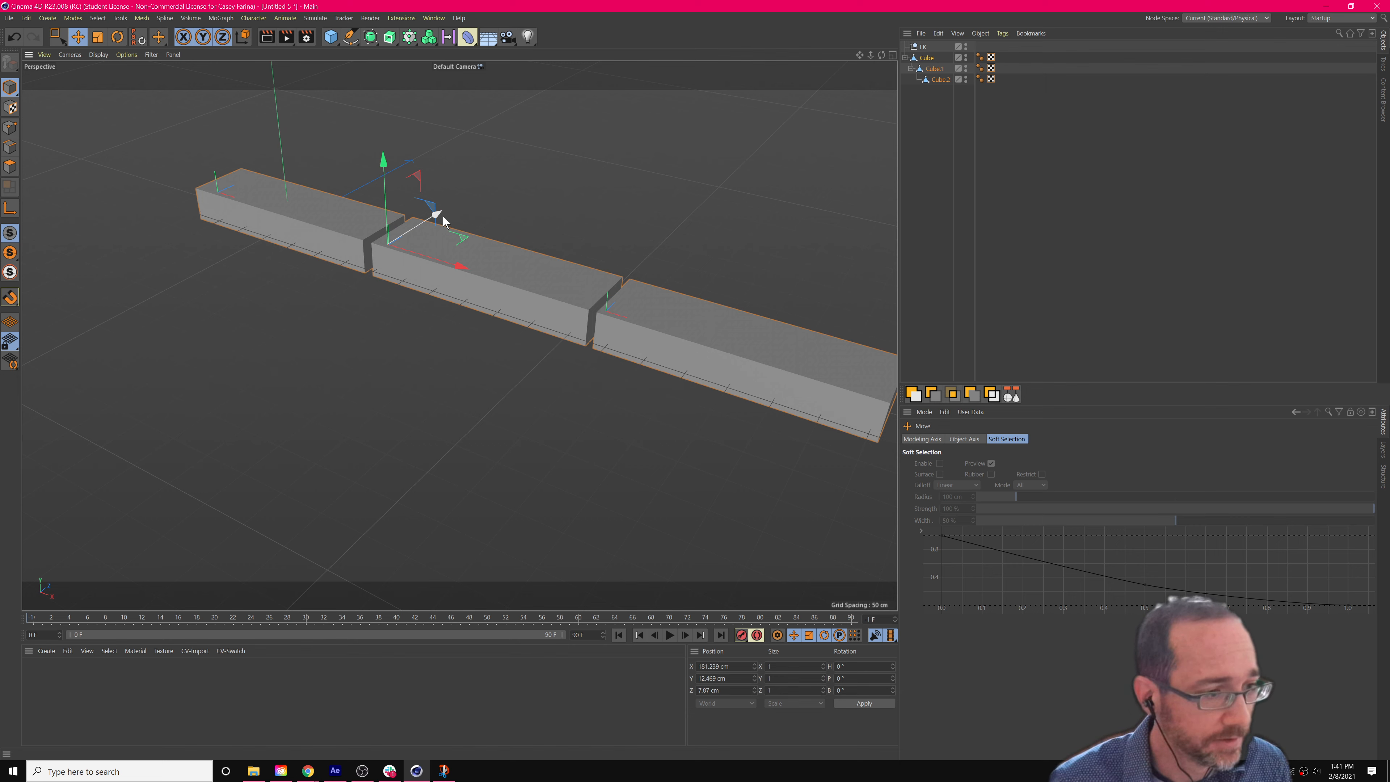
Duplicate the hierarchy of three cubes along the Z axis, placing the copy in front at about Z -458 cm, and select its parent cube.
drag(442, 215, 205, 402)
alt+drag(293, 331, 350, 308)
scroll(350, 309, down, 2)
scroll(351, 310, down, 2)
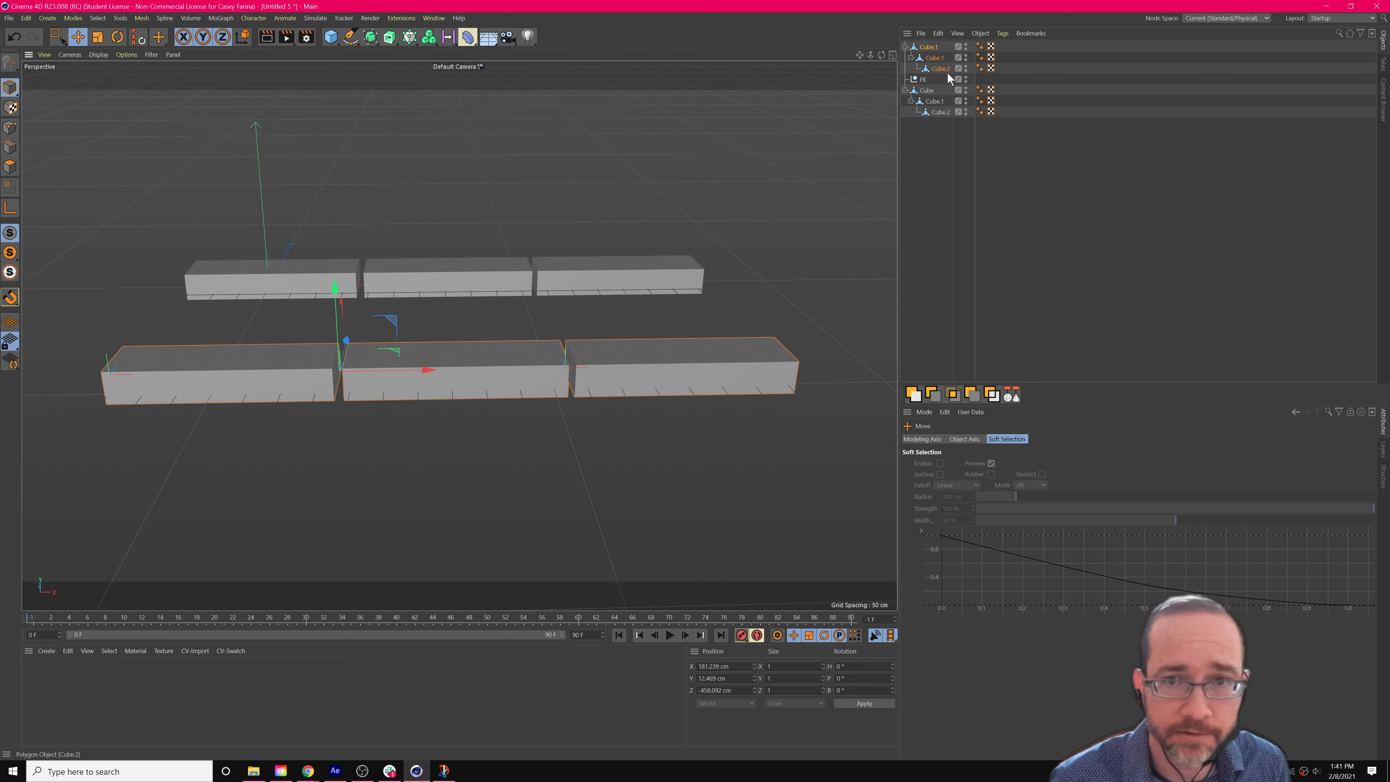
click(936, 70)
click(921, 53)
alt+drag(536, 406, 473, 241)
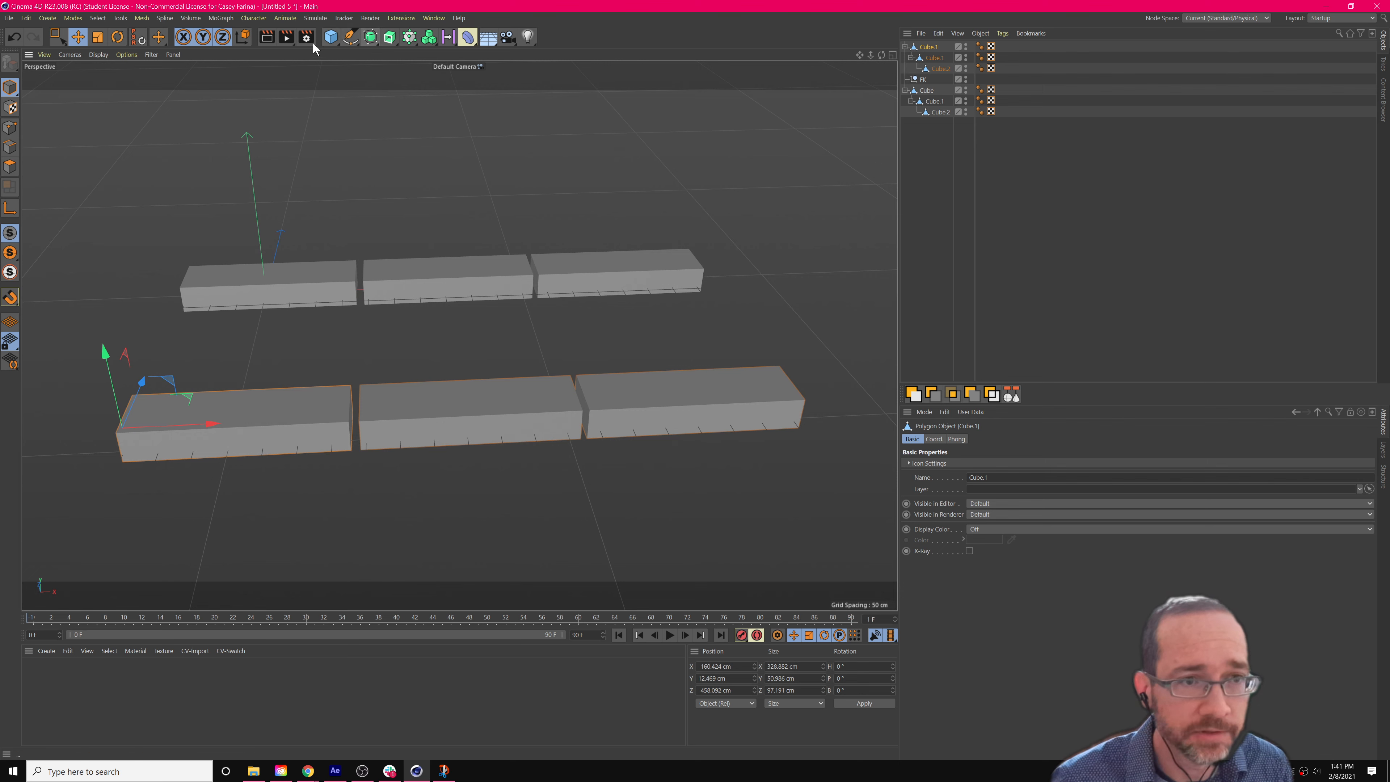
Add a MoText object and move it back behind the rear row of cubes, to about Z 140 cm.
key(shift+c)
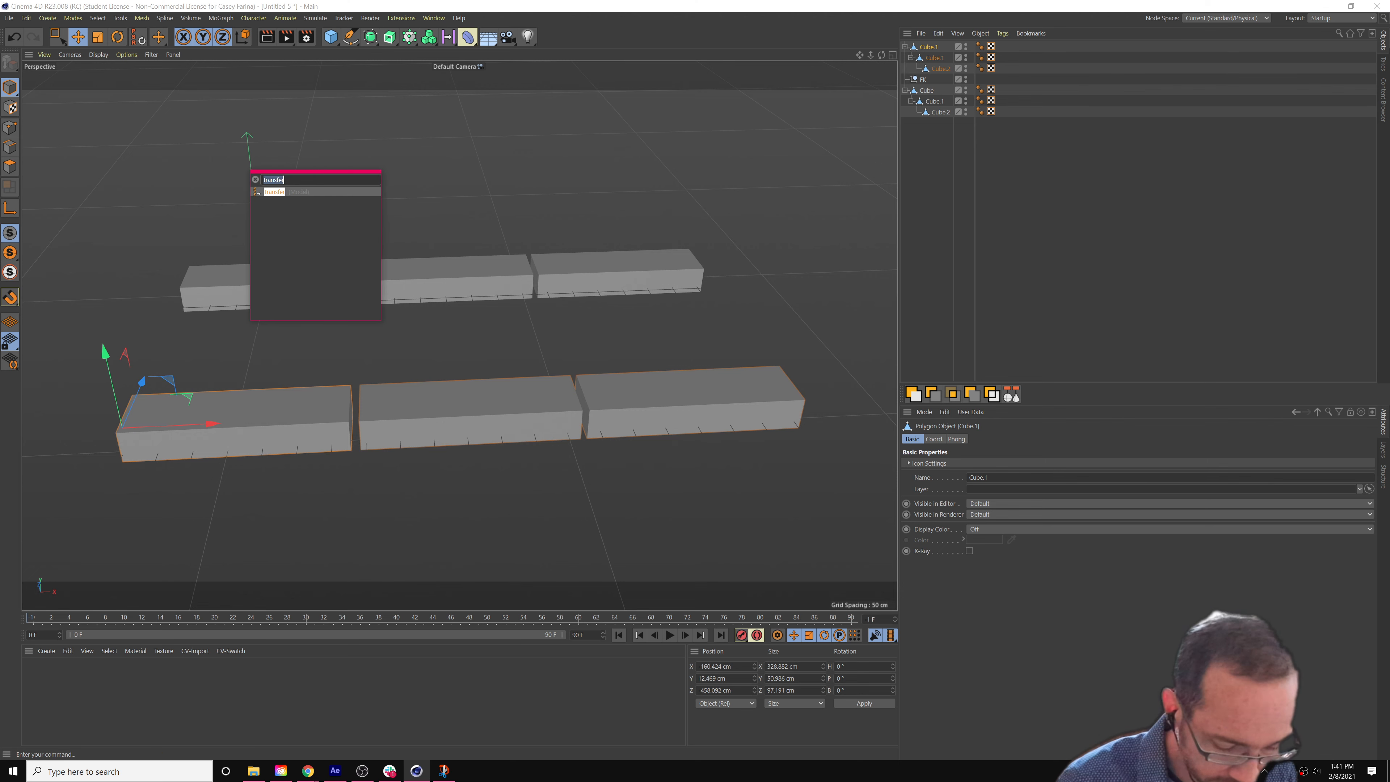
text(mote)
text(c)
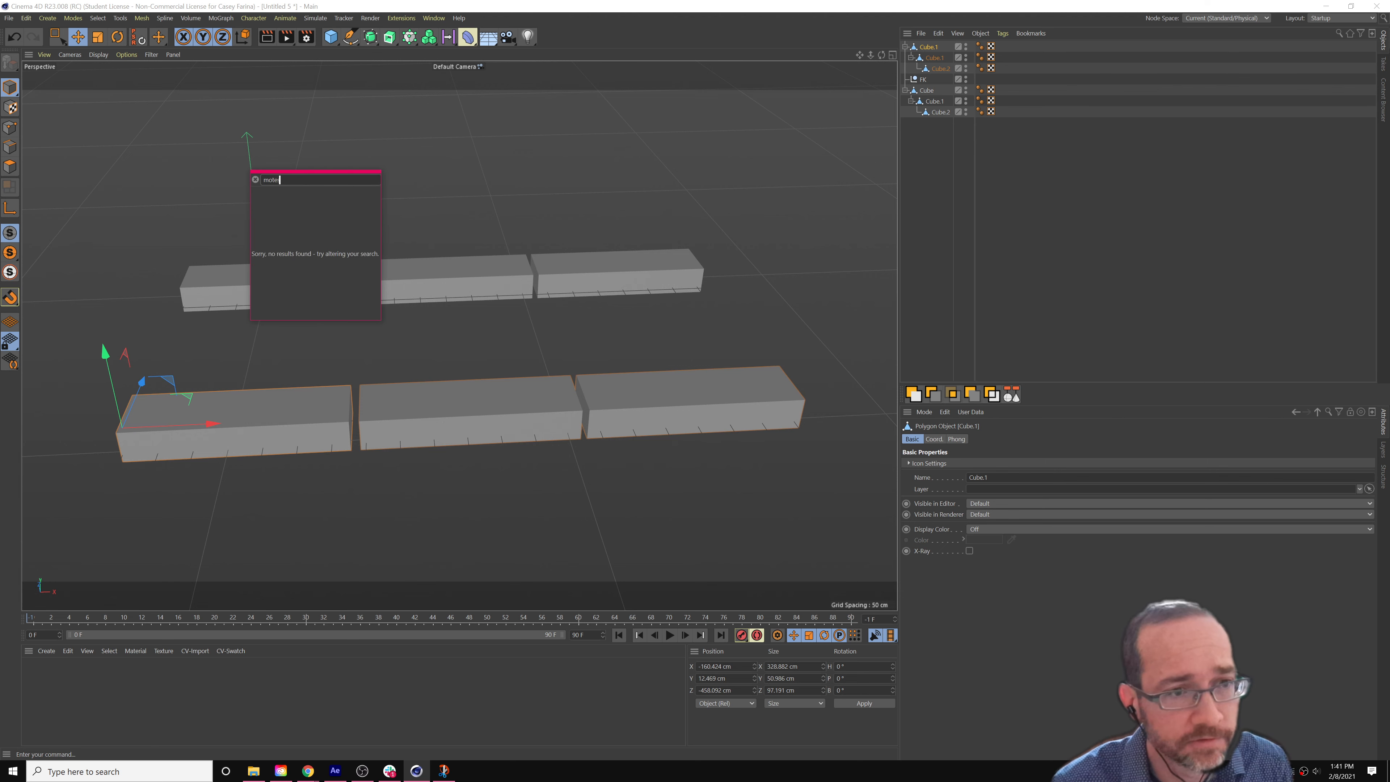
key(BackSpace)
key(Return)
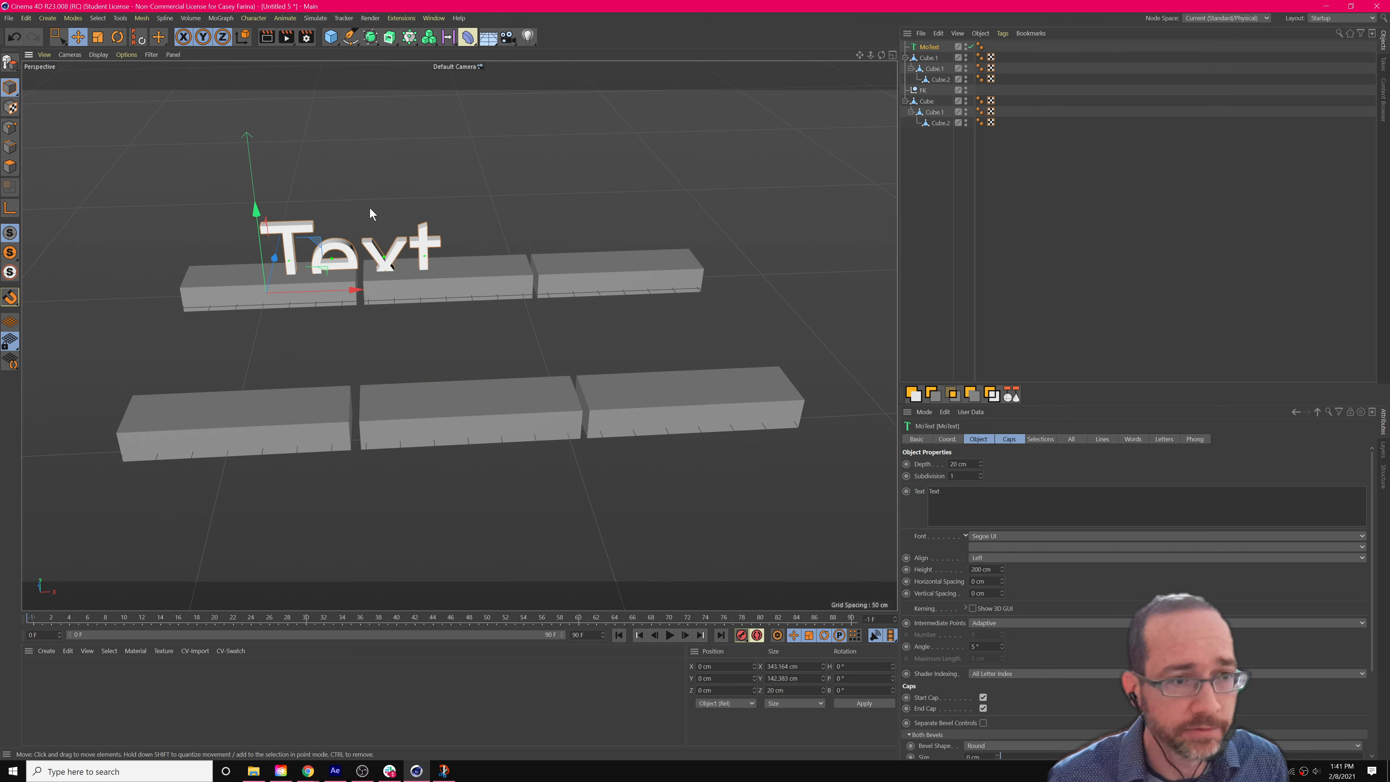
drag(273, 266, 344, 224)
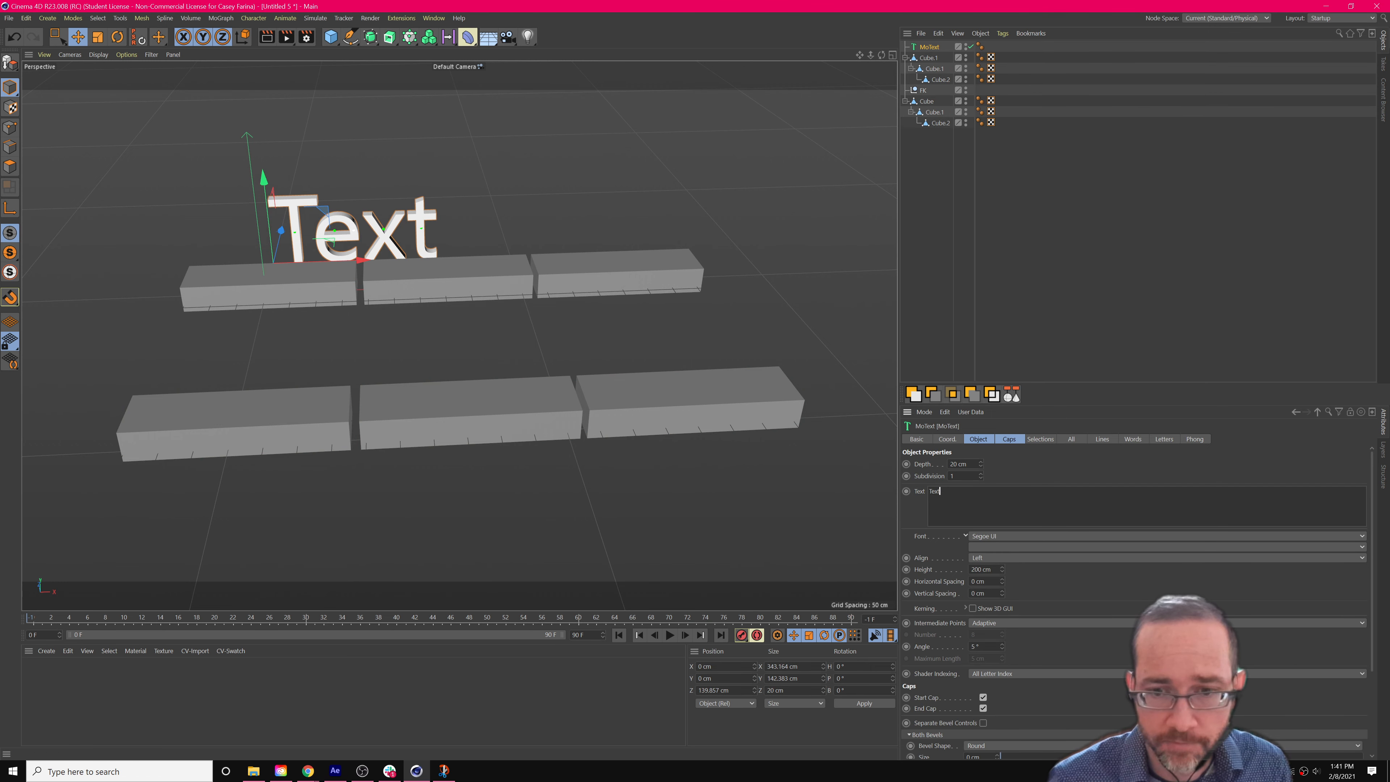
Change the MoText object's text to "Forward Kinematic".
key(ctrl+a)
text(Forward Kinemat)
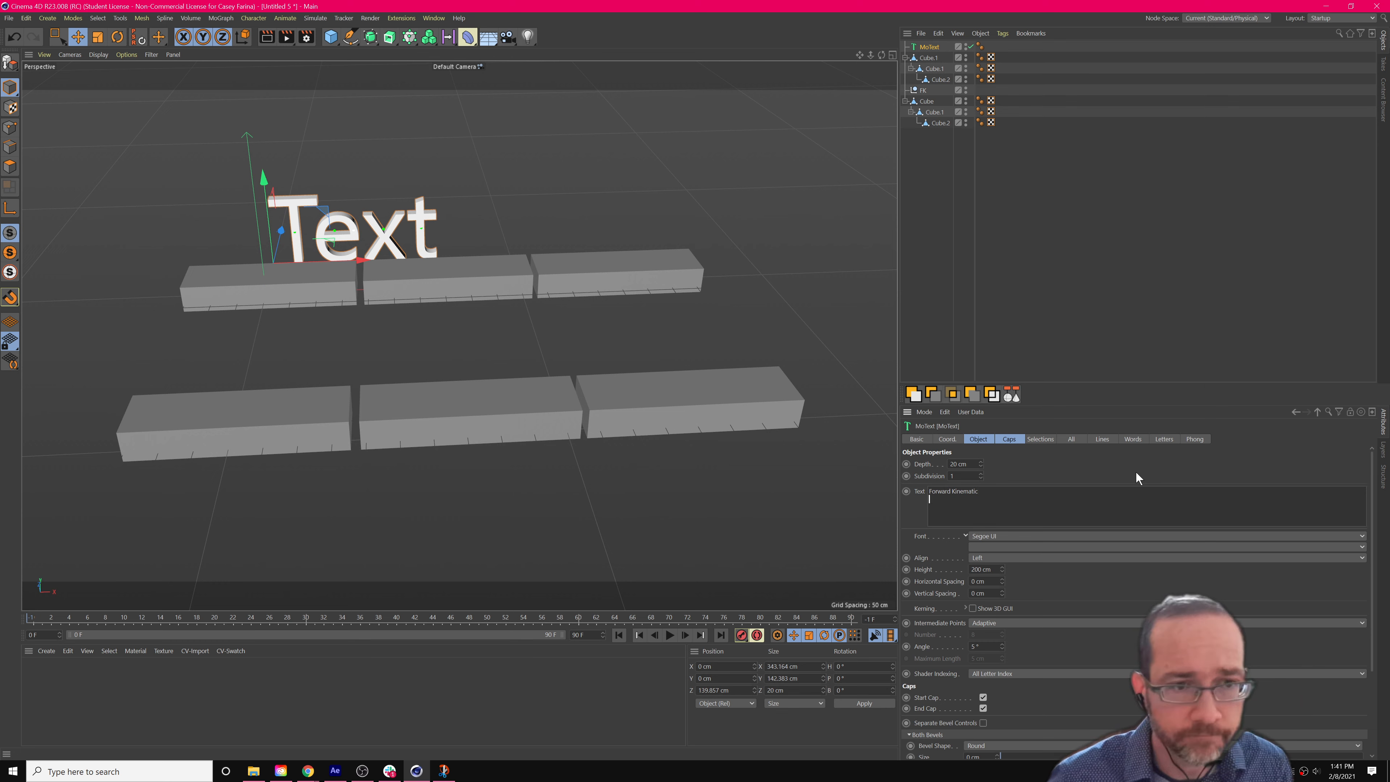
click(1125, 322)
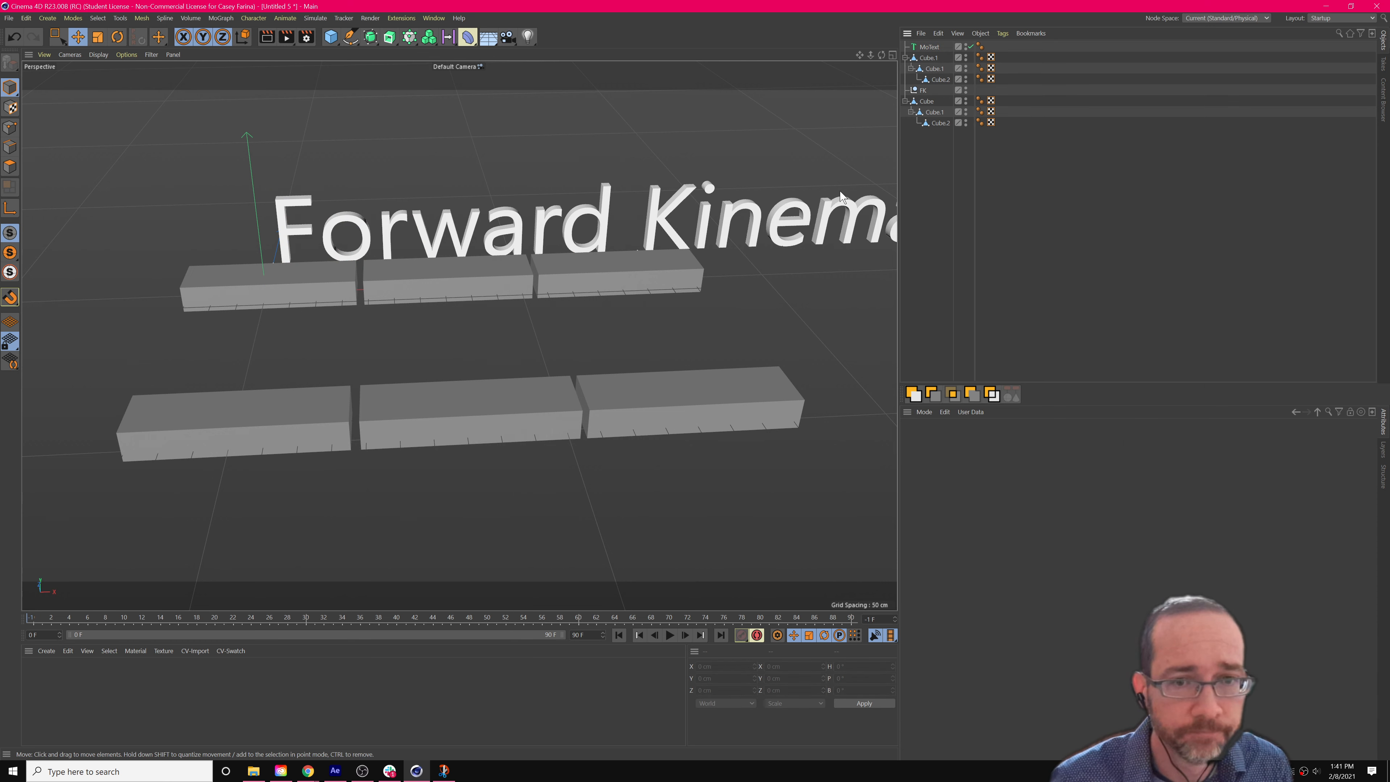
Duplicate the text object to about Z -312 cm, behind the front cubes, and change the copy's wording to "Inverse Kinematic".
click(928, 47)
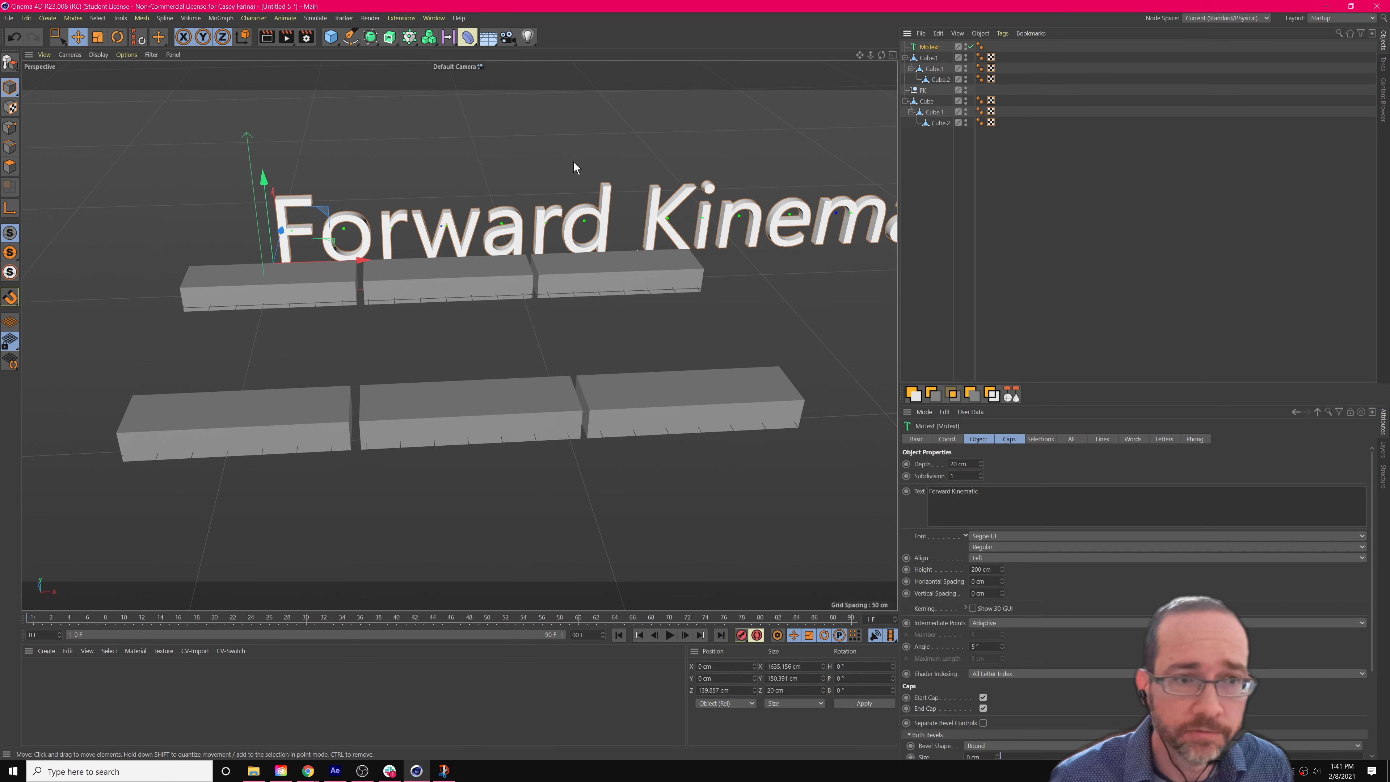
drag(282, 234, 257, 344)
double_click(939, 491)
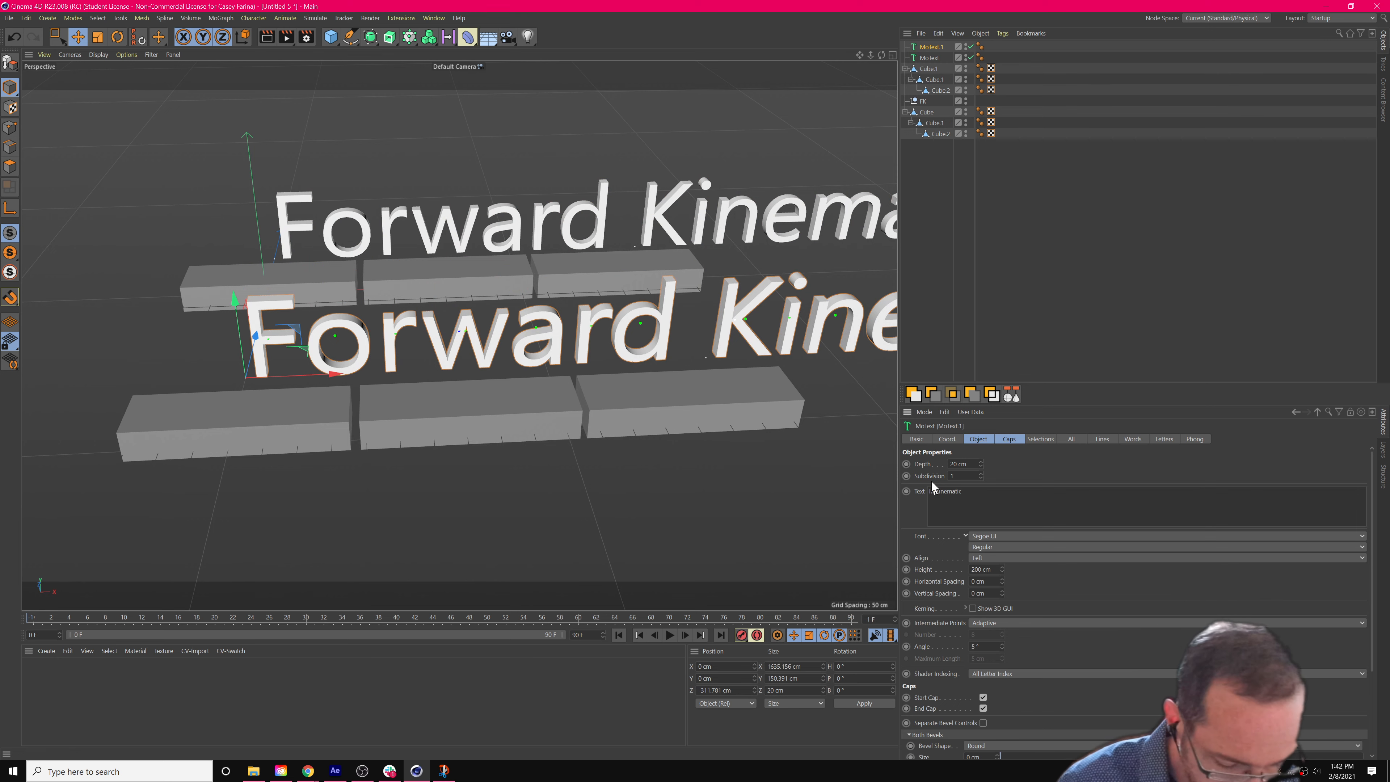
text(Inverse)
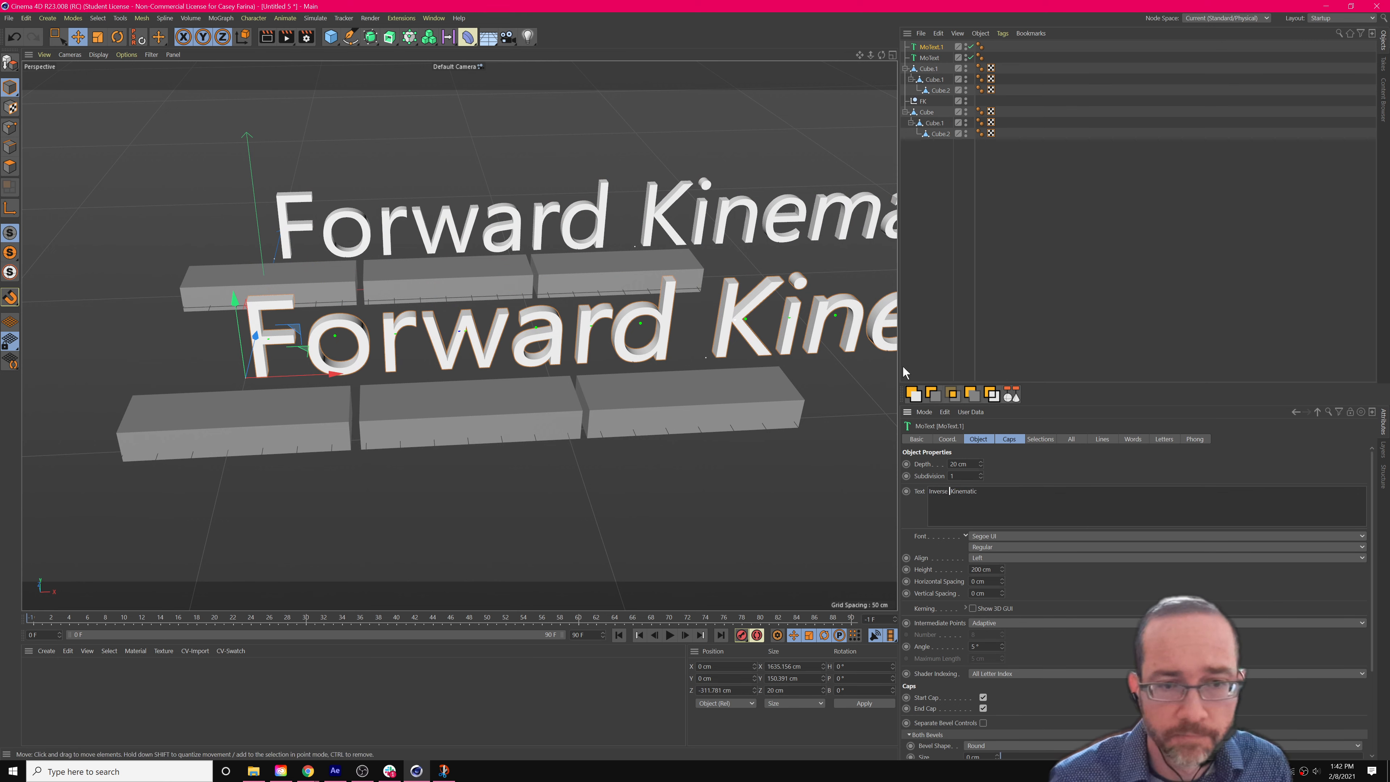
click(1085, 299)
alt+drag(580, 334, 767, 106)
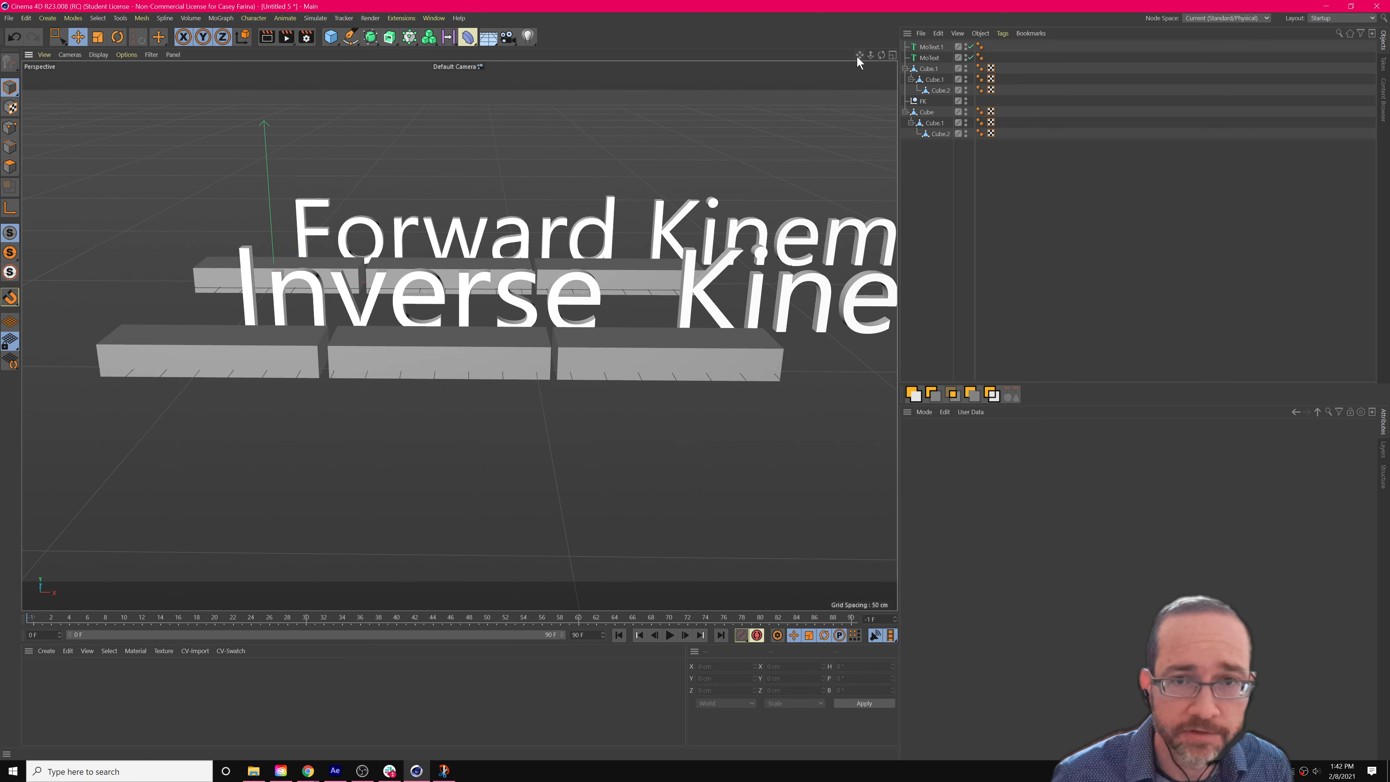
Place the front cube hierarchy inside the FK null and collapse the group.
click(928, 113)
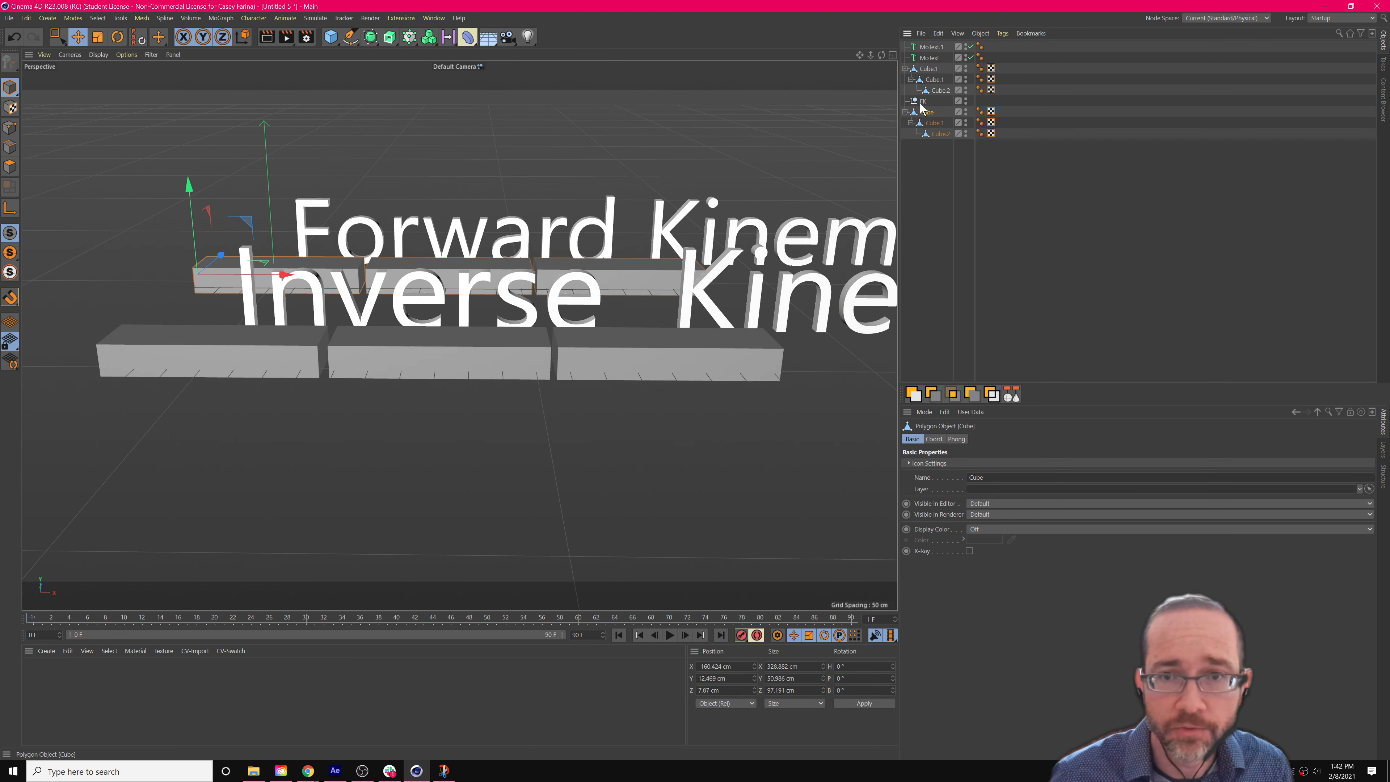
drag(924, 101, 923, 69)
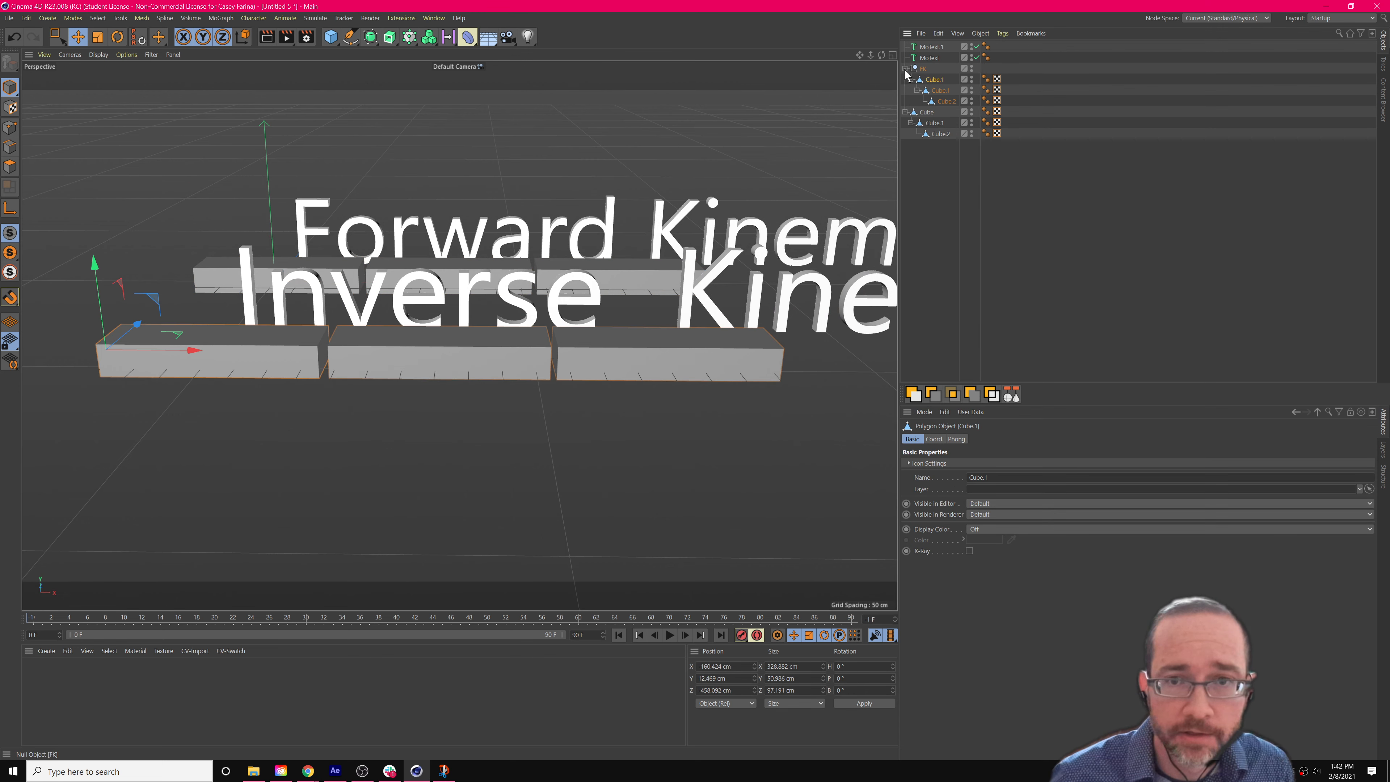
click(904, 69)
Create an IK chain from the rear Cube, Cube.1 and Cube.2 hierarchy.
click(927, 80)
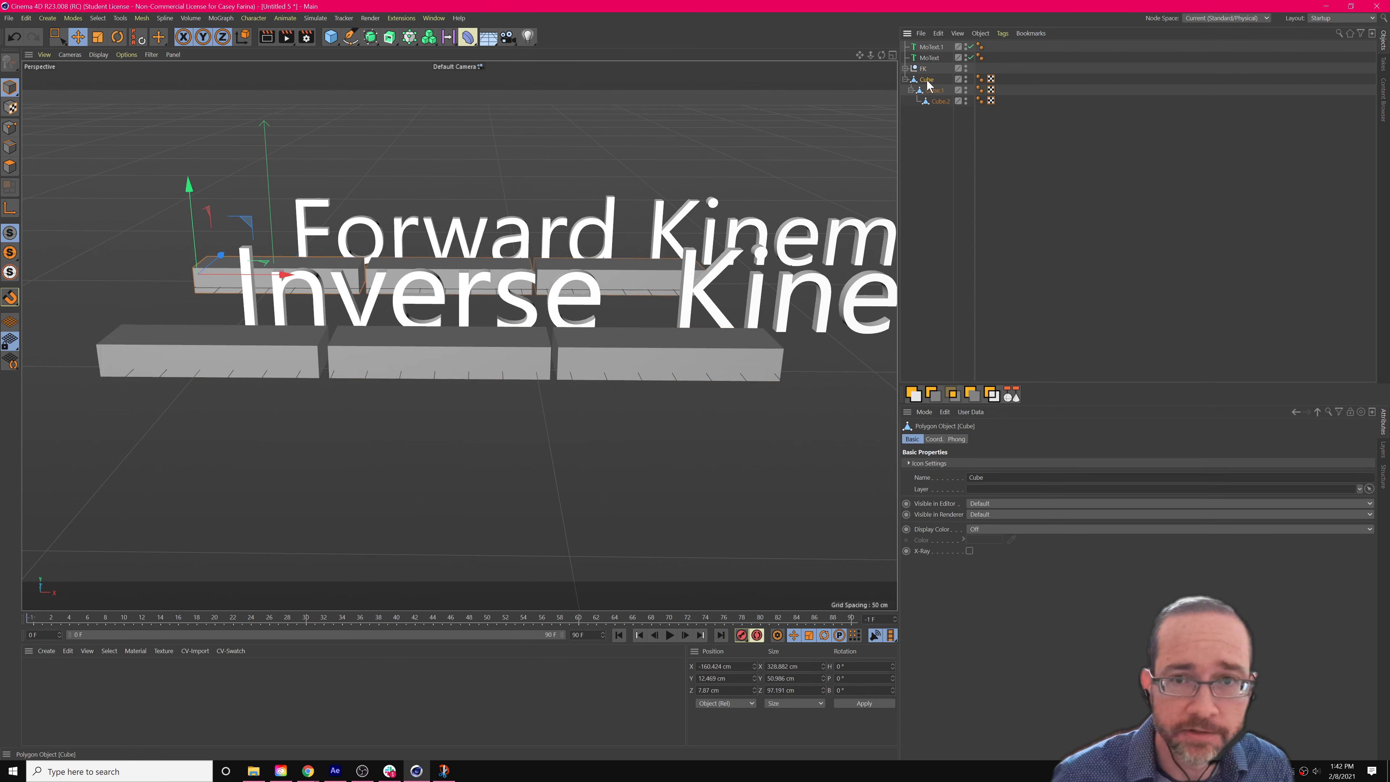
click(946, 99)
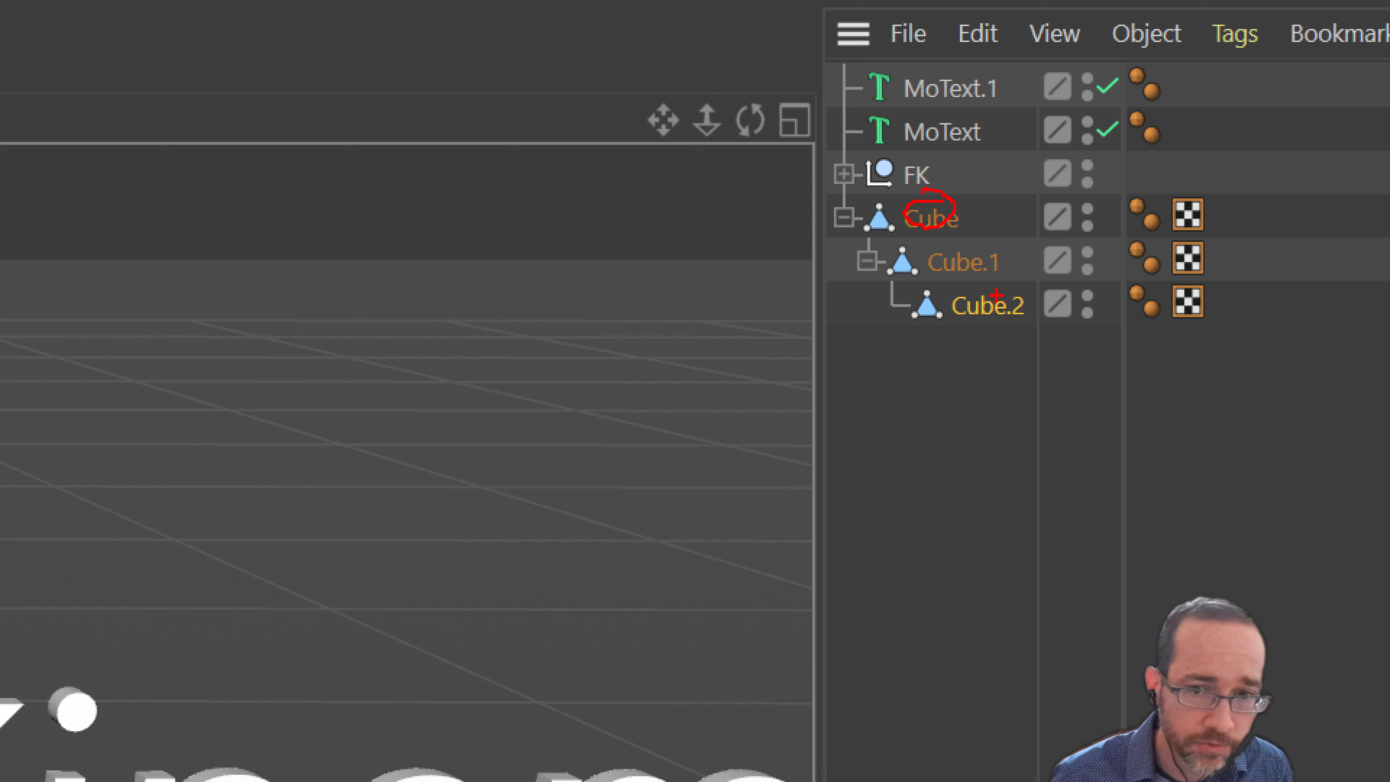
drag(982, 337, 949, 278)
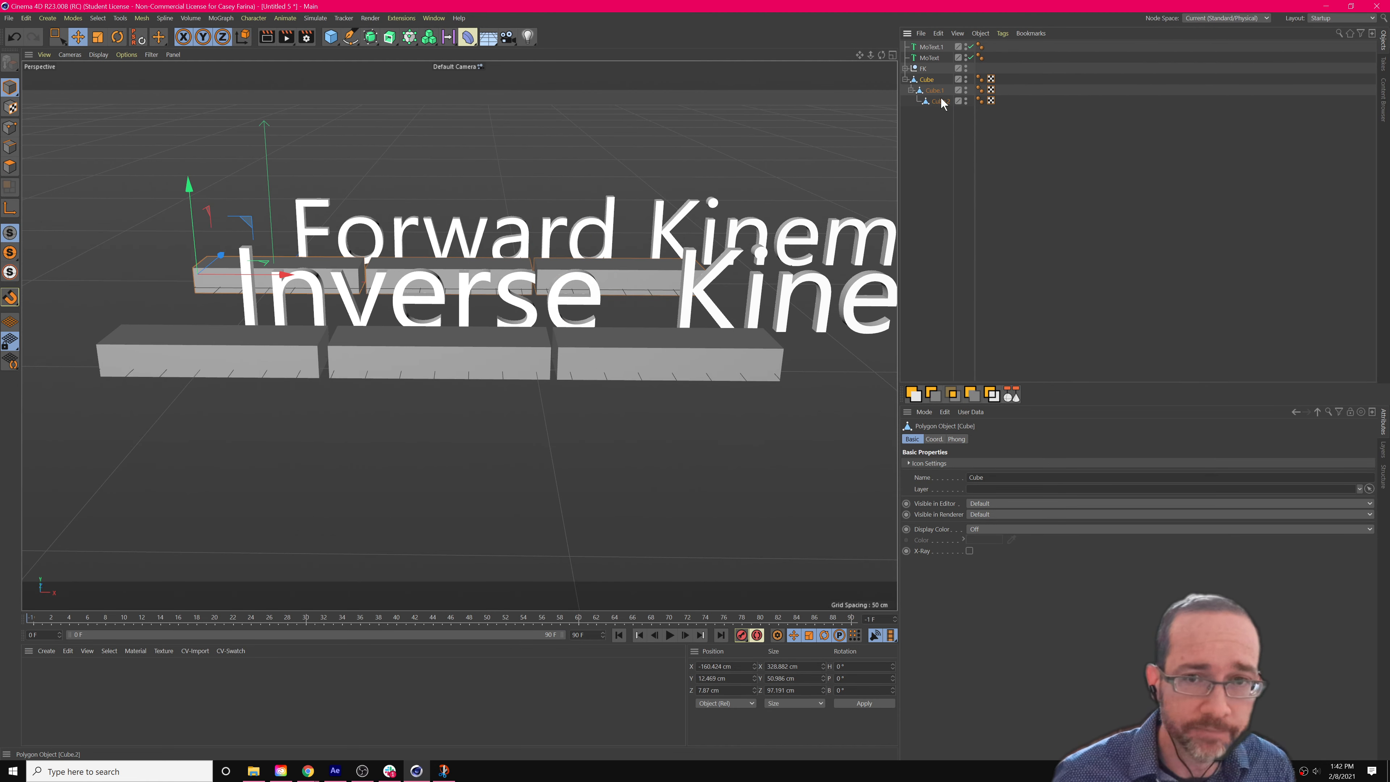
shift+click(941, 100)
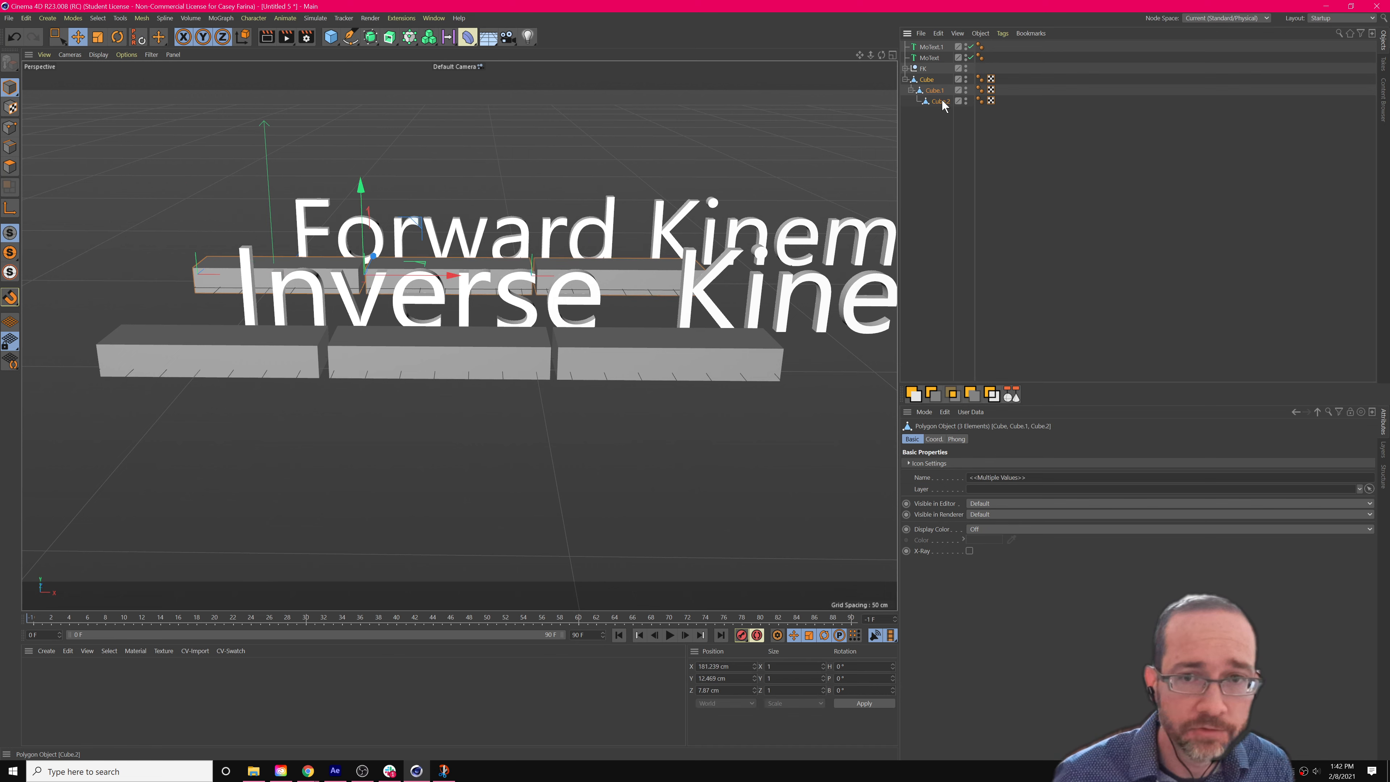
key(shift+c)
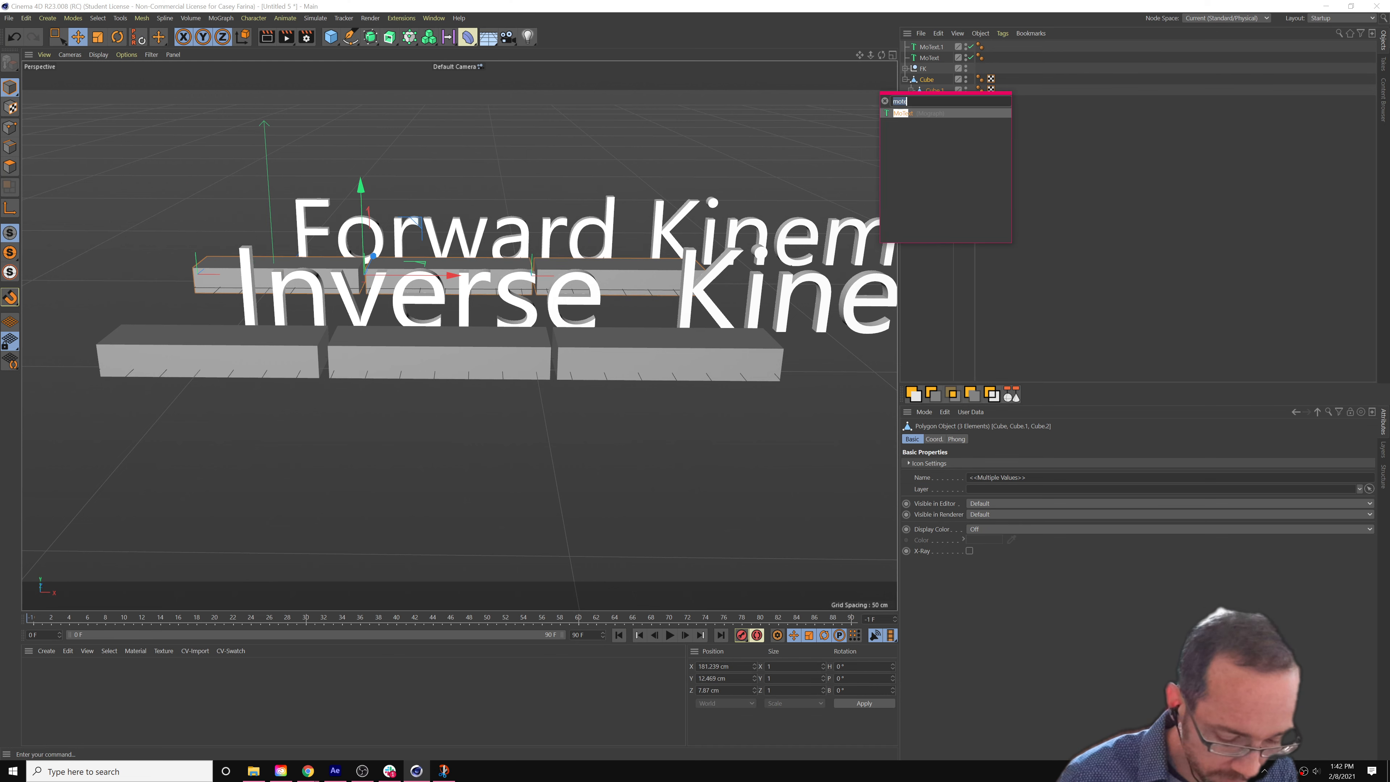
text(mote)
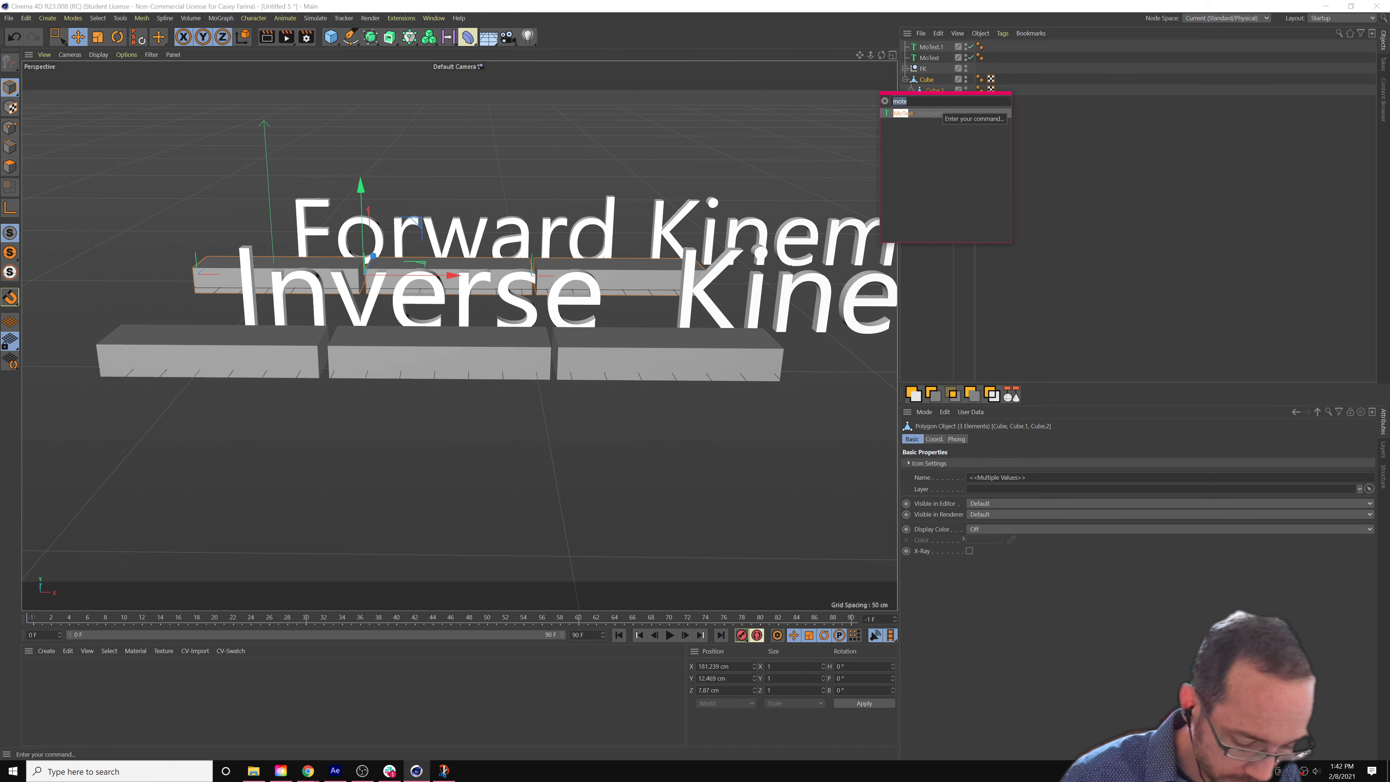
text(ik chain)
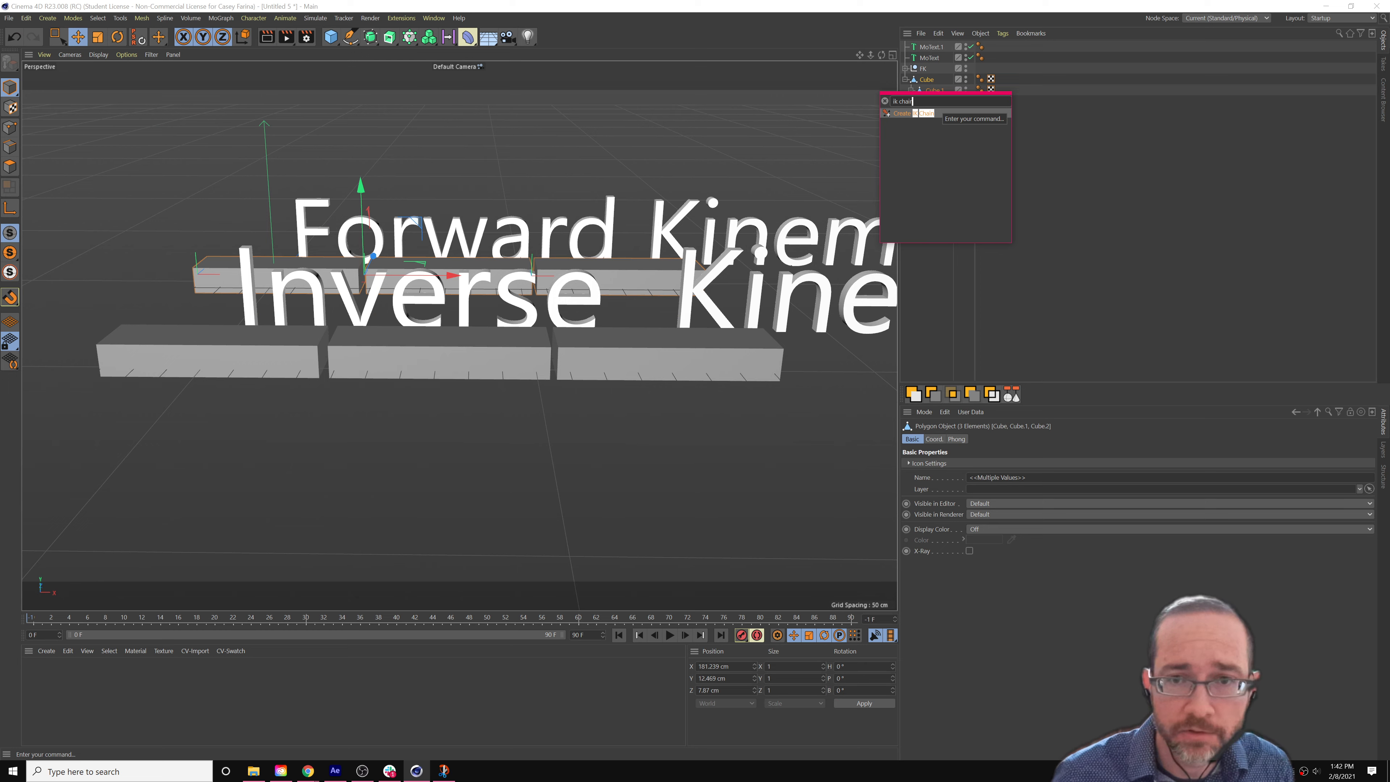
key(Return)
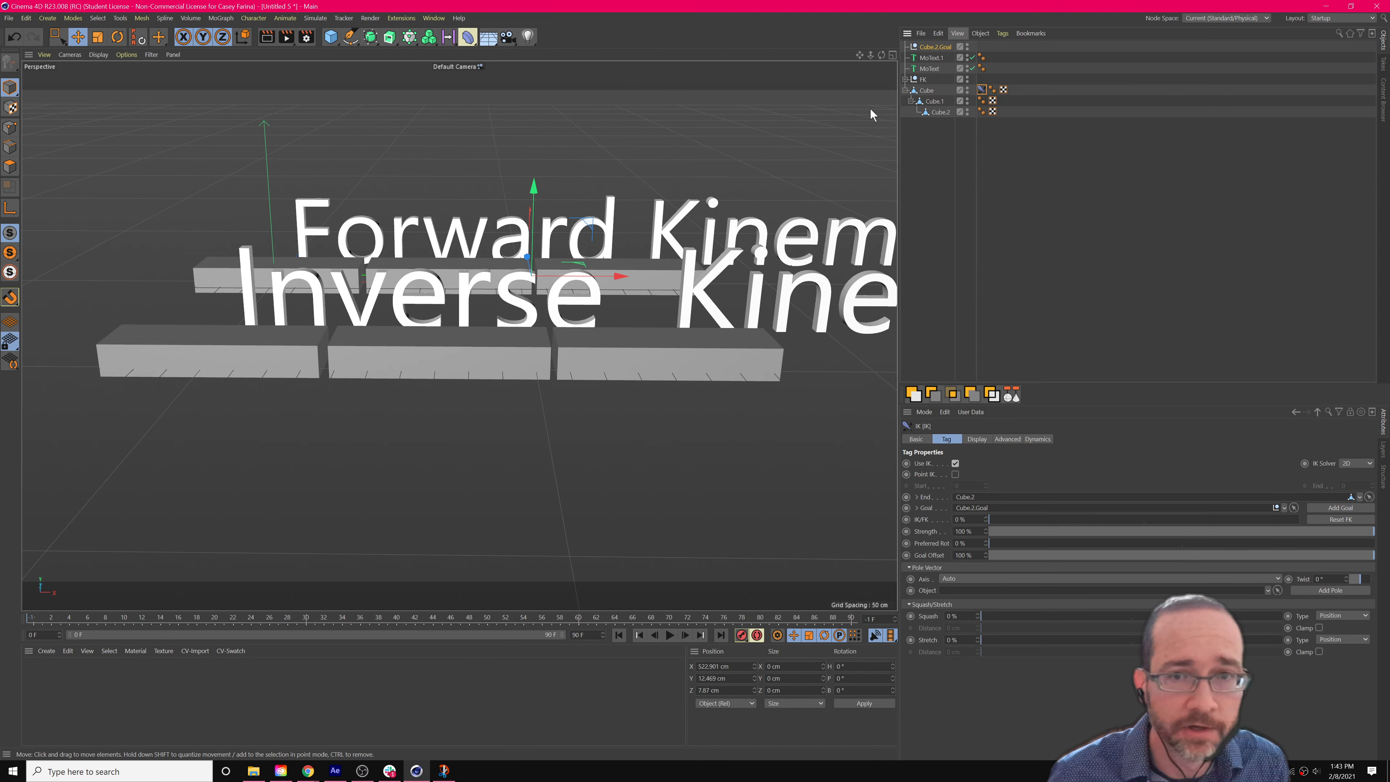
Try moving the Cube.2.Goal null to bend the rear IK chain.
click(936, 46)
alt+drag(672, 262, 679, 285)
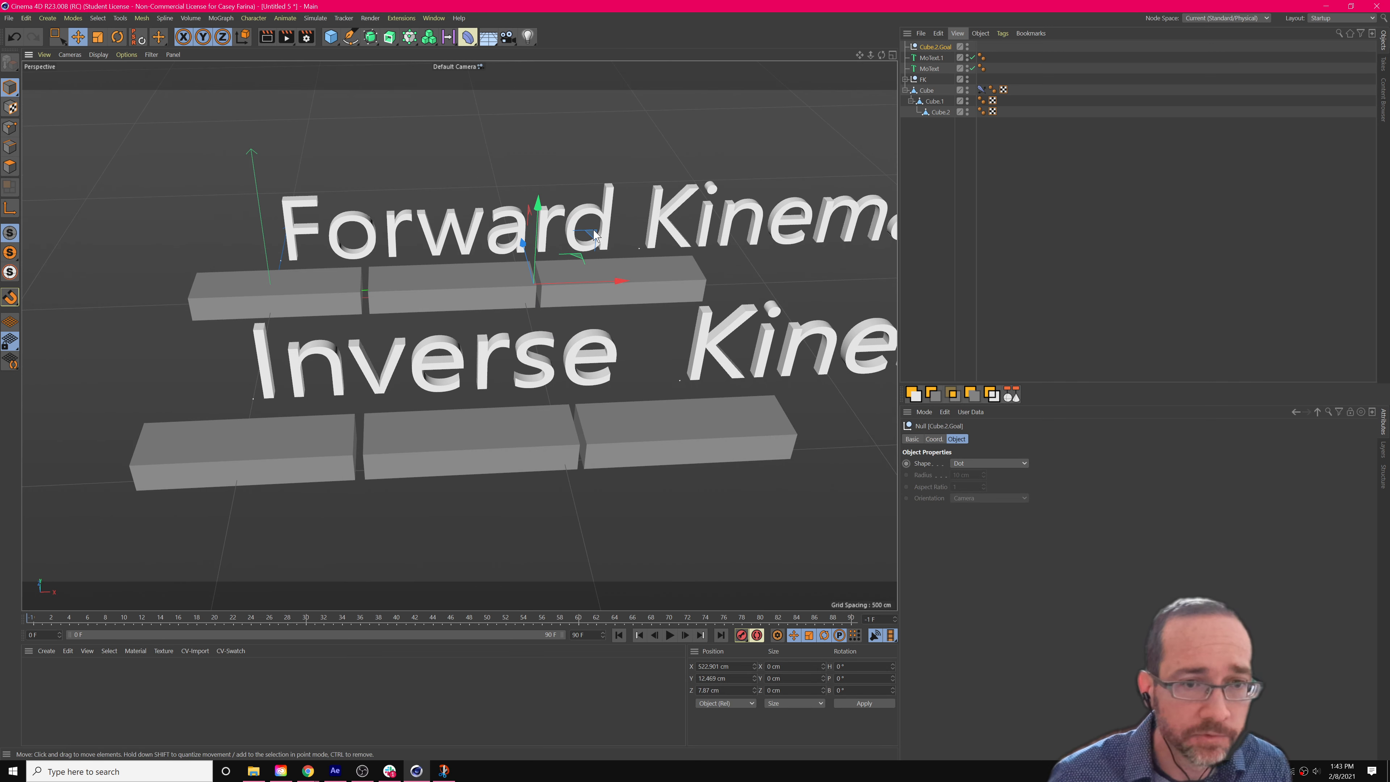
mouse_move(597, 238)
mouse_down()
mouse_move(545, 189)
mouse_move(512, 193)
mouse_move(643, 258)
mouse_move(569, 191)
mouse_move(509, 183)
mouse_move(656, 159)
mouse_move(569, 230)
mouse_move(459, 273)
mouse_move(425, 340)
mouse_move(487, 126)
mouse_move(437, 110)
mouse_move(322, 312)
mouse_move(537, 97)
mouse_move(310, 126)
mouse_move(350, 298)
mouse_move(642, 397)
mouse_move(502, 181)
mouse_move(437, 183)
mouse_move(525, 329)
mouse_move(541, 285)
mouse_move(474, 403)
mouse_move(618, 273)
mouse_move(482, 312)
mouse_move(476, 298)
mouse_move(549, 287)
mouse_move(509, 295)
mouse_move(592, 248)
mouse_up()
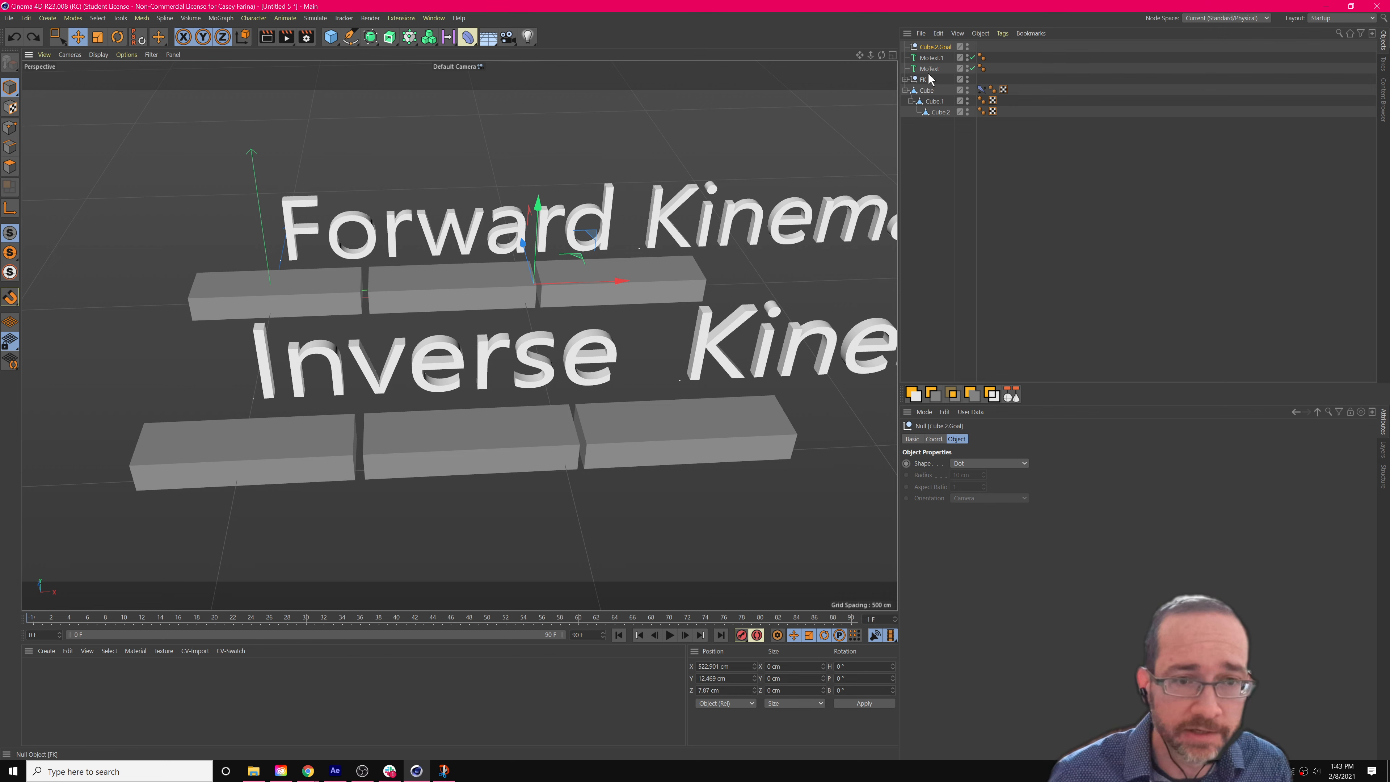
Swap the two text labels along Z so "Inverse Kinematic" sits behind the rear cubes and "Forward Kinematic" behind the front ones.
click(445, 328)
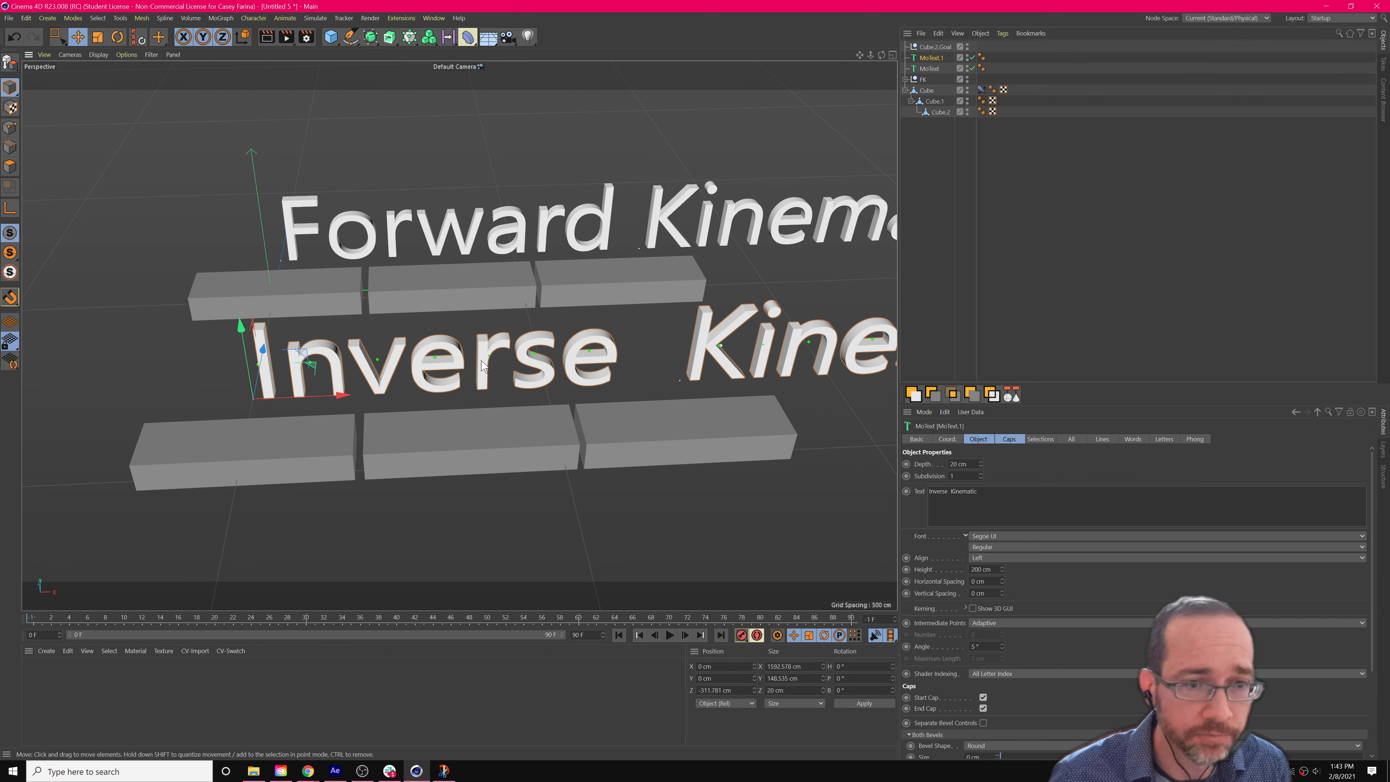
drag(262, 353, 292, 241)
click(291, 240)
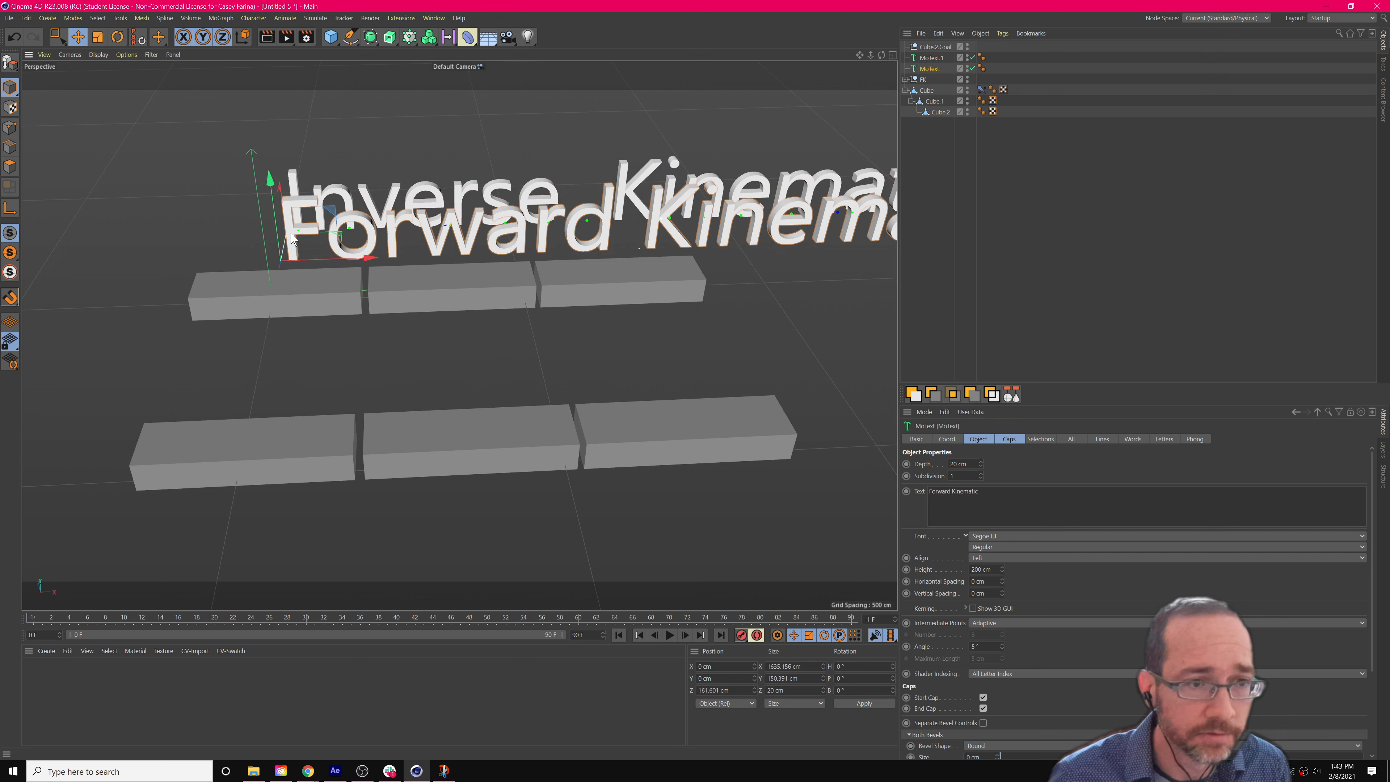
drag(291, 239, 255, 372)
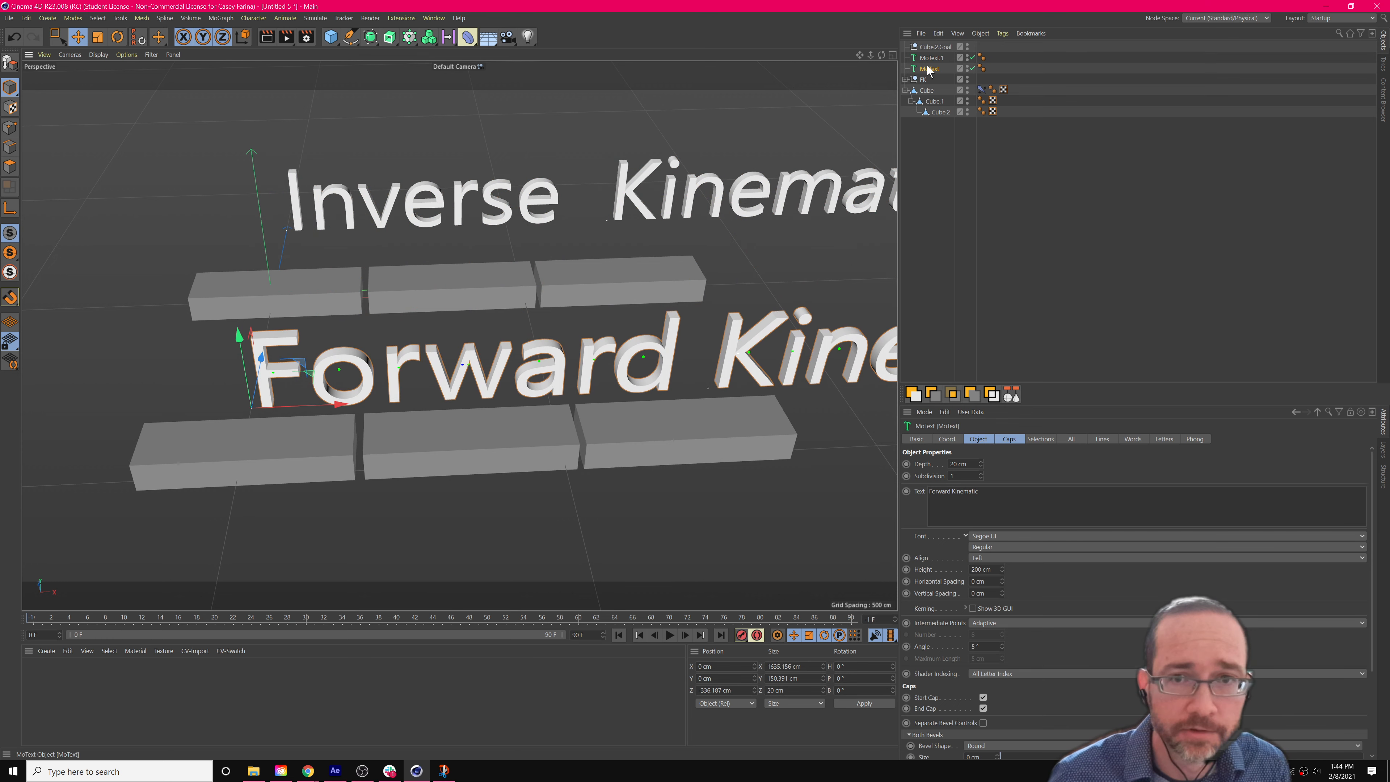
Bend the rear IK chain by moving the Cube.2.Goal null to about X 499 cm, Y 26 cm, and select the chain's last cube.
click(930, 48)
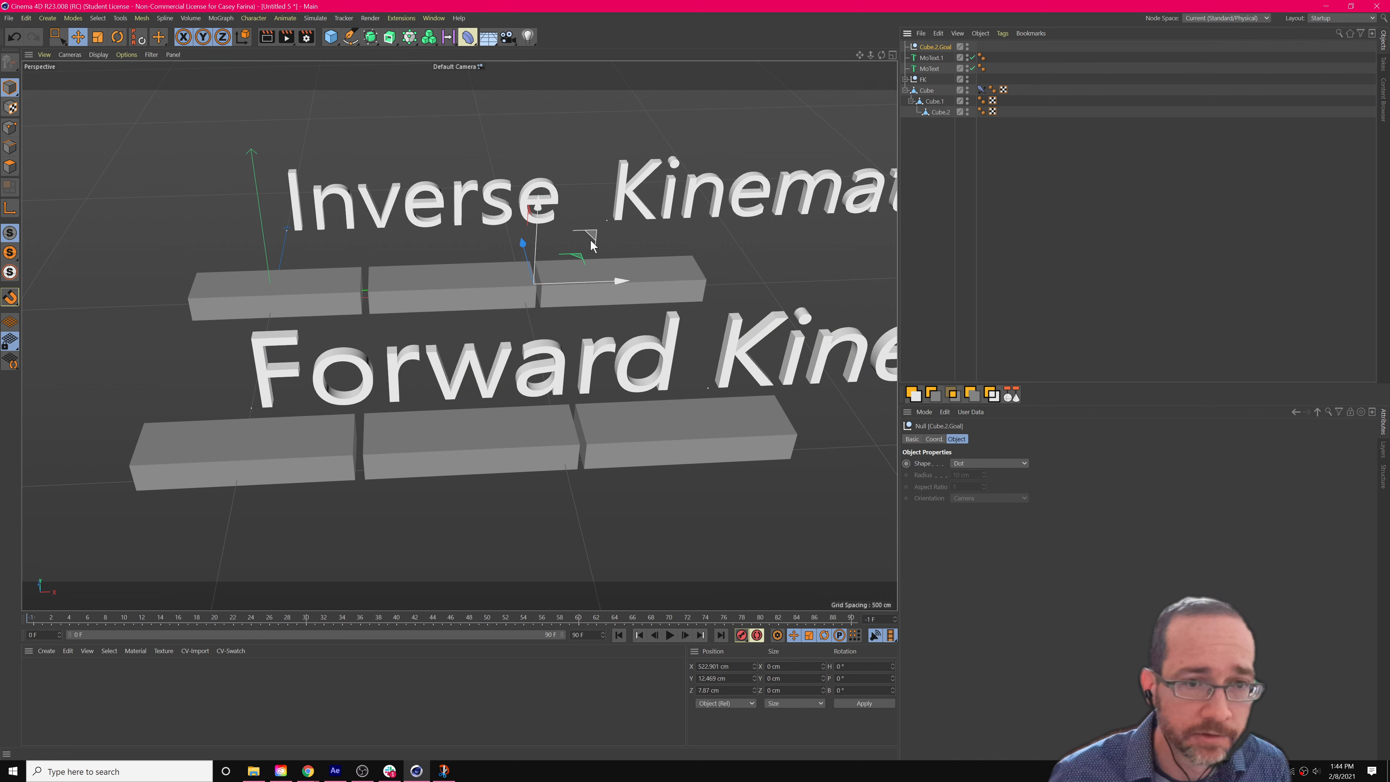
drag(617, 280, 511, 223)
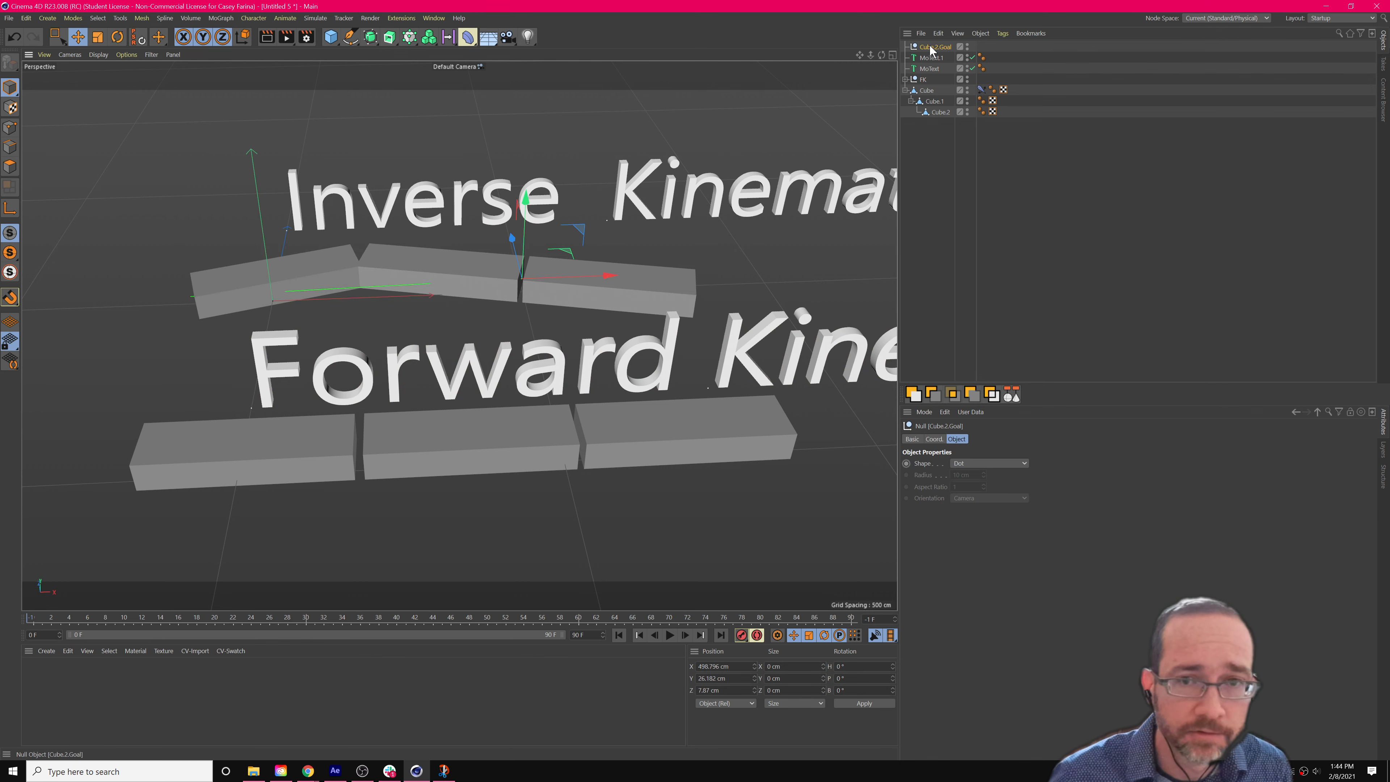
click(928, 92)
click(933, 111)
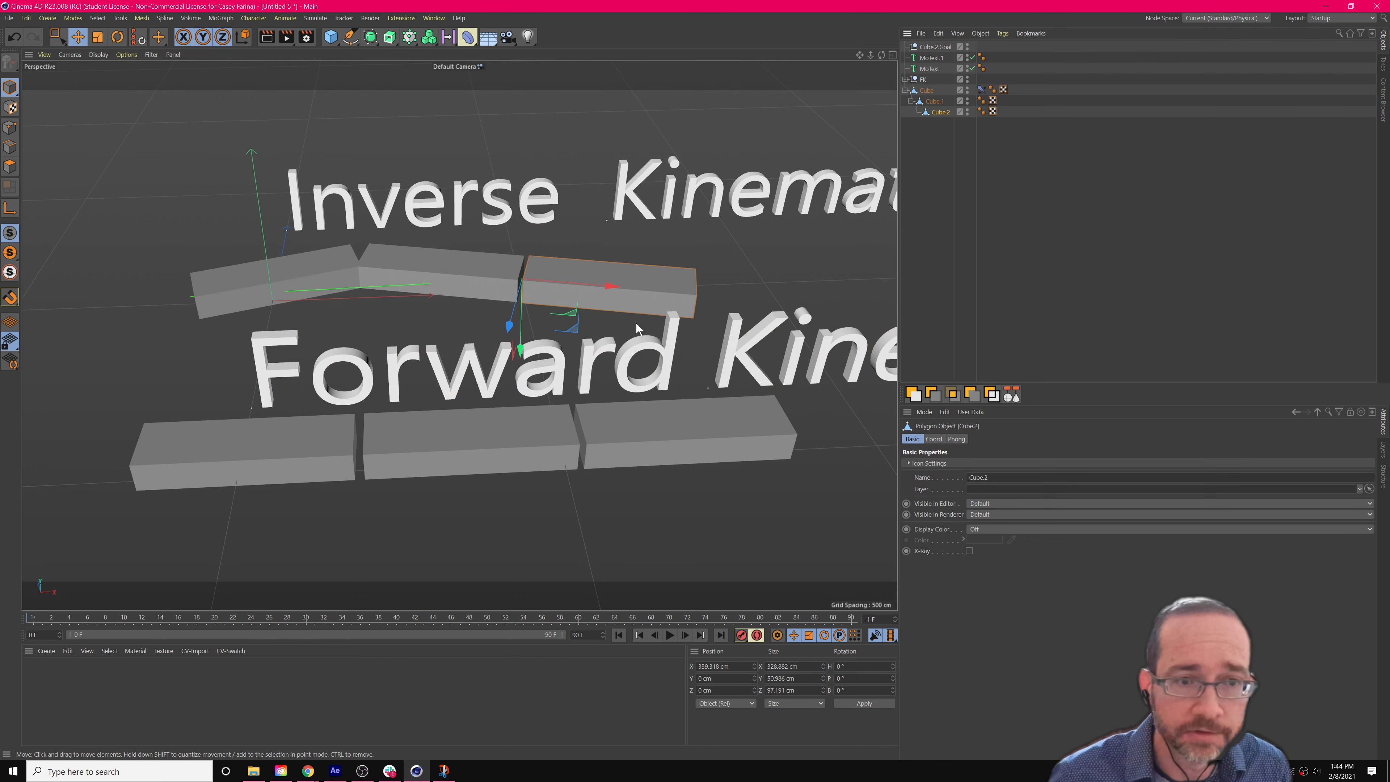
Pose the front chain inside the FK null by rotating each of its three nested cubes individually, the last one by about 10.8°.
click(905, 79)
click(919, 93)
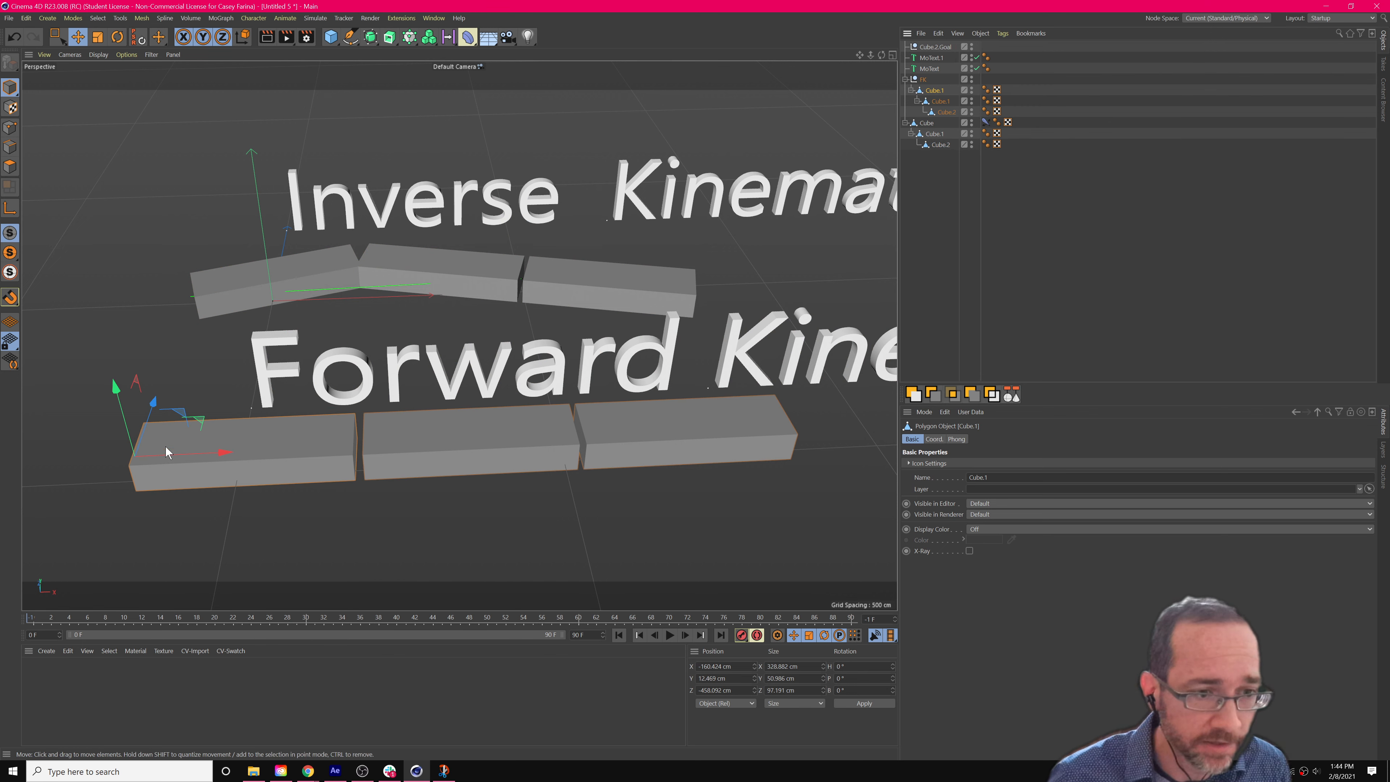
key(r)
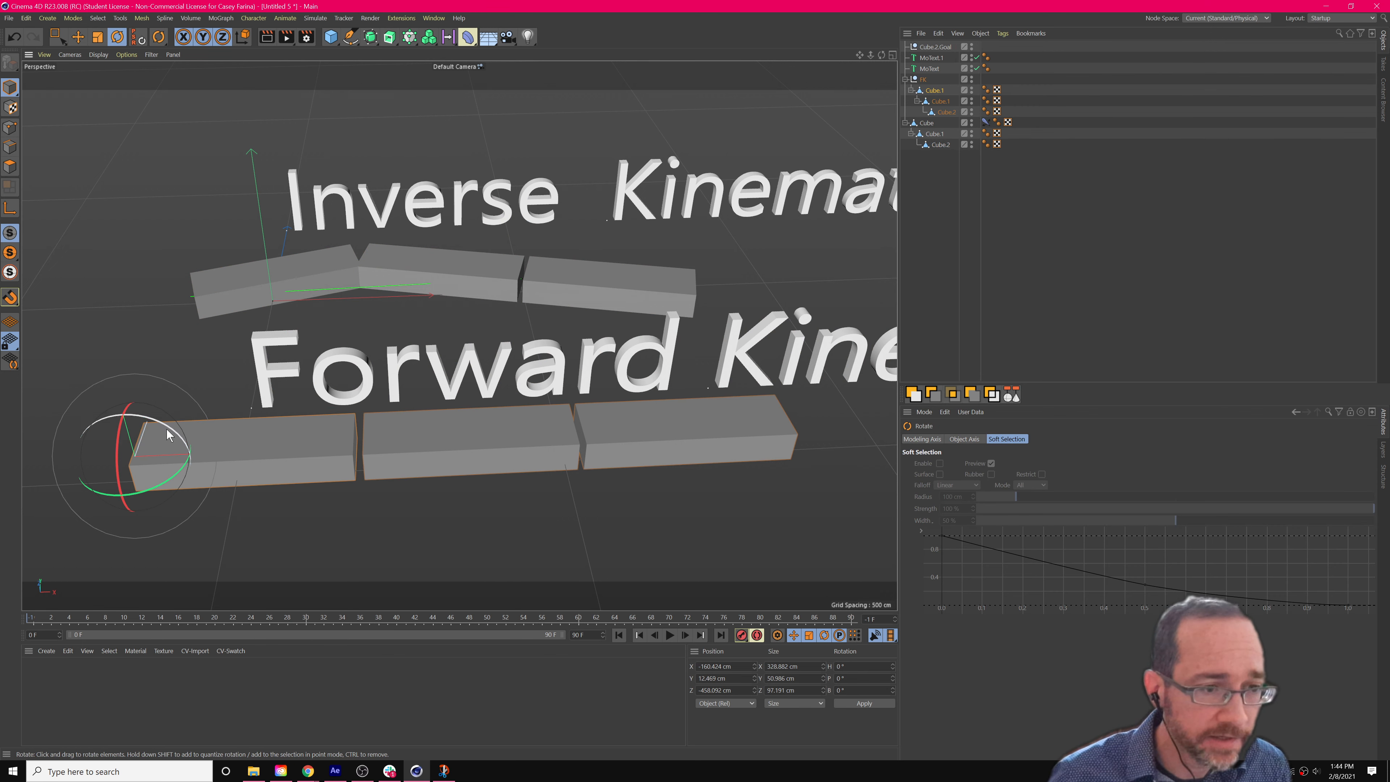
drag(162, 430, 197, 433)
click(940, 101)
drag(336, 440, 323, 446)
click(946, 112)
drag(569, 417, 597, 435)
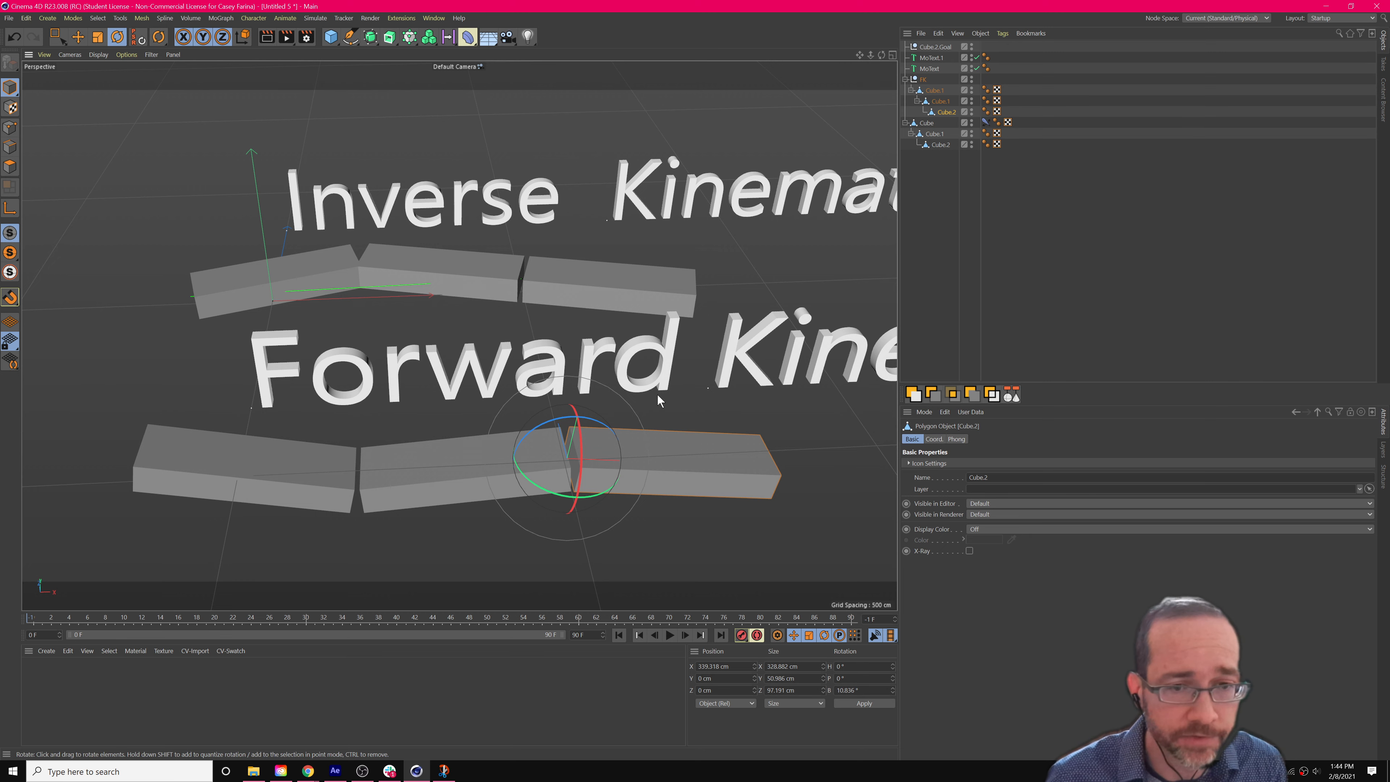
alt+drag(595, 375, 430, 377)
alt+drag(465, 386, 472, 378)
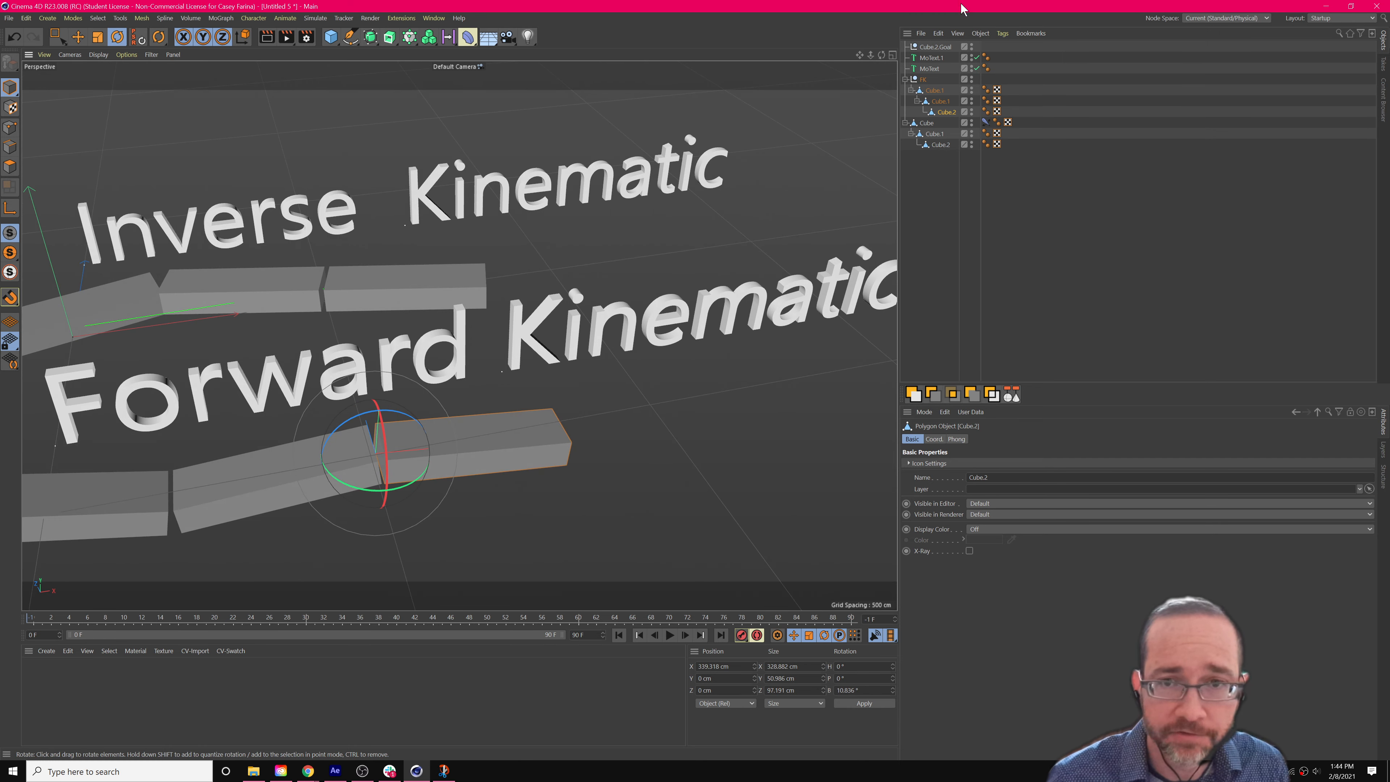
alt+drag(513, 419, 500, 389)
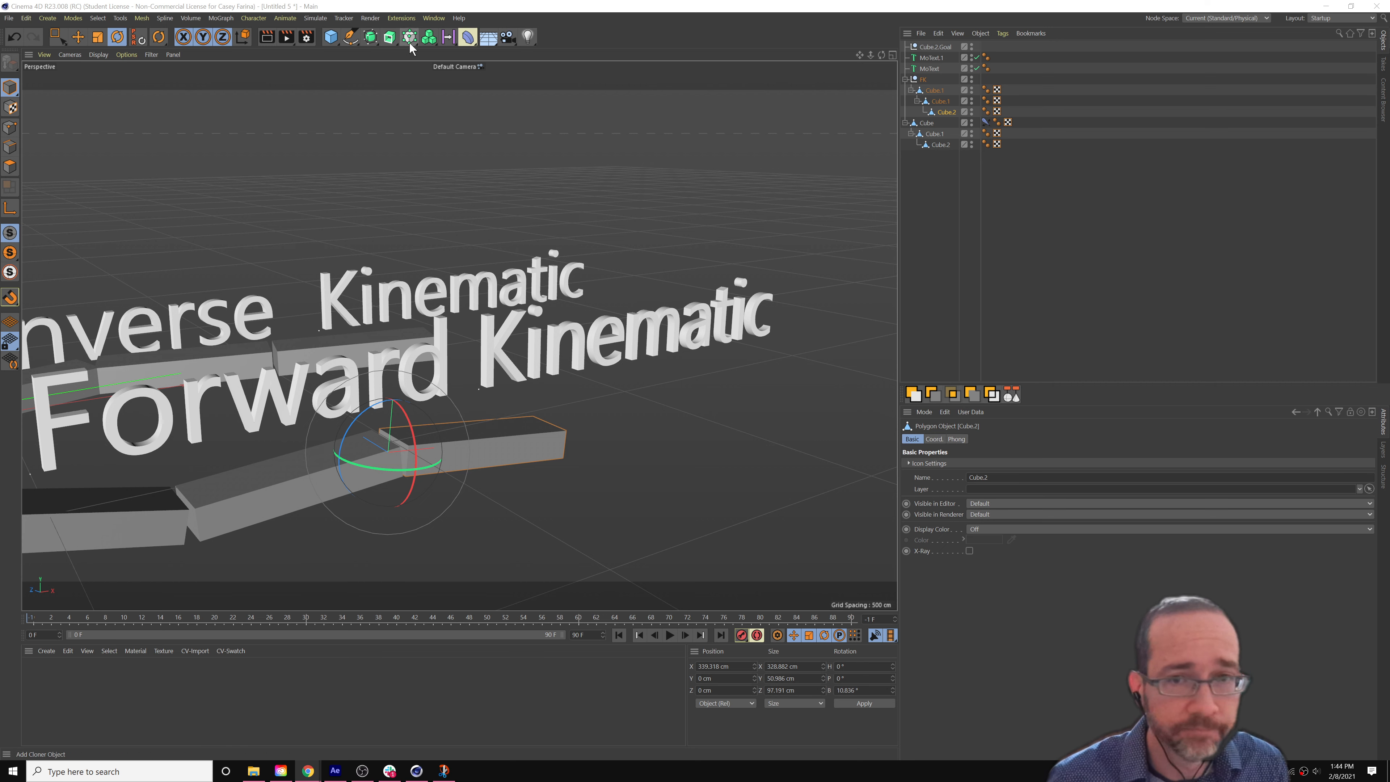
Save the project under the file name "example fk ik" on the fall2920 (U:) drive.
alt+drag(561, 276, 542, 302)
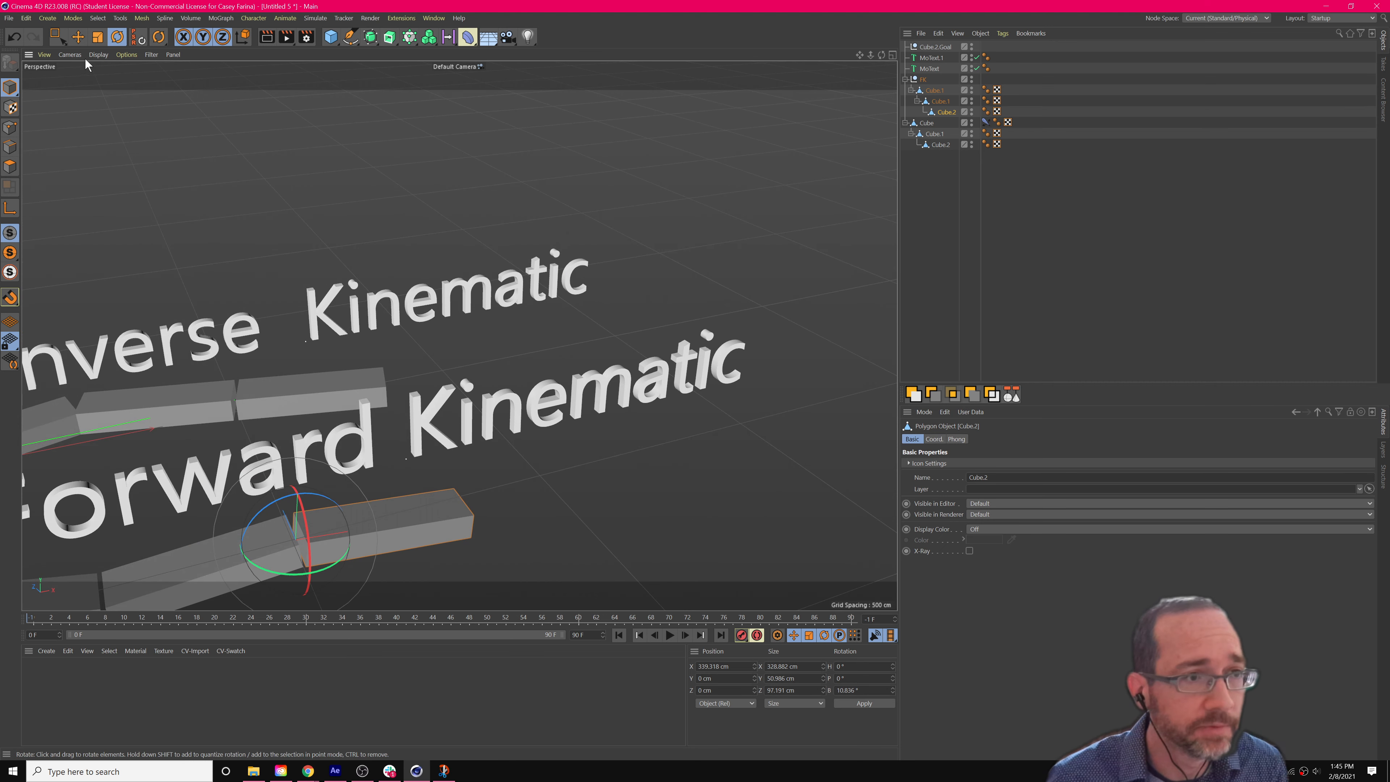
click(9, 18)
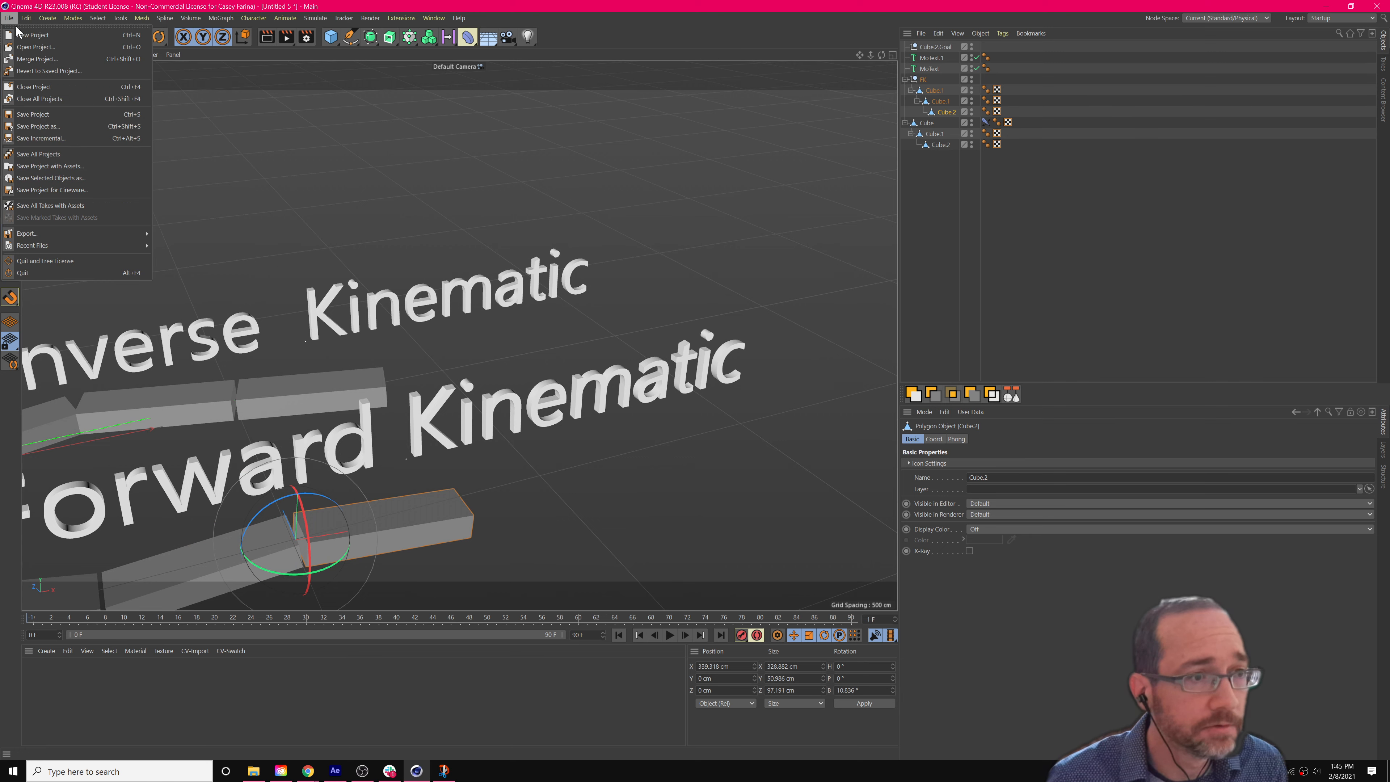
click(36, 126)
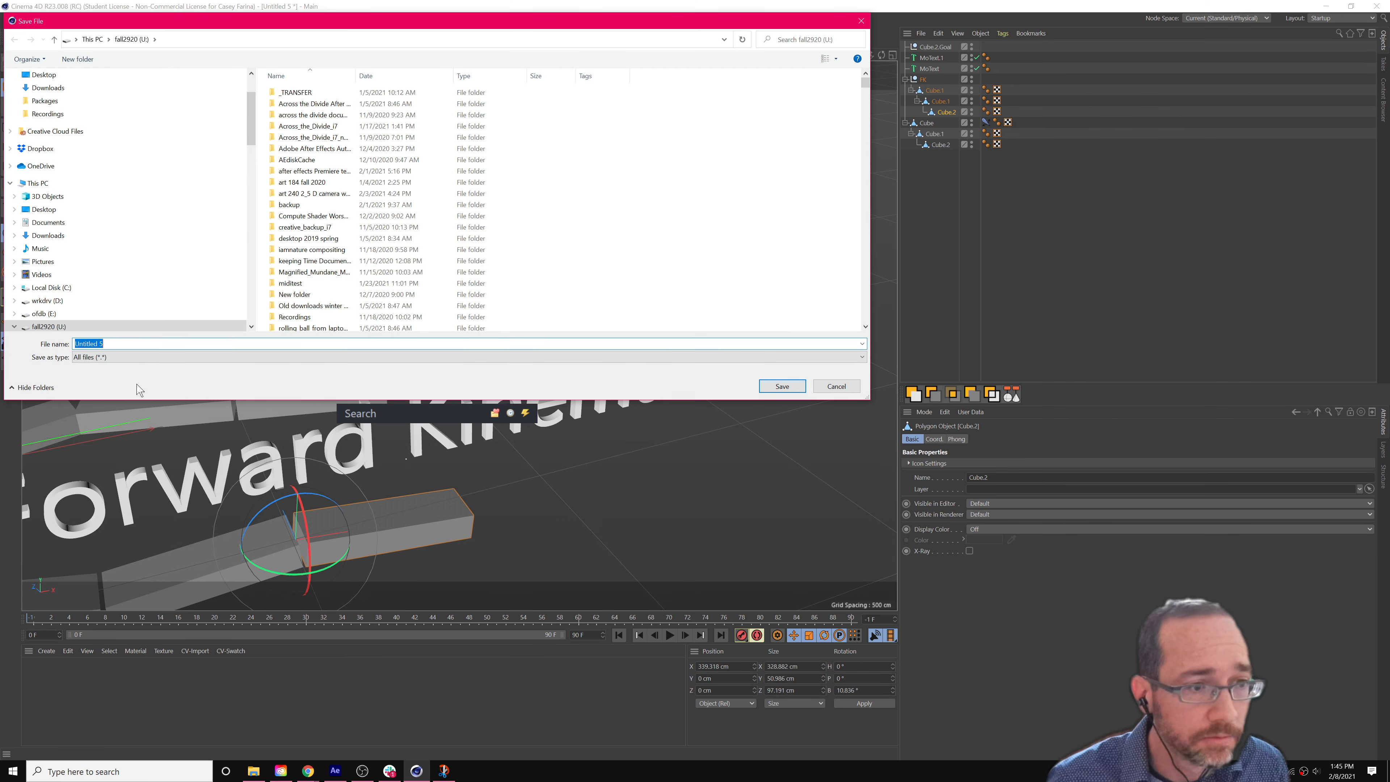
text(example fk ik)
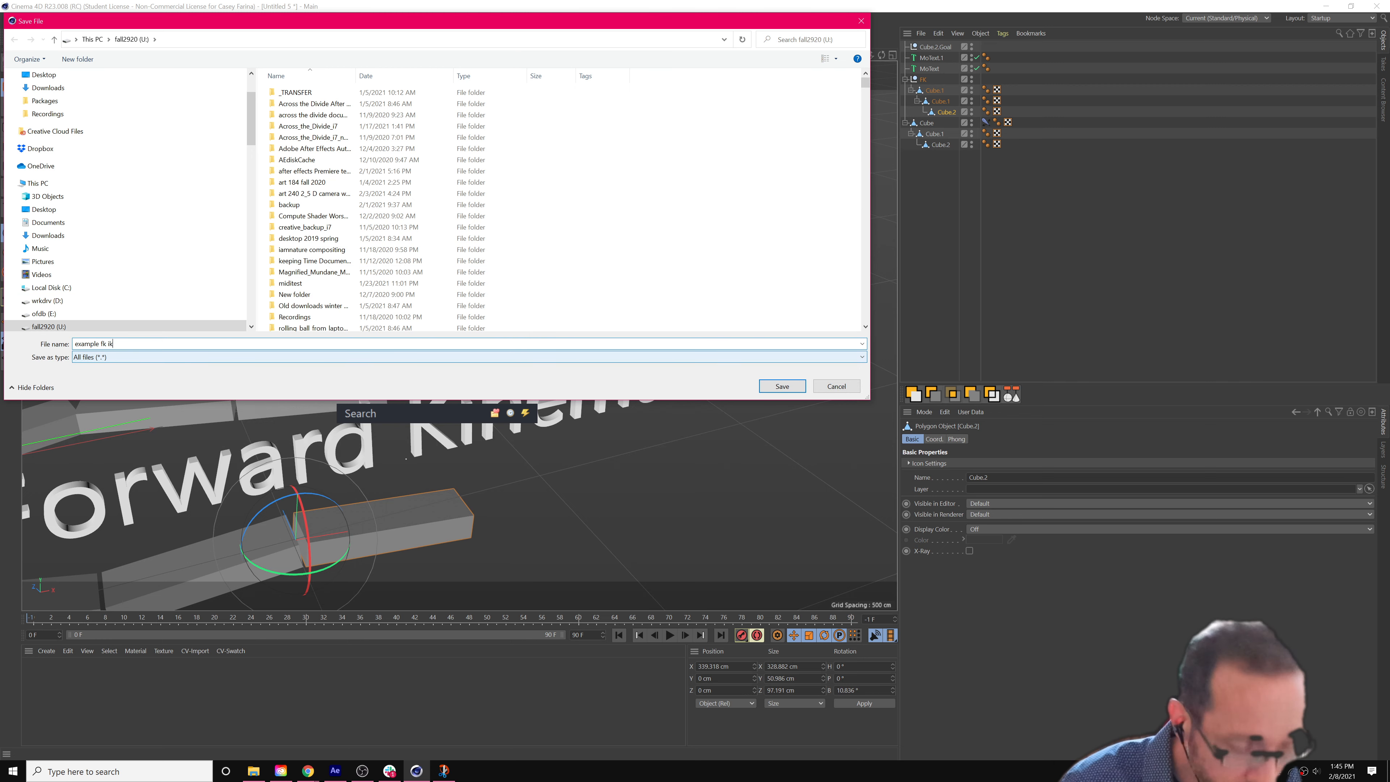
key(Return)
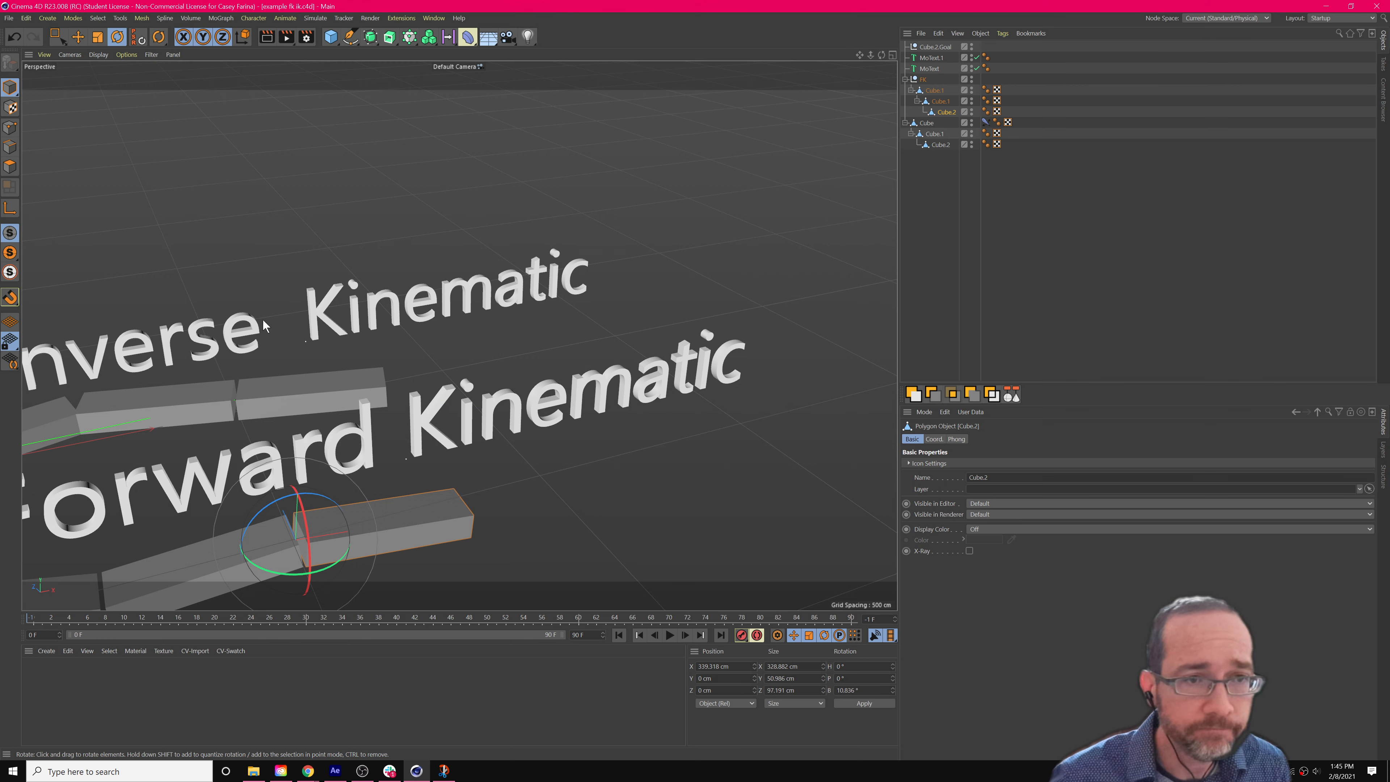
Switch to the open Eyeball Monster.c4d project and view the monster with its body hierarchy collapsed.
click(434, 17)
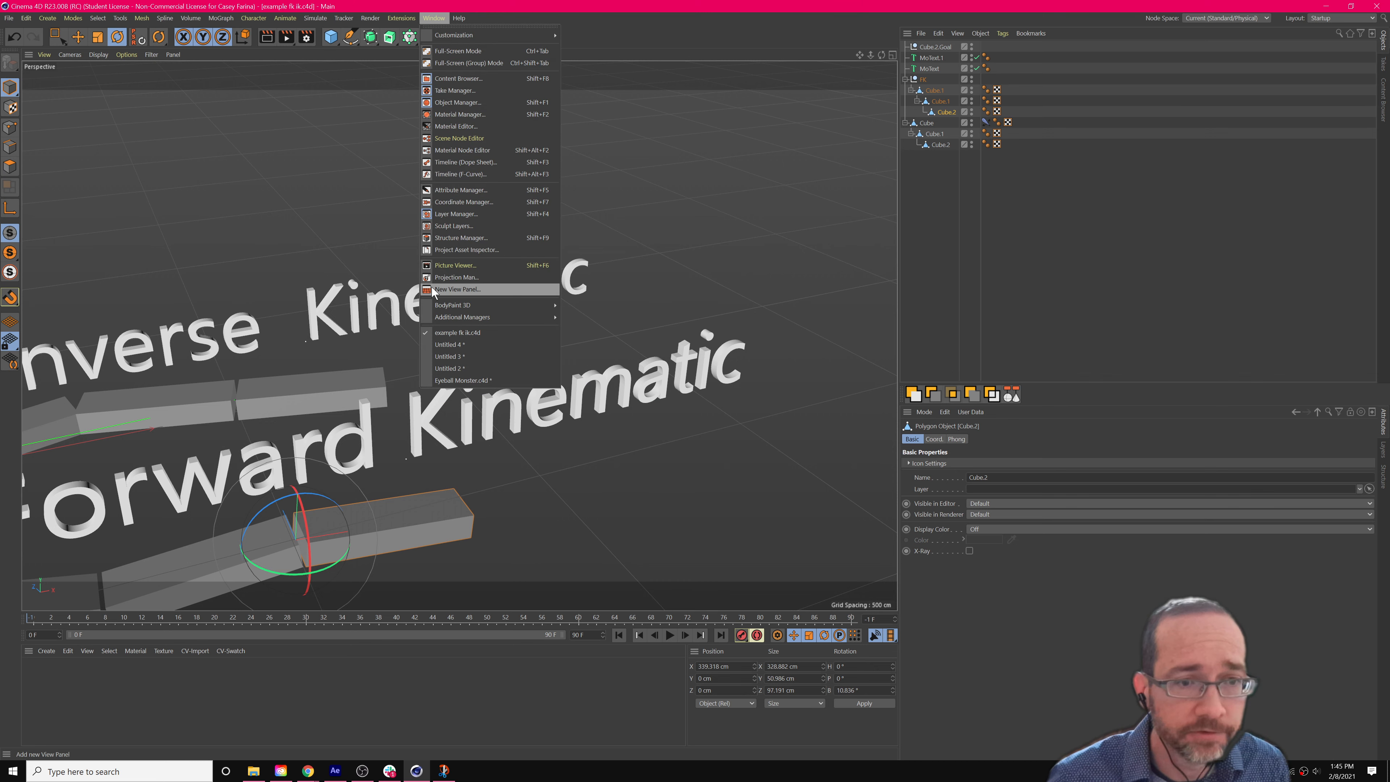
click(445, 345)
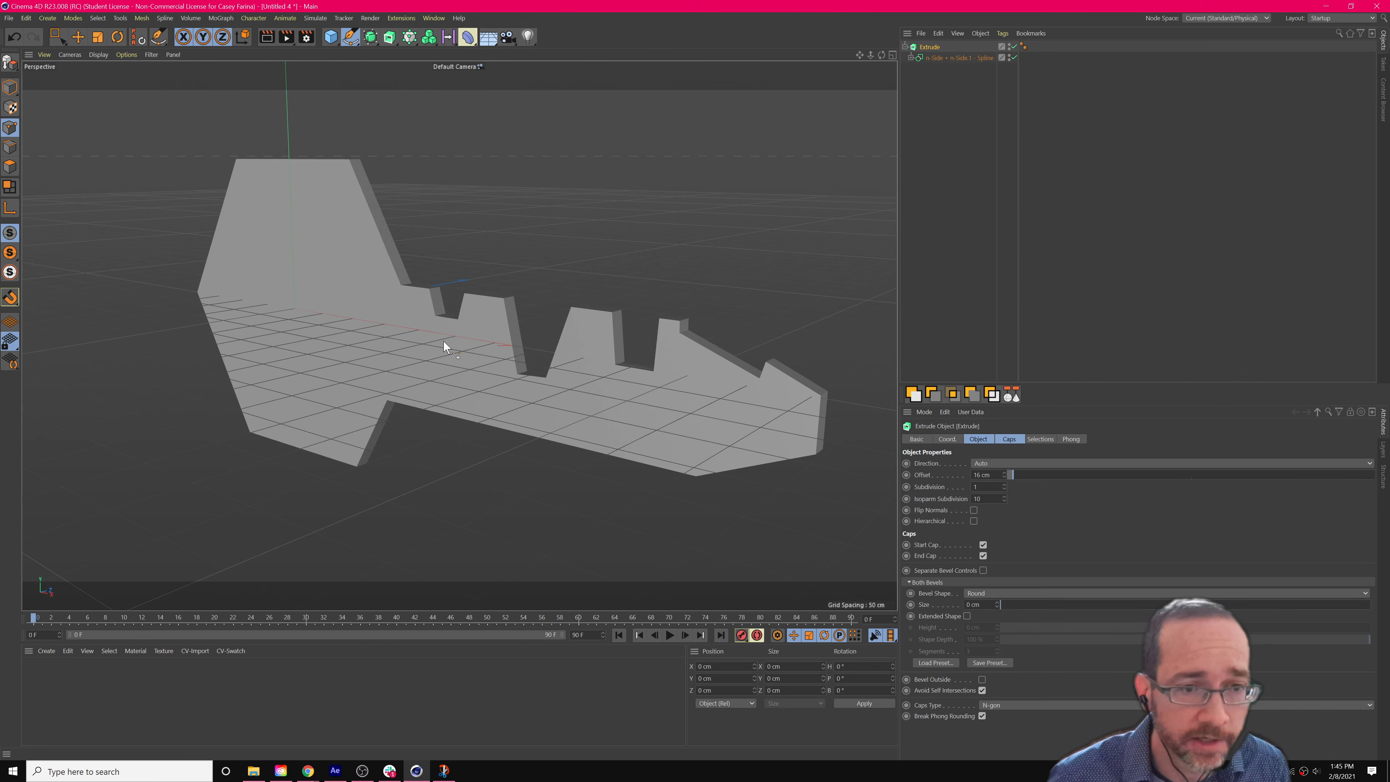
click(433, 17)
click(459, 382)
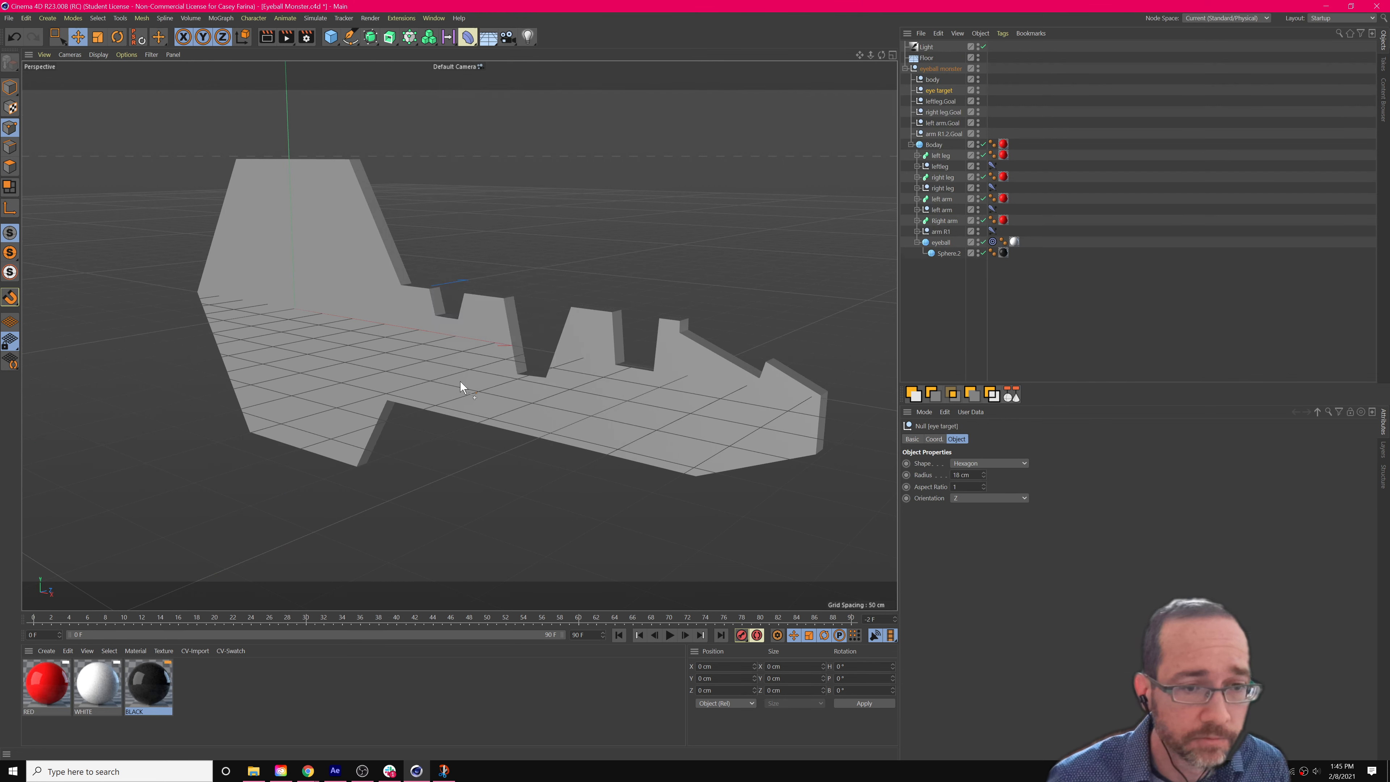
alt+drag(489, 370, 462, 385)
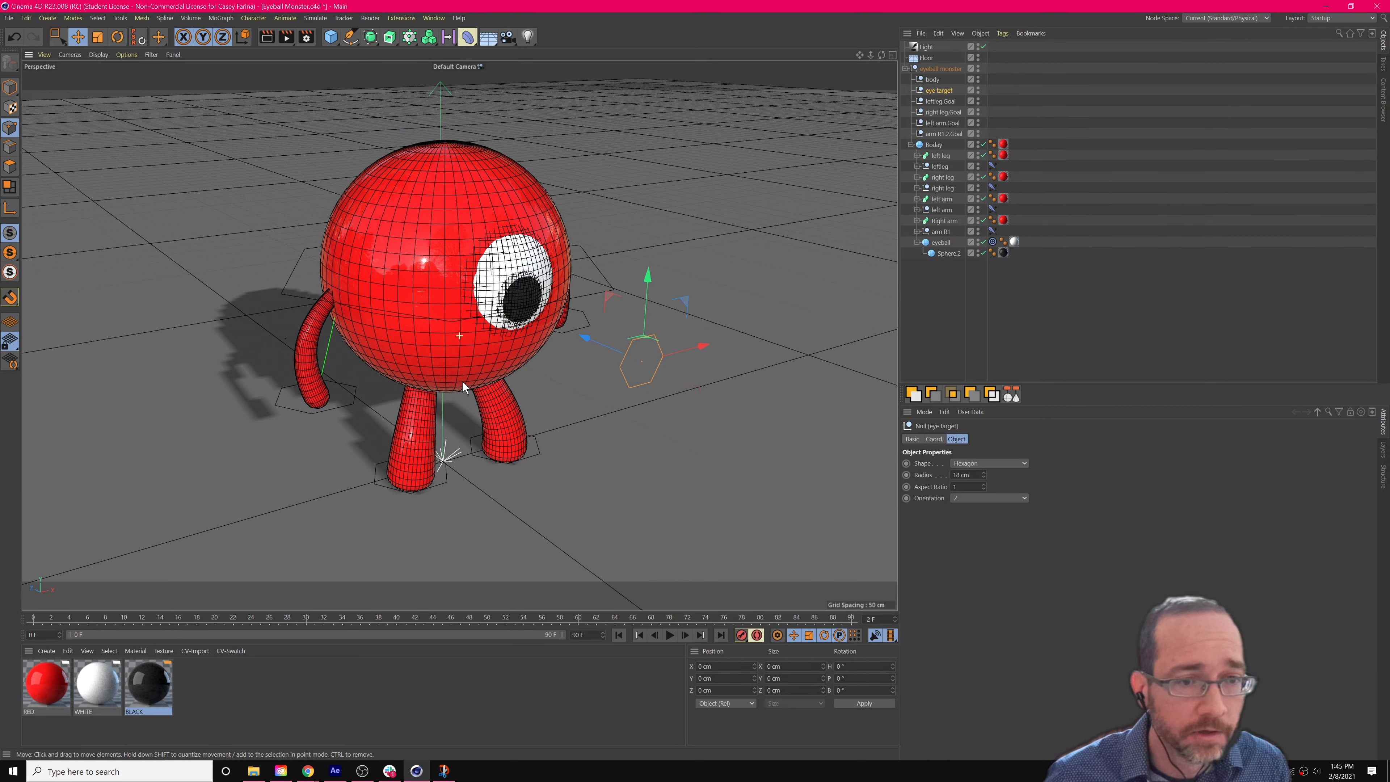
click(910, 144)
alt+drag(428, 527, 385, 527)
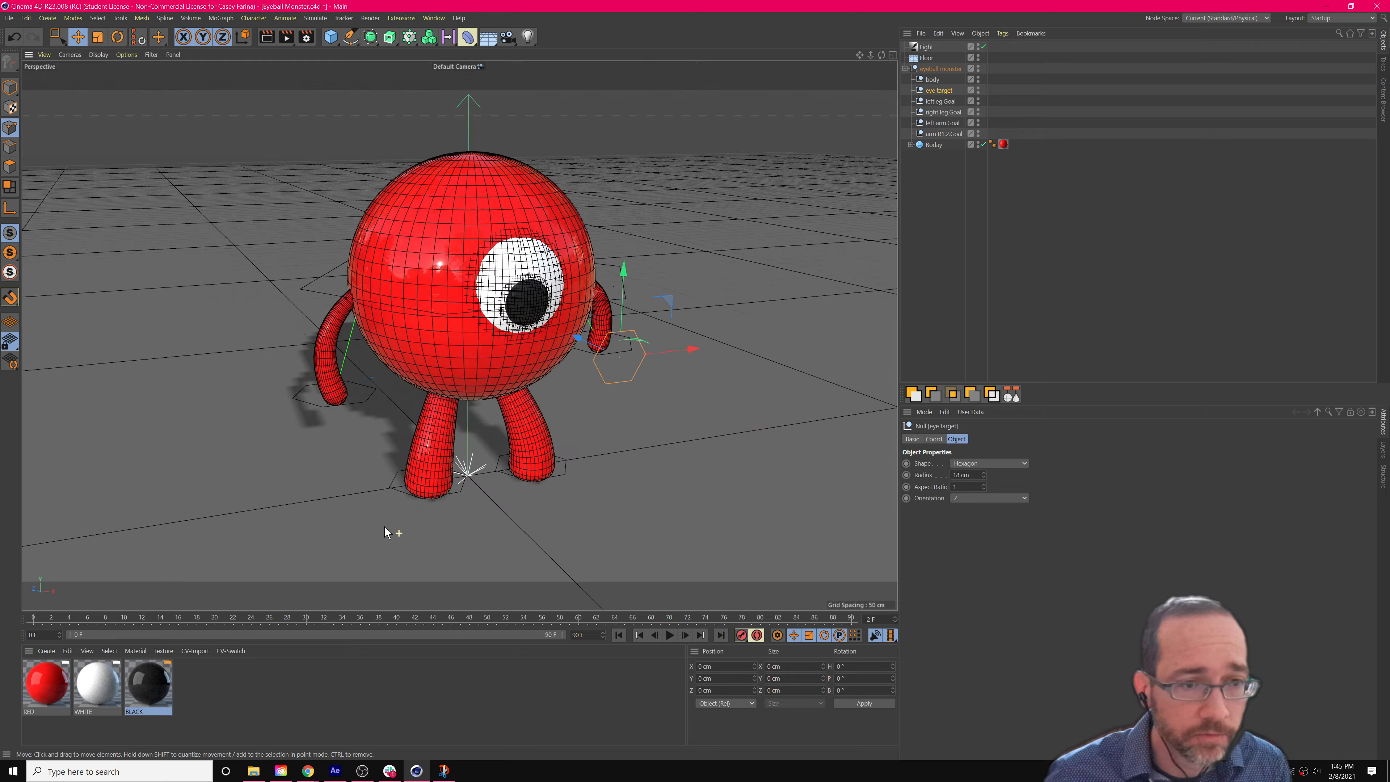
mouse_move(523, 400)
alt+mouse_down()
mouse_move(531, 421)
mouse_move(535, 398)
mouse_move(504, 416)
mouse_move(563, 406)
mouse_move(530, 409)
alt+mouse_up()
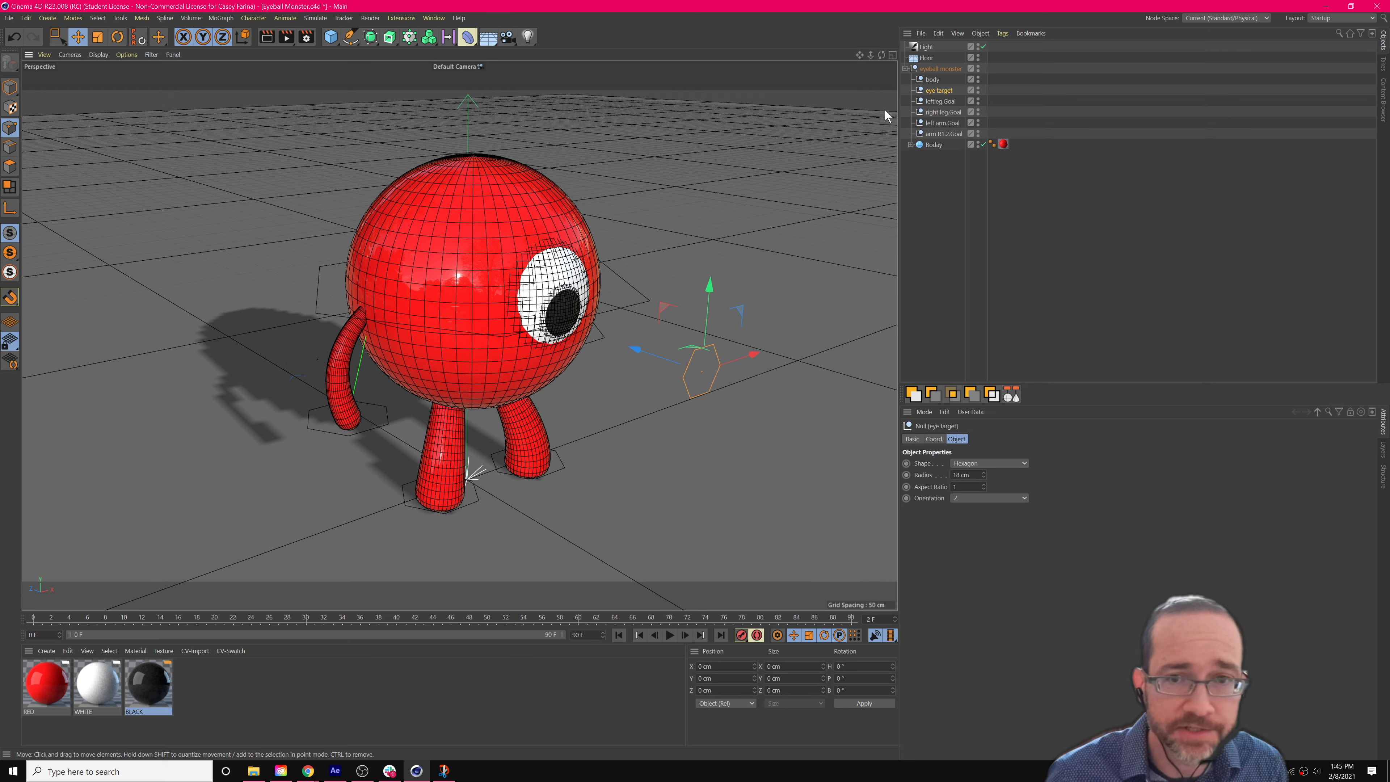
Expand the "Boday" sphere's hierarchy and rename the sphere to "Body".
click(911, 144)
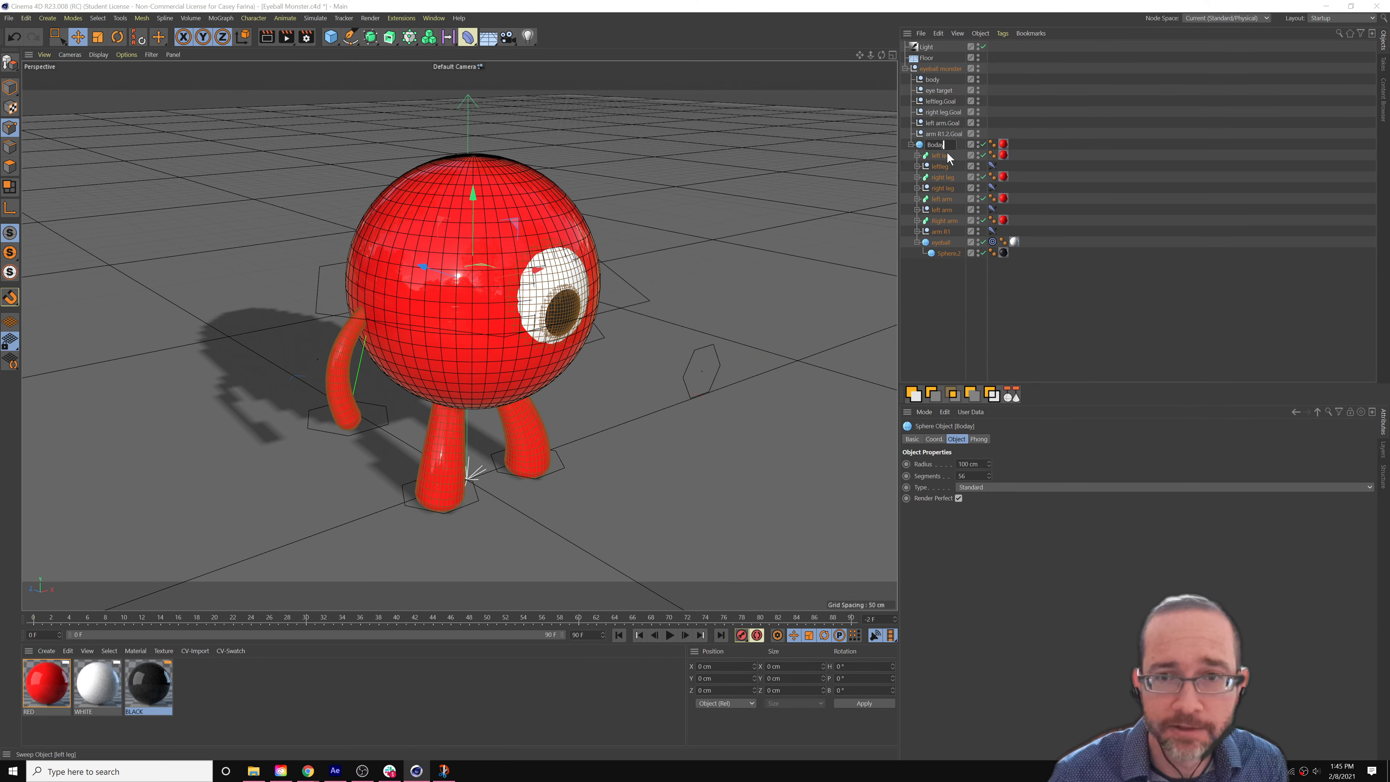
text(y)
key(Return)
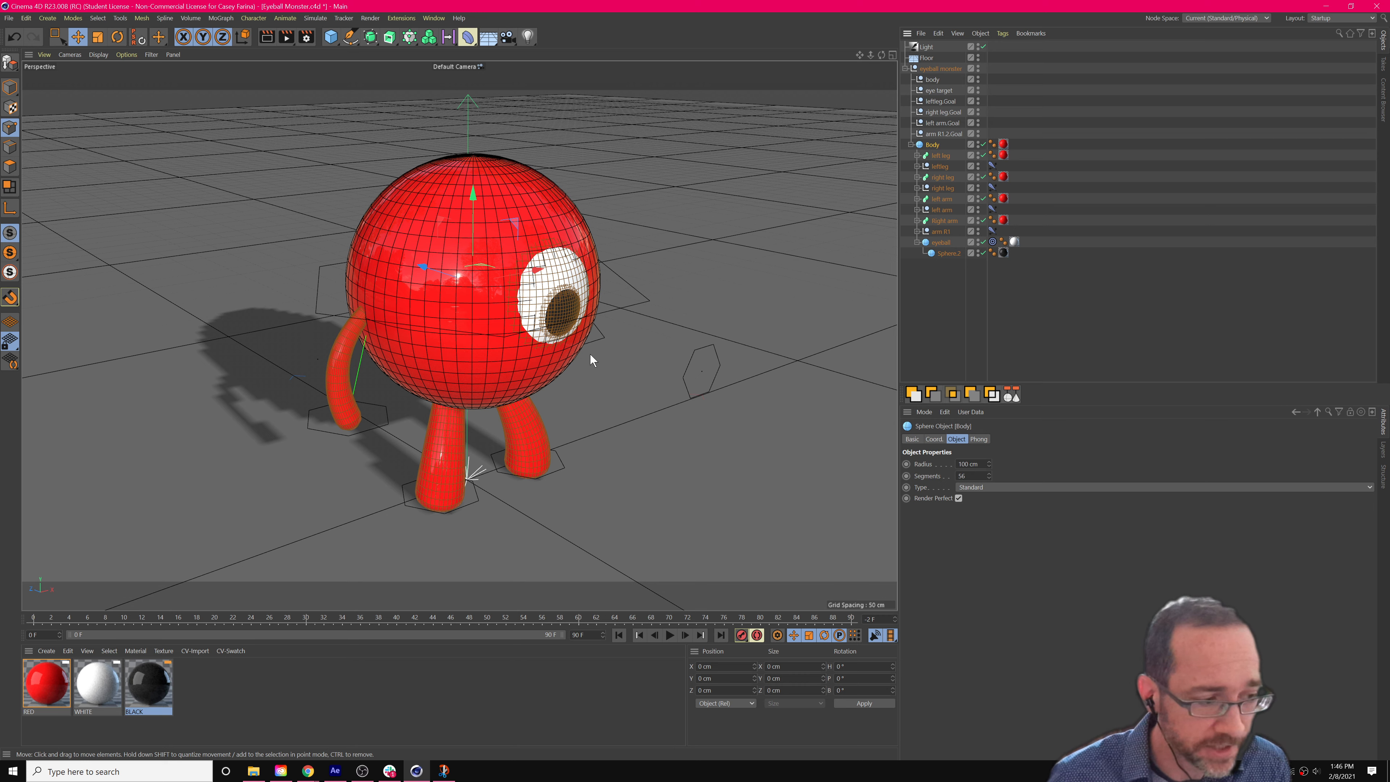
Move the eye target null slightly along its X axis using the Live Selection tool.
alt+drag(611, 333, 468, 418)
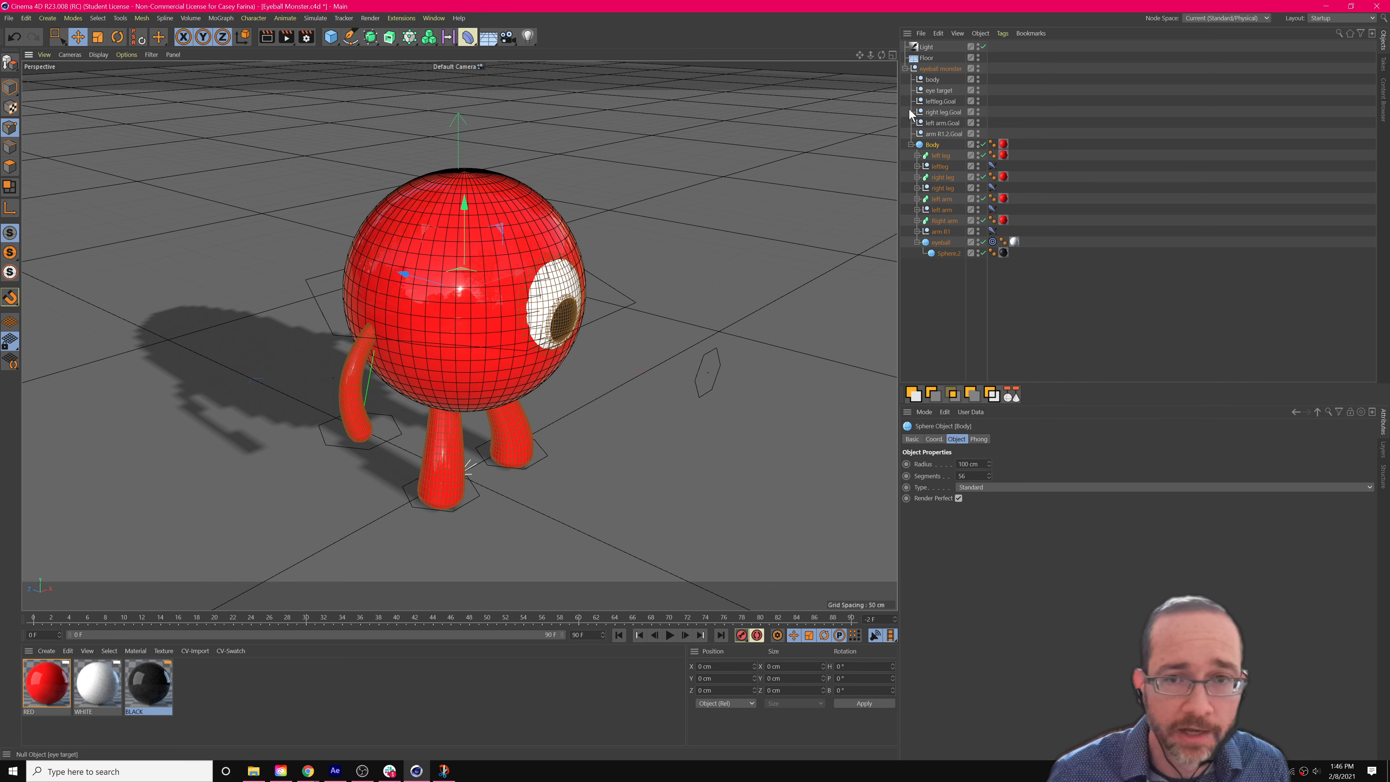
alt+drag(445, 469, 412, 489)
alt+drag(601, 365, 329, 439)
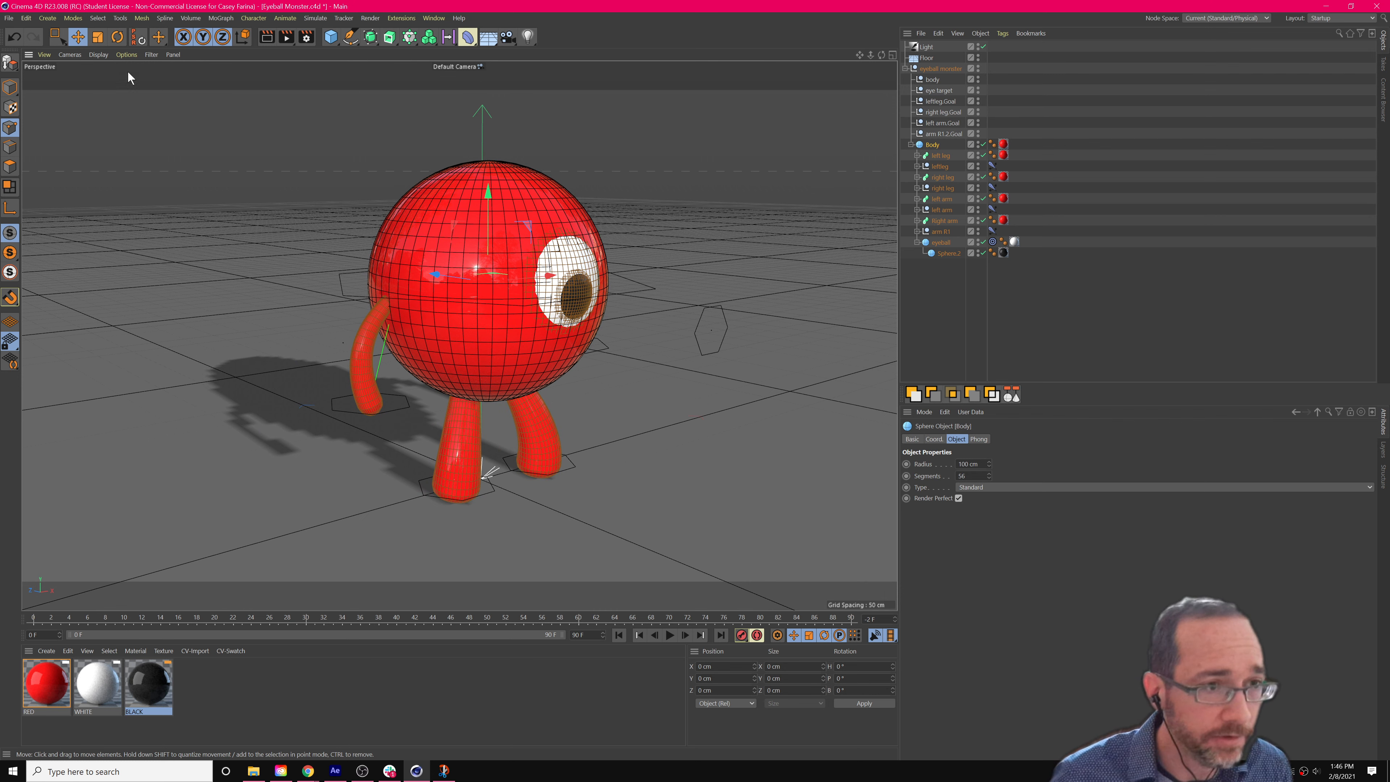
drag(58, 36, 82, 47)
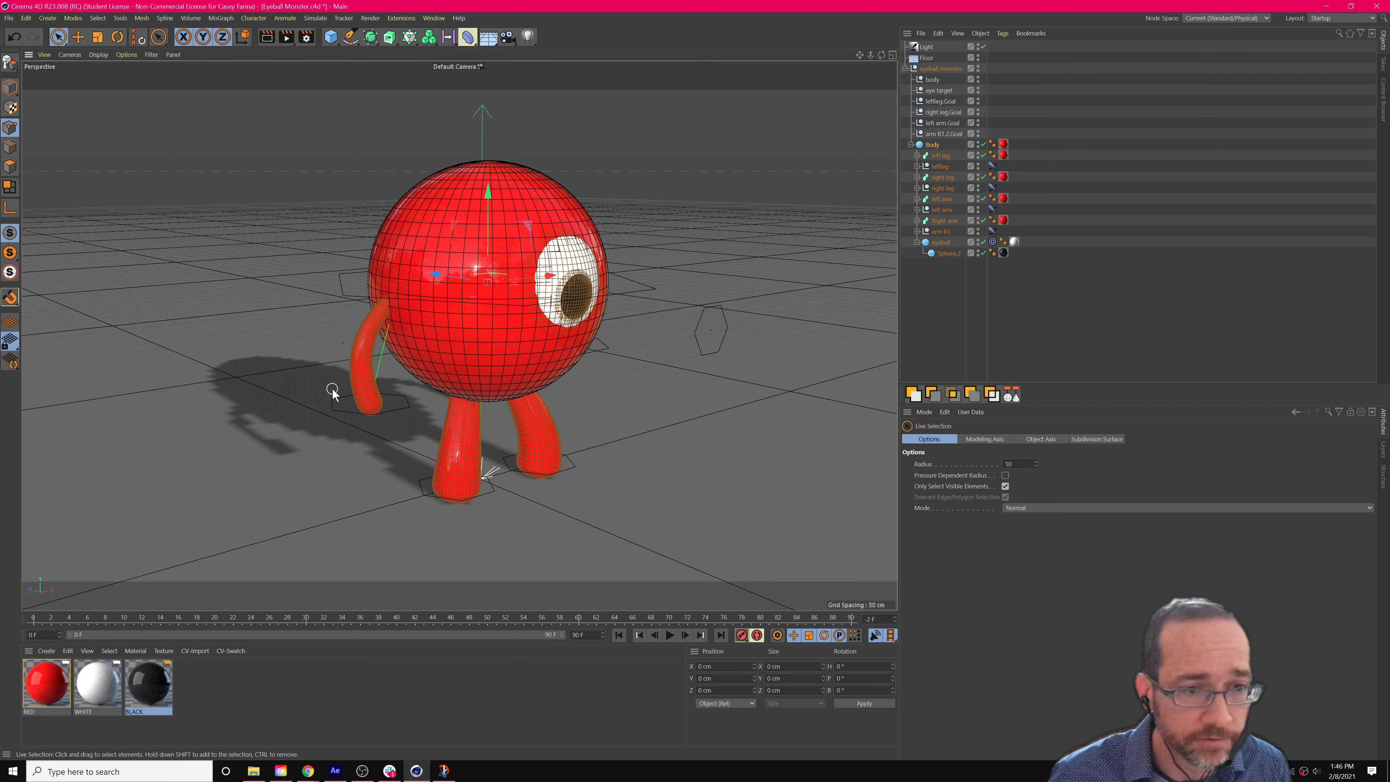
click(937, 90)
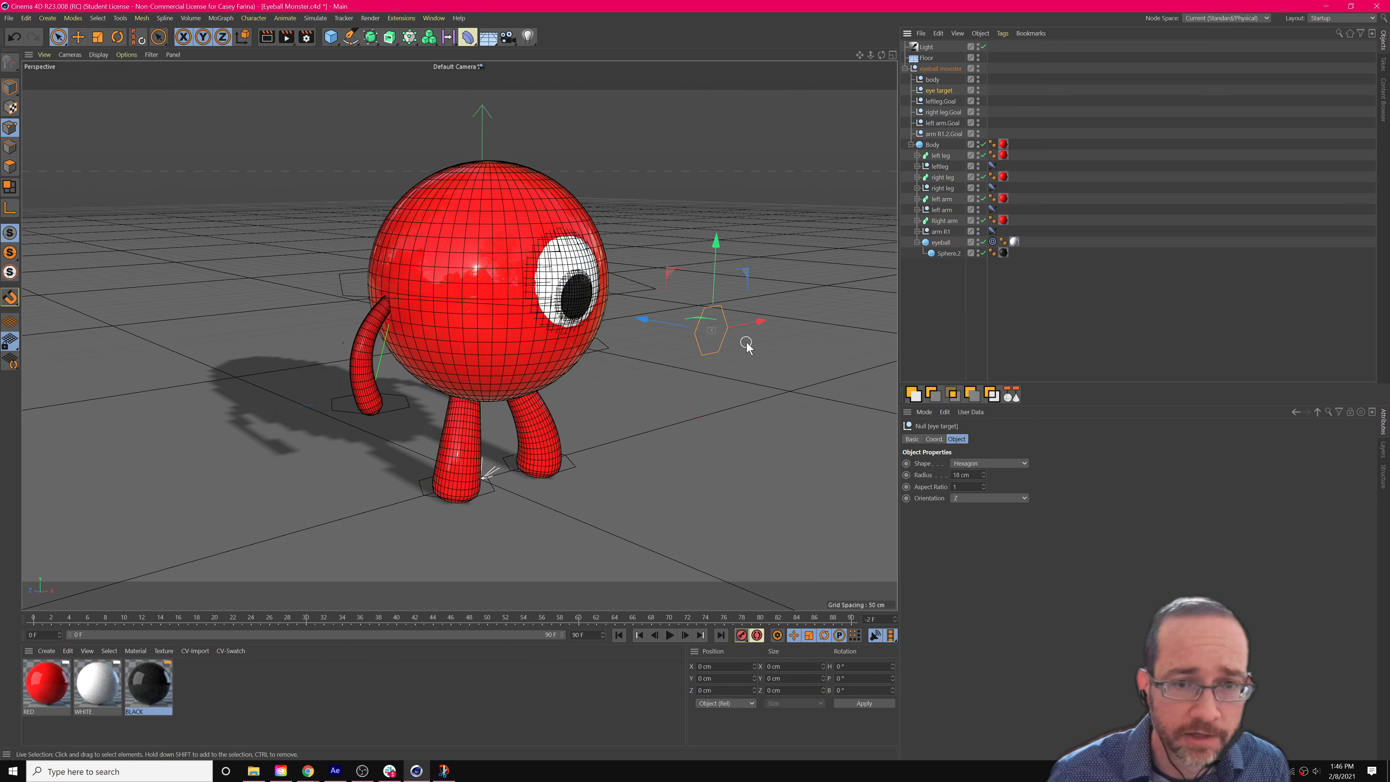
drag(753, 324, 744, 322)
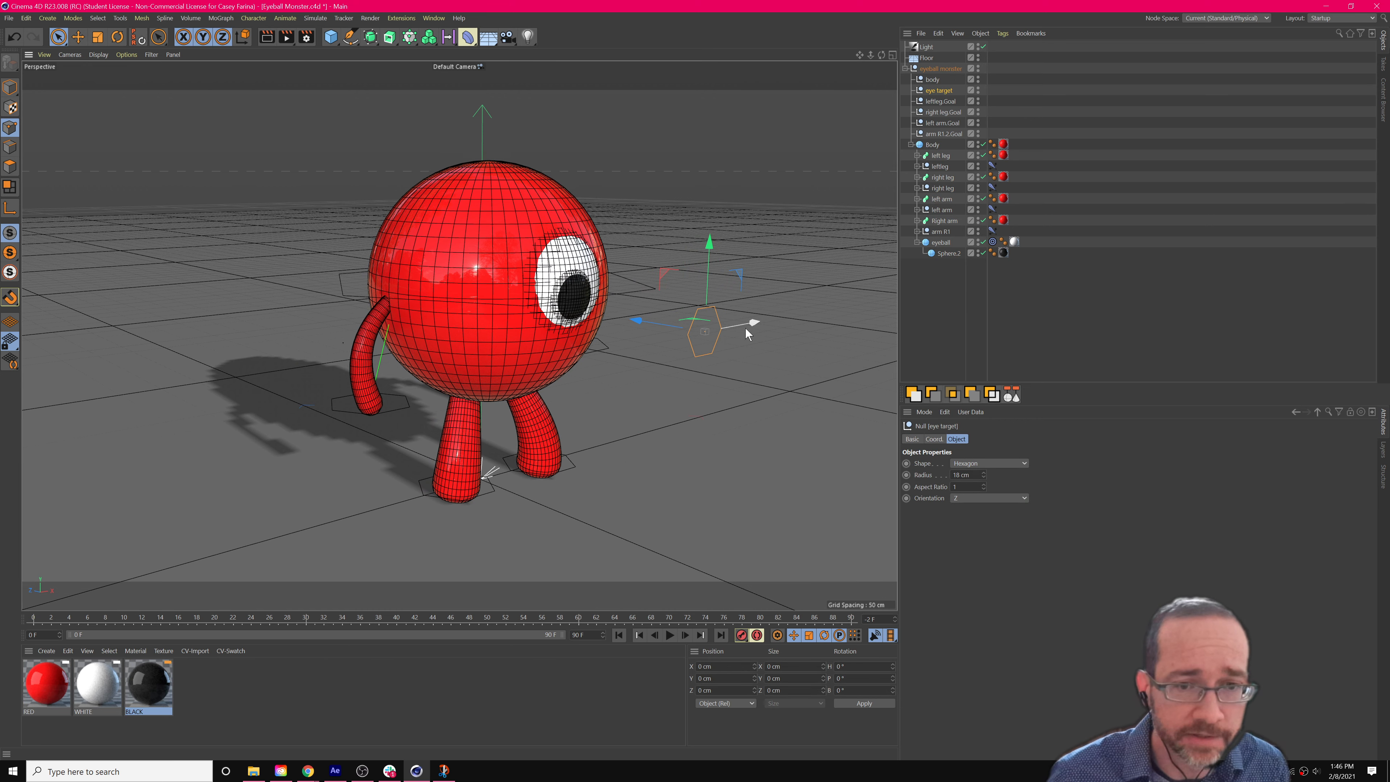
scroll(730, 331, up, 5)
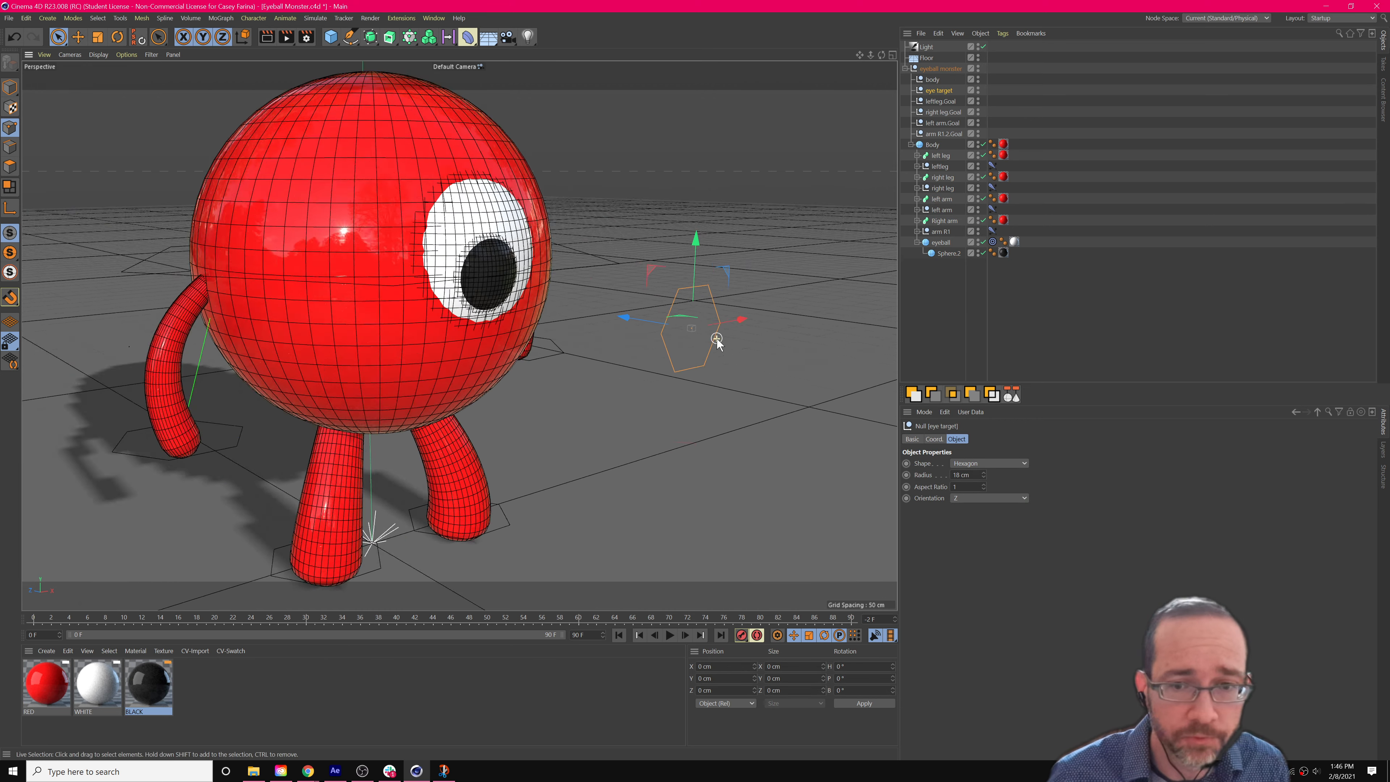
scroll(717, 341, down, 5)
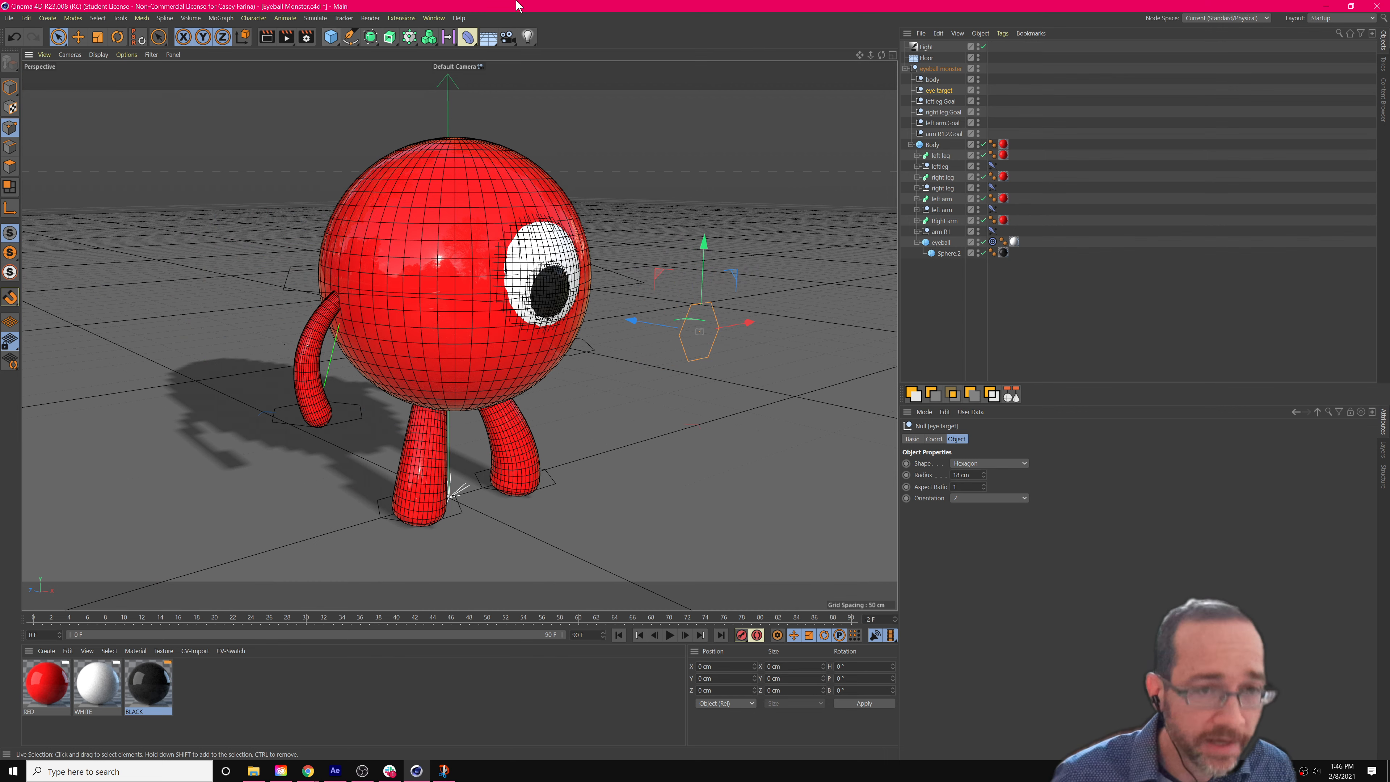
Add a null object and place it on the floor beside the monster's hanging arm.
drag(332, 40, 356, 77)
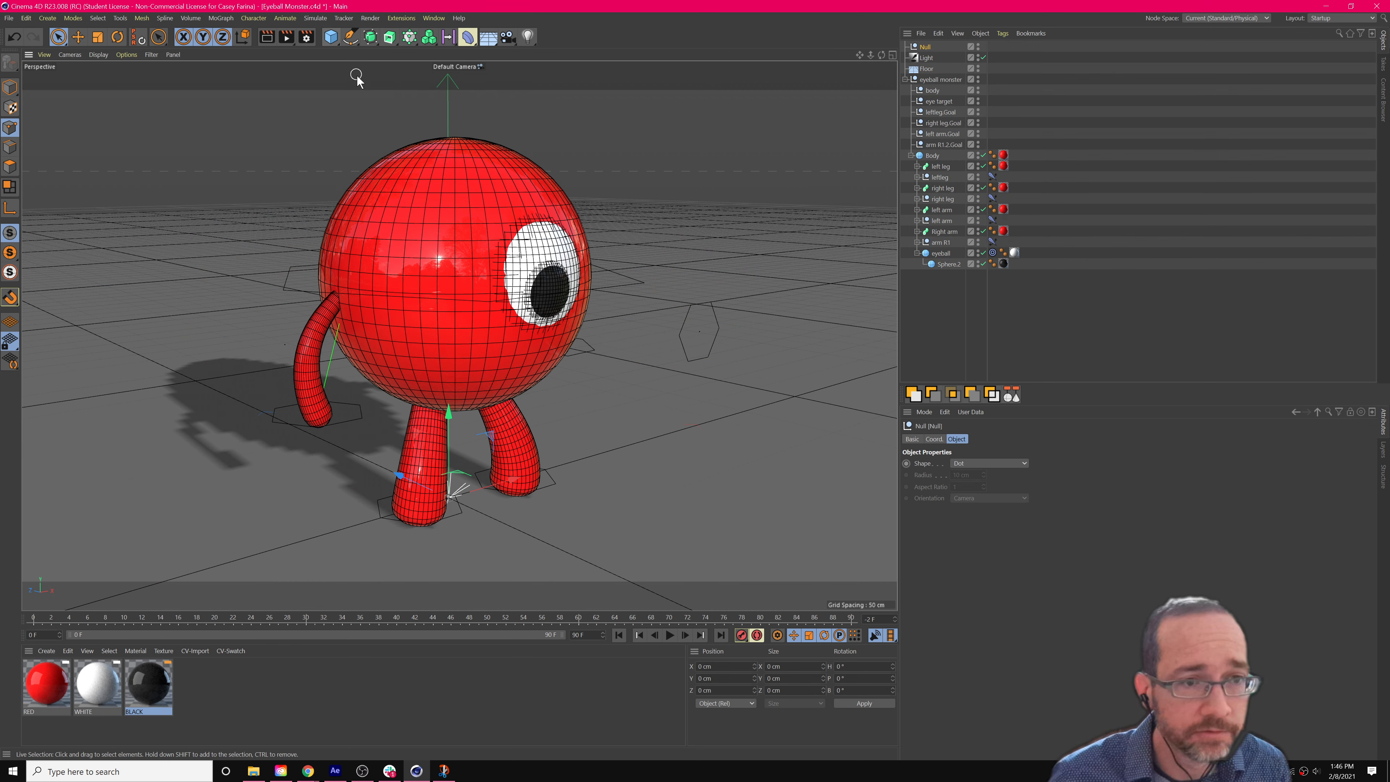
drag(498, 483, 261, 438)
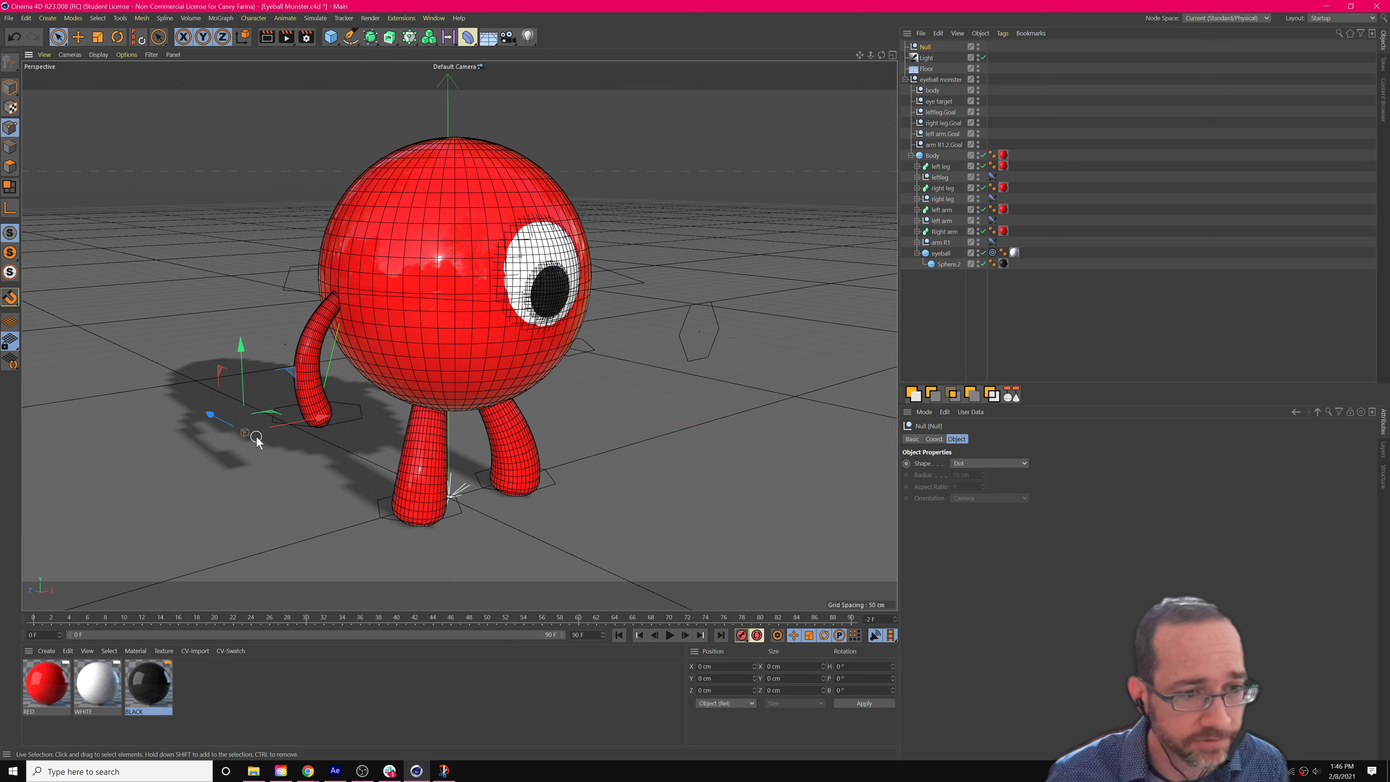
scroll(251, 438, up, 8)
scroll(248, 433, down, 5)
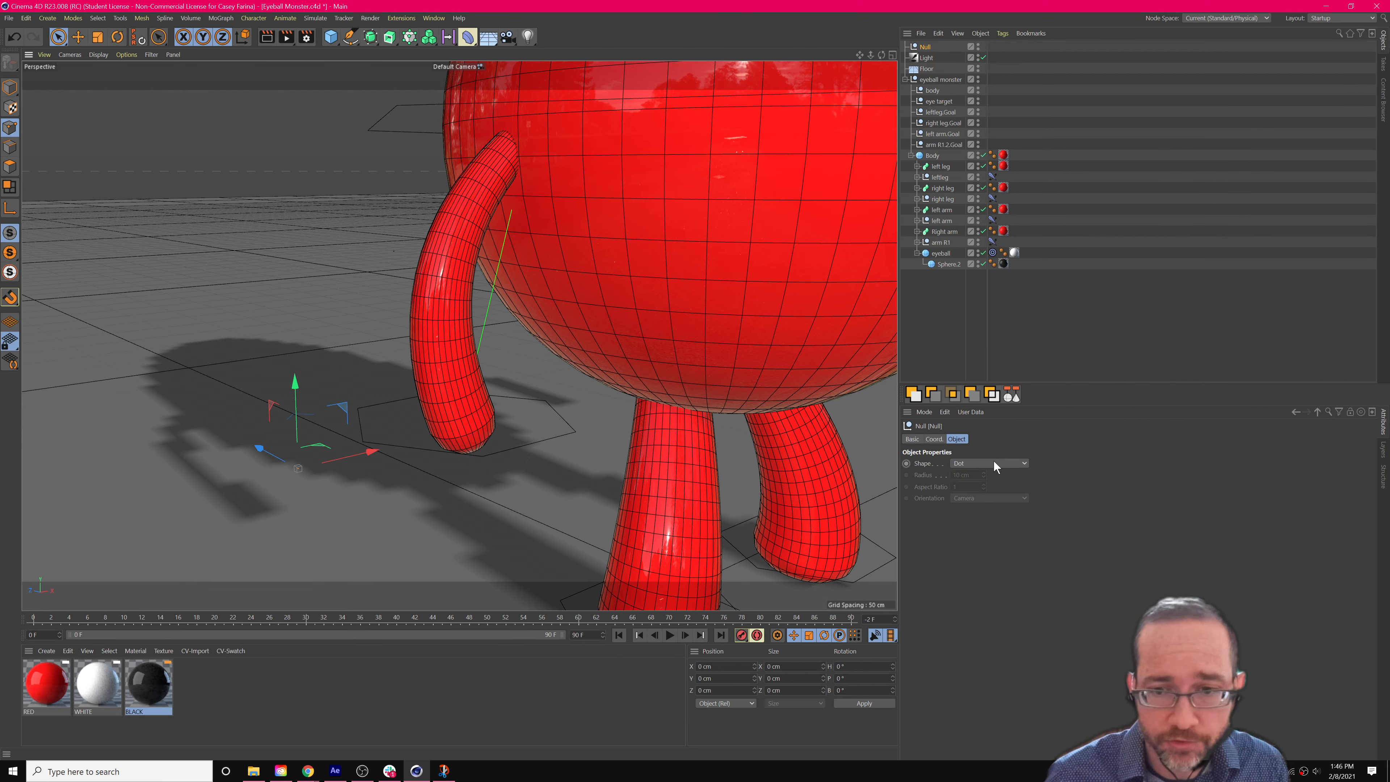
Try giving the new null a Circle shape, and undo it.
click(993, 463)
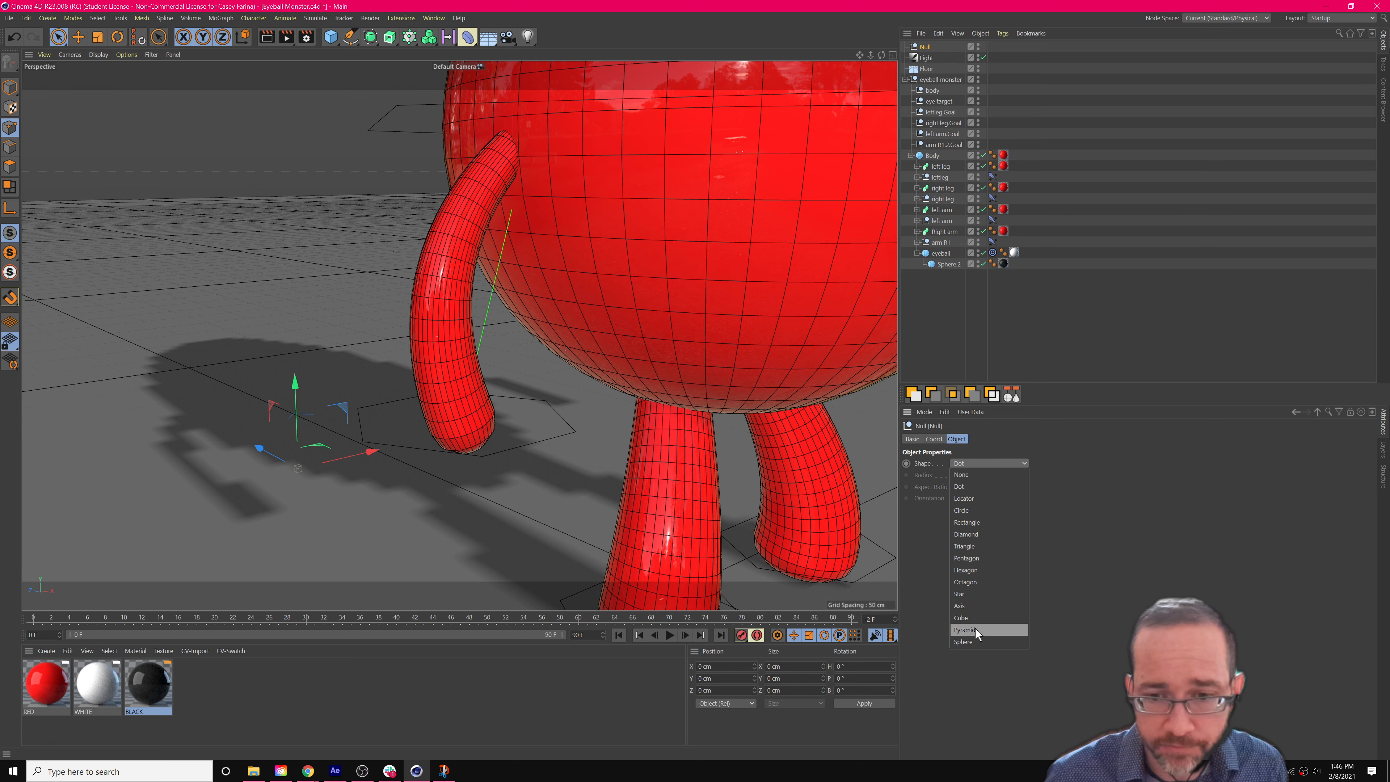
click(987, 518)
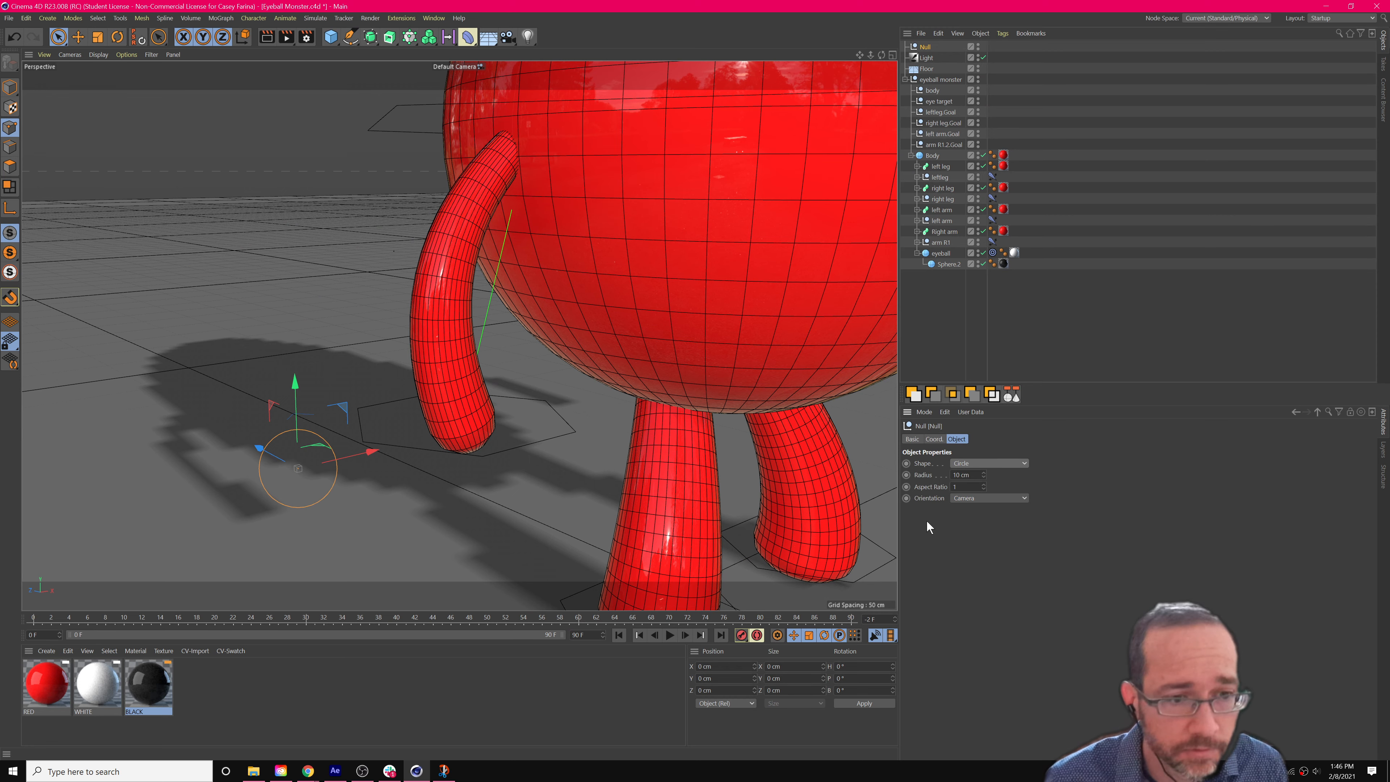
mouse_move(284, 502)
alt+mouse_down()
mouse_move(383, 496)
mouse_move(272, 503)
mouse_move(359, 498)
mouse_move(300, 503)
mouse_move(285, 457)
mouse_move(308, 495)
mouse_move(266, 507)
mouse_move(371, 486)
mouse_move(324, 475)
mouse_move(285, 496)
mouse_move(311, 496)
mouse_move(285, 497)
mouse_move(330, 494)
mouse_move(284, 506)
mouse_move(300, 500)
alt+mouse_up()
key(ctrl+z)
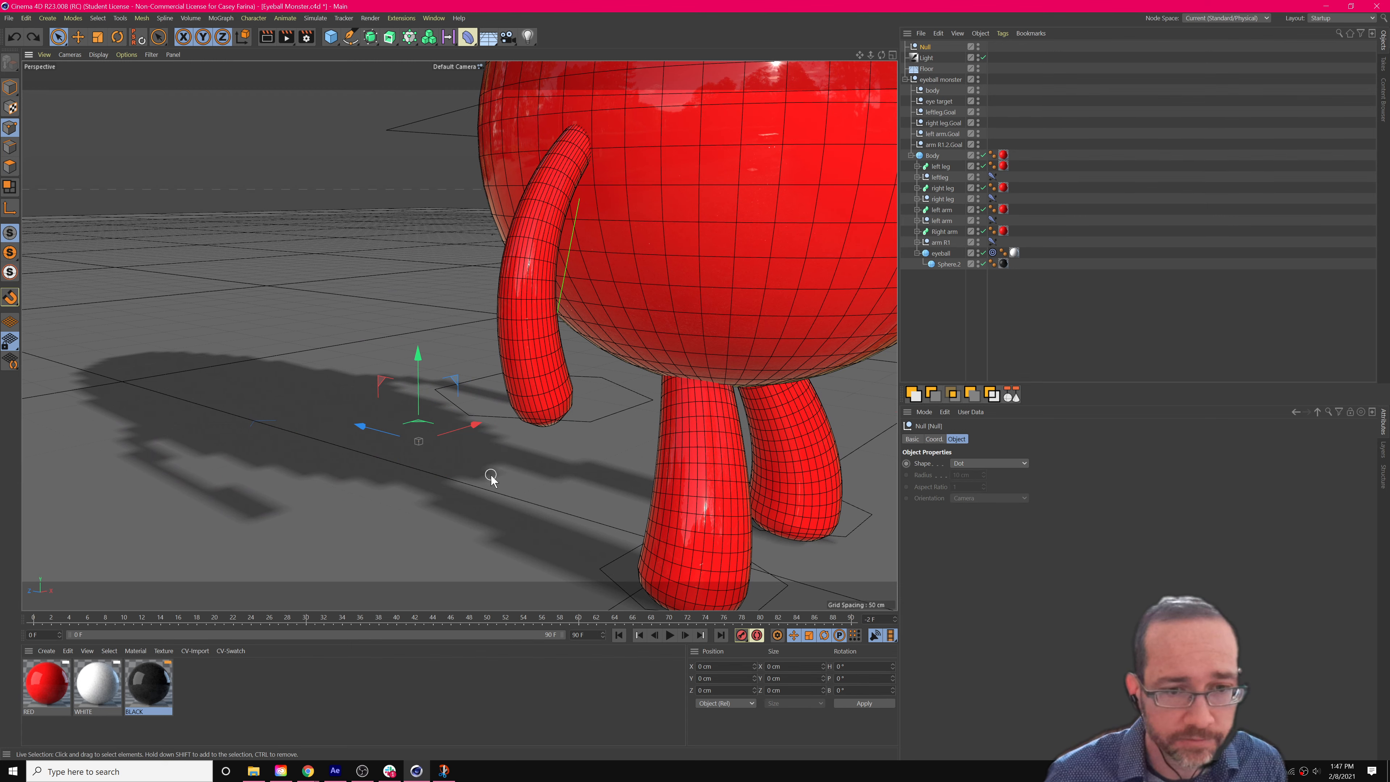
Set the new null's shape to Circle and its orientation to Y.
click(959, 462)
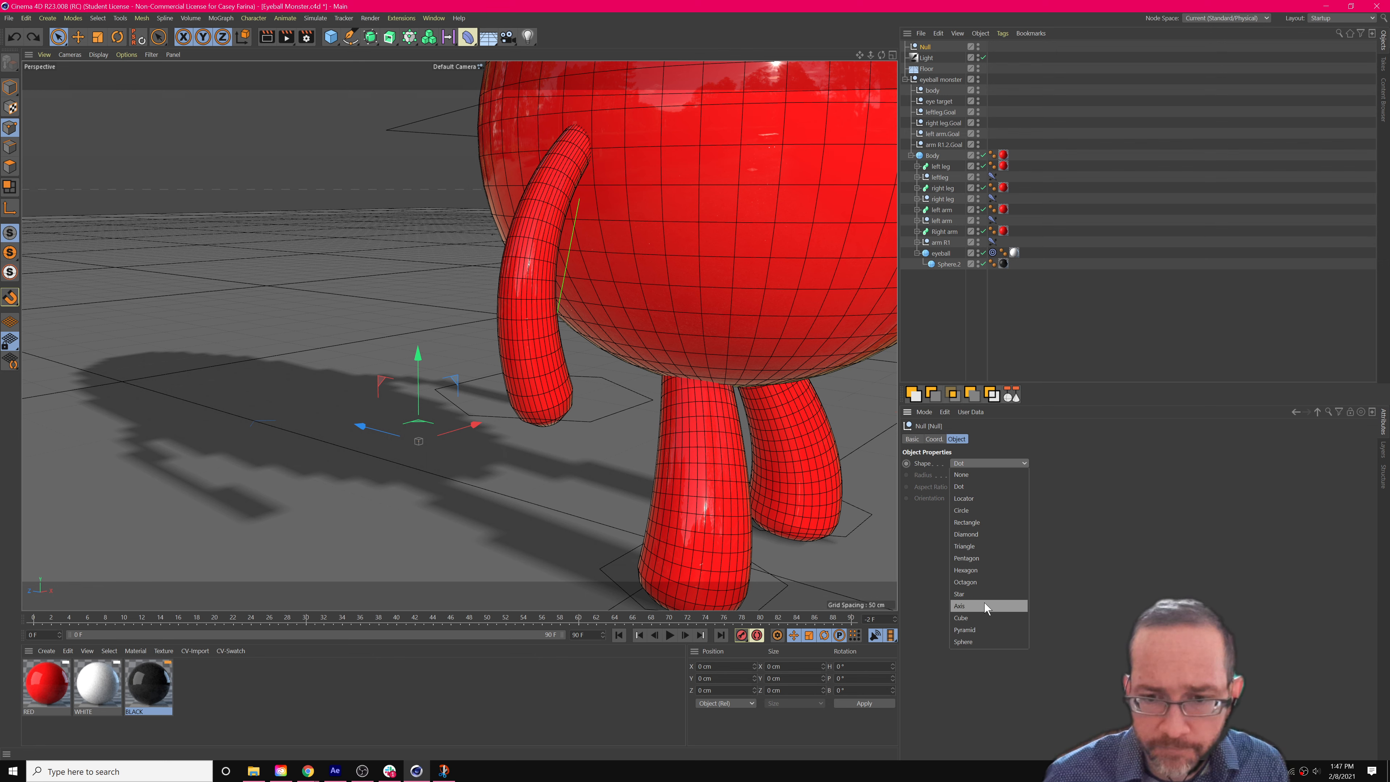
click(990, 513)
click(975, 497)
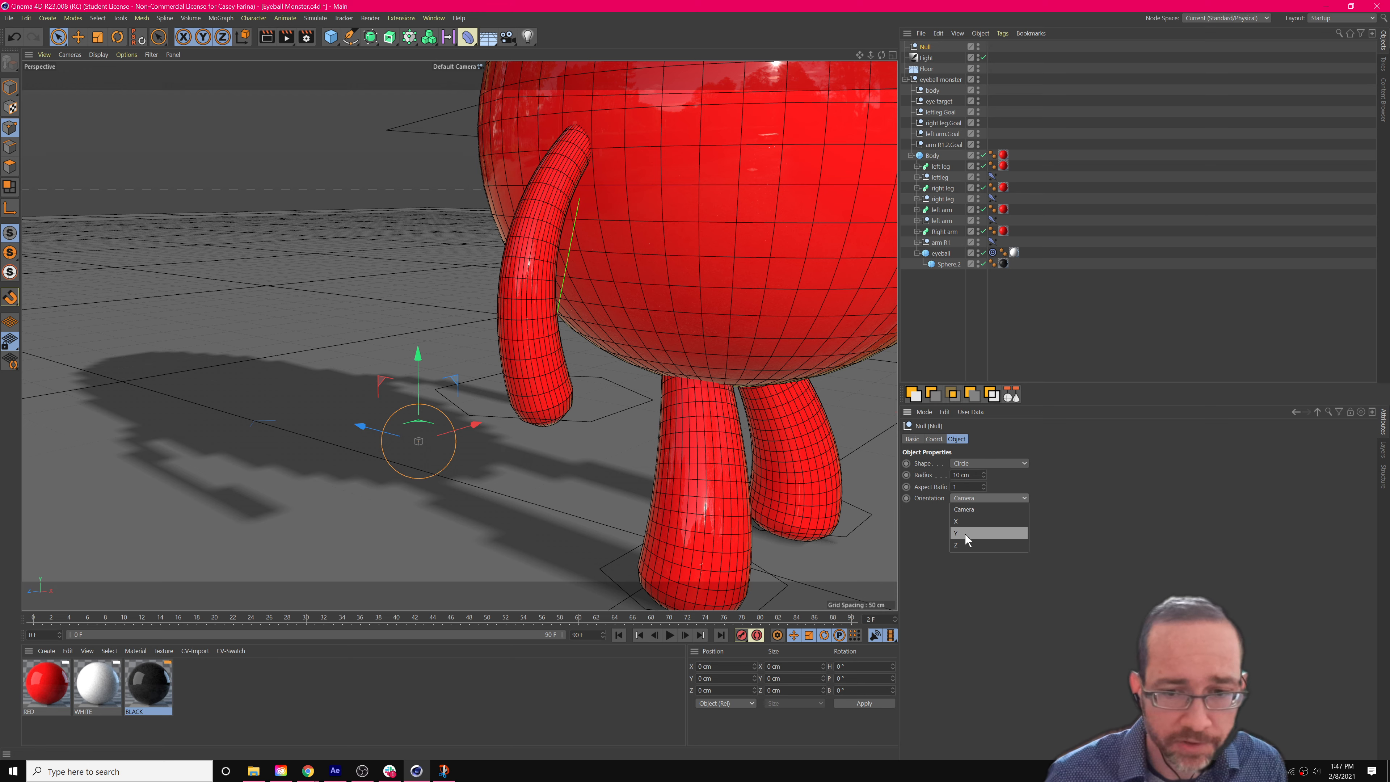
click(965, 534)
mouse_move(424, 488)
alt+mouse_down()
mouse_move(475, 475)
mouse_move(372, 500)
mouse_move(413, 493)
alt+mouse_up()
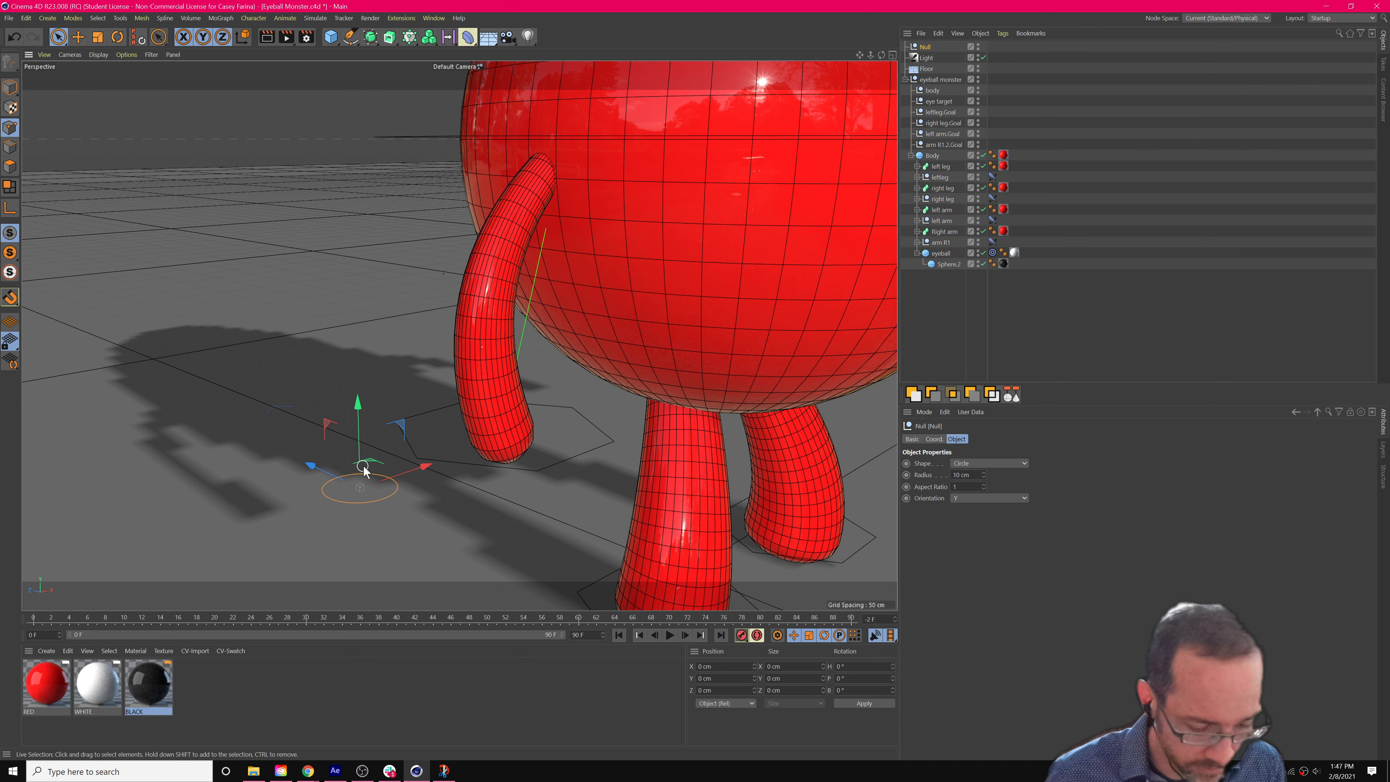
Render the view briefly to check whether the circle null is renderable, and return to the editor display.
key(ctrl+r)
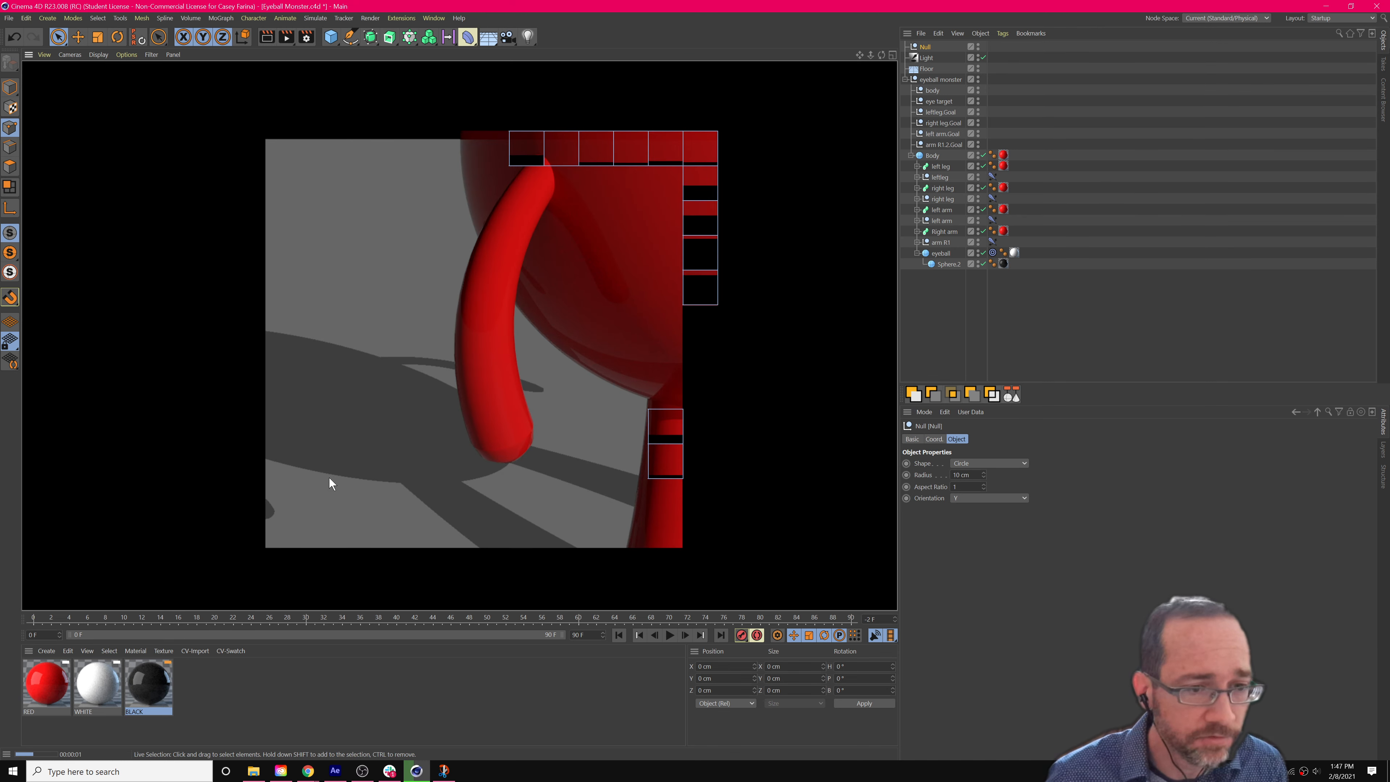
key(Escape)
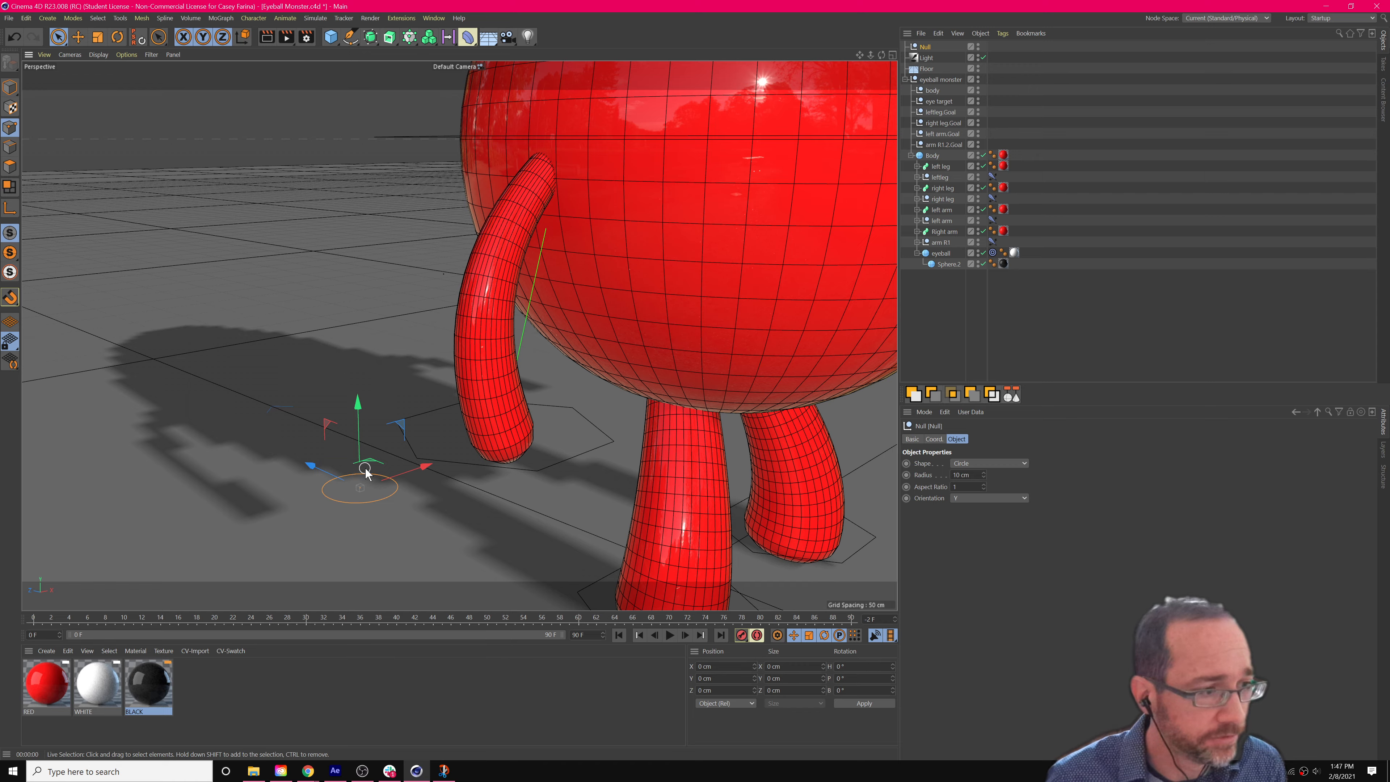
scroll(365, 469, down, 4)
scroll(365, 469, up, 2)
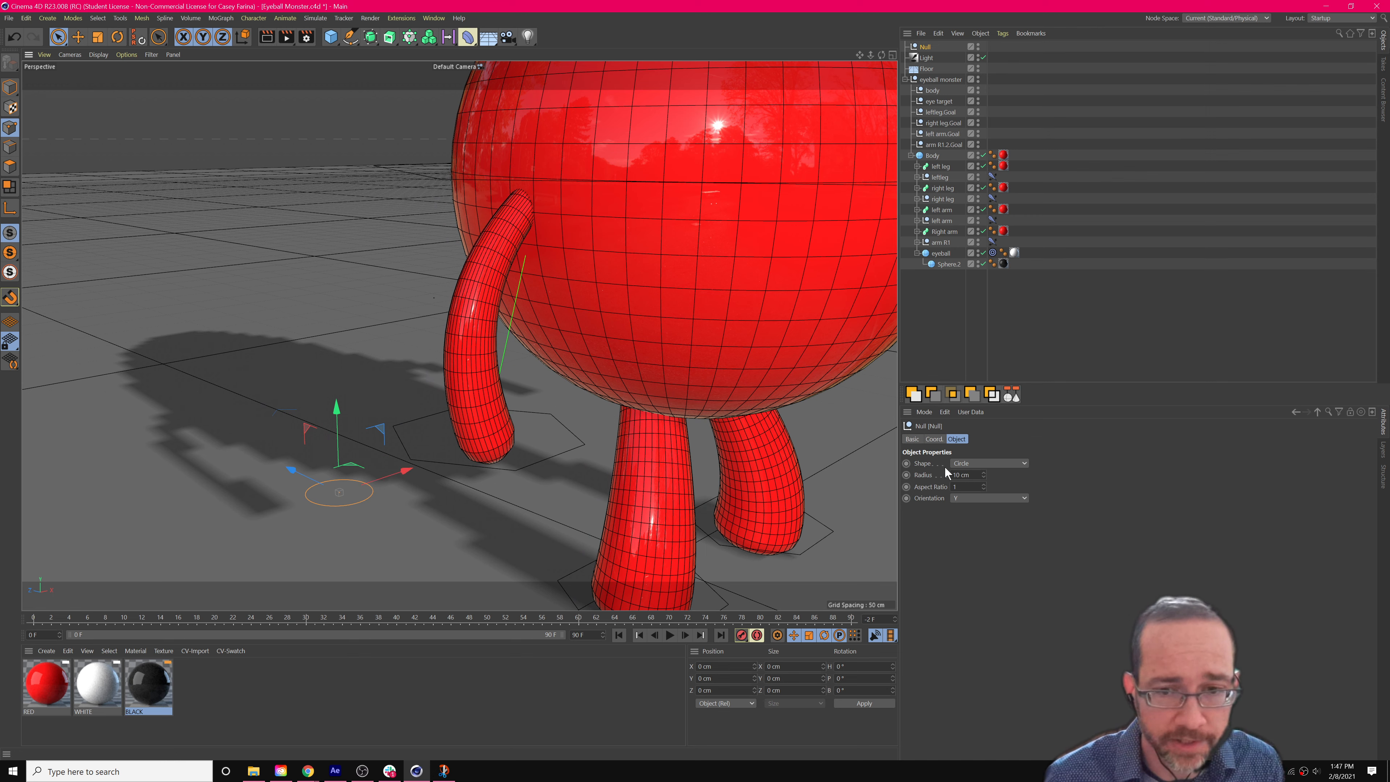
Review the available null shapes without changing the Circle setting, and delete the demonstration null.
click(967, 463)
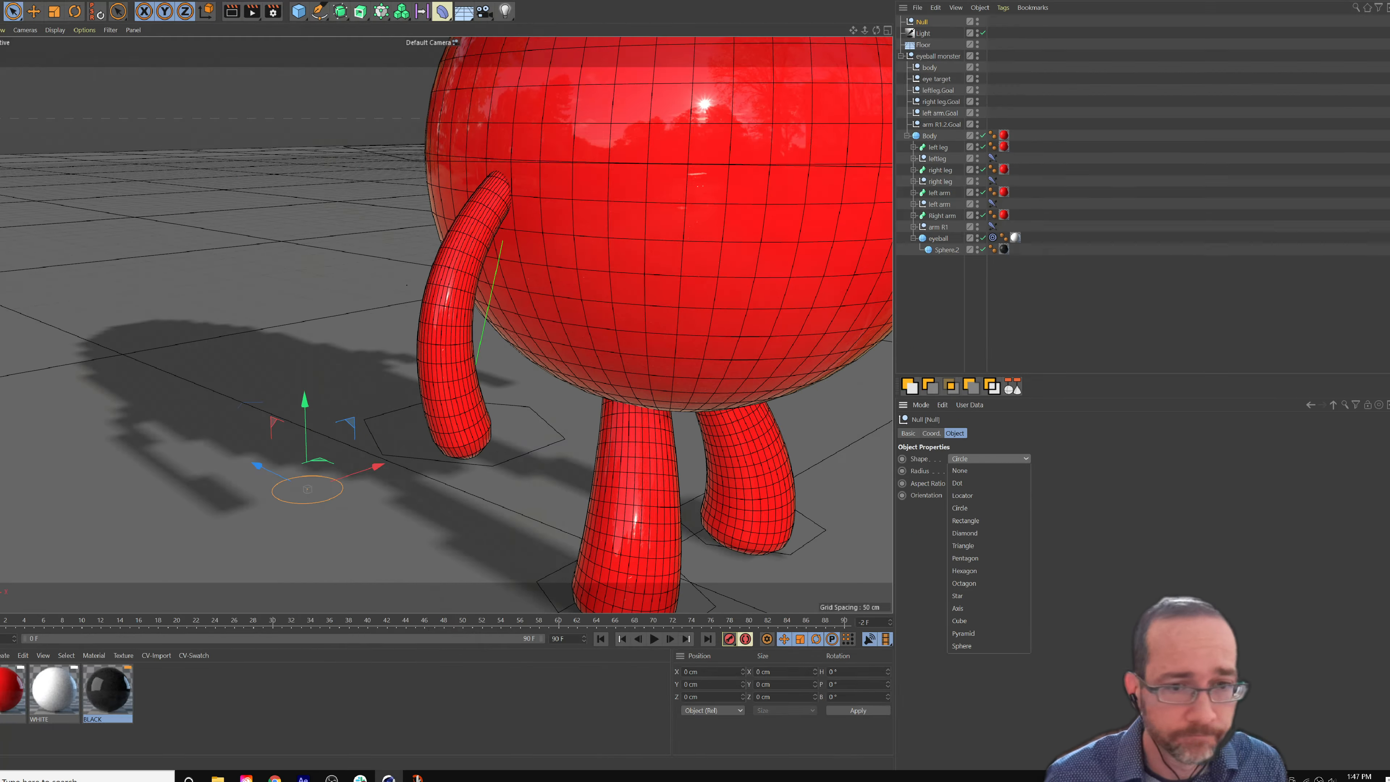
click(924, 377)
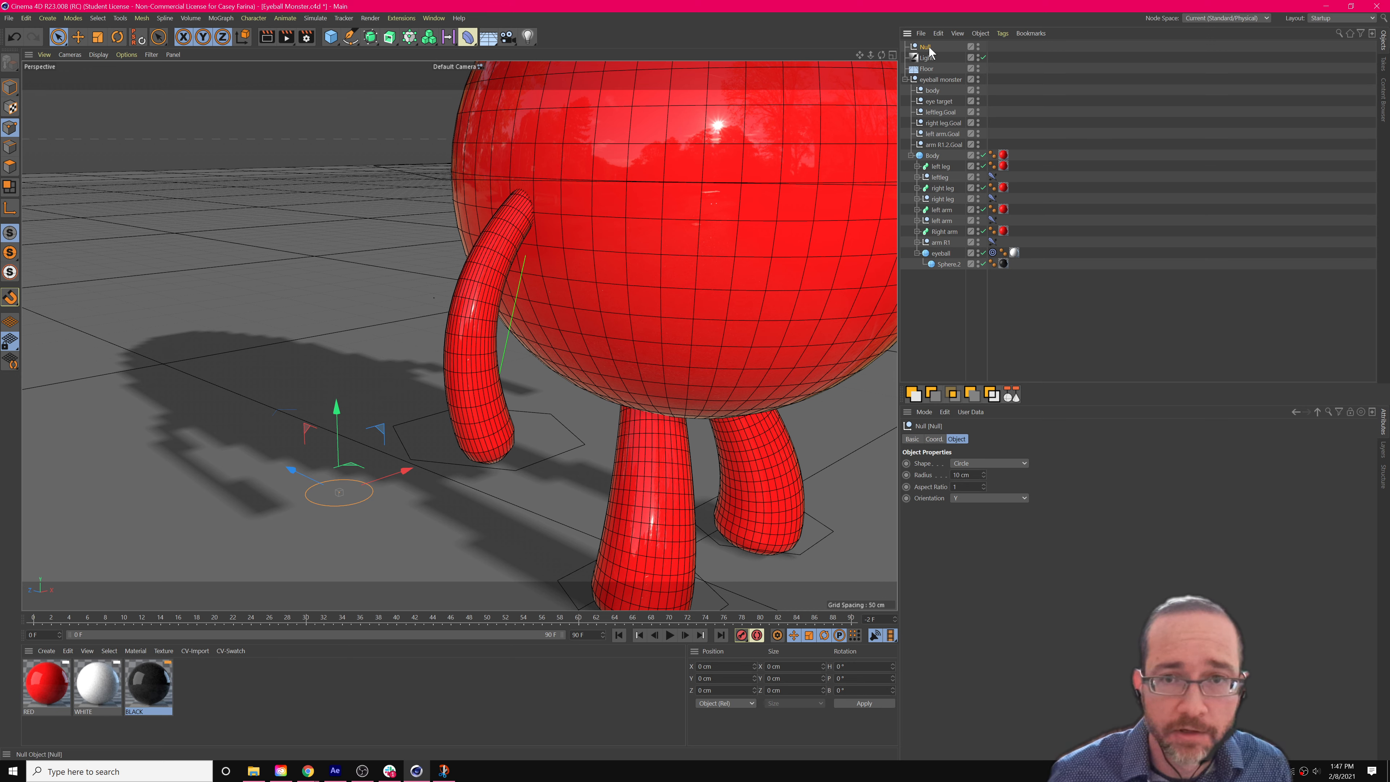
key(Delete)
scroll(803, 274, up, 5)
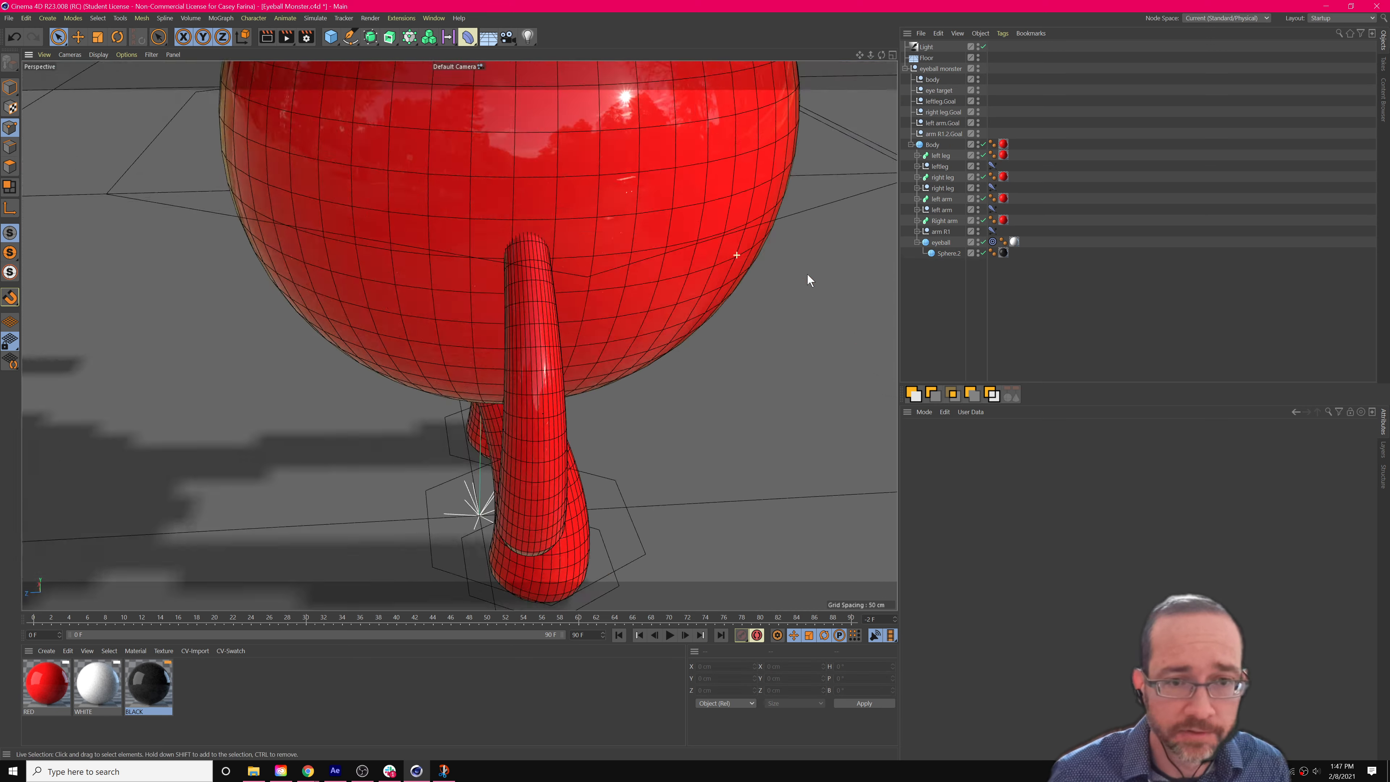
Collapse the Body object's hierarchy so that only the controller nulls are listed above it.
alt+drag(888, 253, 700, 270)
scroll(700, 270, down, 4)
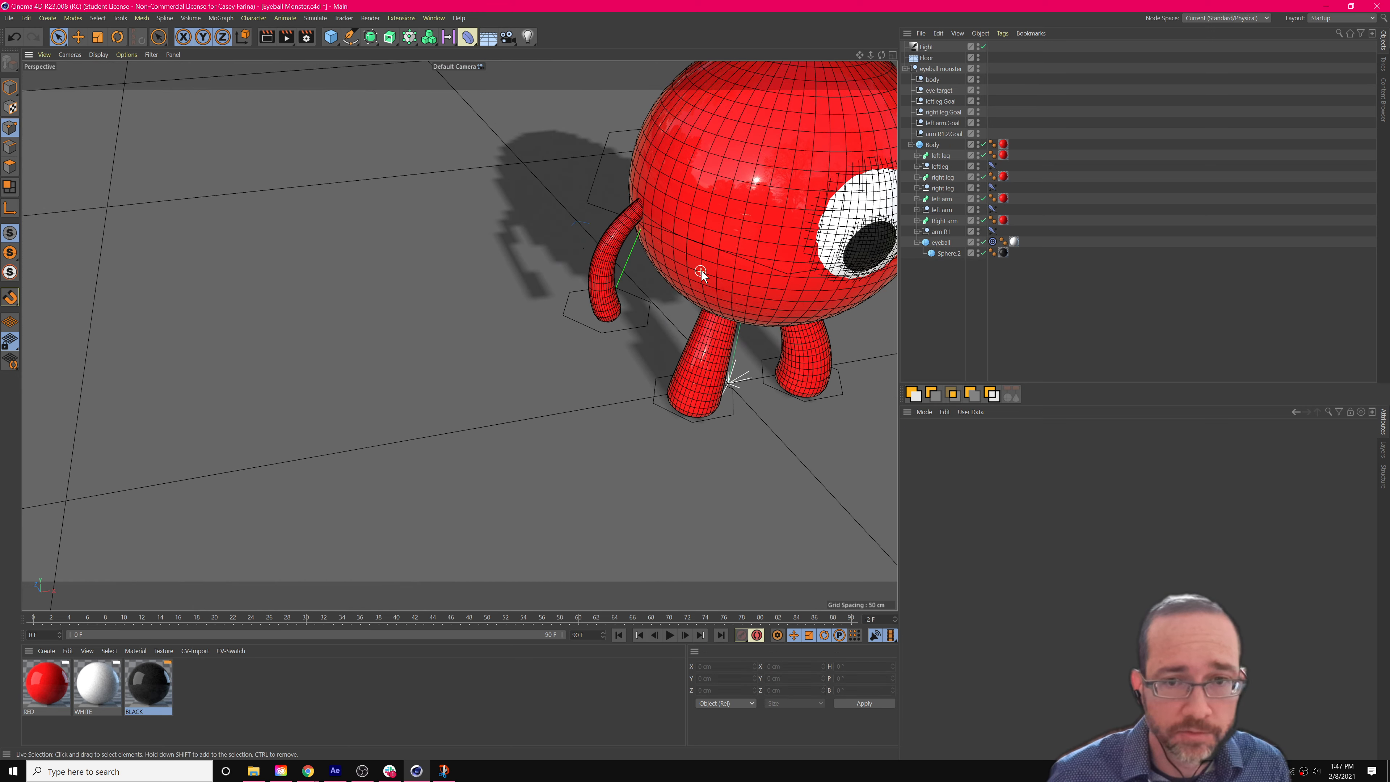
alt+middle_drag(725, 228, 496, 264)
alt+drag(683, 363, 559, 413)
scroll(459, 357, up, 6)
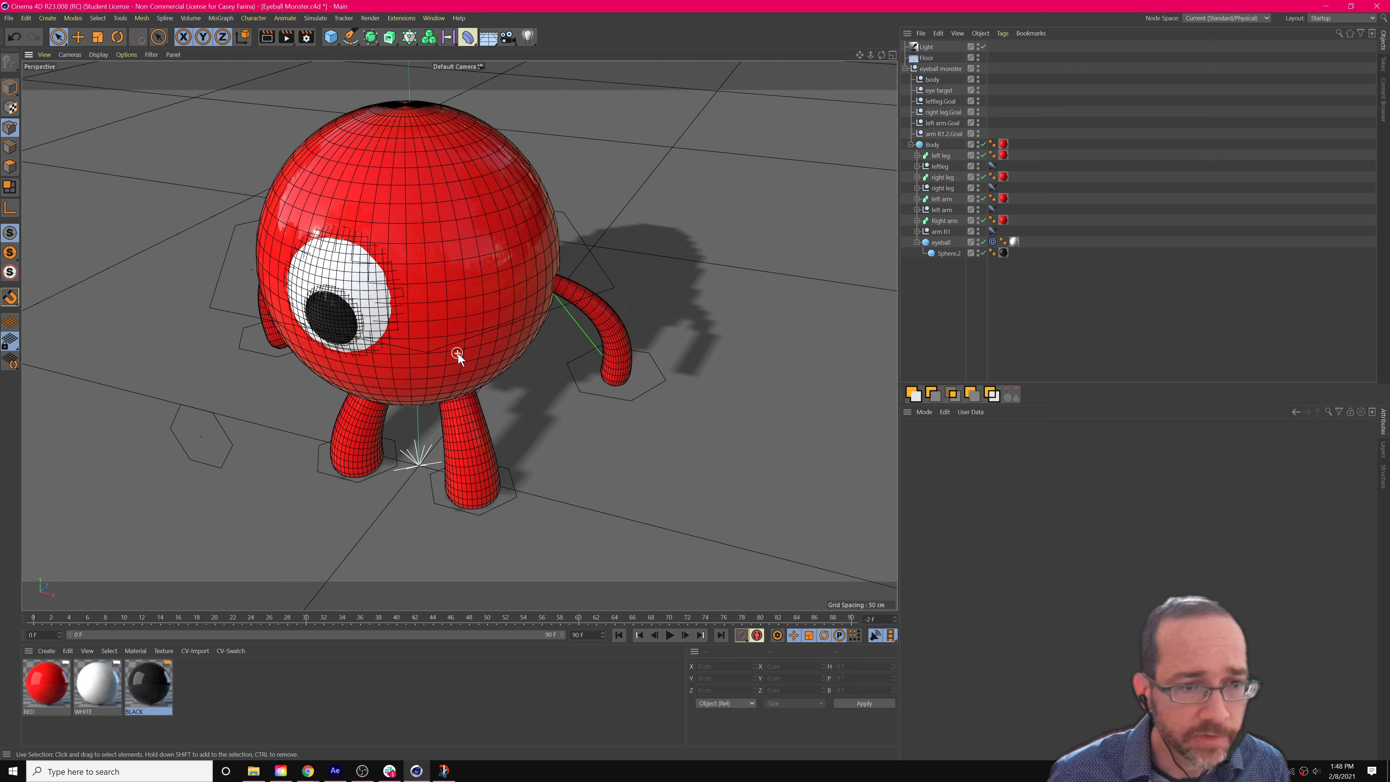
mouse_move(441, 379)
alt+mouse_down()
mouse_move(477, 373)
mouse_move(458, 376)
alt+mouse_up()
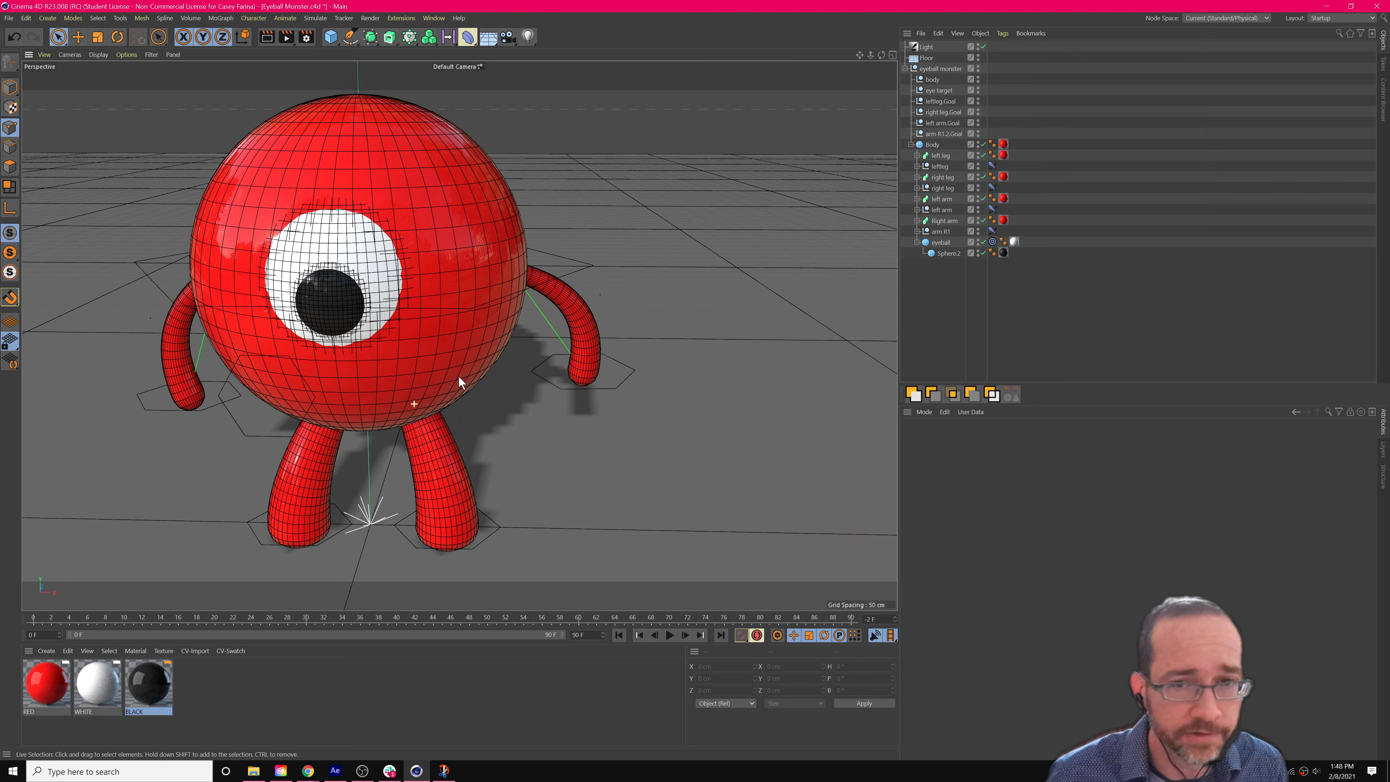
click(911, 144)
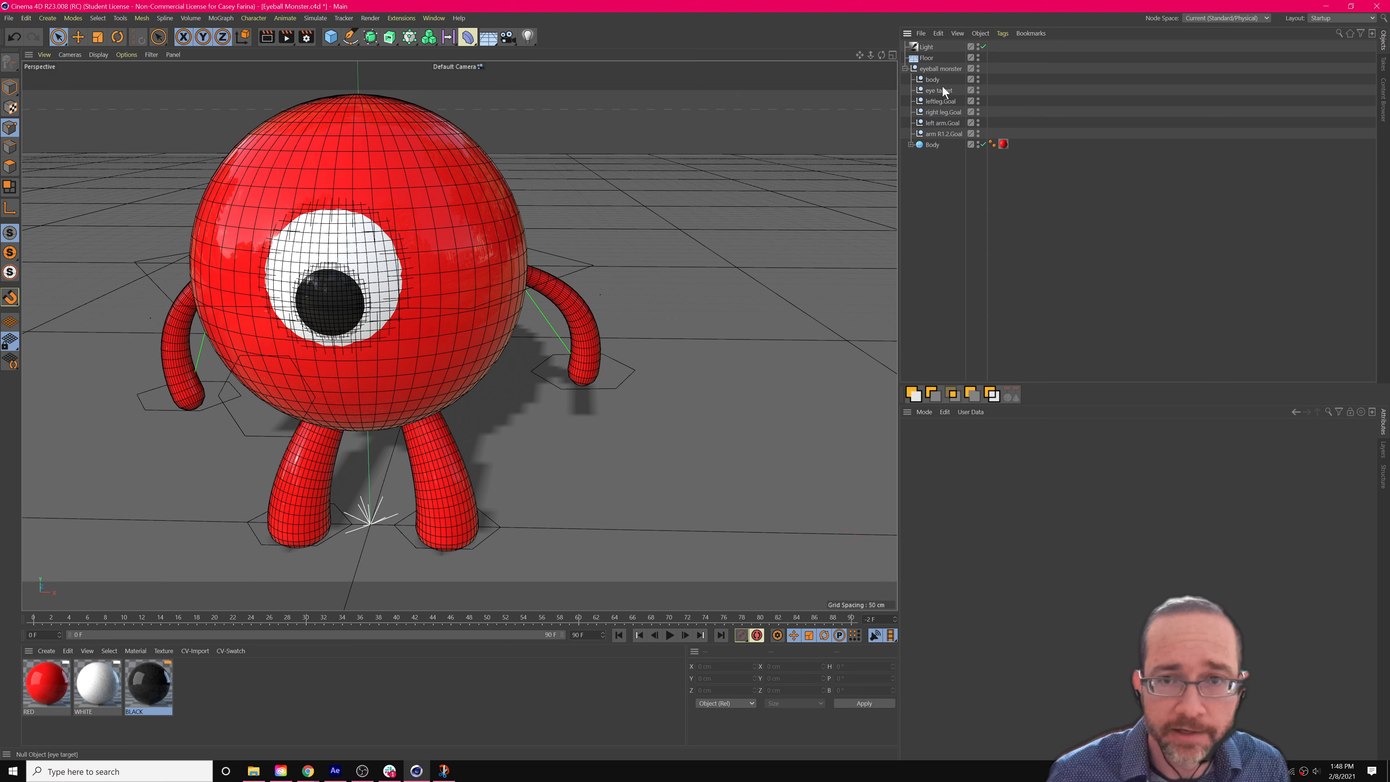
Try moving the body null to test it as the body controller.
click(933, 79)
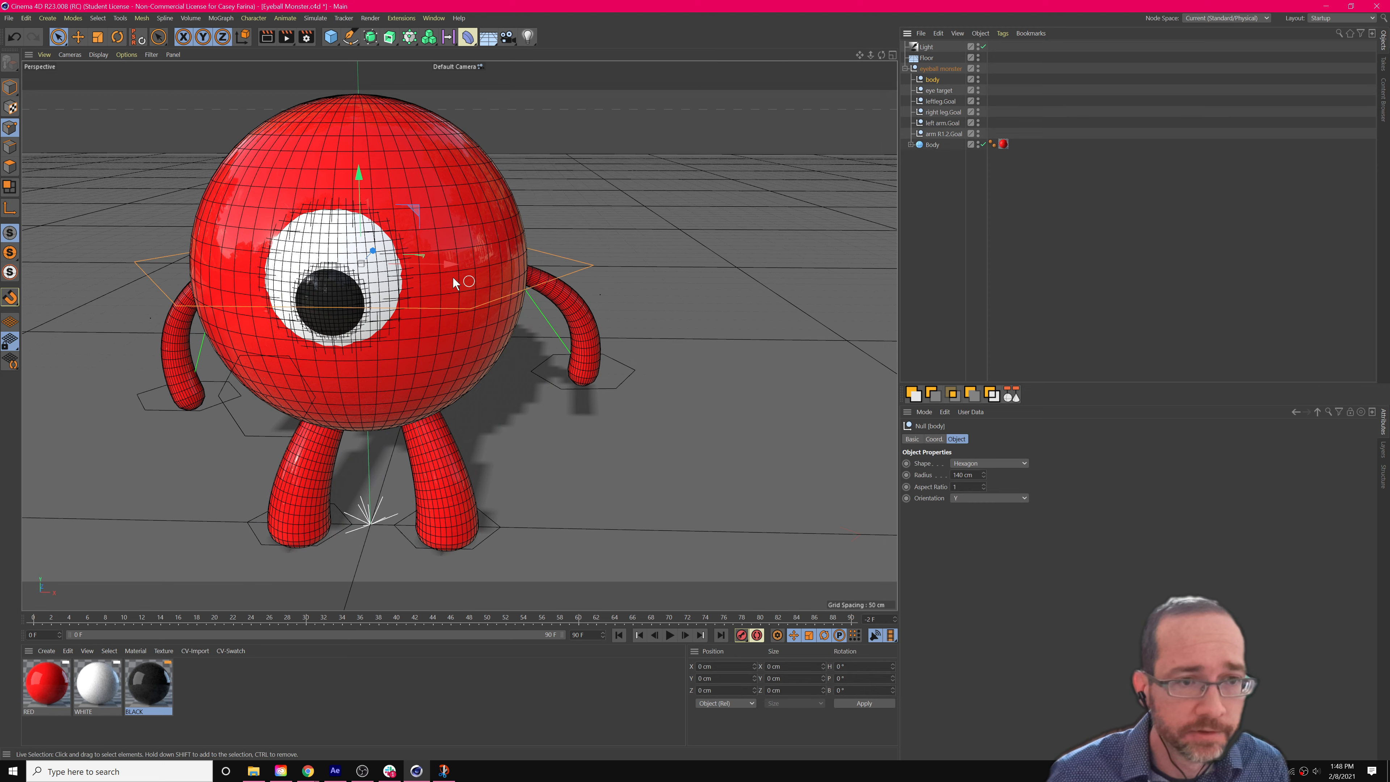
mouse_move(598, 276)
alt+mouse_down()
mouse_move(527, 310)
mouse_move(610, 288)
alt+mouse_up()
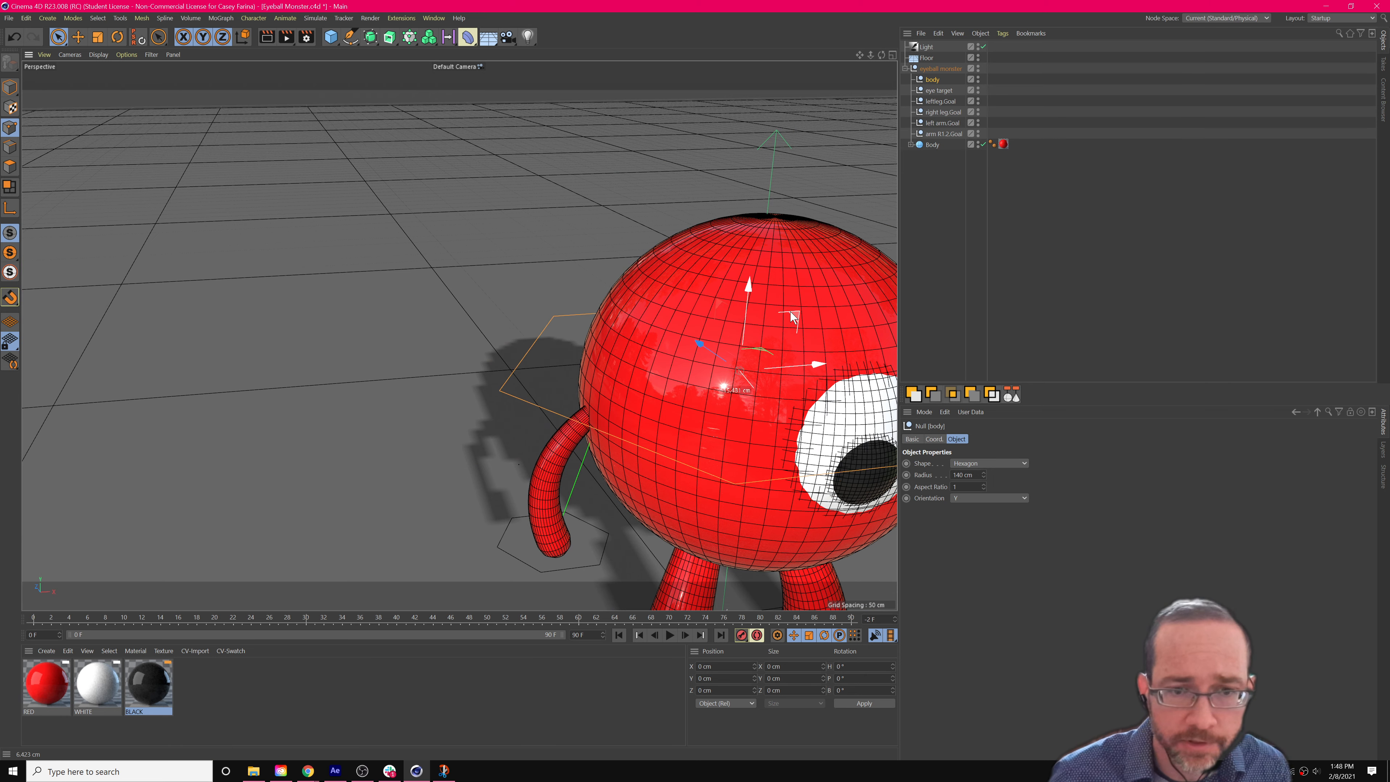
scroll(756, 237, down, 4)
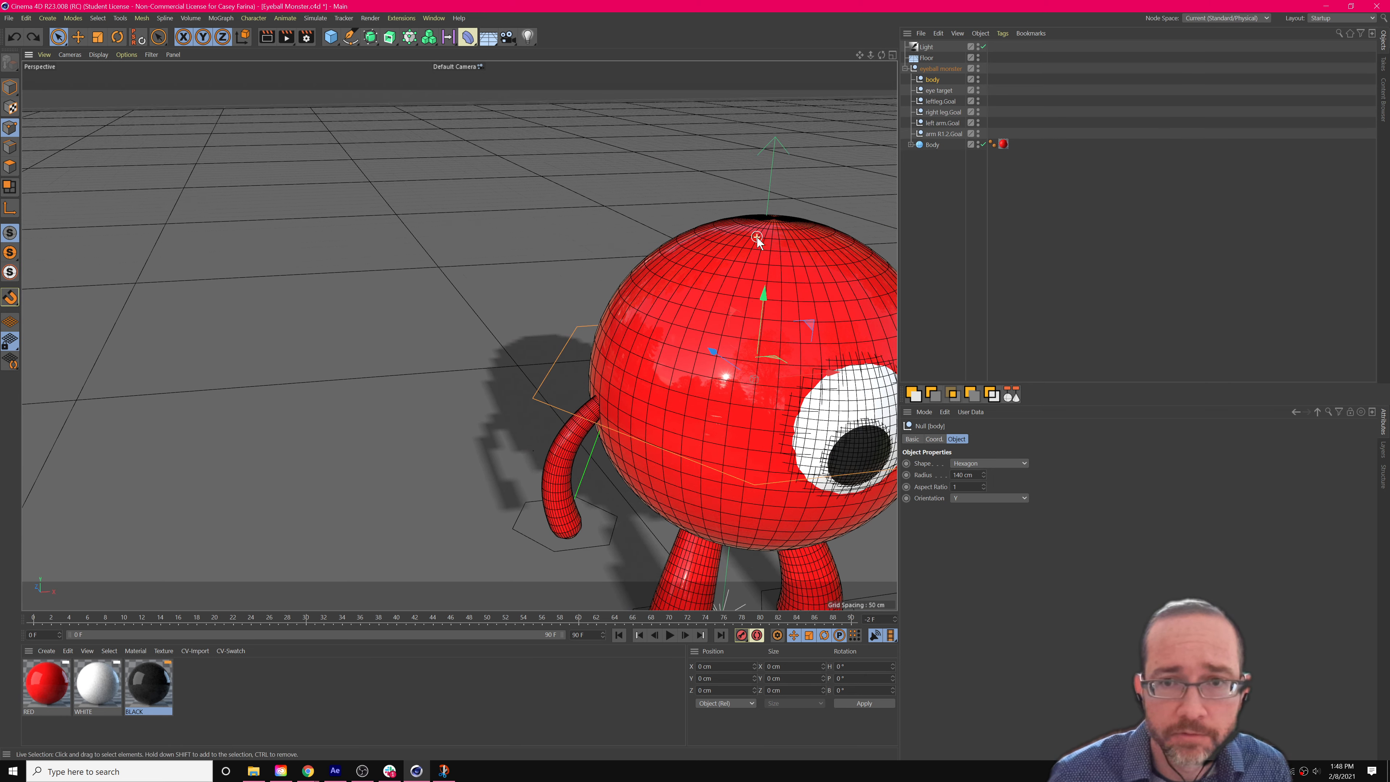
scroll(756, 237, up, 2)
alt+drag(756, 236, 591, 200)
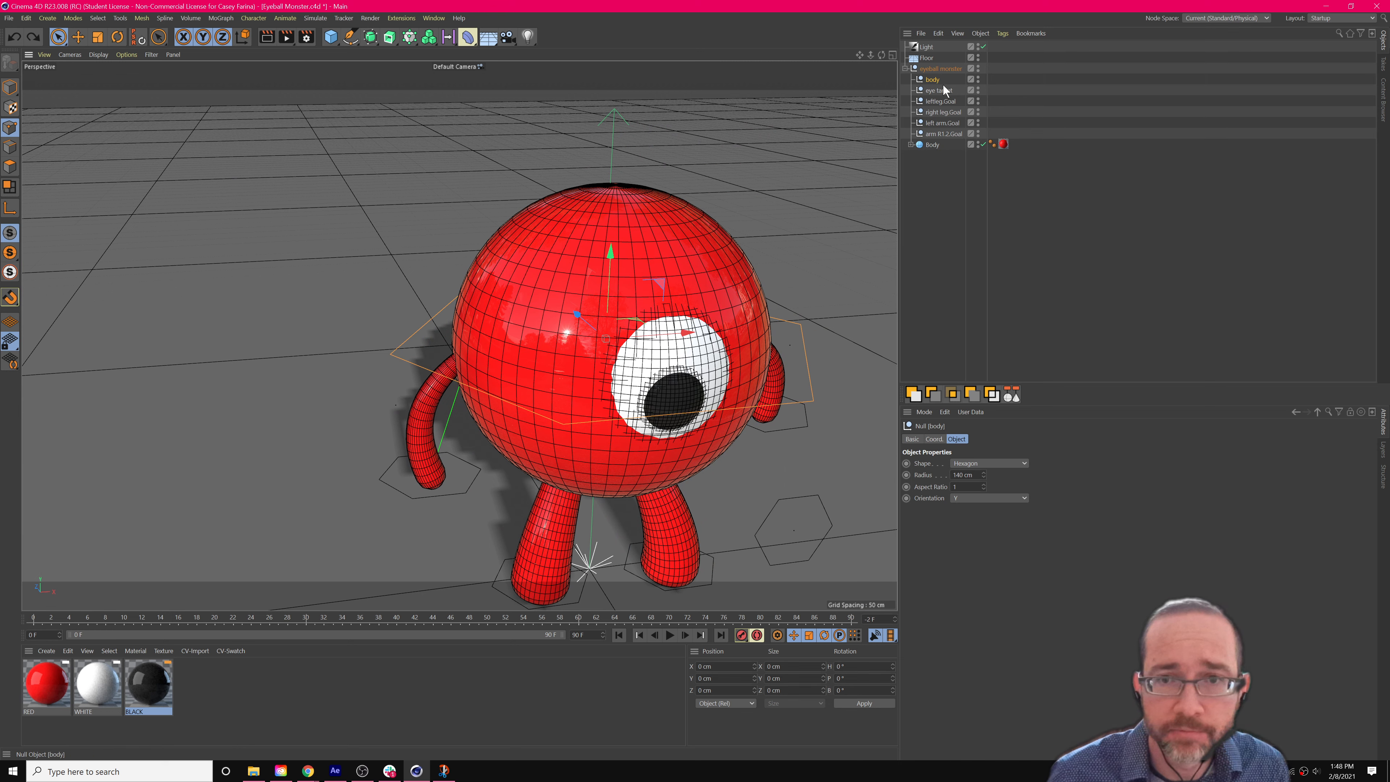
Parent the Body object under the body null, and test the link by moving the null.
click(932, 144)
drag(934, 148, 935, 82)
click(935, 83)
click(911, 80)
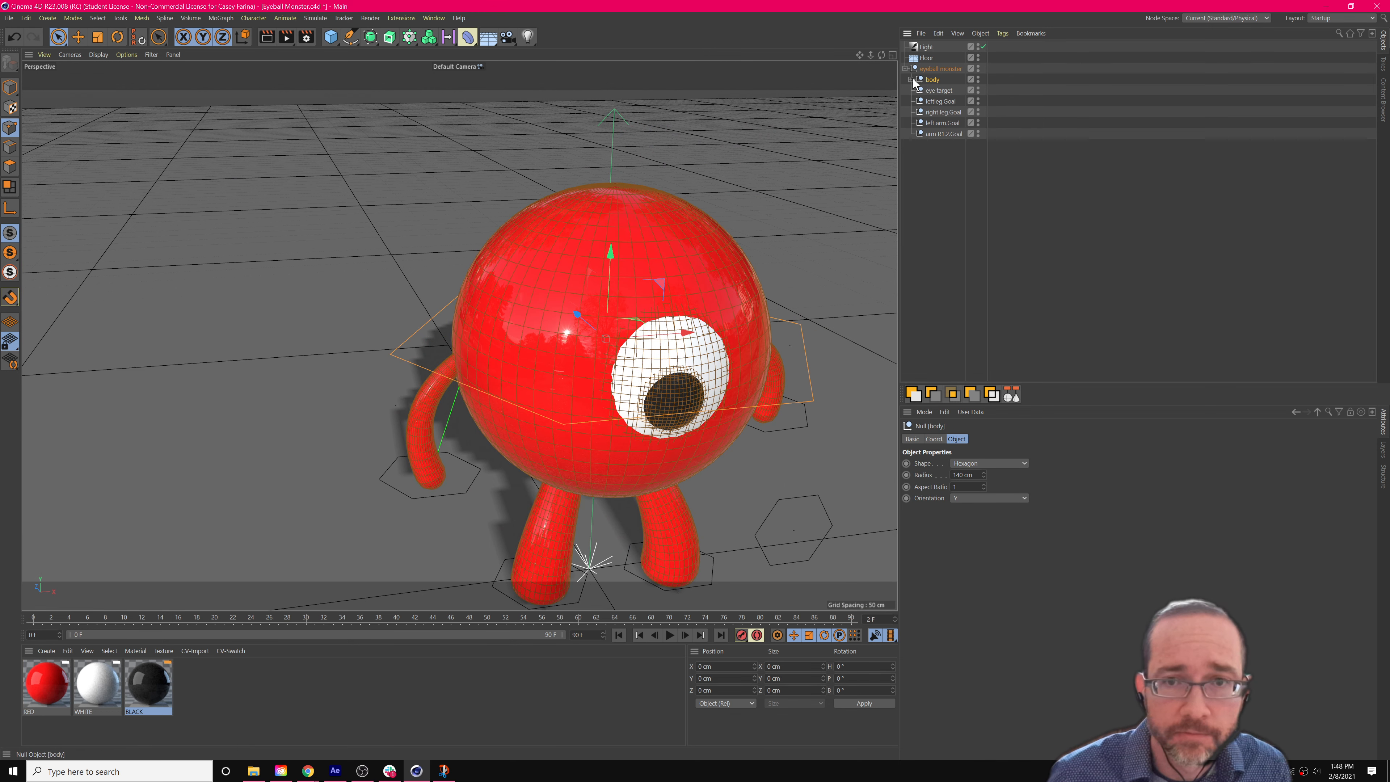
drag(664, 294, 691, 328)
Try moving the eye target null to steer the direction of the eye.
click(938, 91)
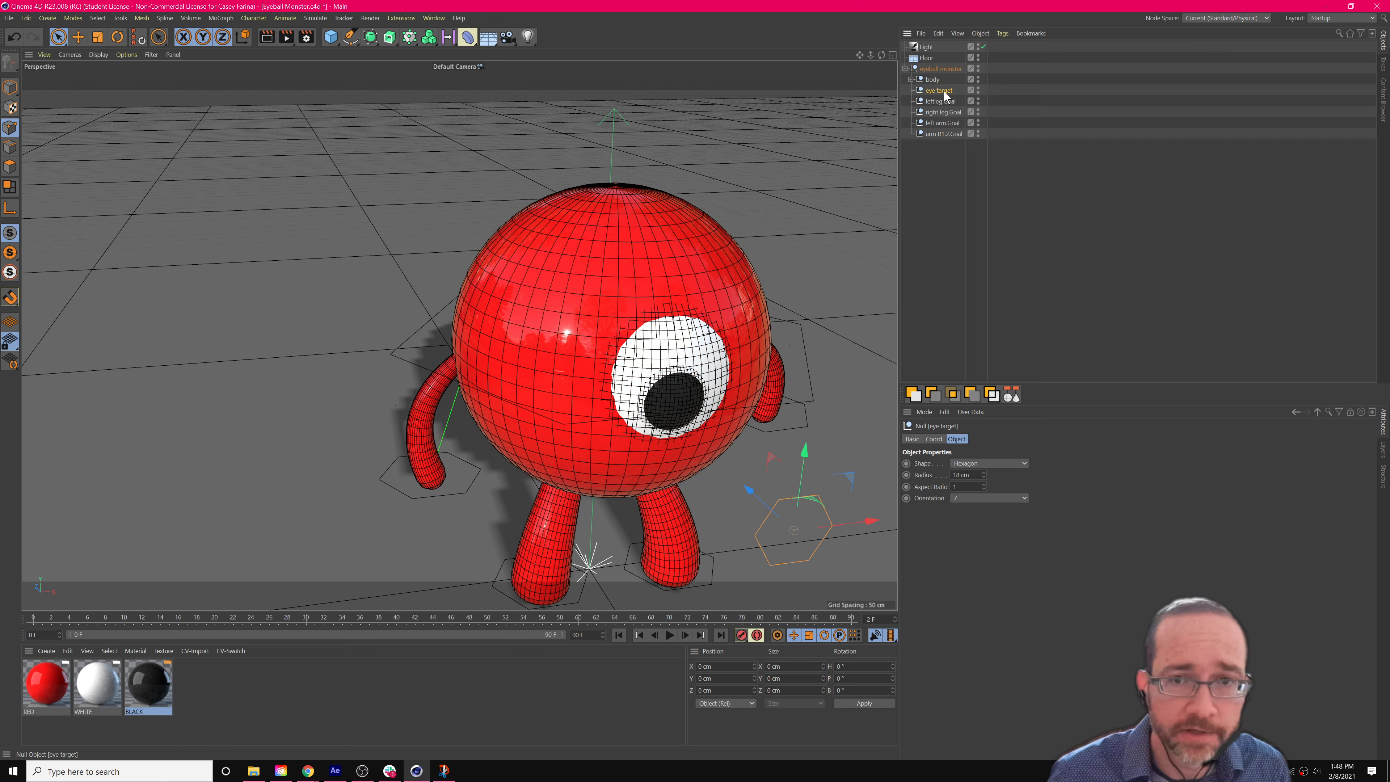
scroll(593, 449, down, 2)
scroll(594, 449, down, 1)
drag(765, 447, 804, 457)
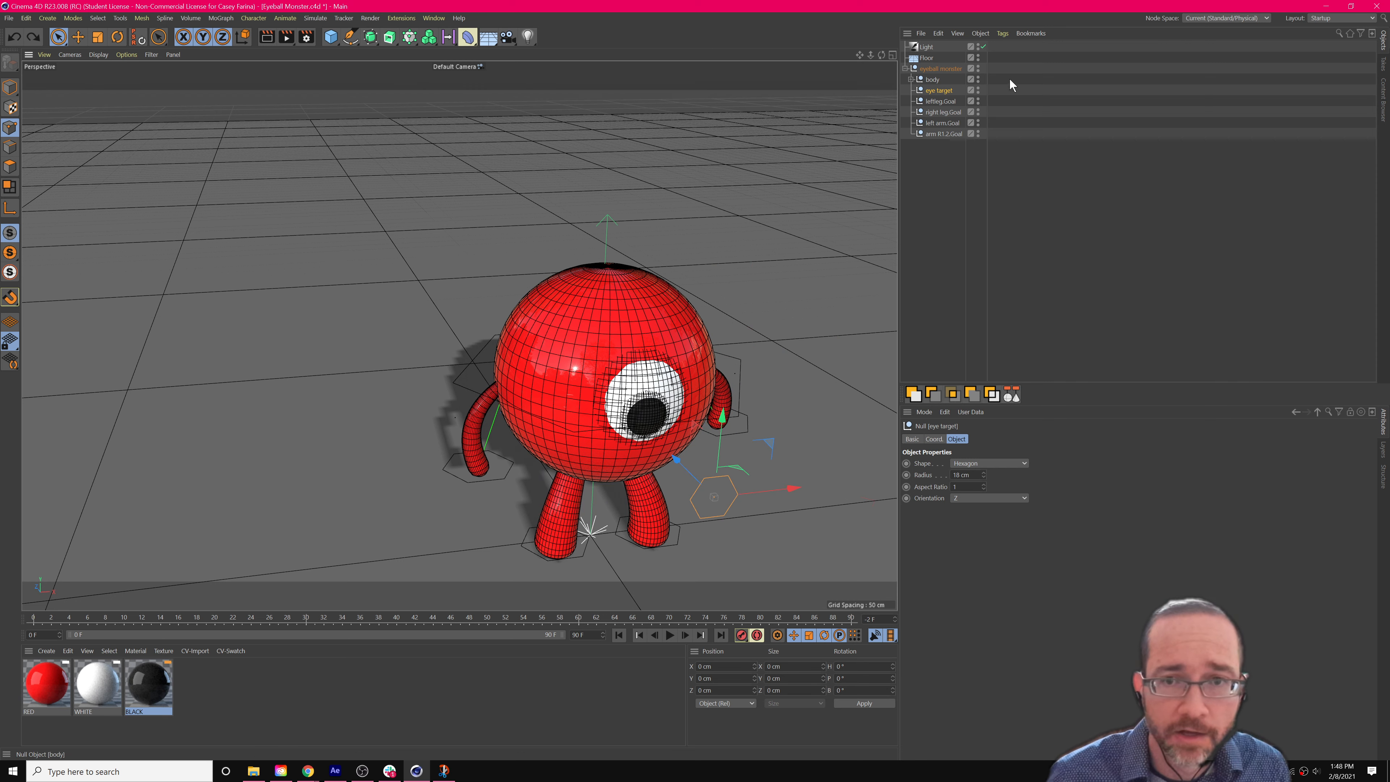
Try moving the leftleg.Goal null to pose the left leg.
click(944, 102)
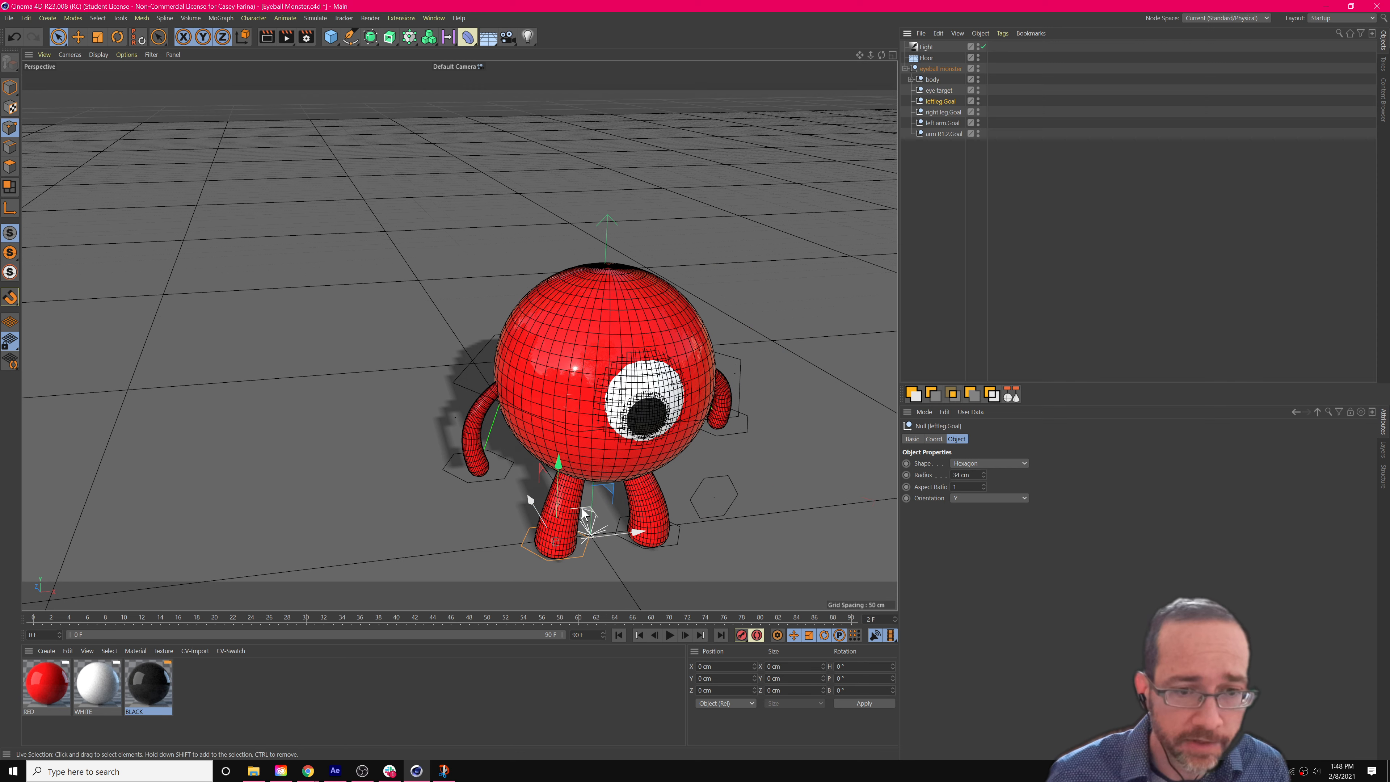
scroll(591, 548, up, 7)
alt+drag(607, 515, 659, 491)
mouse_move(581, 467)
mouse_down()
mouse_move(593, 401)
mouse_move(612, 420)
mouse_move(581, 433)
mouse_move(559, 476)
mouse_up()
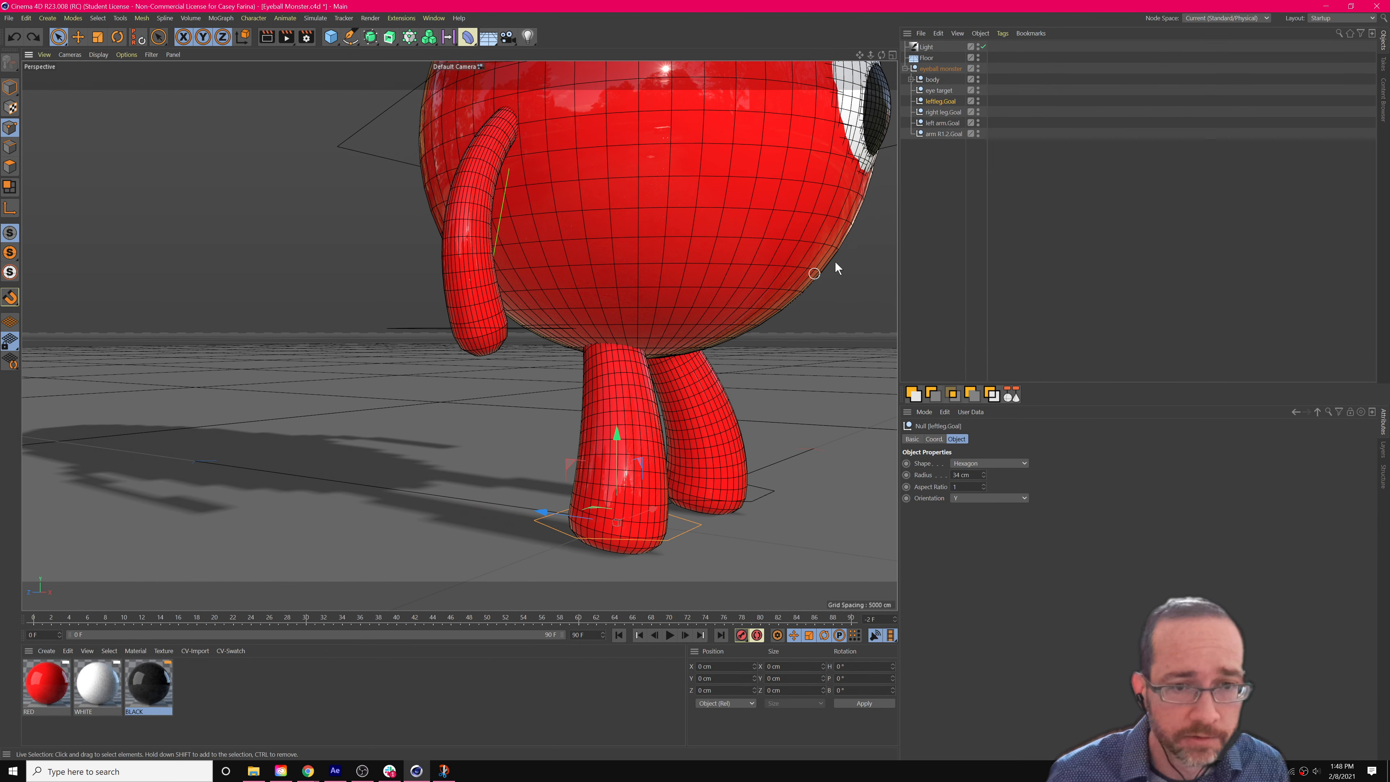
Try moving the arm R1.2.Goal null to pose the right arm, and undo it.
click(946, 134)
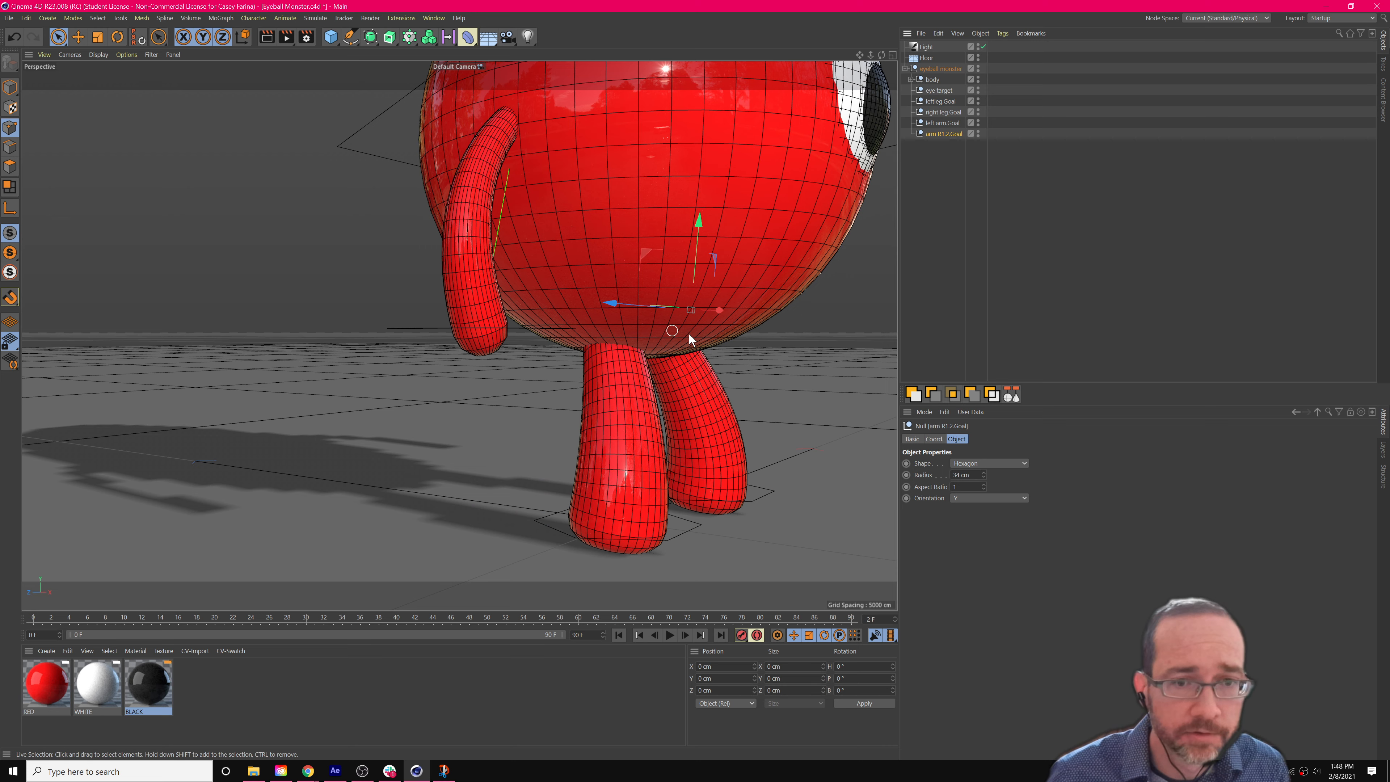
scroll(691, 334, down, 5)
alt+drag(695, 335, 630, 361)
alt+drag(828, 280, 606, 327)
mouse_move(691, 323)
mouse_down()
mouse_move(691, 419)
mouse_move(756, 277)
mouse_move(675, 306)
mouse_move(690, 323)
mouse_up()
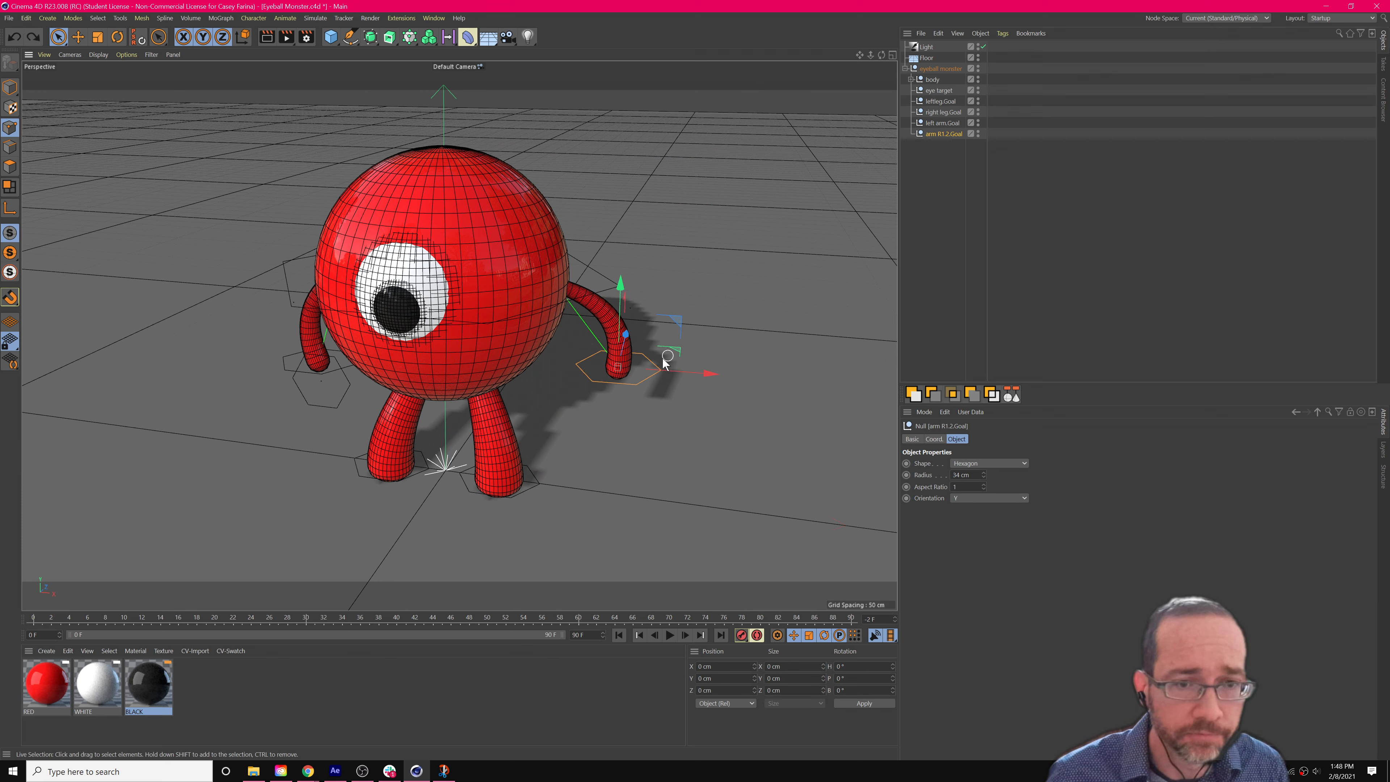
key(ctrl+z)
Review the limbs, joint chains and eyeball nested under the body null, leaving its hierarchy expanded.
alt+drag(493, 479, 569, 471)
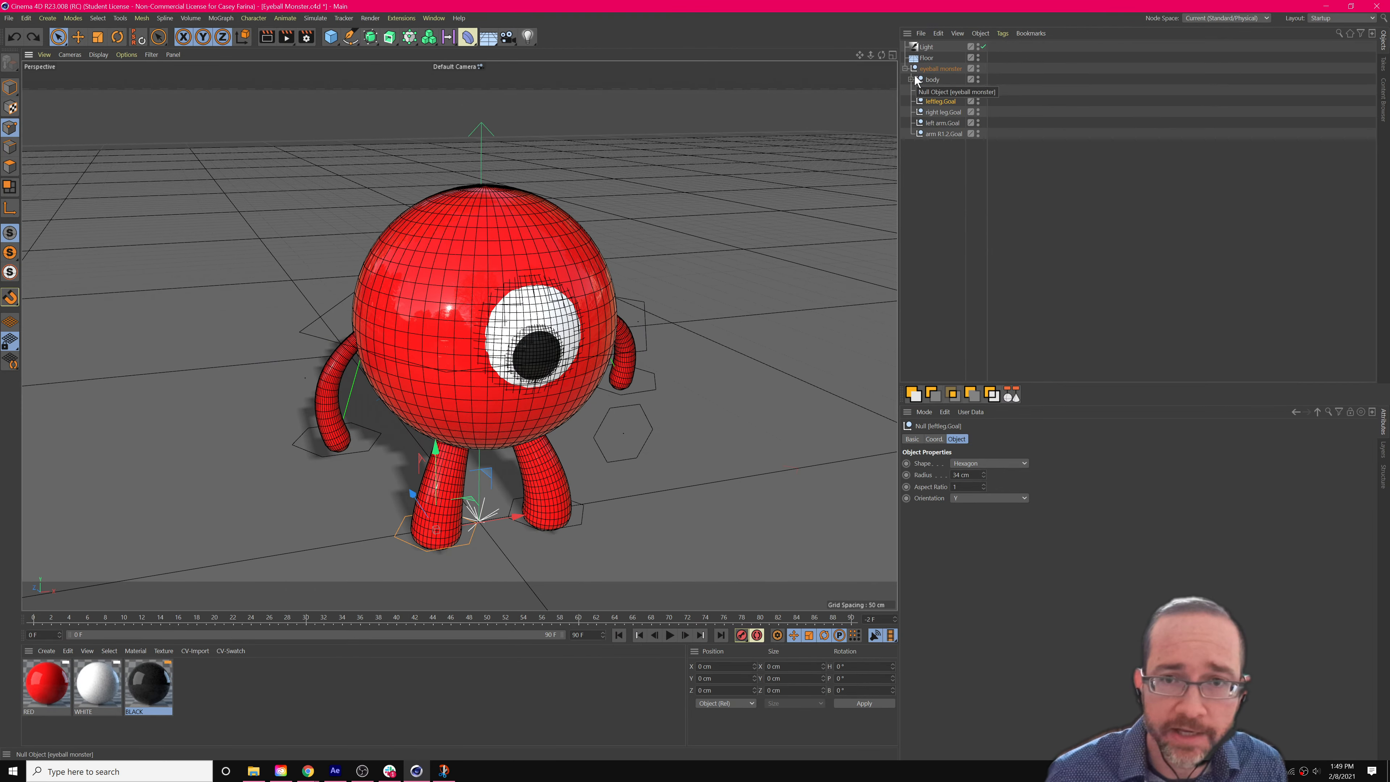
click(824, 93)
click(917, 90)
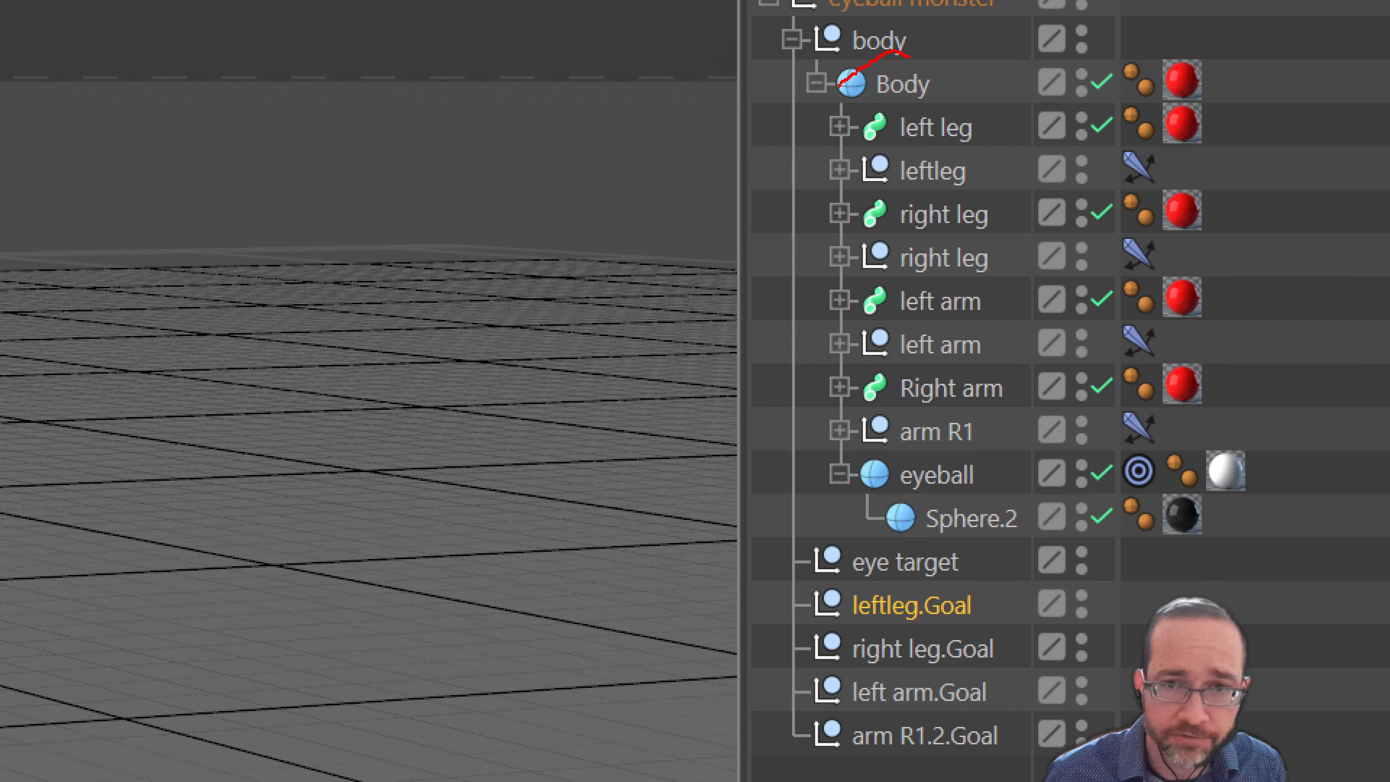
mouse_move(840, 87)
mouse_down()
mouse_move(691, 492)
mouse_move(1083, 403)
mouse_up()
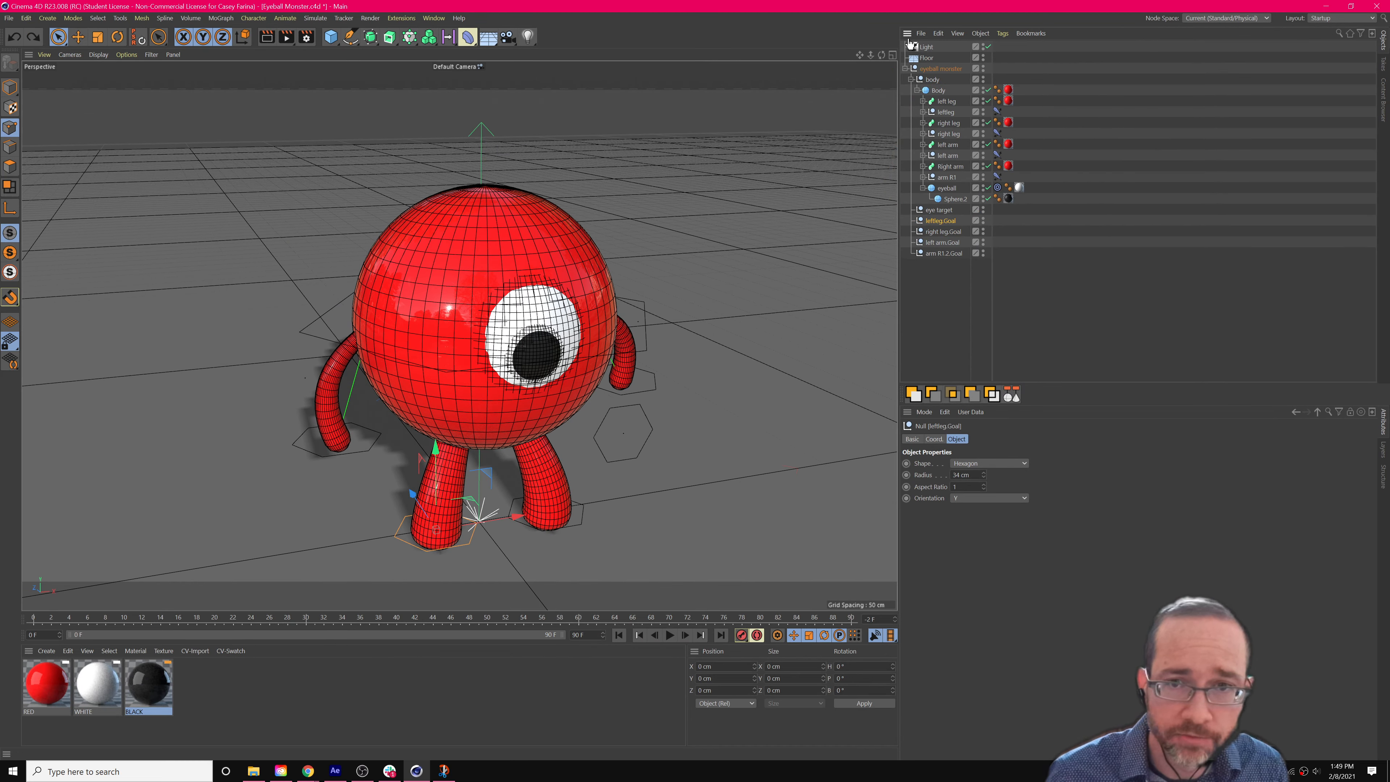
click(791, 38)
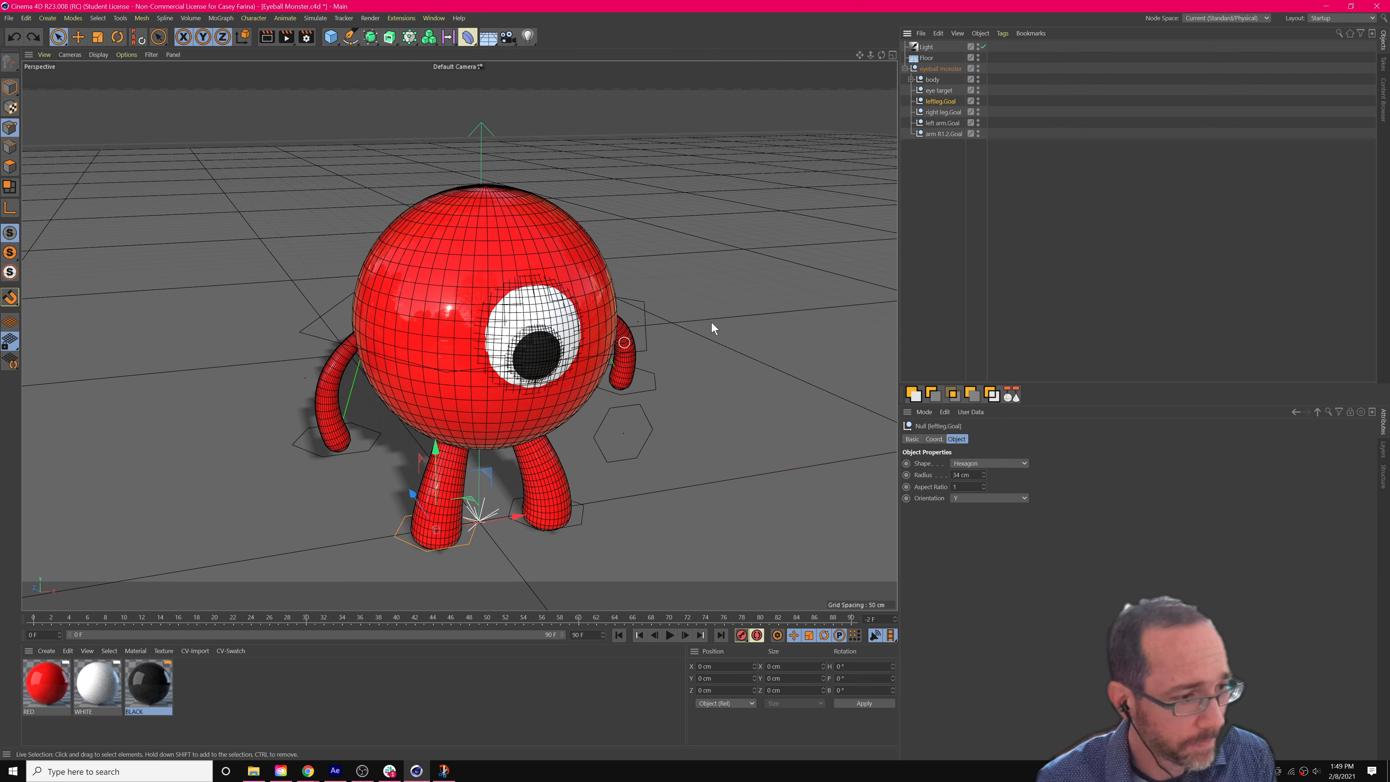
mouse_move(723, 300)
alt+mouse_down()
mouse_move(704, 302)
mouse_move(723, 300)
alt+mouse_up()
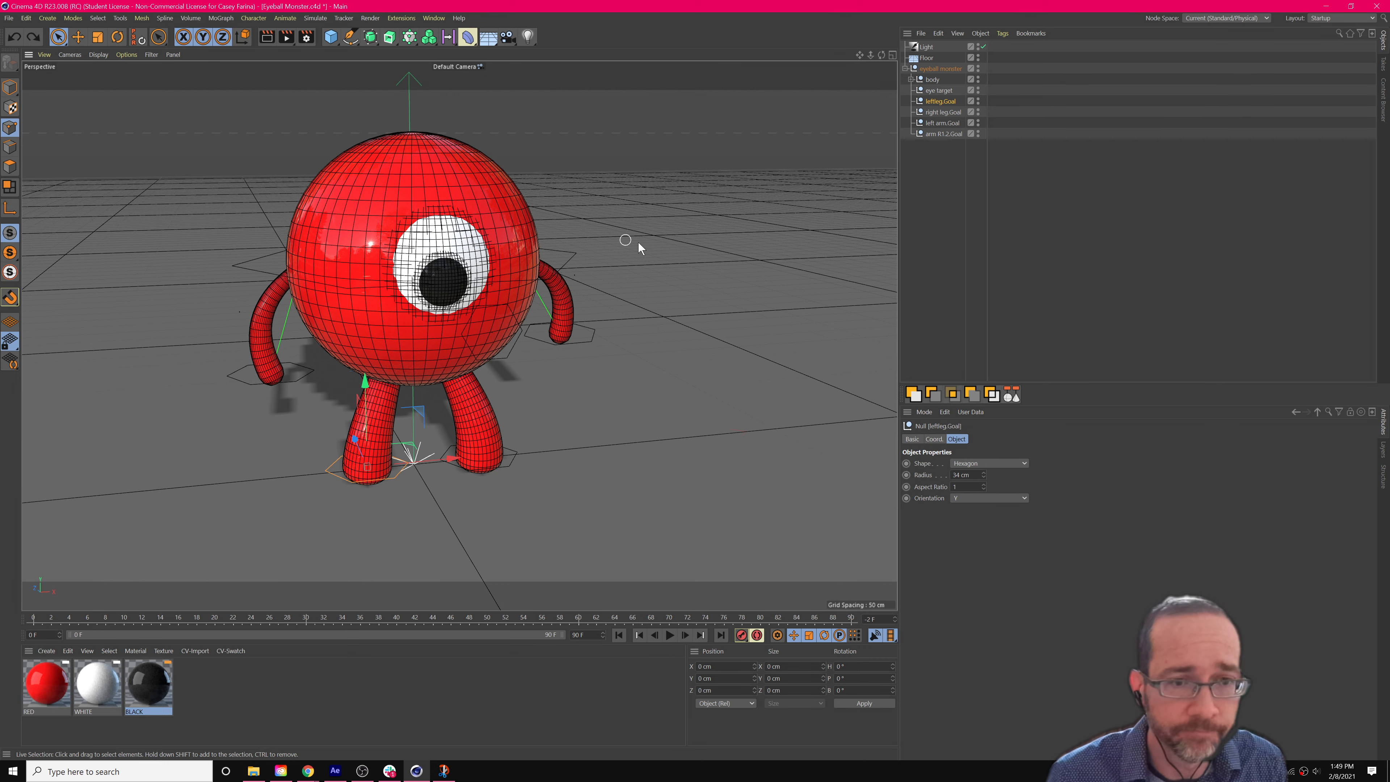
click(910, 79)
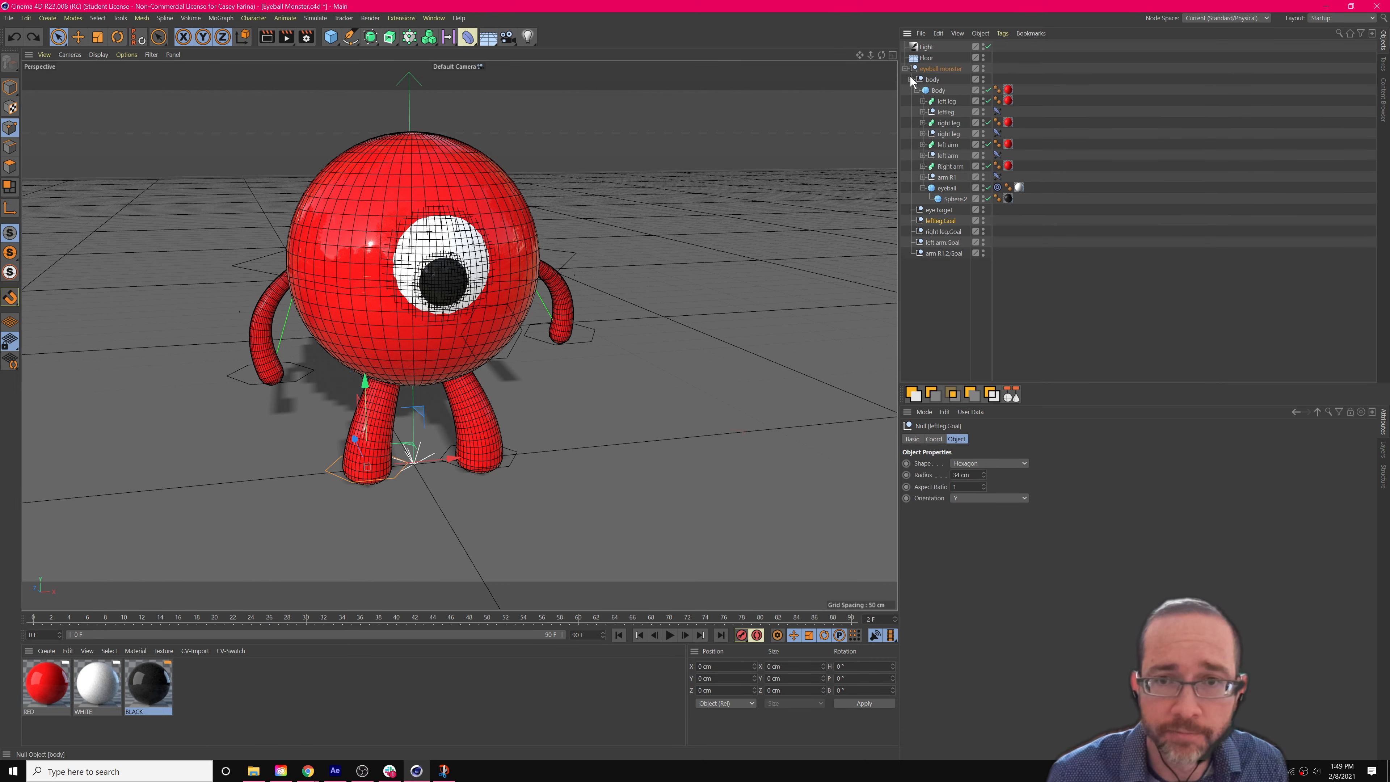
Examine the monster's body, eye and limbs from several angles.
alt+drag(548, 353, 570, 359)
scroll(574, 356, up, 4)
scroll(576, 356, up, 1)
alt+middle_drag(589, 336, 515, 405)
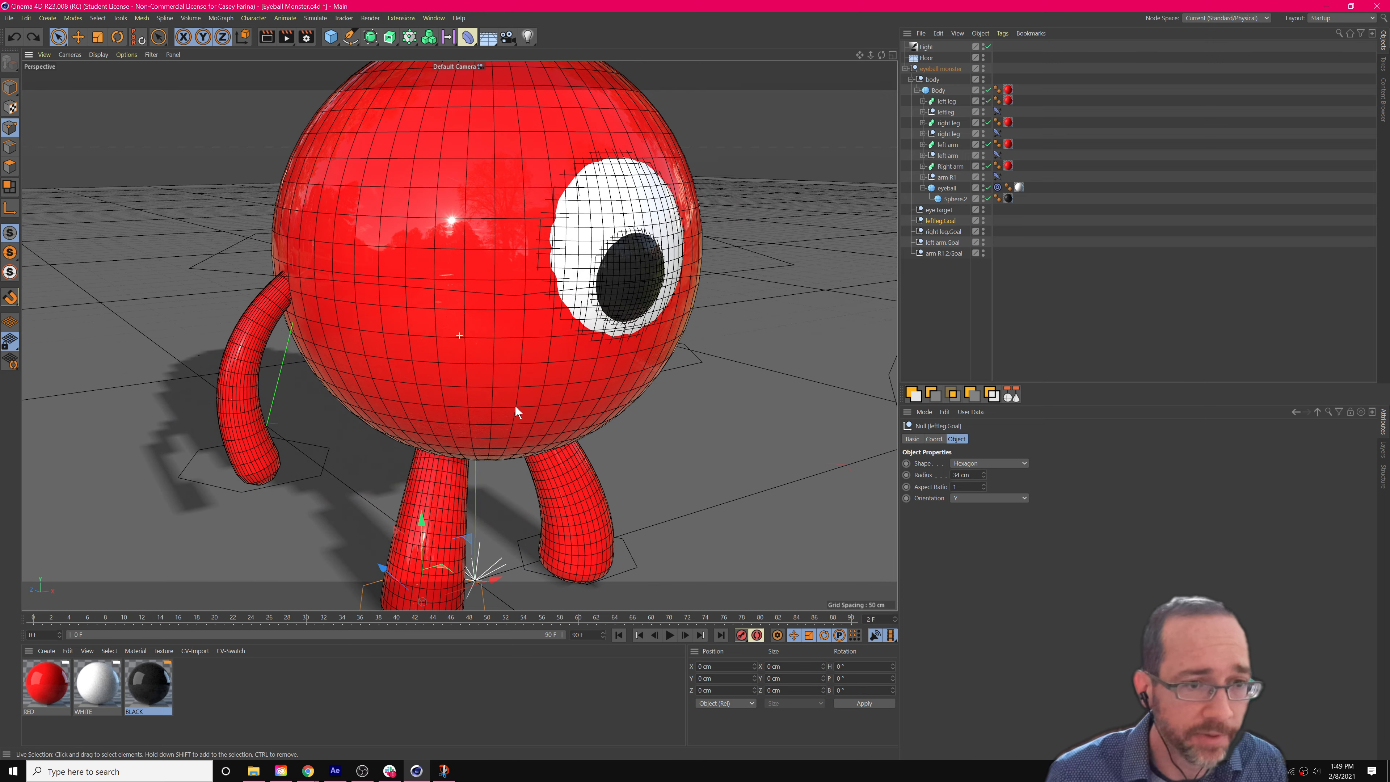
alt+drag(551, 393, 476, 422)
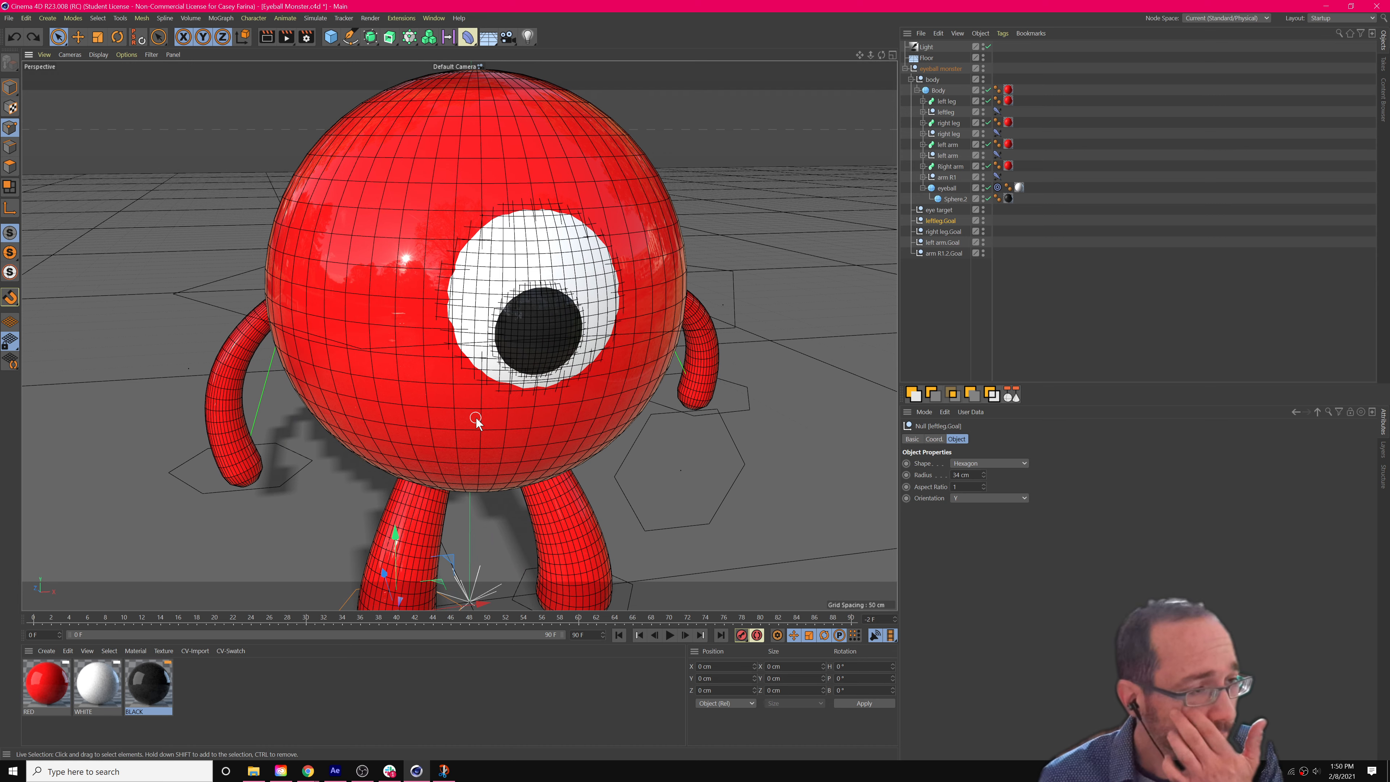
mouse_move(486, 406)
alt+mouse_down()
mouse_move(506, 397)
mouse_move(463, 416)
alt+mouse_up()
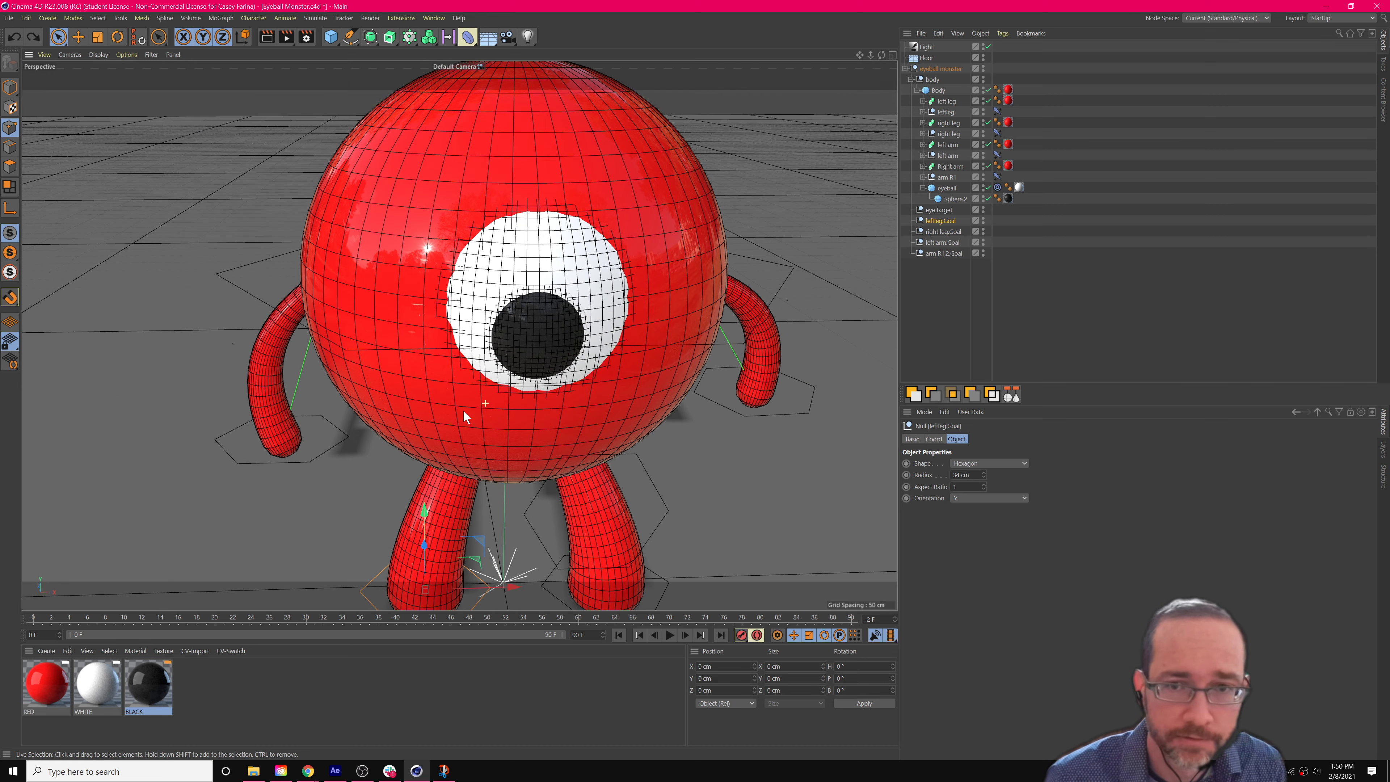
alt+drag(462, 409, 497, 393)
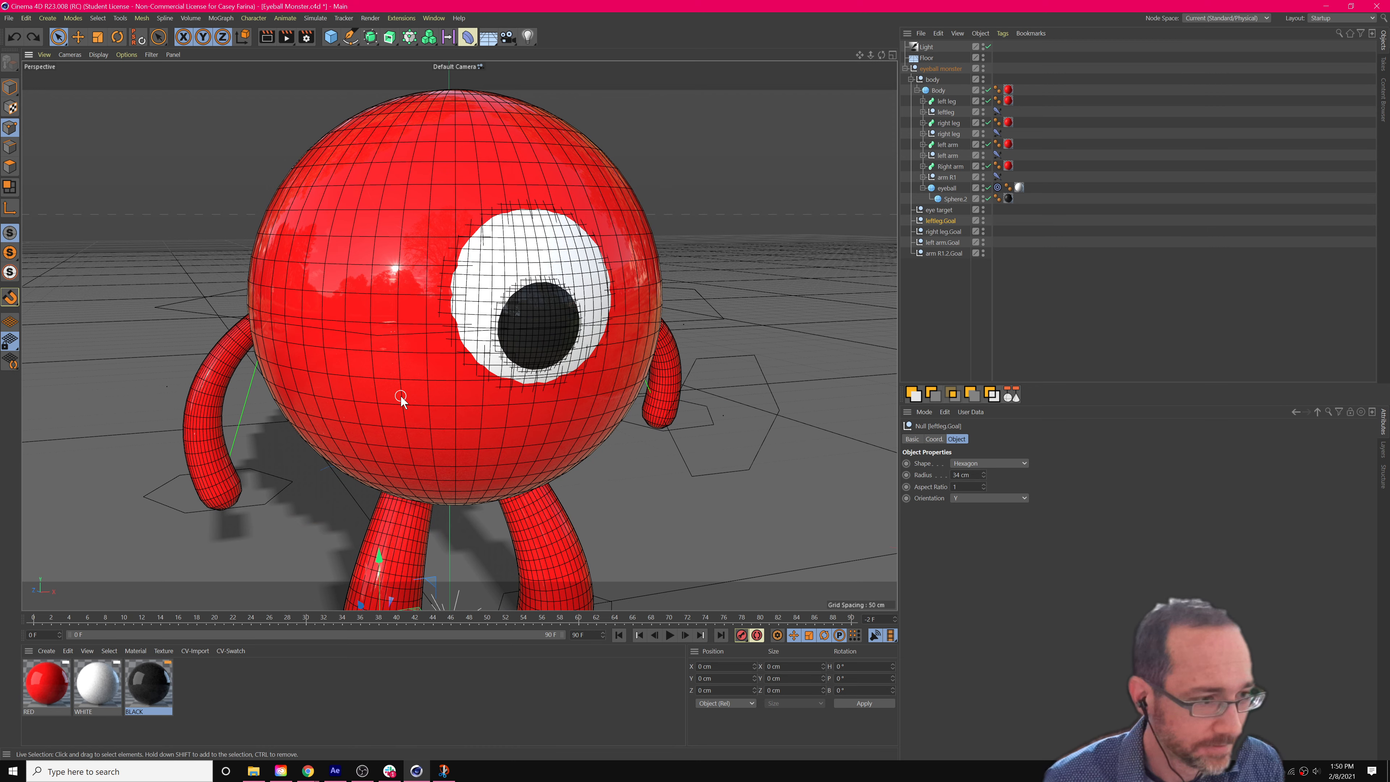
scroll(400, 395, down, 5)
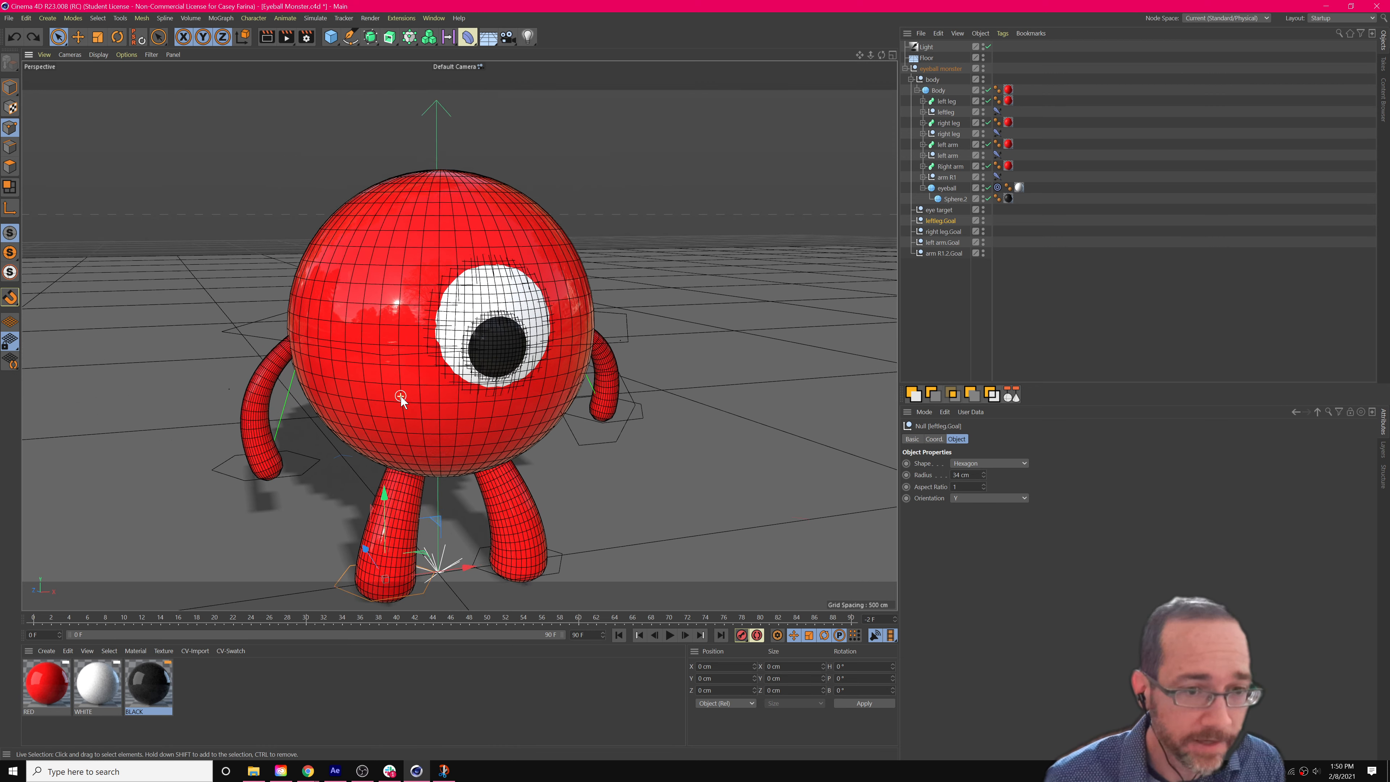
scroll(422, 340, down, 1)
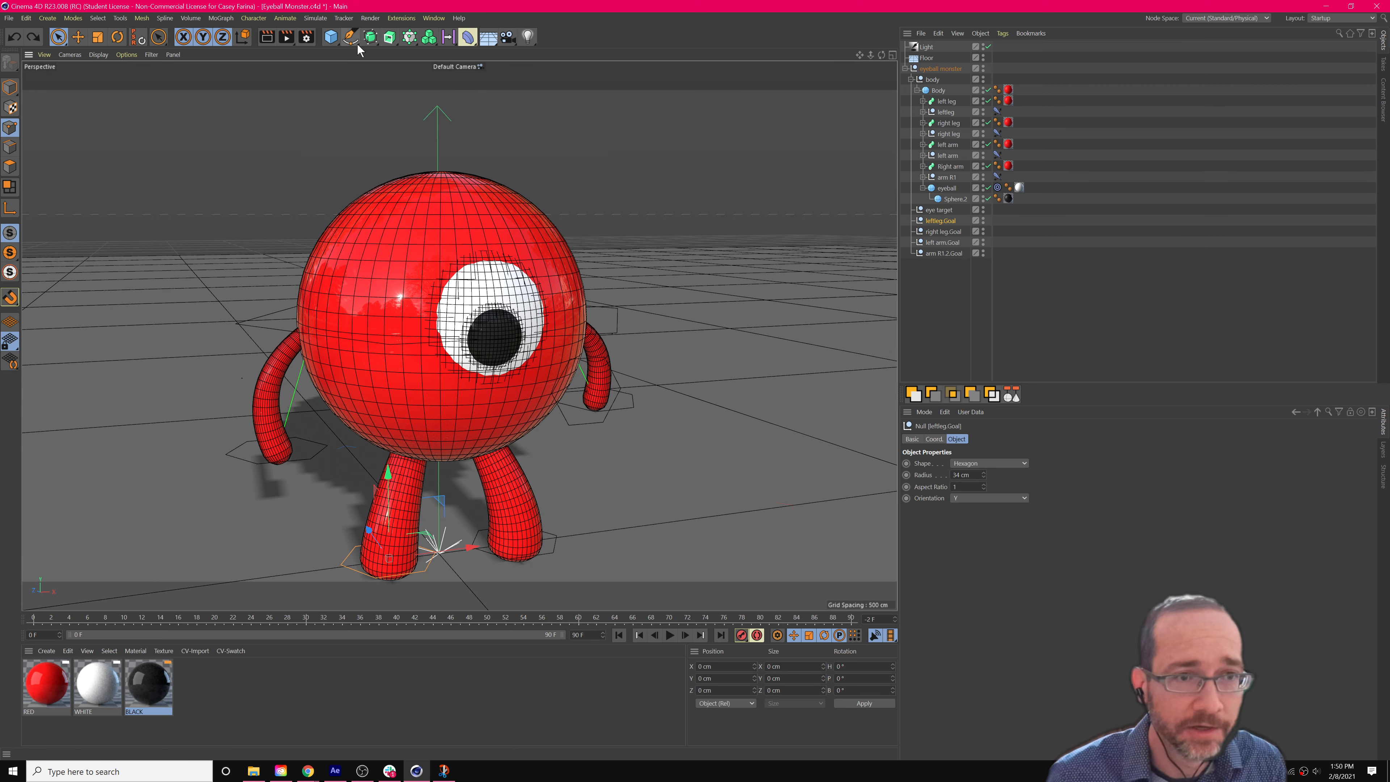
Add a sphere, position it beside the monster above the floor, and set its segments to 63.
drag(332, 38, 523, 68)
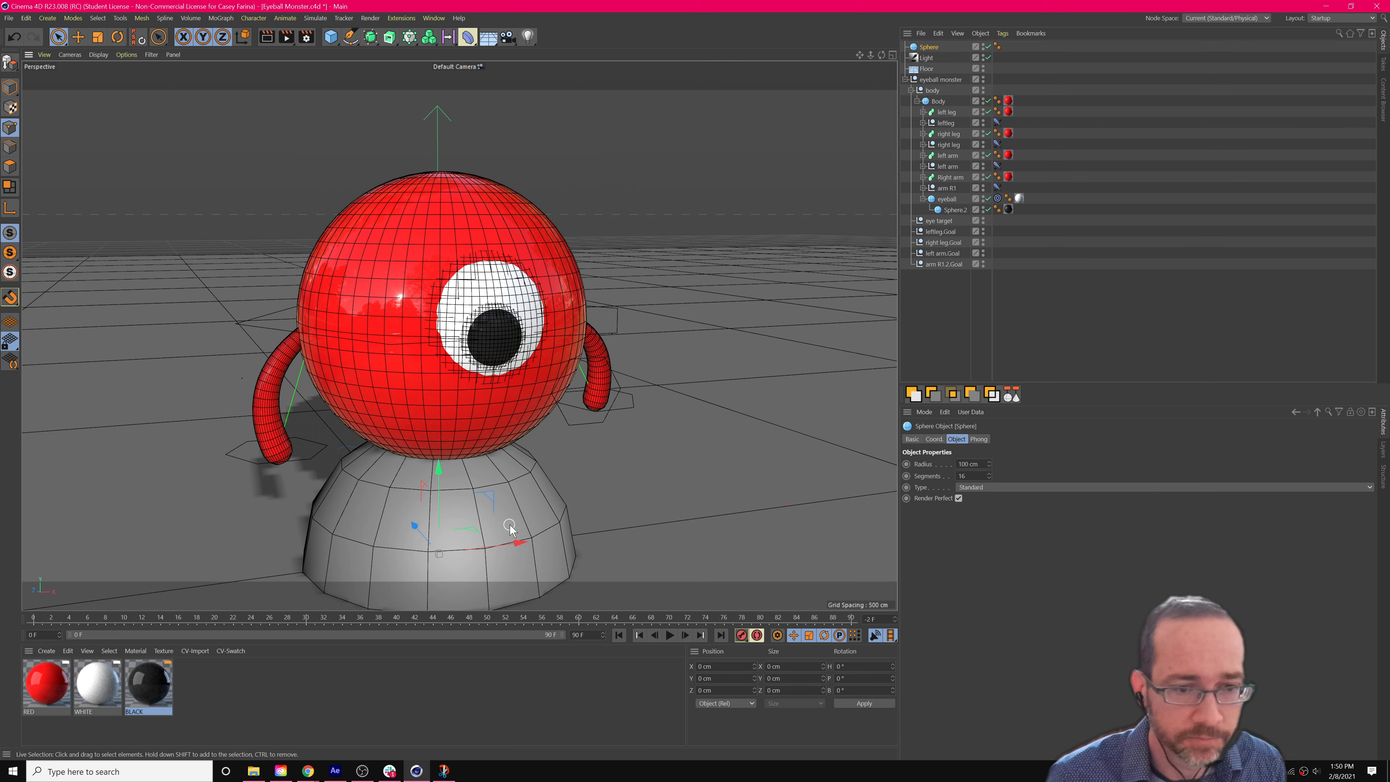
drag(518, 544, 207, 526)
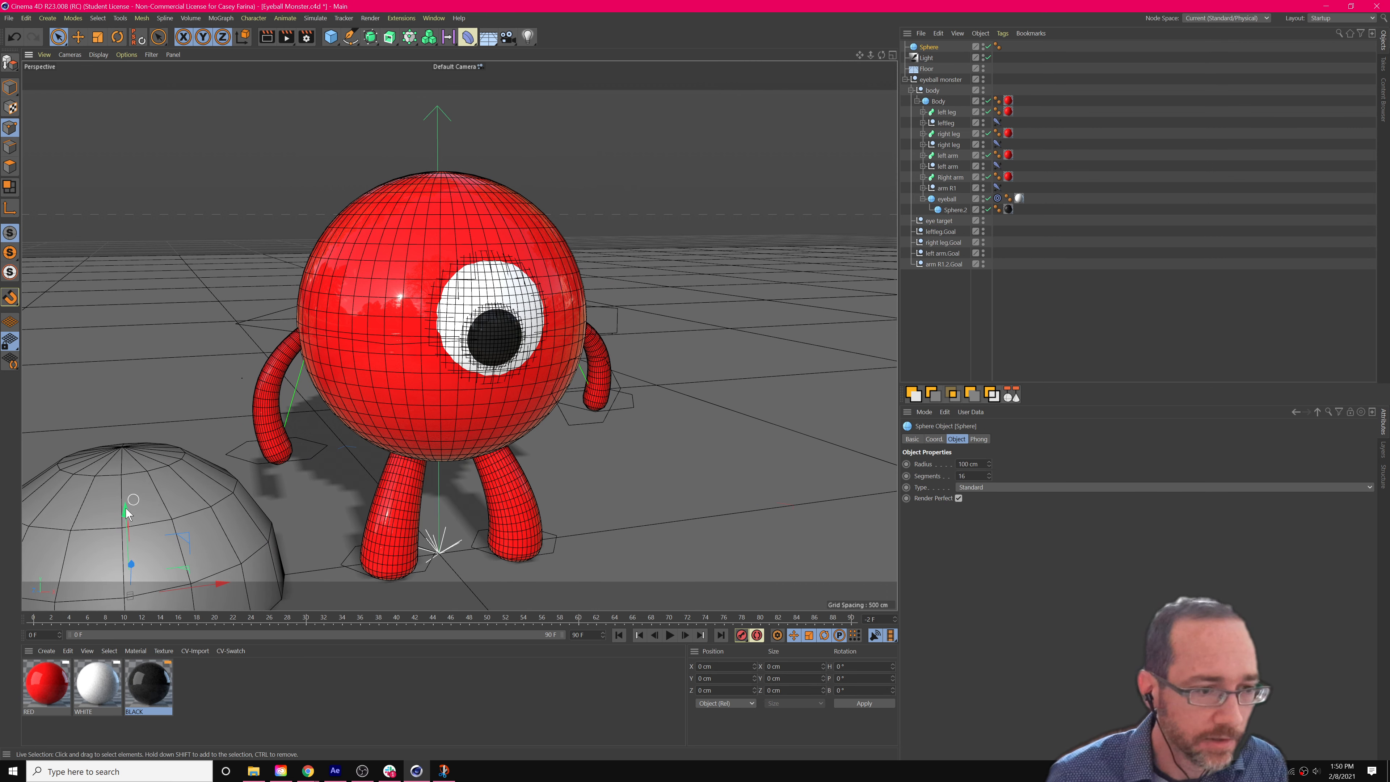
drag(133, 499, 294, 331)
alt+middle_drag(294, 331, 461, 333)
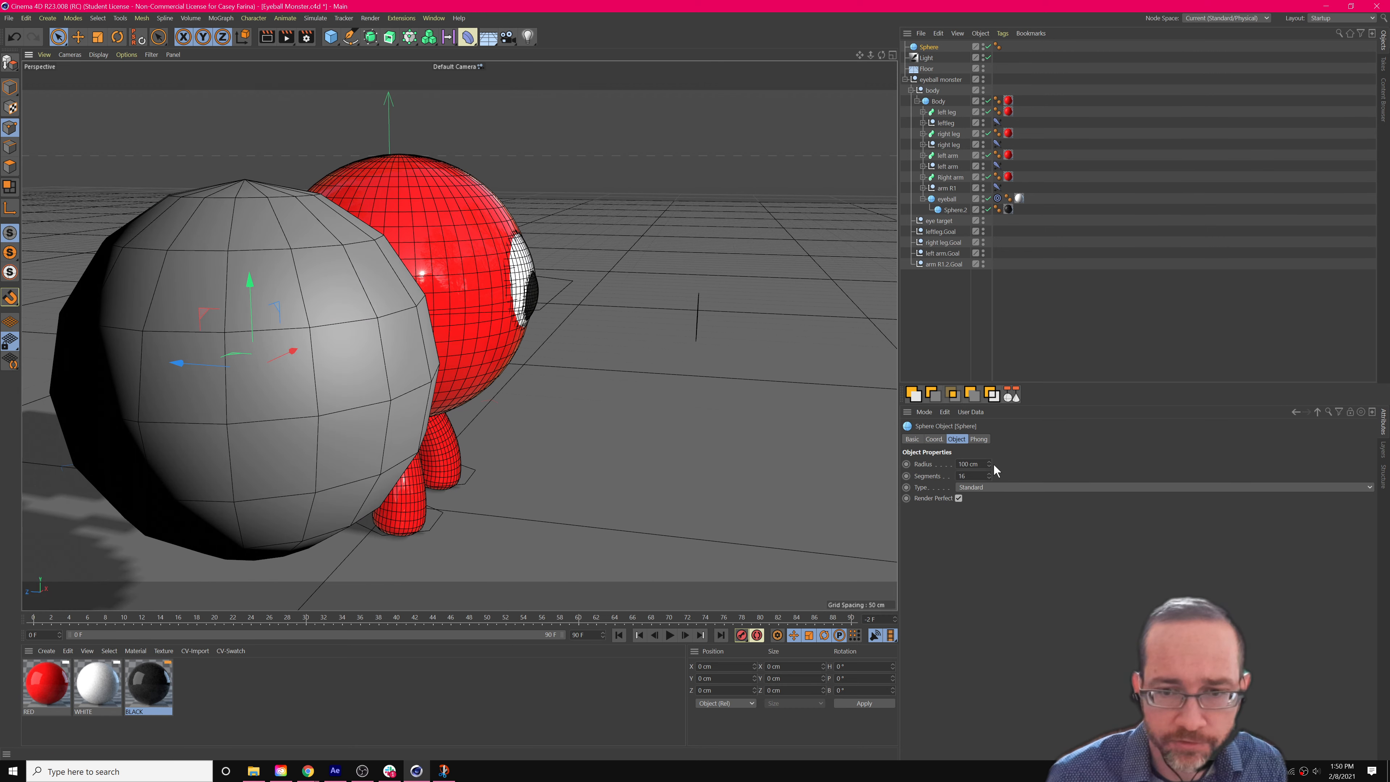
drag(989, 475, 988, 450)
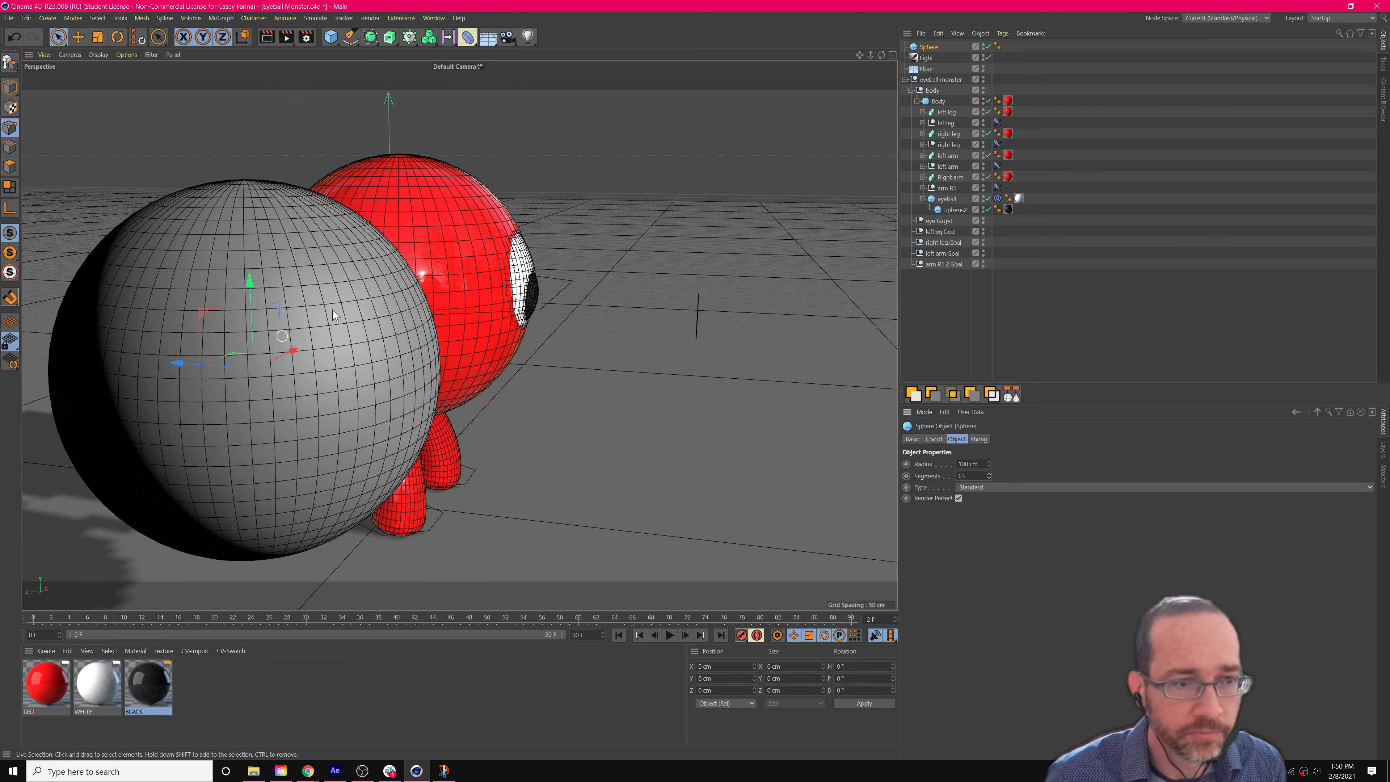
Duplicate the sphere, scale the copy down and offset it so it pokes out of the large sphere as a pupil.
alt+drag(397, 372, 392, 368)
drag(201, 365, 228, 364)
key(t)
drag(571, 267, 413, 374)
key(e)
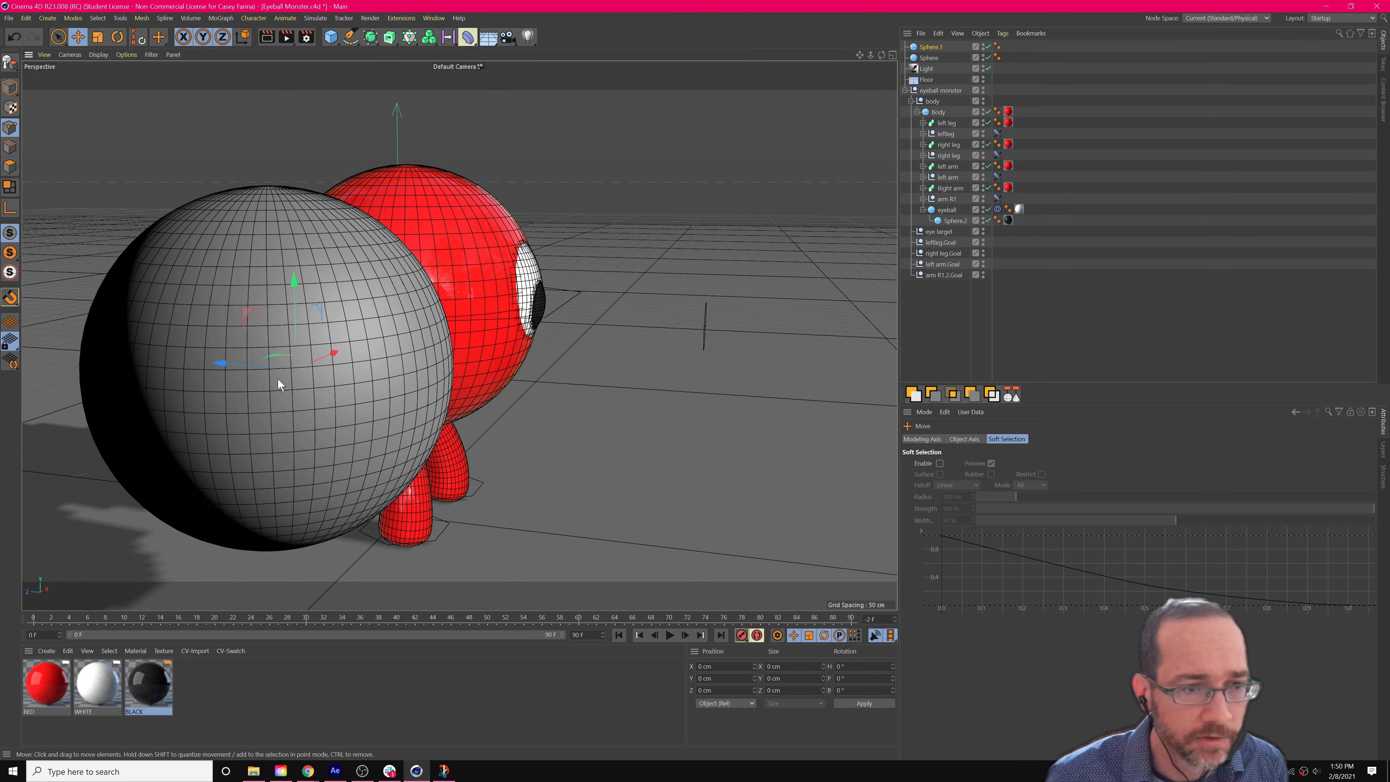
mouse_move(241, 364)
mouse_down()
mouse_move(313, 364)
mouse_move(282, 376)
mouse_move(241, 362)
mouse_up()
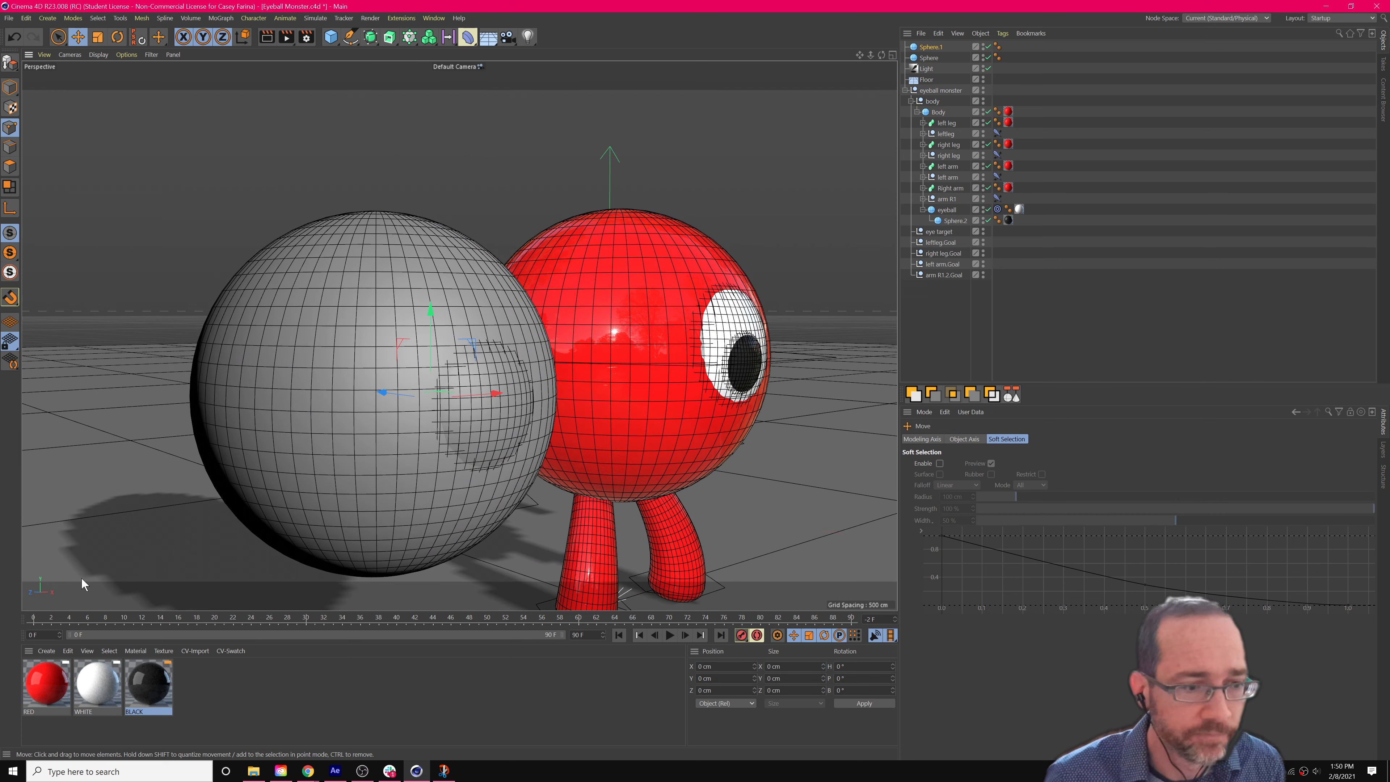
Apply the WHITE material to the large sphere and the BLACK material to the pupil sphere.
drag(279, 488, 280, 488)
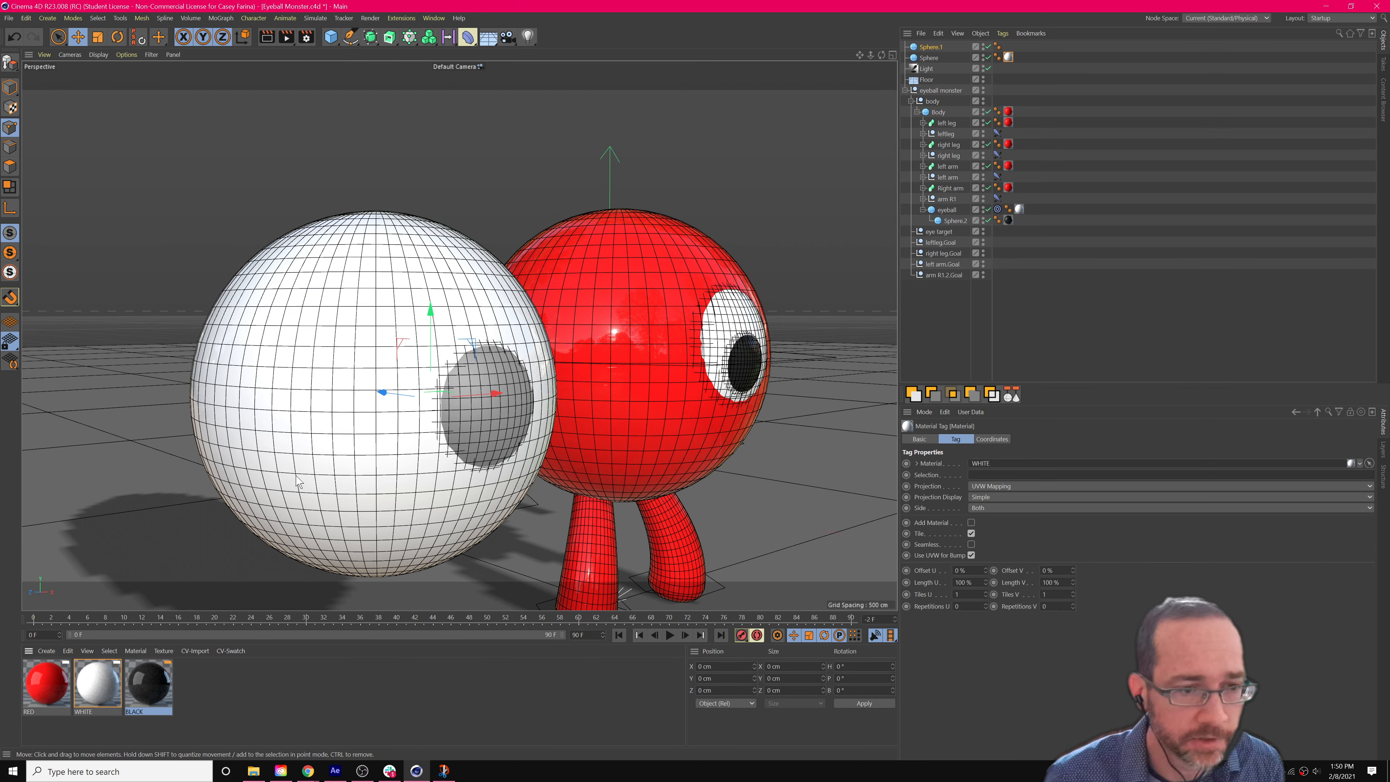
drag(433, 409, 484, 414)
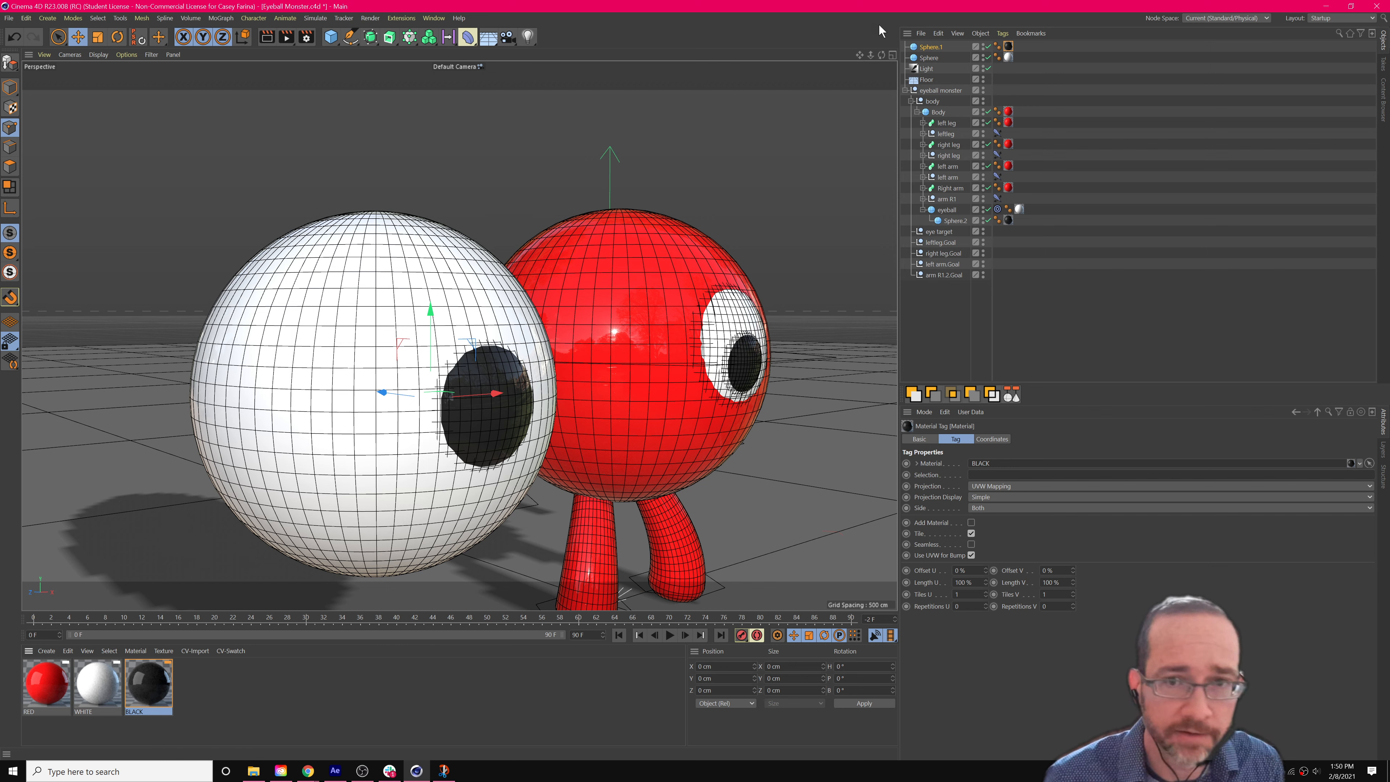
Make the black pupil sphere a child of the large white sphere, with the parent ready to rotate.
click(931, 47)
drag(937, 52, 933, 57)
click(929, 47)
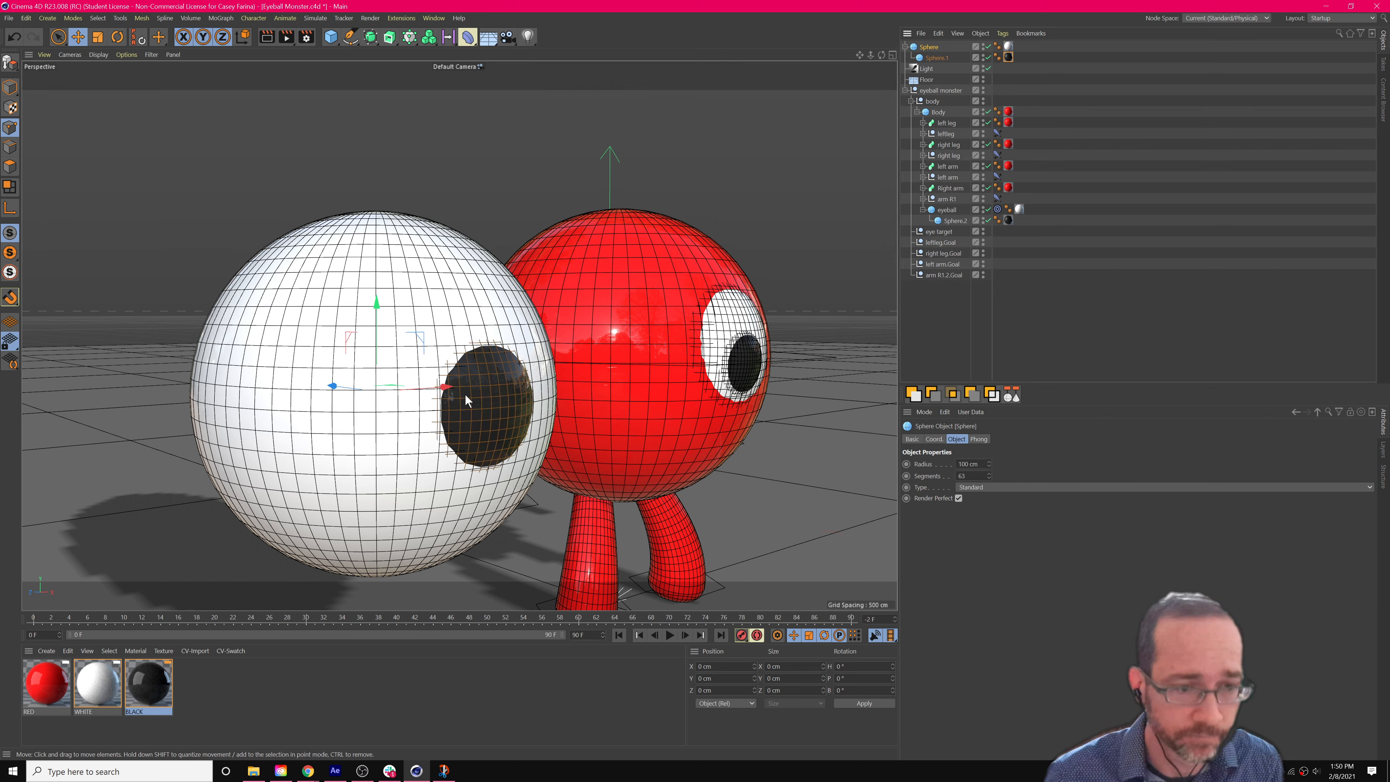
key(r)
alt+drag(399, 400, 373, 473)
scroll(432, 394, down, 4)
scroll(432, 394, up, 5)
alt+drag(453, 384, 497, 349)
scroll(549, 379, down, 4)
scroll(550, 379, up, 4)
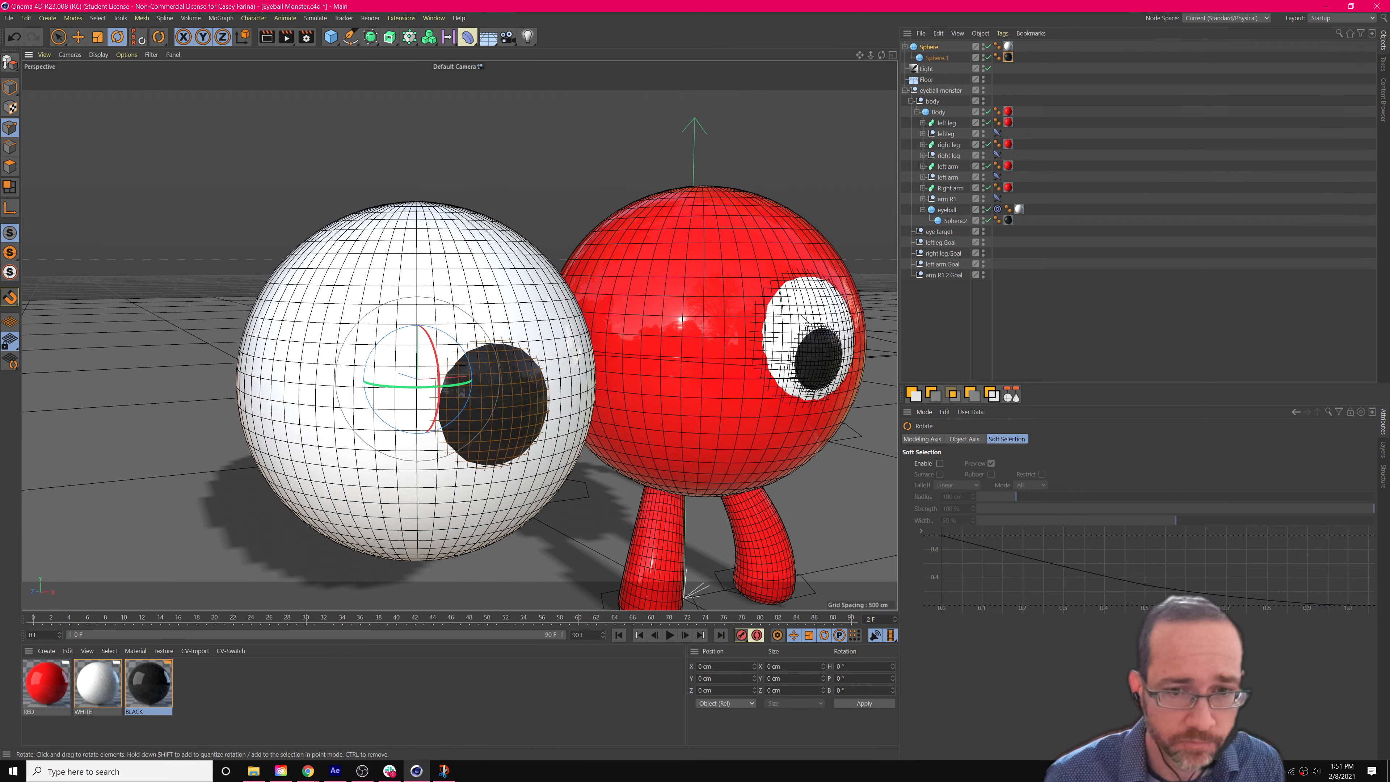
Add the animation Target tag to the large white sphere.
click(925, 47)
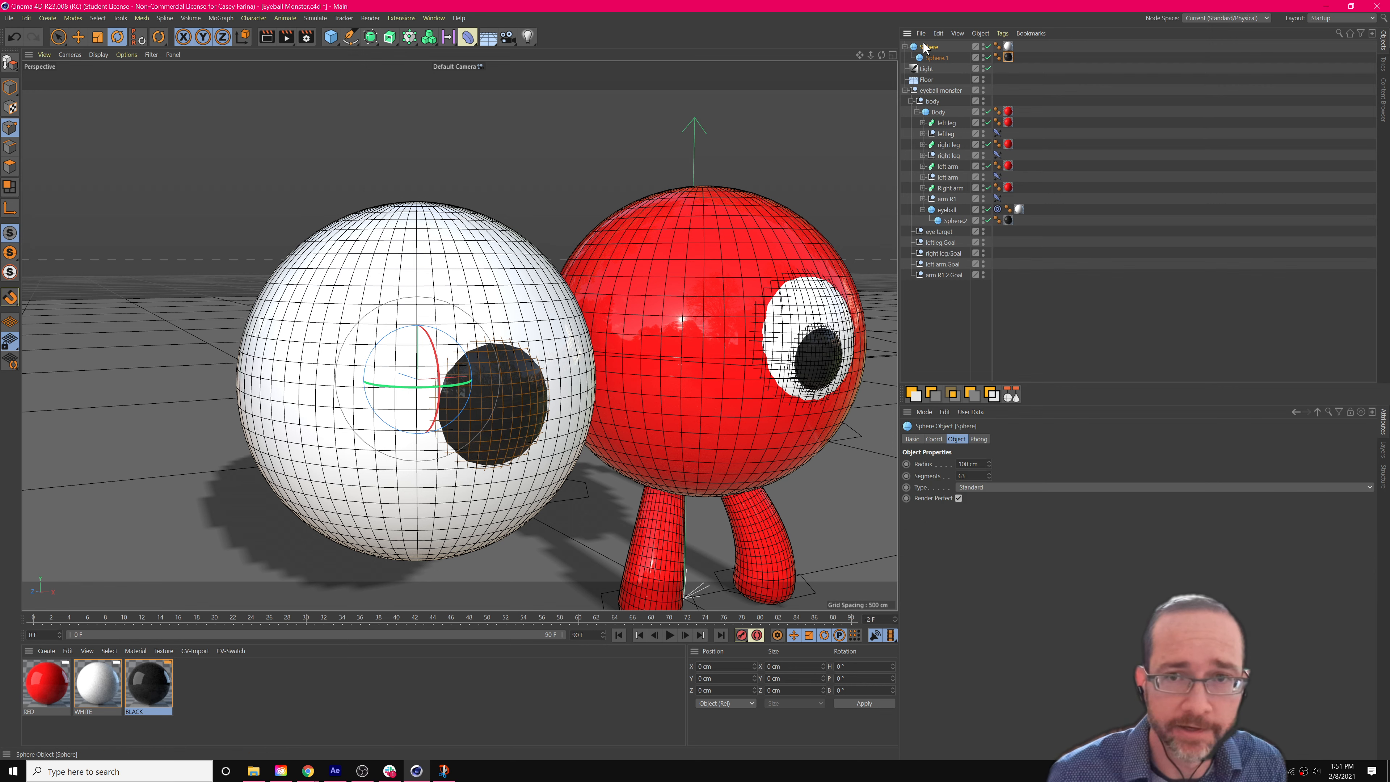
key(shift+c)
text(target)
key(Down)
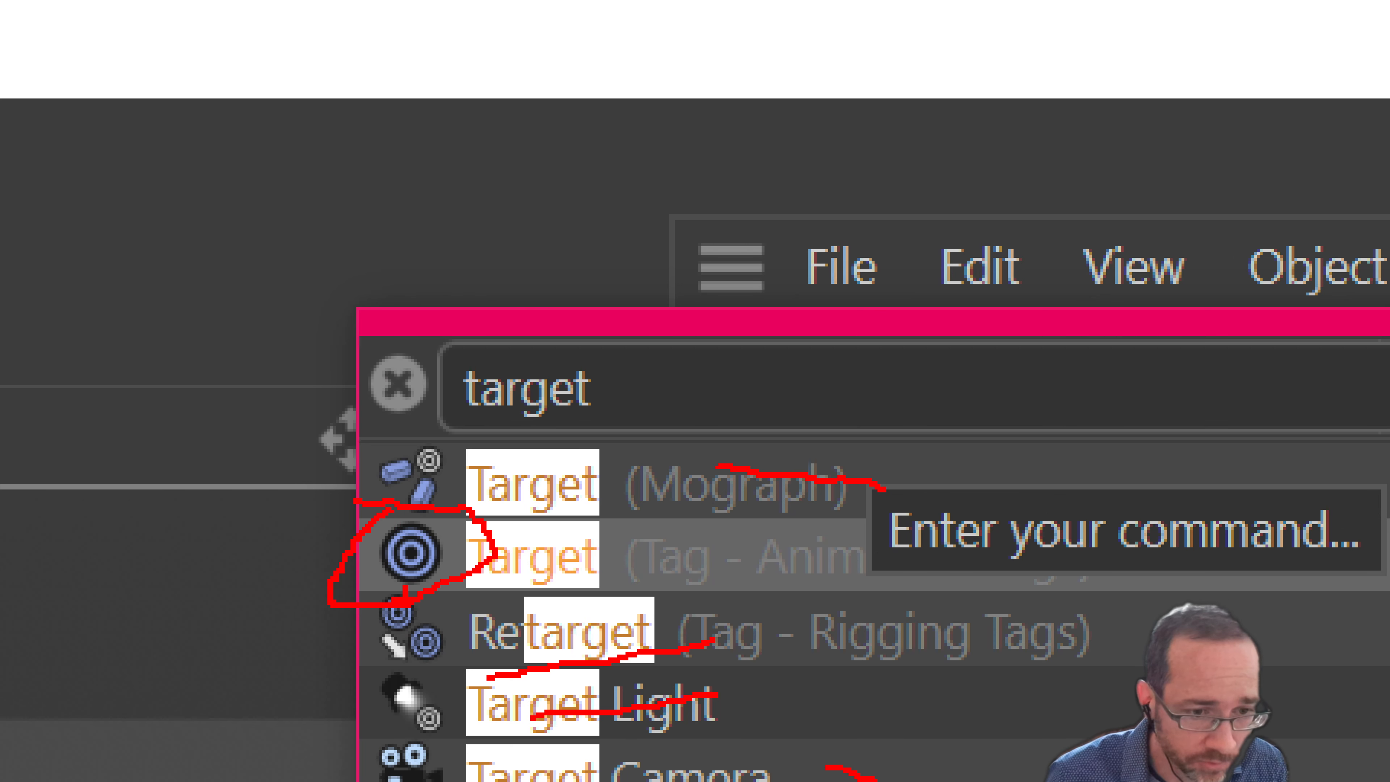
click(443, 542)
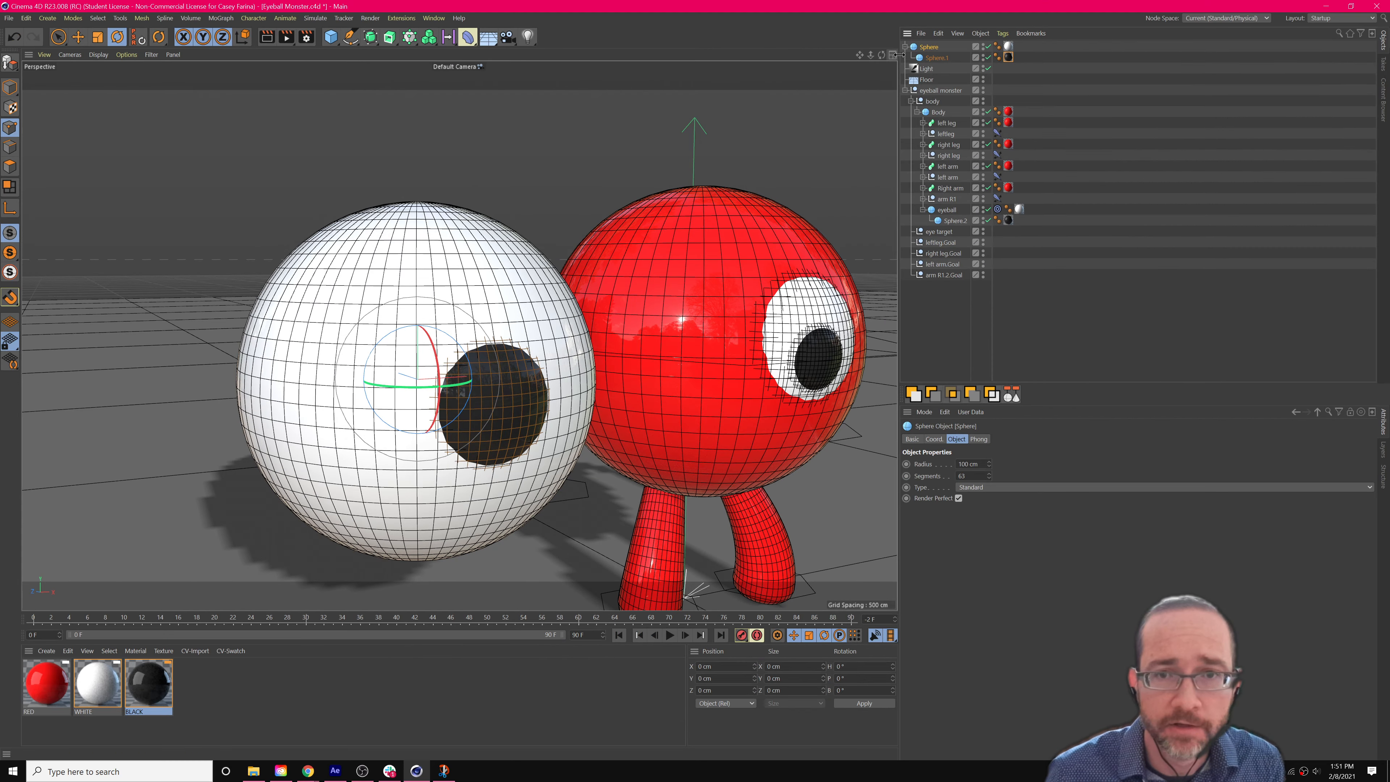
key(shift+c)
text(target)
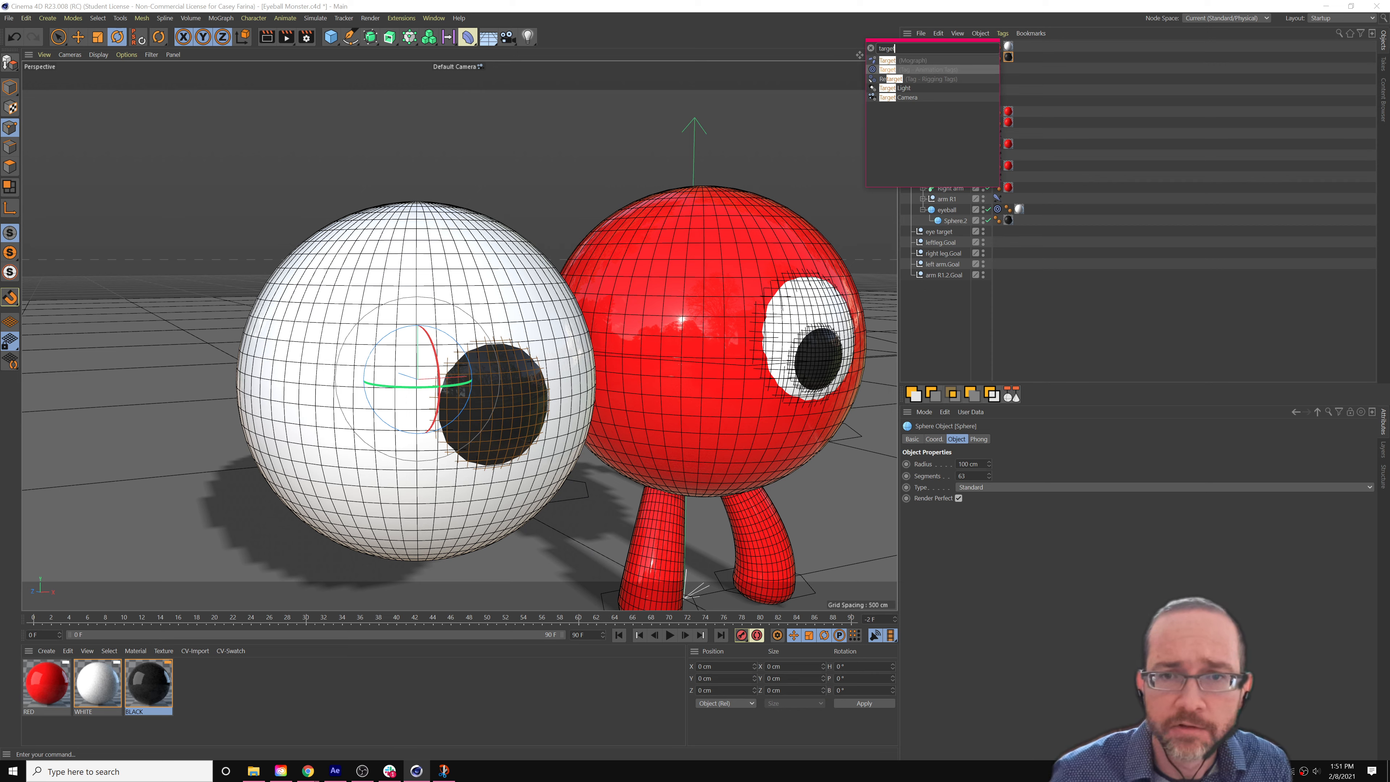
key(Return)
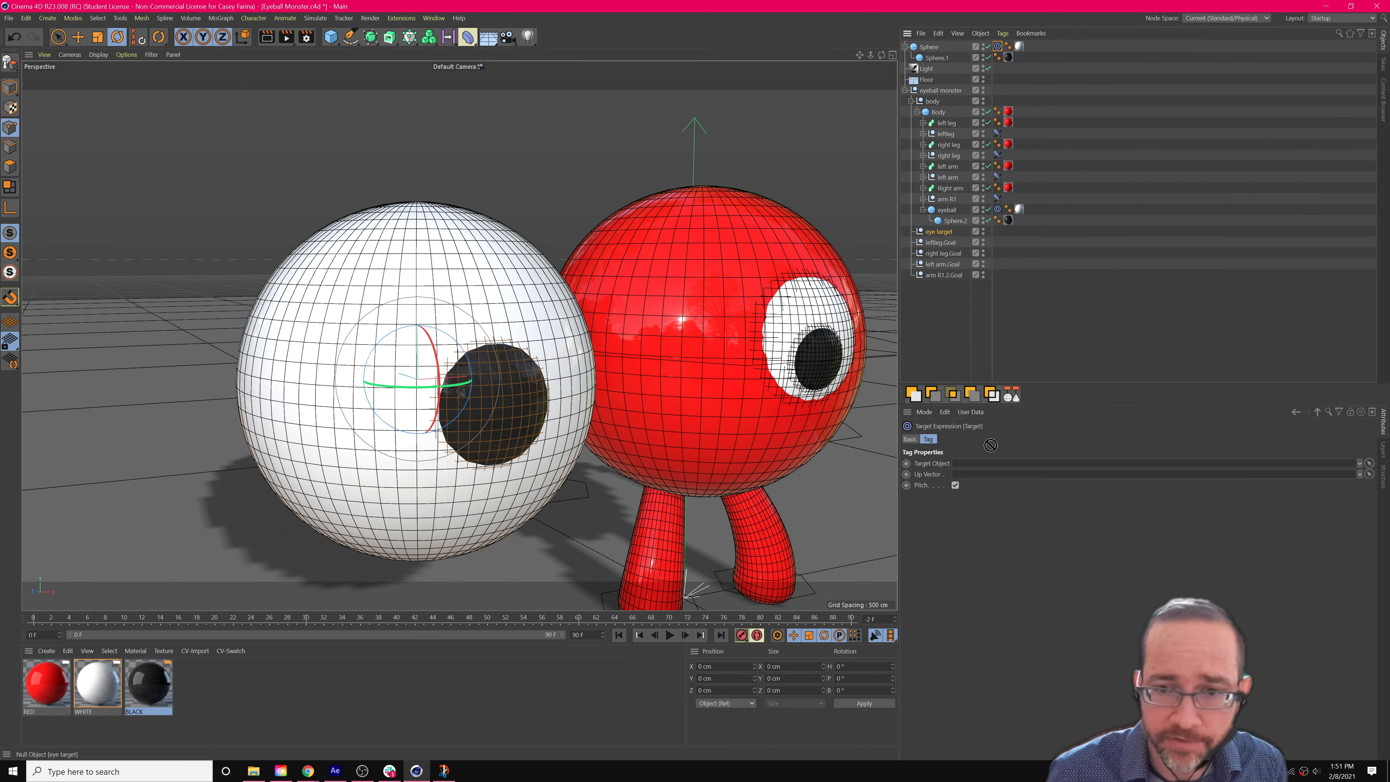
Assign the eye target null as the Target Object of the white sphere's Target tag.
drag(995, 465, 996, 465)
scroll(666, 428, down, 6)
alt+drag(667, 428, 665, 462)
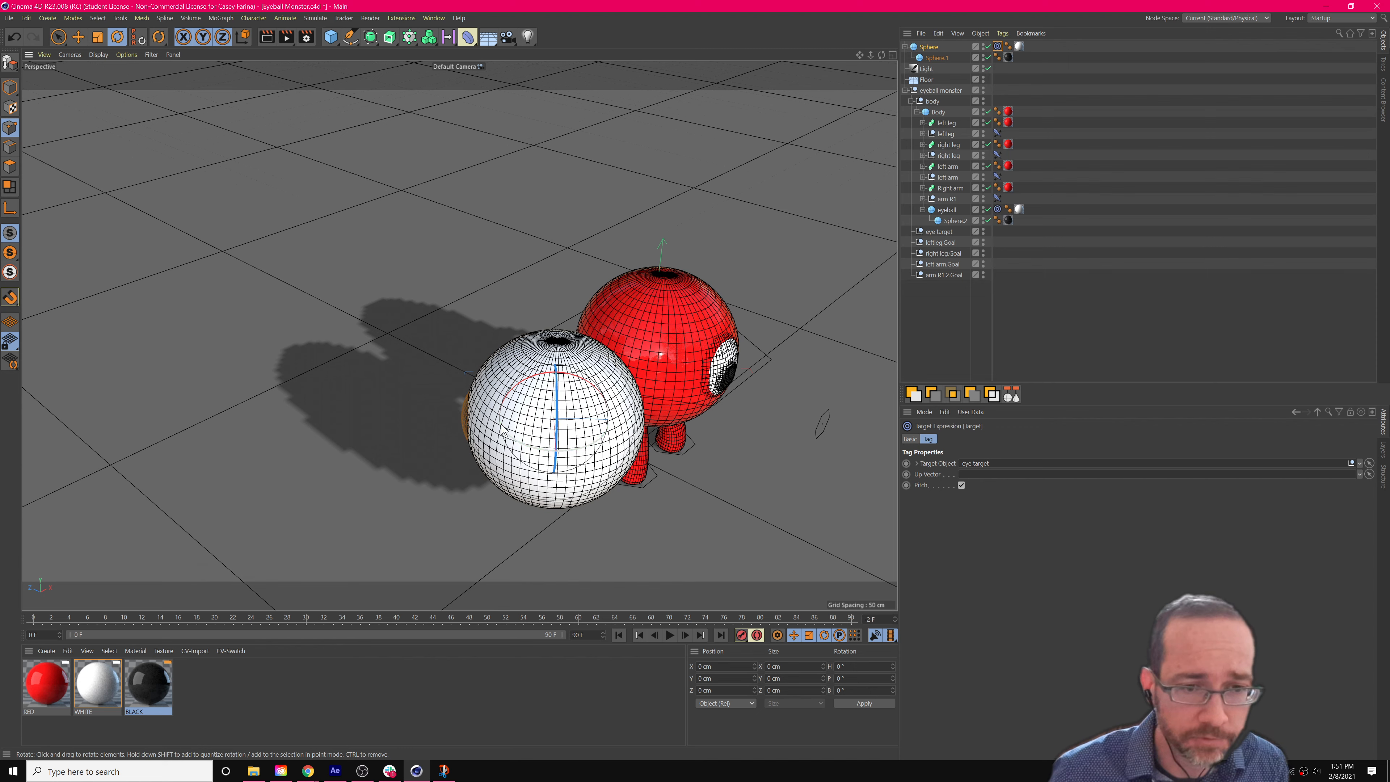
Move the pupil sphere through to the opposite side of the white sphere so it faces the eye target.
click(929, 47)
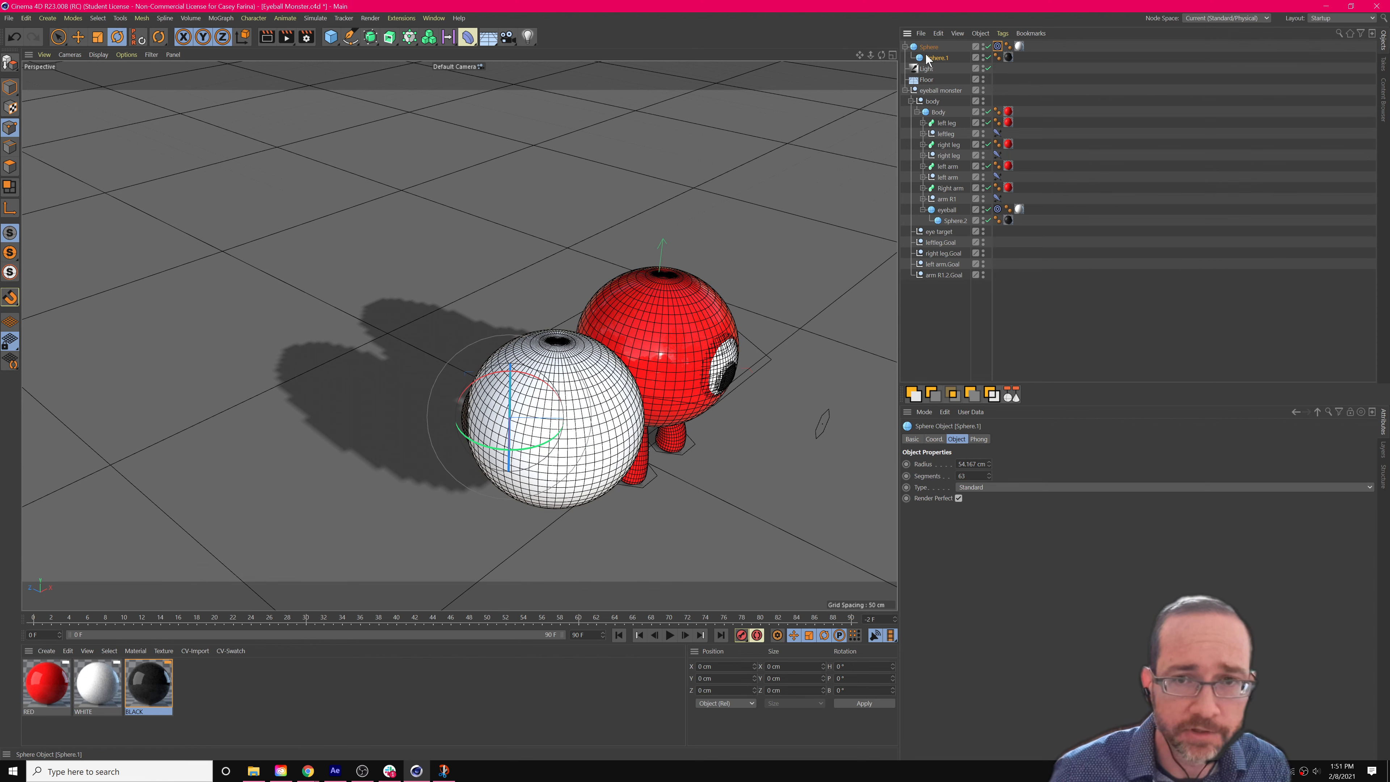
key(e)
drag(565, 412, 595, 419)
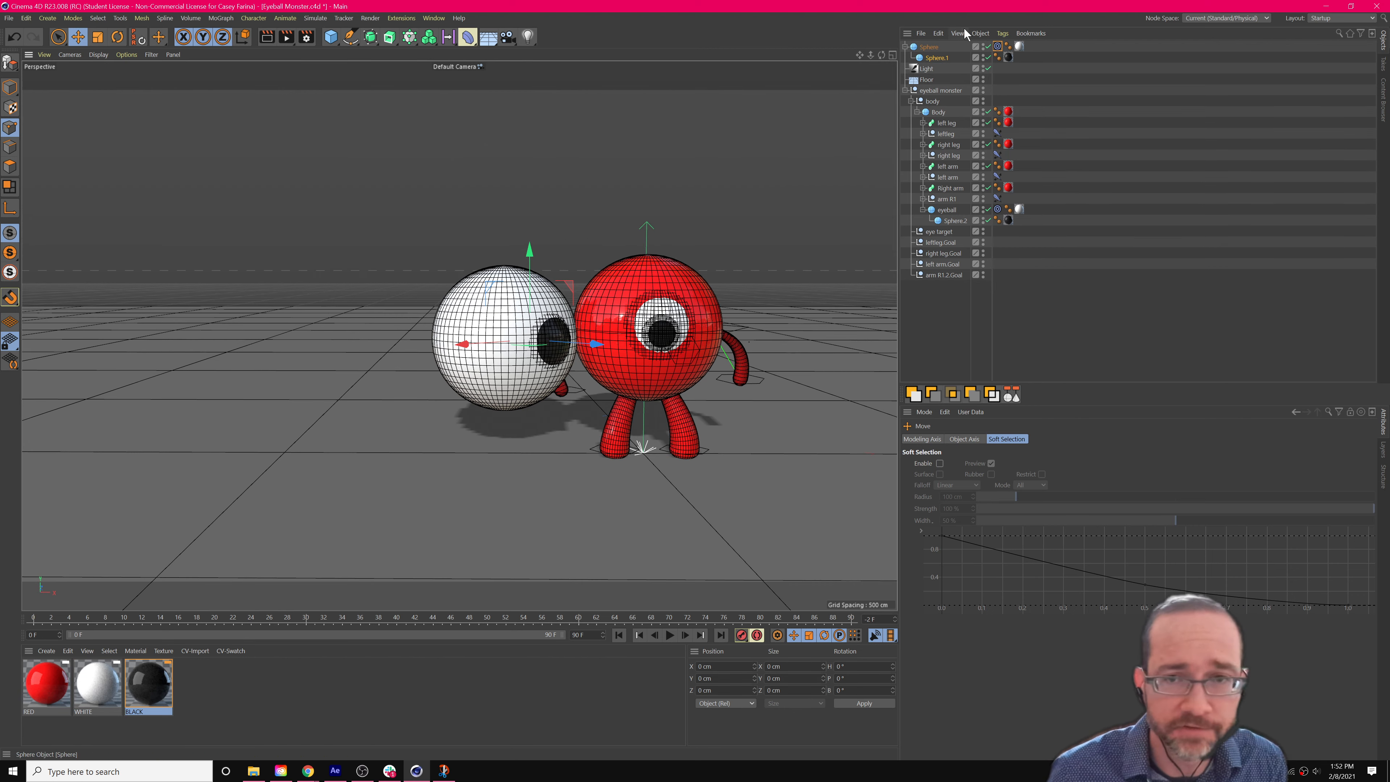
Move the eye target null to test how both eyeballs follow it.
click(947, 47)
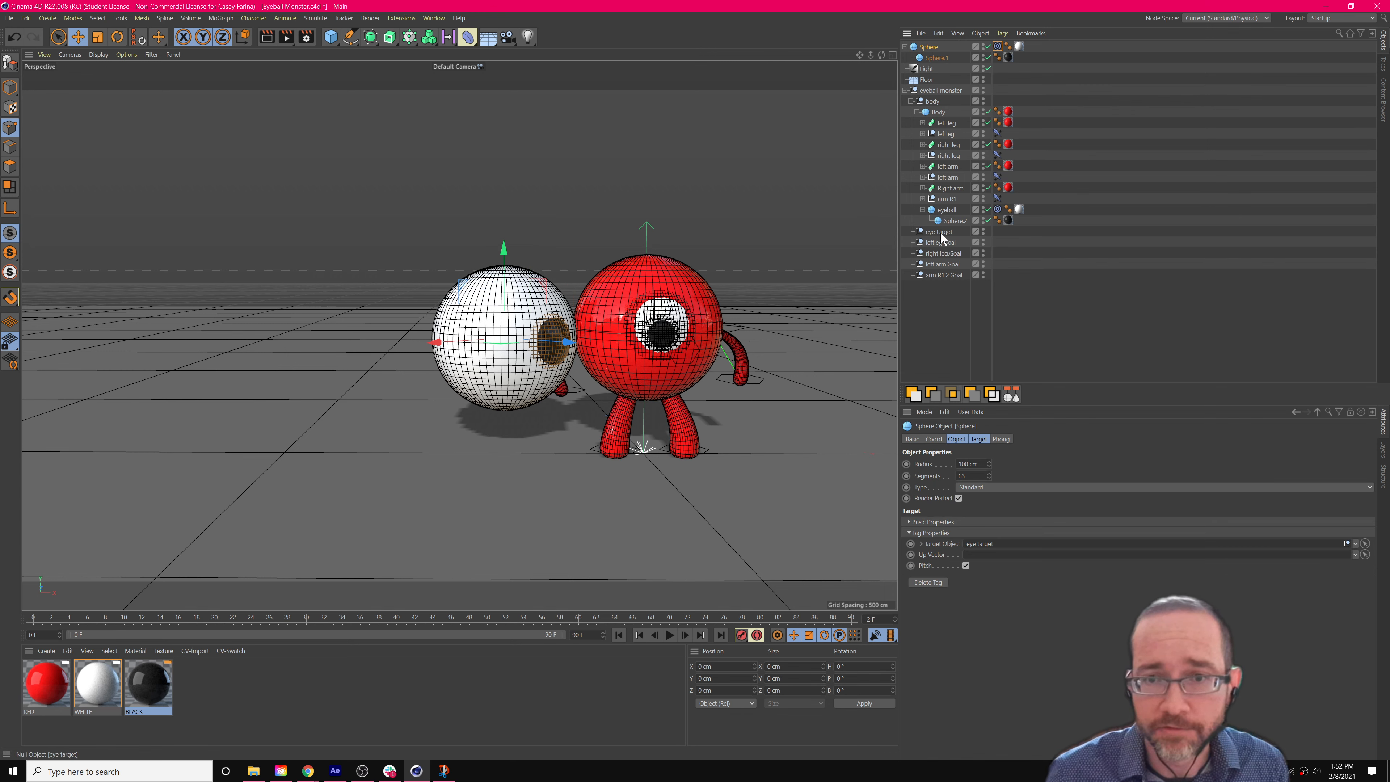
click(937, 232)
mouse_move(745, 295)
mouse_down()
mouse_move(735, 272)
mouse_move(497, 214)
mouse_move(777, 282)
mouse_move(794, 364)
mouse_move(766, 241)
mouse_move(705, 272)
mouse_move(750, 253)
mouse_move(711, 208)
mouse_move(741, 213)
mouse_move(737, 230)
mouse_move(780, 256)
mouse_move(833, 257)
mouse_move(781, 244)
mouse_move(830, 203)
mouse_move(813, 238)
mouse_move(728, 263)
mouse_move(757, 221)
mouse_move(728, 236)
mouse_move(788, 210)
mouse_move(777, 306)
mouse_move(733, 354)
mouse_move(687, 255)
mouse_move(733, 273)
mouse_up()
Delete the demonstration eyeball, including its pupil, from beside the monster.
click(929, 48)
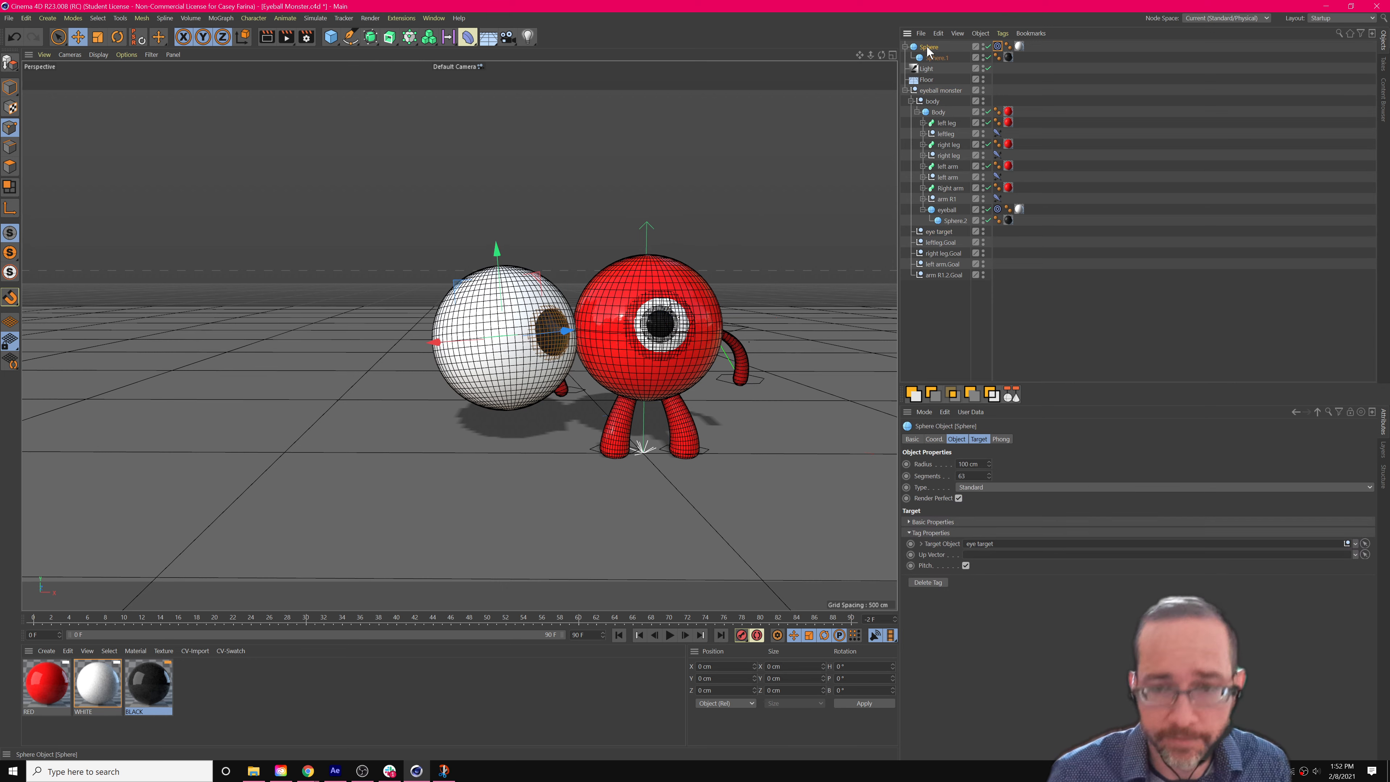
key(Delete)
alt+drag(667, 348, 875, 258)
Examine the monster's eyeball, body, arms and legs from the front and side.
click(946, 187)
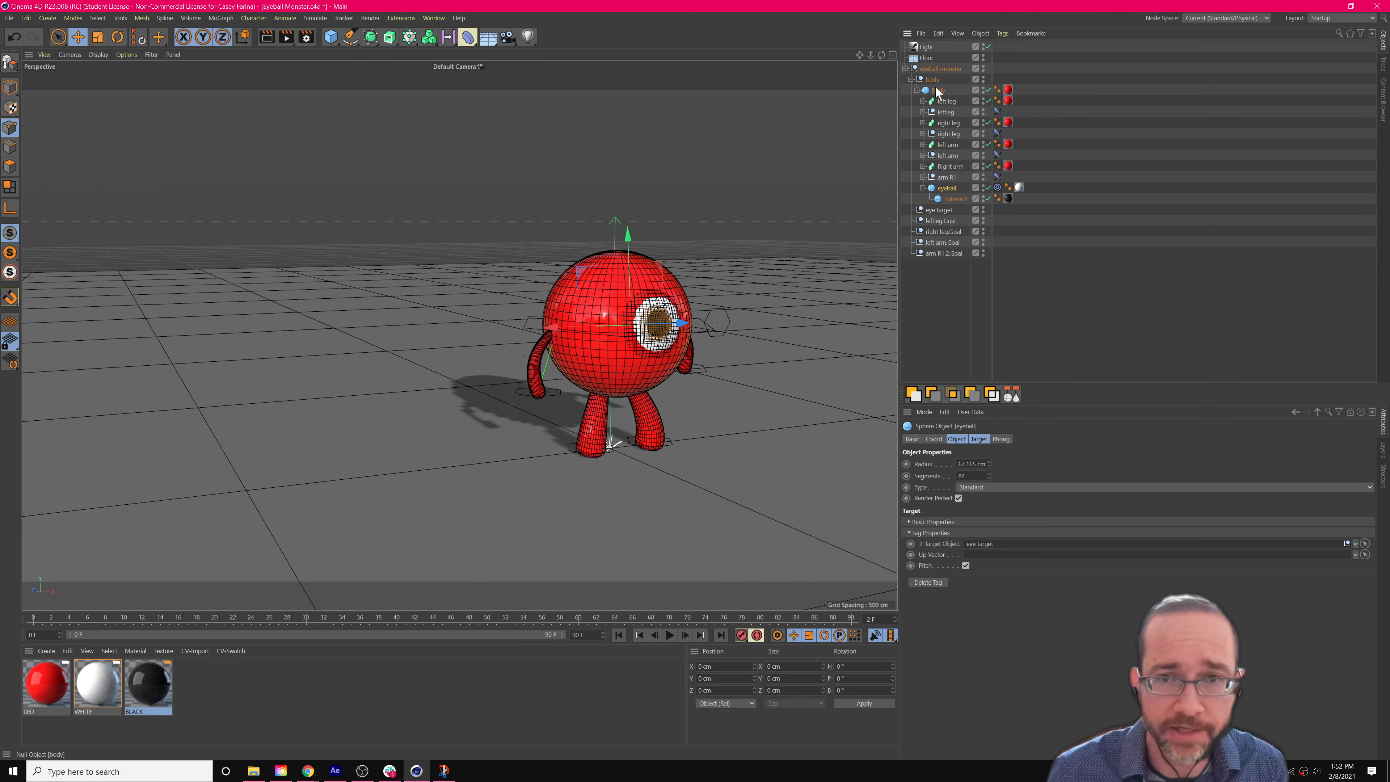
click(936, 92)
scroll(606, 359, up, 5)
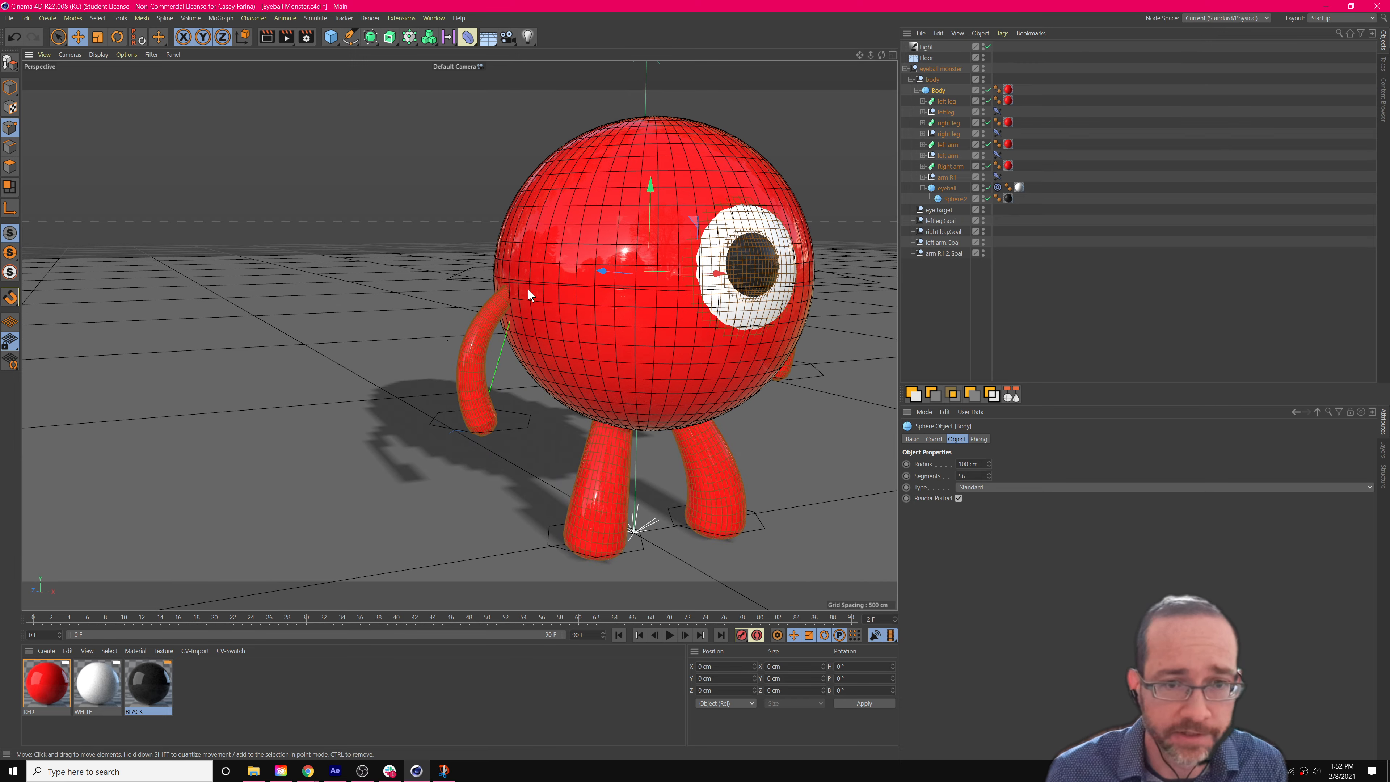
alt+drag(563, 309, 418, 359)
alt+middle_drag(418, 359, 378, 357)
alt+drag(535, 315, 538, 390)
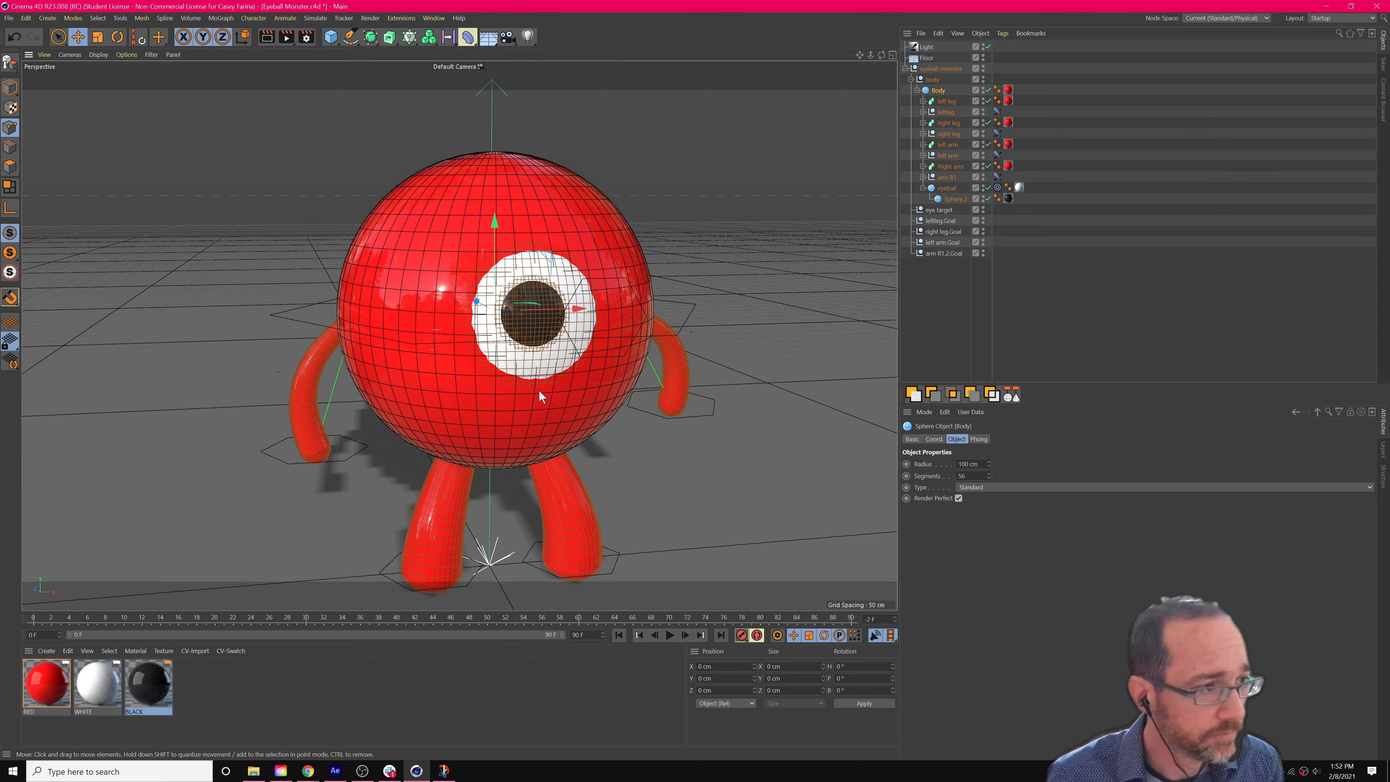
alt+drag(589, 361, 417, 385)
scroll(573, 392, down, 3)
scroll(573, 392, up, 4)
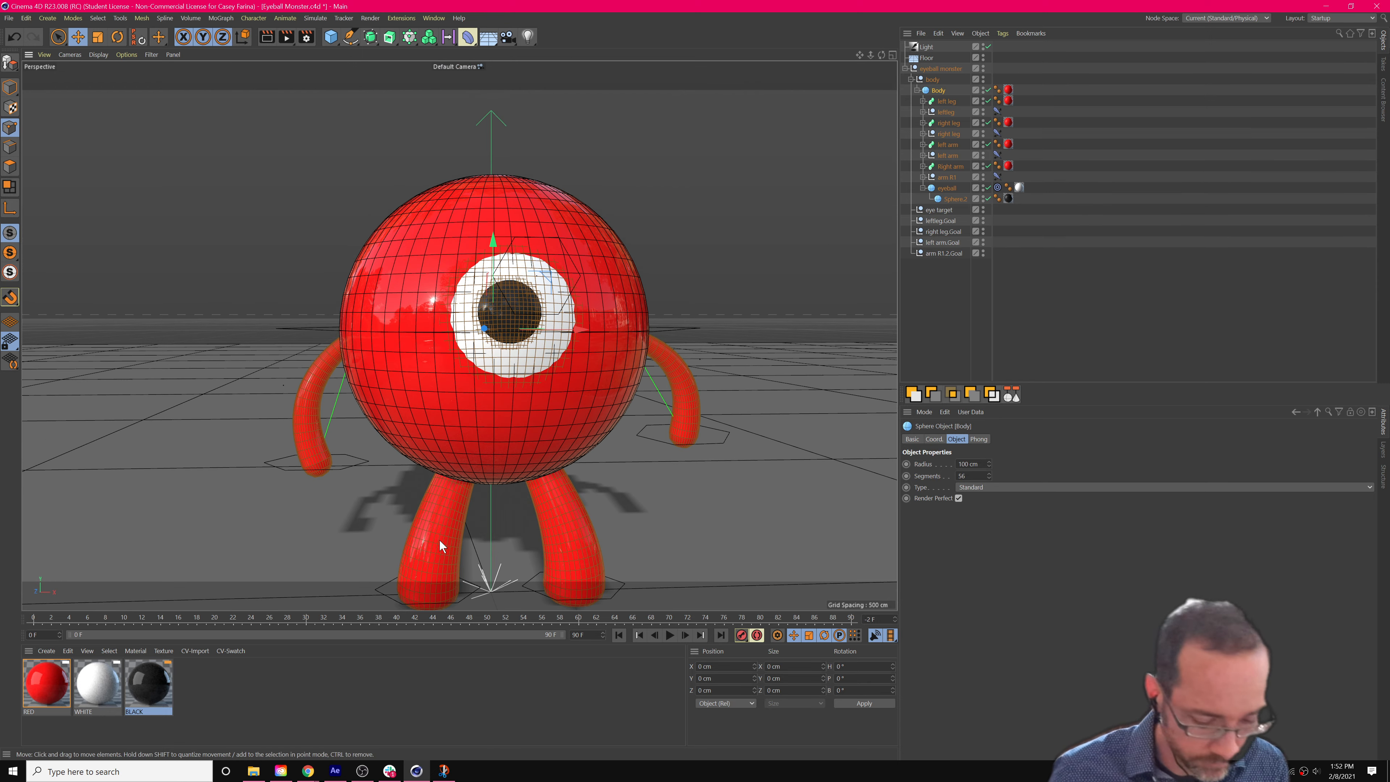
Create a new project and show it in the four-view layout.
key(ctrl+n)
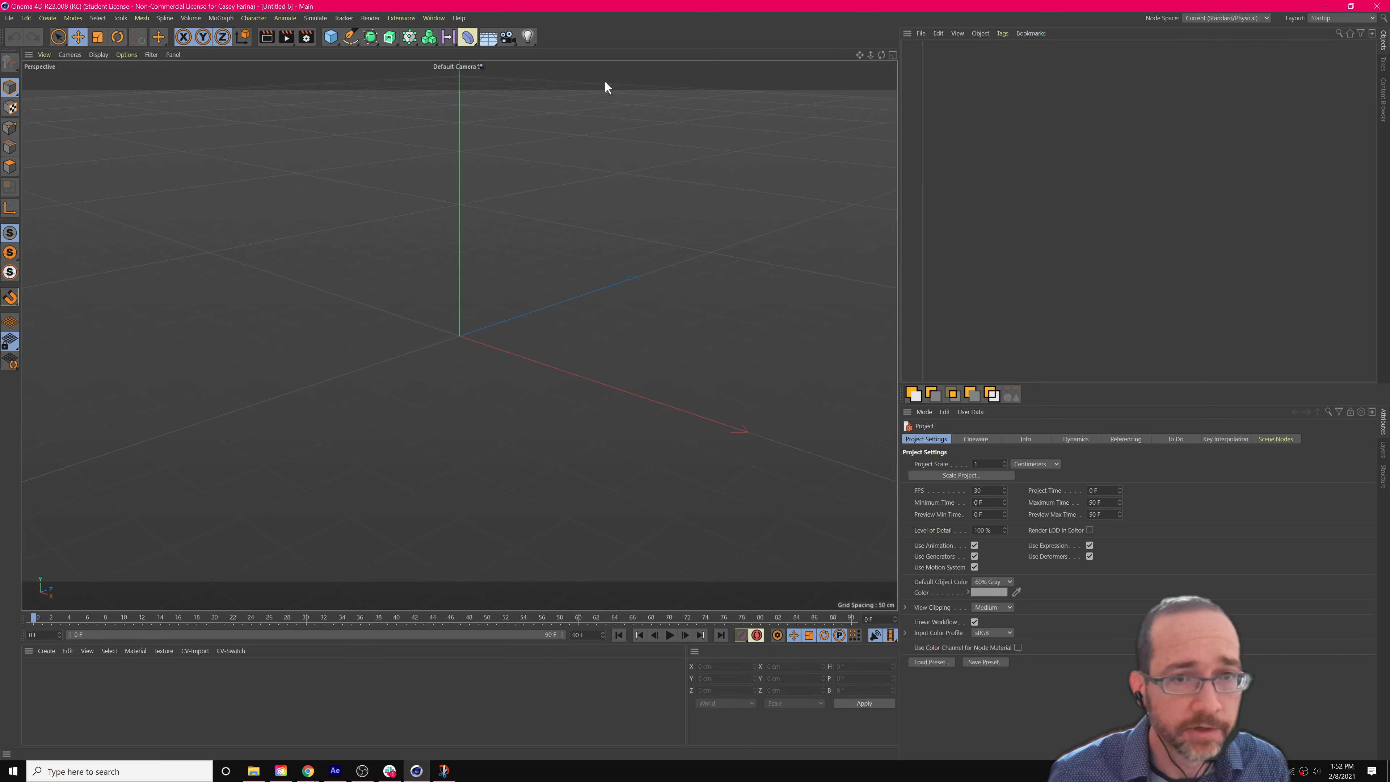
click(891, 54)
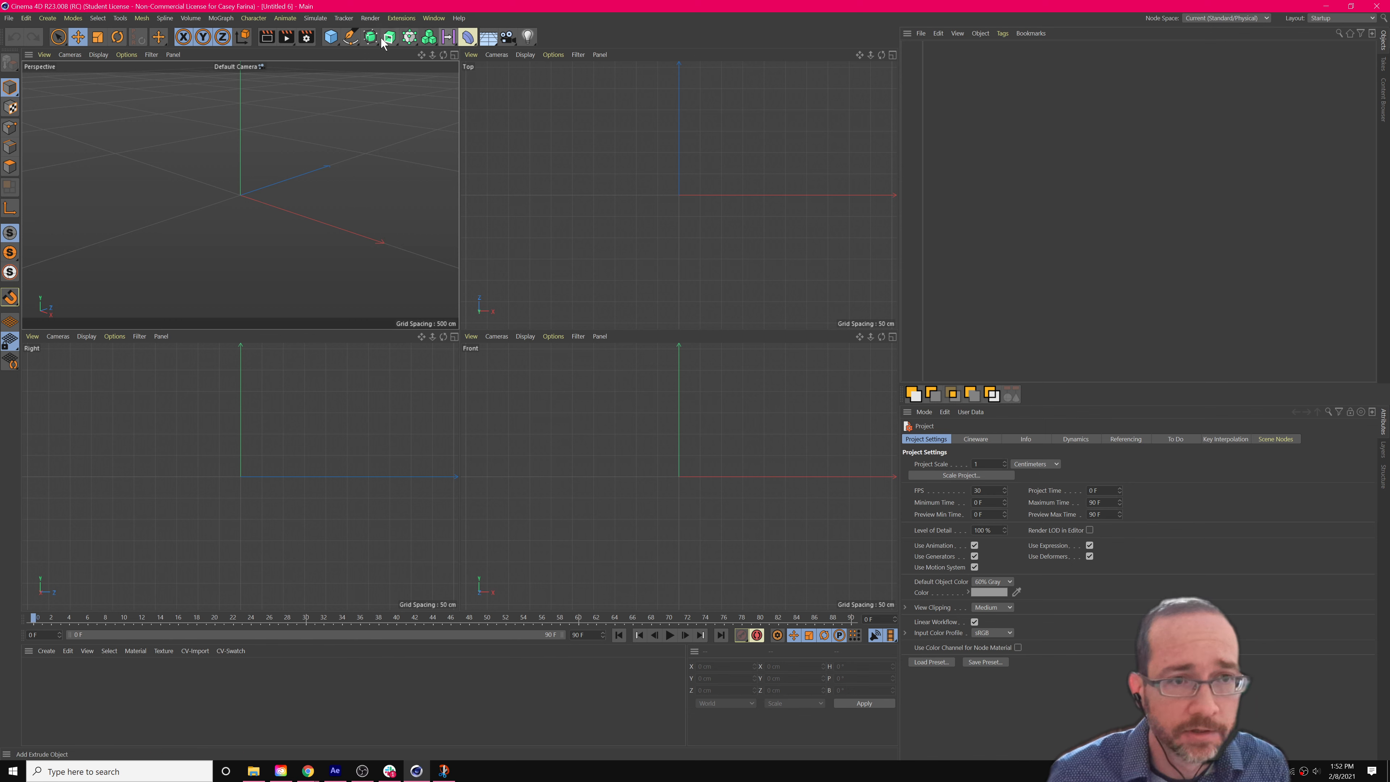
click(333, 37)
click(354, 40)
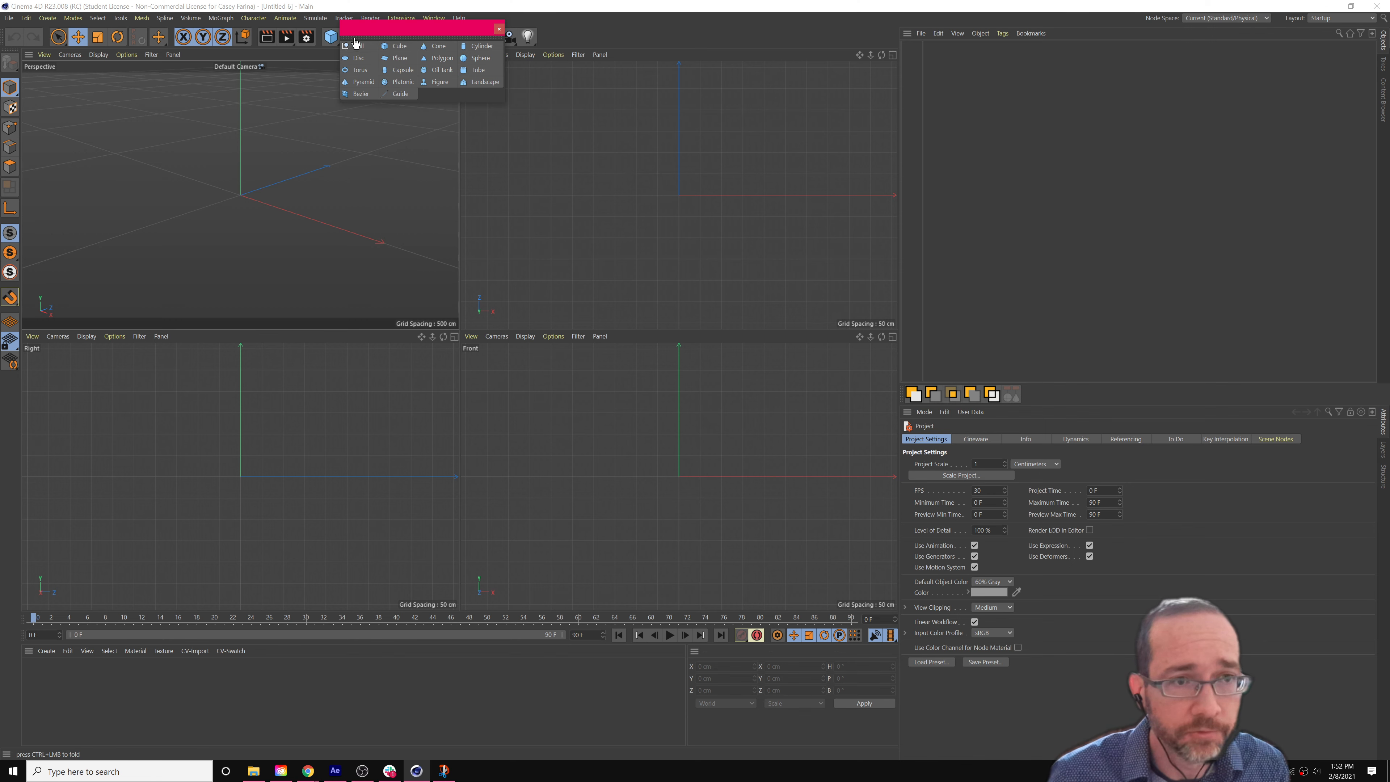
click(499, 29)
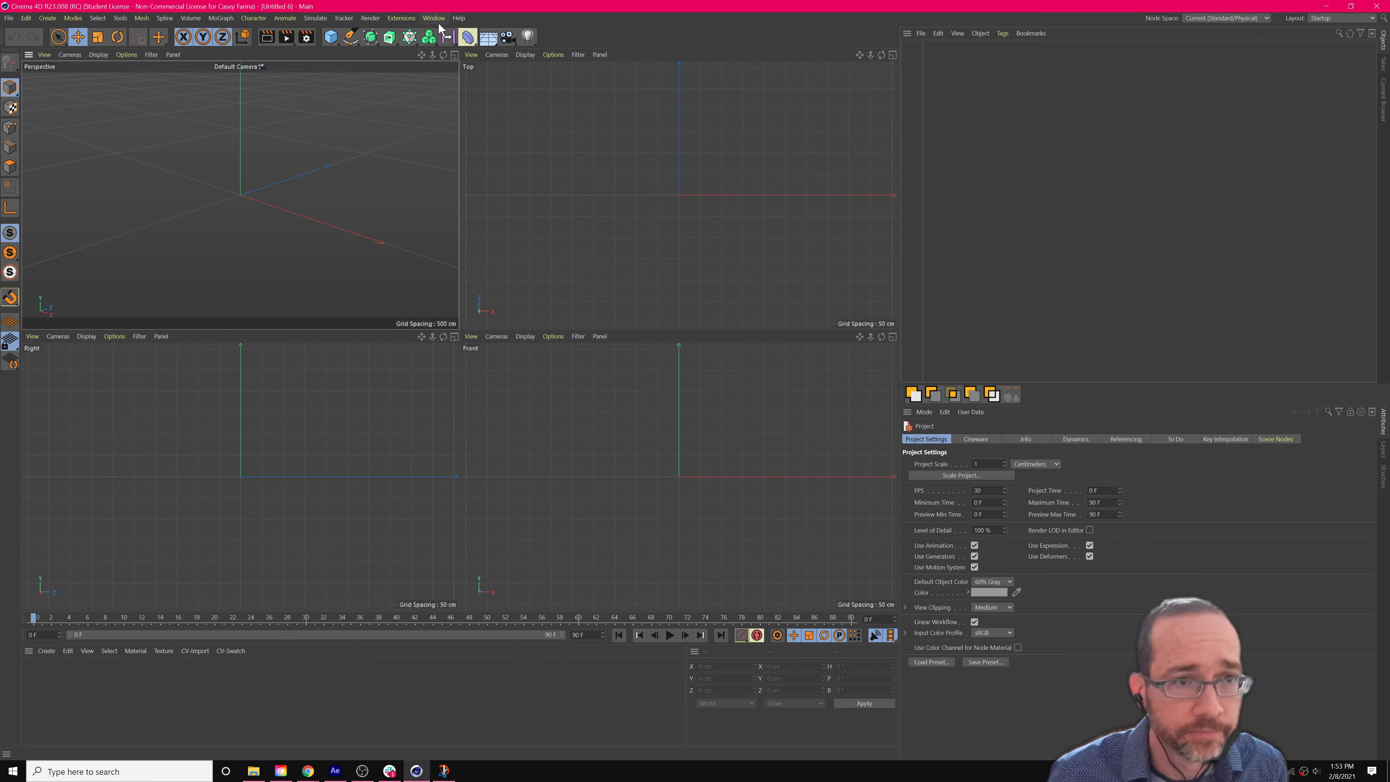
Draw a wavy open spline across the Front view with the Spline Pen.
click(350, 37)
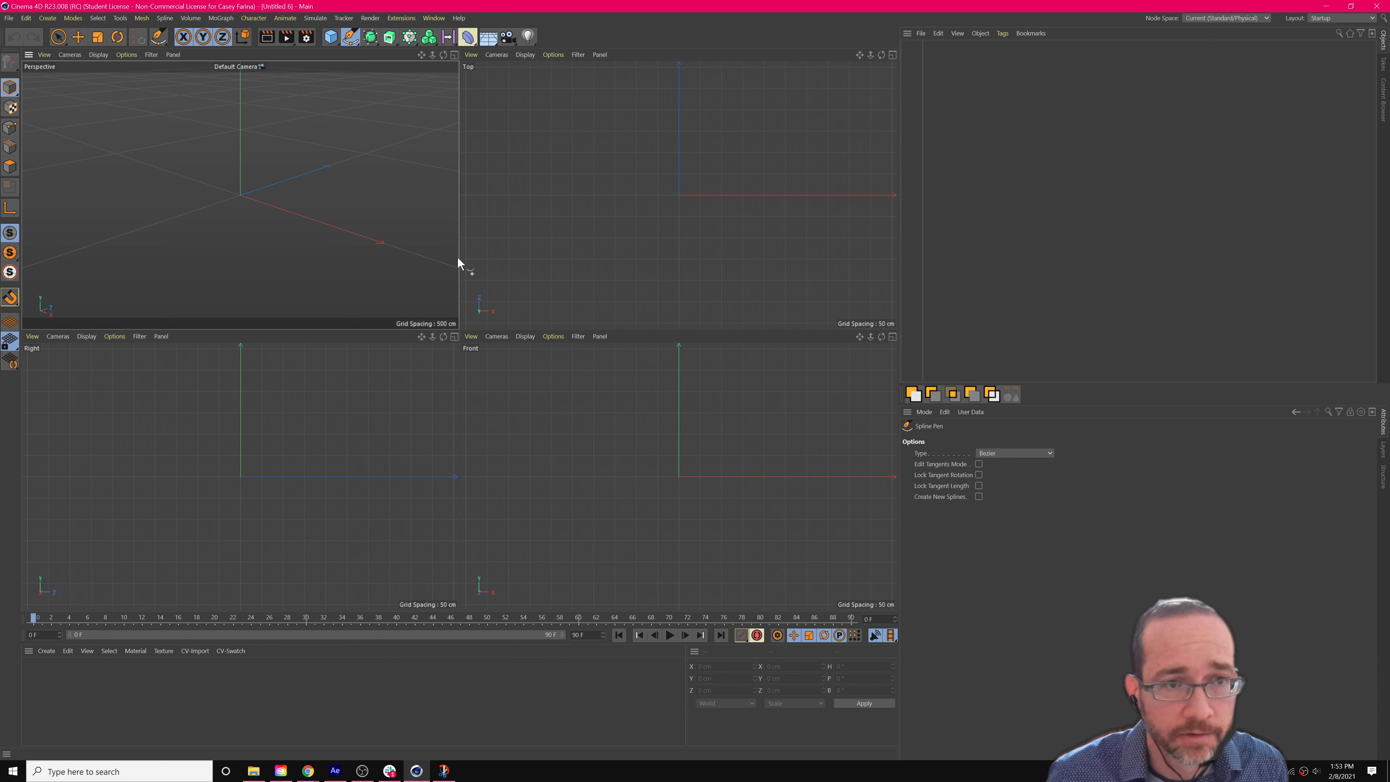
mouse_move(520, 449)
mouse_down()
mouse_move(645, 478)
mouse_move(810, 455)
mouse_up()
click(992, 212)
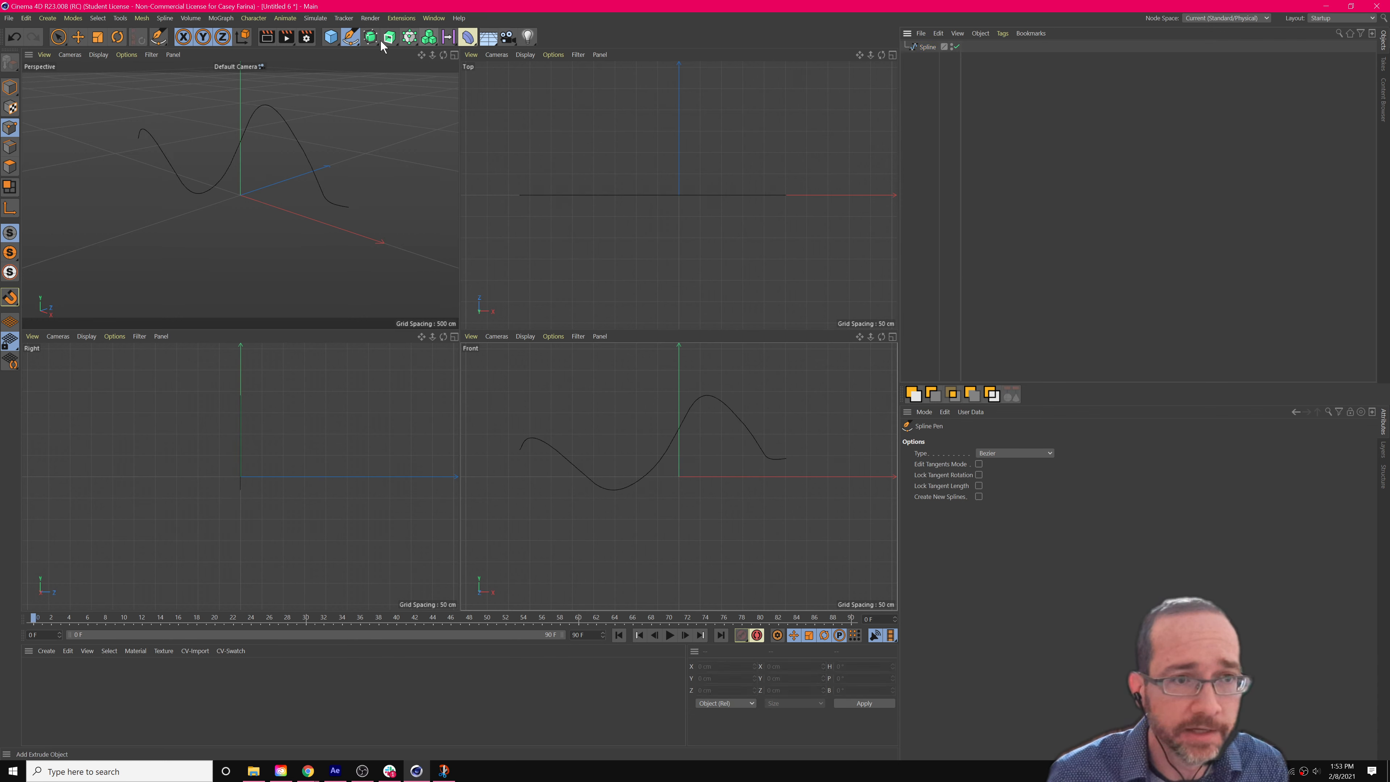
Add a Circle spline and set its radius to 30 cm.
click(353, 44)
click(465, 76)
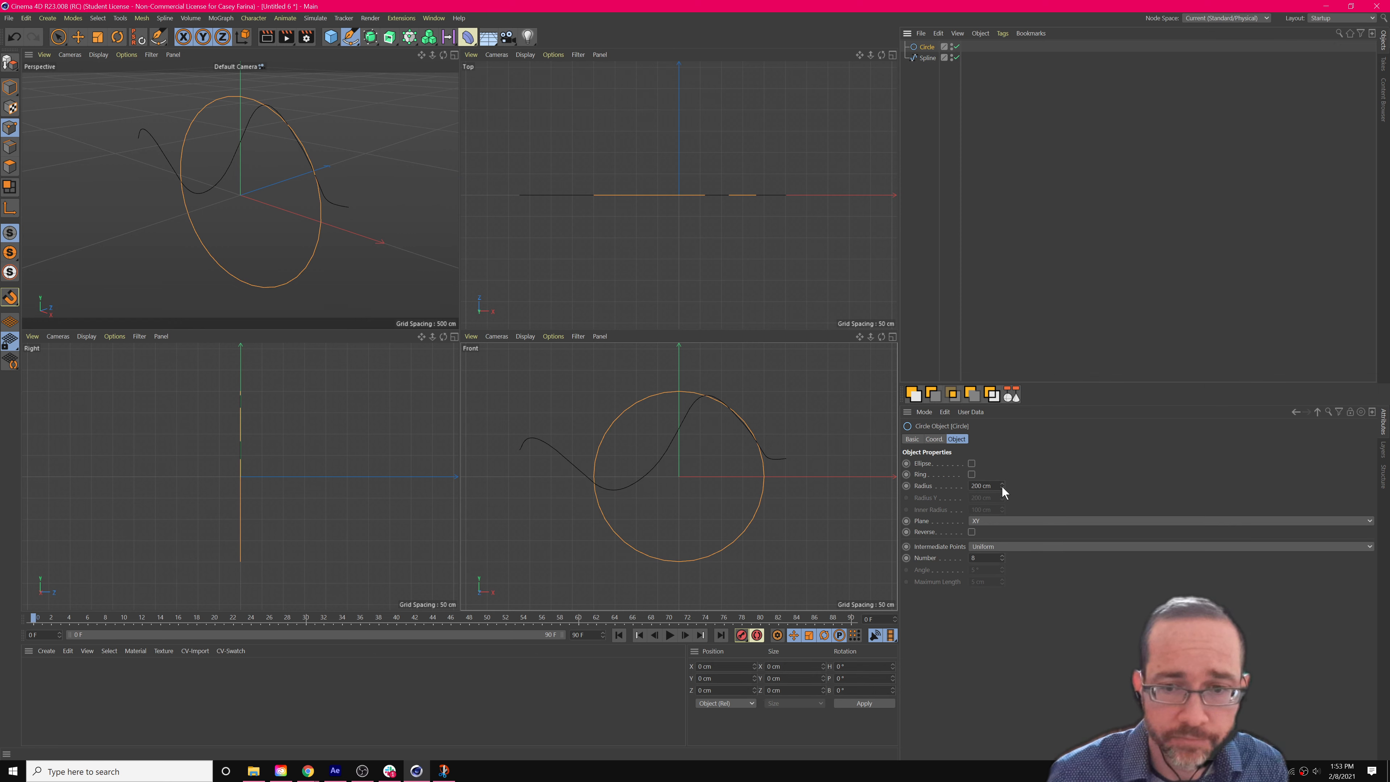
drag(1002, 487, 933, 486)
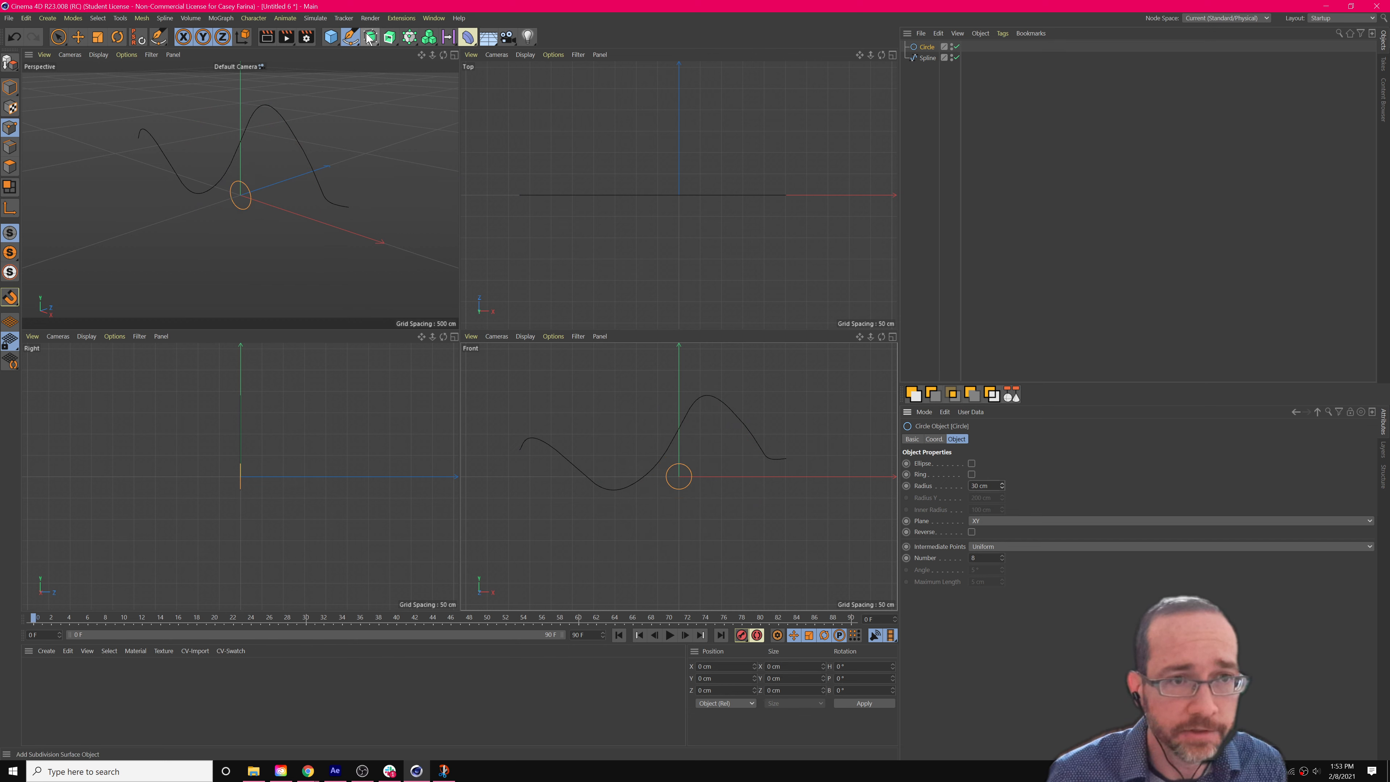
Add a Sweep generator with the circle as profile and the wavy spline as path.
click(389, 37)
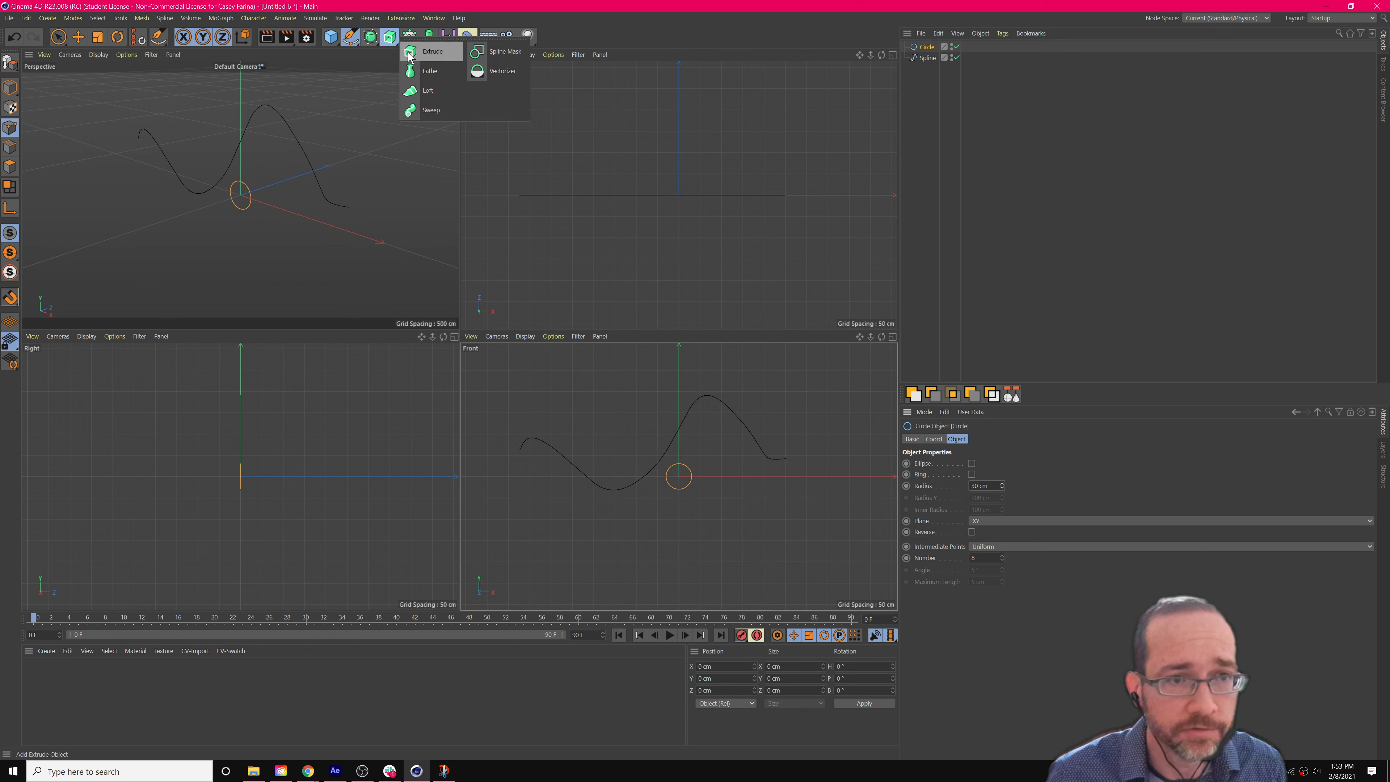
click(430, 109)
mouse_move(927, 58)
mouse_down()
mouse_move(933, 48)
mouse_move(937, 64)
mouse_up()
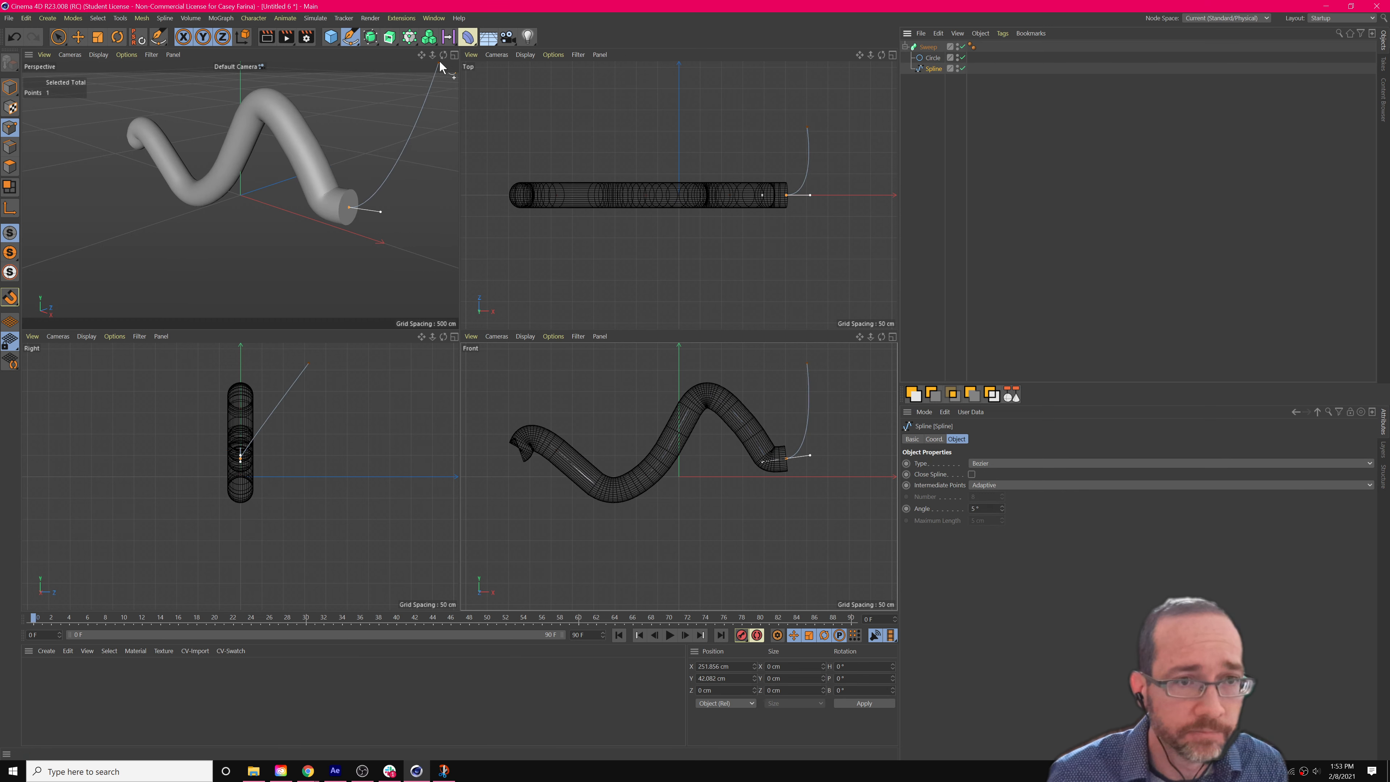
Maximize the perspective view and display the swept tube shaded with its mesh lines.
click(454, 54)
alt+drag(558, 268, 507, 264)
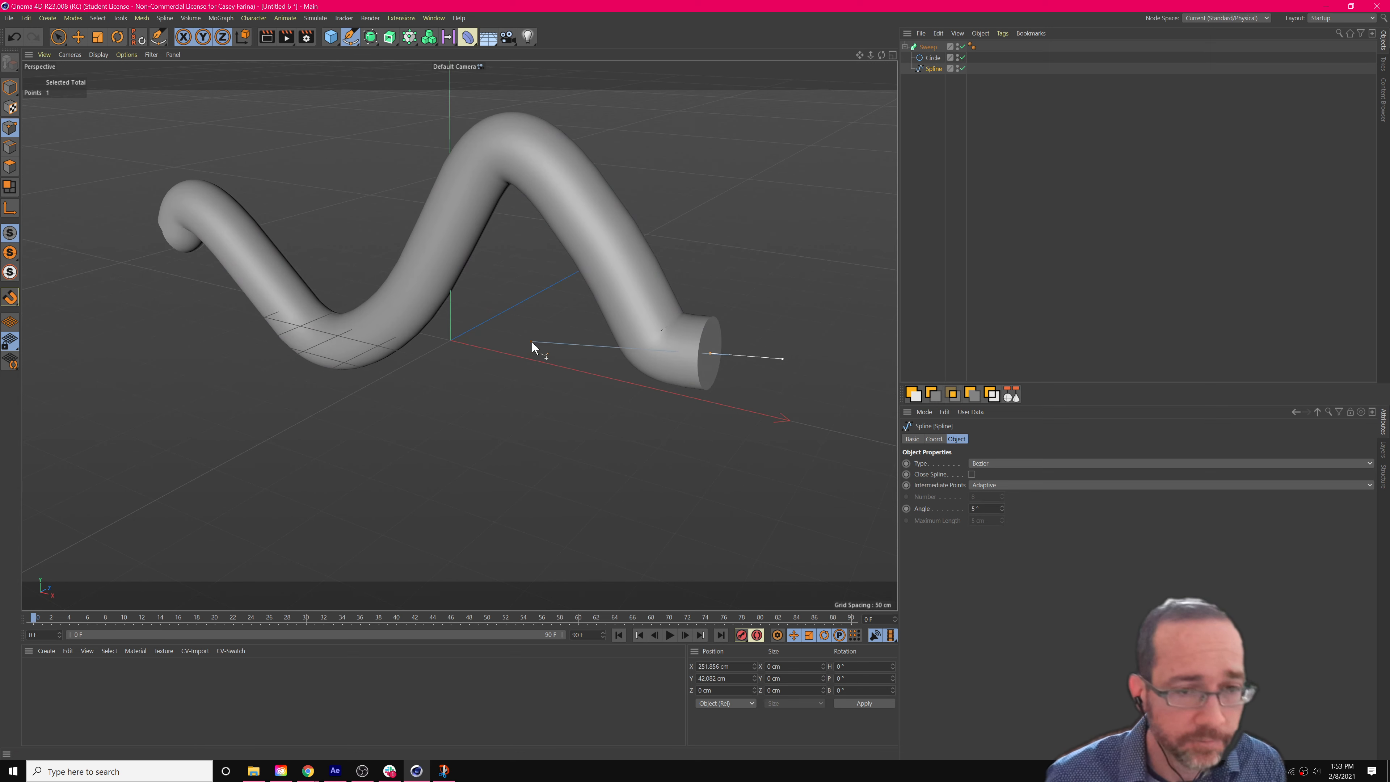
key(n)
key(b)
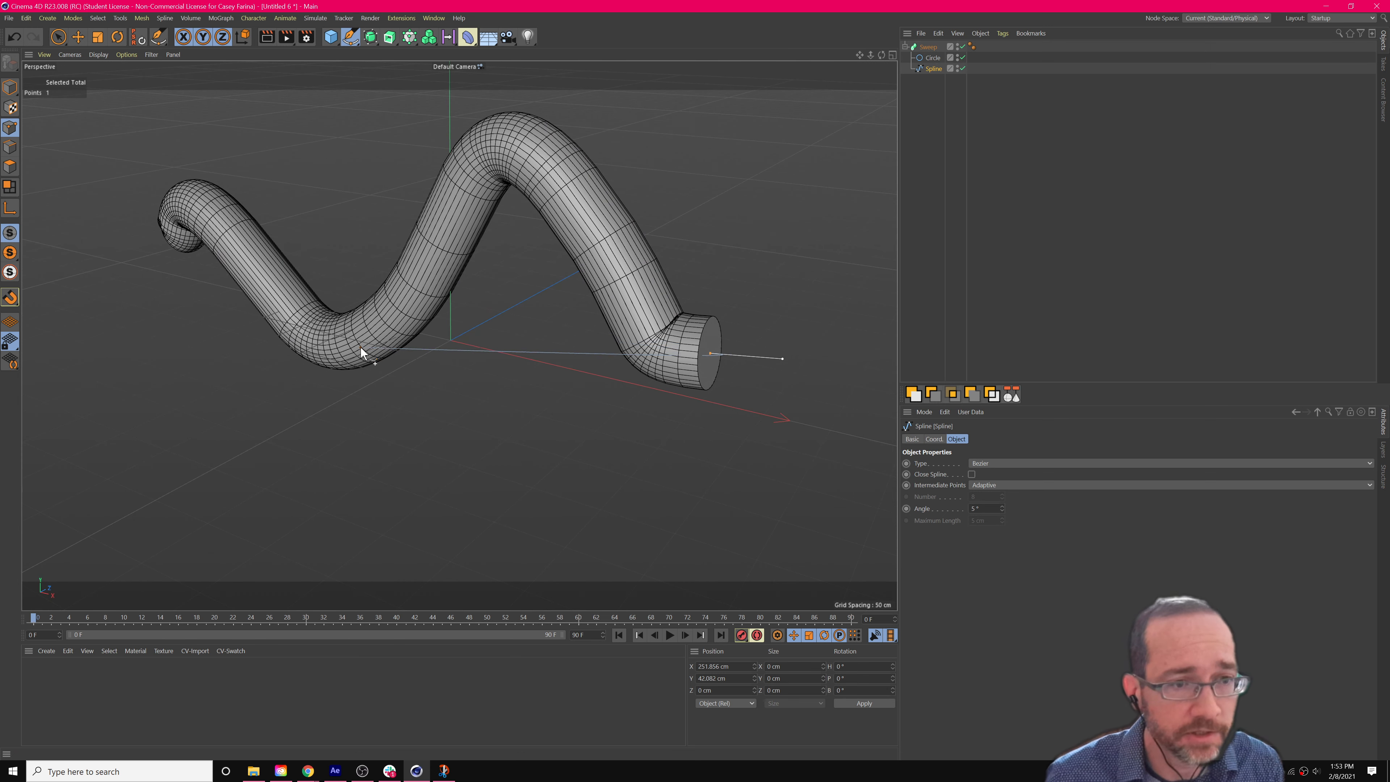
Examine the spacing of the mesh subdivisions along the tube's bends and straight sections.
alt+drag(399, 302, 306, 227)
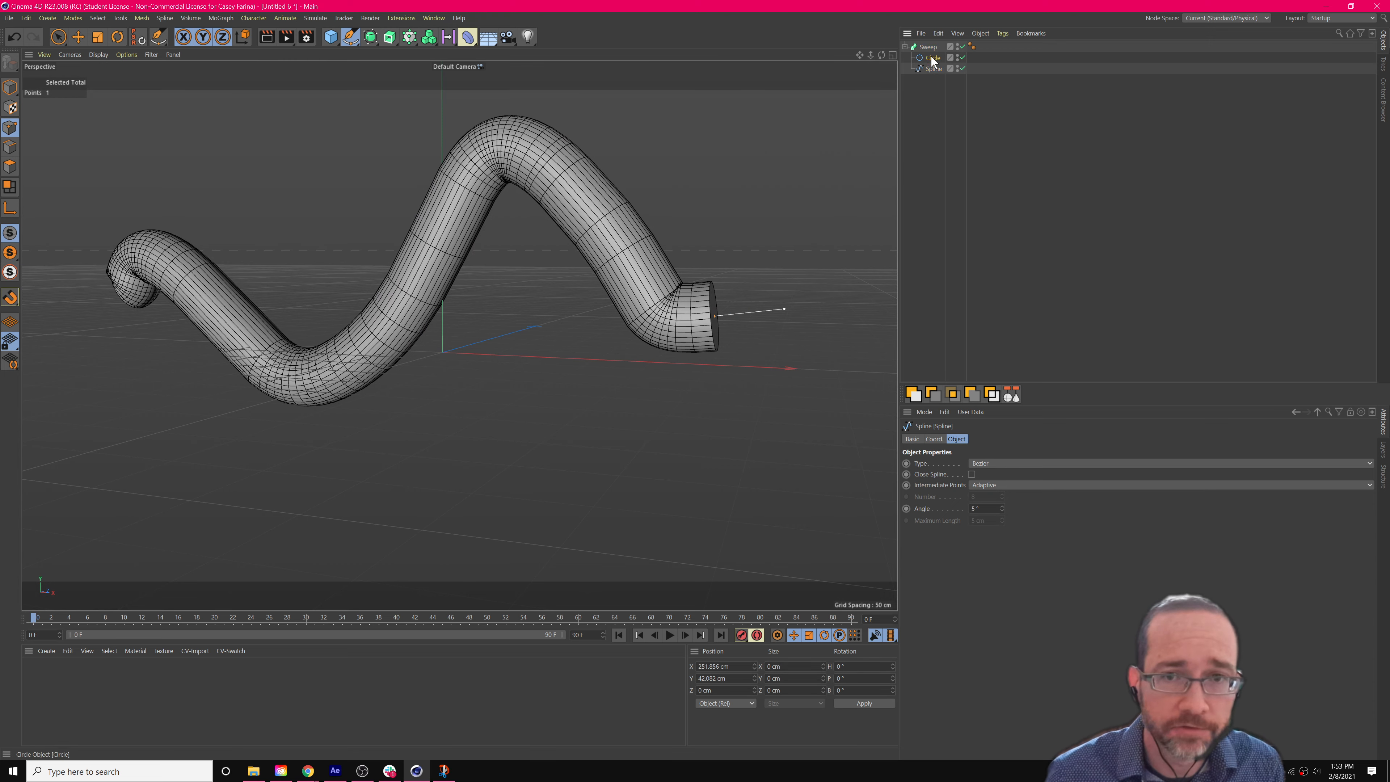
alt+drag(635, 321, 584, 223)
scroll(595, 135, up, 5)
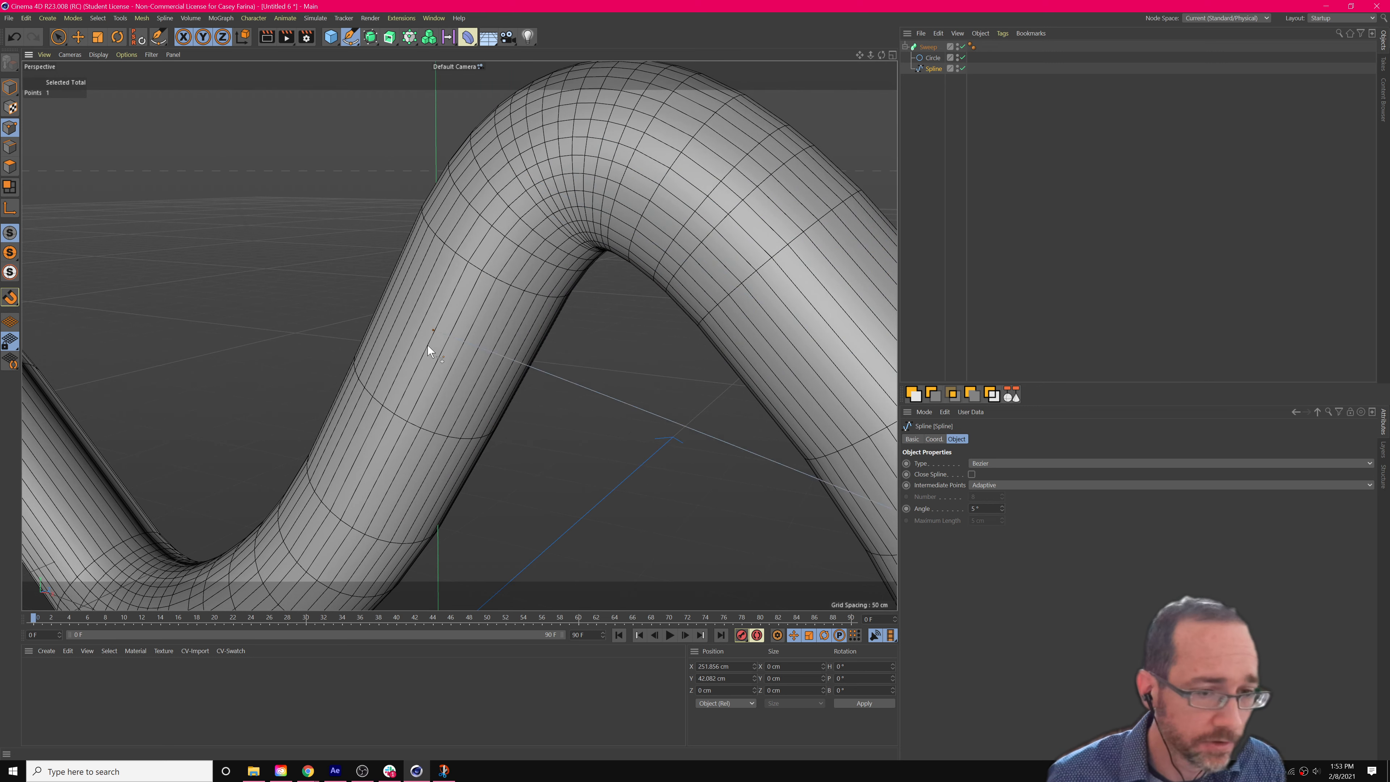
scroll(420, 409, down, 4)
alt+drag(437, 421, 484, 387)
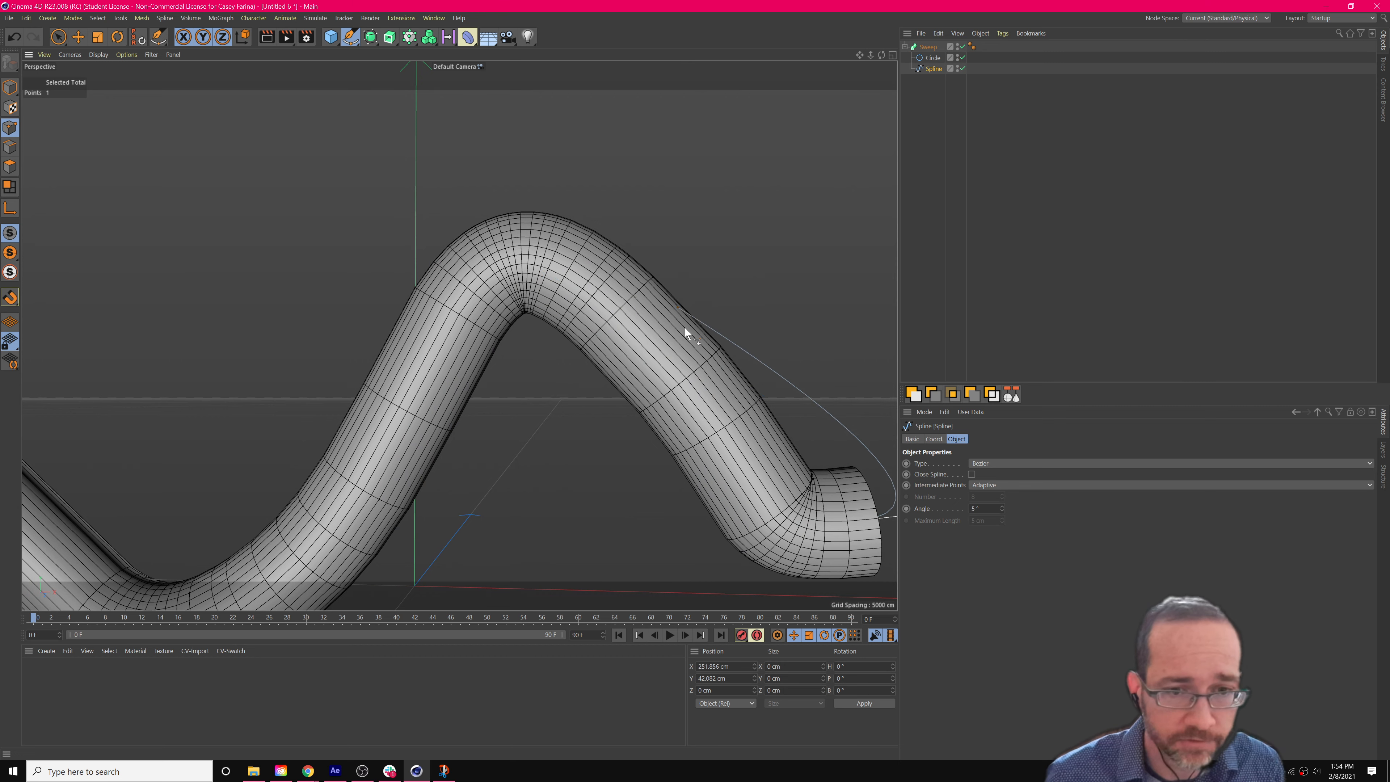
scroll(627, 361, down, 3)
scroll(535, 437, up, 3)
scroll(540, 432, down, 3)
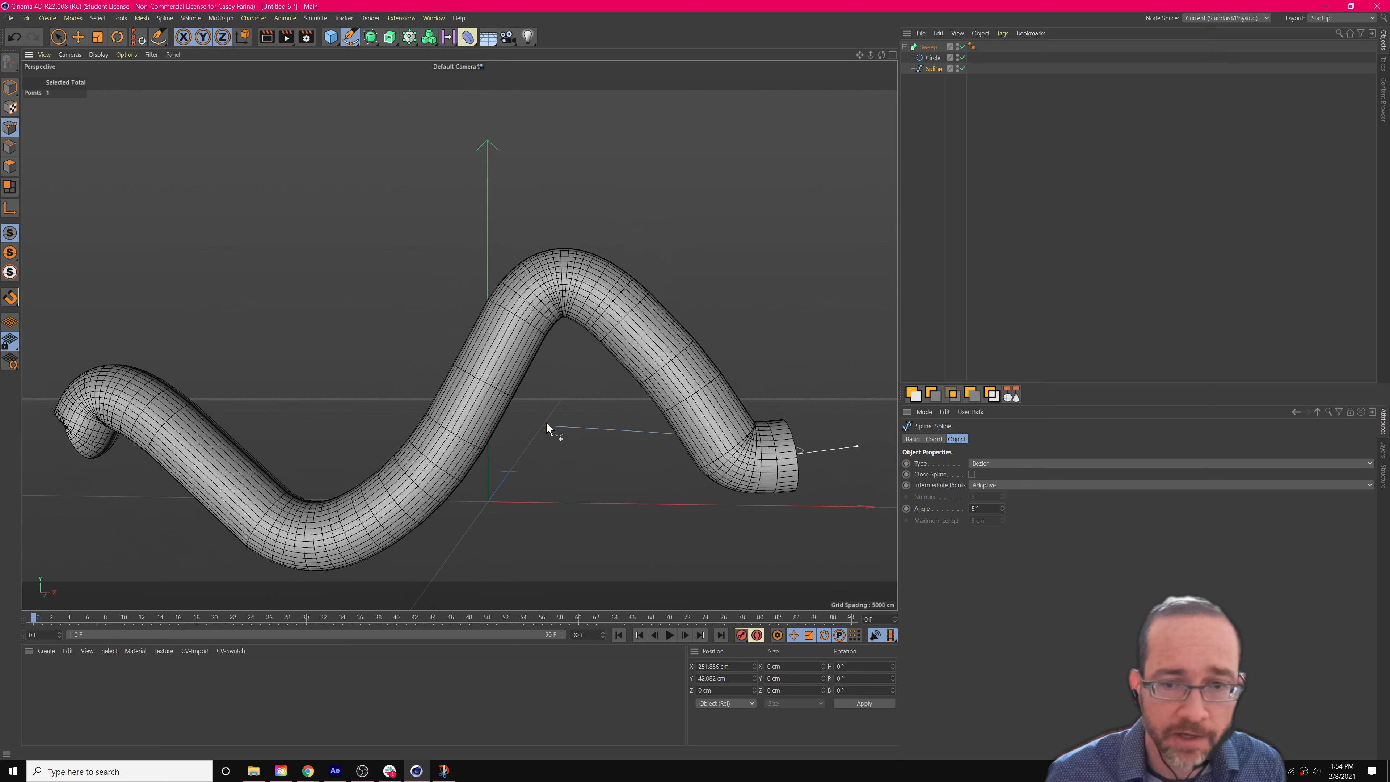
Set the path spline's intermediate points to Uniform.
click(927, 47)
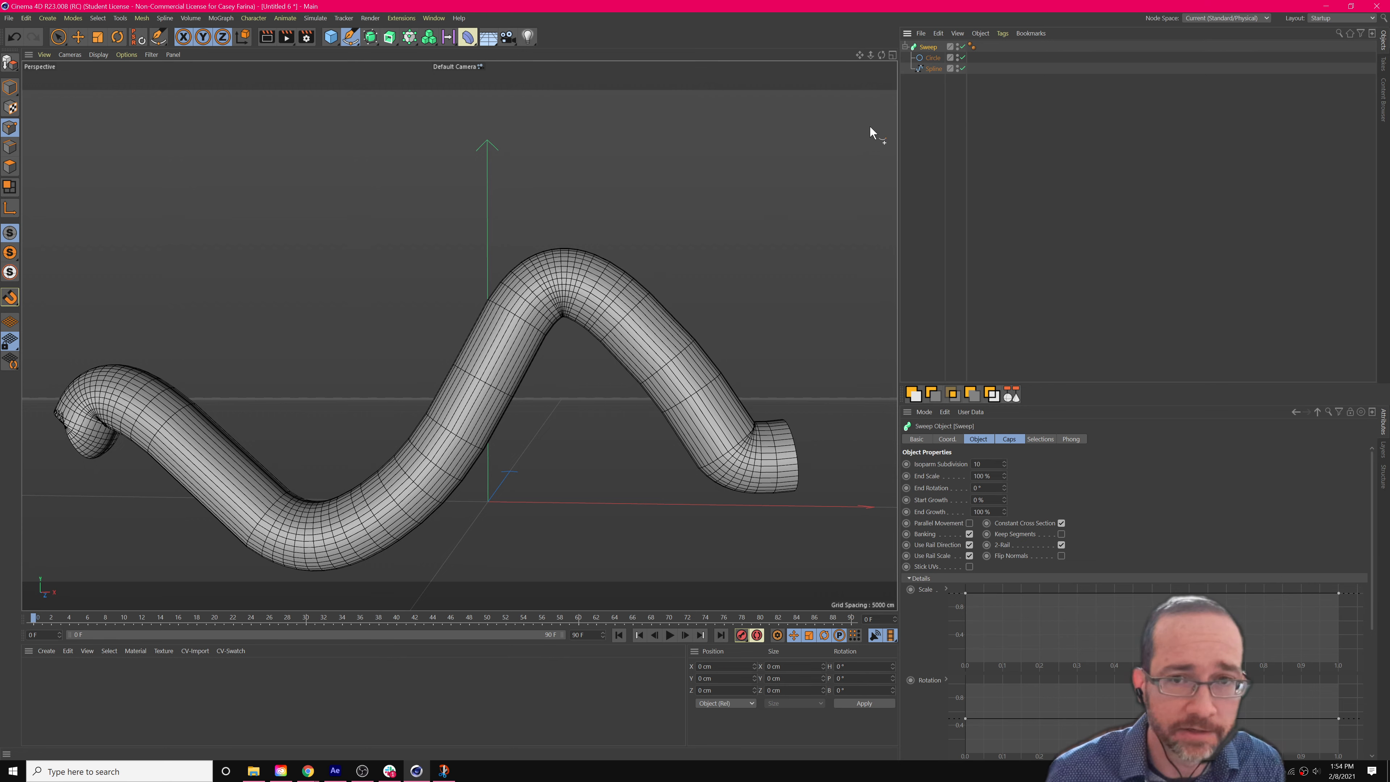
click(933, 68)
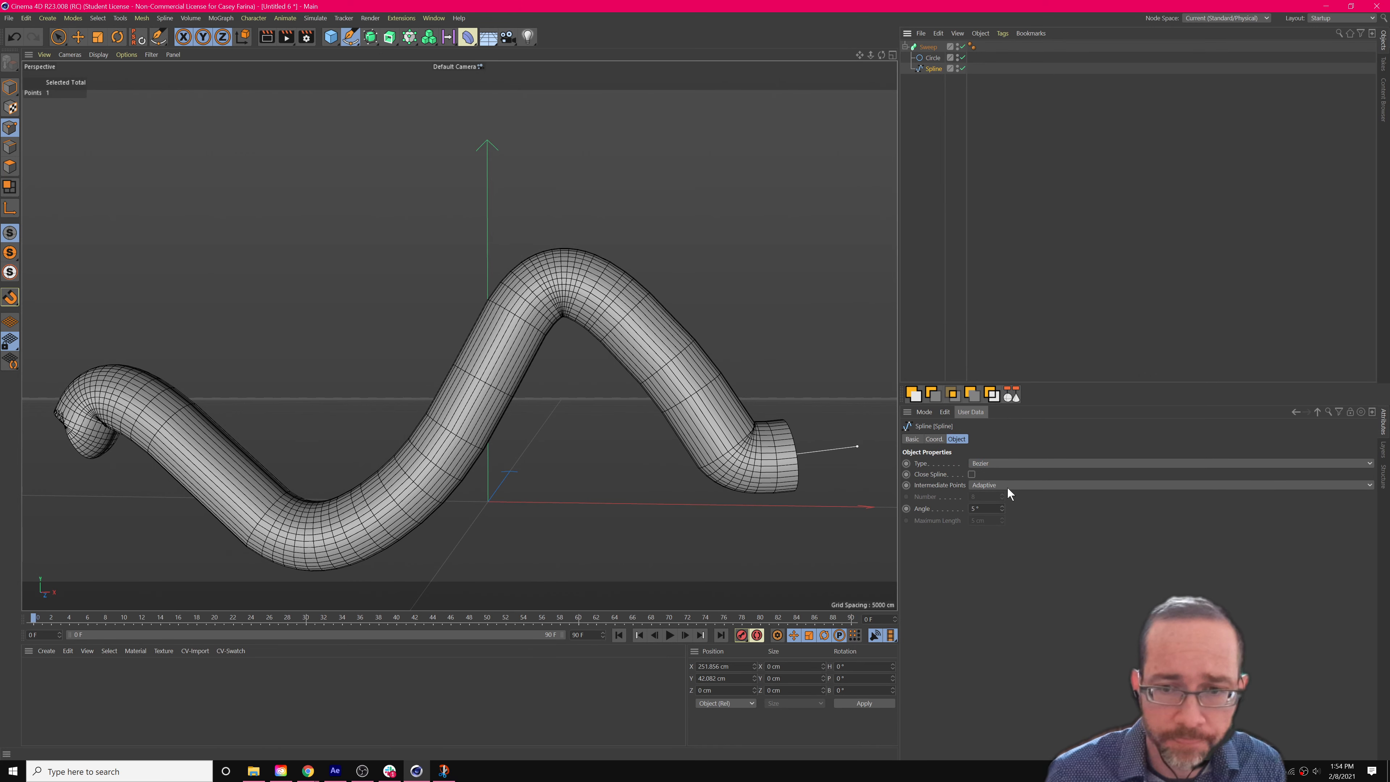
click(1107, 684)
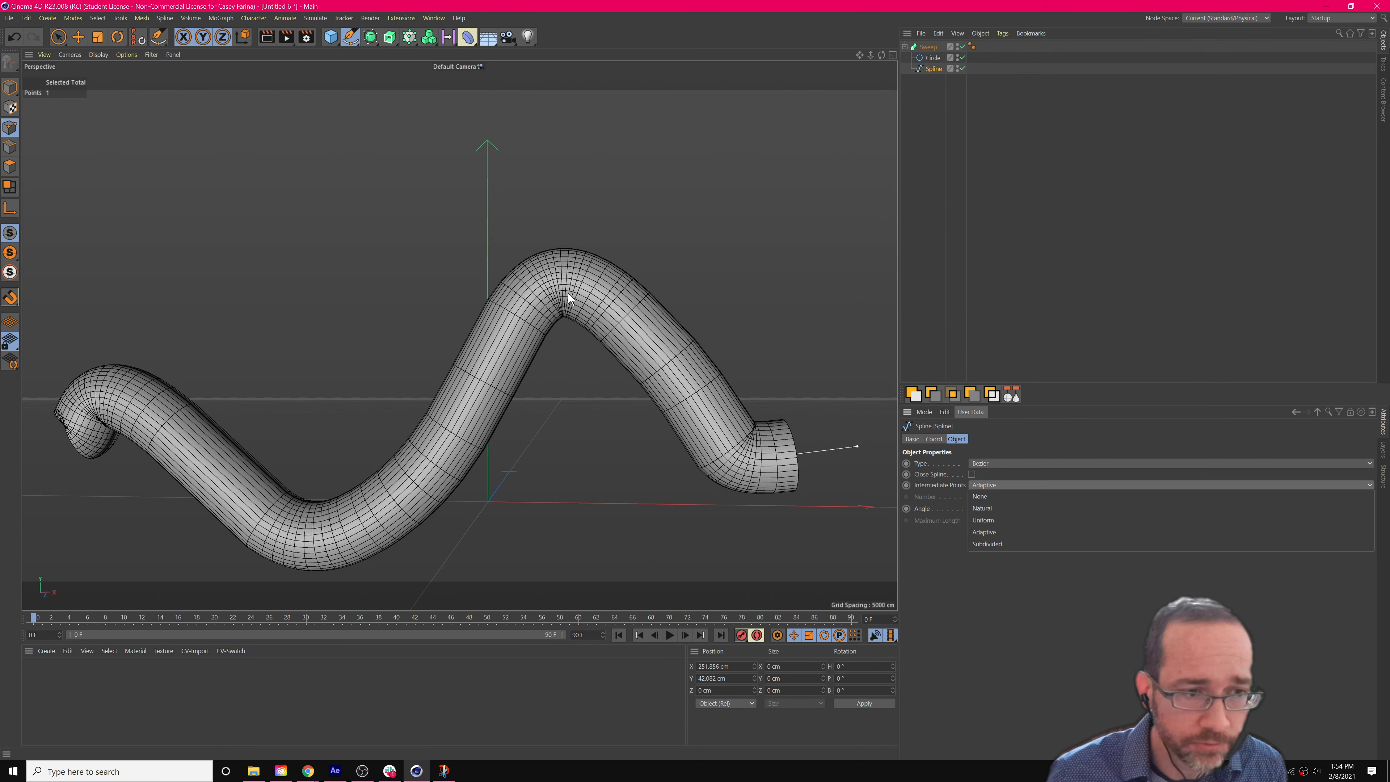
click(988, 523)
Examine the spacing of the subdivisions along the tube, close up at its upper bend.
alt+drag(599, 458, 530, 474)
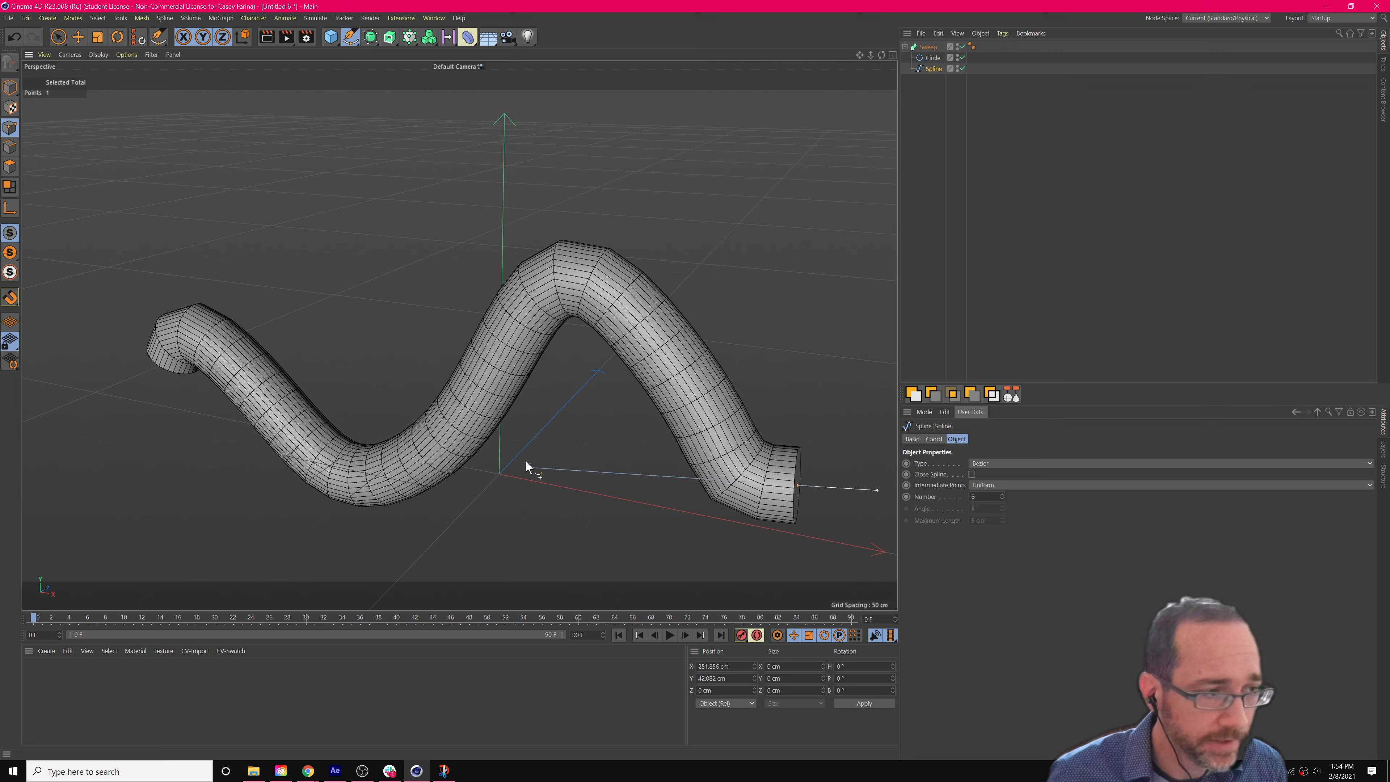
alt+drag(583, 339, 600, 322)
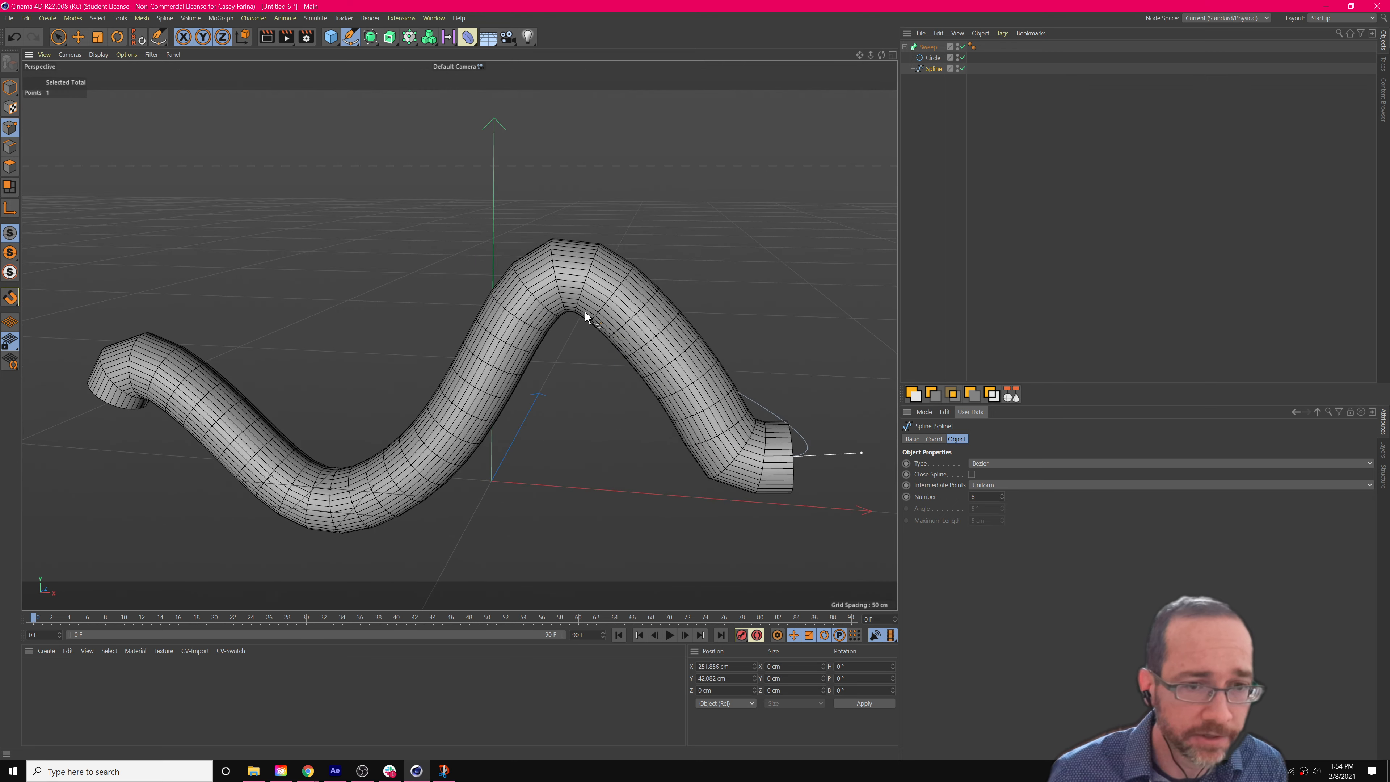
scroll(551, 263, up, 5)
scroll(558, 266, up, 2)
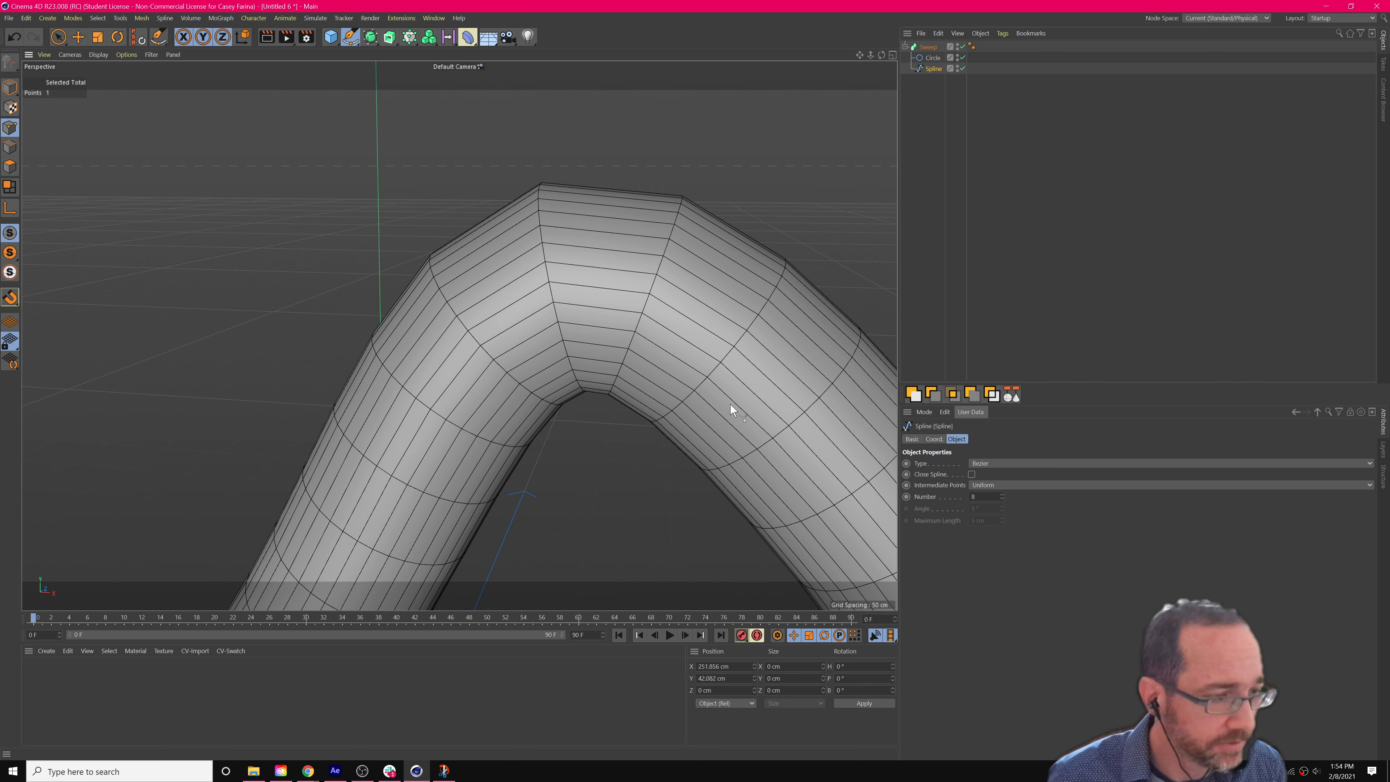
scroll(730, 404, down, 7)
scroll(730, 404, up, 6)
scroll(730, 404, down, 1)
scroll(729, 404, down, 2)
alt+middle_drag(679, 391, 634, 348)
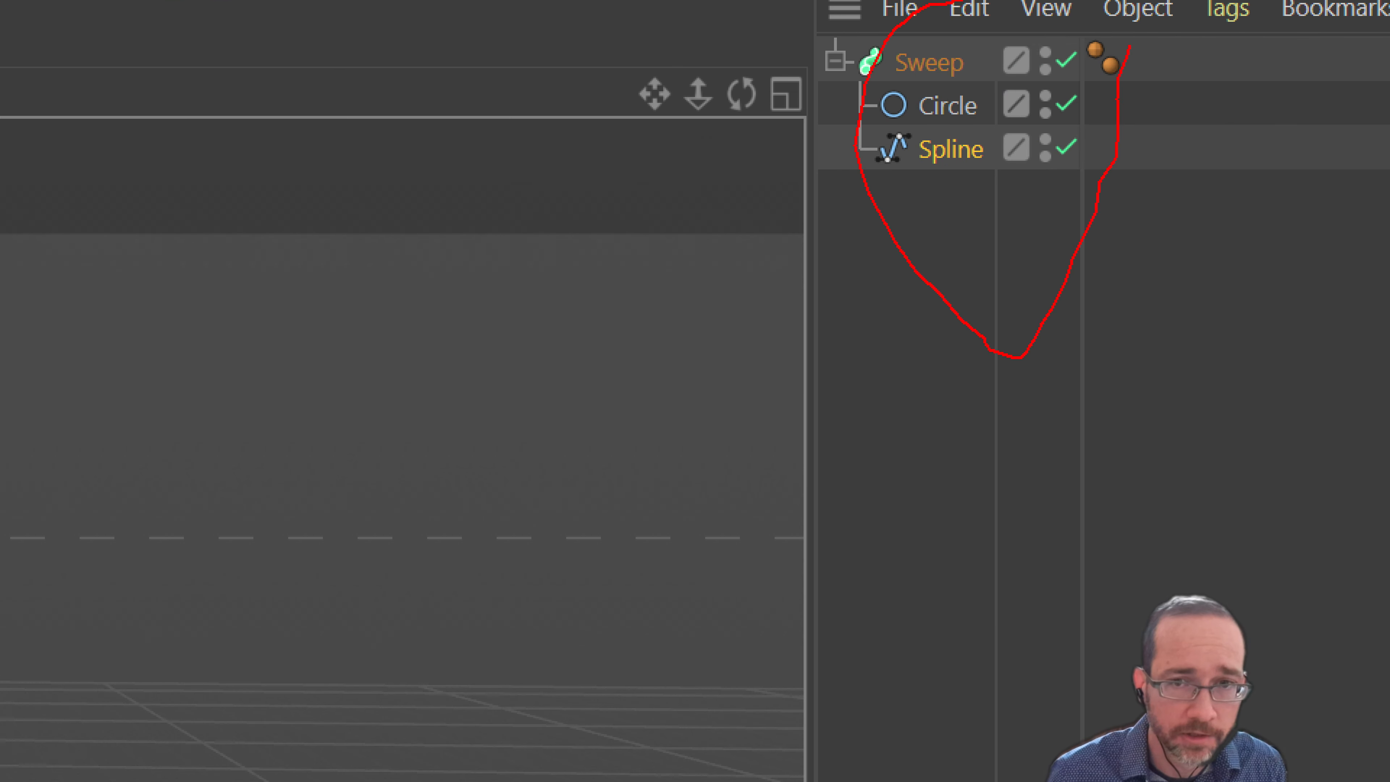
drag(1130, 47, 879, 171)
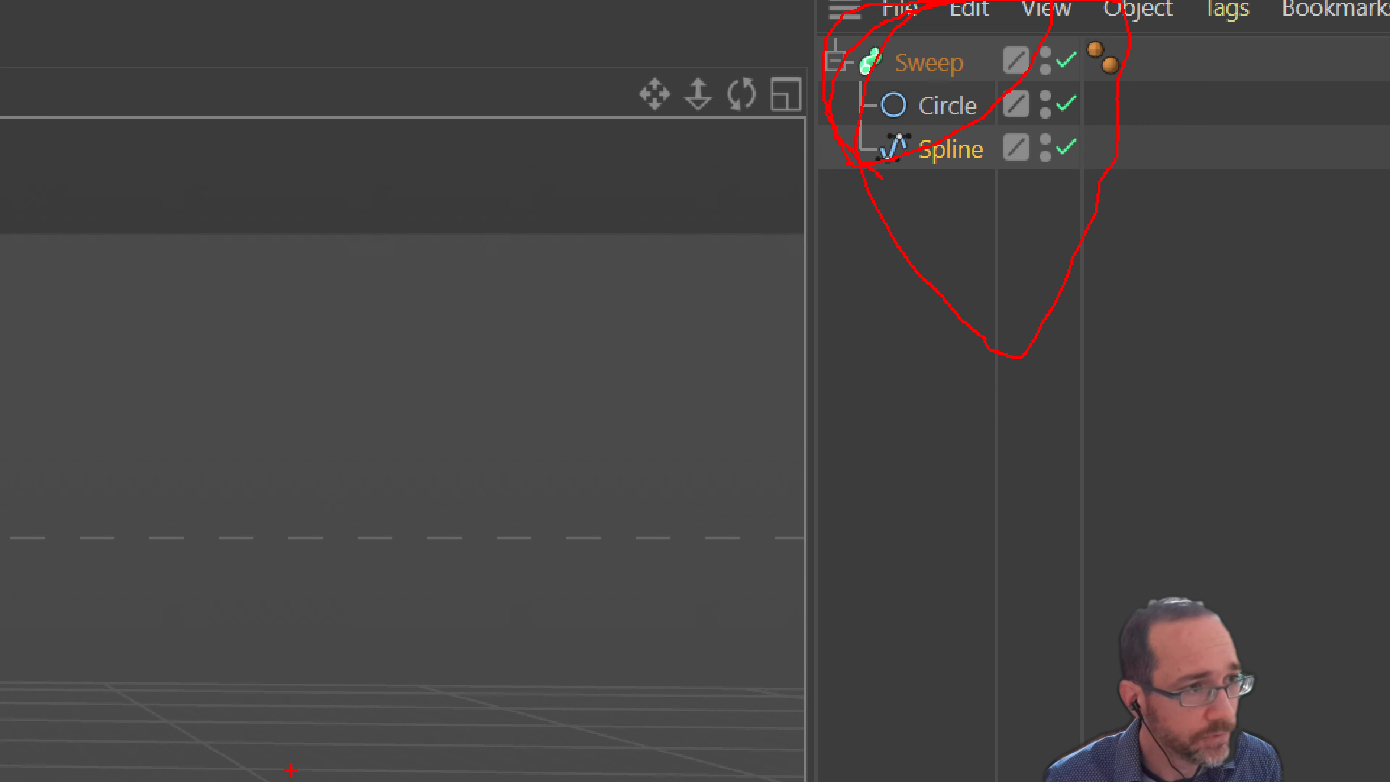
key(Escape)
scroll(522, 344, down, 4)
scroll(522, 344, down, 8)
scroll(522, 344, up, 6)
scroll(521, 344, down, 2)
Taper the Sweep with its Scale curve, lowering the start point to about 0.3 and the end point to about 0.7.
click(928, 47)
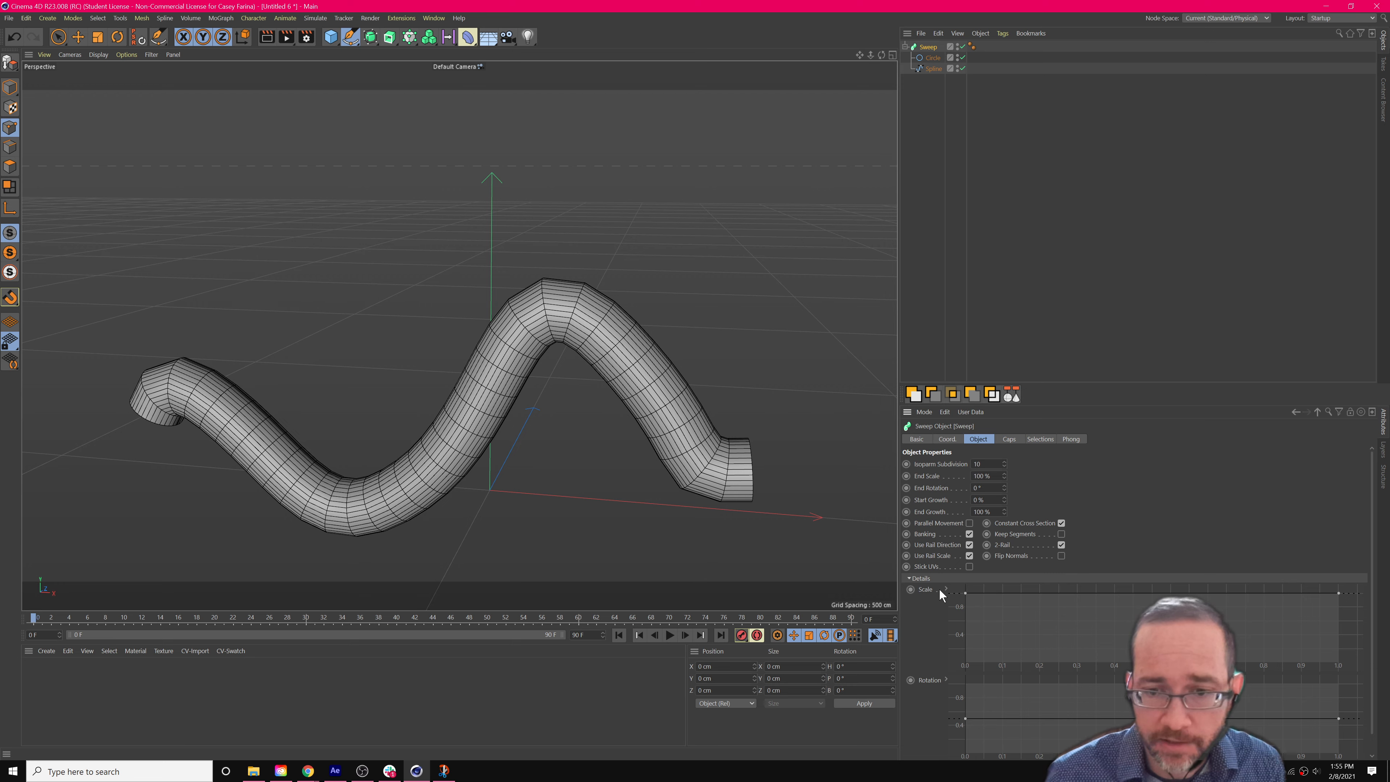
click(913, 577)
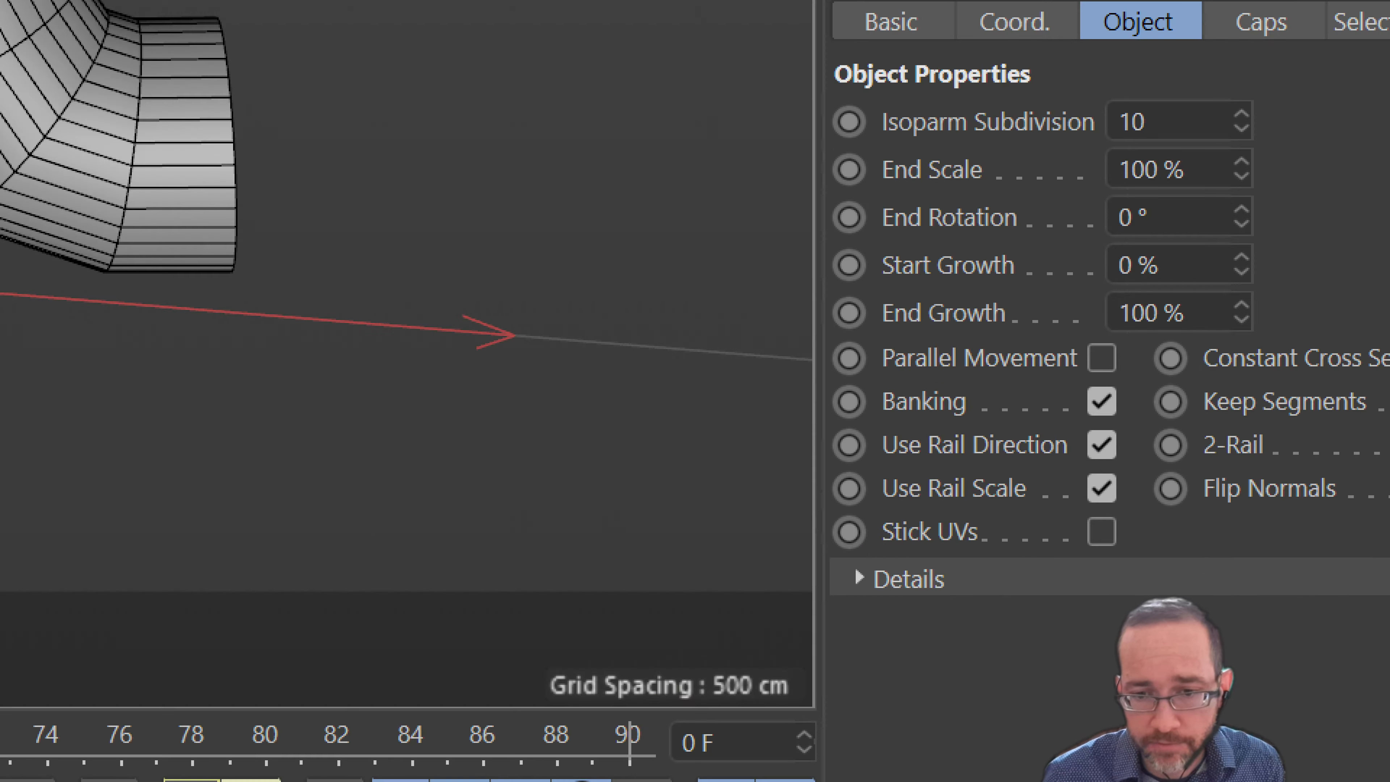
drag(910, 571, 898, 575)
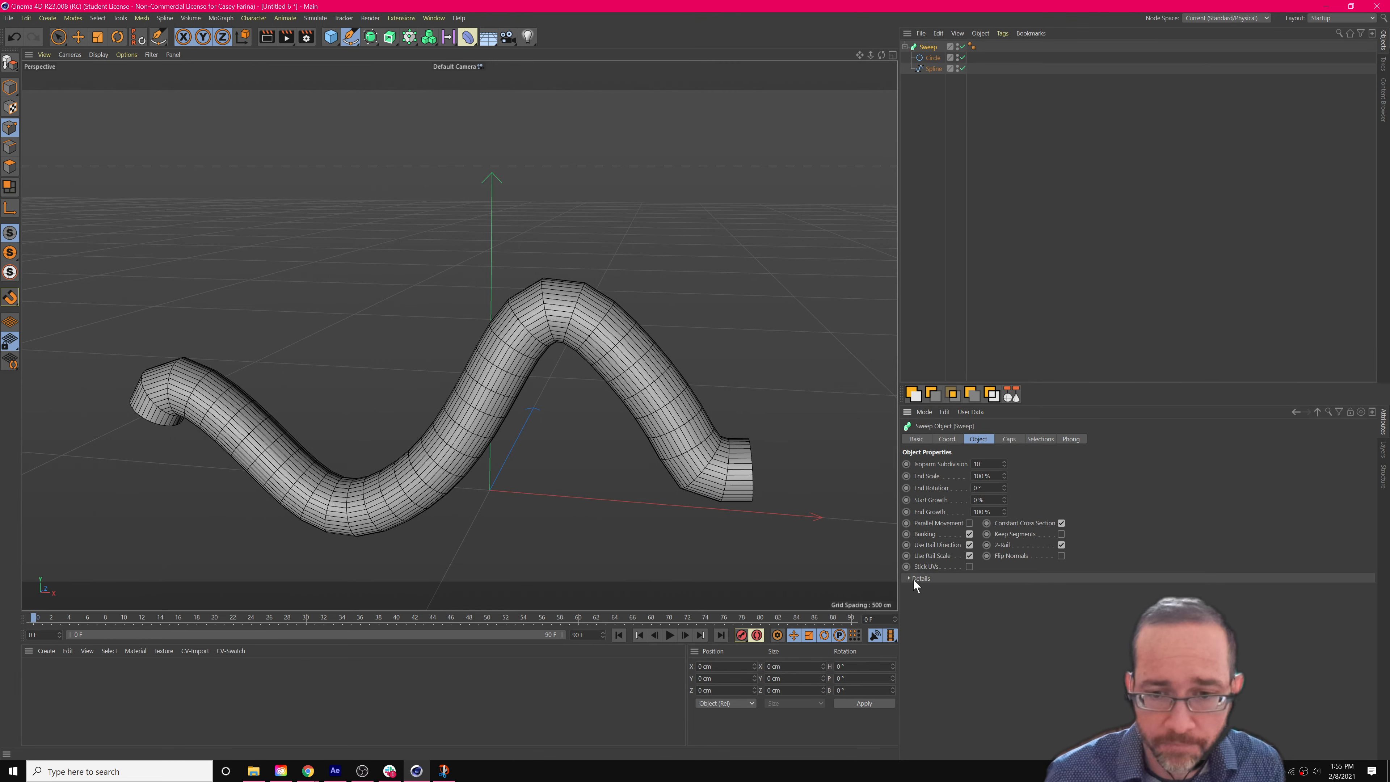
click(880, 583)
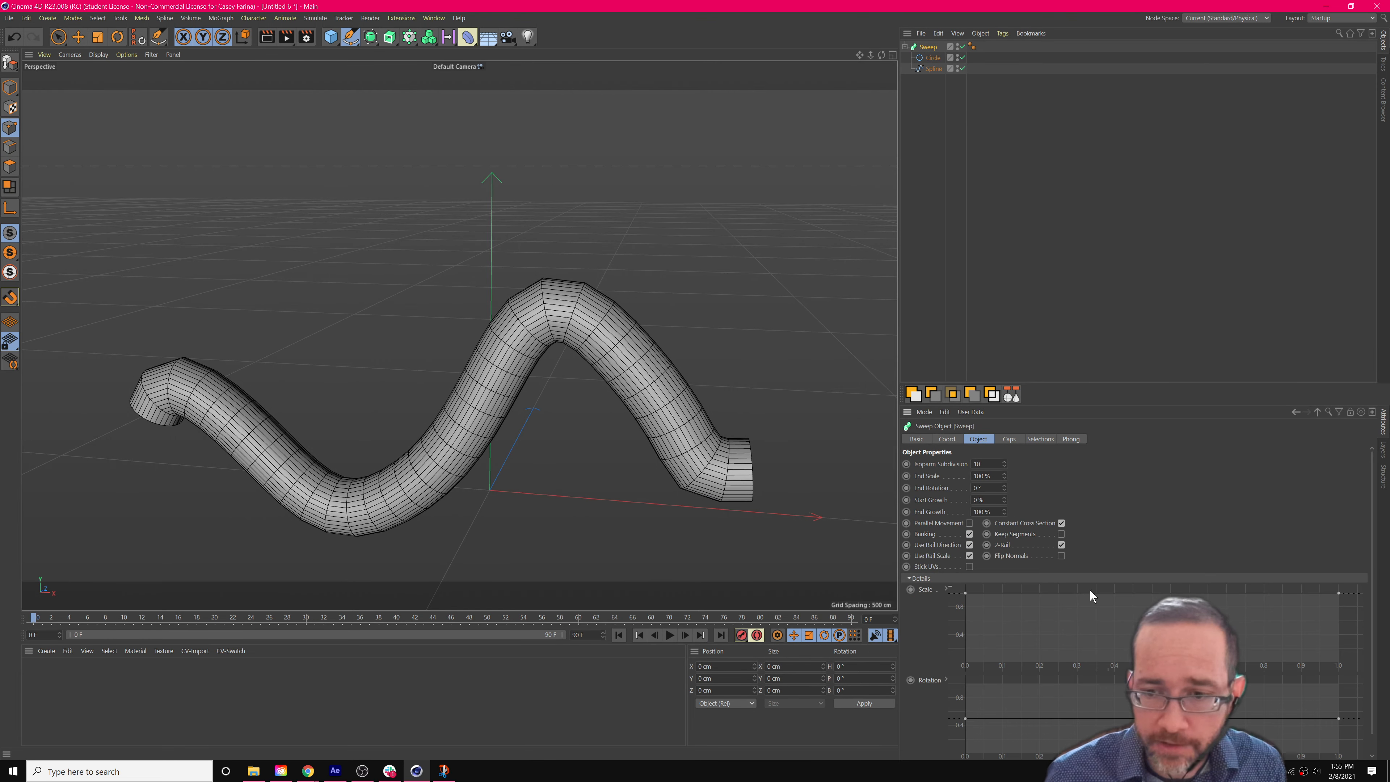
click(965, 594)
drag(965, 594, 959, 642)
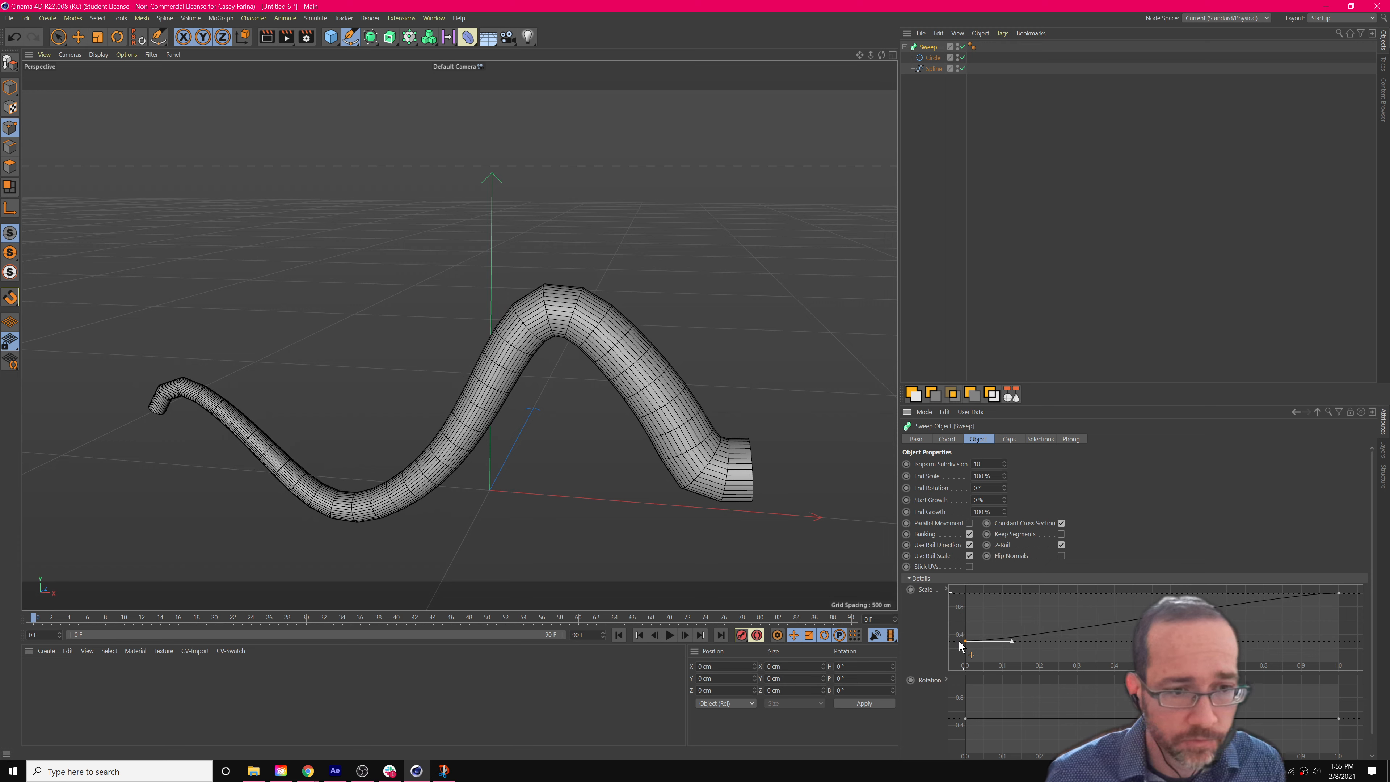
click(1338, 593)
mouse_move(1337, 596)
mouse_down()
mouse_move(1344, 655)
mouse_move(1341, 554)
mouse_move(1338, 613)
mouse_up()
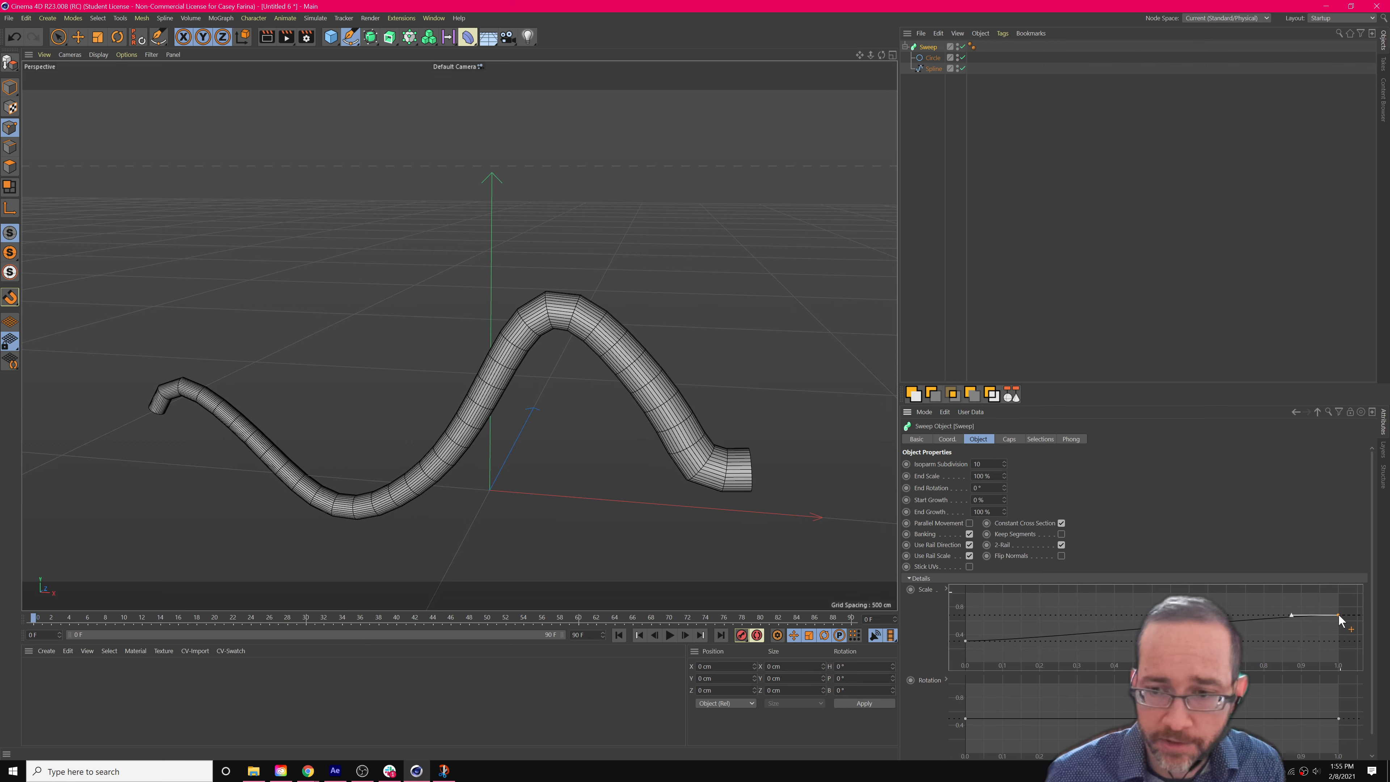
Add two points to the Sweep's Scale curve at about 0.2 and 0.33, raising the second to full scale for a bulge.
ctrl+click(1040, 637)
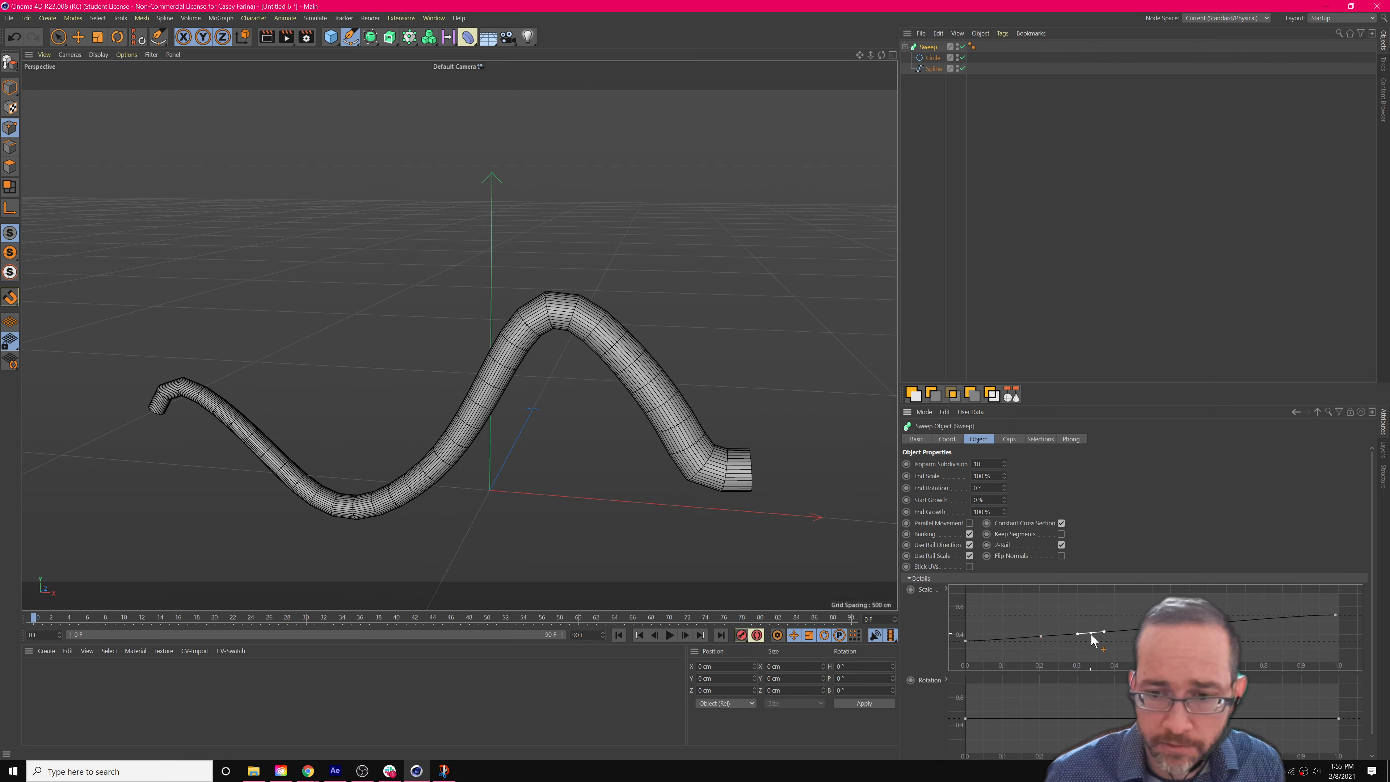
ctrl+click(1086, 635)
drag(1086, 635, 1086, 593)
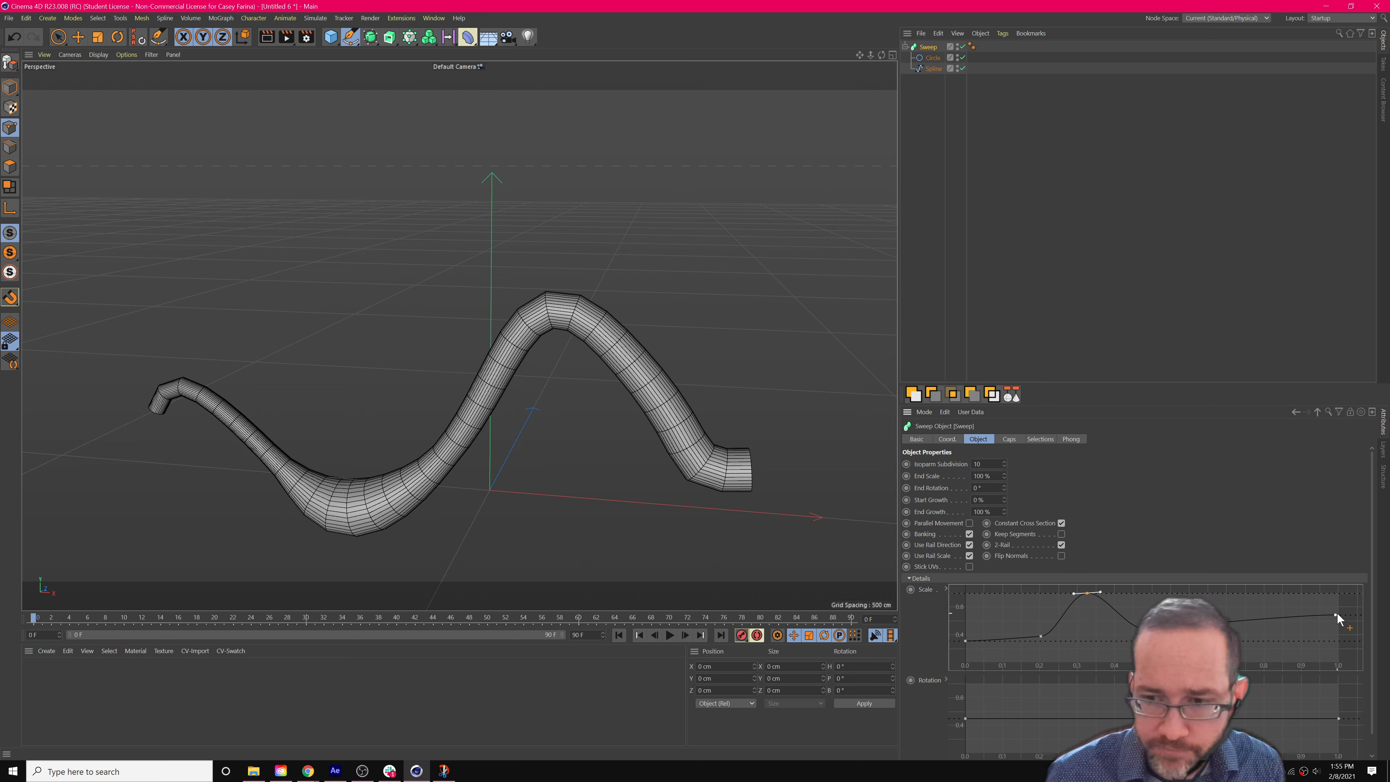
drag(1336, 614, 1338, 611)
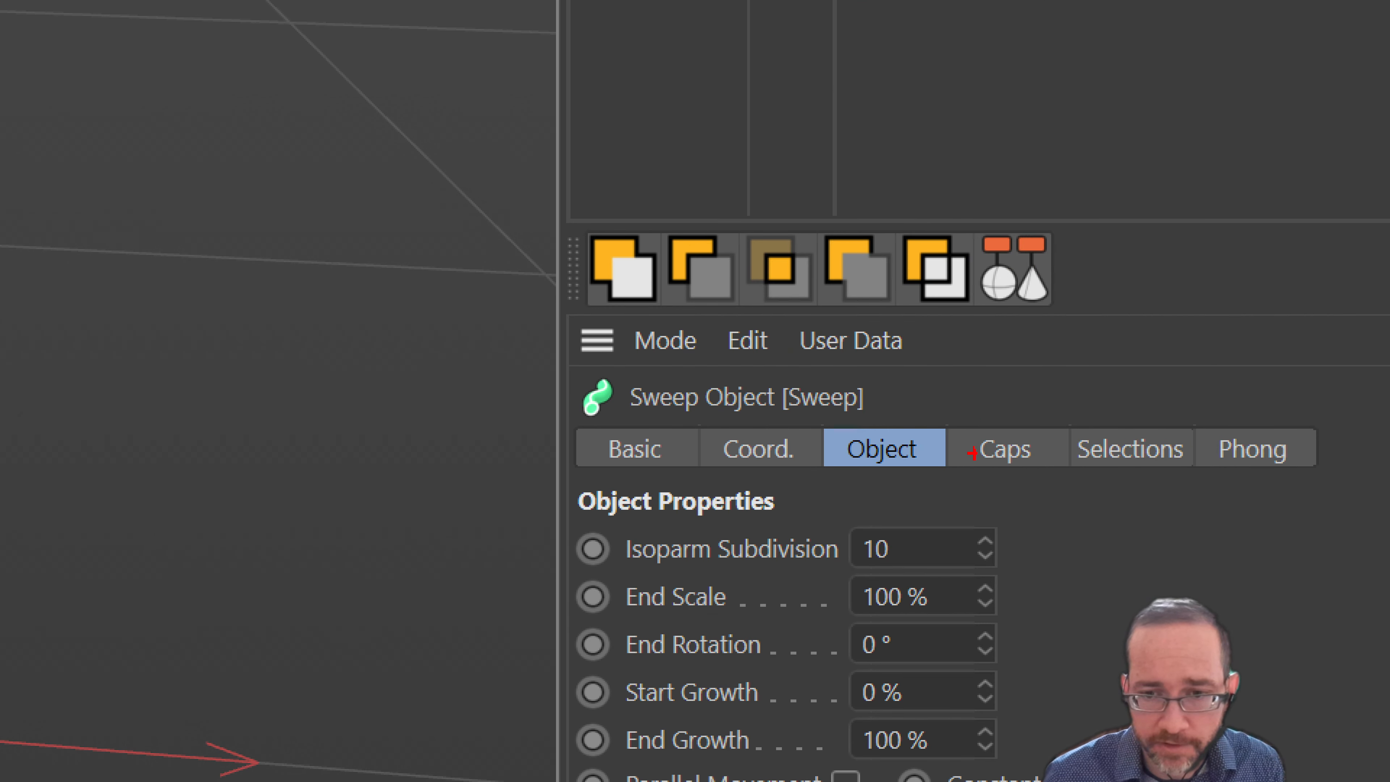
Round the Sweep's end caps with a bevel size of 7.55 cm.
drag(979, 434, 1048, 516)
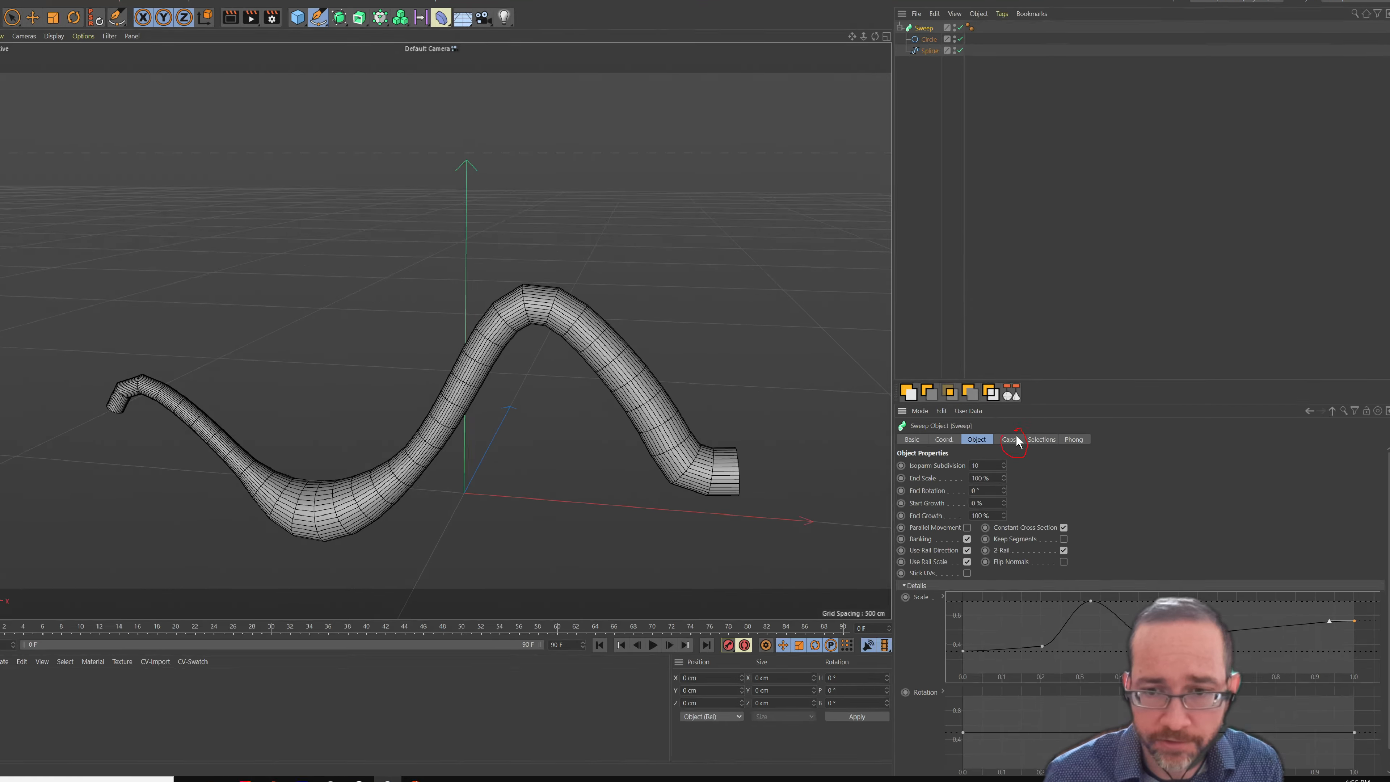
click(1013, 448)
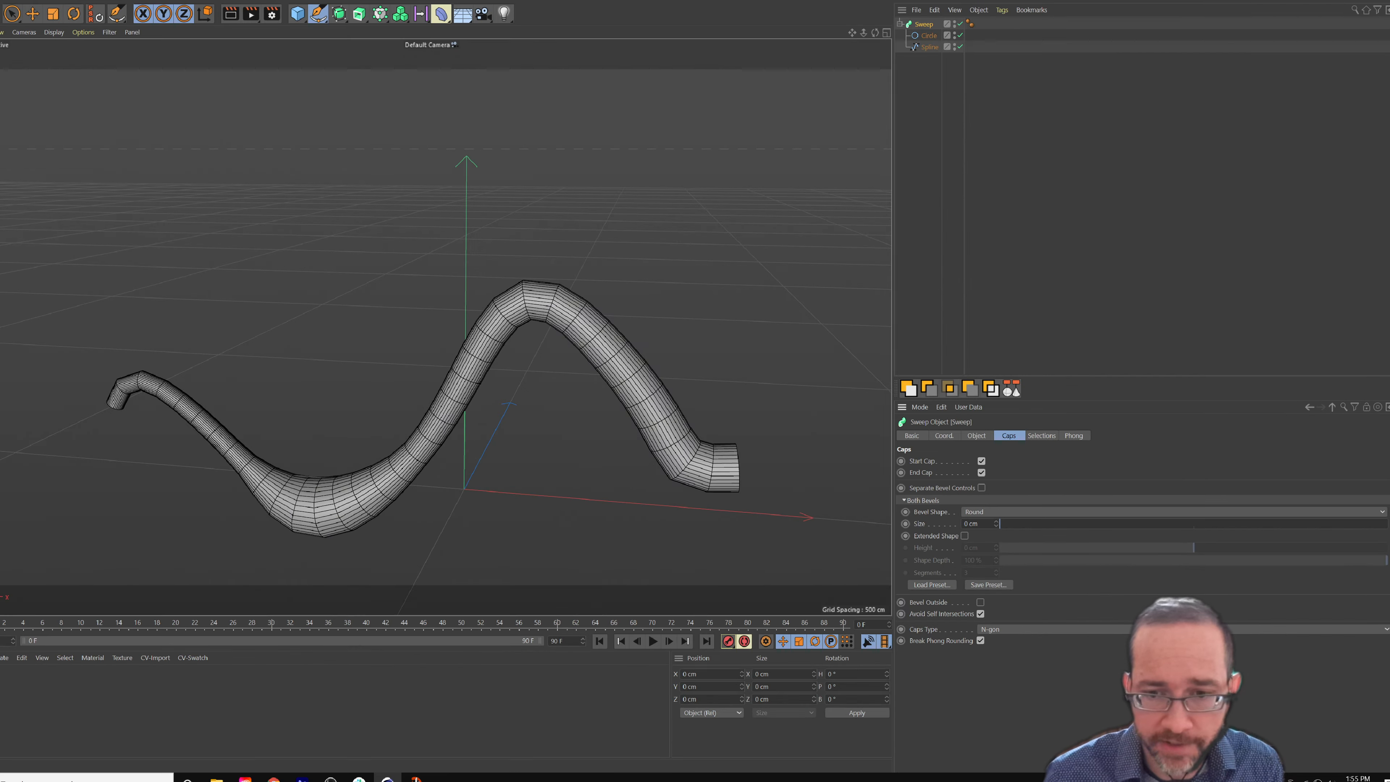
drag(1002, 524, 1026, 516)
alt+drag(807, 469, 738, 471)
scroll(738, 471, up, 5)
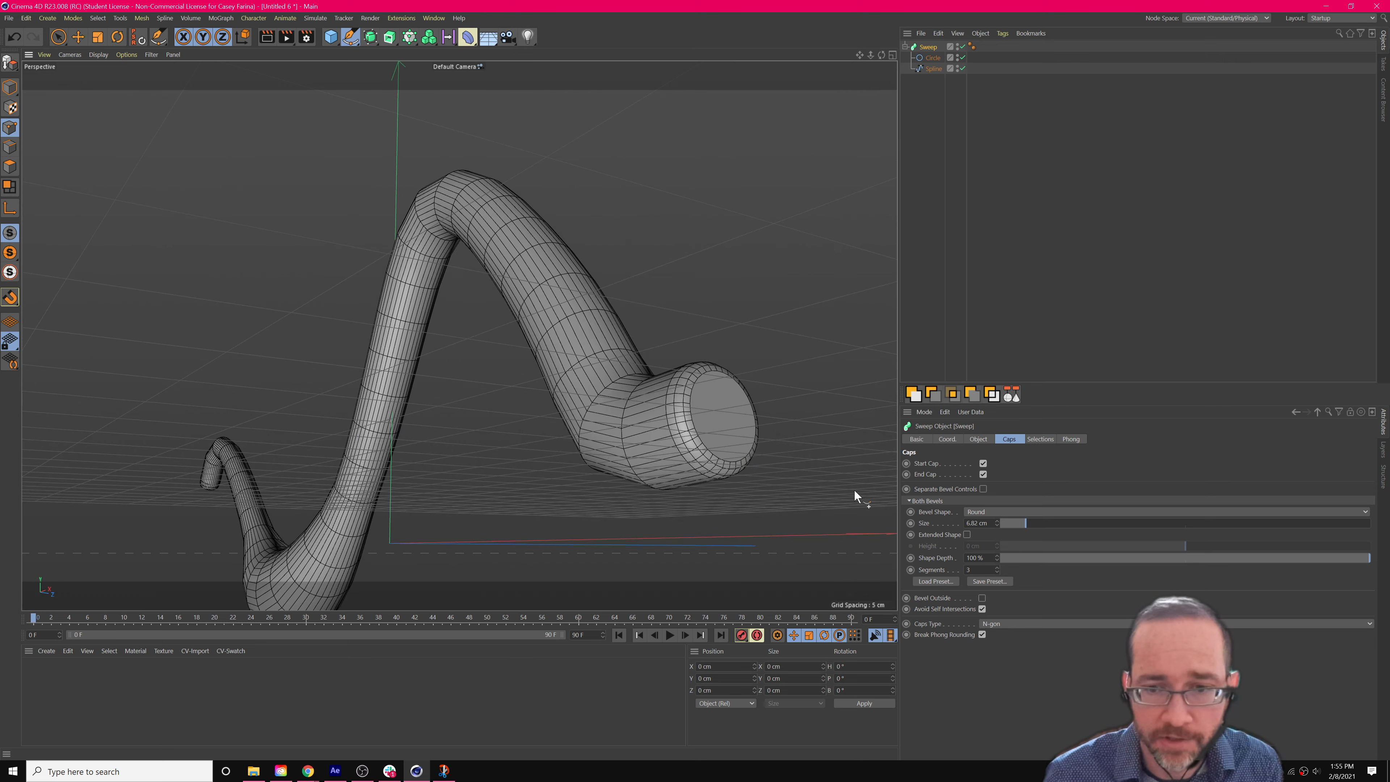
mouse_move(1027, 524)
mouse_down()
mouse_move(1144, 521)
mouse_move(1030, 525)
mouse_move(1112, 525)
mouse_move(1028, 538)
mouse_up()
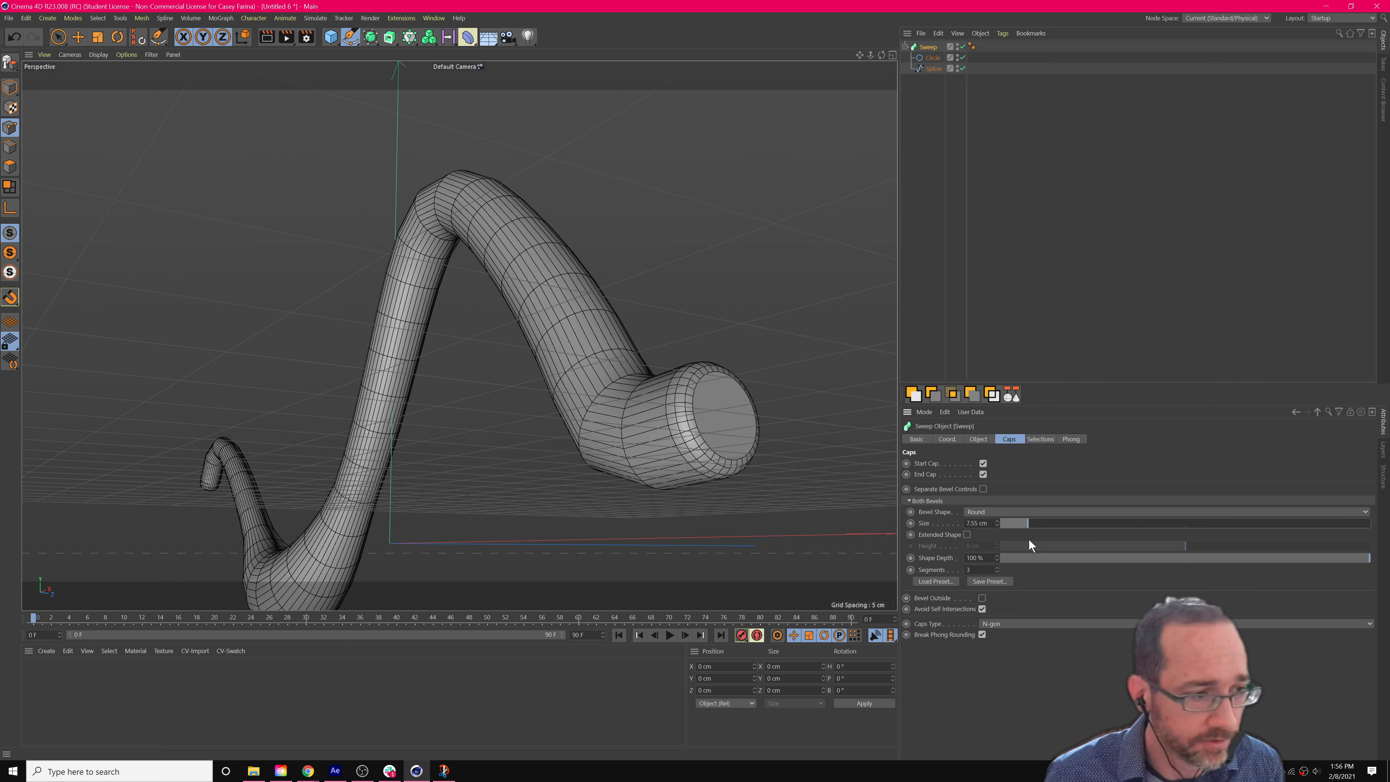
mouse_move(555, 403)
alt+mouse_down()
mouse_move(588, 417)
mouse_move(587, 456)
mouse_move(565, 421)
alt+mouse_up()
alt+middle_drag(564, 420, 840, 418)
scroll(494, 365, down, 5)
alt+drag(305, 373, 403, 374)
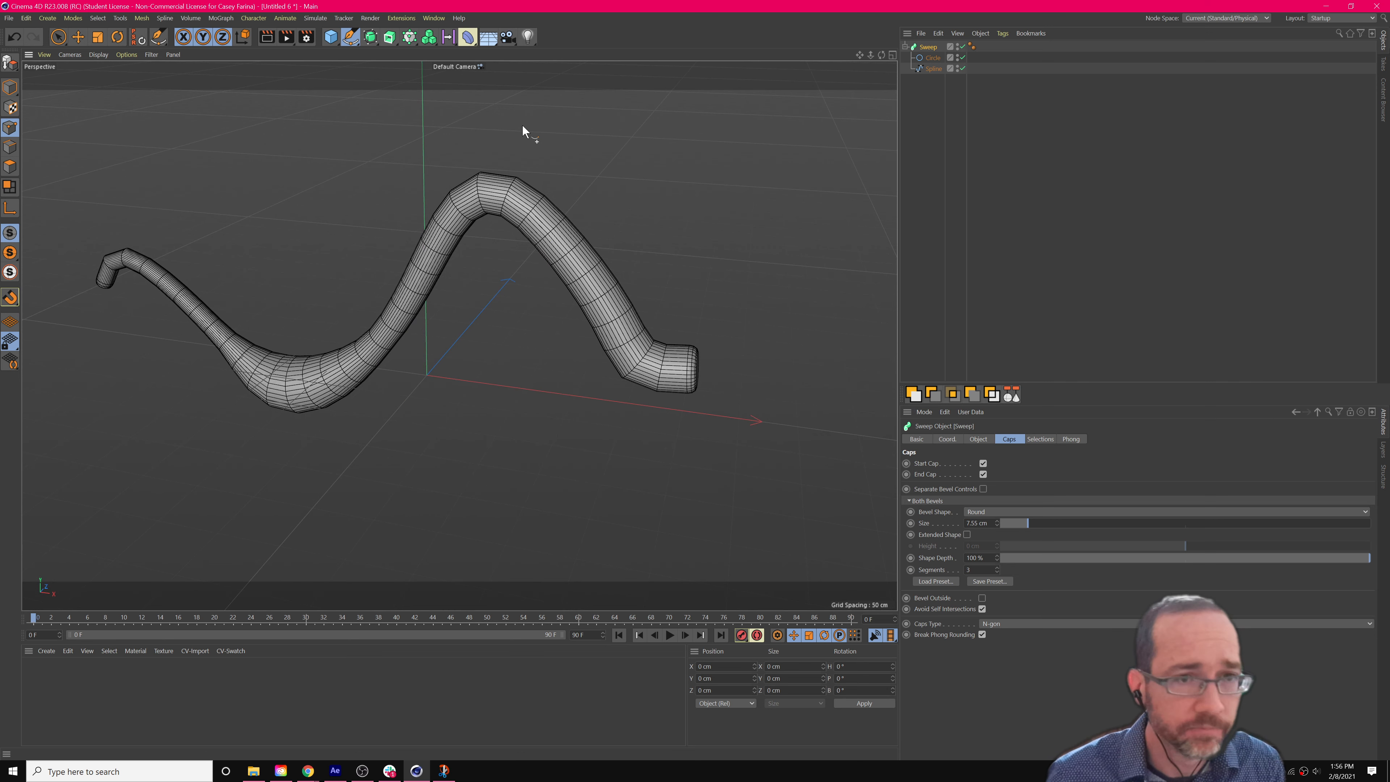
Switch to the open Eyeball Monster.c4d project and clear the object selection.
click(458, 18)
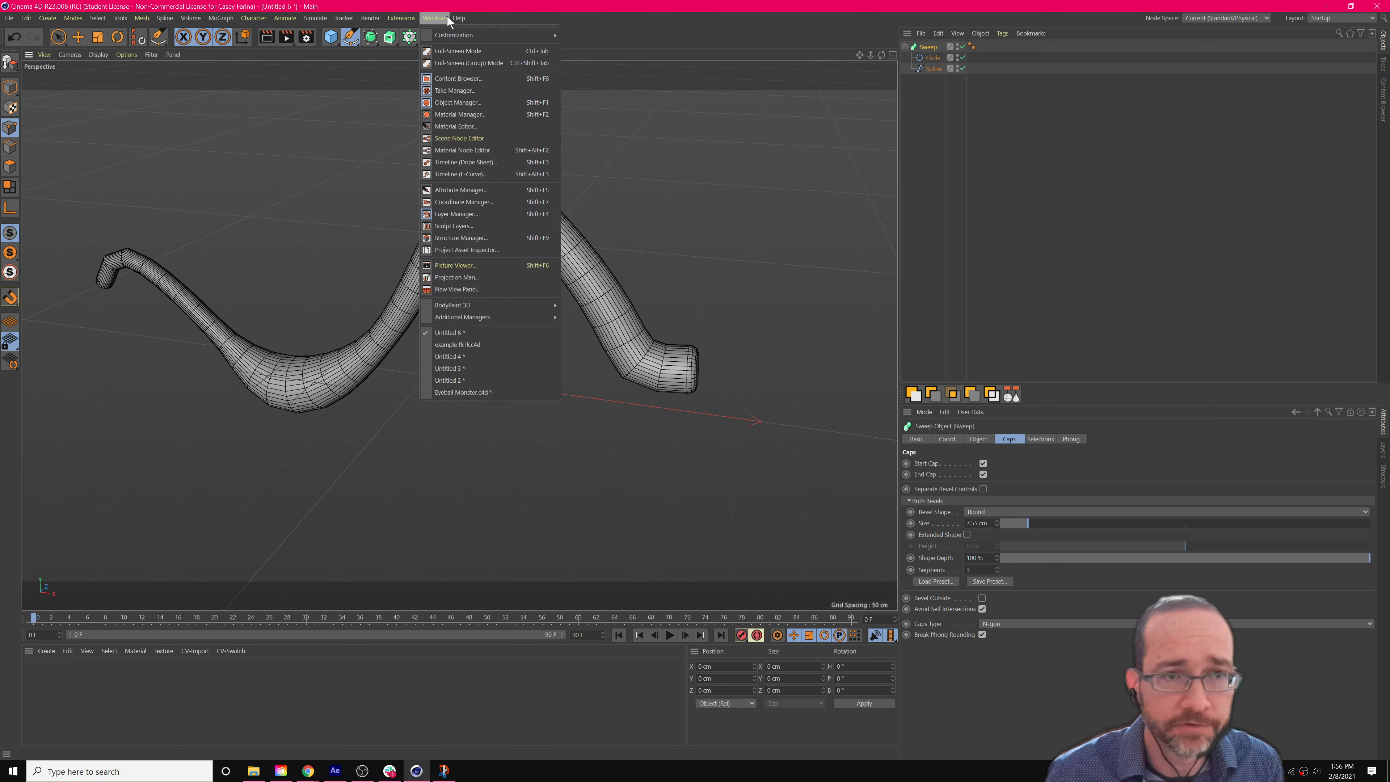
click(434, 18)
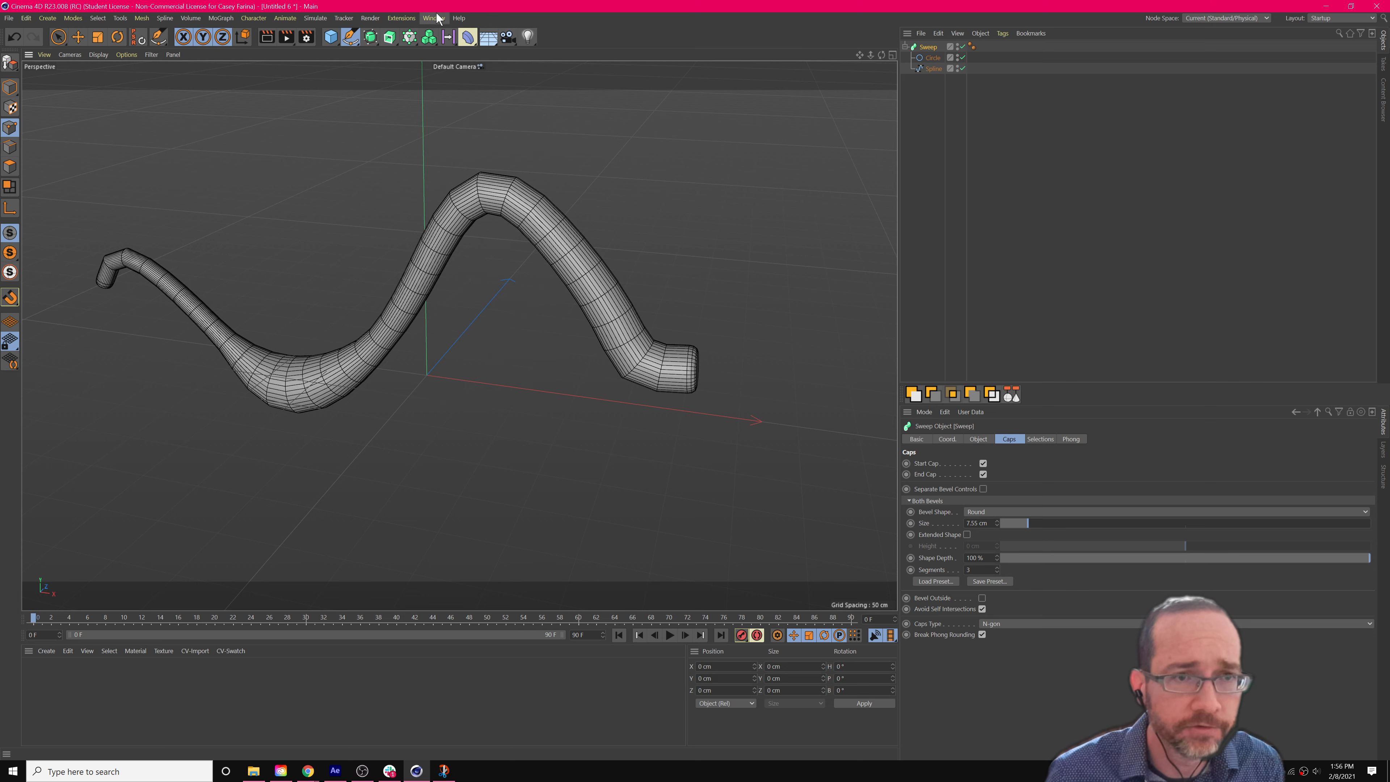
click(435, 18)
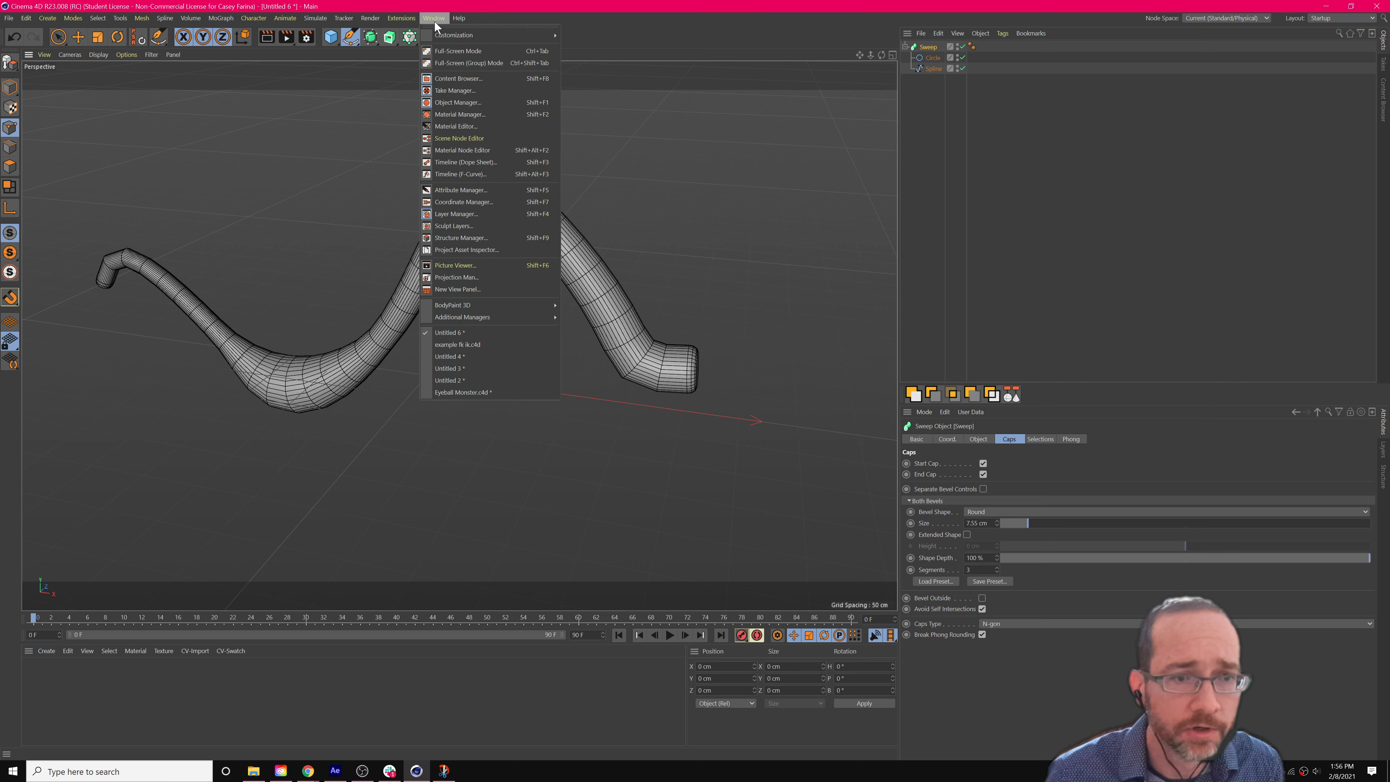
click(486, 393)
mouse_move(753, 368)
alt+mouse_down()
mouse_move(790, 384)
mouse_move(713, 345)
mouse_move(752, 366)
alt+mouse_up()
alt+drag(654, 389, 612, 432)
click(940, 266)
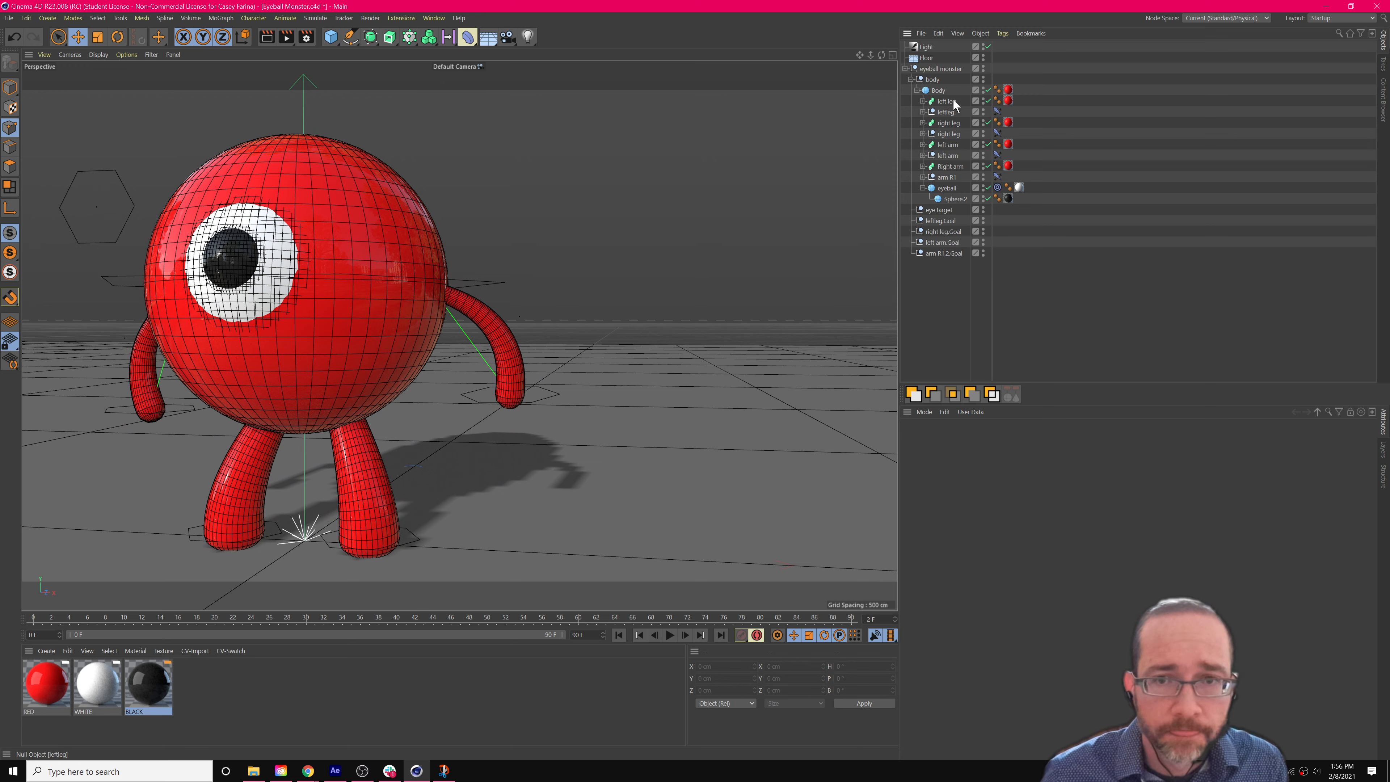
Hide the monster's Right arm sweep and its arm R1 rig.
alt+drag(698, 257, 775, 219)
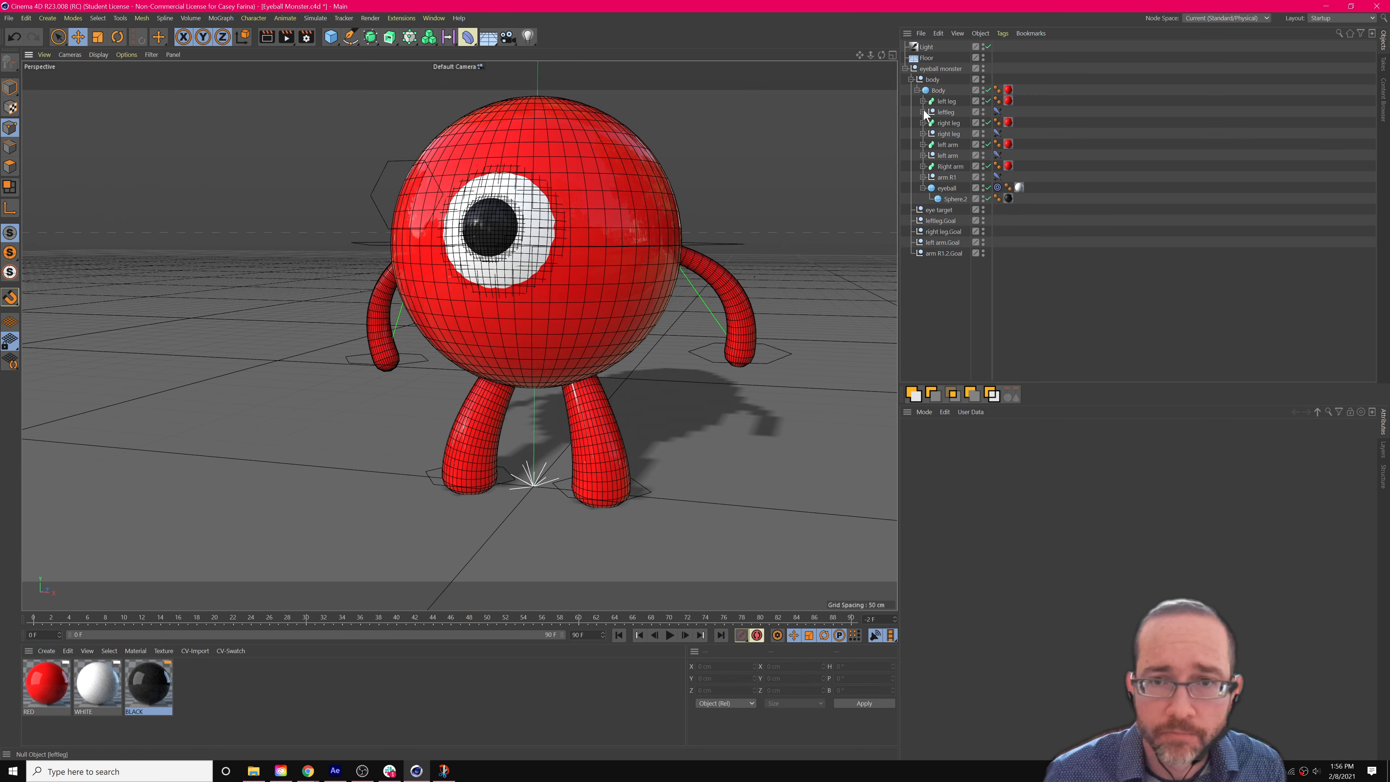
click(941, 101)
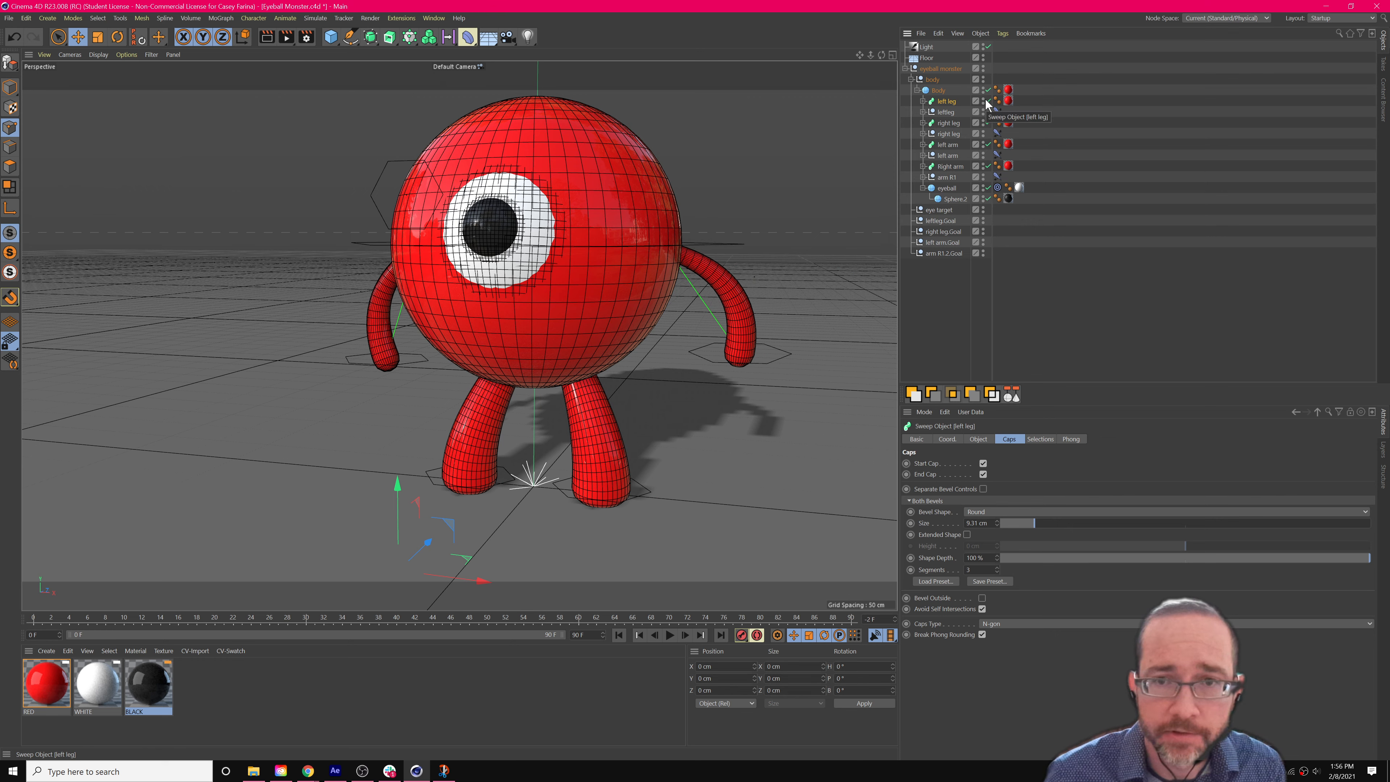
click(984, 176)
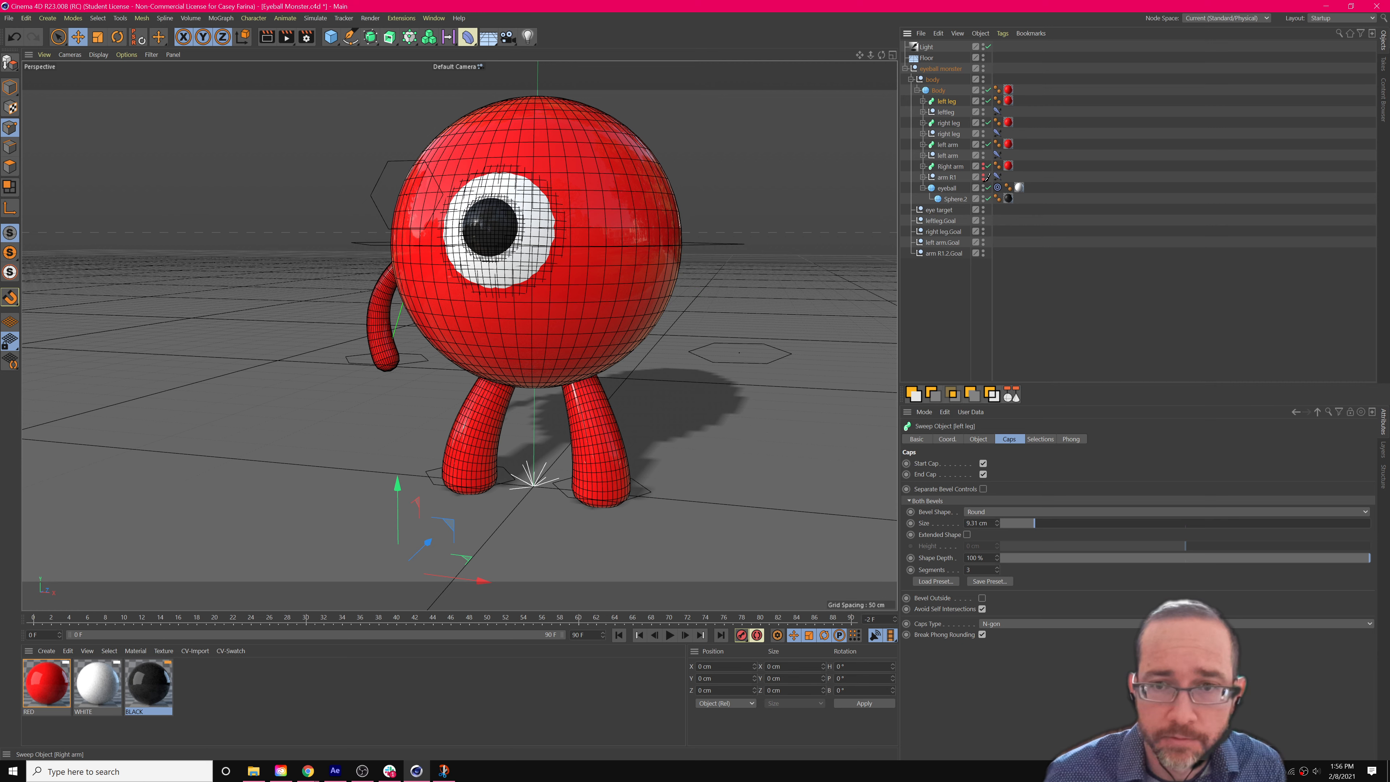
scroll(662, 296, down, 3)
scroll(662, 295, up, 3)
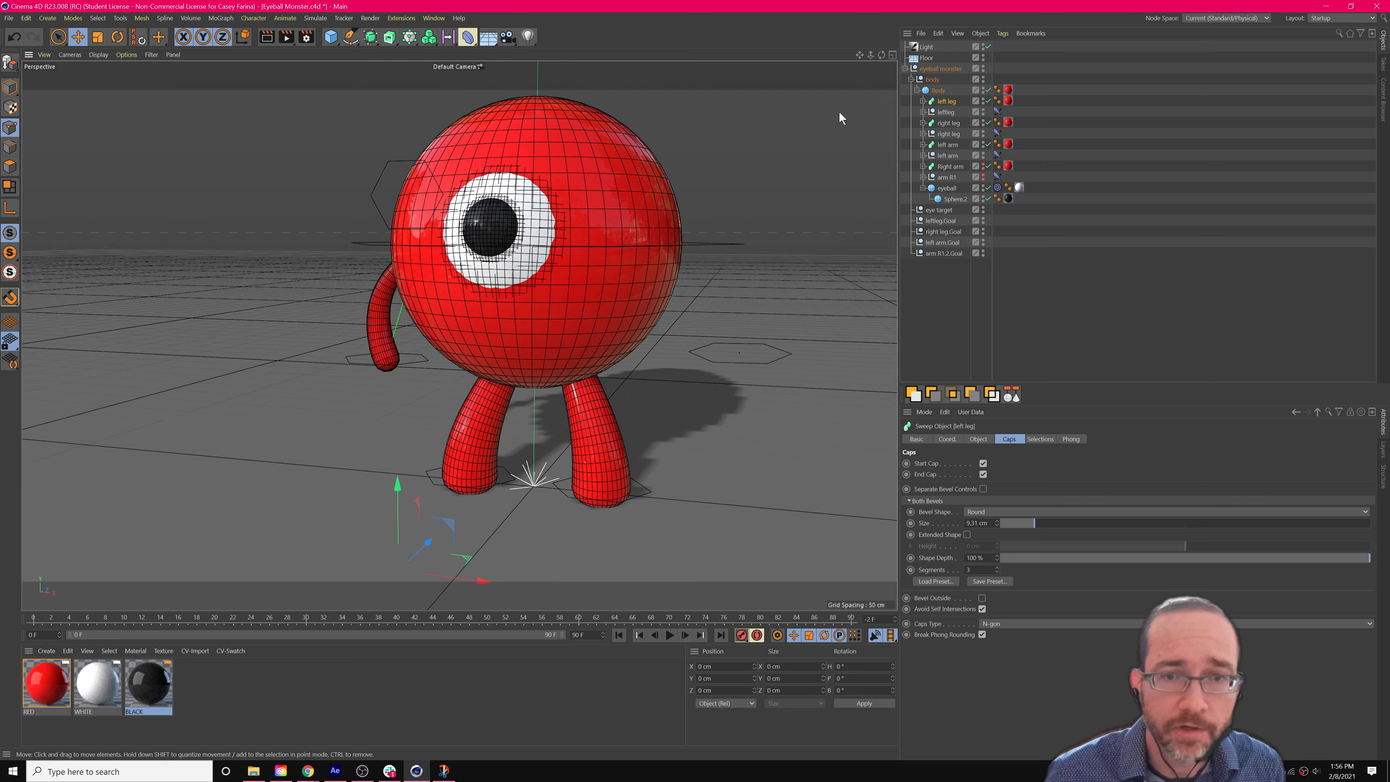
Draw a three-point Bezier spline in the maximized front view, from the body's side down to the hidden arm's goal.
click(892, 56)
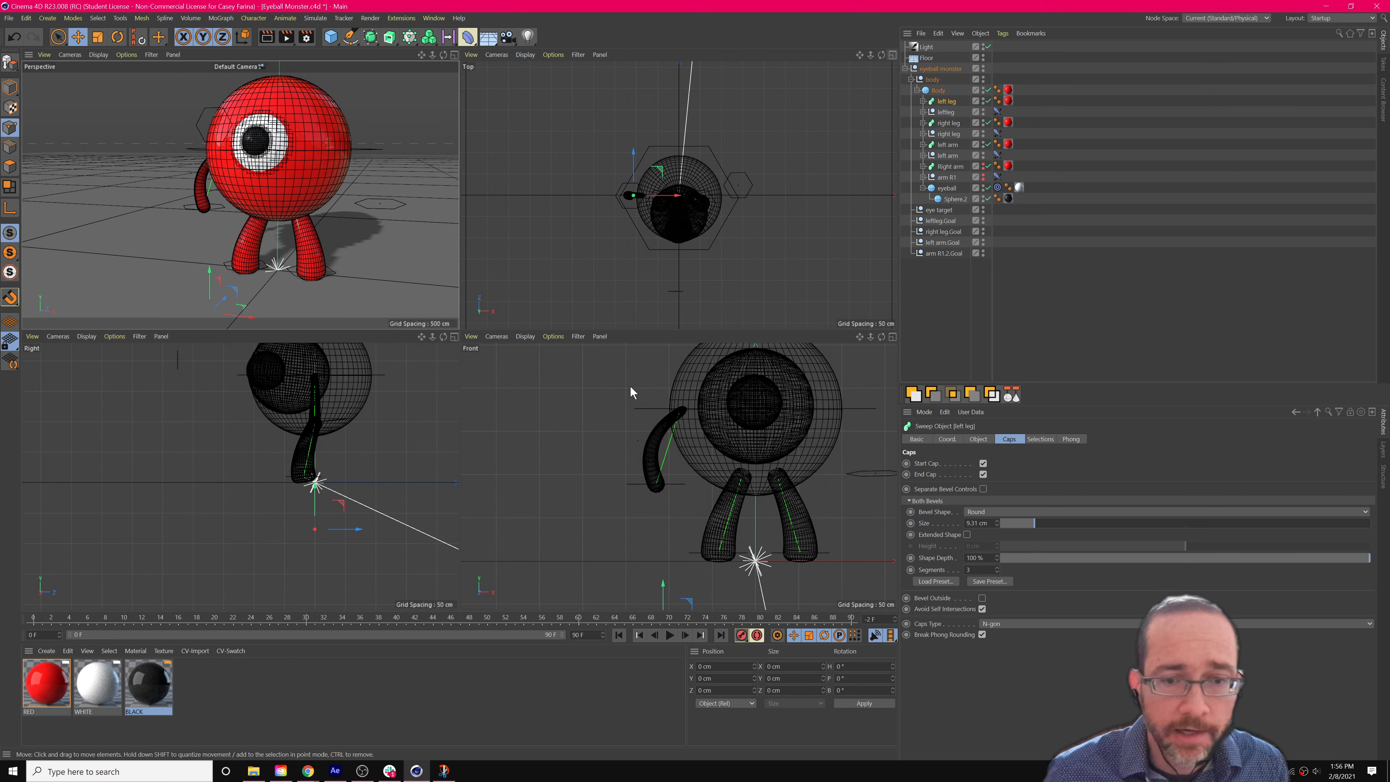
click(892, 337)
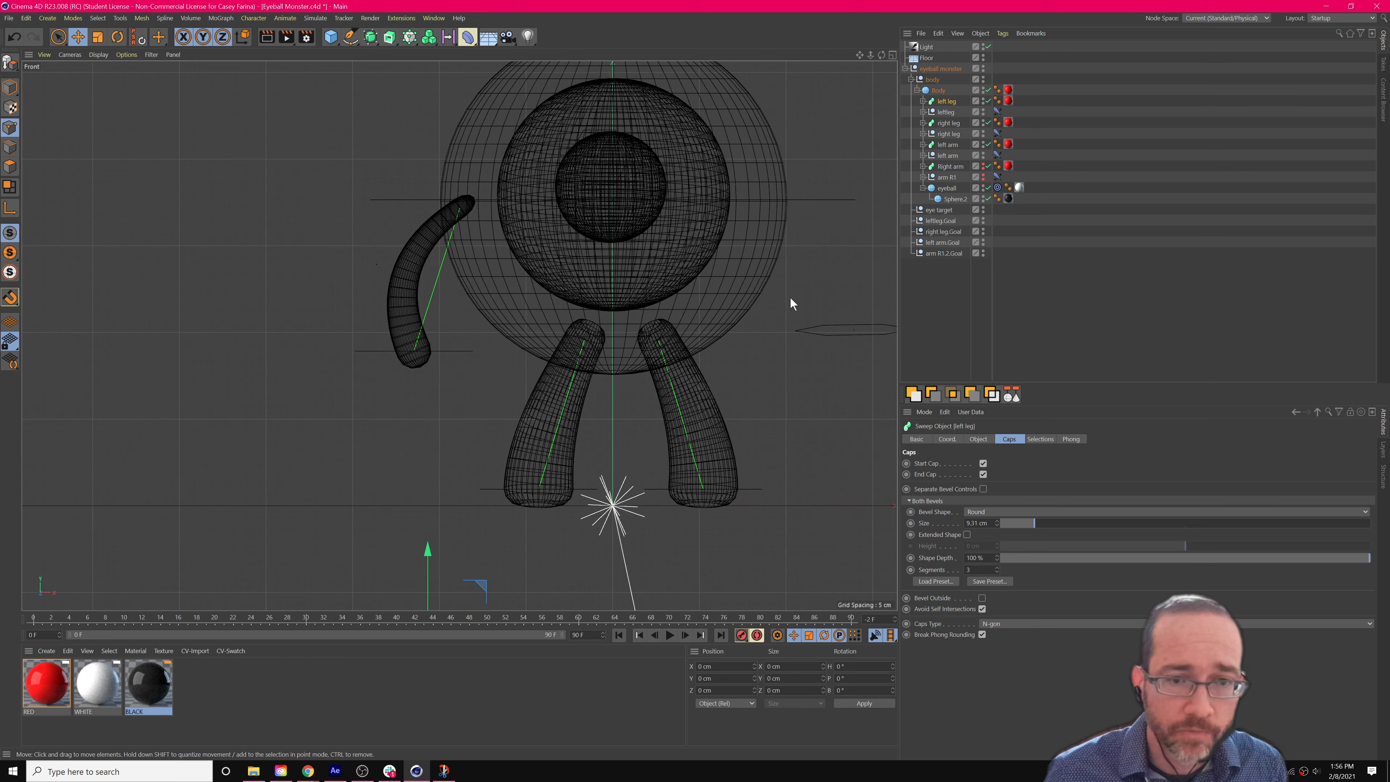
drag(860, 54, 630, 170)
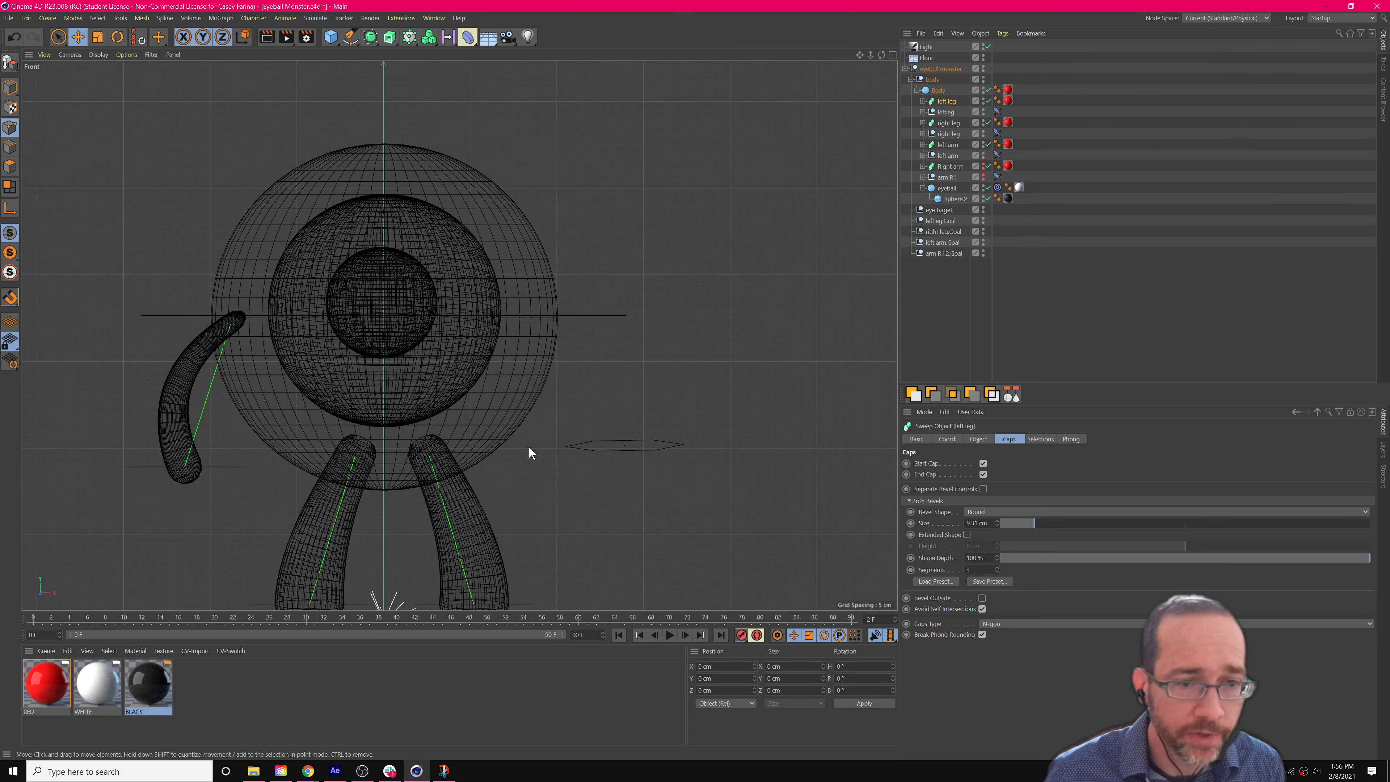
click(353, 39)
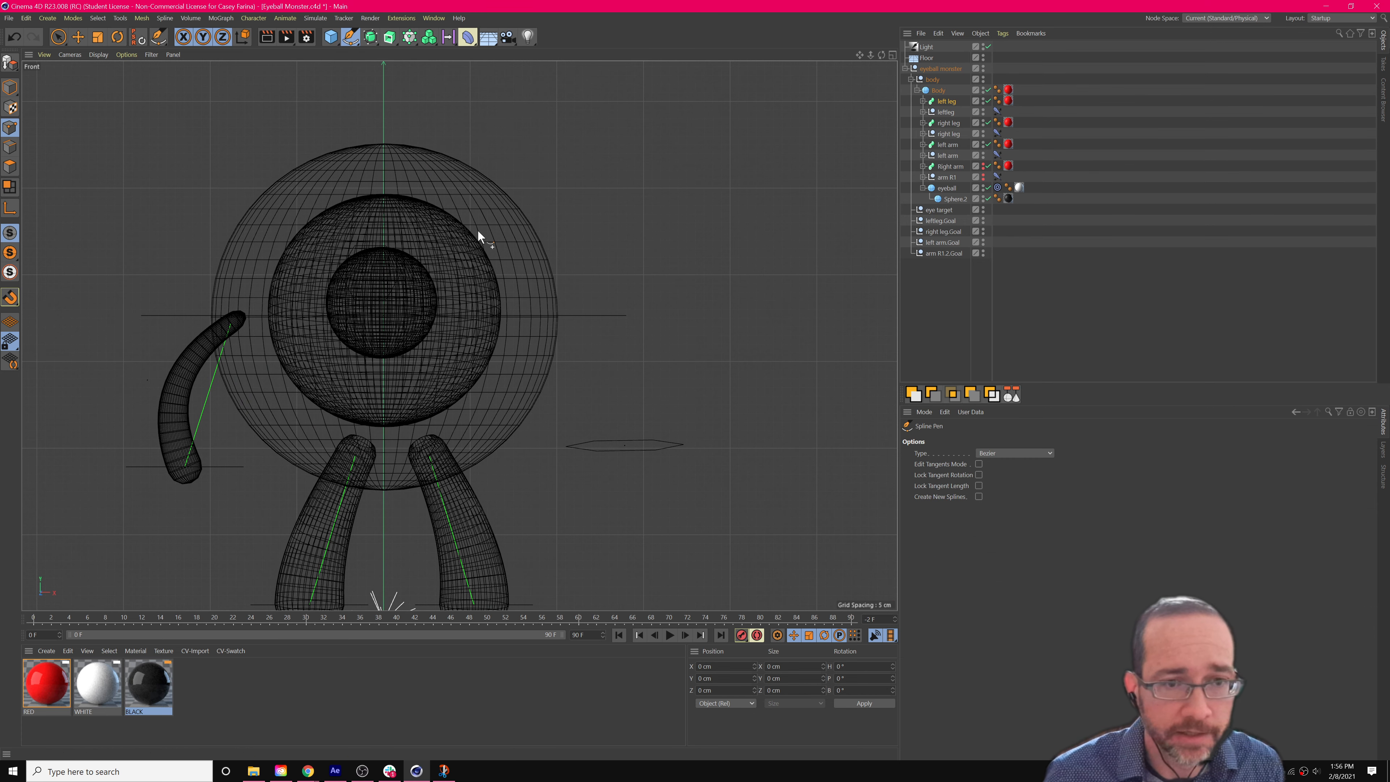
click(539, 322)
drag(604, 371, 604, 402)
click(631, 464)
key(Escape)
key(Escape)
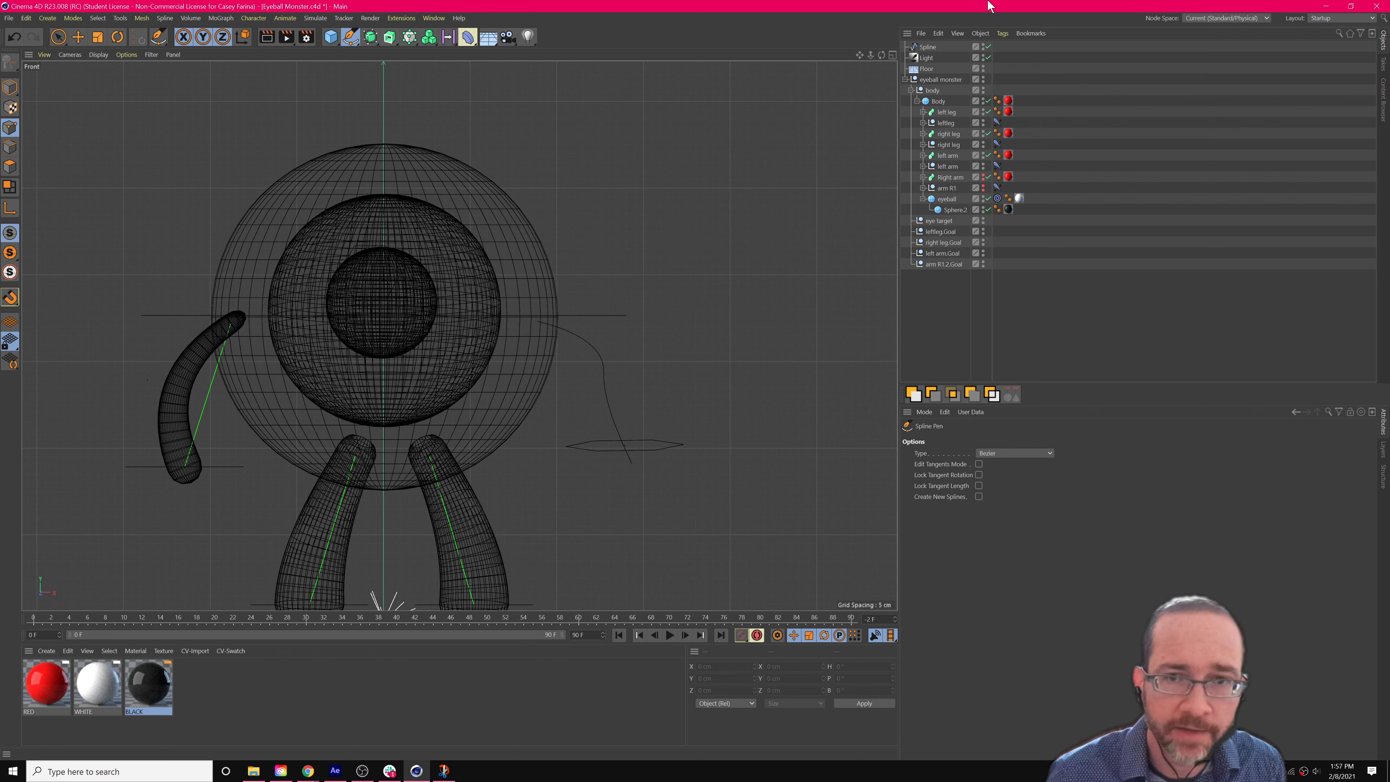
Delete the drawn arm spline from the scene.
click(930, 47)
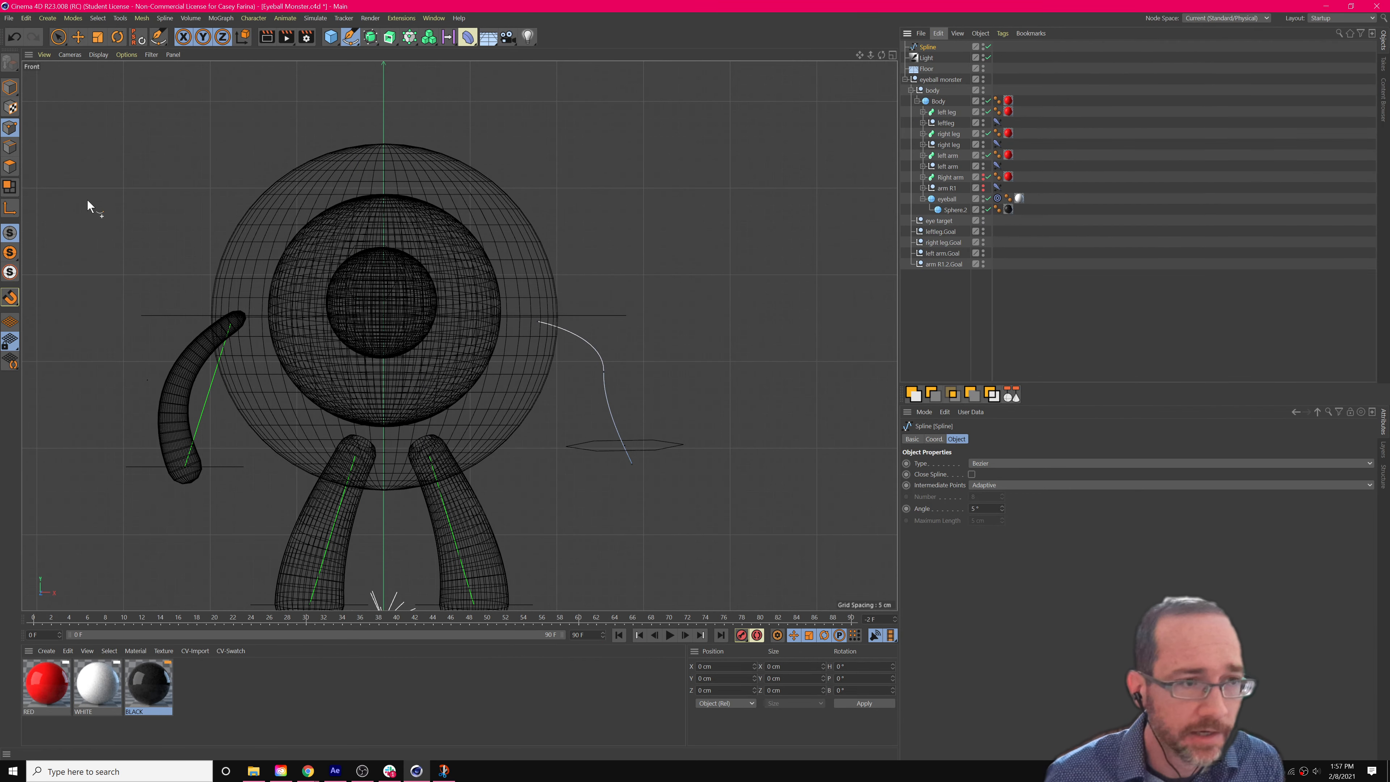
click(10, 129)
click(62, 36)
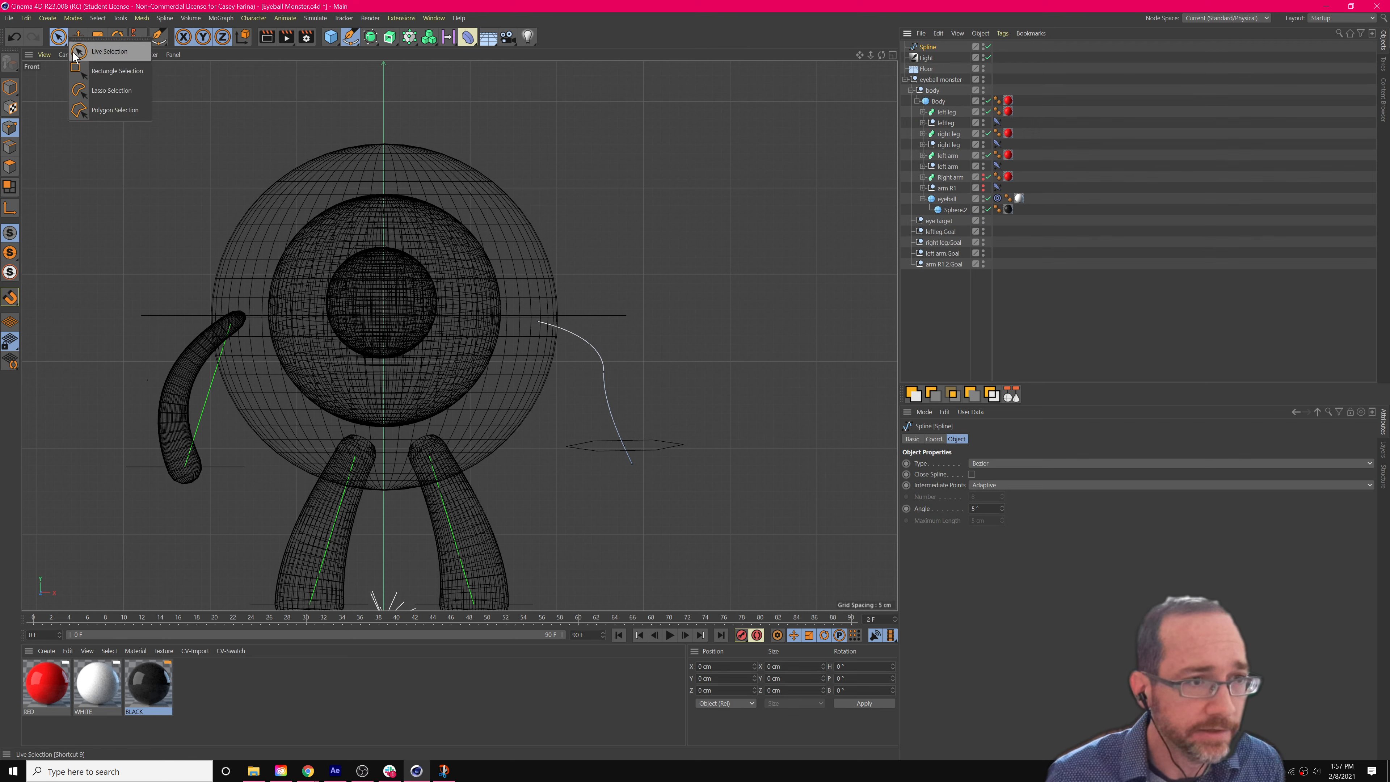
click(631, 464)
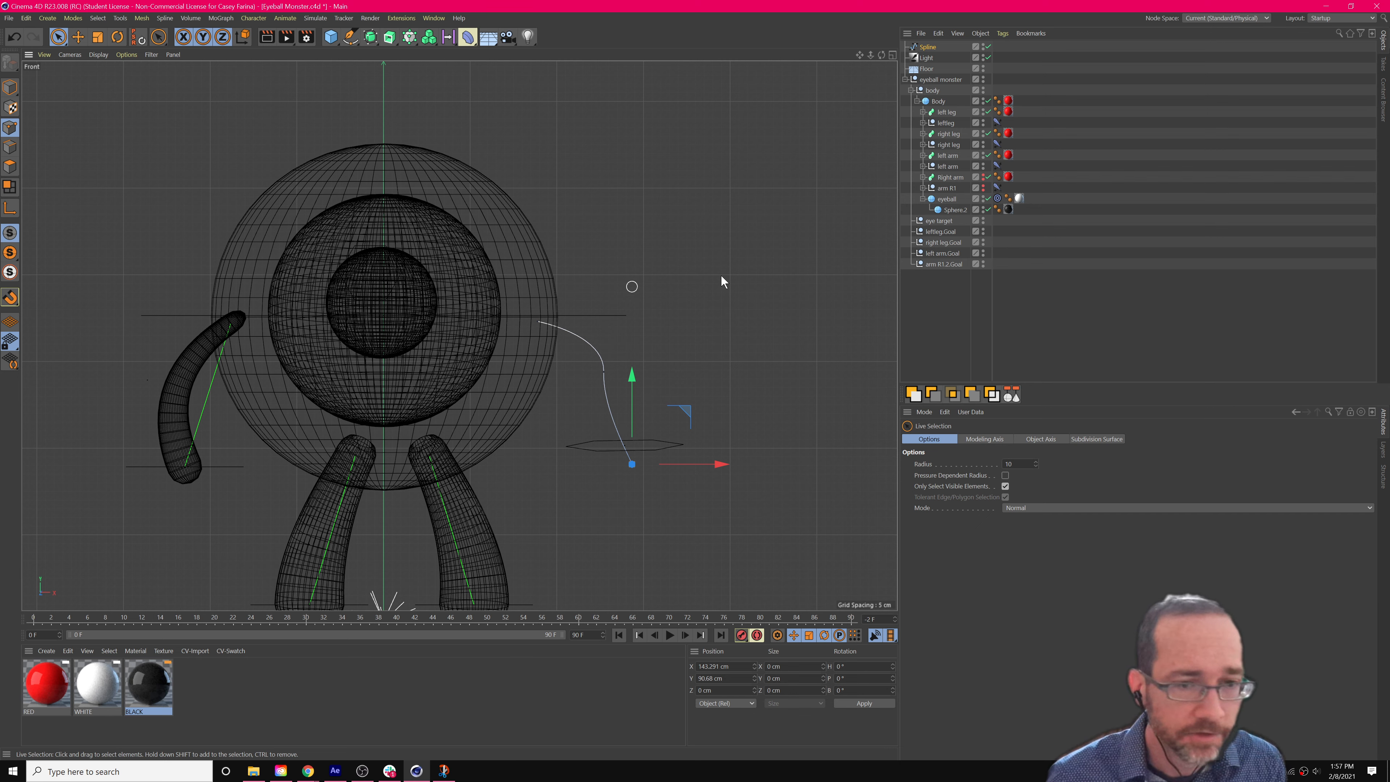
click(925, 48)
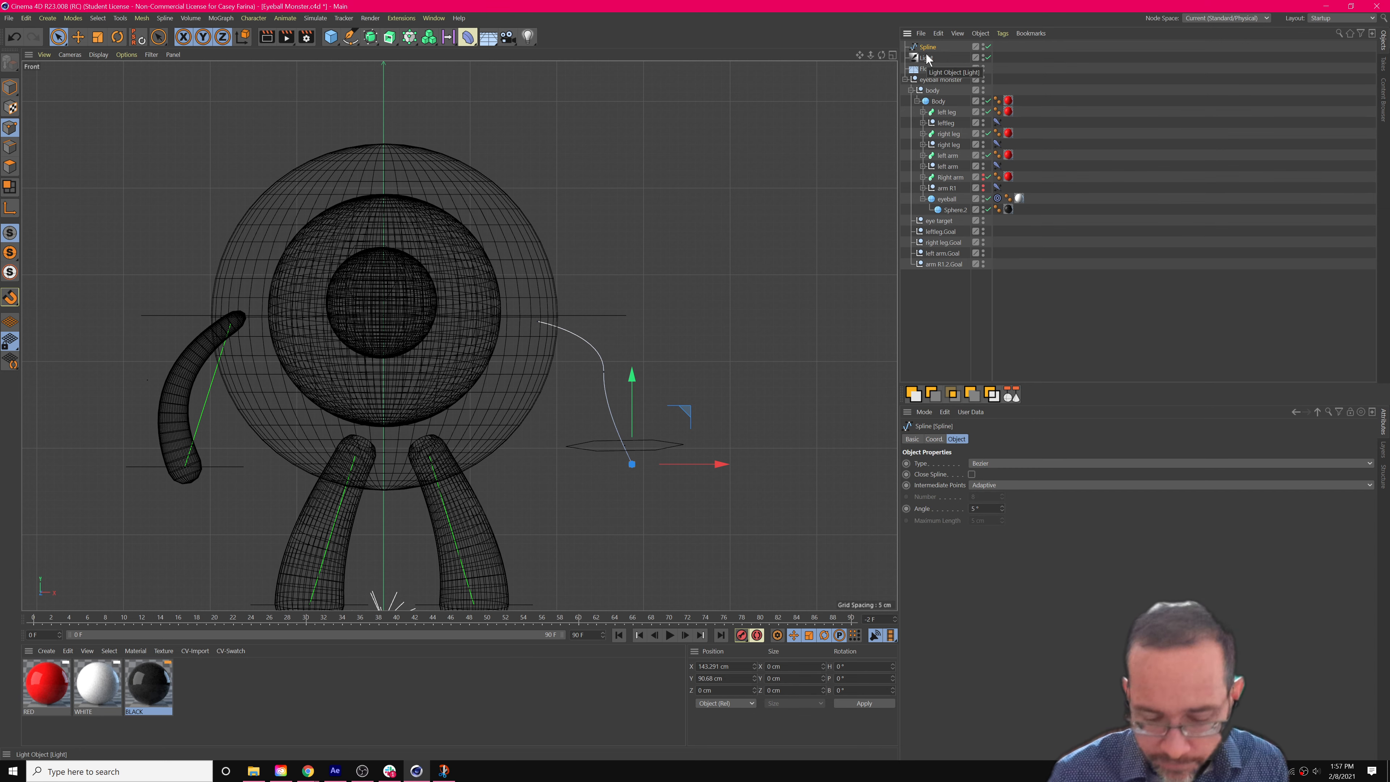
key(Delete)
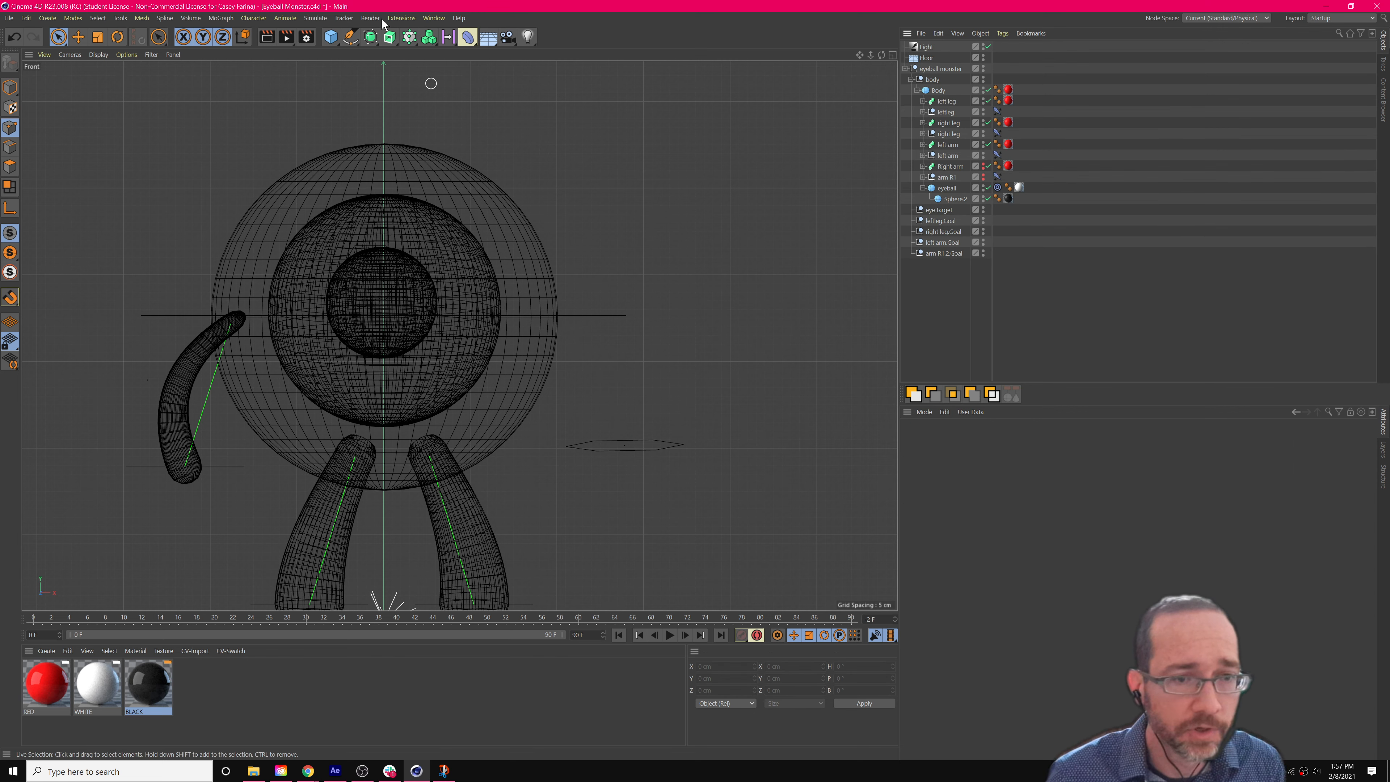
Add a null object and place it at the body's side, where the hidden right arm attaches.
click(340, 36)
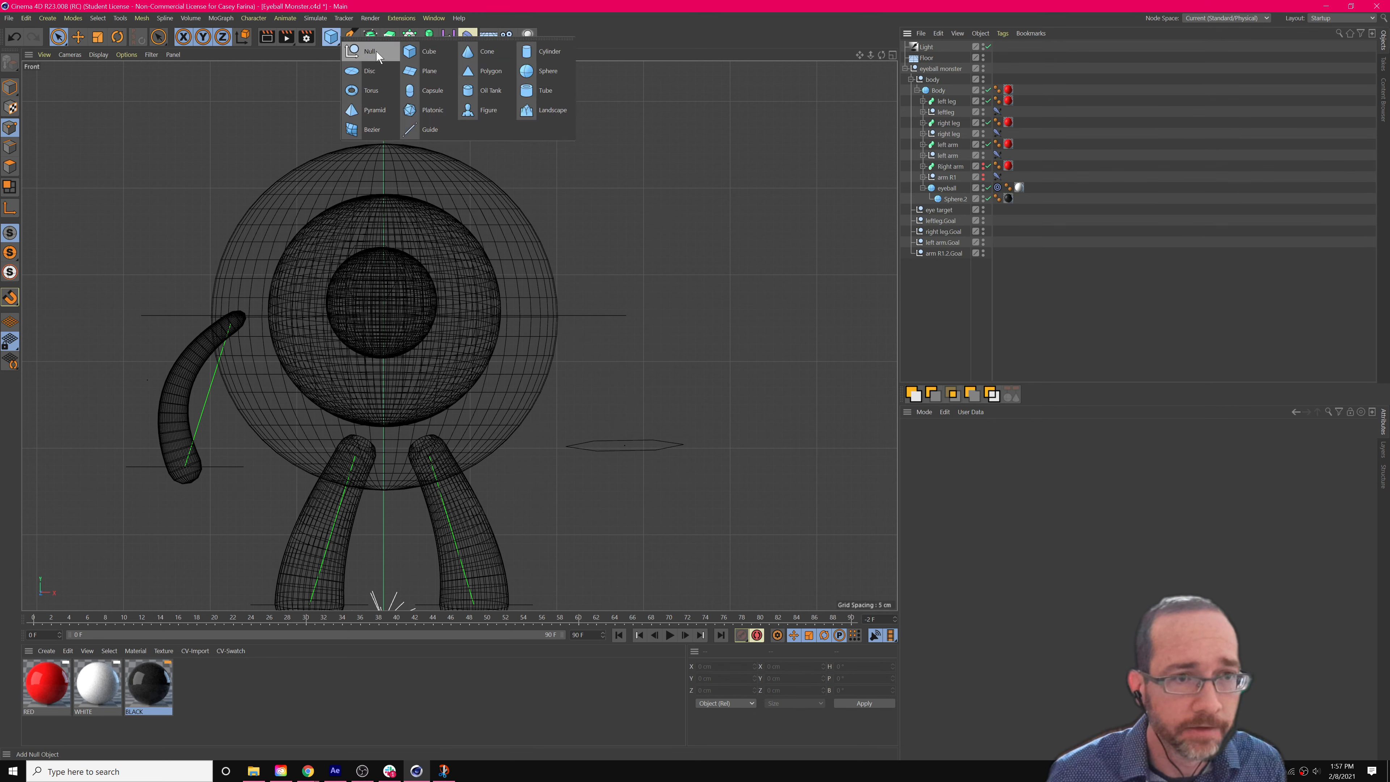
click(376, 50)
scroll(520, 435, down, 3)
scroll(500, 479, up, 1)
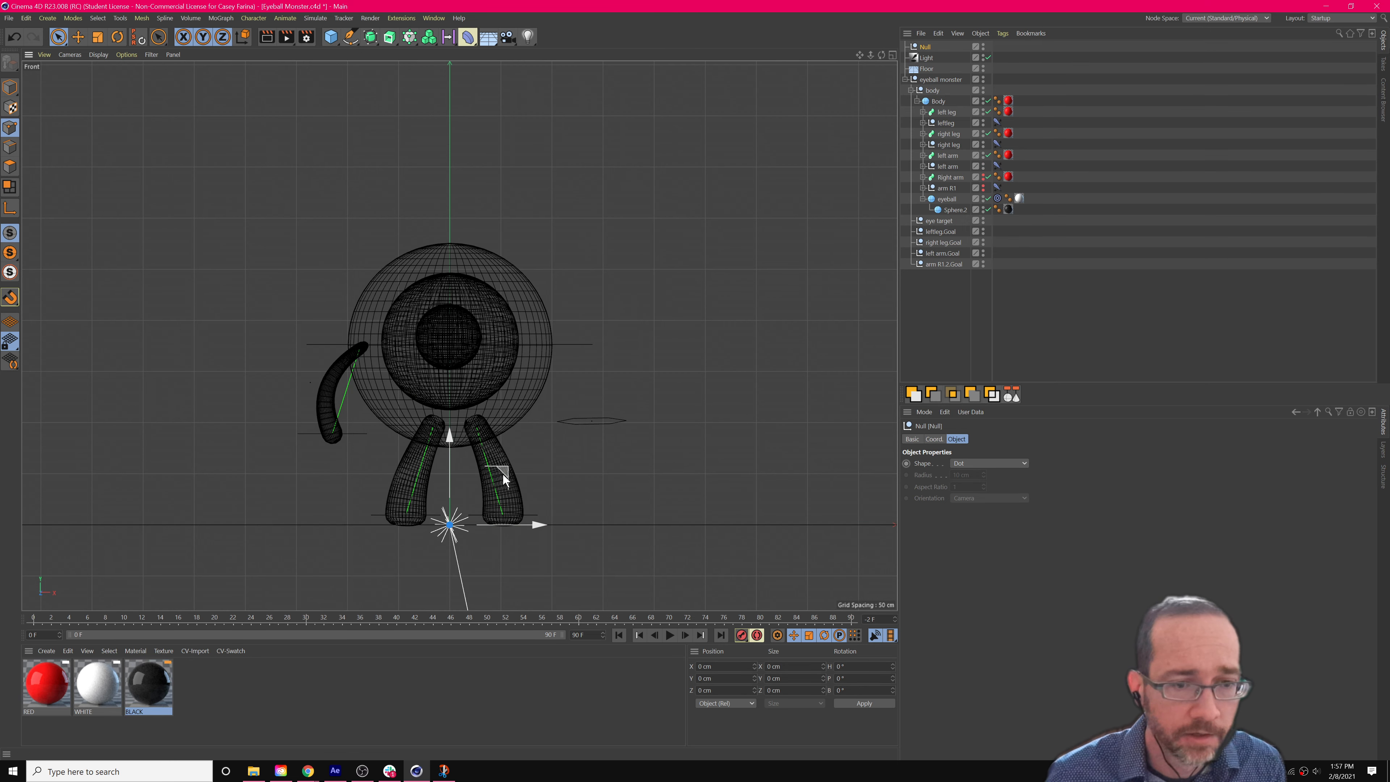
drag(506, 465, 601, 288)
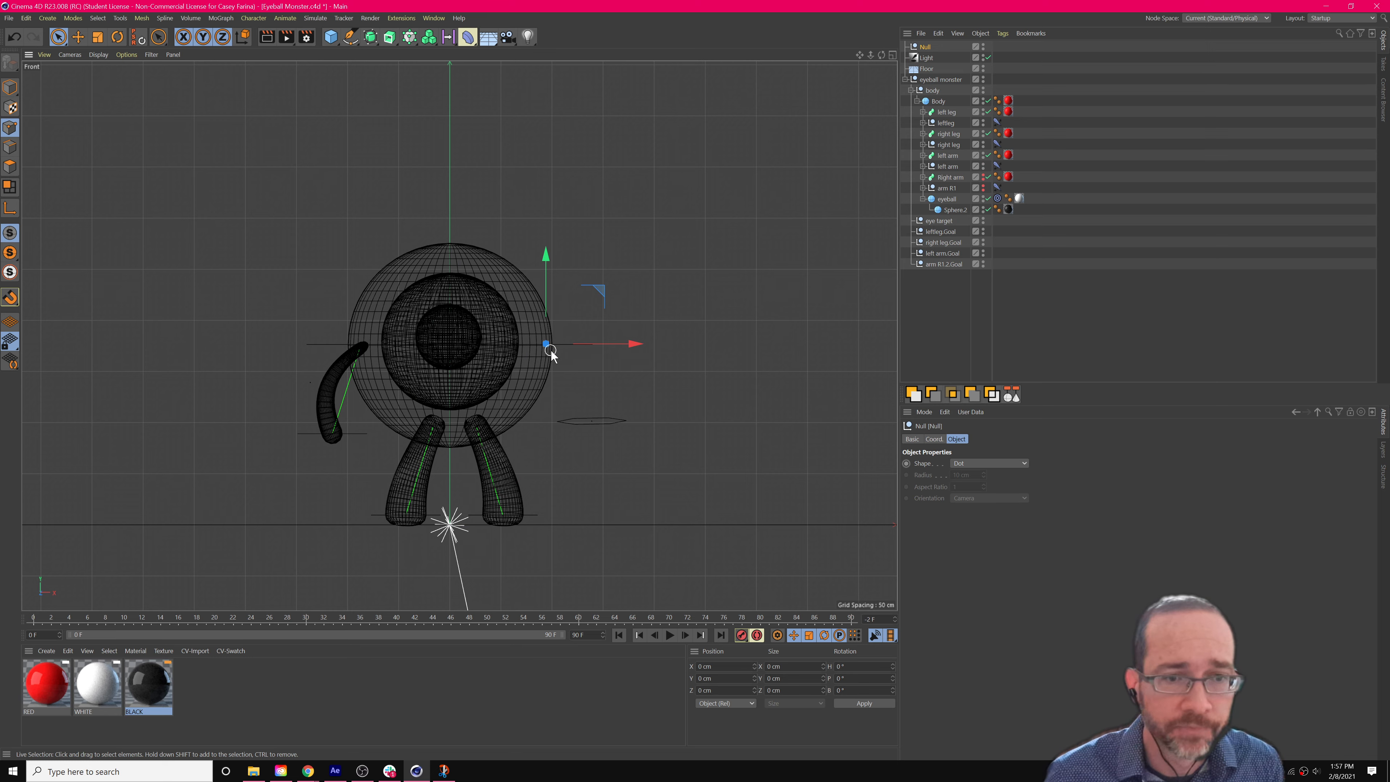
Duplicate the null twice, placing one copy at the arm's bend and the other at the hidden arm's goal.
scroll(551, 350, up, 3)
ctrl+drag(594, 280, 680, 375)
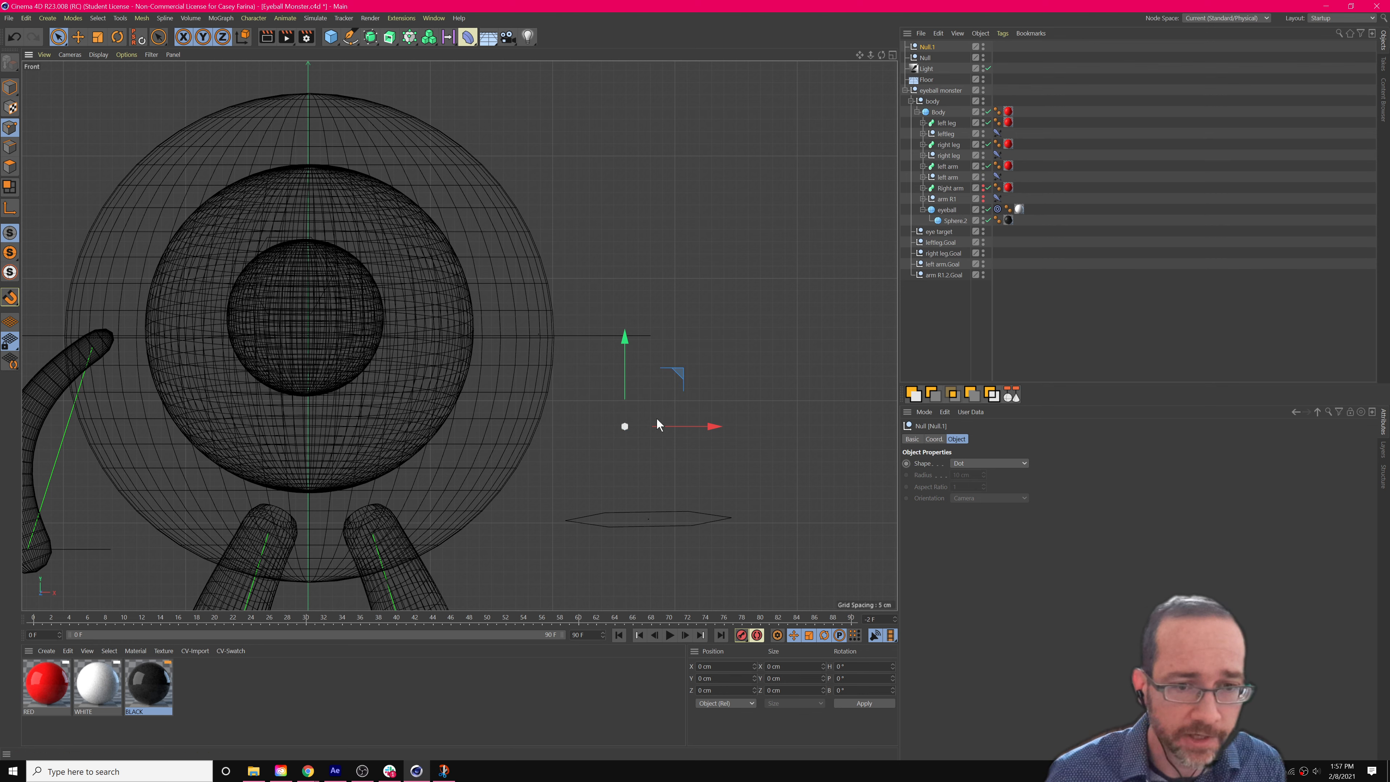
ctrl+drag(680, 374, 704, 474)
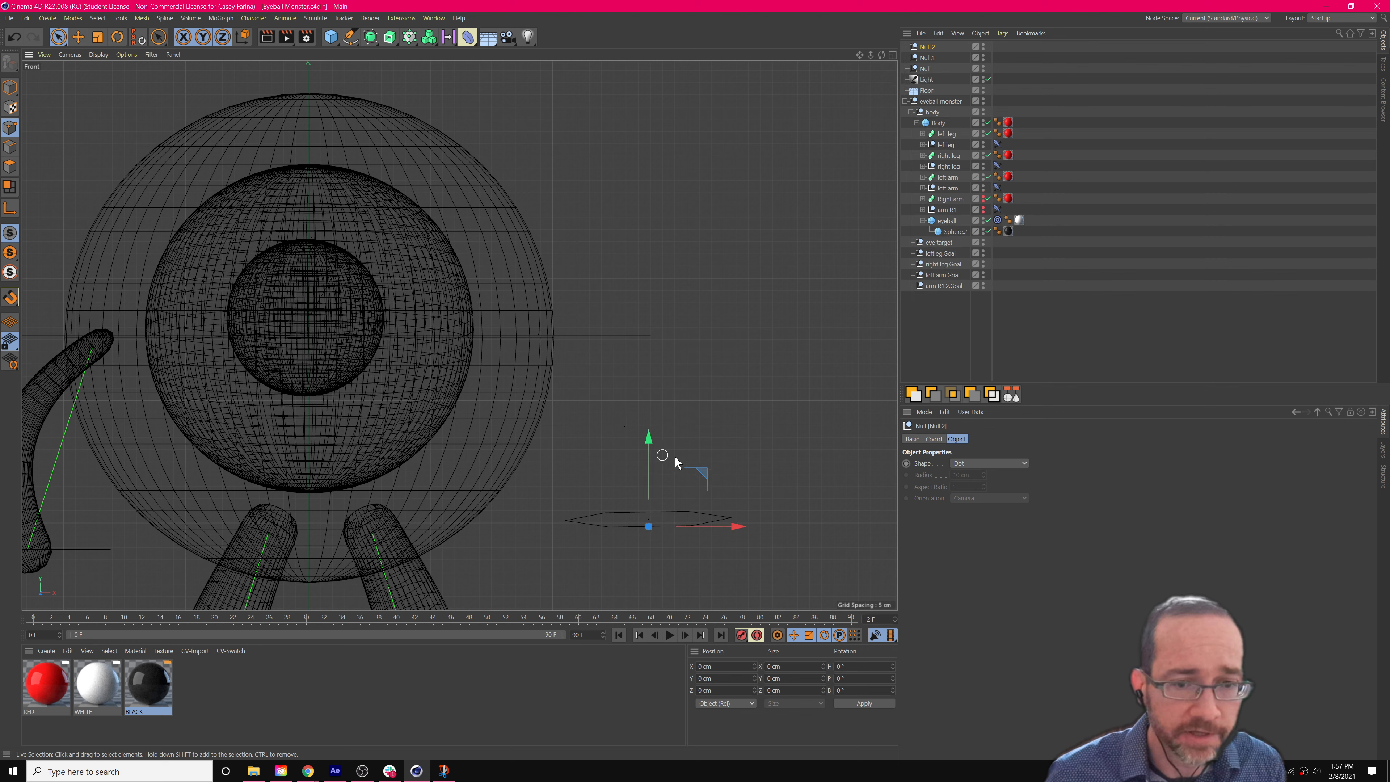
Rename the three nulls, from the body outward, as shoulder, elbow and hand.
double_click(924, 70)
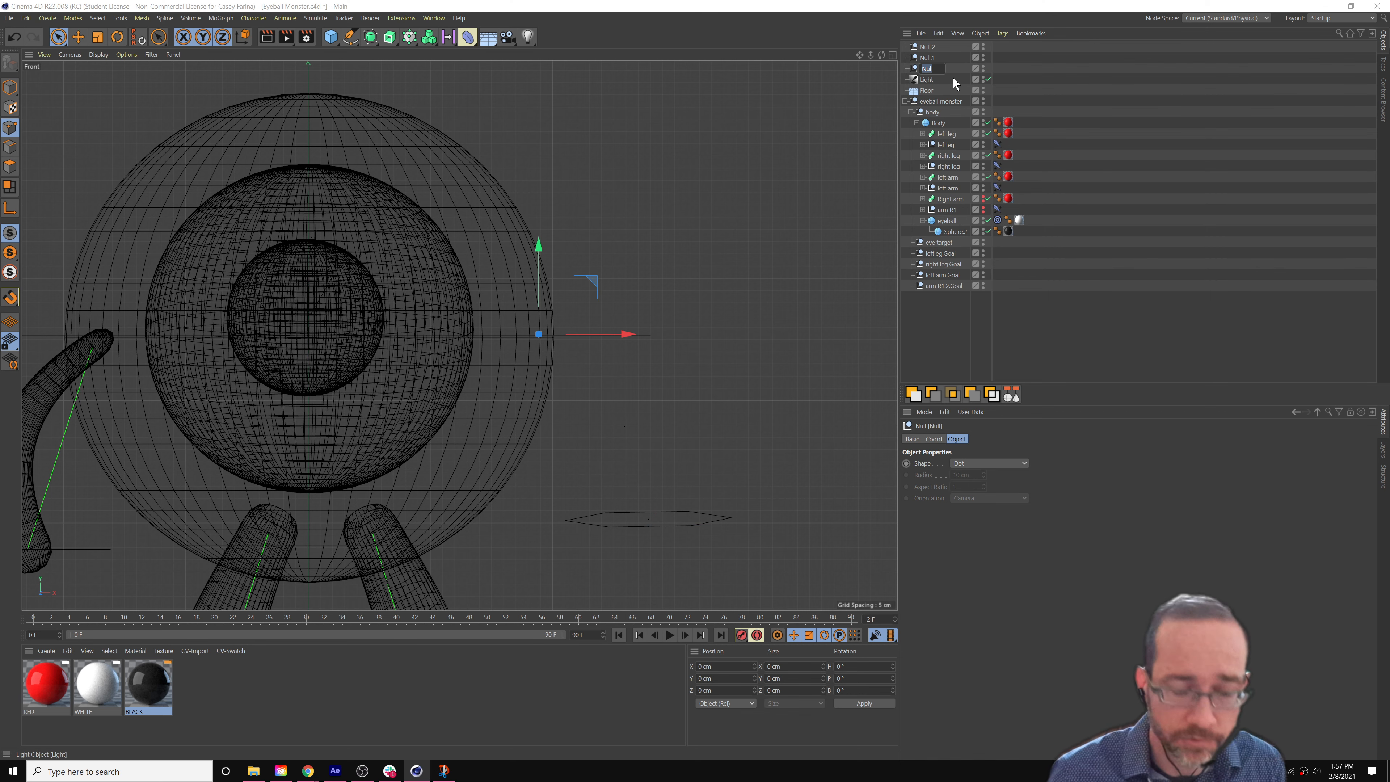
text(s)
text(houlder)
key(Return)
click(928, 58)
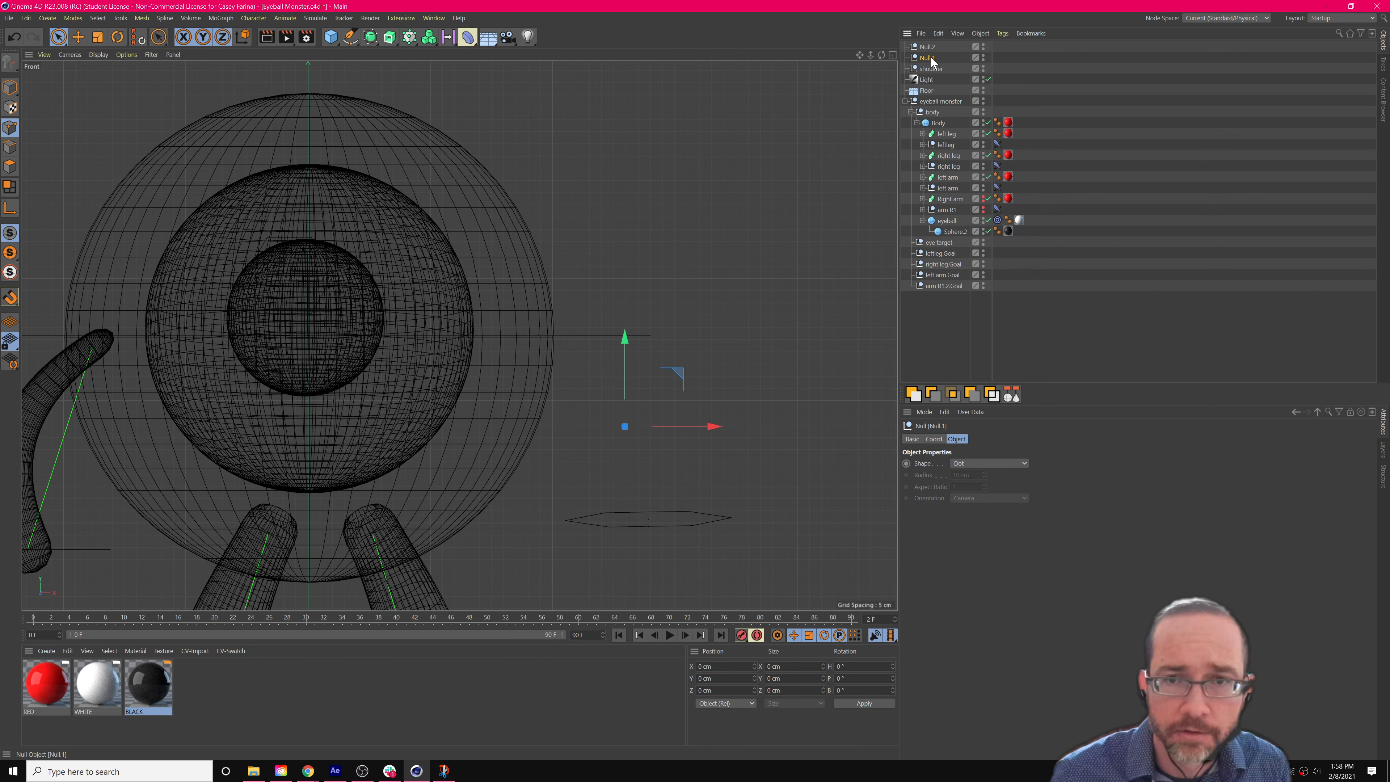
double_click(929, 58)
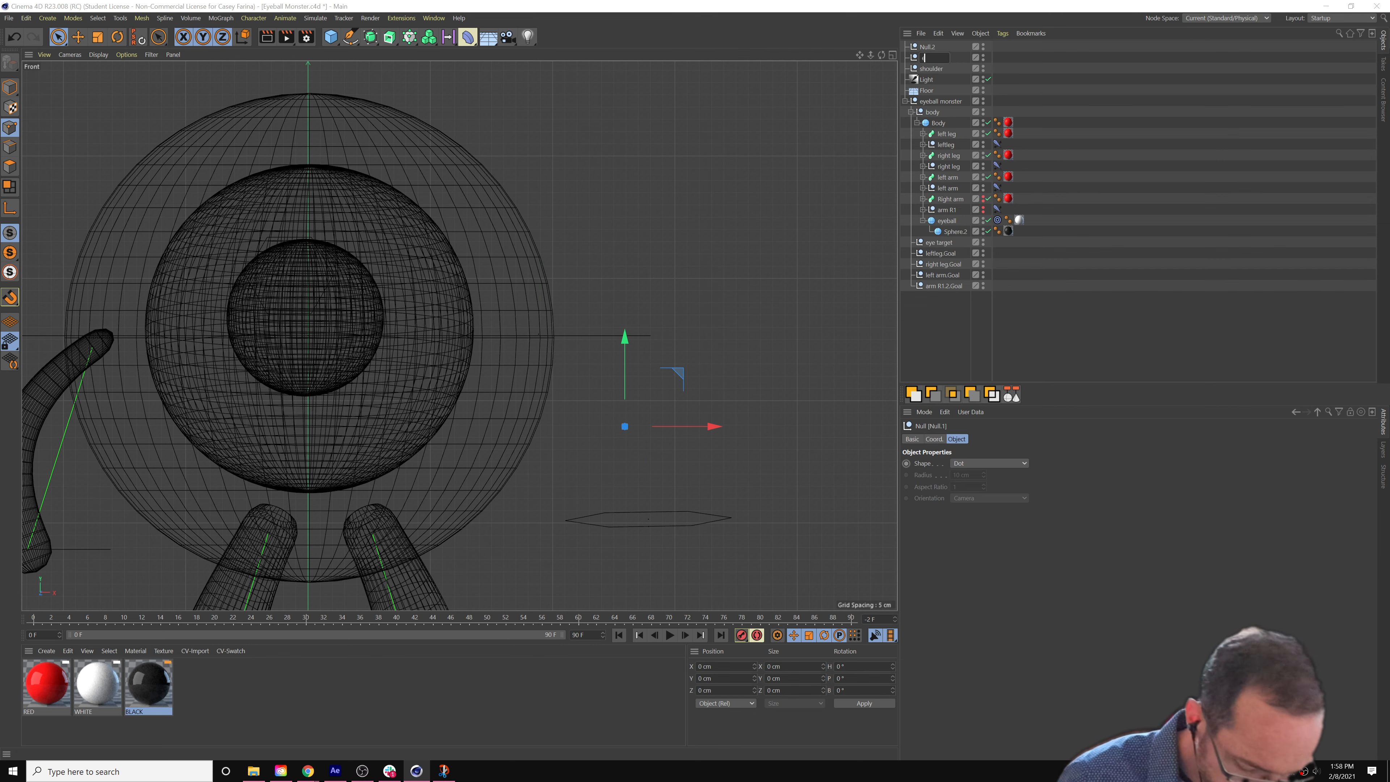
double_click(928, 47)
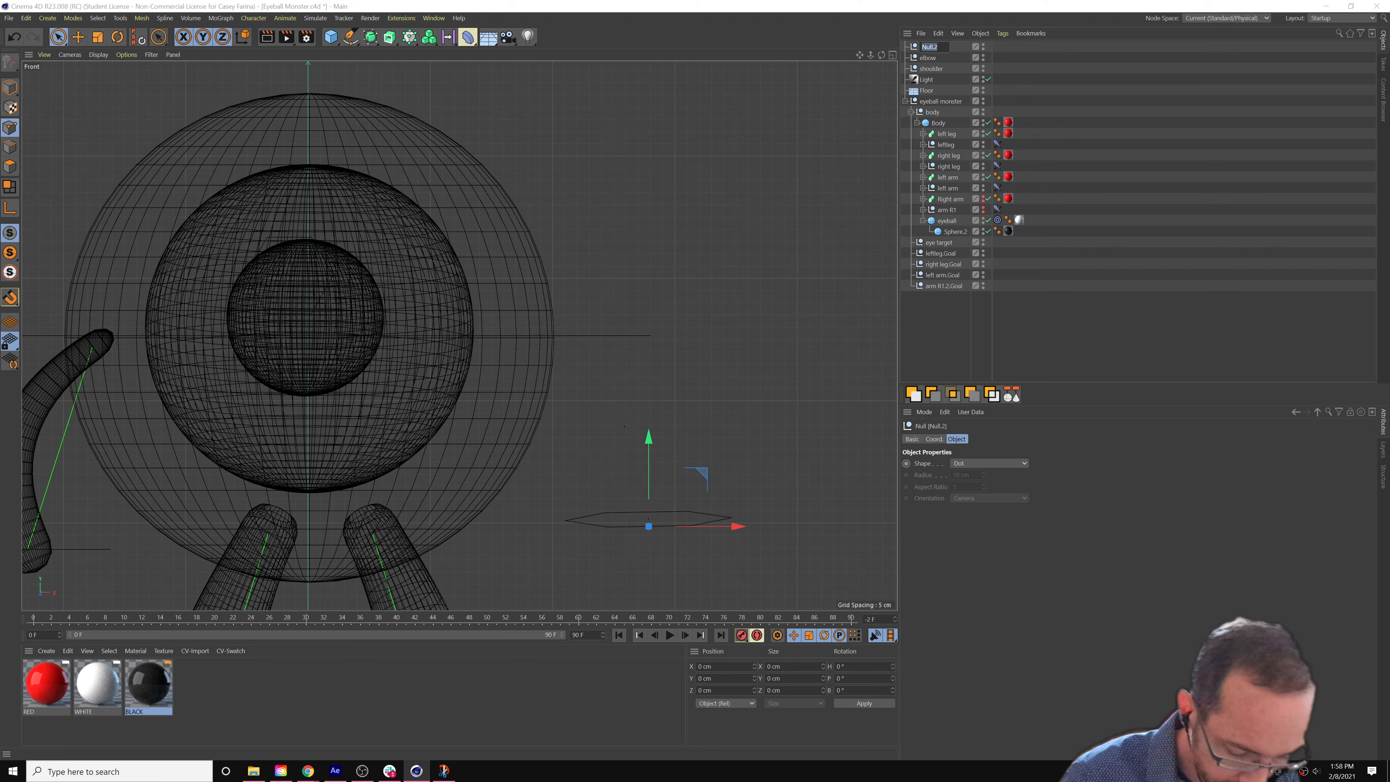
key(Return)
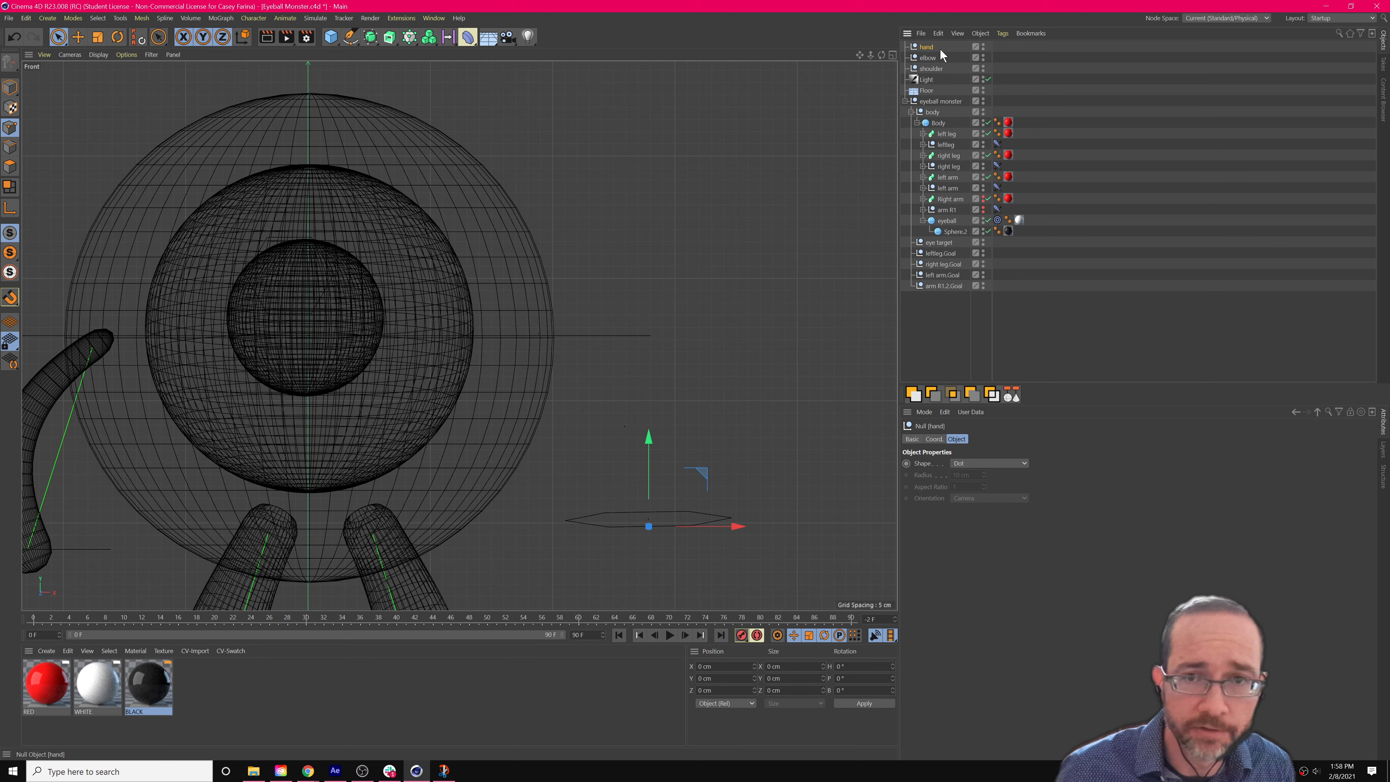
Add a MoGraph Tracer object that traces the hand null.
click(931, 70)
click(926, 48)
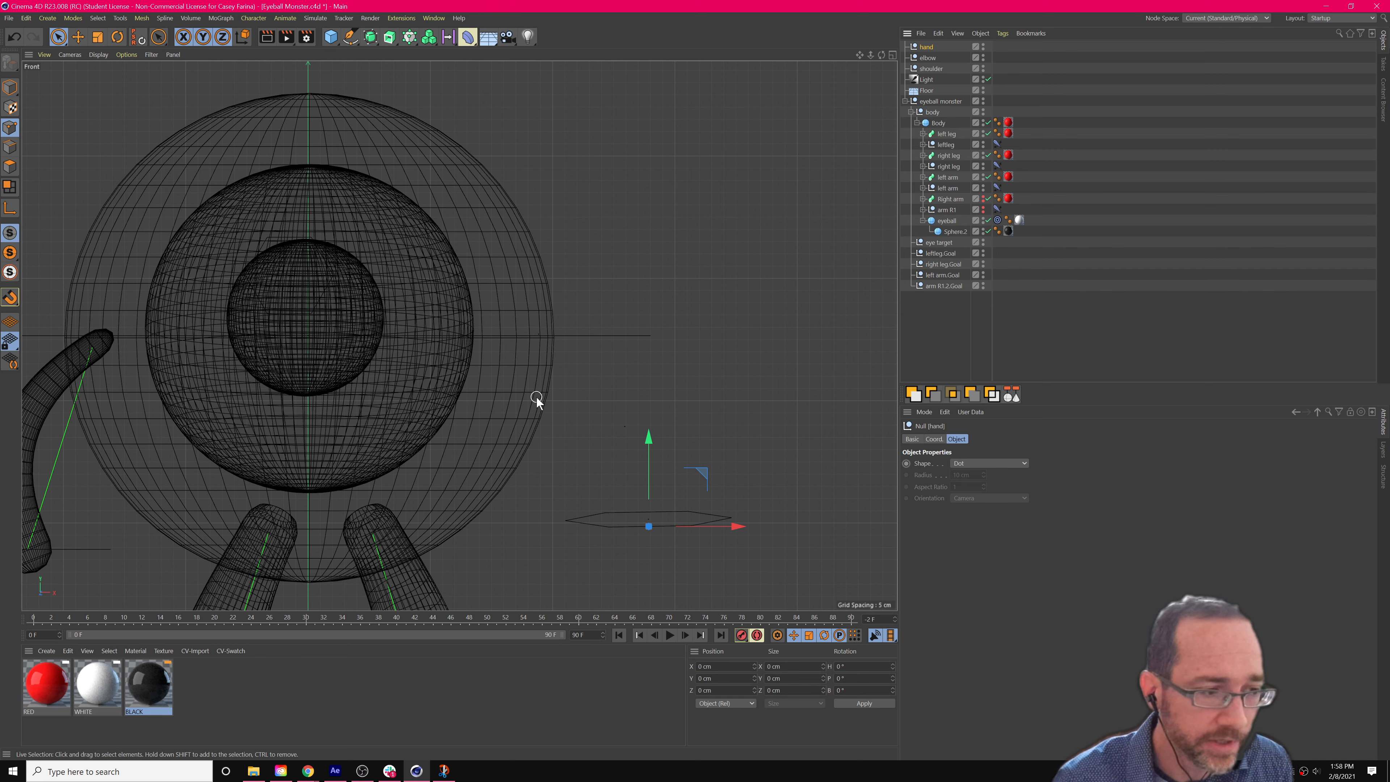
key(shift+c)
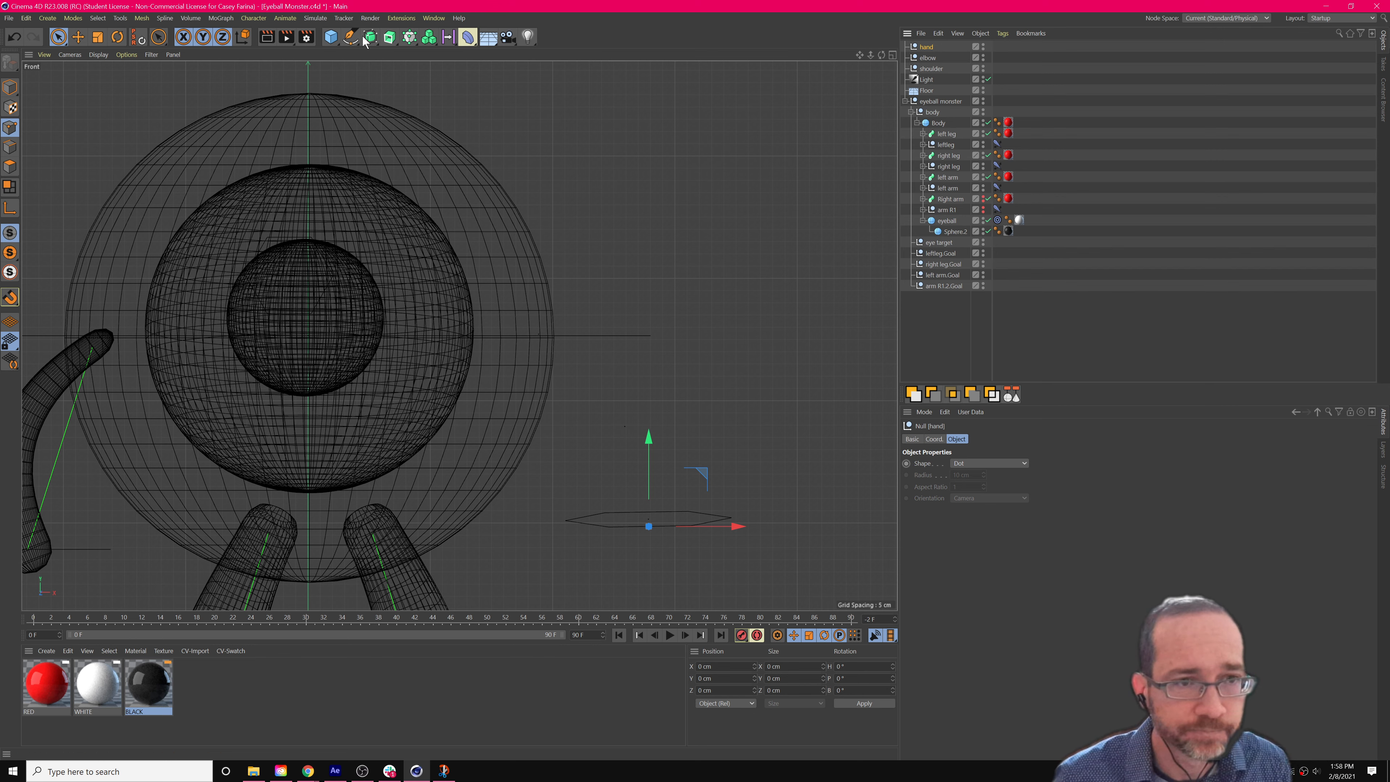
text(target)
key(BackSpace)
key(BackSpace)
key(BackSpace)
key(BackSpace)
key(BackSpace)
key(BackSpace)
text(tracer)
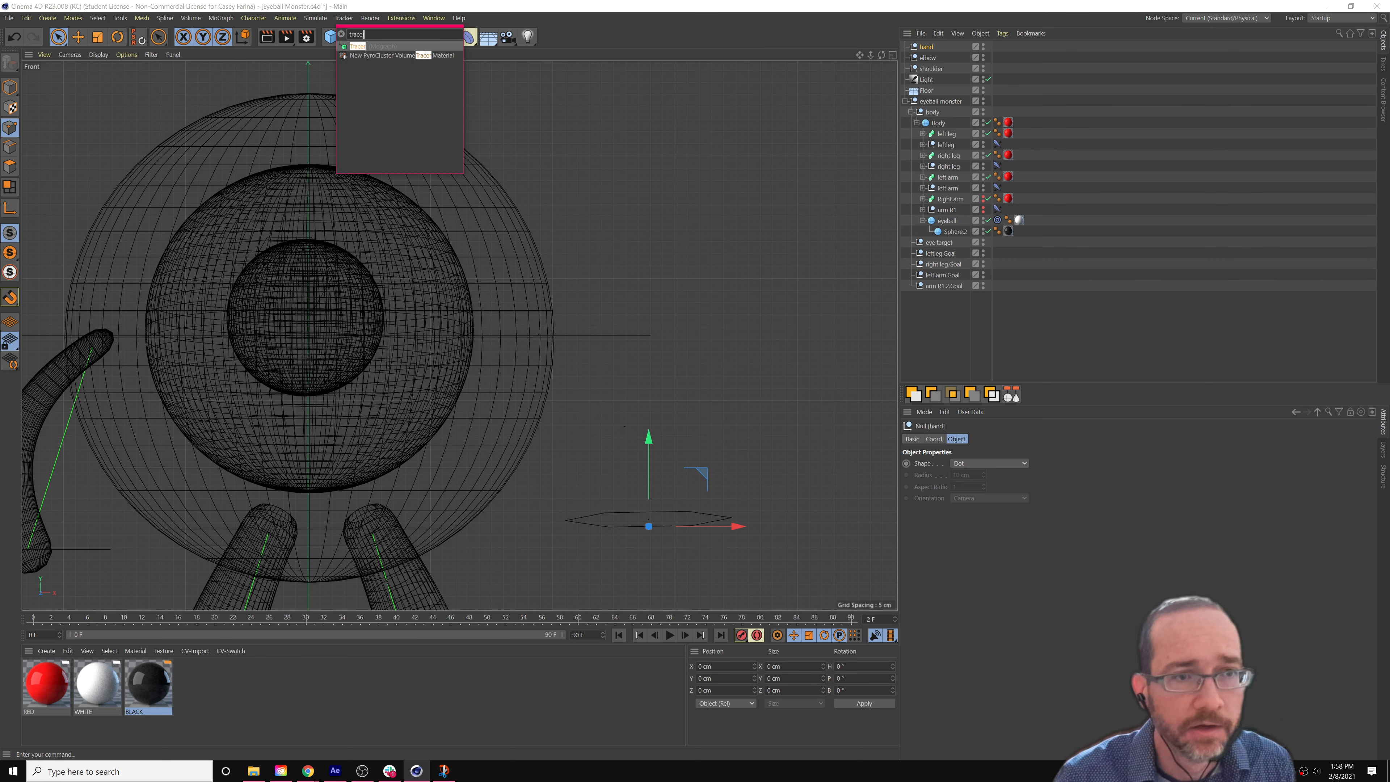
key(Return)
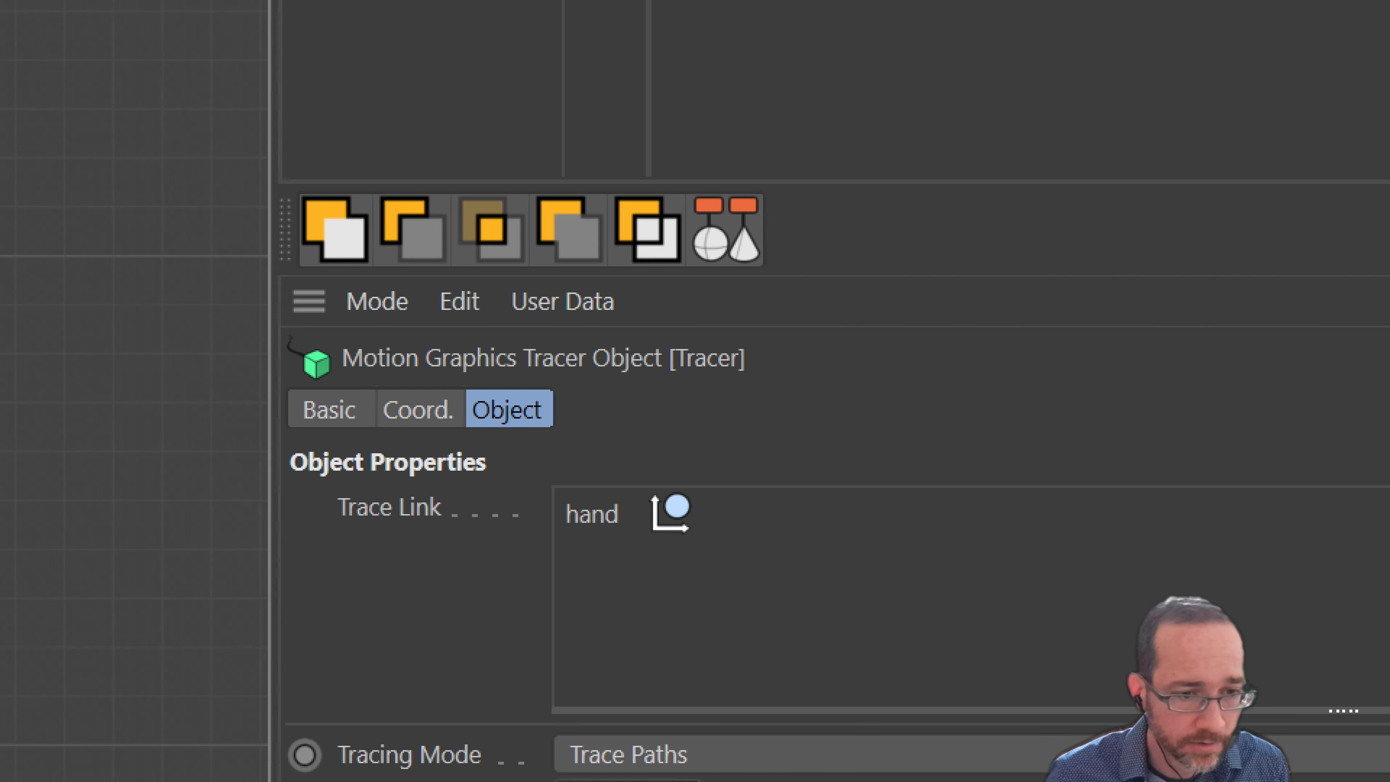
Add the elbow and shoulder nulls to the Tracer's Trace Link after the hand.
mouse_move(666, 458)
mouse_down()
mouse_move(738, 753)
mouse_move(654, 538)
mouse_move(760, 697)
mouse_move(510, 533)
mouse_move(955, 663)
mouse_up()
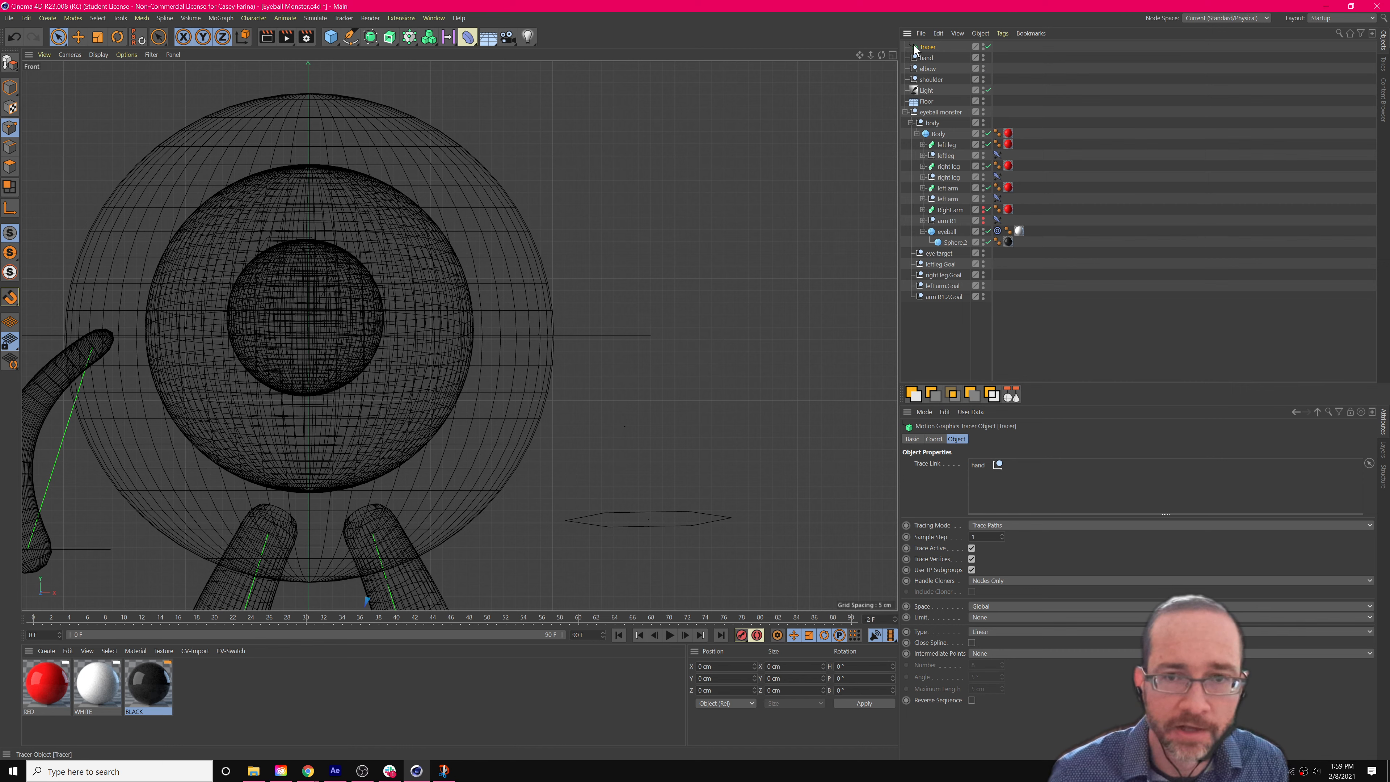
mouse_move(928, 68)
mouse_down()
mouse_move(952, 97)
mouse_move(971, 480)
mouse_up()
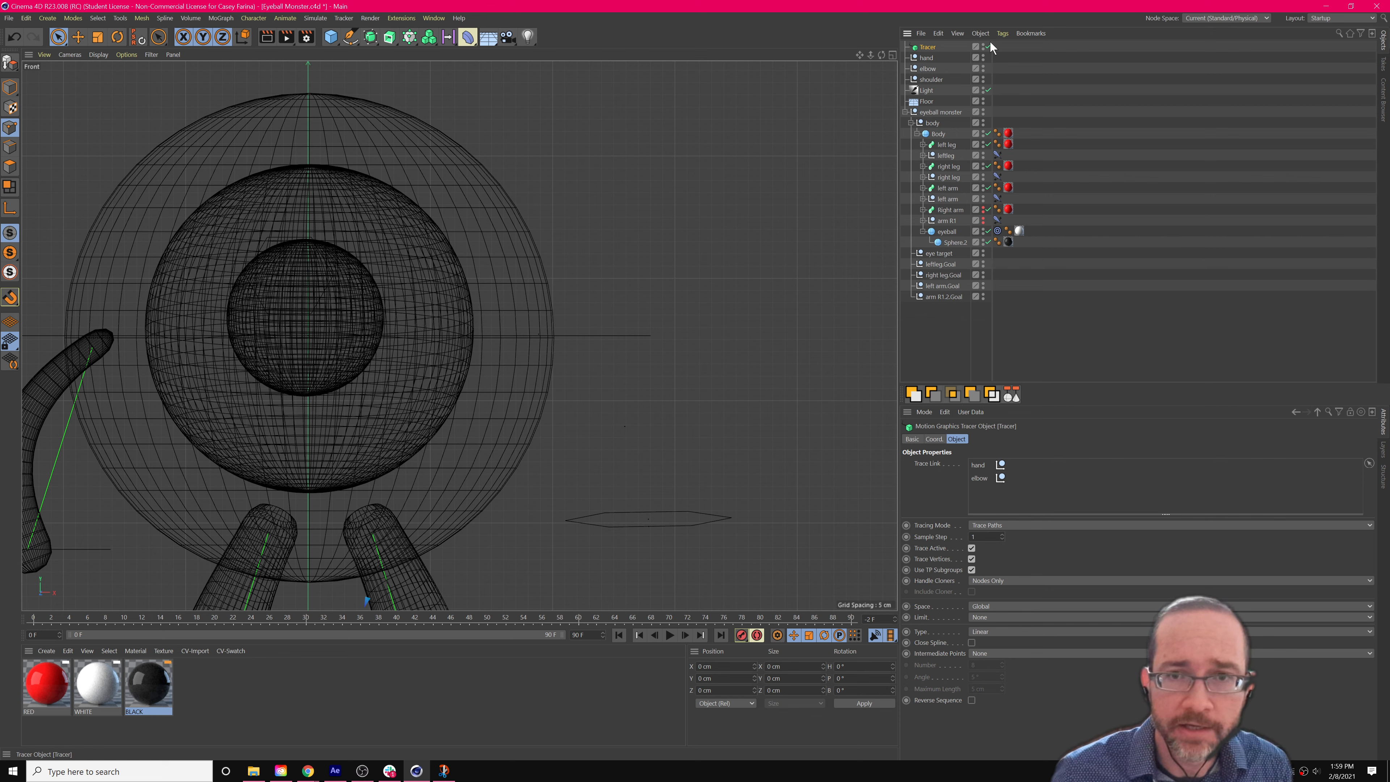
mouse_move(930, 79)
mouse_down()
mouse_move(989, 174)
mouse_move(985, 519)
mouse_move(993, 495)
mouse_up()
key(ctrl+1)
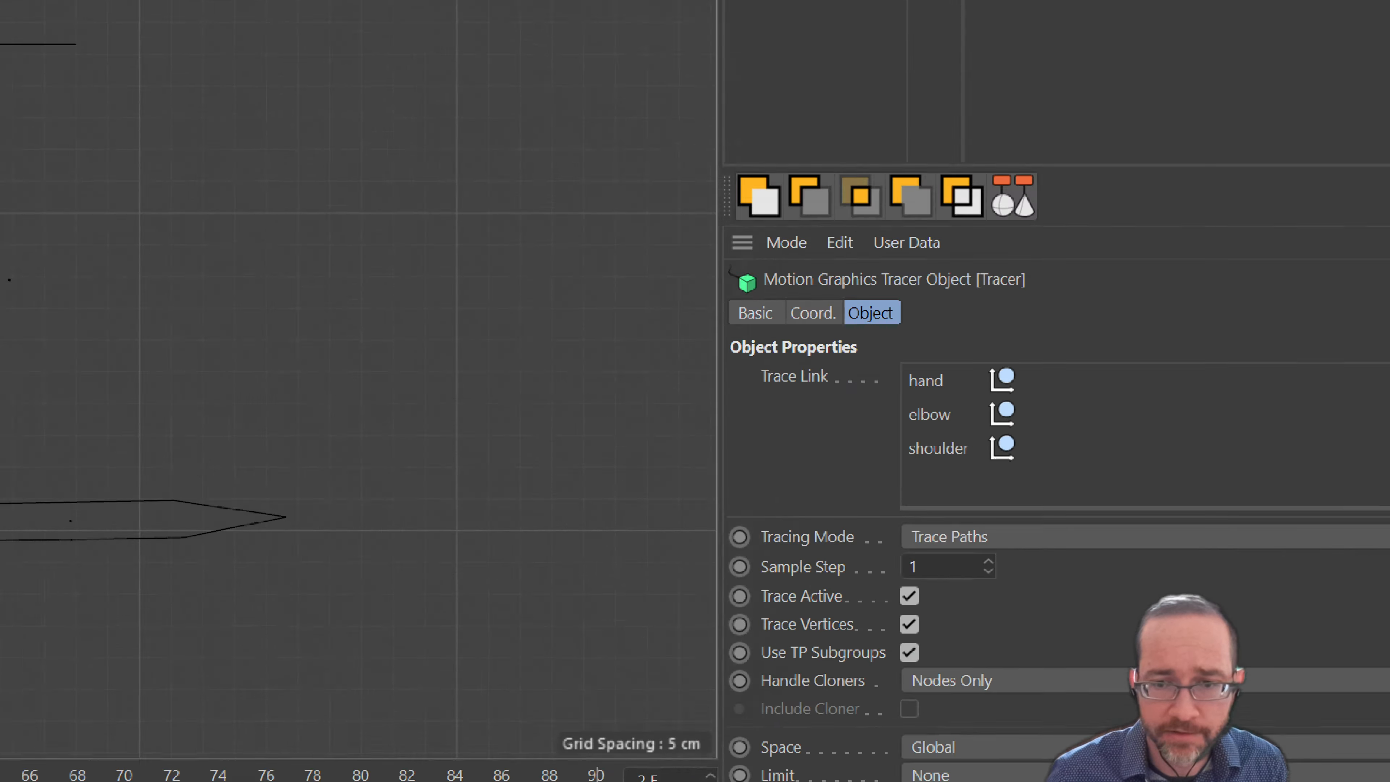
Set the Tracer's Tracing Mode to Connect All Objects.
click(1007, 526)
mouse_move(994, 482)
mouse_down()
mouse_move(796, 510)
mouse_move(1023, 474)
mouse_move(1065, 534)
mouse_up()
key(Escape)
click(1023, 526)
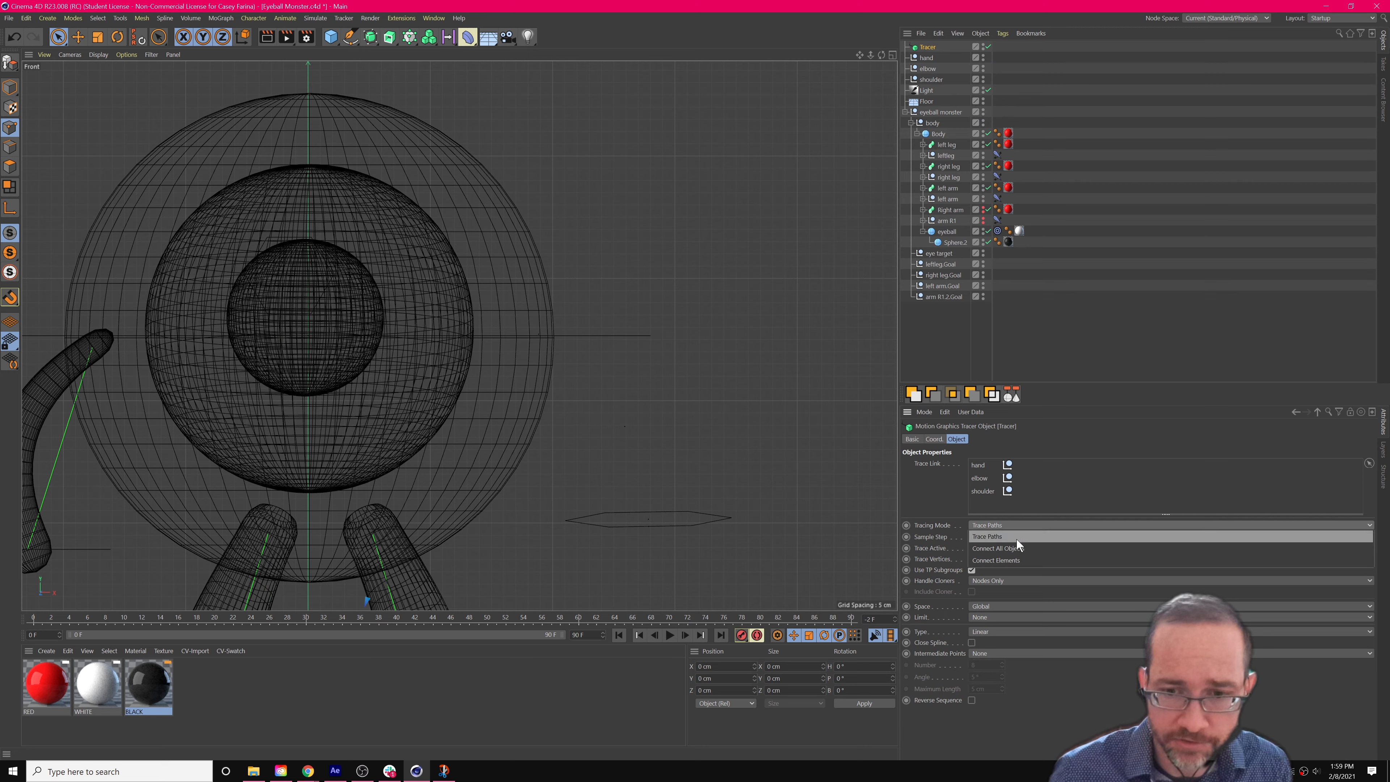
click(1016, 546)
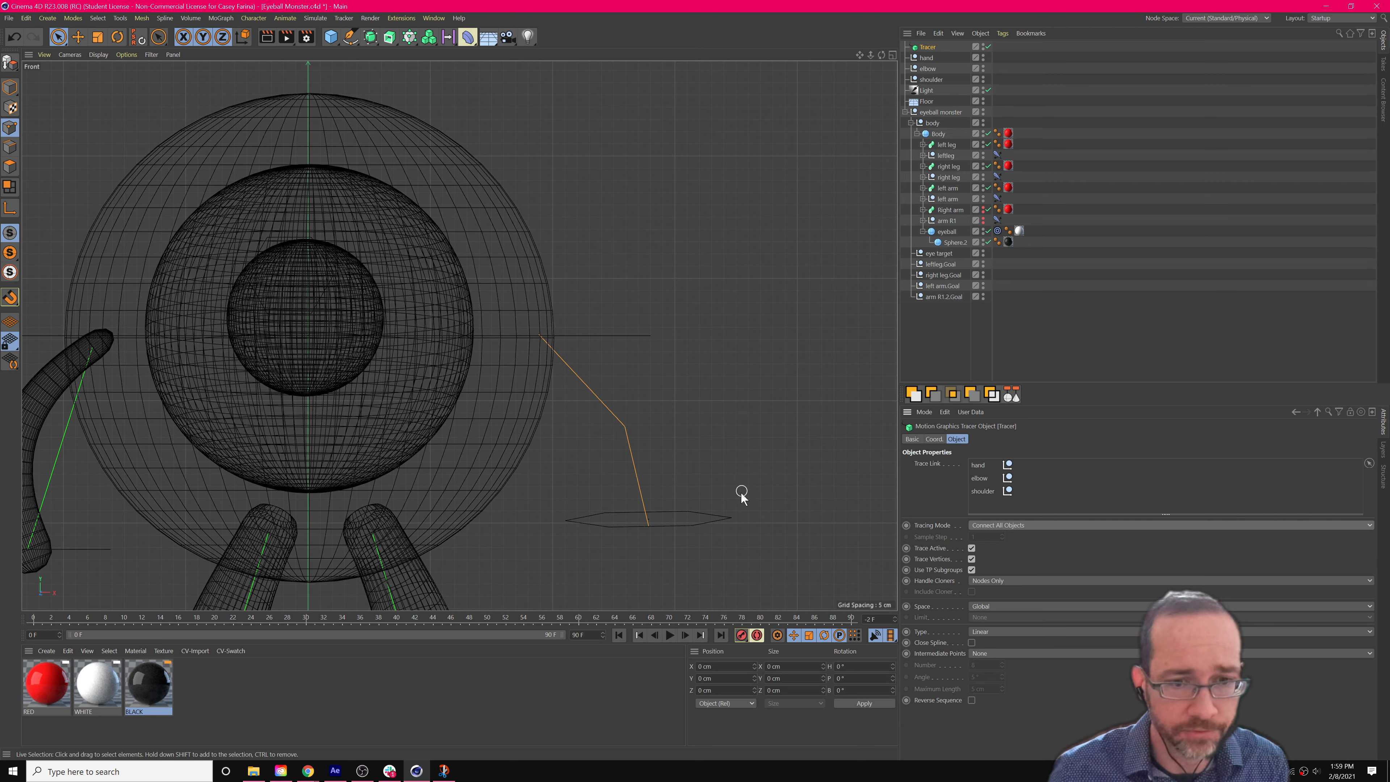
mouse_move(646, 462)
alt+mouse_down()
mouse_move(611, 459)
mouse_move(660, 454)
alt+mouse_up()
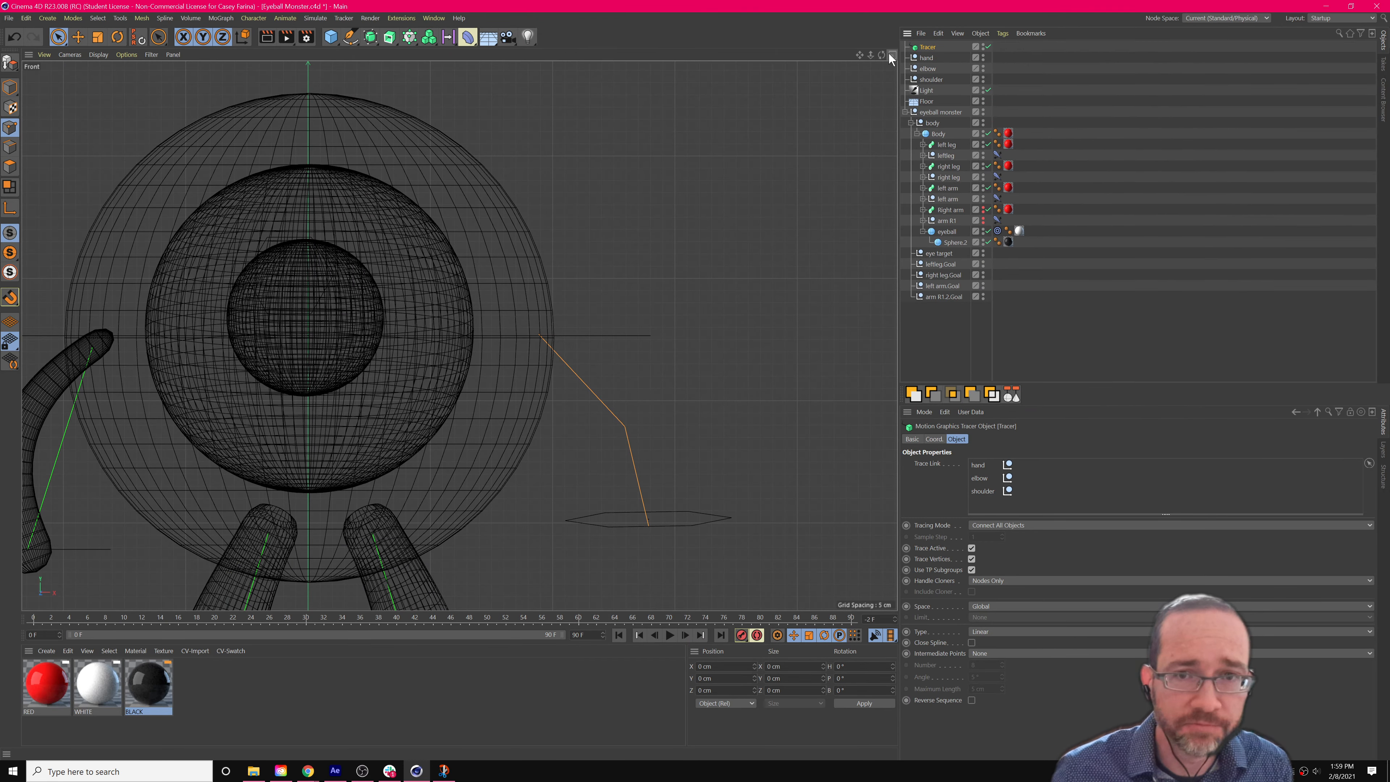
Examine the shoulder, elbow and hand nulls along the traced arm line in the maximized perspective view.
click(761, 132)
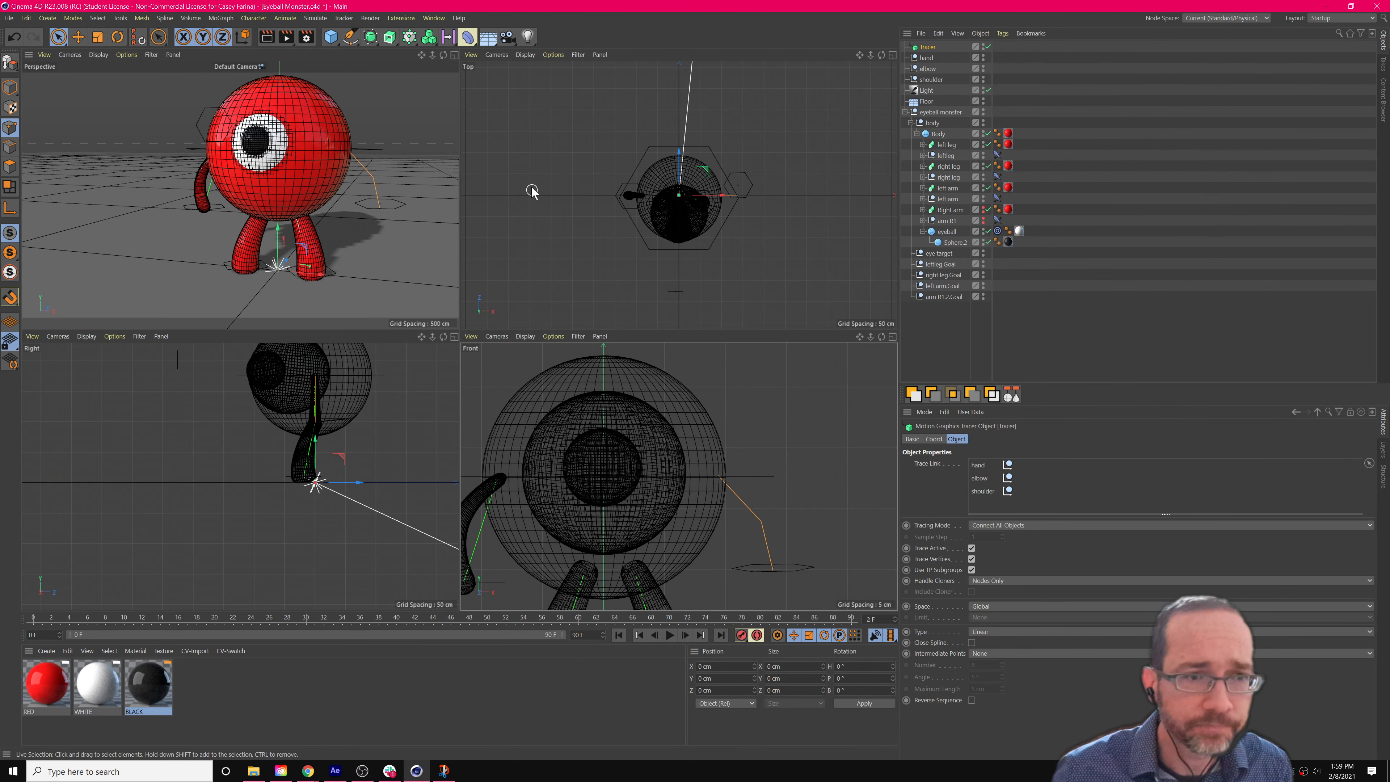
click(454, 54)
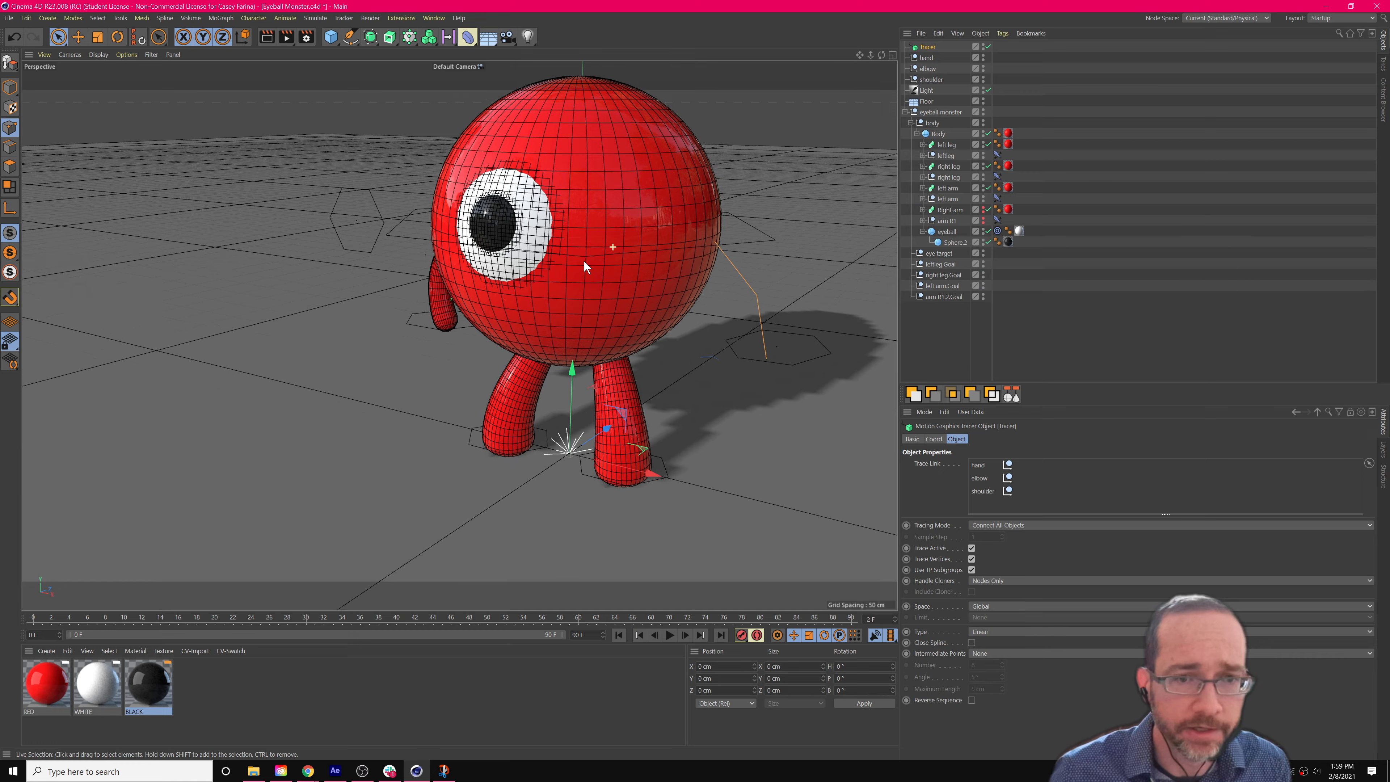
click(921, 79)
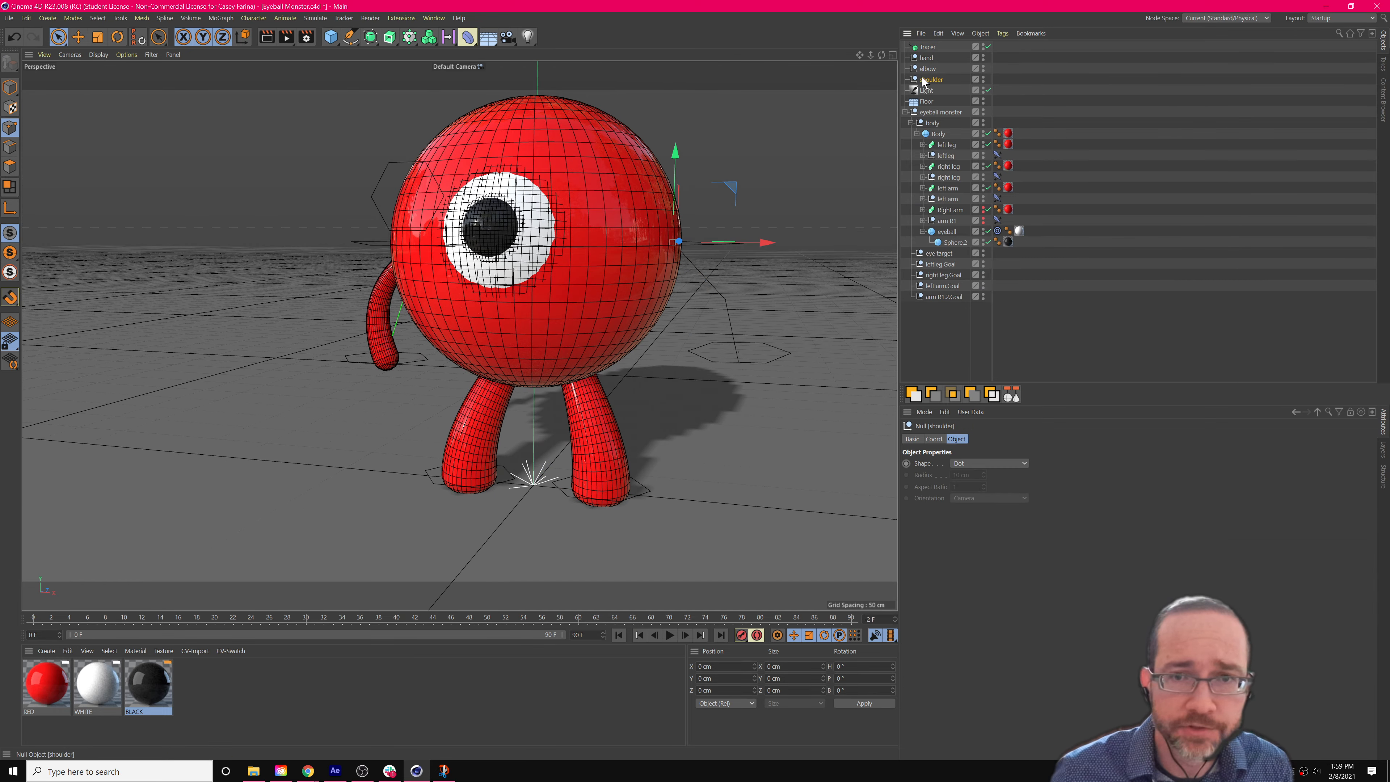
alt+drag(727, 307, 718, 303)
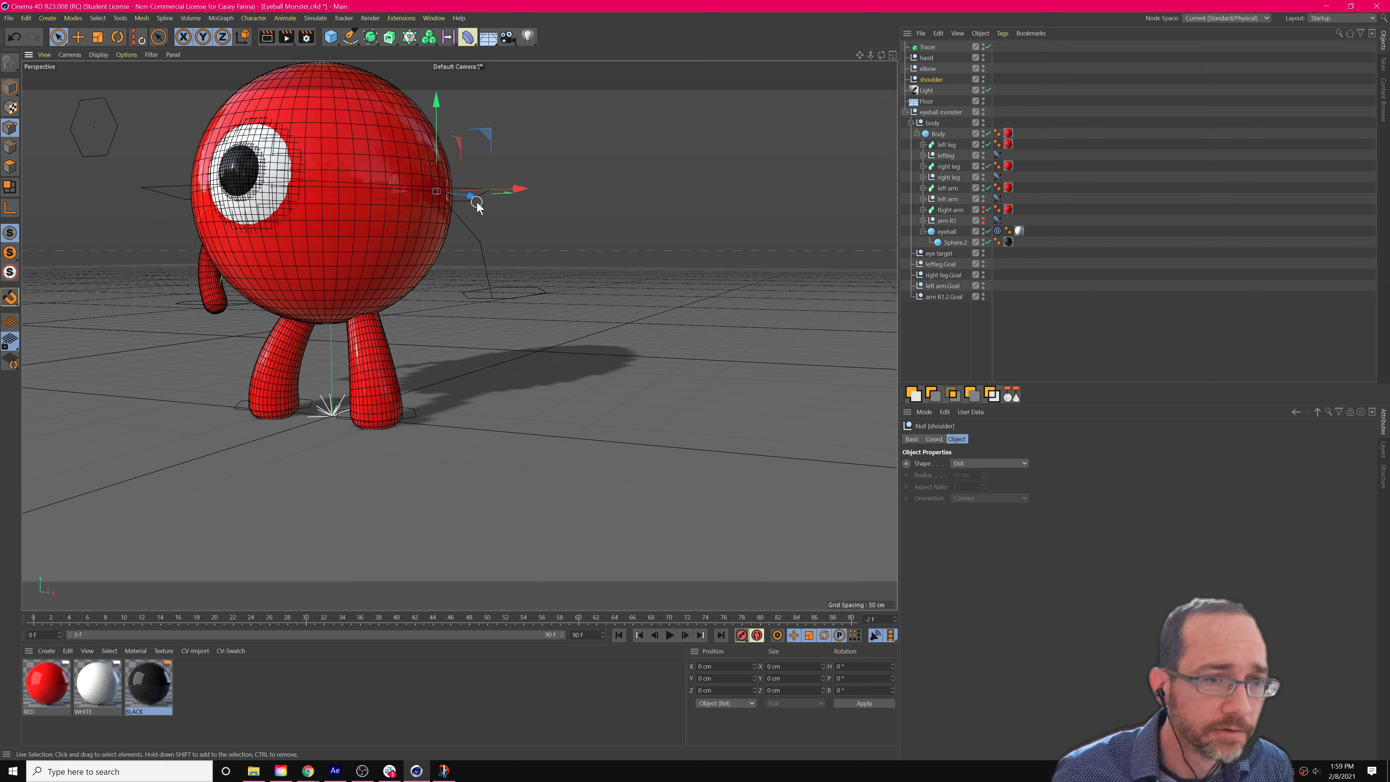
drag(471, 197, 465, 199)
click(930, 68)
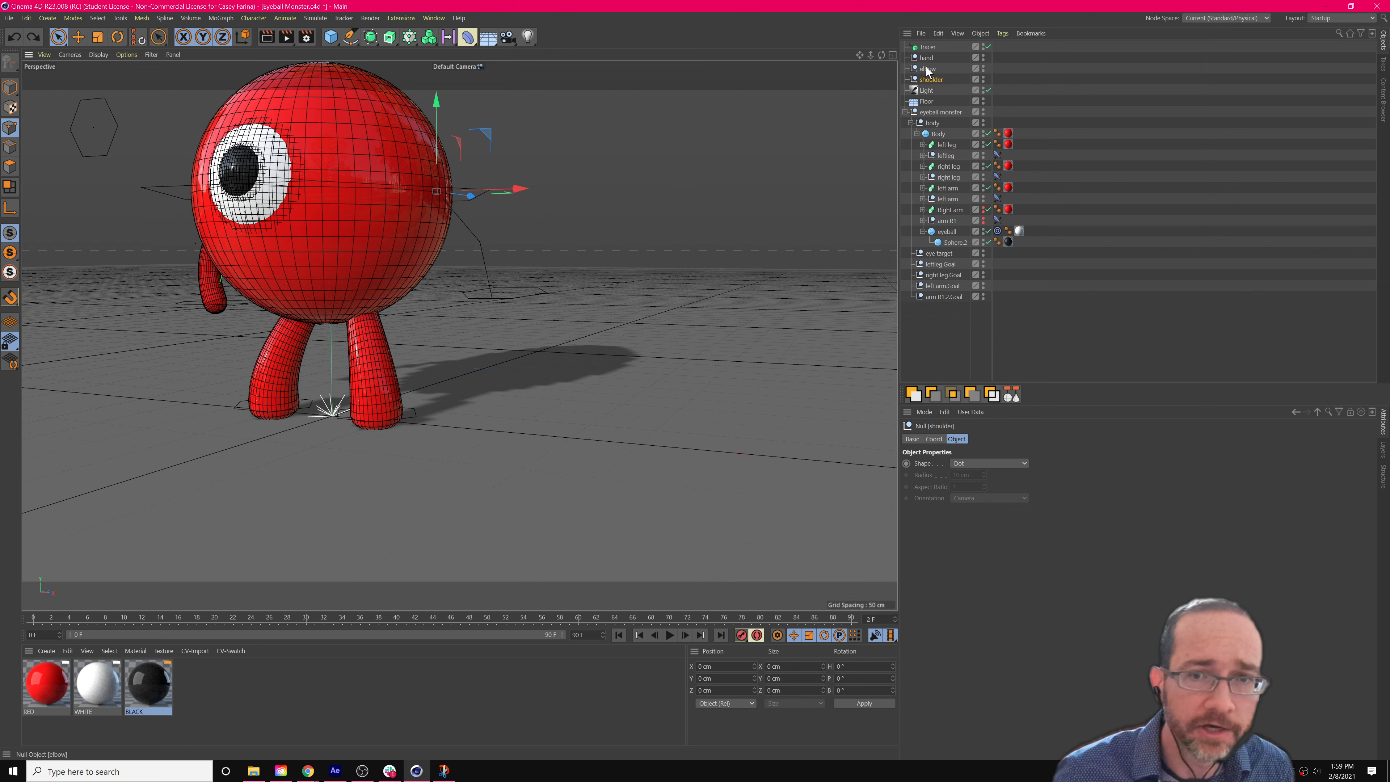
click(926, 58)
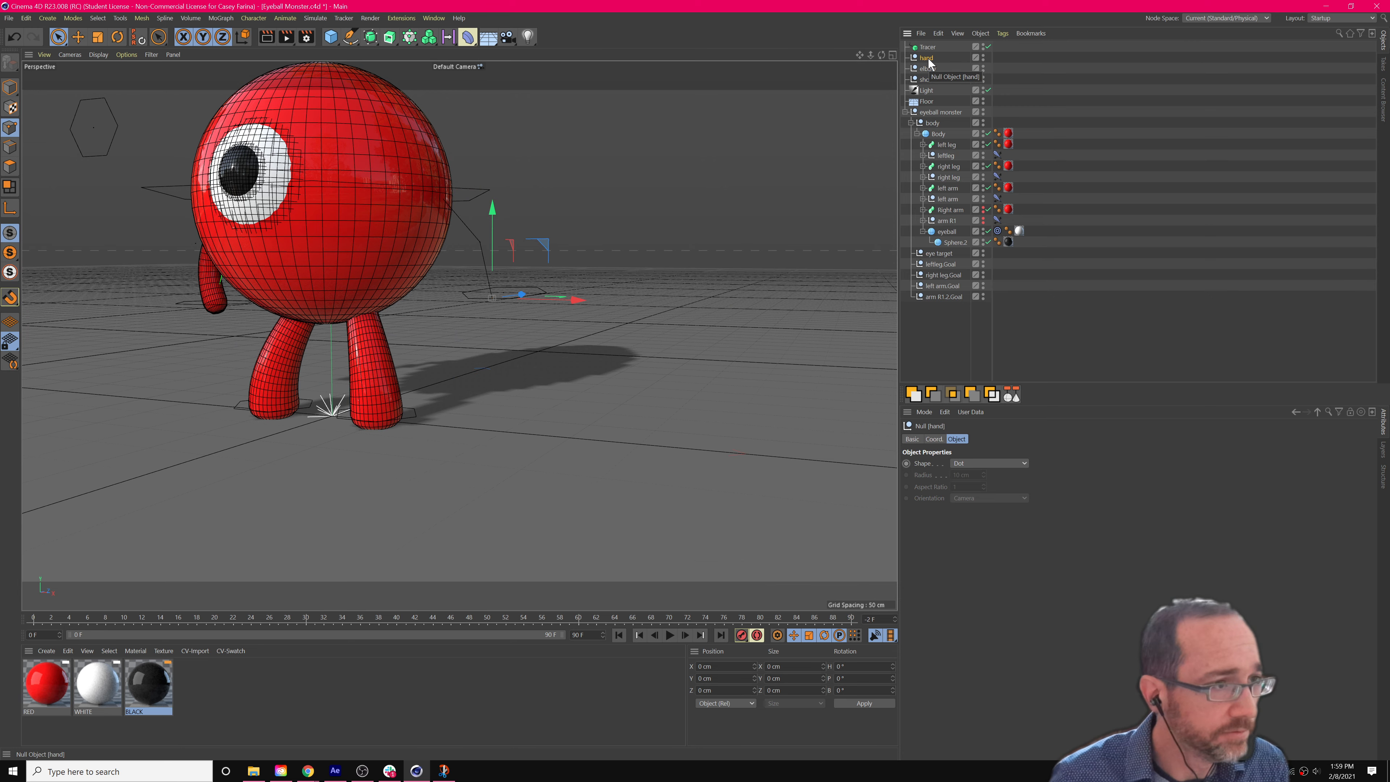
click(928, 69)
click(929, 80)
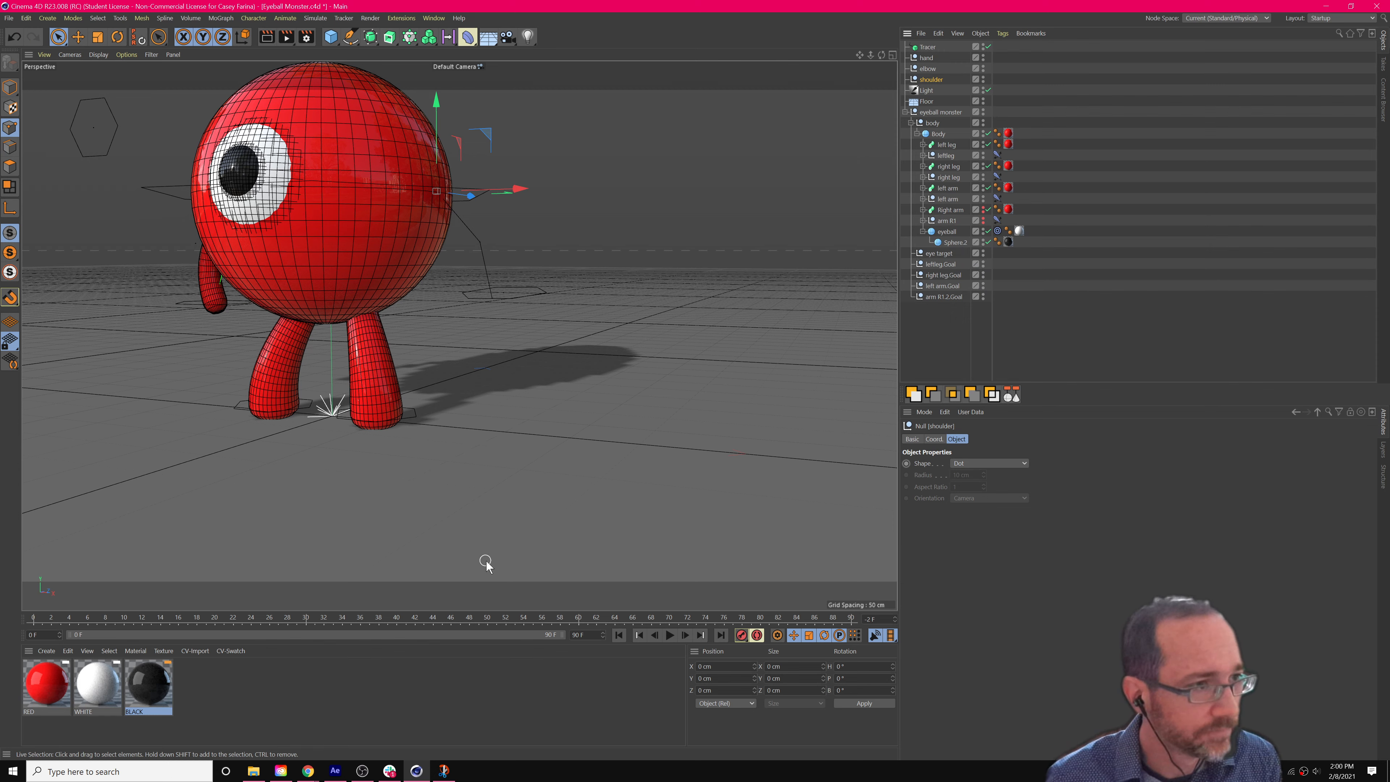
Add a Circle spline with a radius of 10 cm as the arm's profile.
click(927, 47)
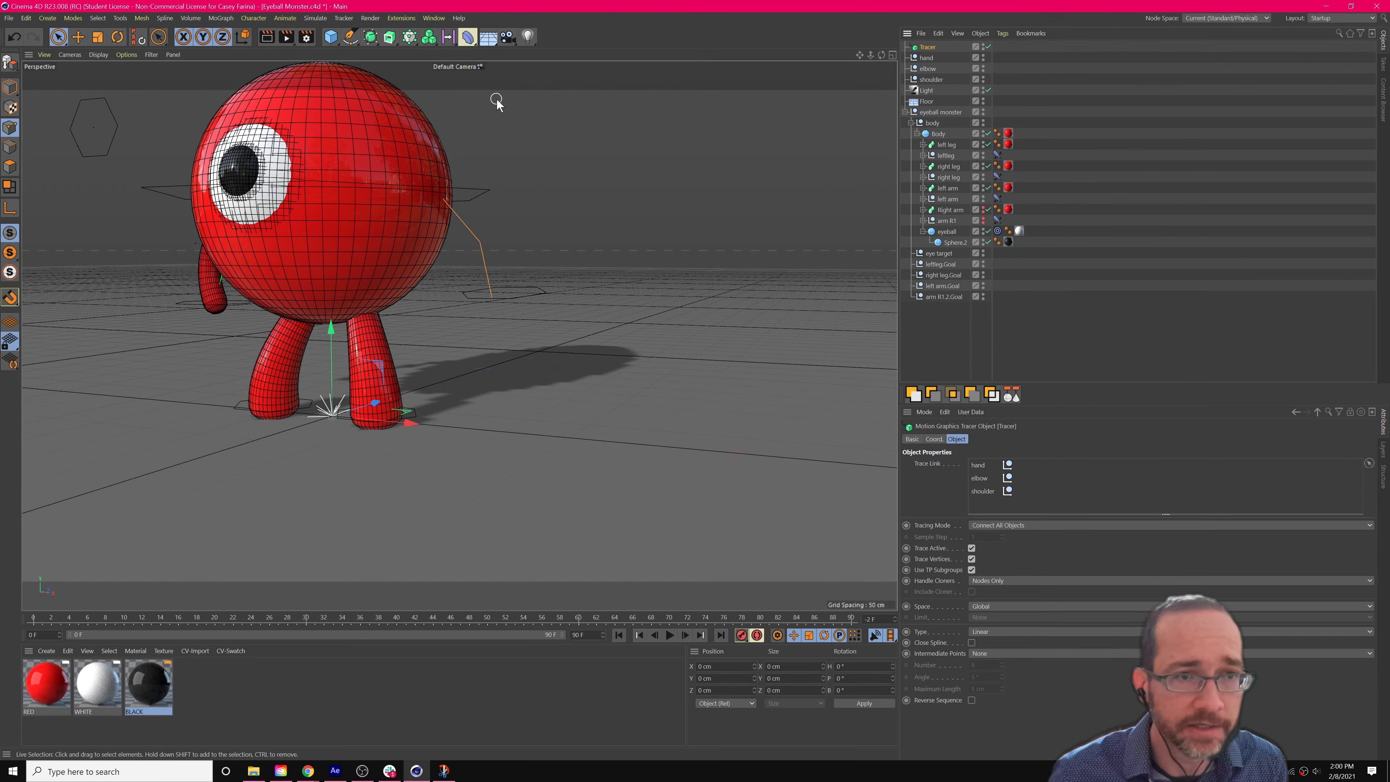
mouse_move(496, 99)
alt+mouse_down()
mouse_move(523, 110)
mouse_move(506, 100)
alt+mouse_up()
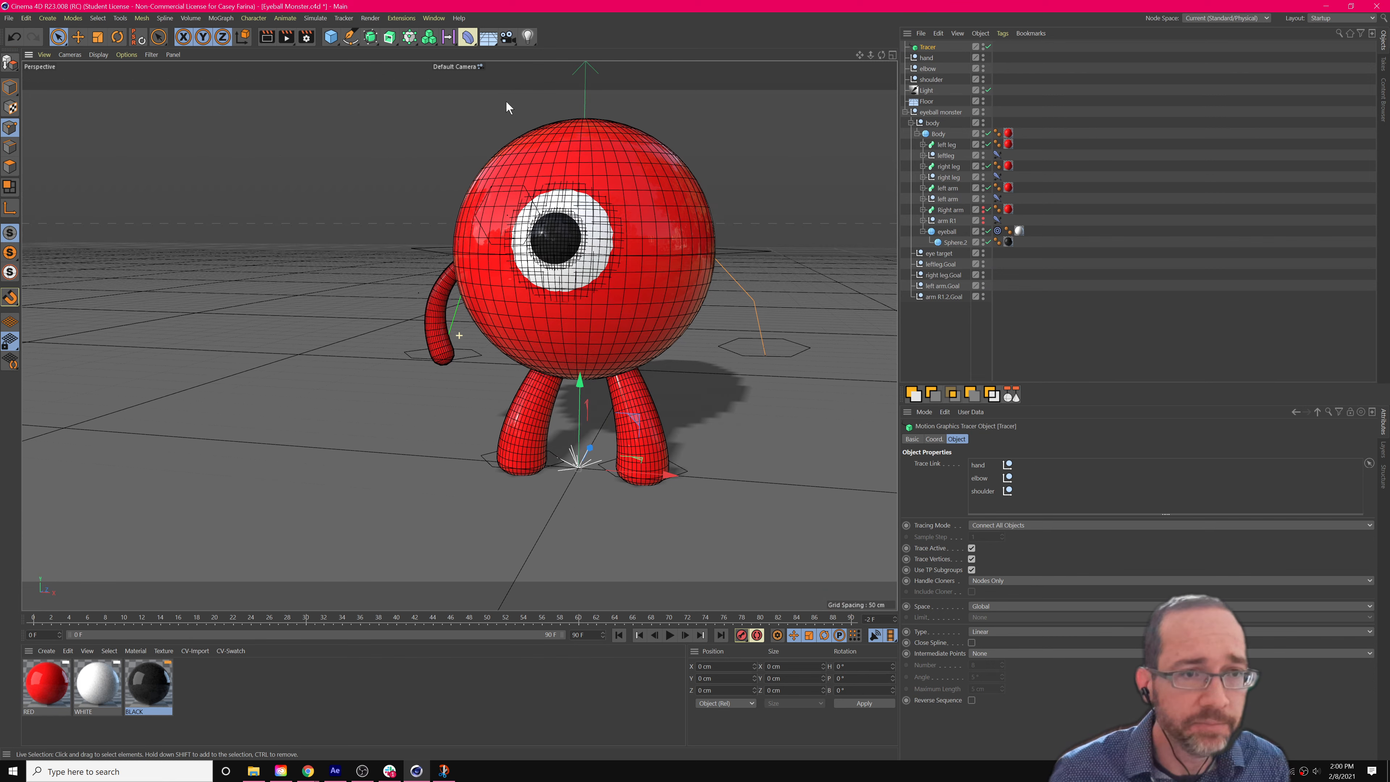
click(350, 36)
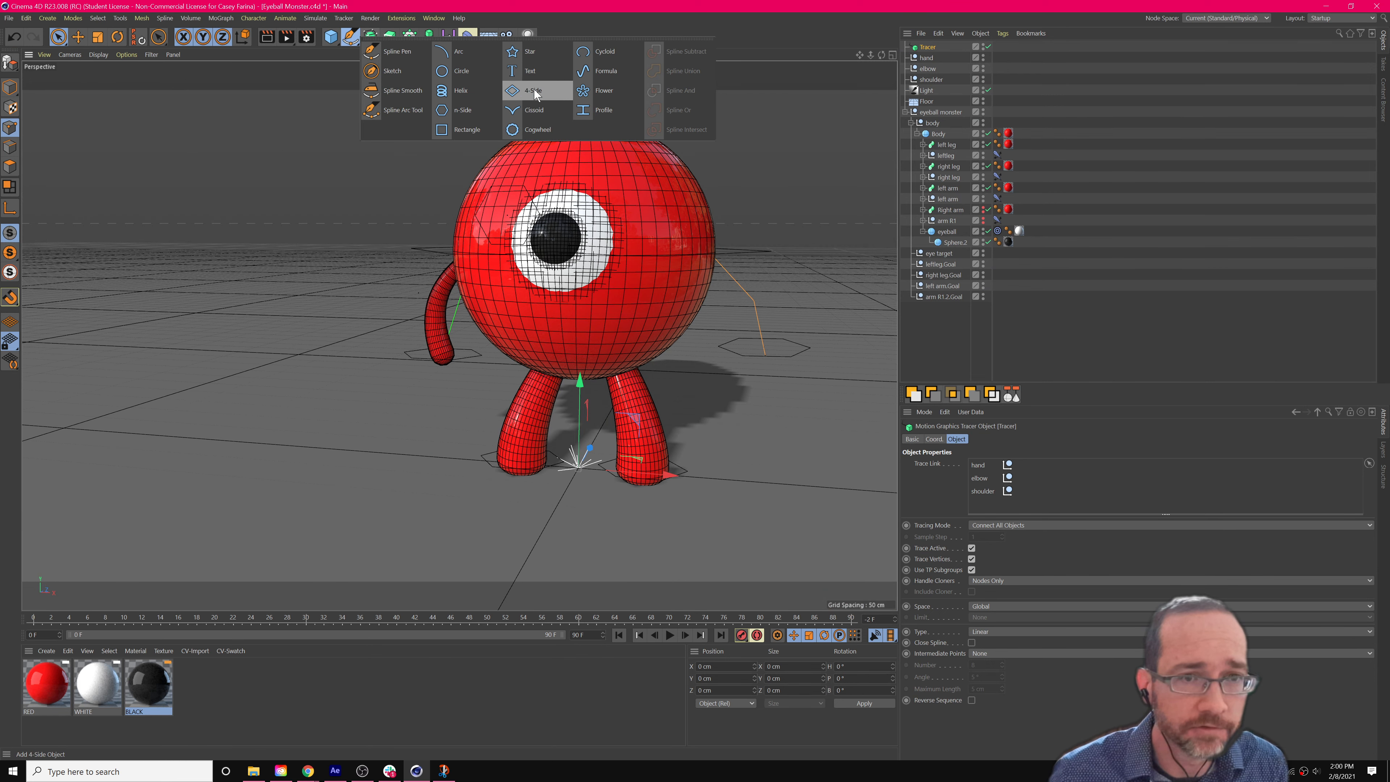
click(473, 73)
double_click(983, 486)
text(10)
key(Return)
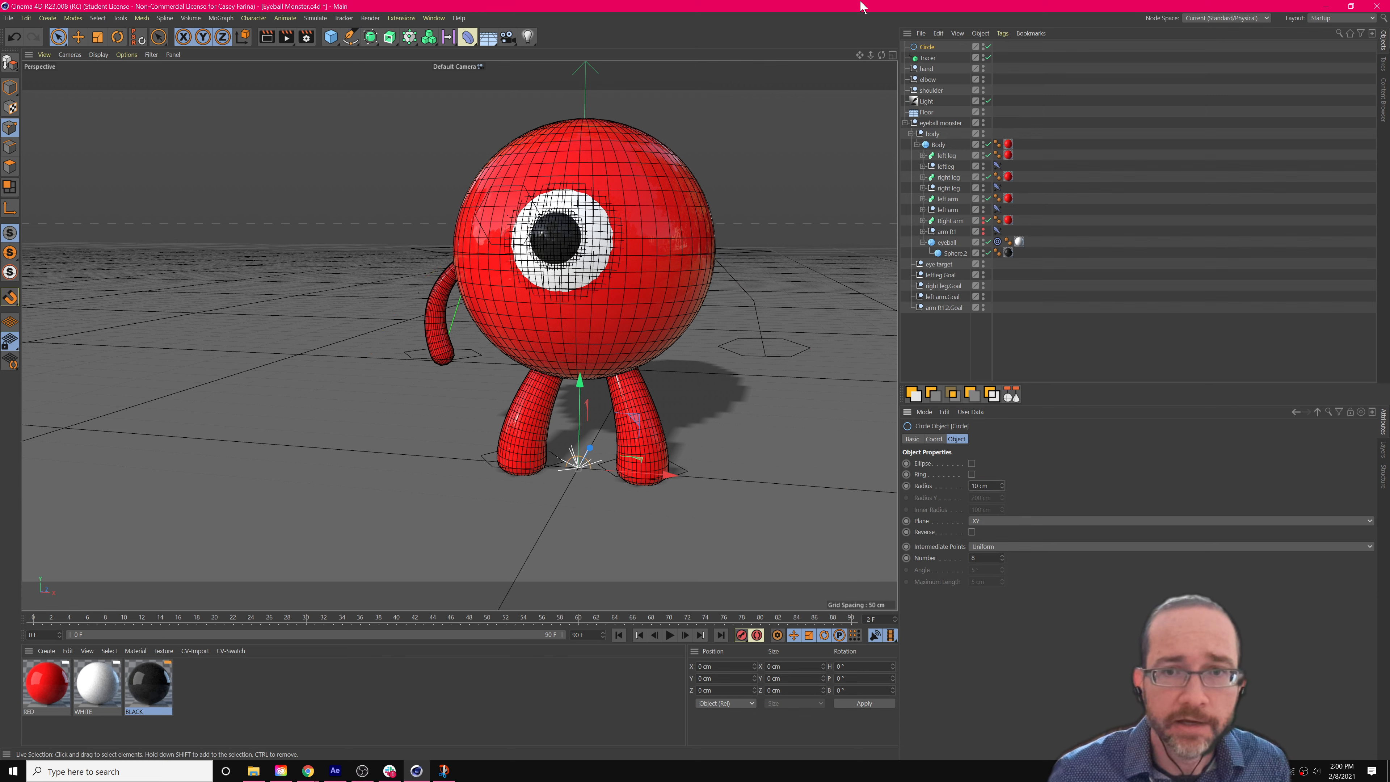
Add a Sweep object and nest the Circle and the Tracer inside it, with the Circle first.
drag(390, 43, 435, 106)
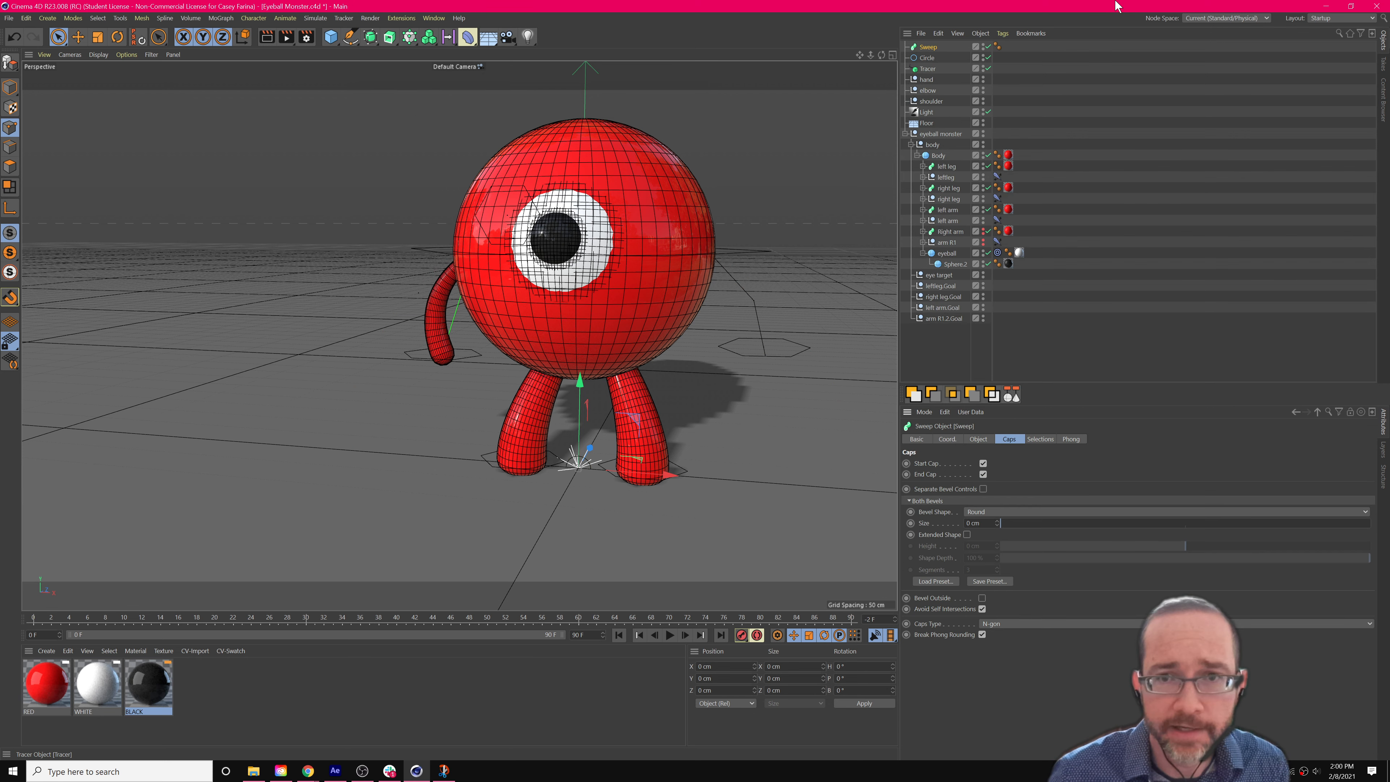
drag(929, 58, 933, 50)
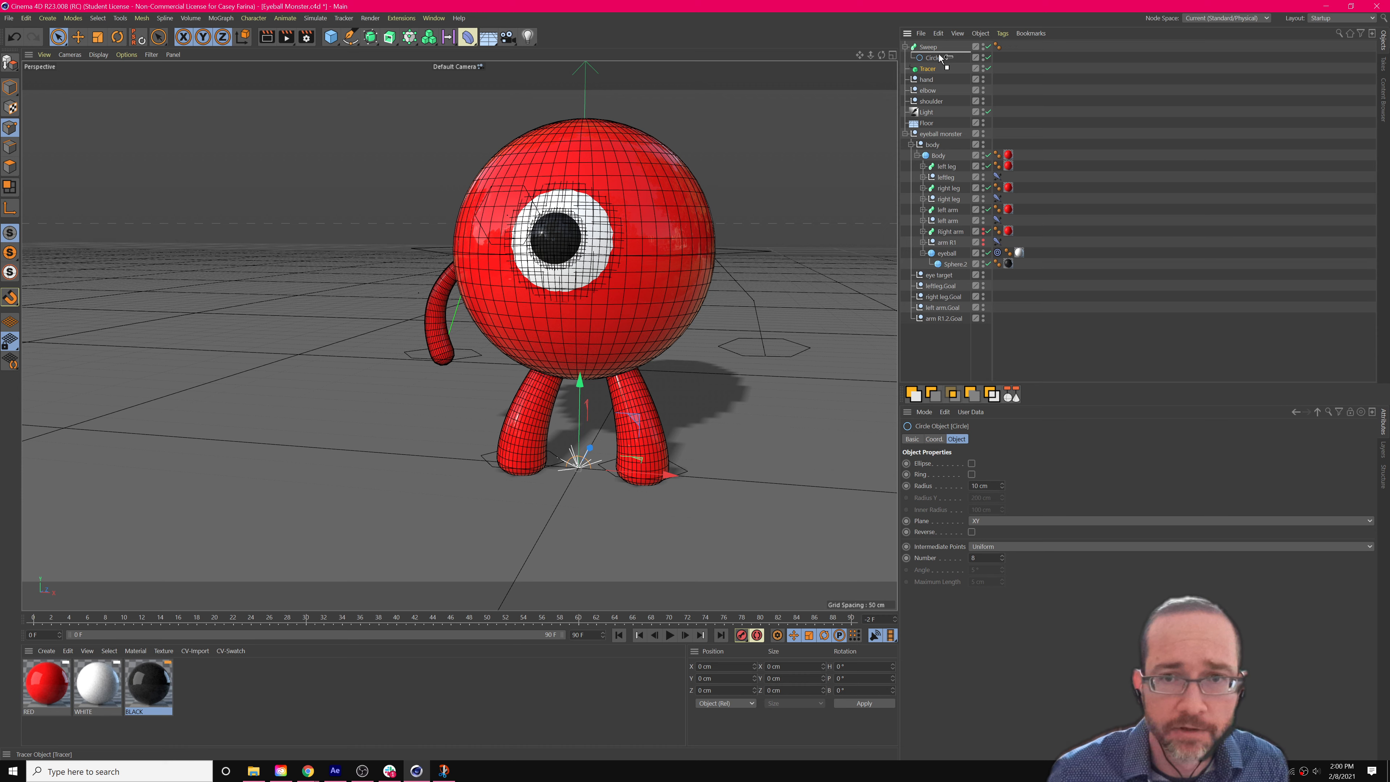
drag(938, 61, 937, 61)
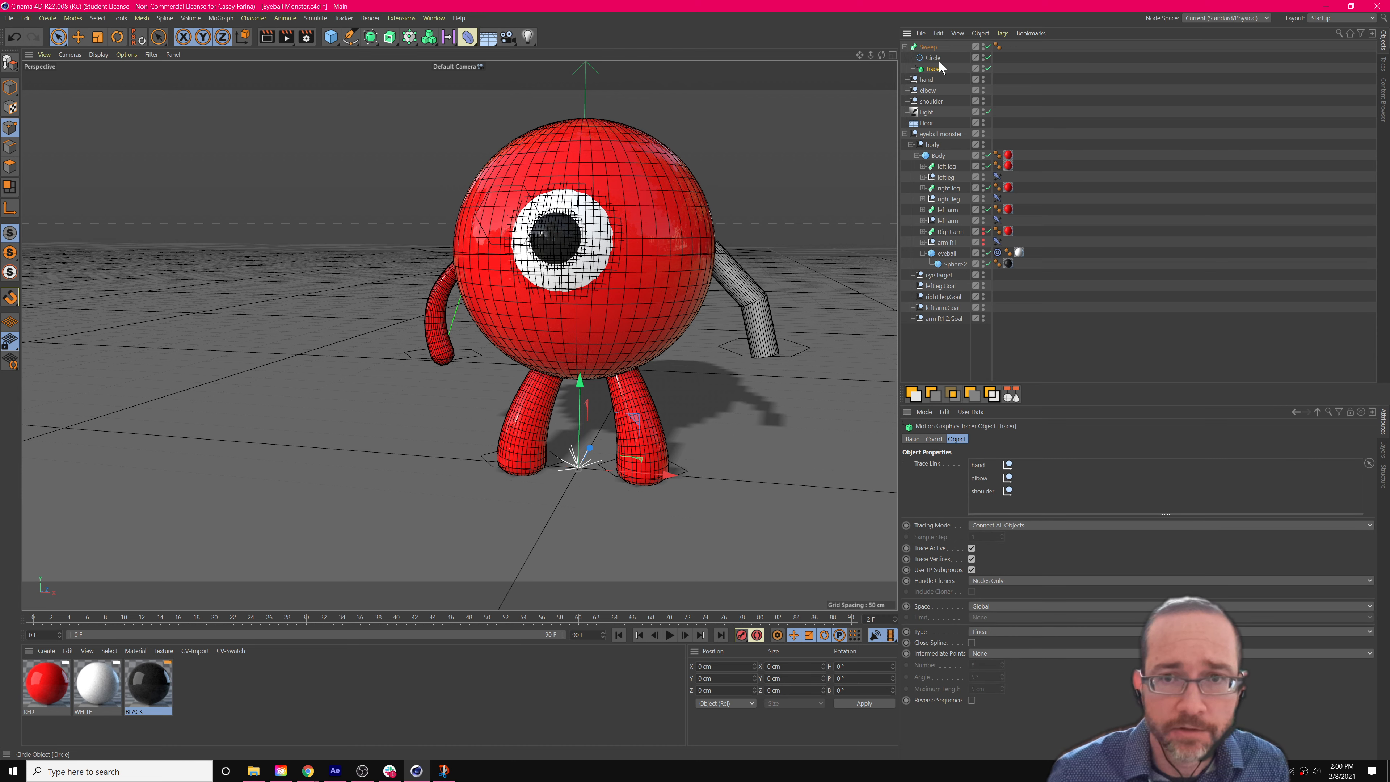
click(932, 48)
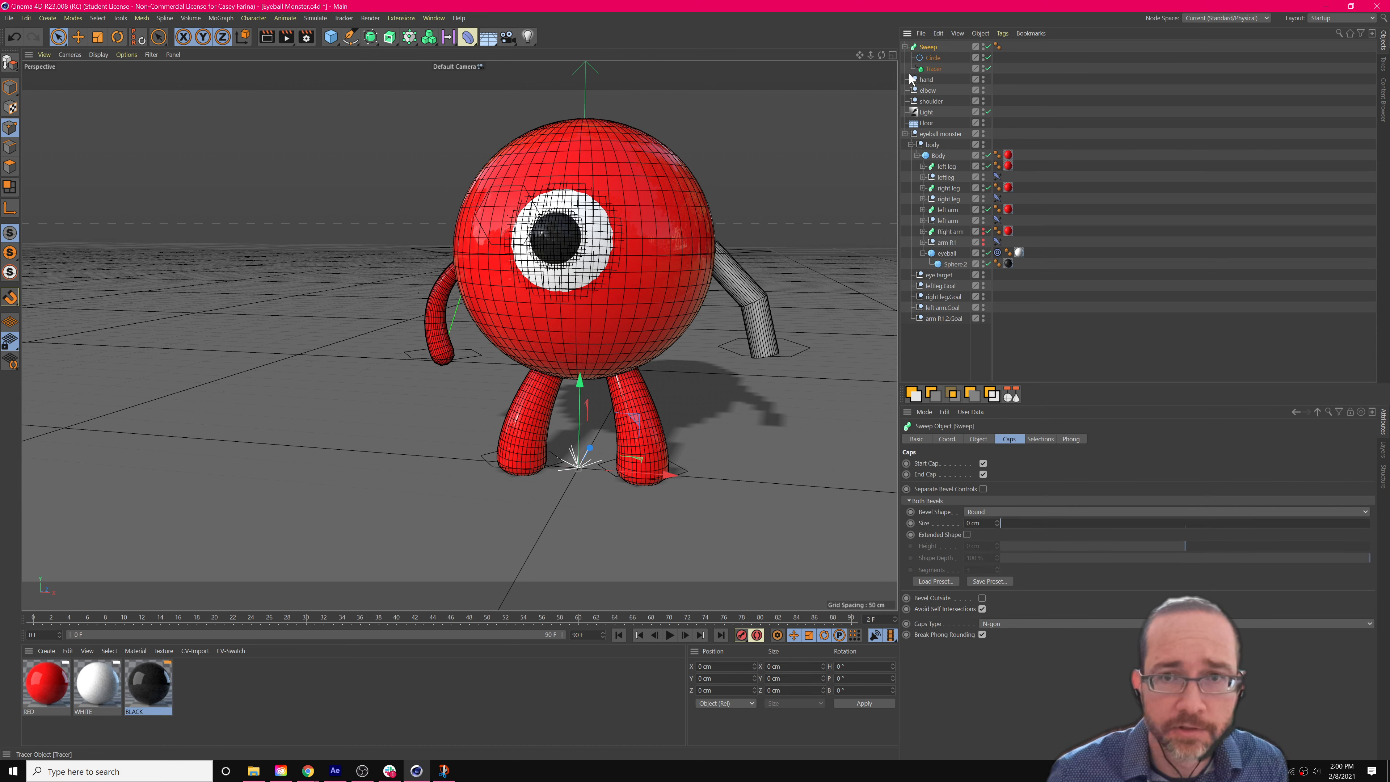
Try moving the elbow null to test how the swept arm bends, and undo the move.
scroll(754, 312, up, 5)
alt+drag(753, 312, 836, 168)
click(928, 90)
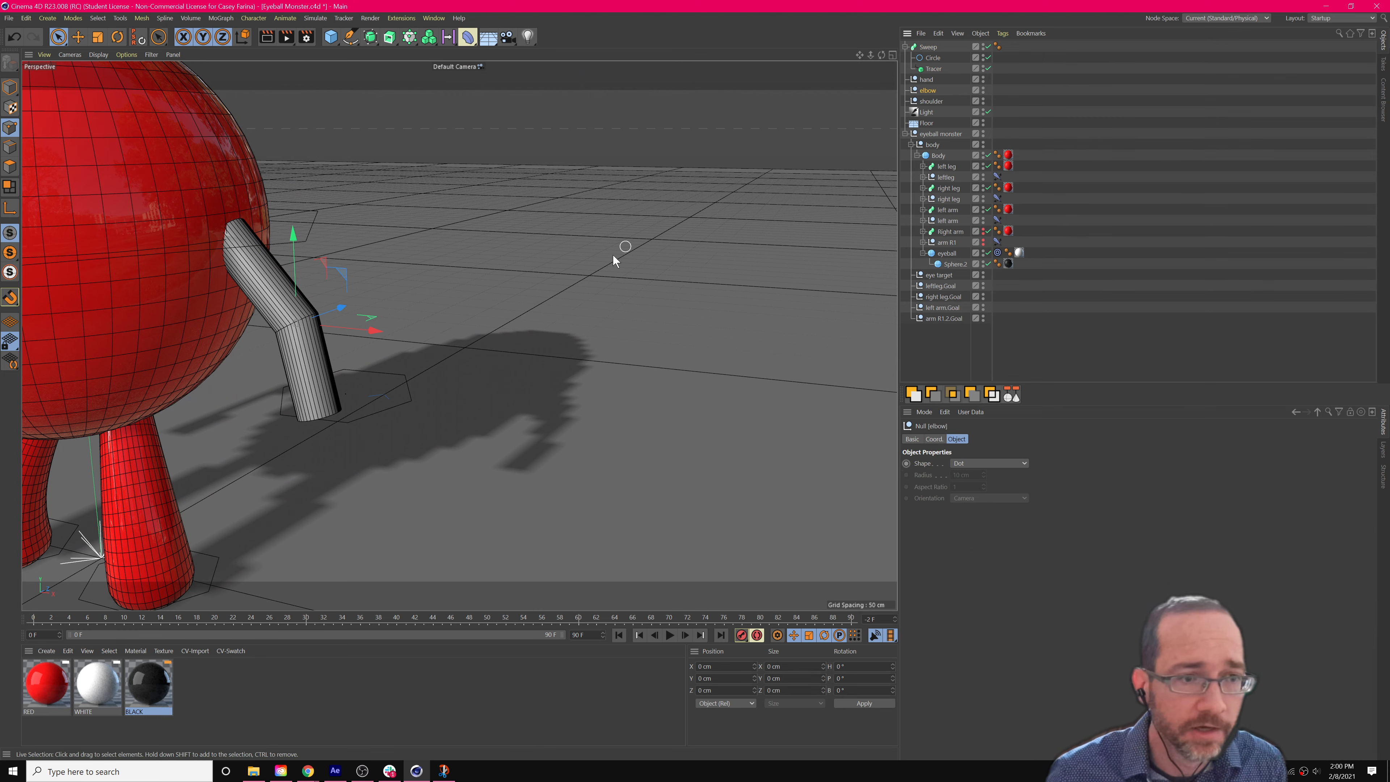
mouse_move(334, 317)
mouse_down()
mouse_move(390, 298)
mouse_move(307, 321)
mouse_move(431, 298)
mouse_move(472, 323)
mouse_move(388, 312)
mouse_move(417, 293)
mouse_move(402, 273)
mouse_move(320, 307)
mouse_move(426, 279)
mouse_move(330, 309)
mouse_up()
key(ctrl+z)
Set the Tracer's spline Type to B-Spline and its Intermediate Points to Uniform to round the elbow bend.
alt+drag(299, 418, 349, 403)
alt+middle_drag(352, 396, 517, 399)
mouse_move(521, 411)
alt+mouse_down()
mouse_move(502, 416)
mouse_move(519, 418)
alt+mouse_up()
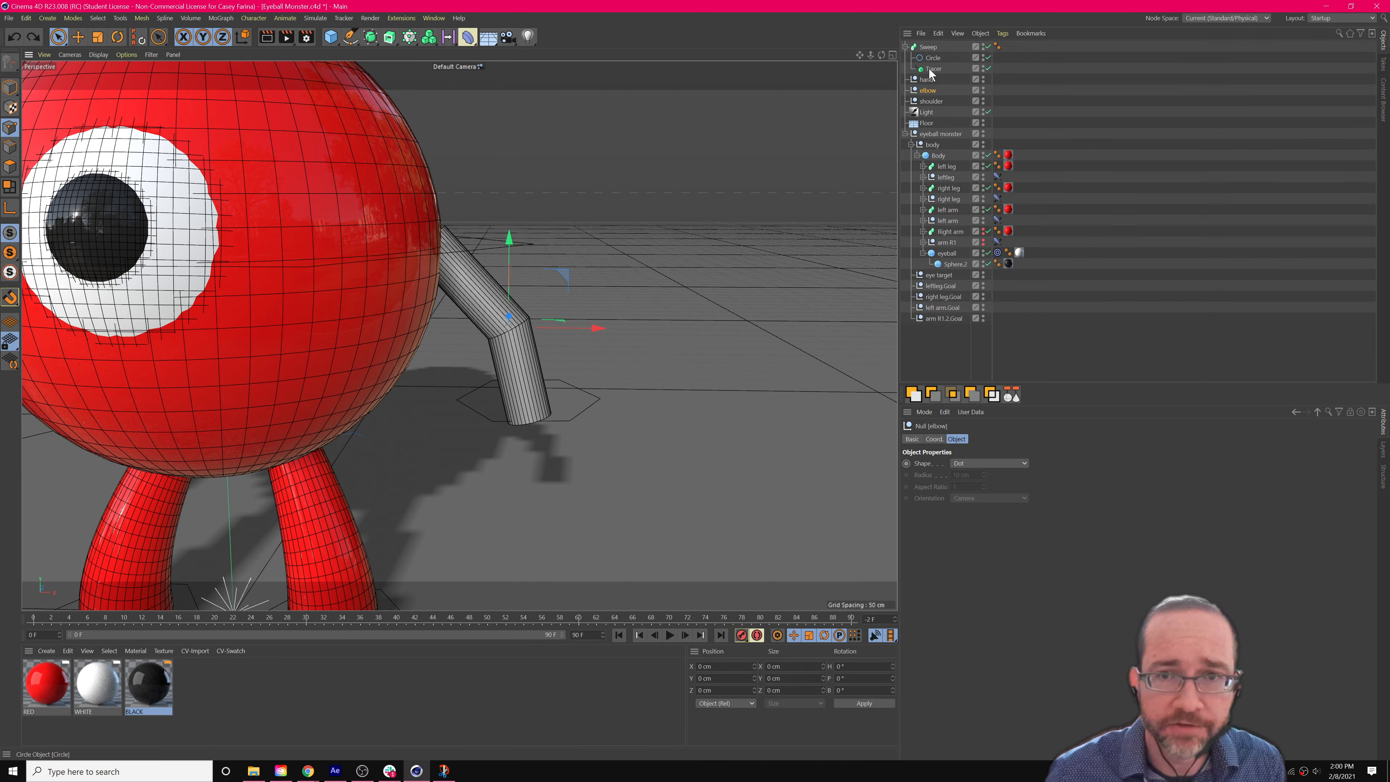
scroll(475, 345, up, 5)
scroll(484, 335, down, 3)
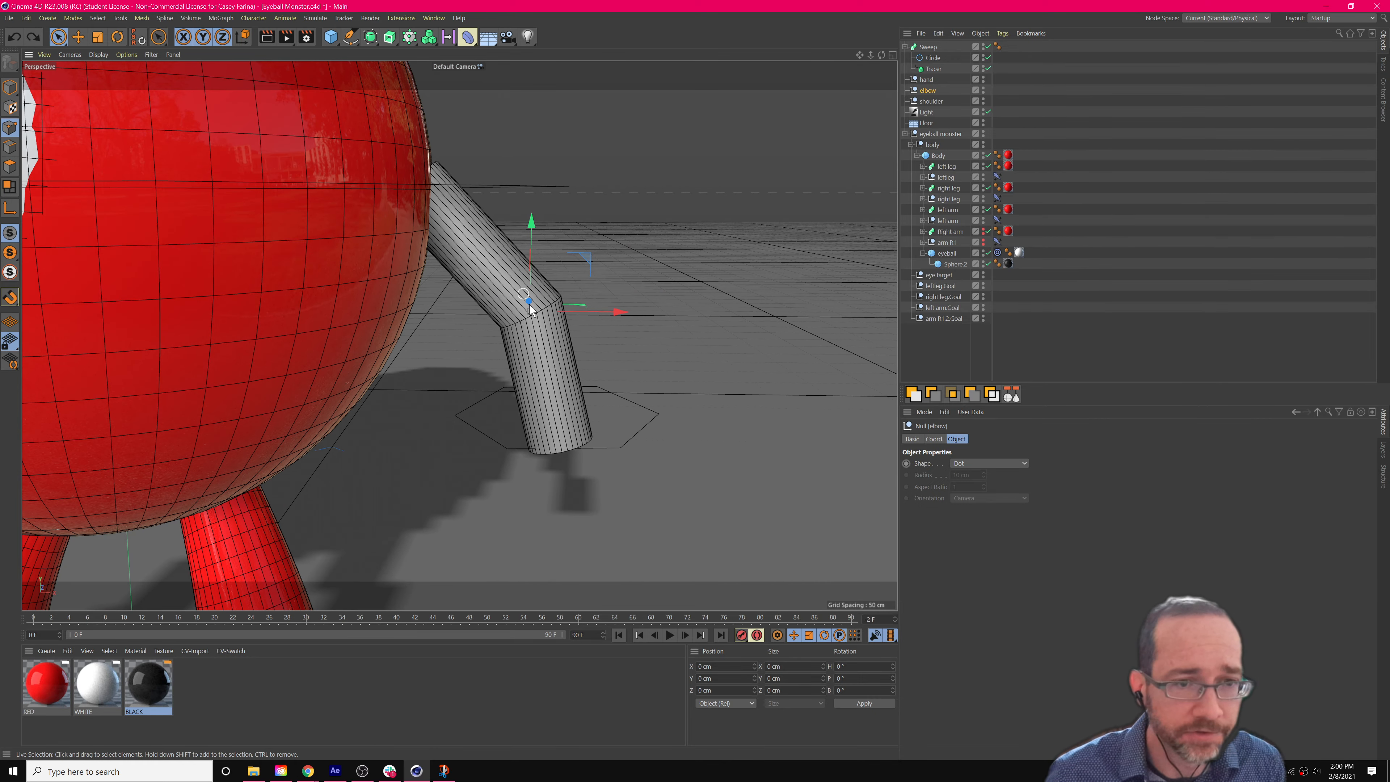
alt+drag(541, 317, 499, 281)
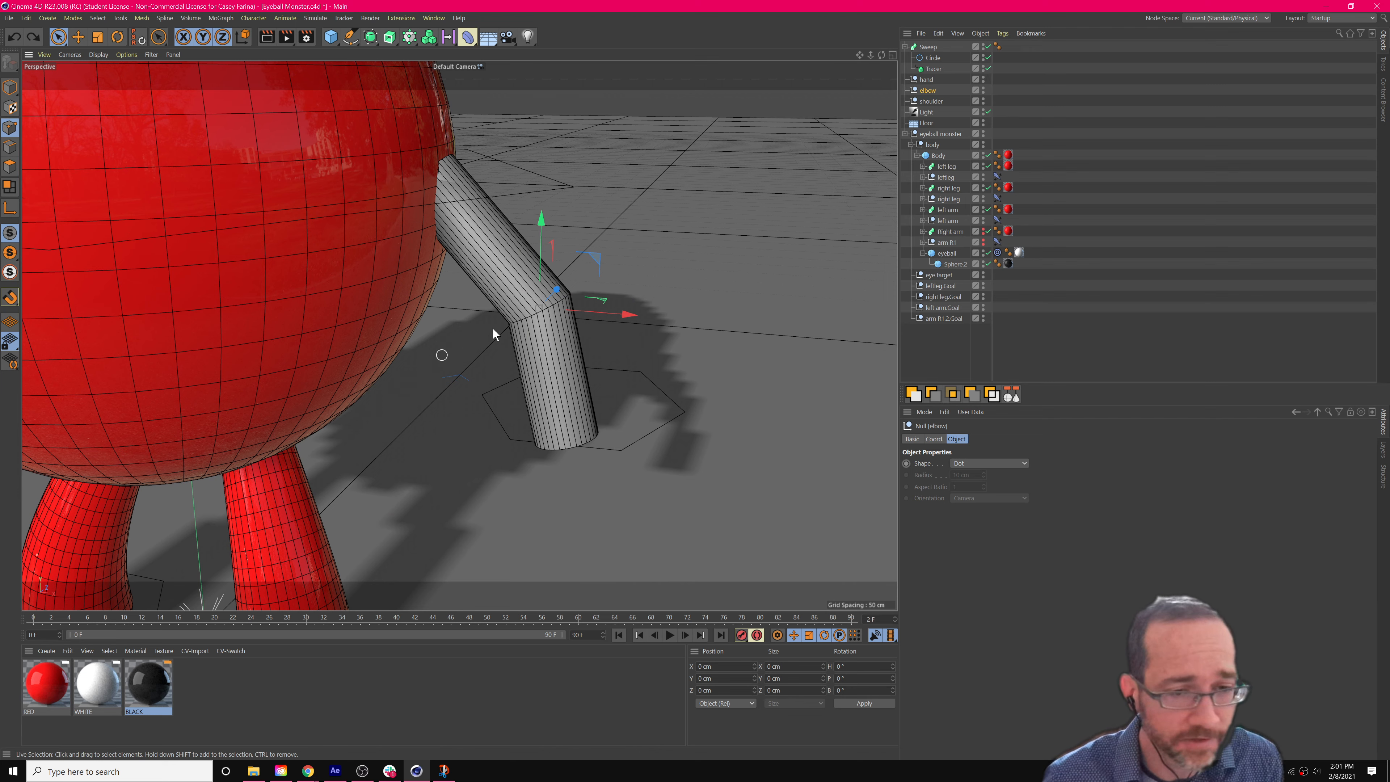
click(931, 51)
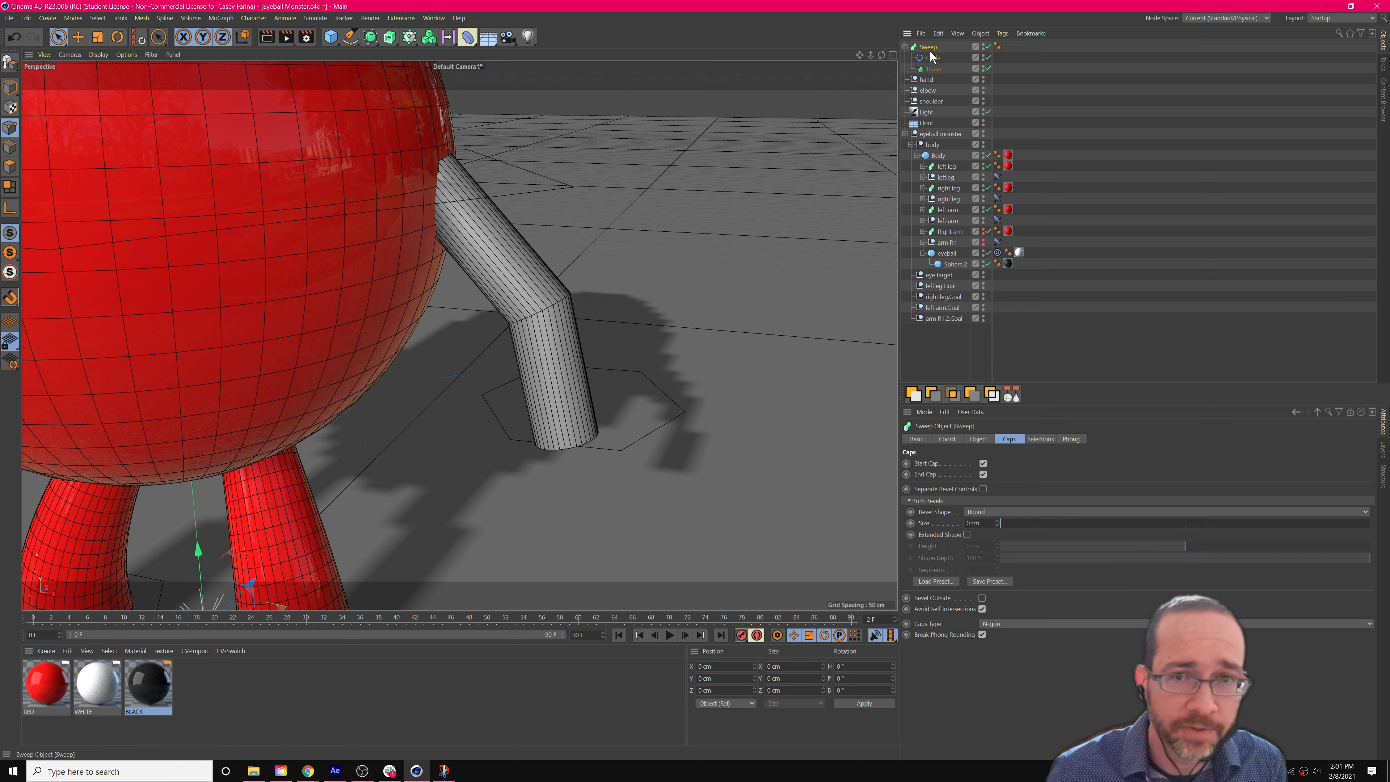
click(933, 70)
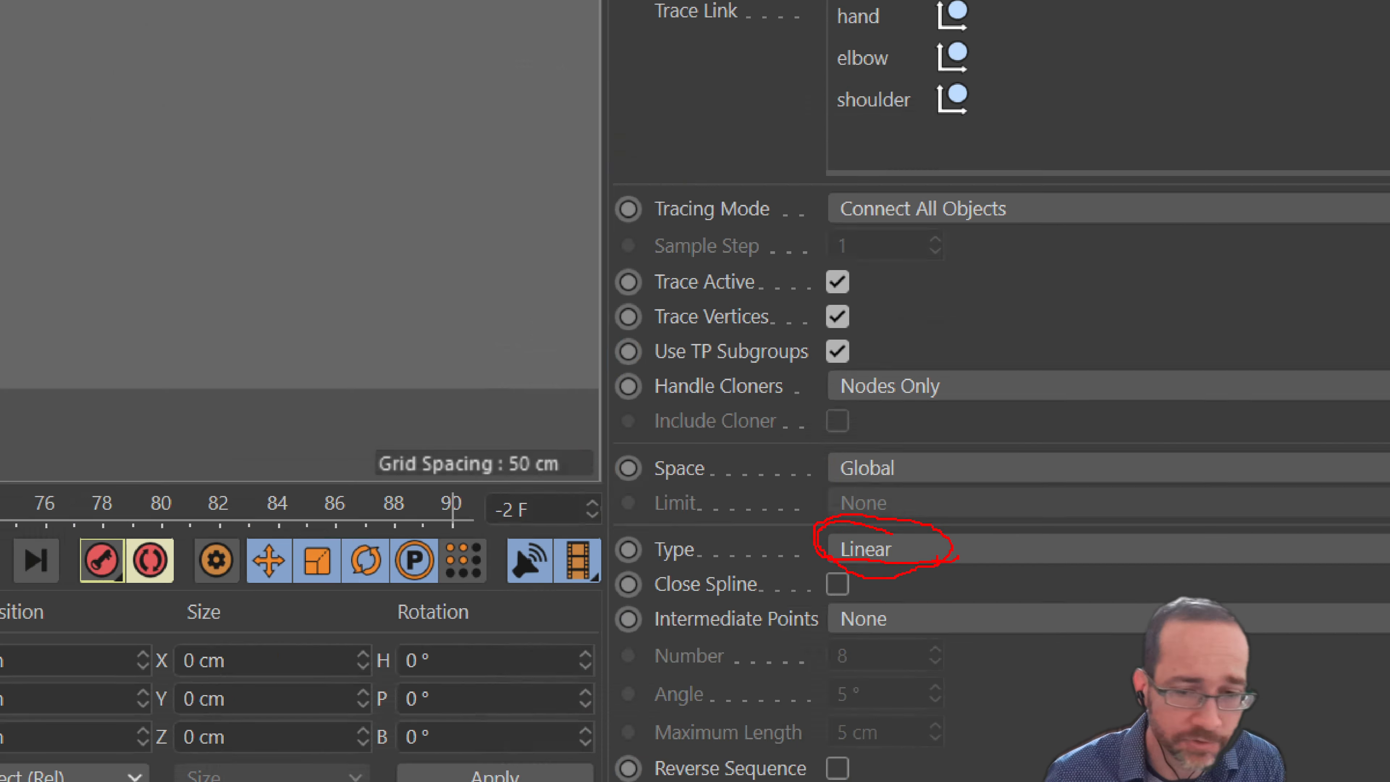
click(912, 532)
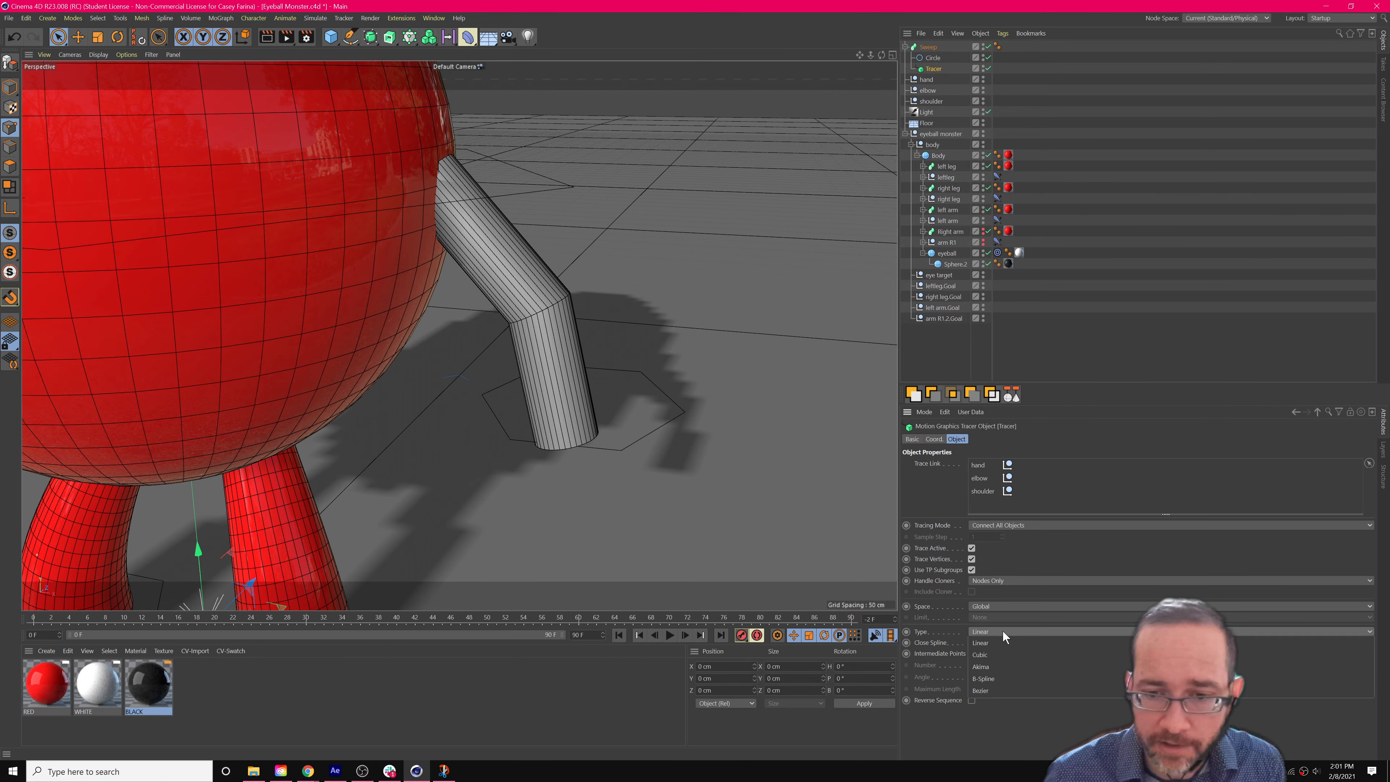
click(995, 678)
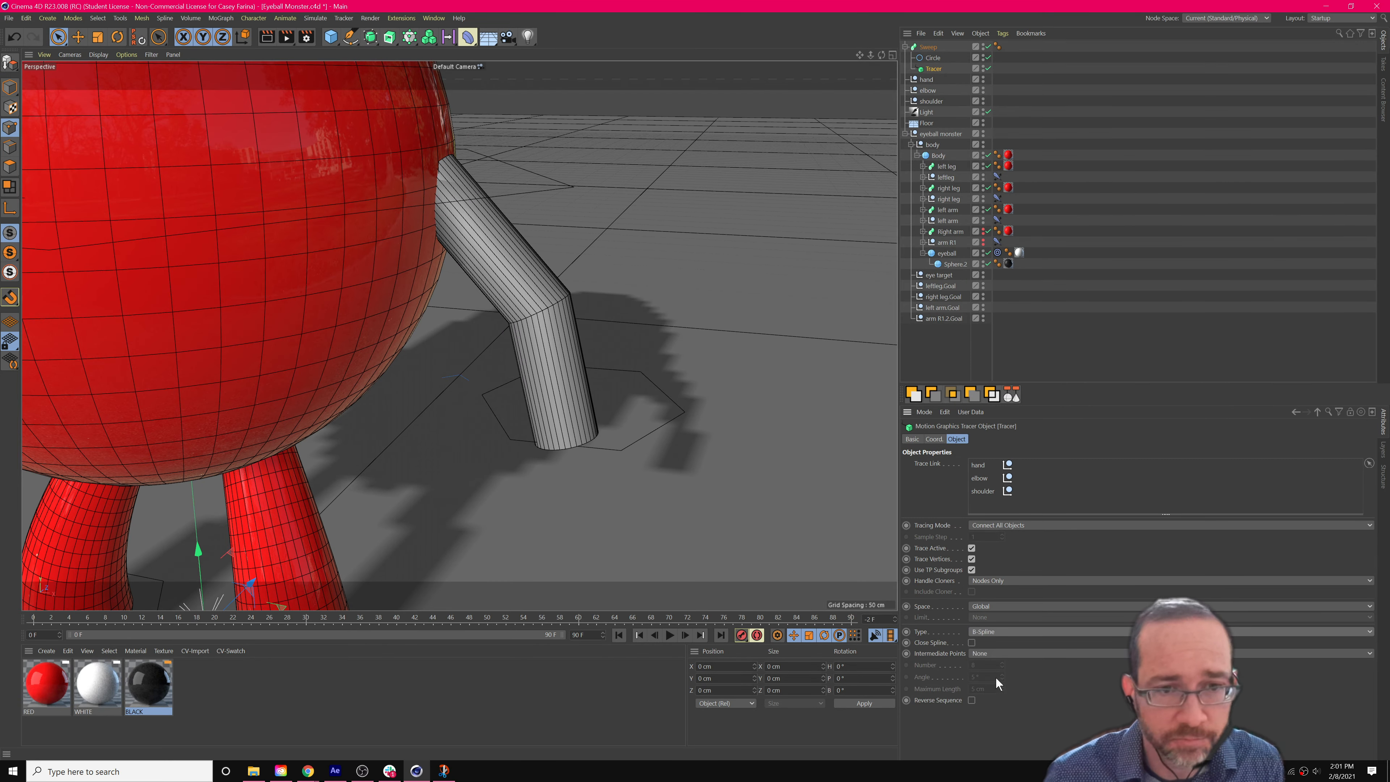
click(993, 650)
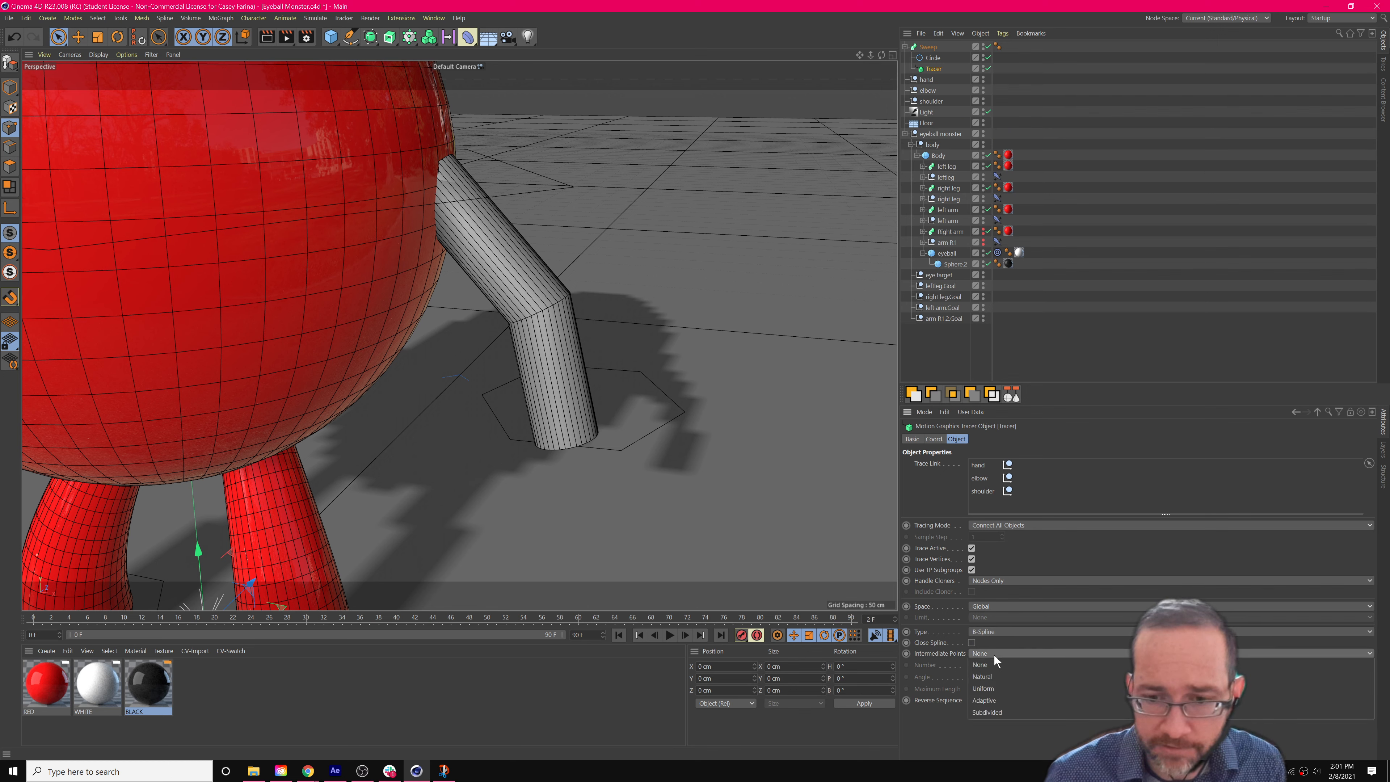
click(994, 689)
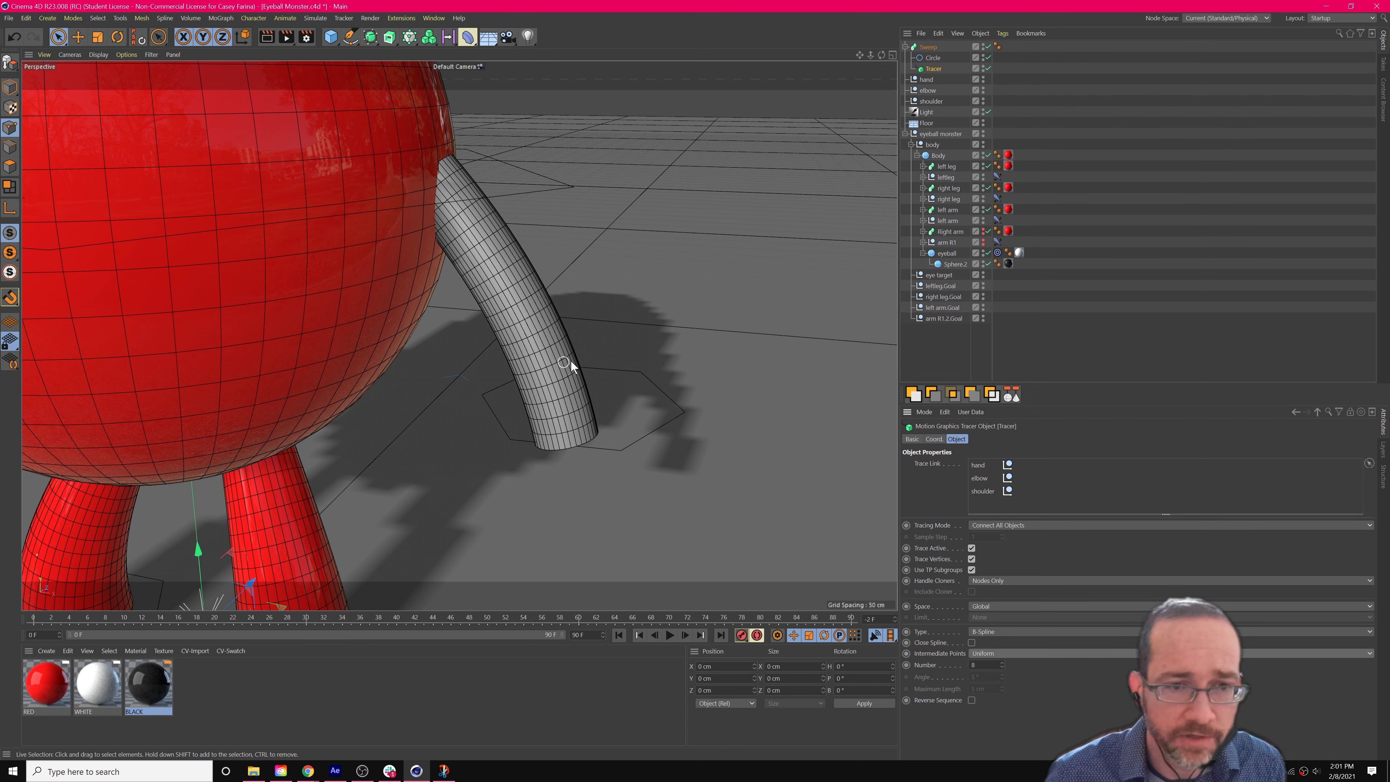
Try shifting the elbow null to test the smoothed arm curve, and undo the shift.
click(924, 90)
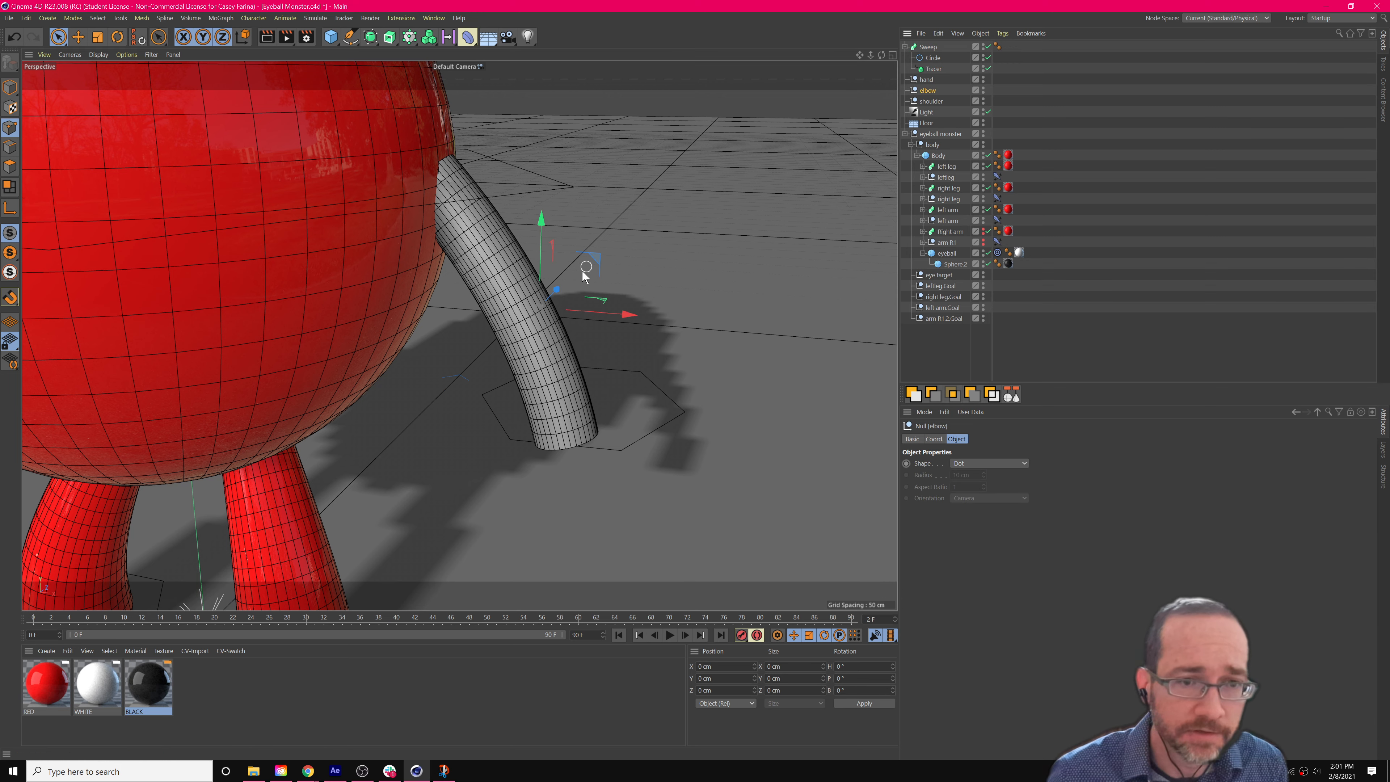
mouse_move(558, 290)
mouse_down()
mouse_move(600, 257)
mouse_move(500, 335)
mouse_move(552, 257)
mouse_move(553, 303)
mouse_move(574, 285)
mouse_up()
key(ctrl+z)
Taper the arm toward the shoulder by lowering the end point of the Sweep's Scale curve to about 0.6.
click(928, 46)
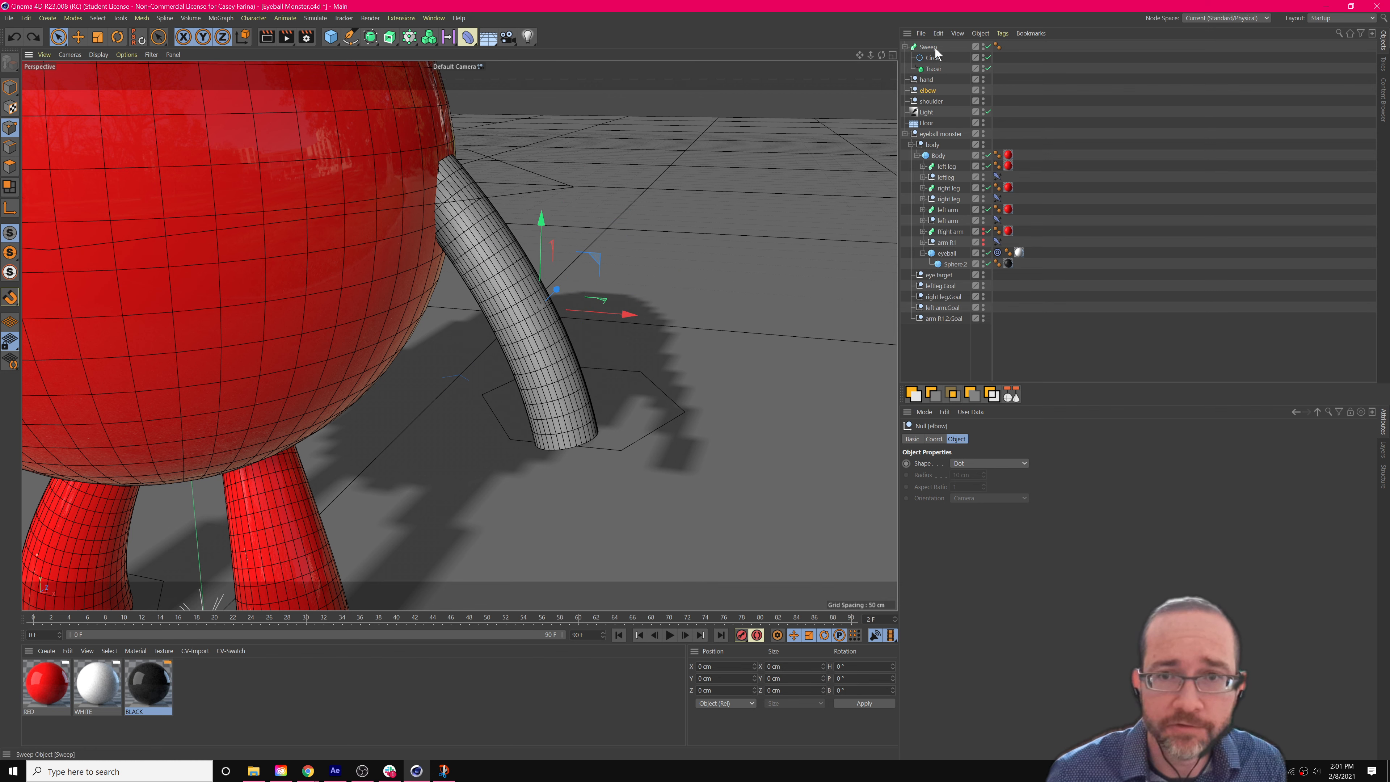
click(1008, 438)
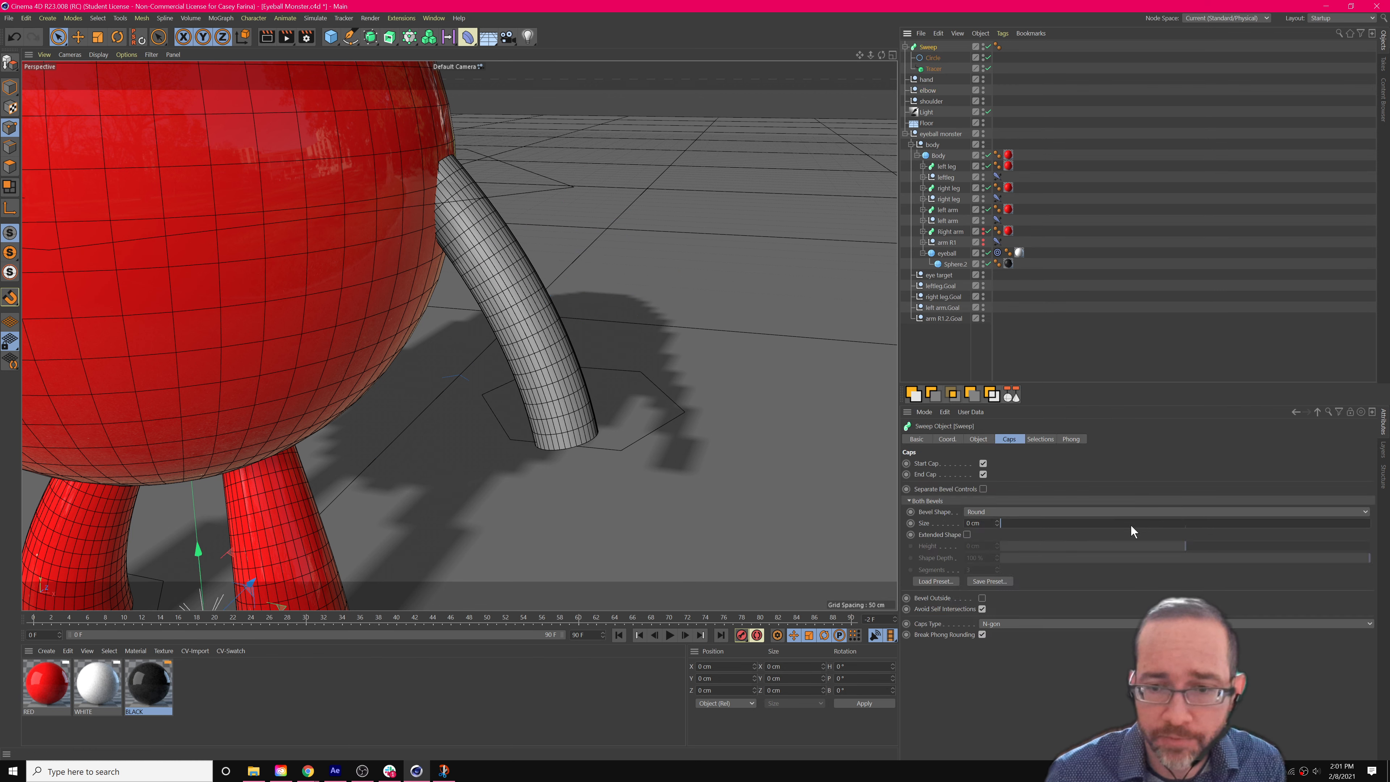
click(977, 437)
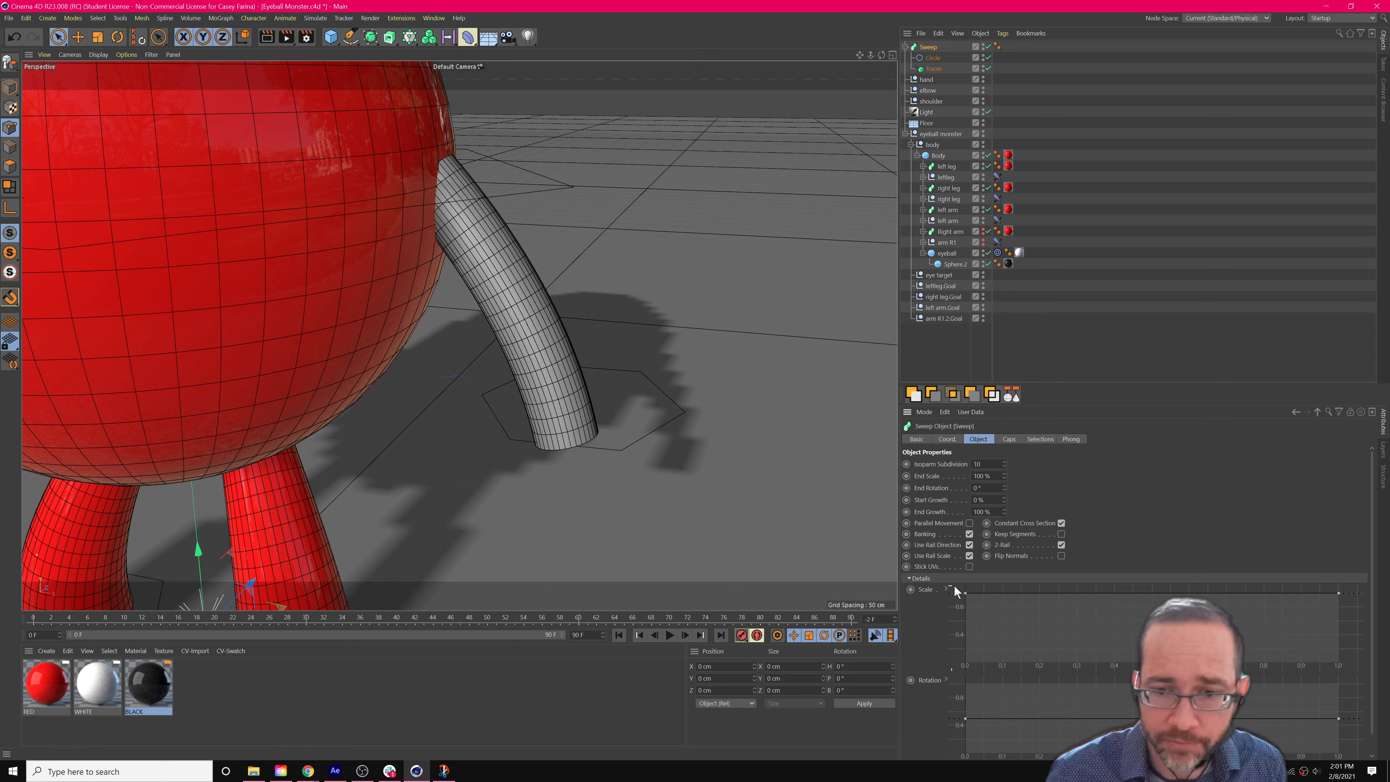
mouse_move(964, 594)
mouse_down()
mouse_move(963, 619)
mouse_move(959, 591)
mouse_up()
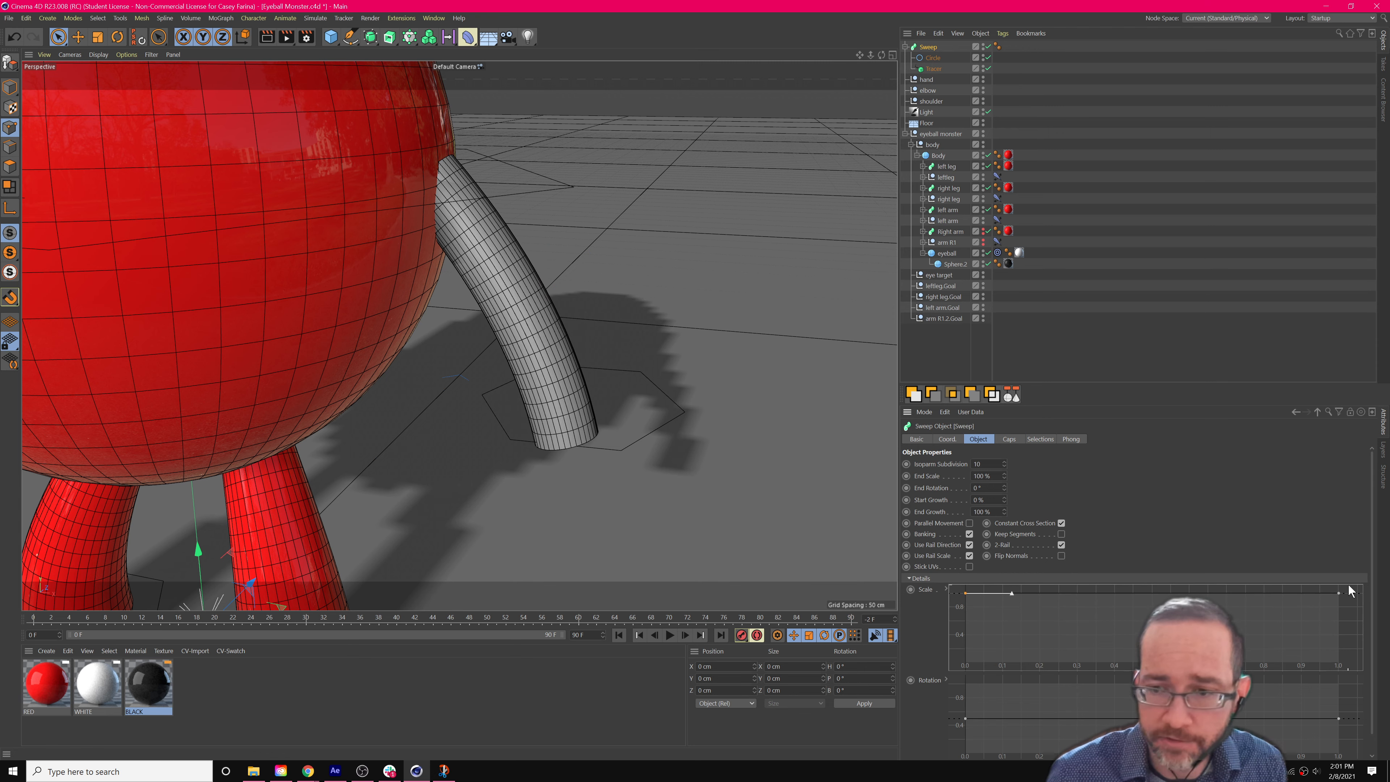
drag(1338, 592, 1339, 629)
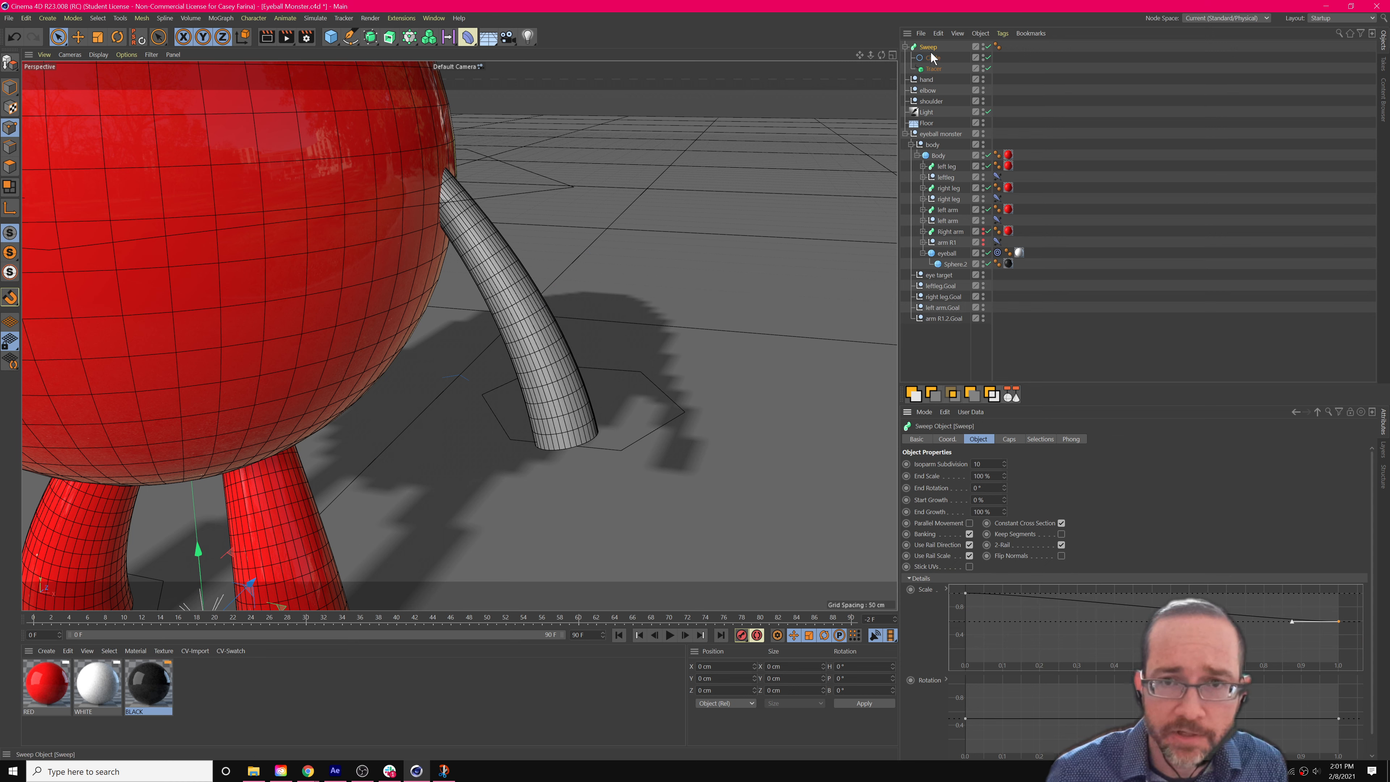
Round the Sweep's caps with a bevel size of about 6.09 cm and 5 segments.
click(1010, 438)
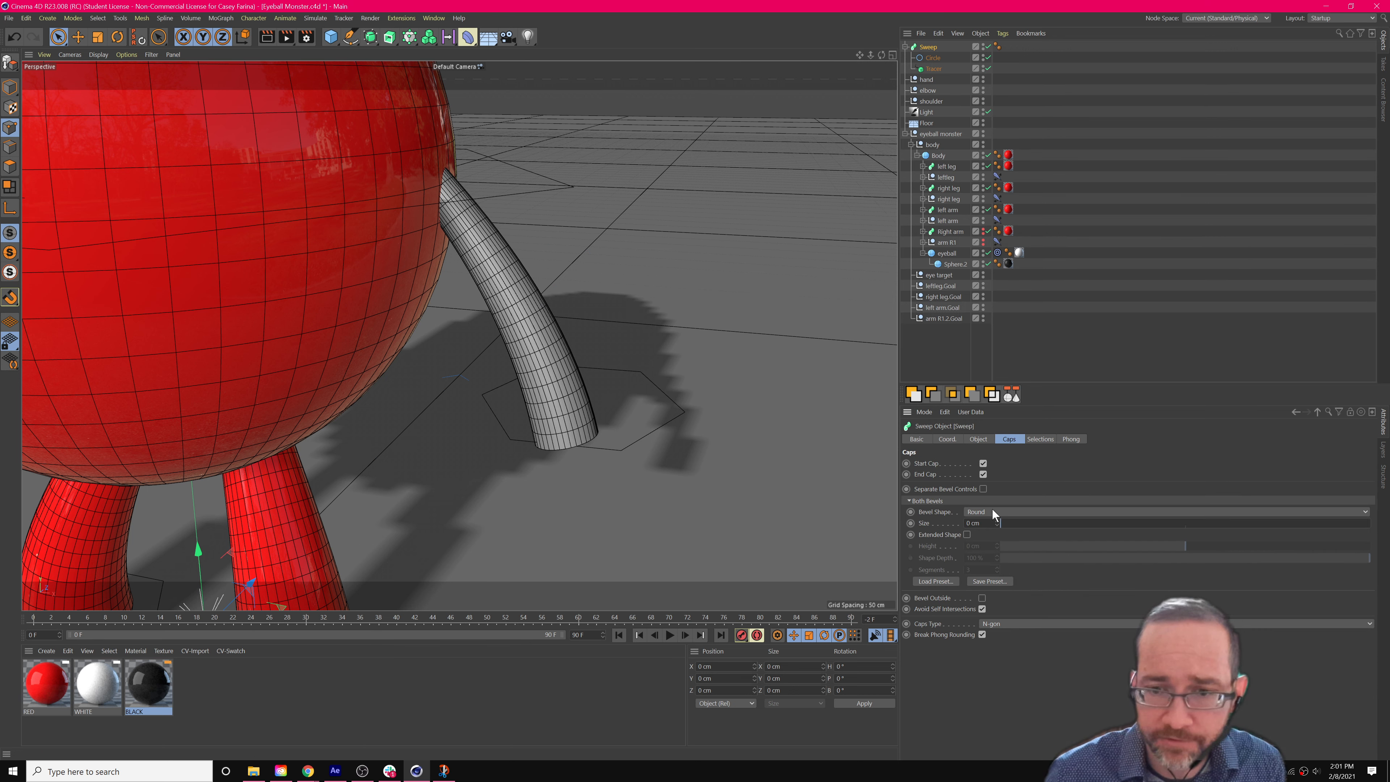
drag(1039, 521, 1022, 522)
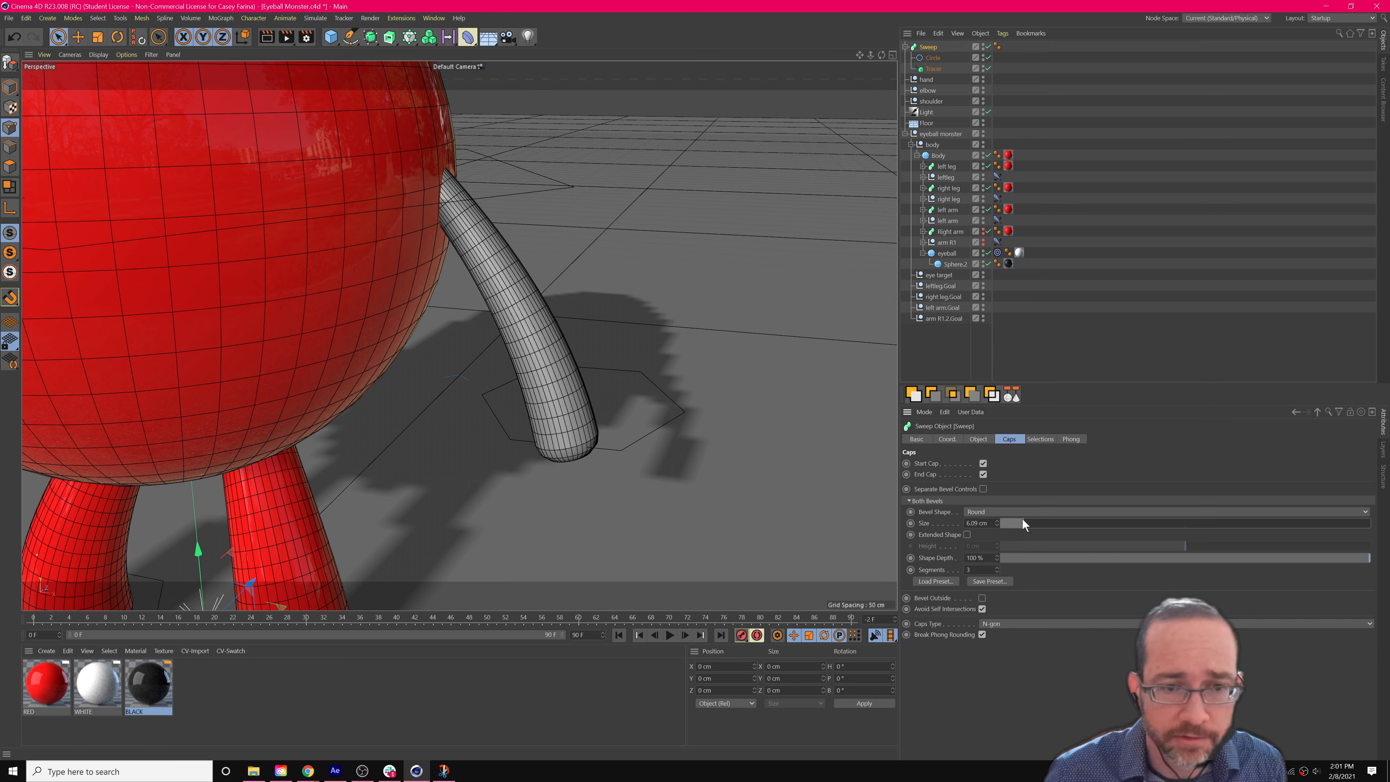
click(996, 568)
click(996, 568)
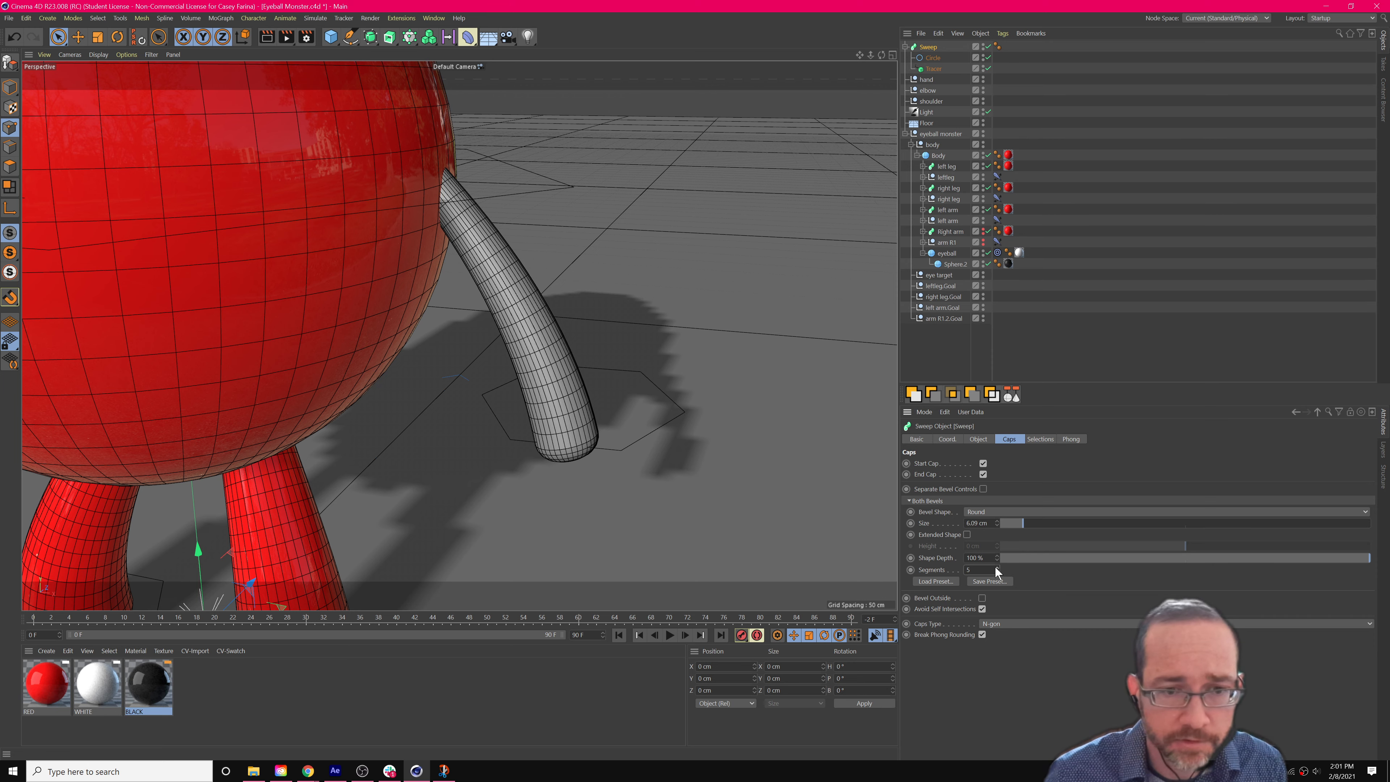
Apply the RED material to the Sweep arm.
mouse_move(628, 502)
alt+mouse_down()
mouse_move(650, 469)
mouse_move(657, 503)
mouse_move(620, 505)
alt+mouse_up()
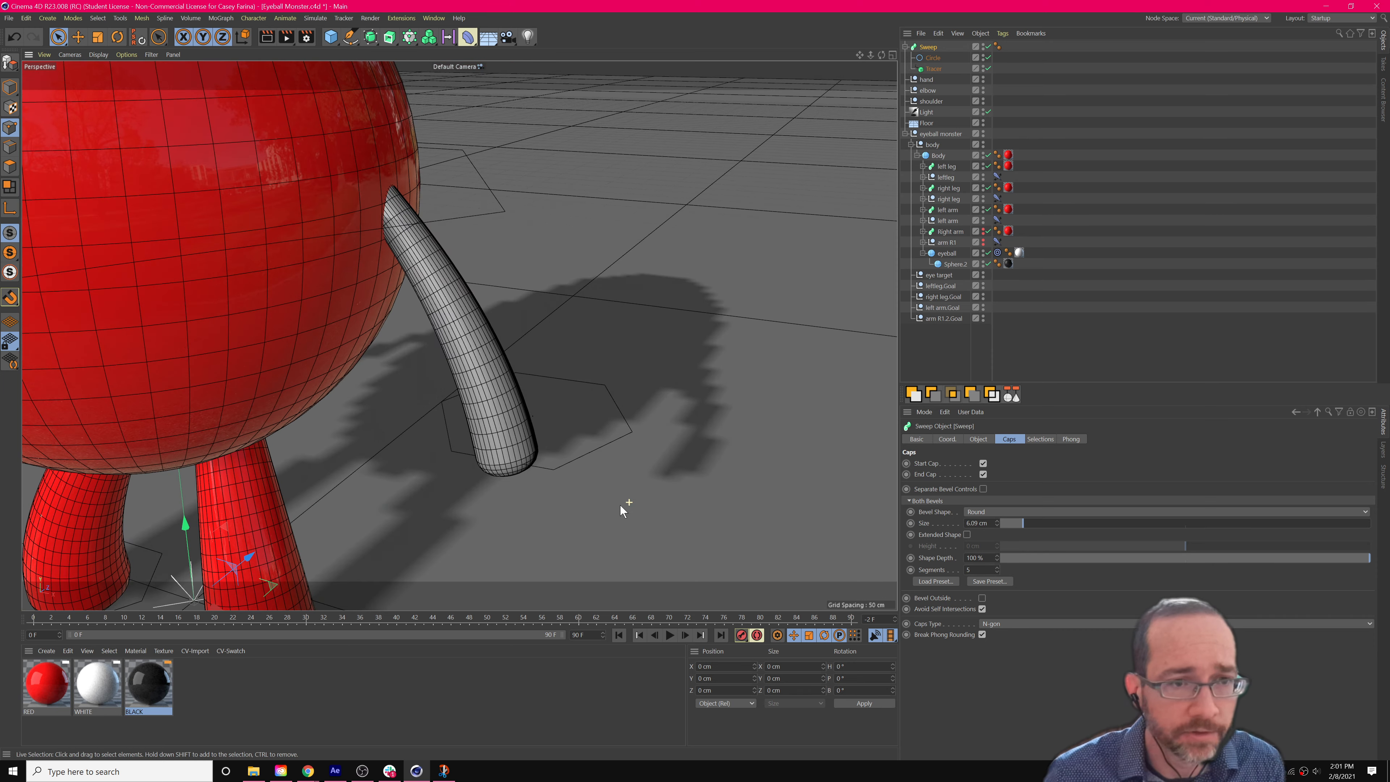
scroll(589, 469, down, 5)
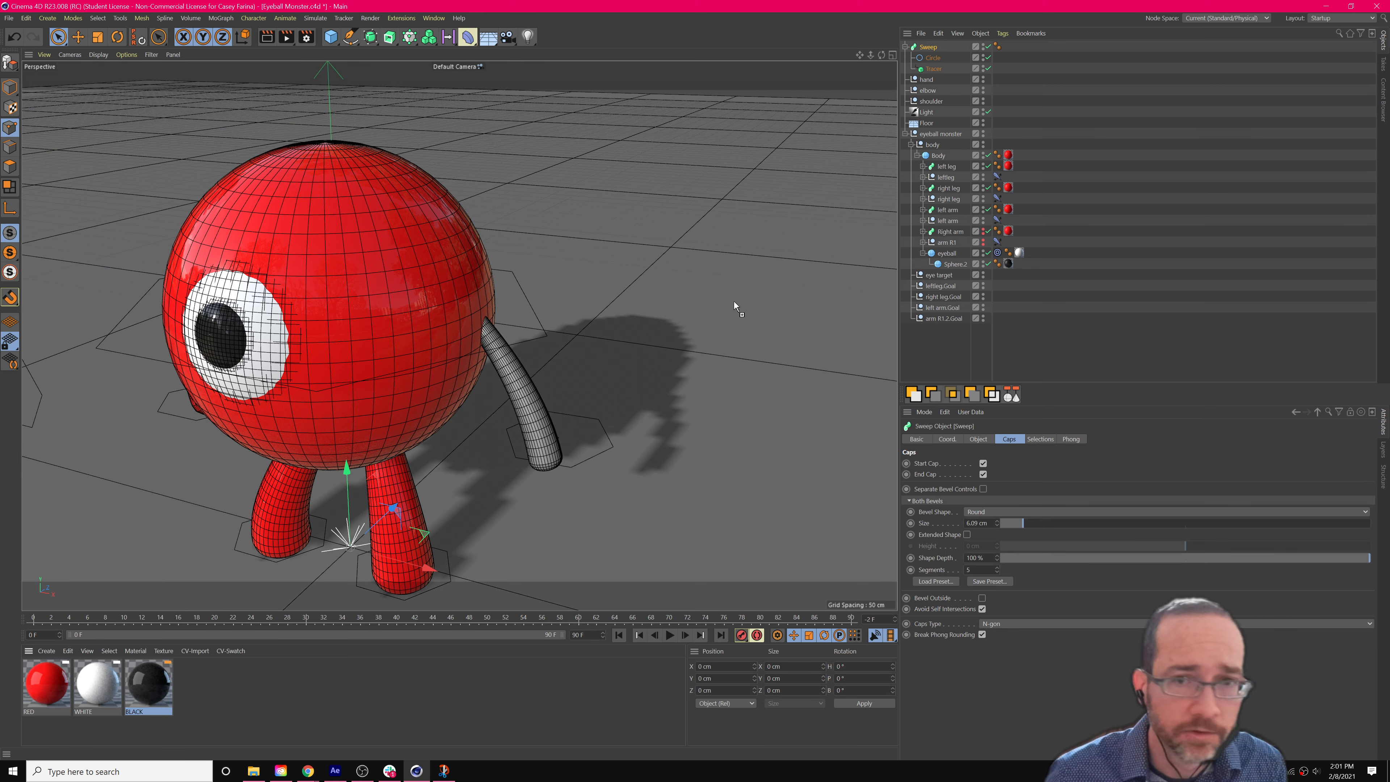
drag(938, 50, 939, 50)
mouse_move(464, 504)
alt+mouse_down()
mouse_move(503, 478)
mouse_move(481, 487)
alt+mouse_up()
Nest the hand null under the elbow null and the elbow null under the shoulder null.
click(929, 80)
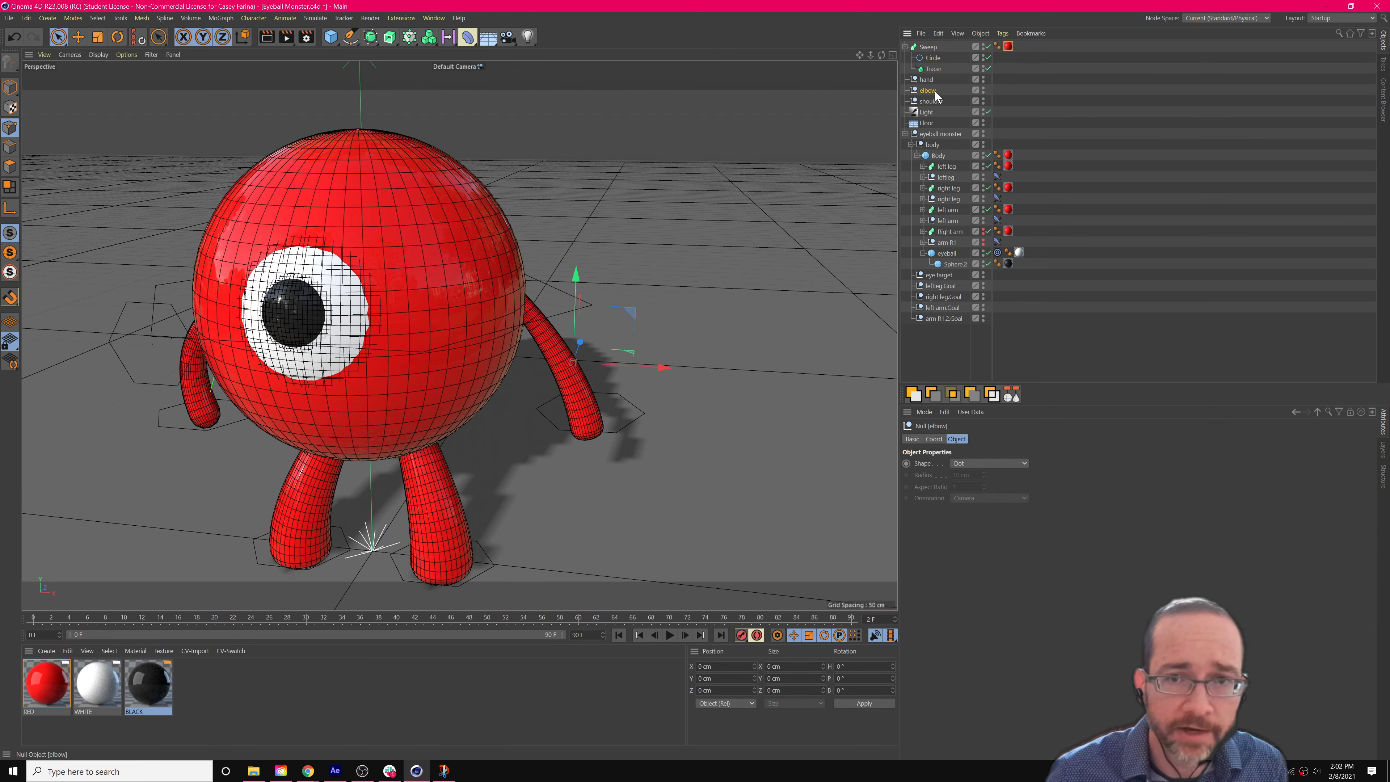
click(930, 101)
alt+drag(660, 383, 899, 176)
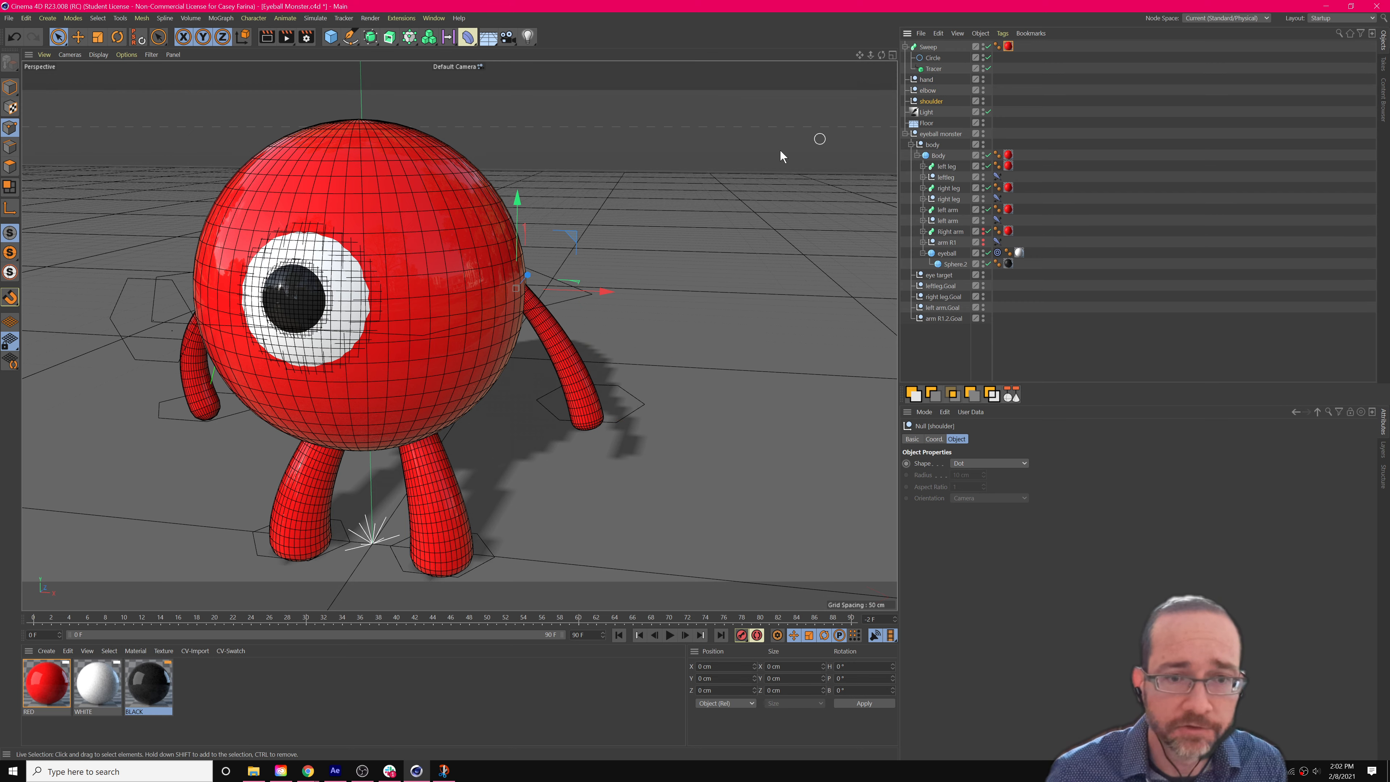
scroll(700, 219, up, 5)
scroll(700, 216, down, 6)
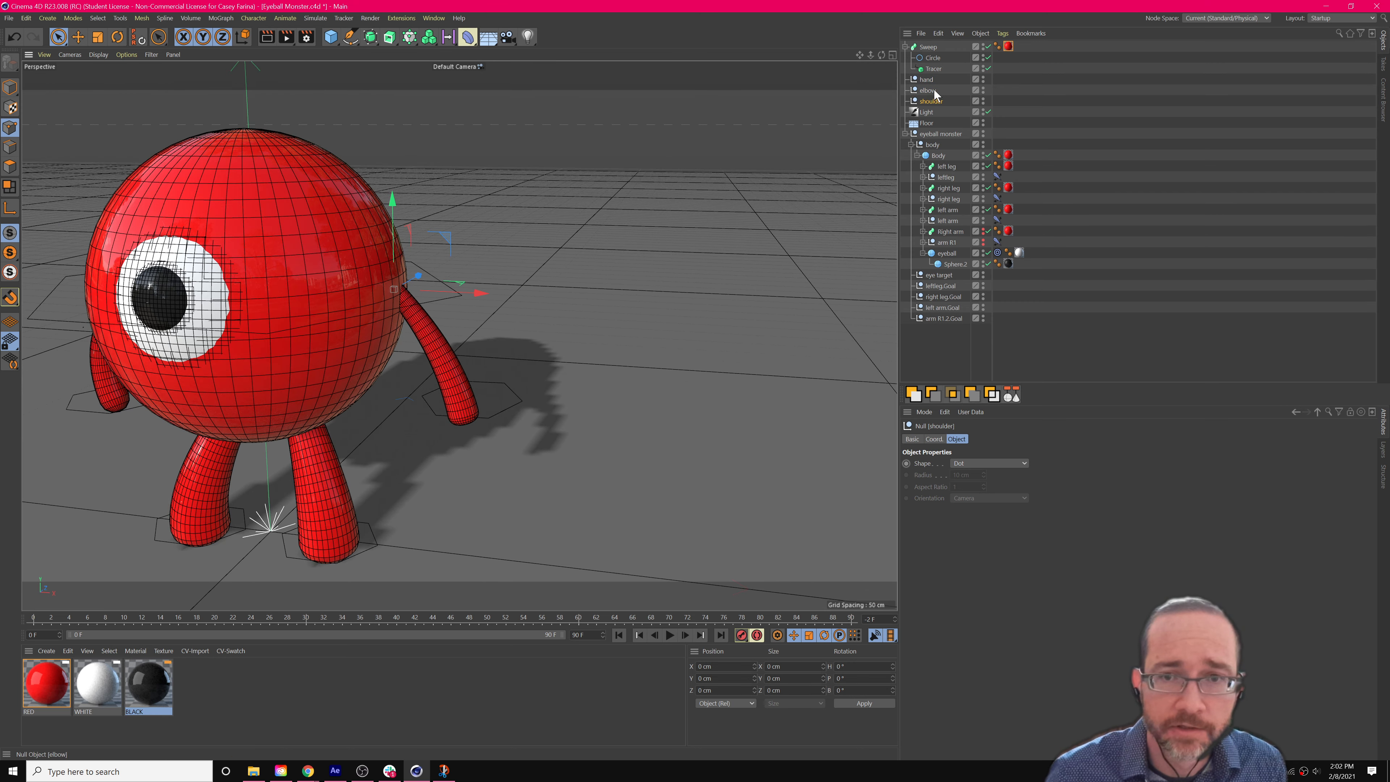
drag(934, 96, 941, 97)
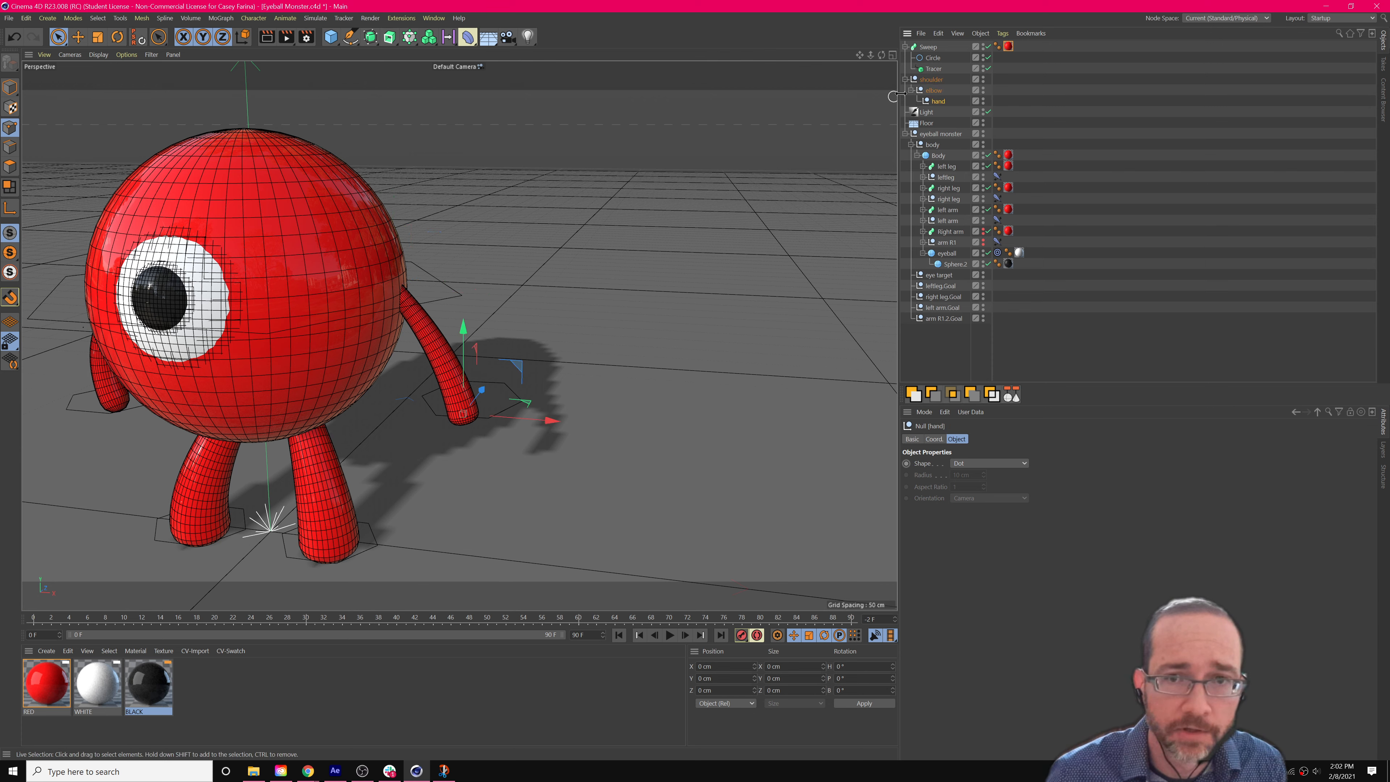
Try to move the Sweep arm on its own, without its nulls, and undo the move.
click(905, 47)
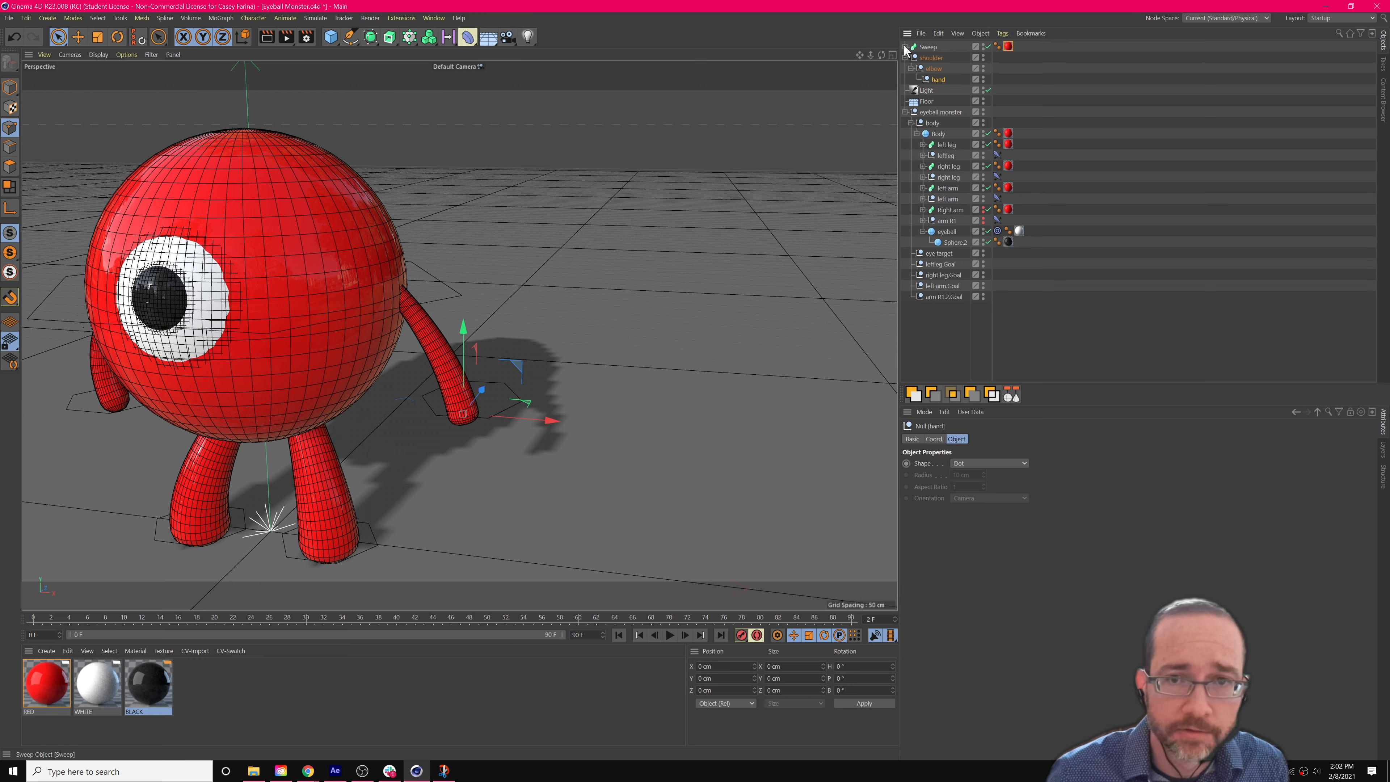
click(928, 48)
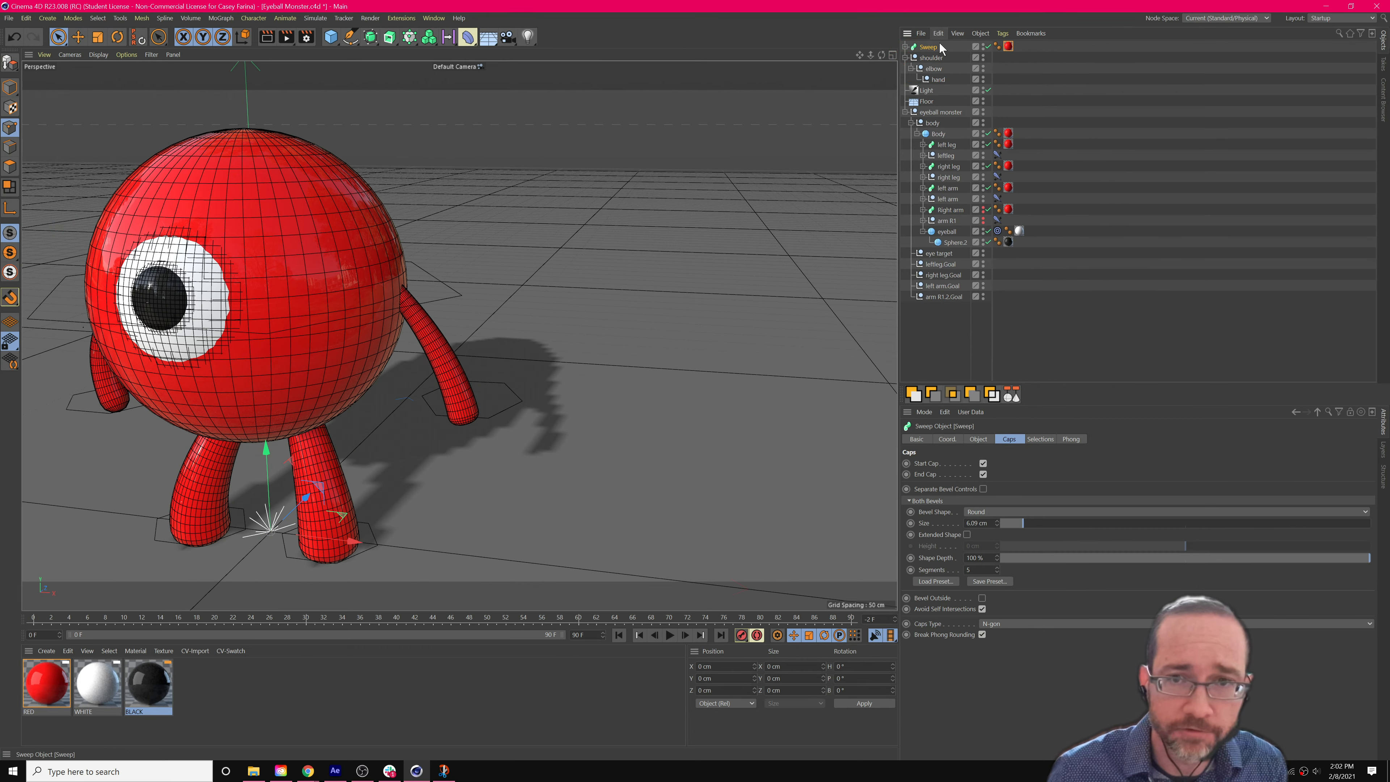
key(e)
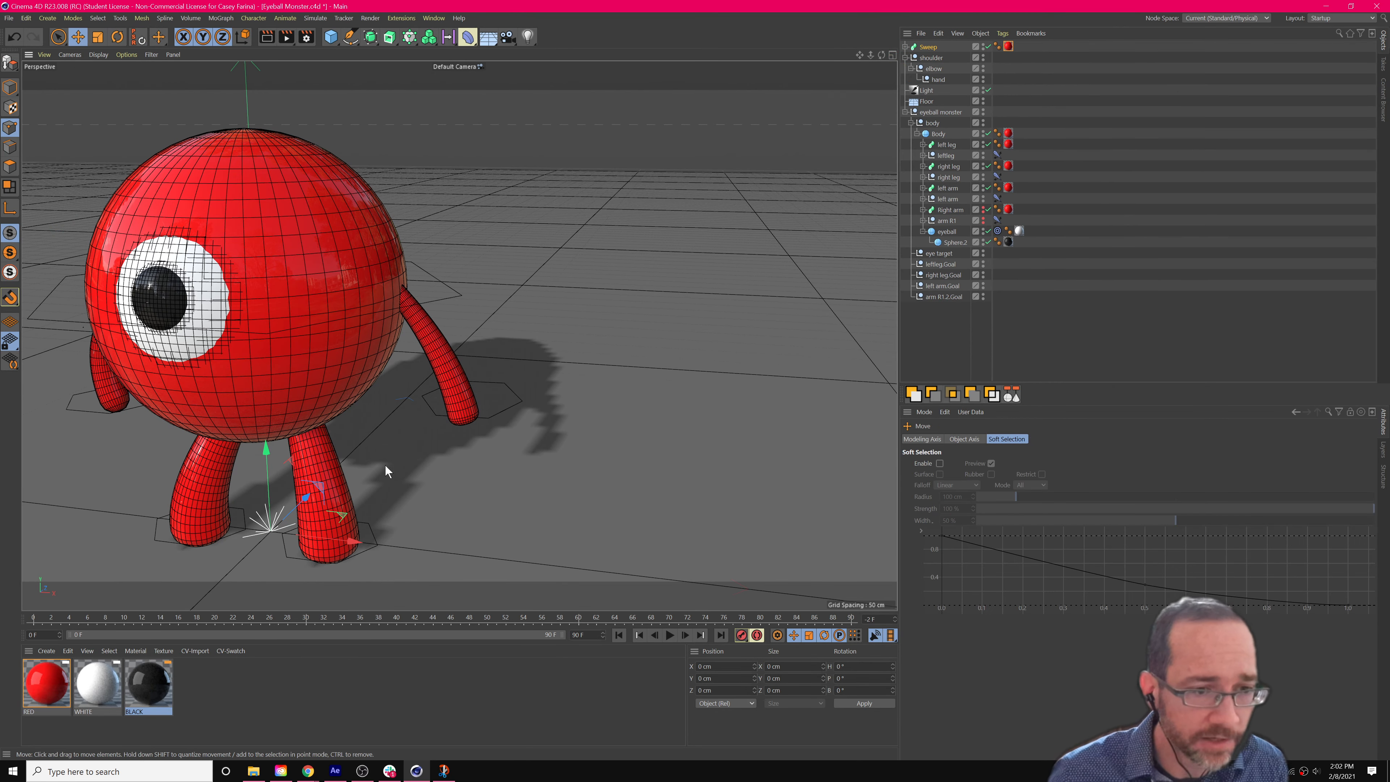
drag(326, 484, 313, 442)
key(ctrl+z)
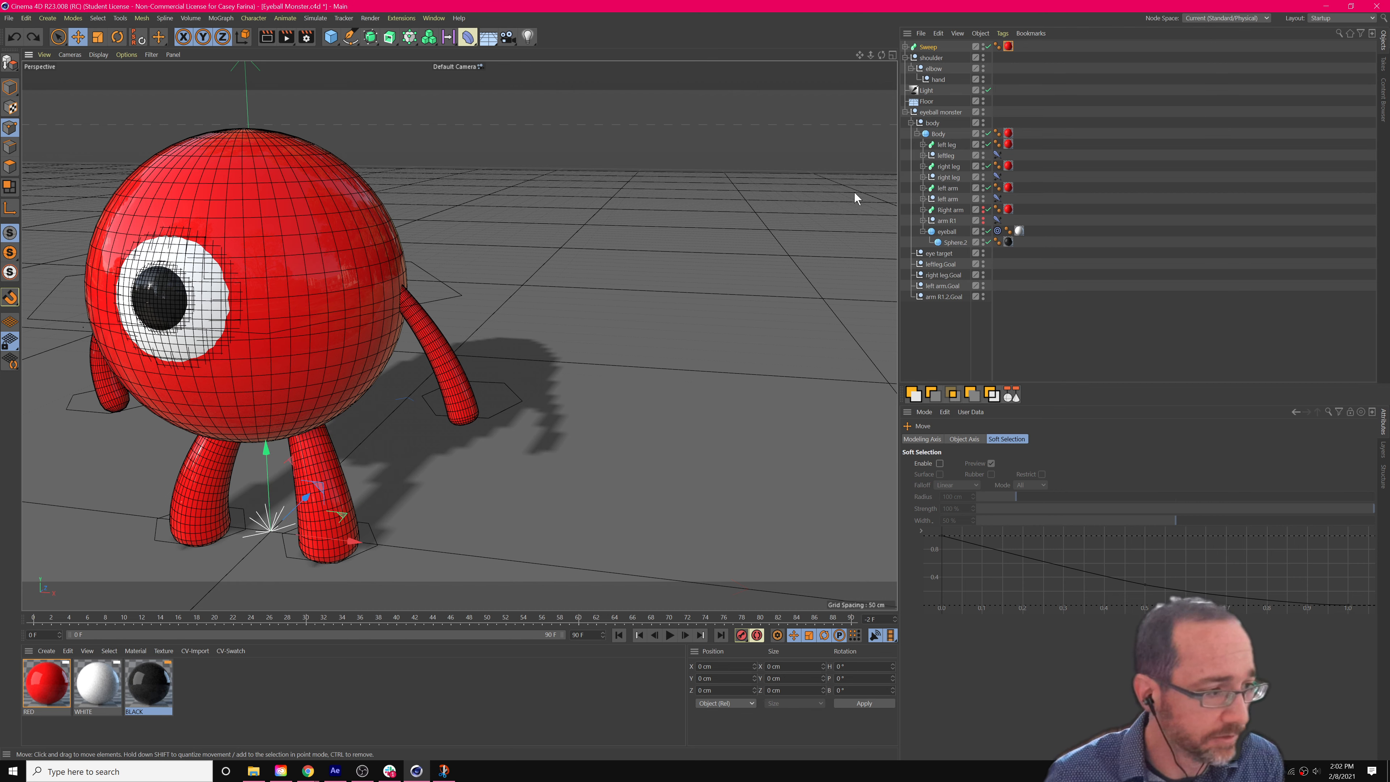
Try to duplicate the Sweep together with its collapsed shoulder null along the X axis, and undo the copy.
click(905, 57)
click(905, 58)
click(905, 58)
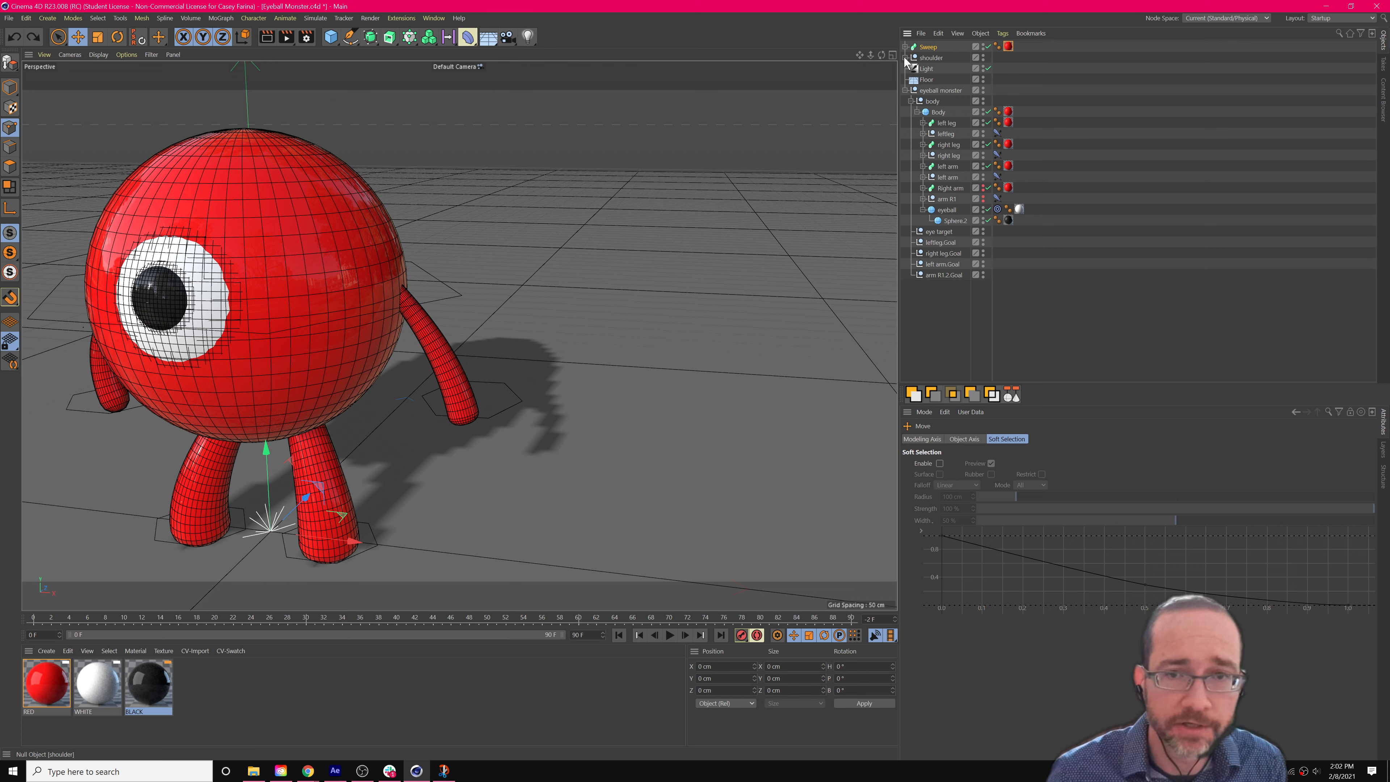
click(934, 55)
ctrl+click(930, 47)
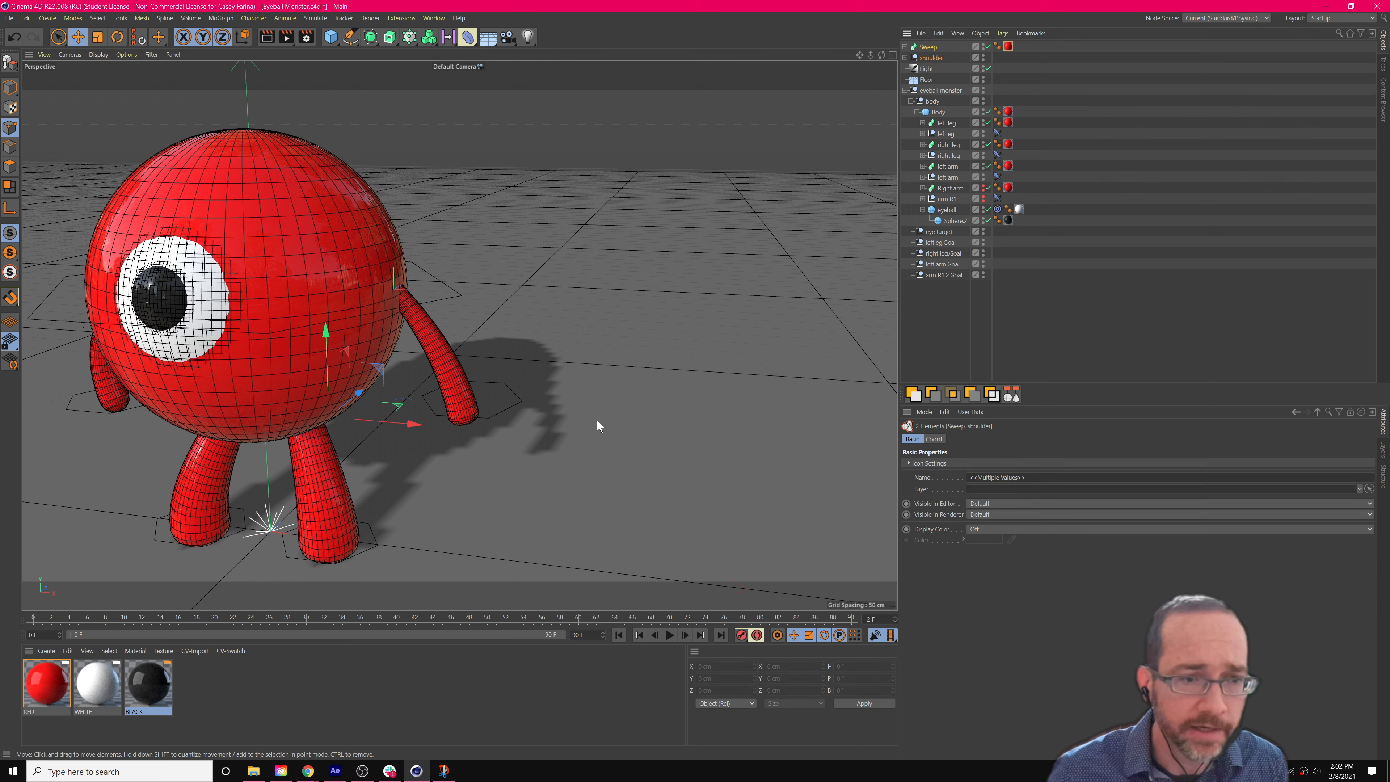
ctrl+drag(414, 427, 607, 414)
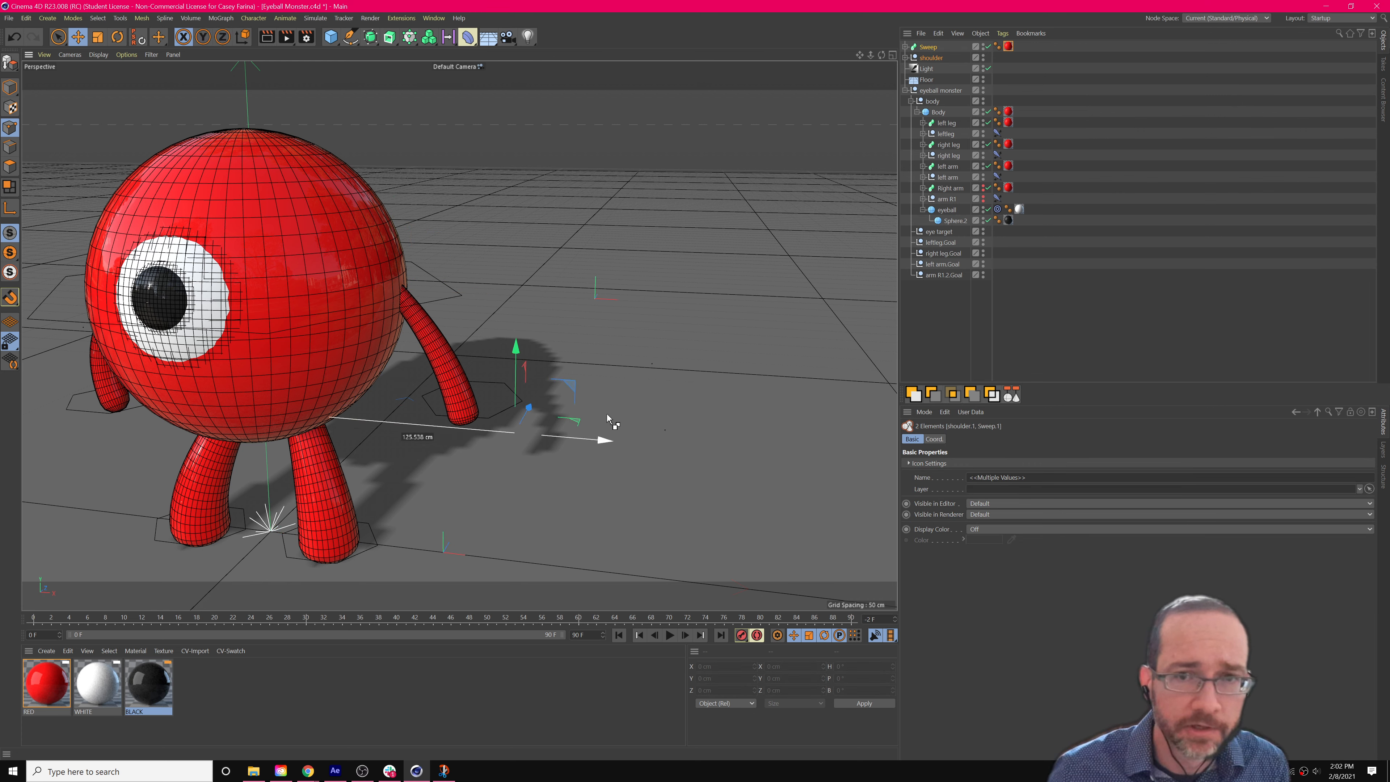
key(ctrl+z)
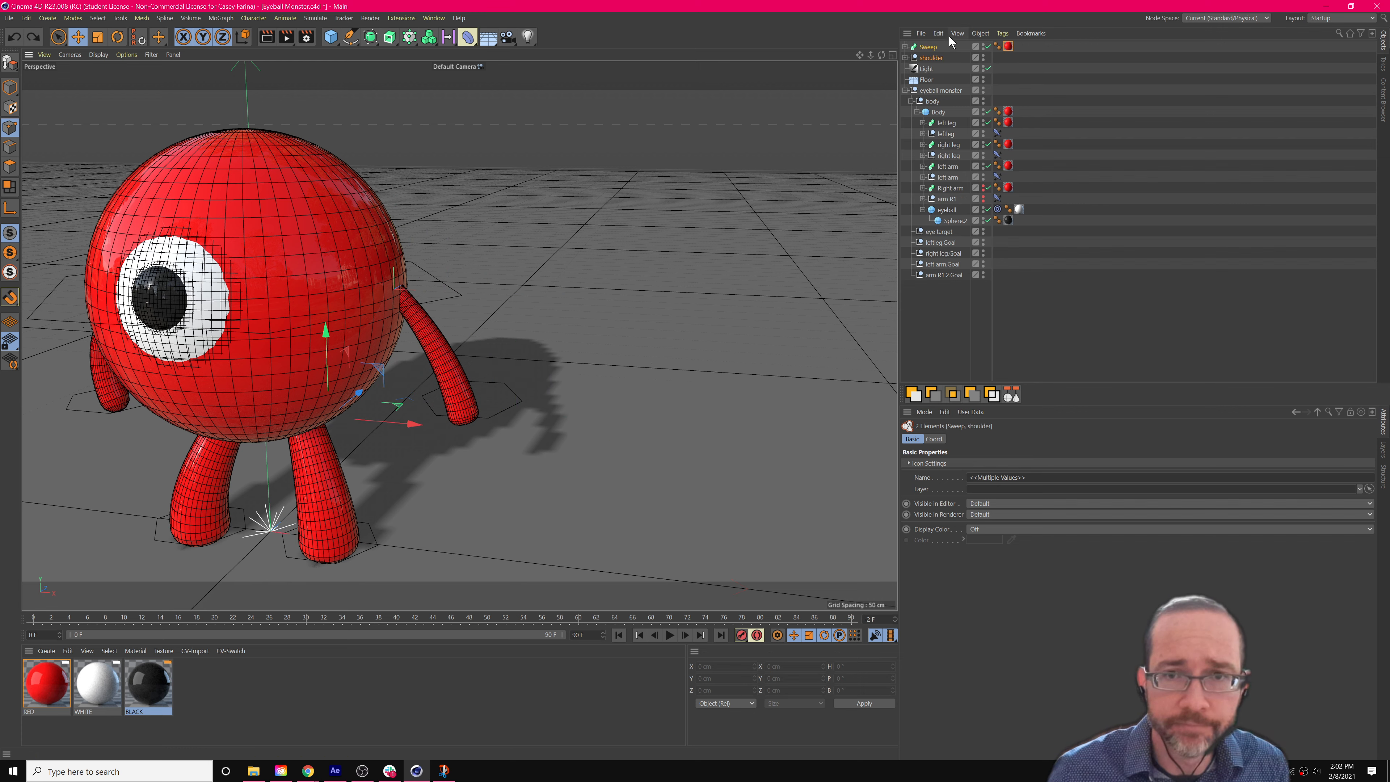
Duplicate the Sweep together with its shoulder null hierarchy and move the copy along X, away from the monster's body.
click(936, 48)
click(934, 57)
shift+click(932, 47)
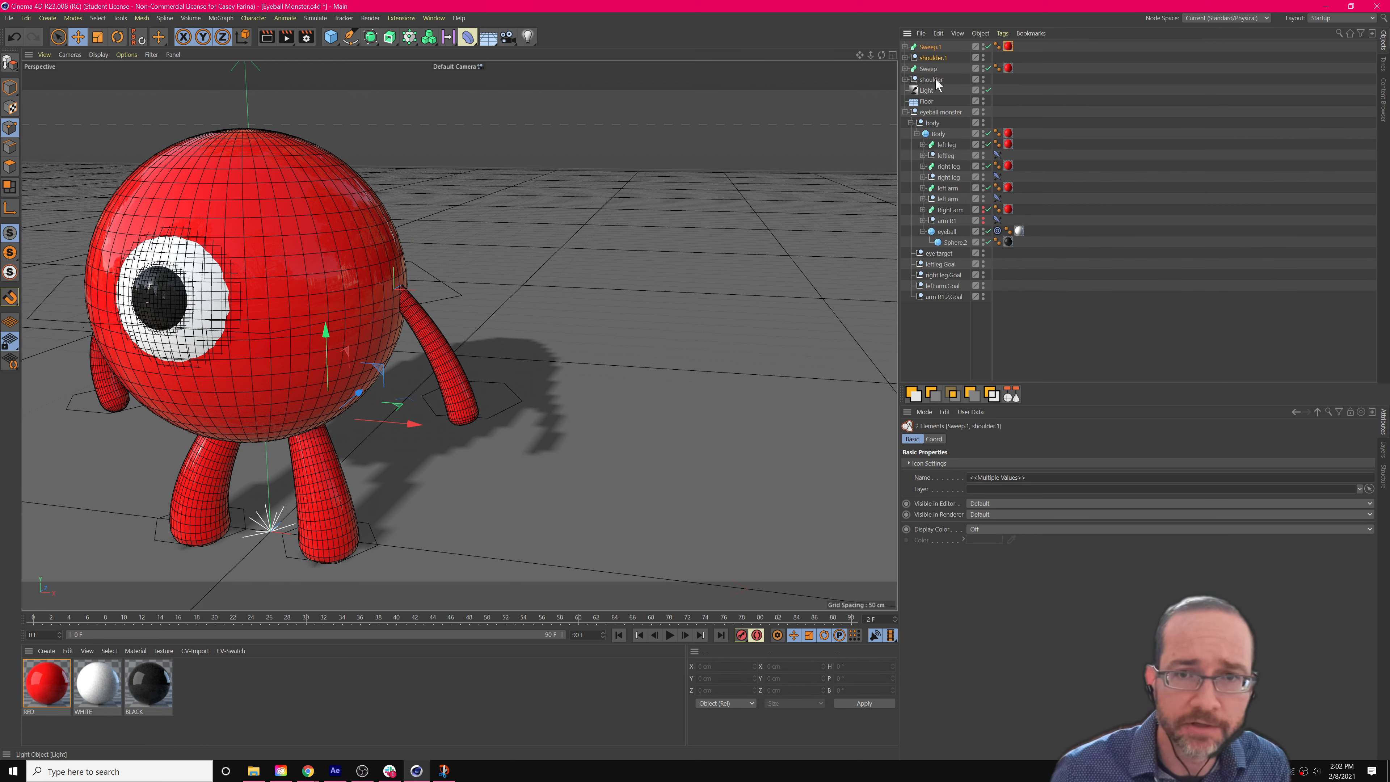
ctrl+drag(417, 425, 558, 436)
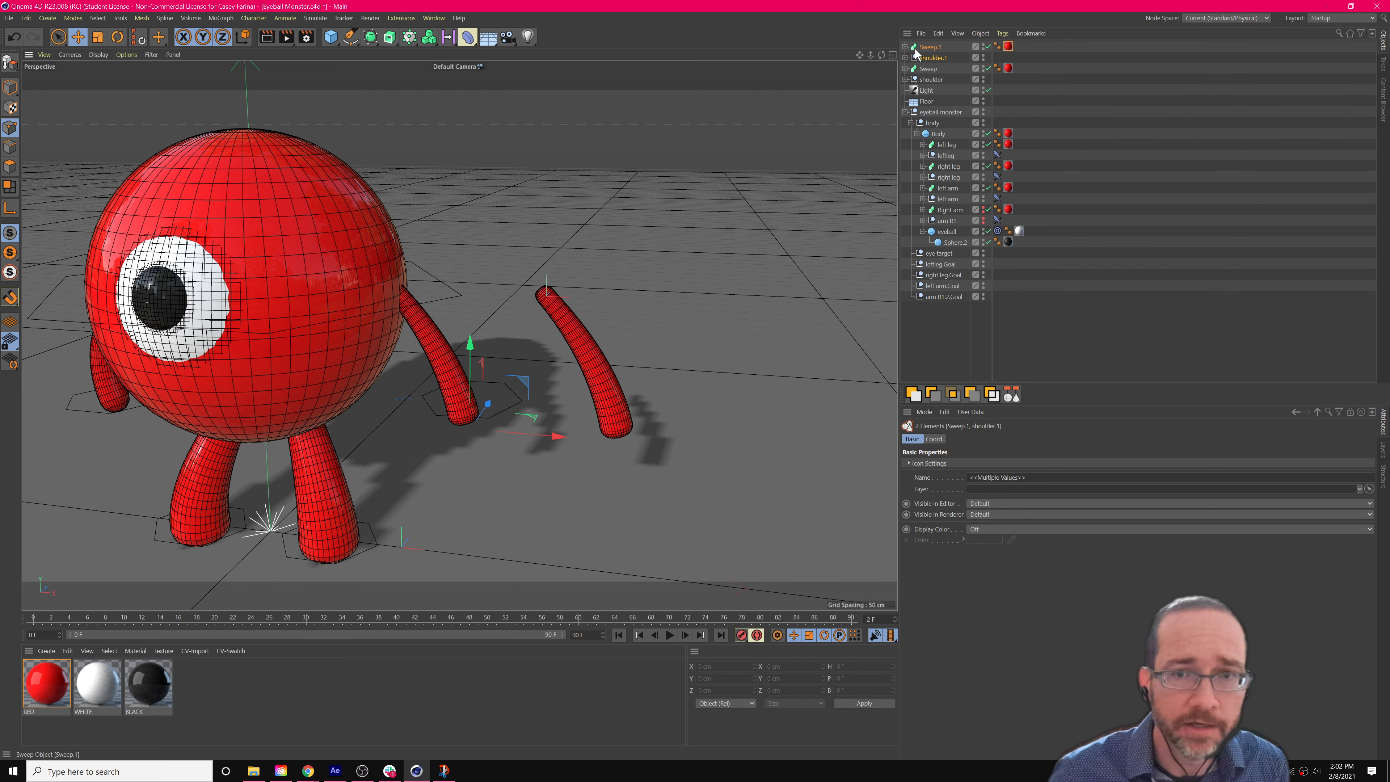
Bend the duplicated arm by moving its elbow null, with the nested hand, along X toward the monster.
click(905, 58)
click(933, 68)
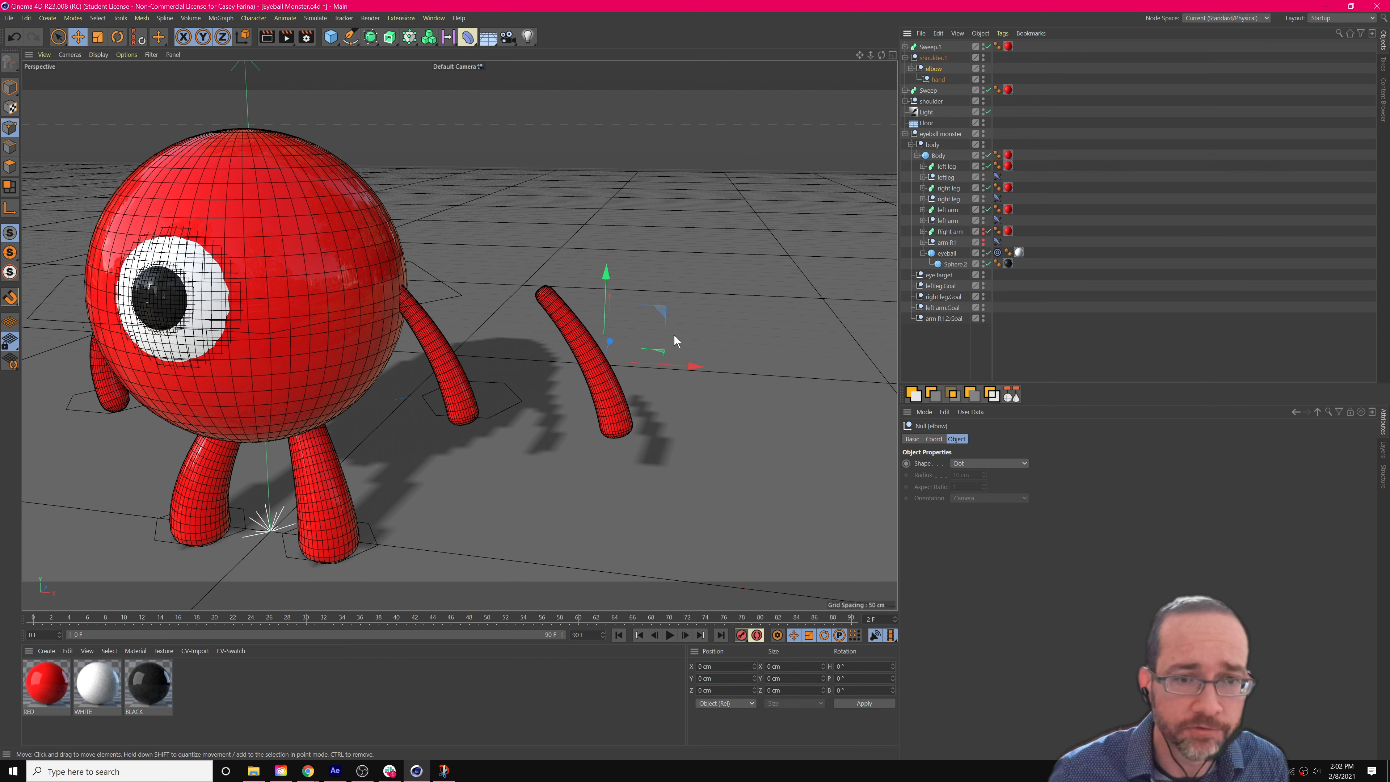
drag(694, 366, 587, 369)
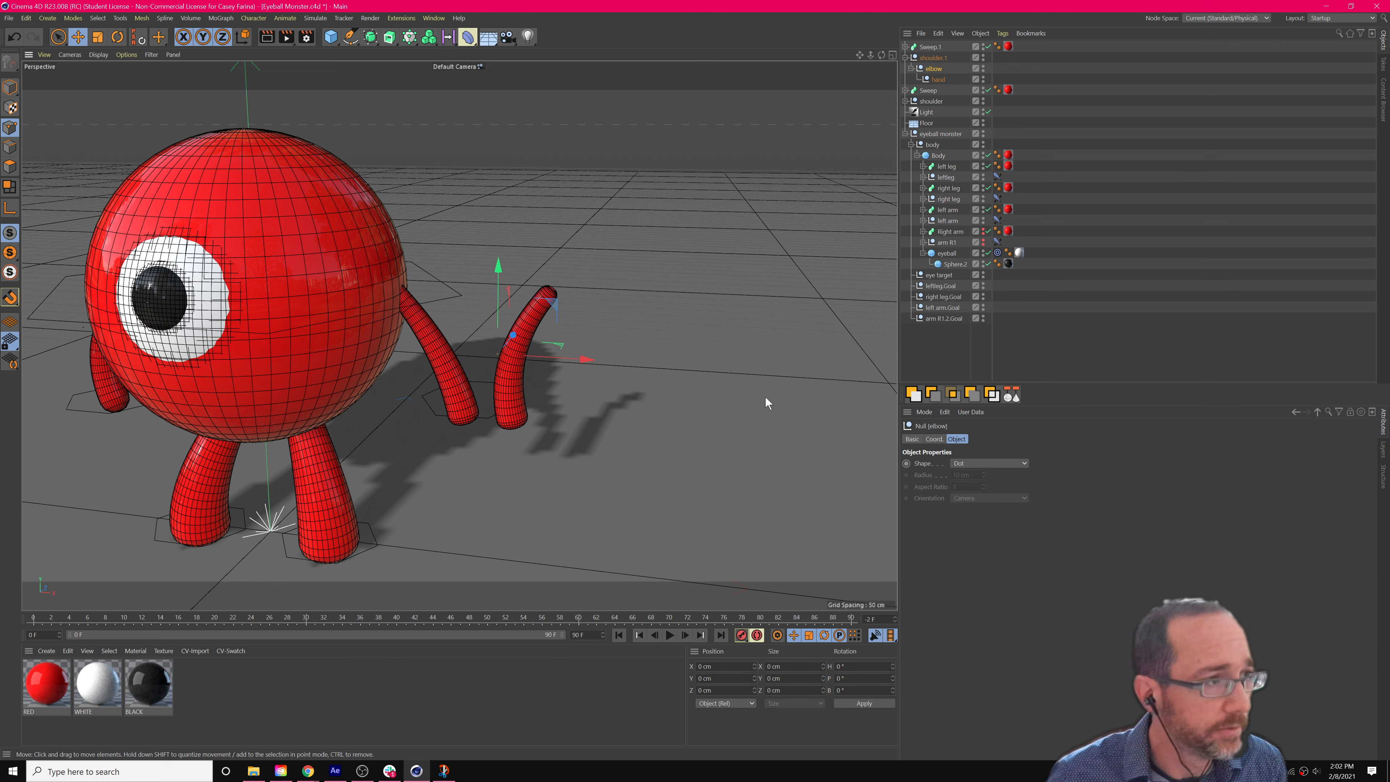
Copy and paste the bent arm's Sweep and shoulder null hierarchy, and delete the pasted pair.
click(931, 47)
ctrl+click(933, 58)
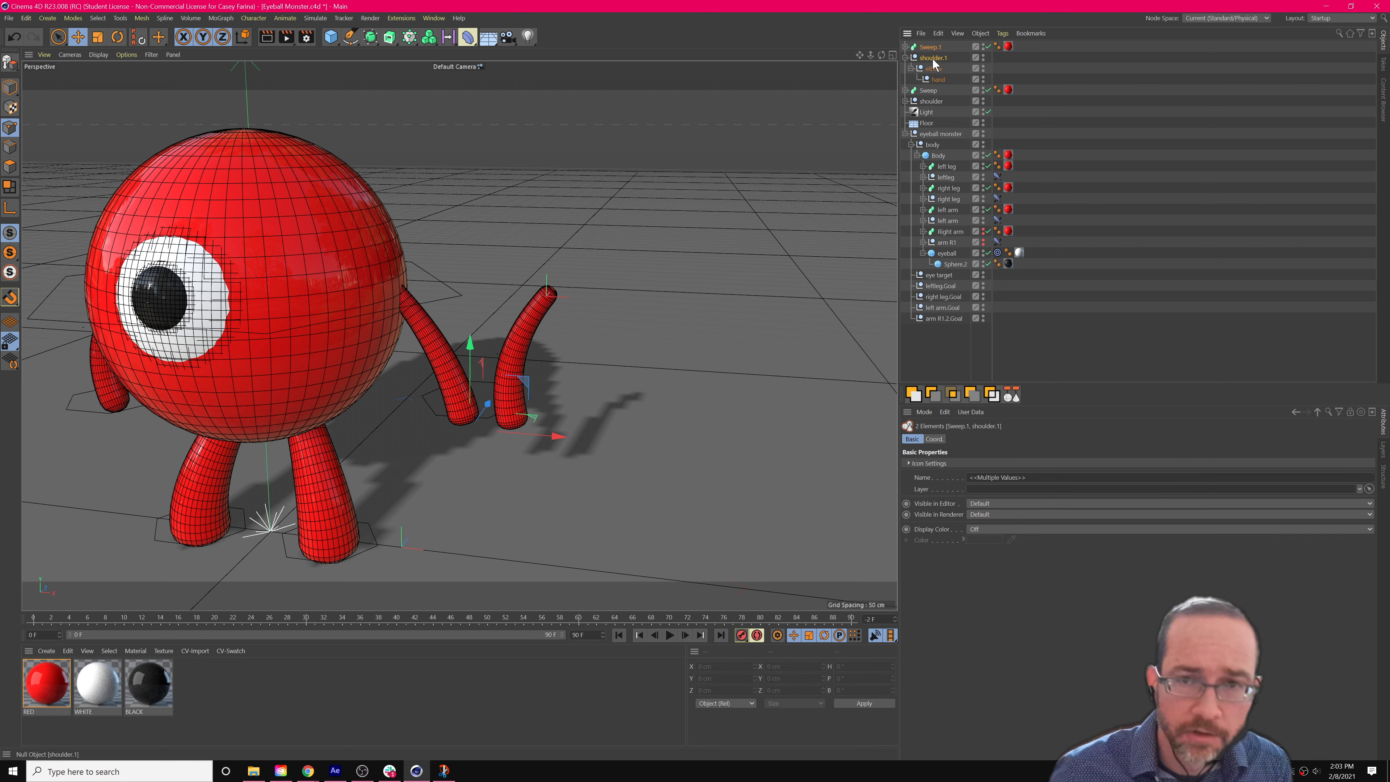
key(ctrl+c)
key(ctrl+v)
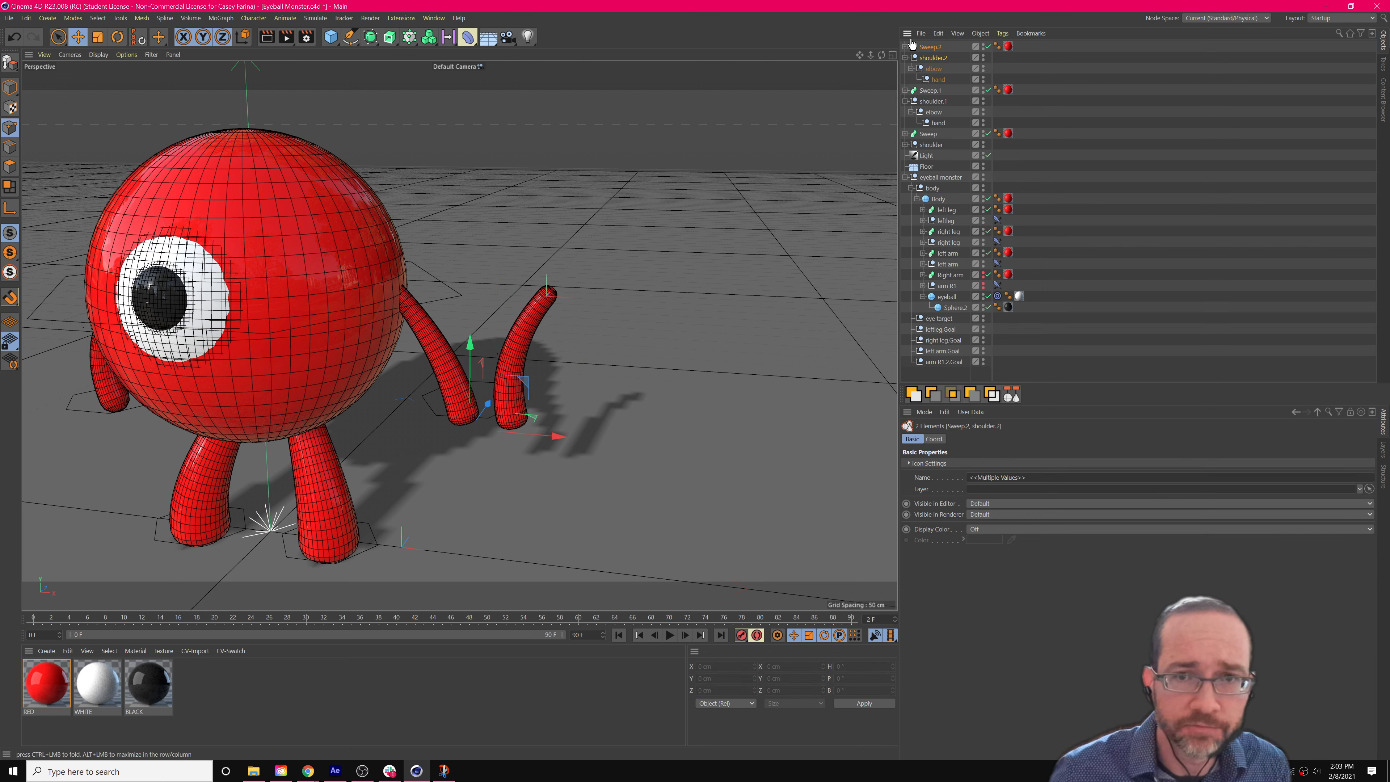
key(Delete)
Delete only the Sweep of the duplicated arm, keeping its shoulder, elbow and hand nulls.
click(928, 49)
key(Delete)
alt+drag(456, 448, 472, 445)
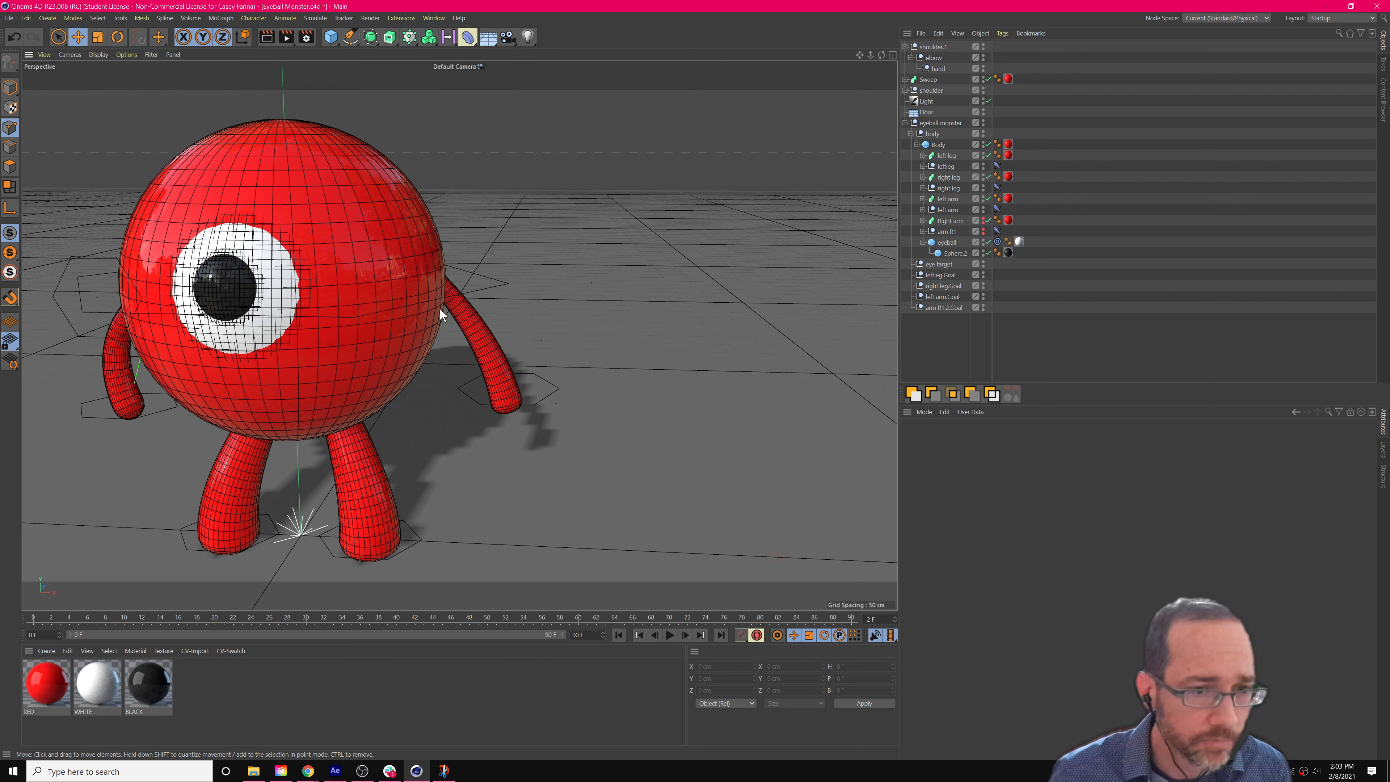
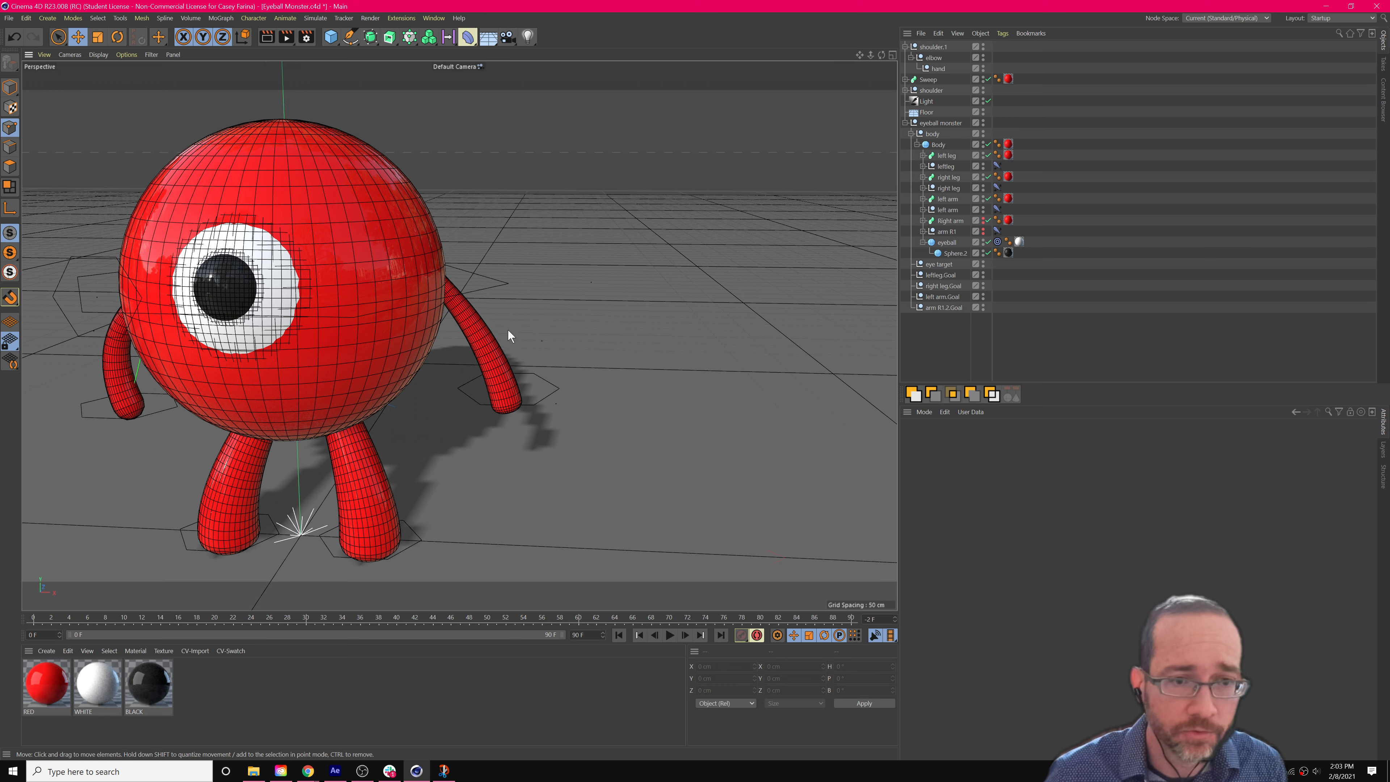
mouse_move(443, 425)
alt+mouse_down()
mouse_move(407, 442)
mouse_move(466, 435)
alt+mouse_up()
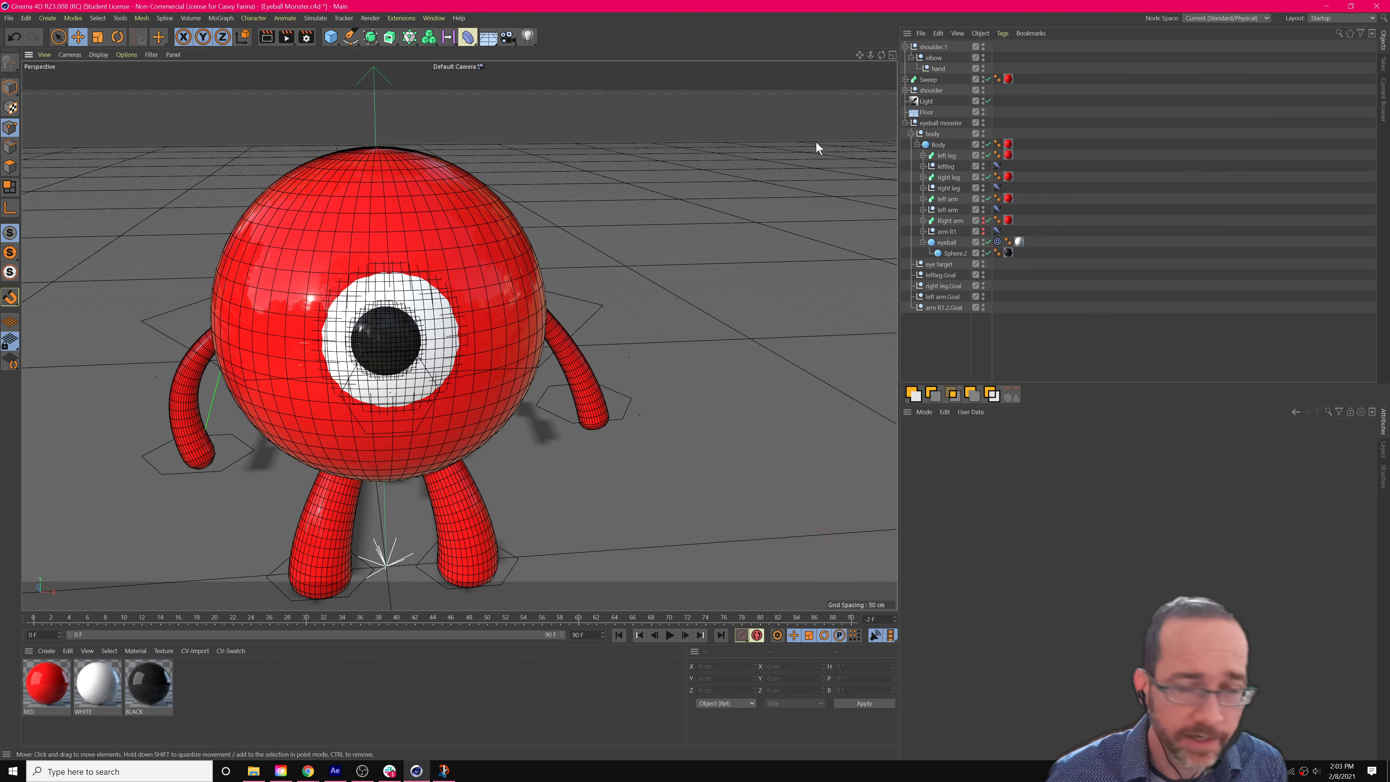
Examine the bare shoulder, elbow and hand null chain beside the monster, selecting the nulls together and individually.
click(932, 58)
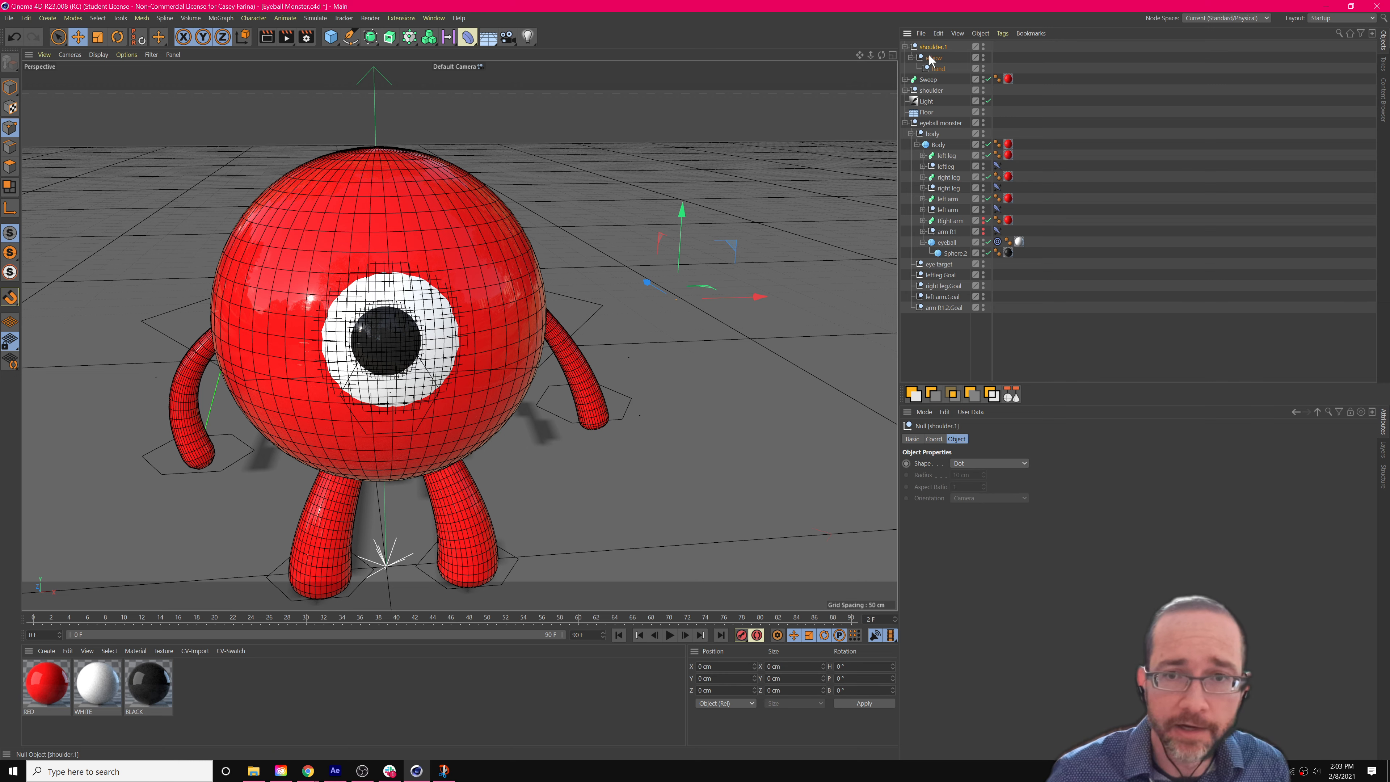
click(932, 47)
shift+click(933, 70)
alt+drag(682, 310, 641, 366)
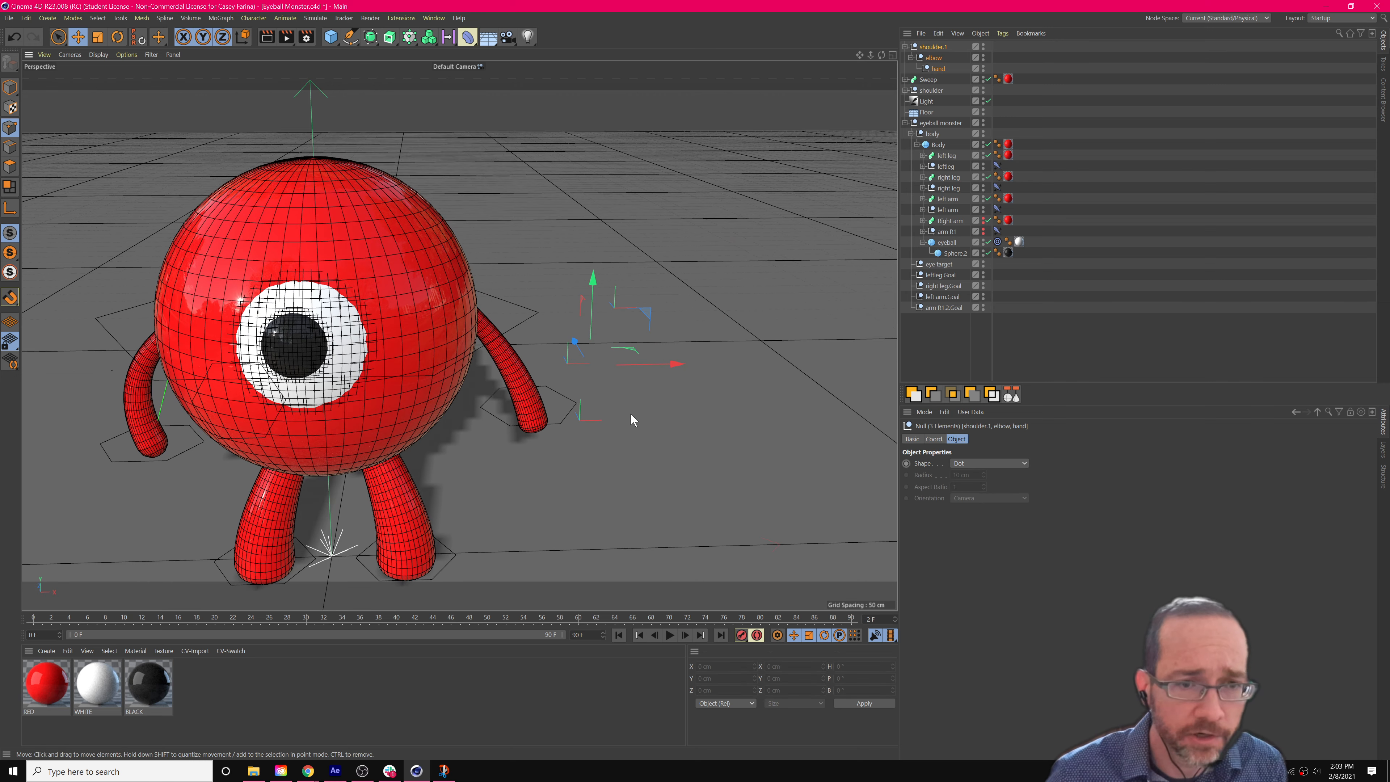
alt+drag(631, 414, 571, 427)
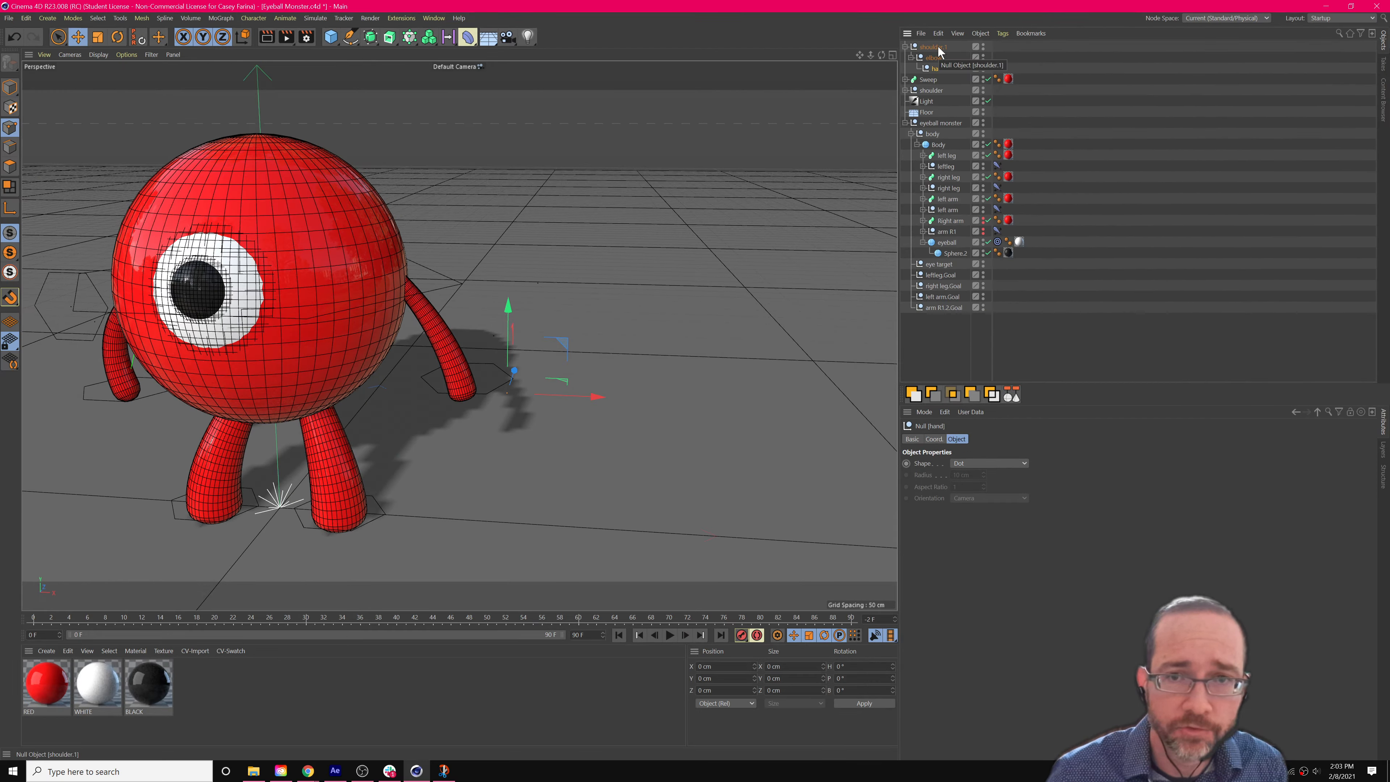
click(921, 107)
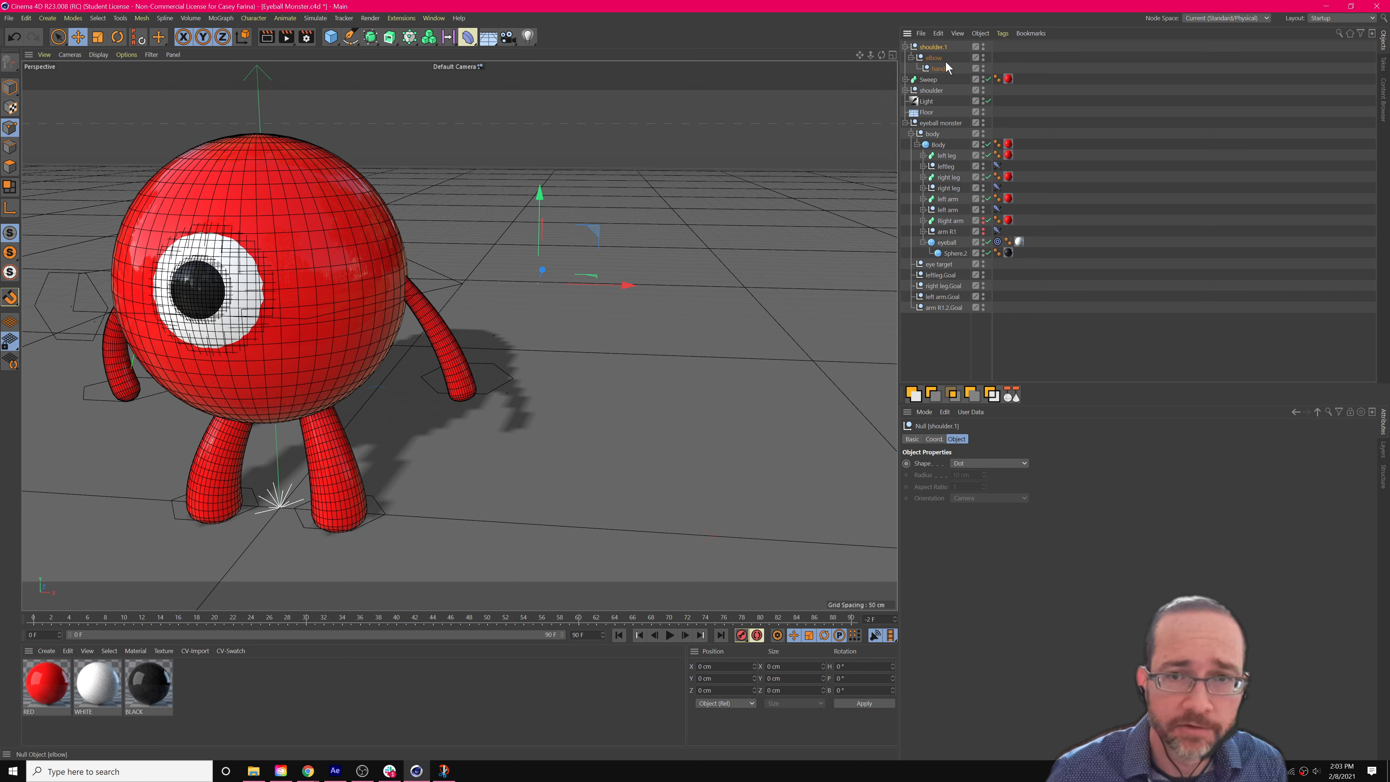
shift+click(944, 65)
click(975, 58)
click(938, 60)
click(940, 69)
alt+drag(765, 160, 841, 109)
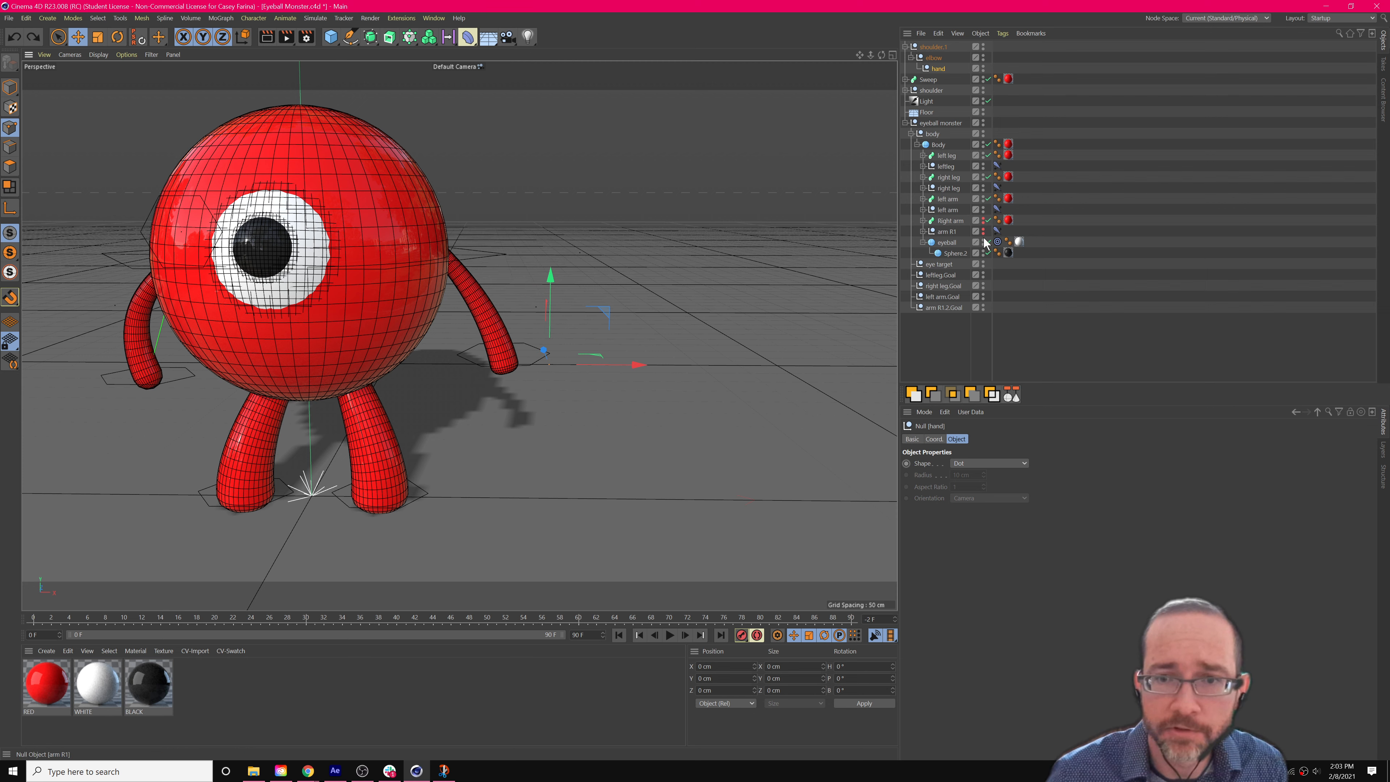
Delete the duplicate shoulder.1 null together with its elbow and hand children.
click(933, 58)
click(932, 47)
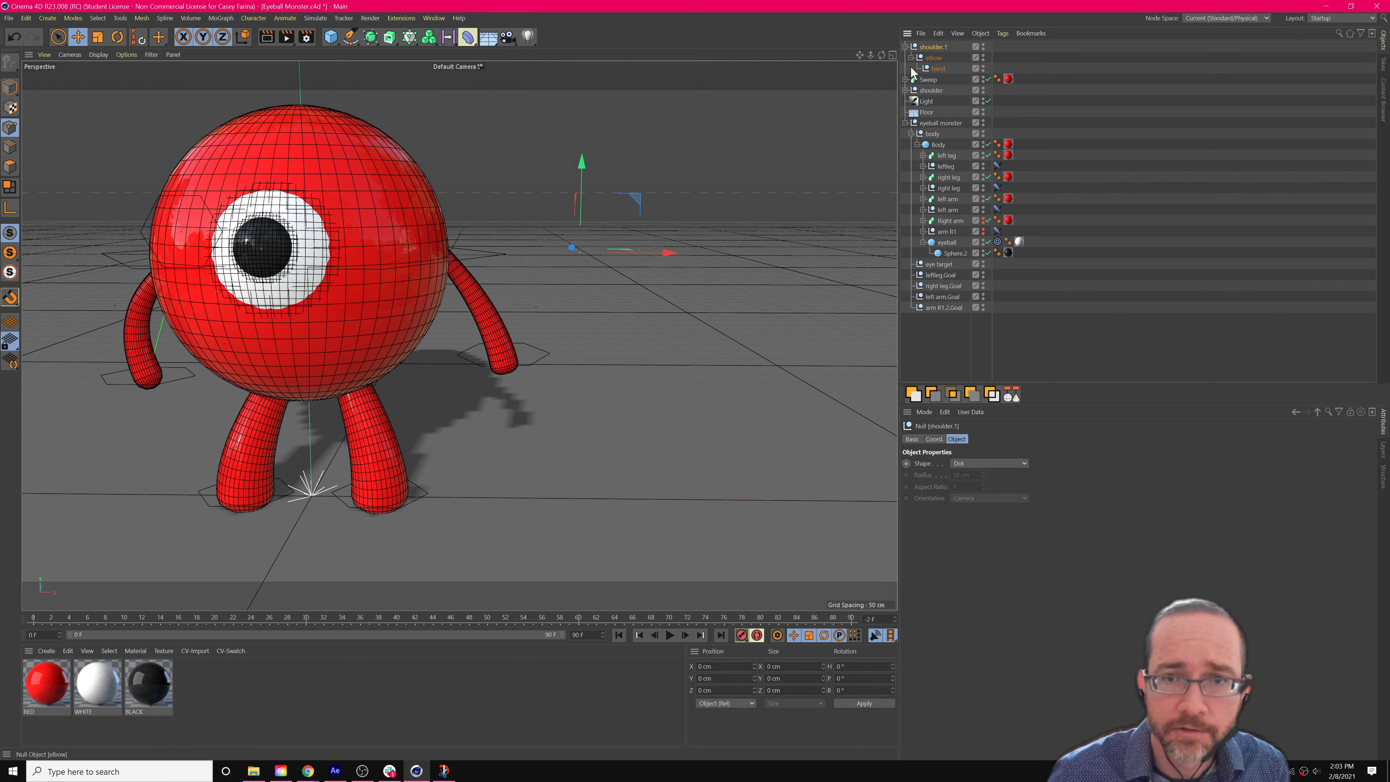
click(905, 90)
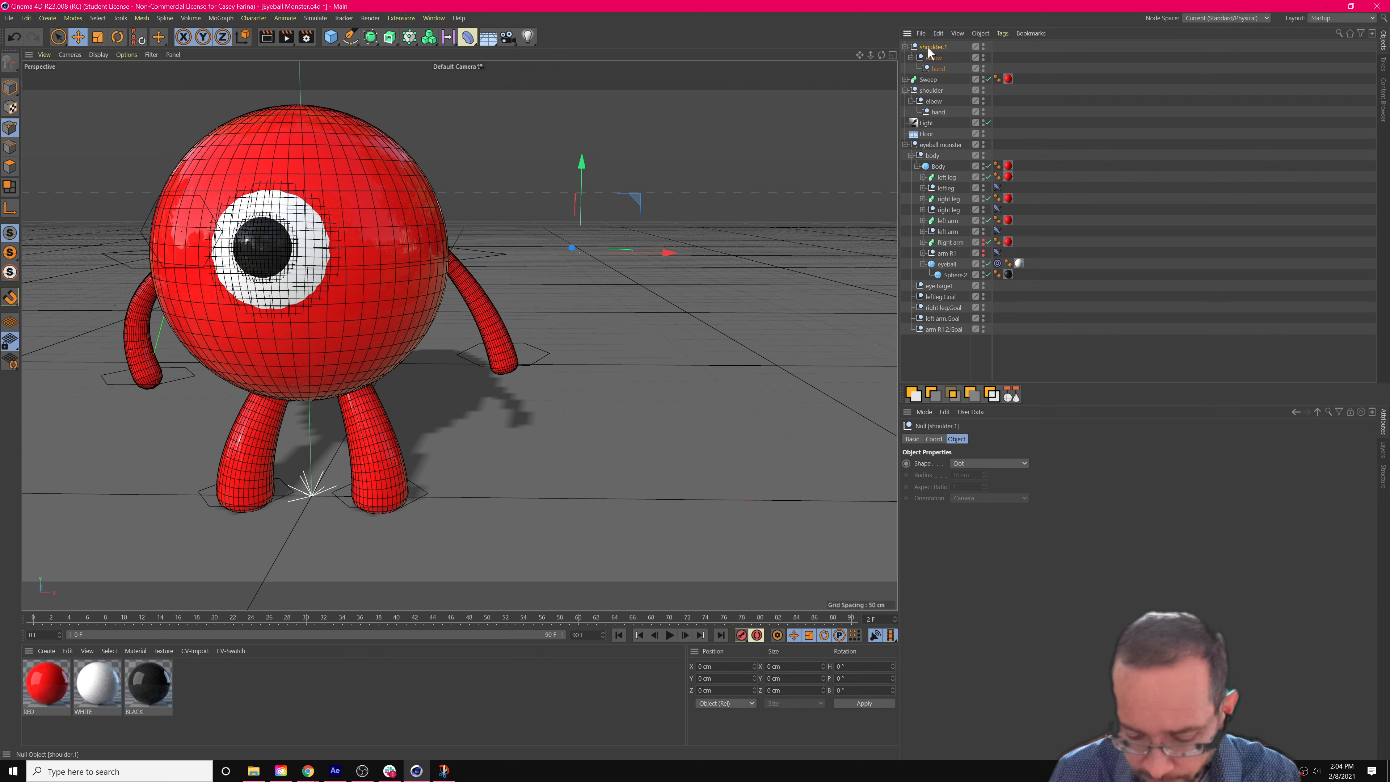
key(Delete)
Try moving the remaining hand null to check how the arm sweep follows, and undo the move.
click(934, 60)
click(938, 80)
mouse_move(559, 313)
mouse_down()
mouse_move(542, 256)
mouse_move(549, 301)
mouse_up()
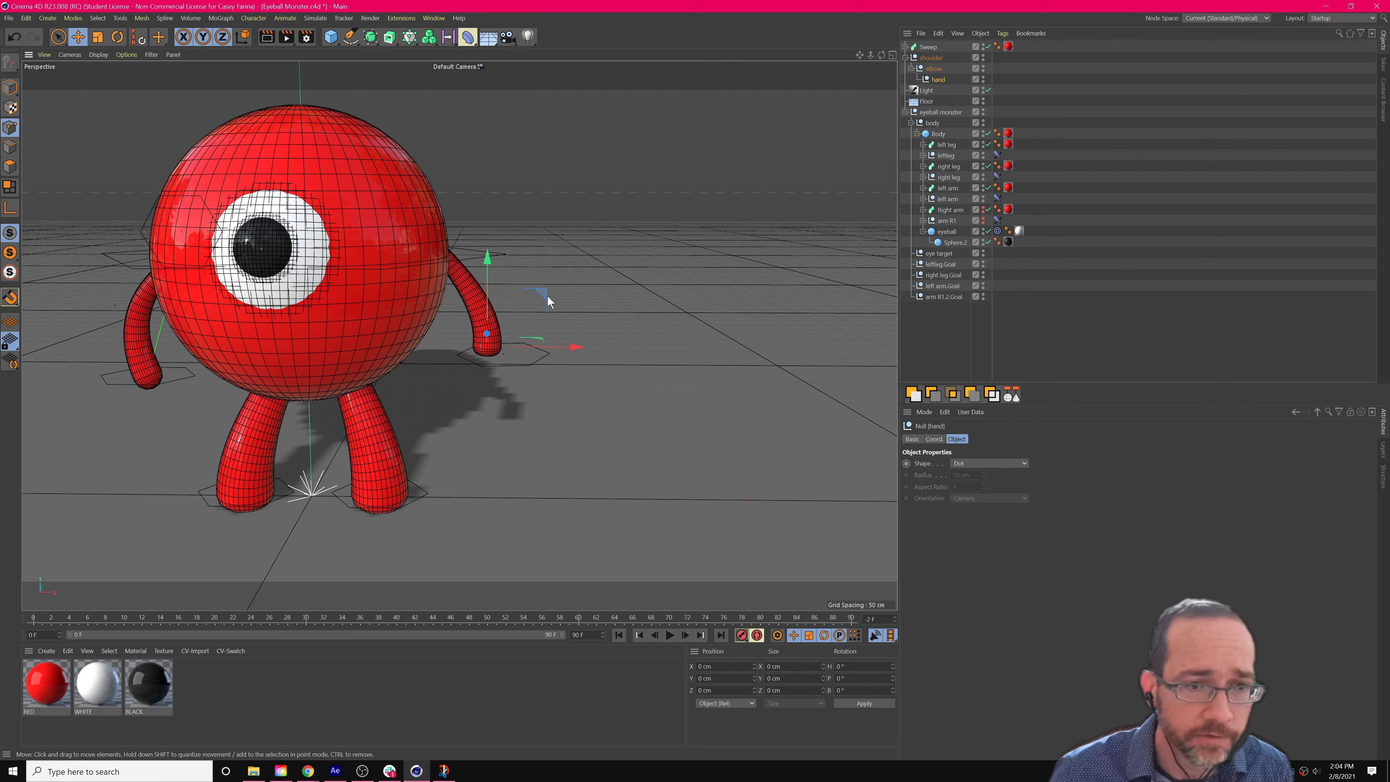
key(ctrl+z)
Create an IK chain running from the shoulder null to the hand null.
click(938, 58)
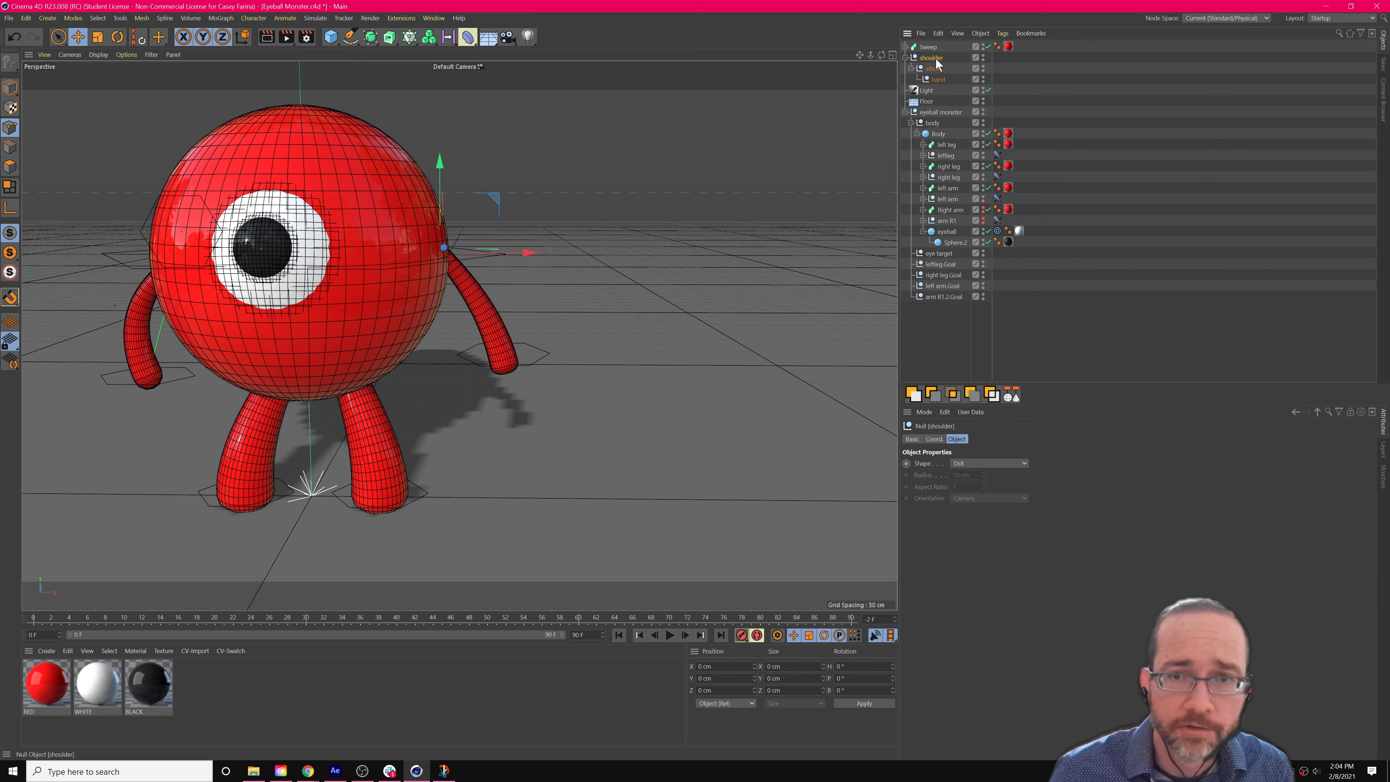
shift+click(938, 79)
key(shift+c)
text(ik chain)
key(Return)
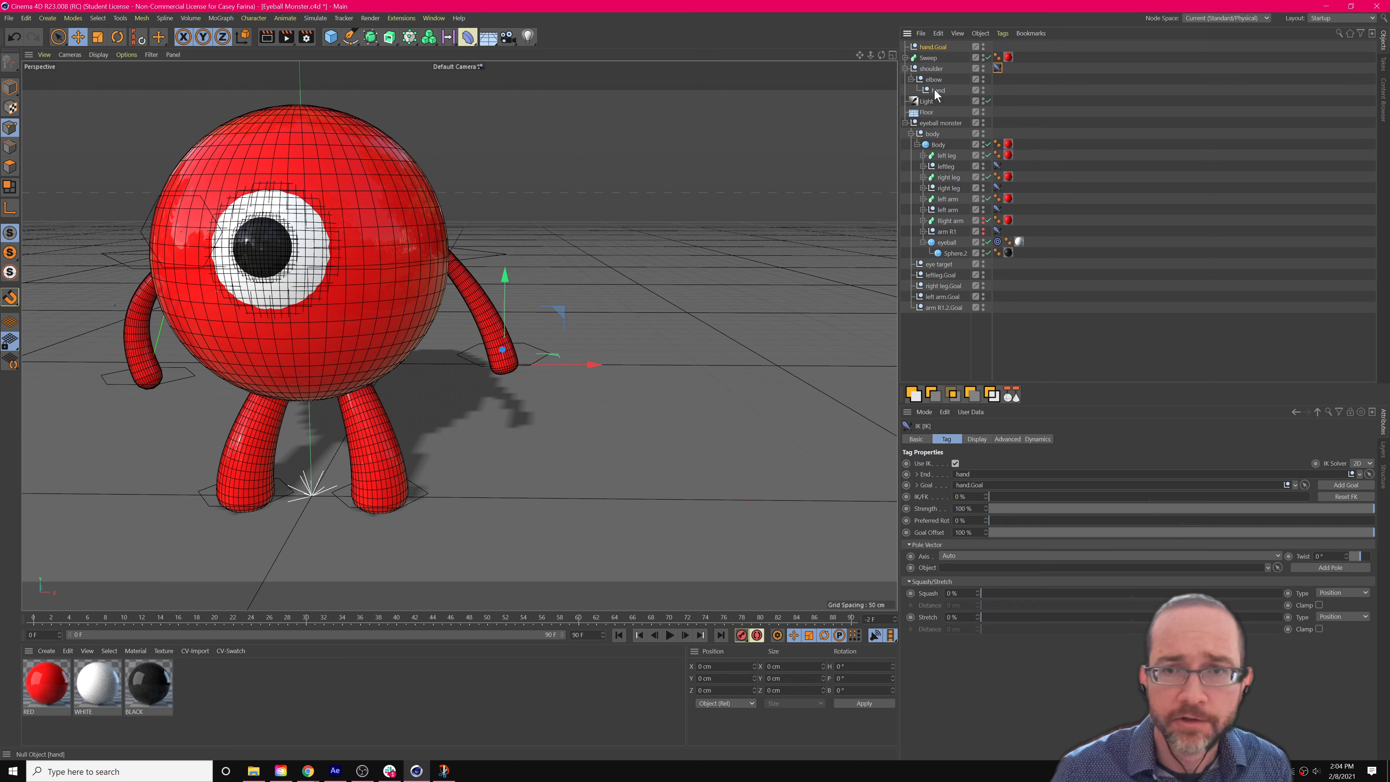
Move the hand.Goal null around to test how the IK arm follows it.
click(936, 48)
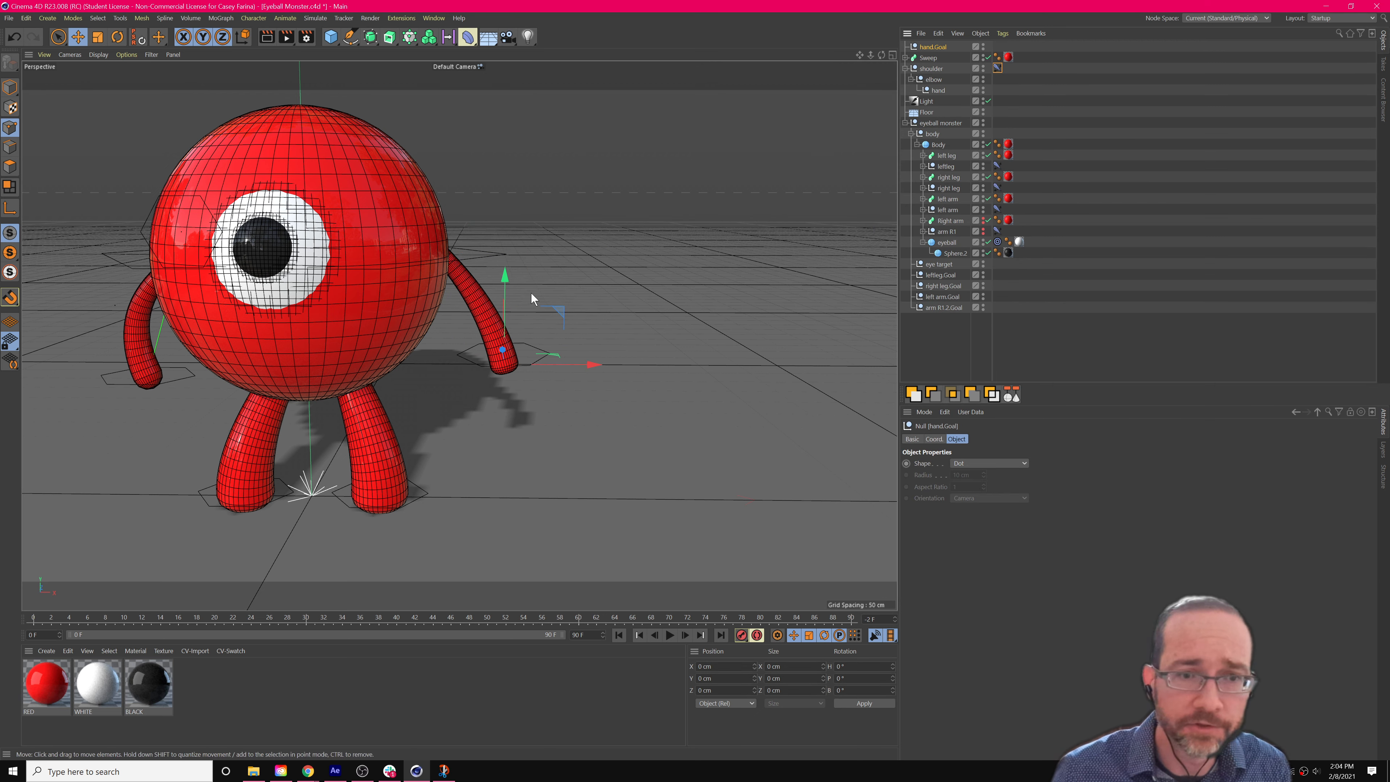
alt+drag(565, 341, 520, 352)
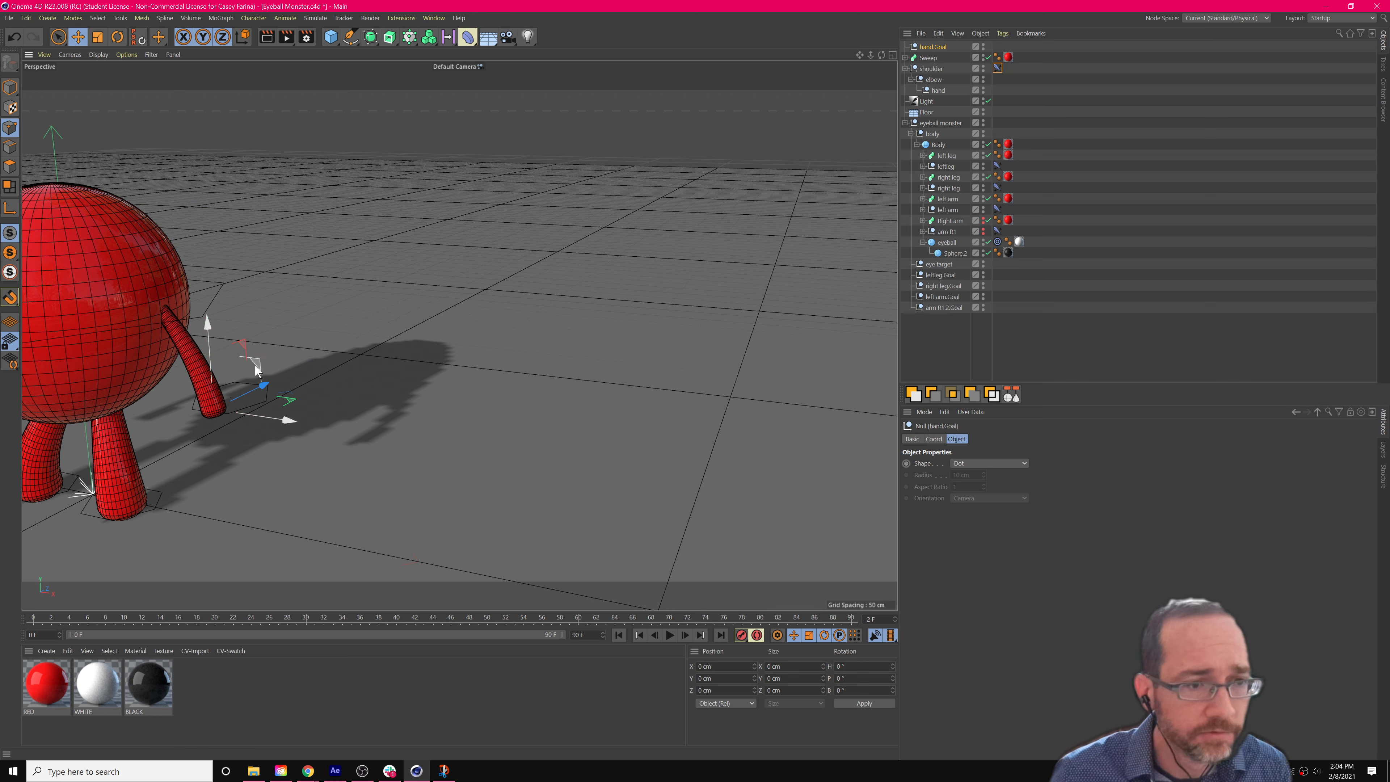
drag(259, 368, 345, 363)
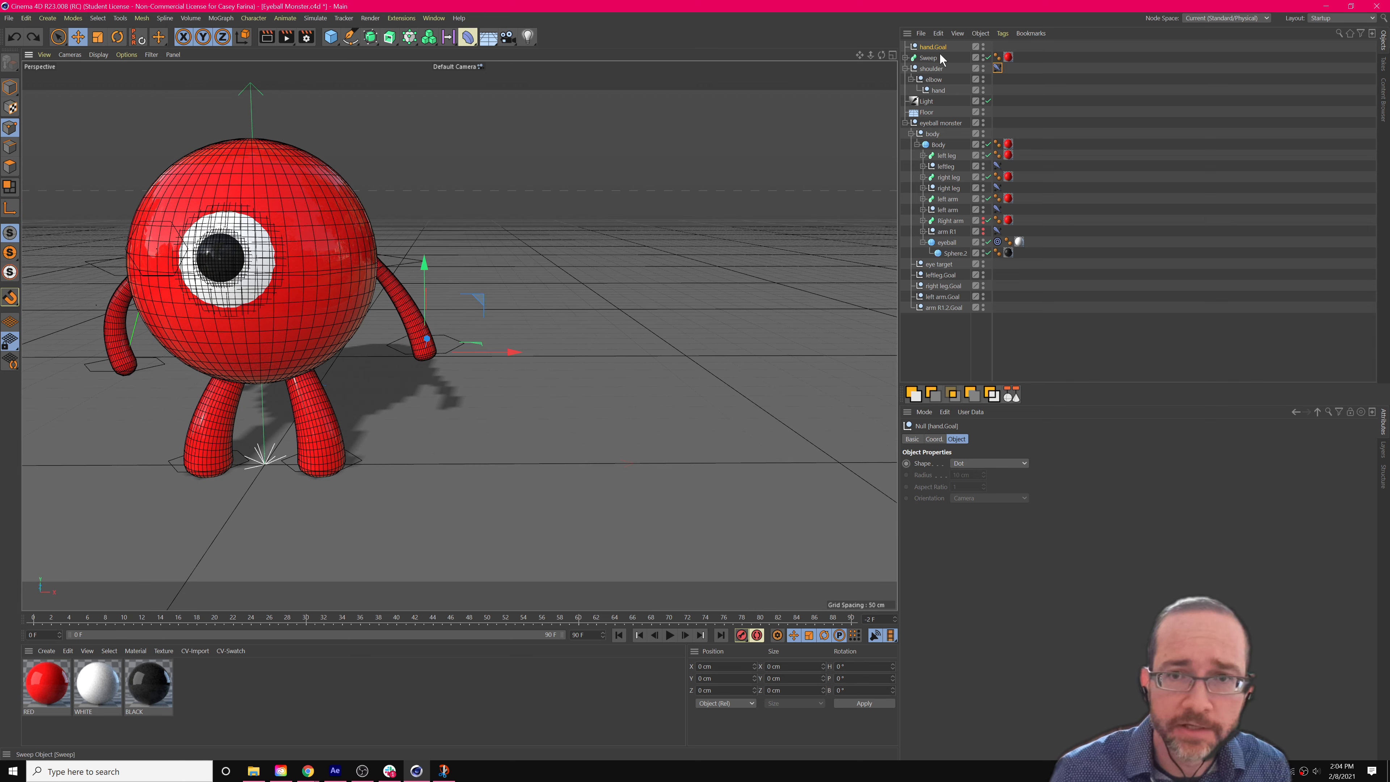
Set the shoulder IK tag's Stretch to 100%, test it by pulling hand.Goal away from the body, and undo the move.
click(995, 68)
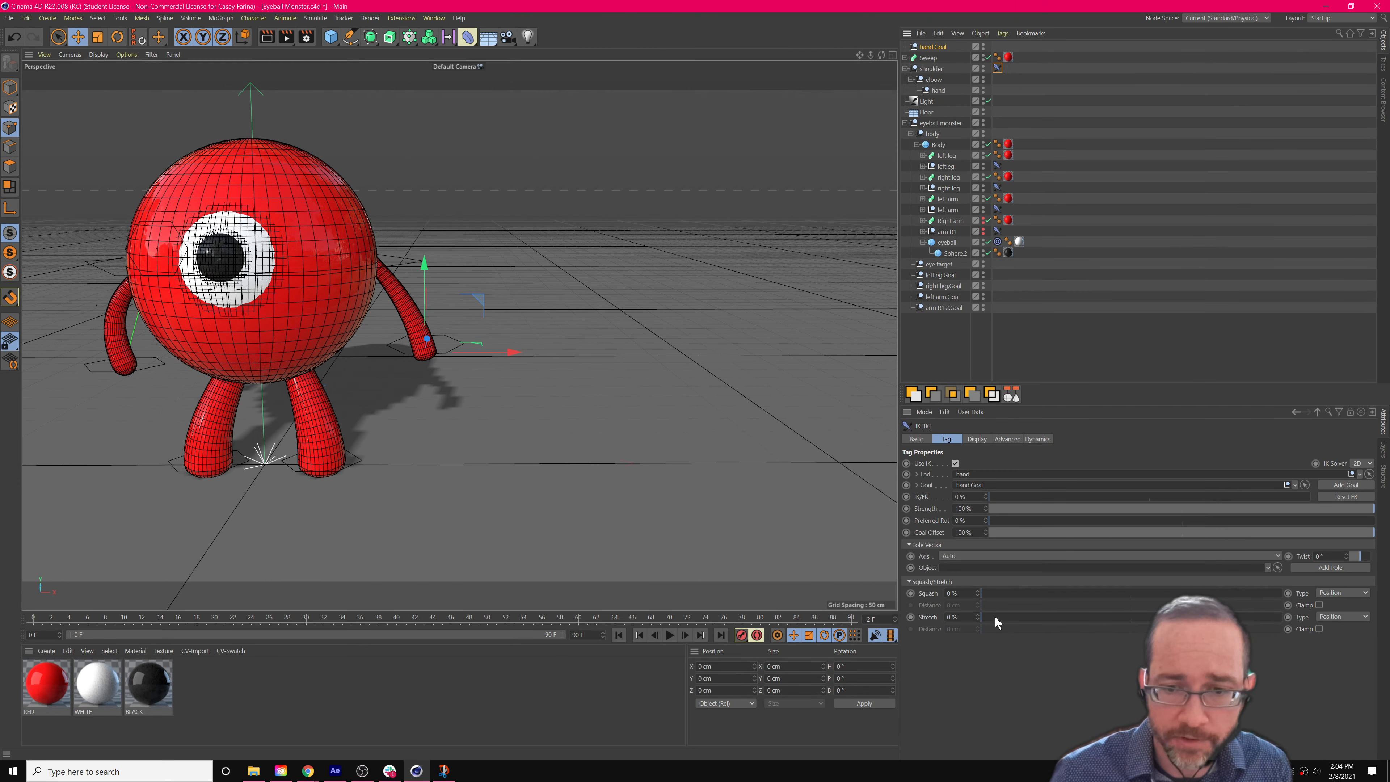
drag(995, 616, 1360, 599)
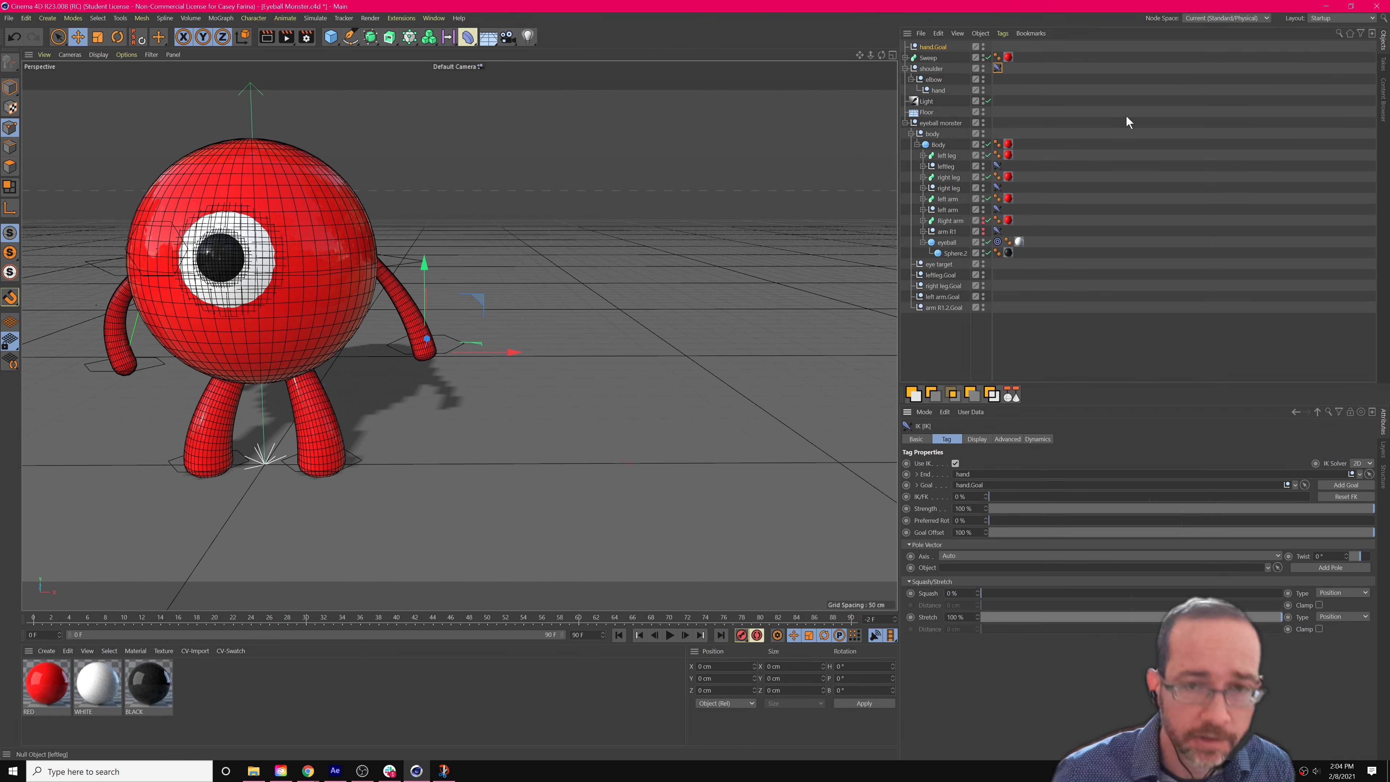
click(942, 48)
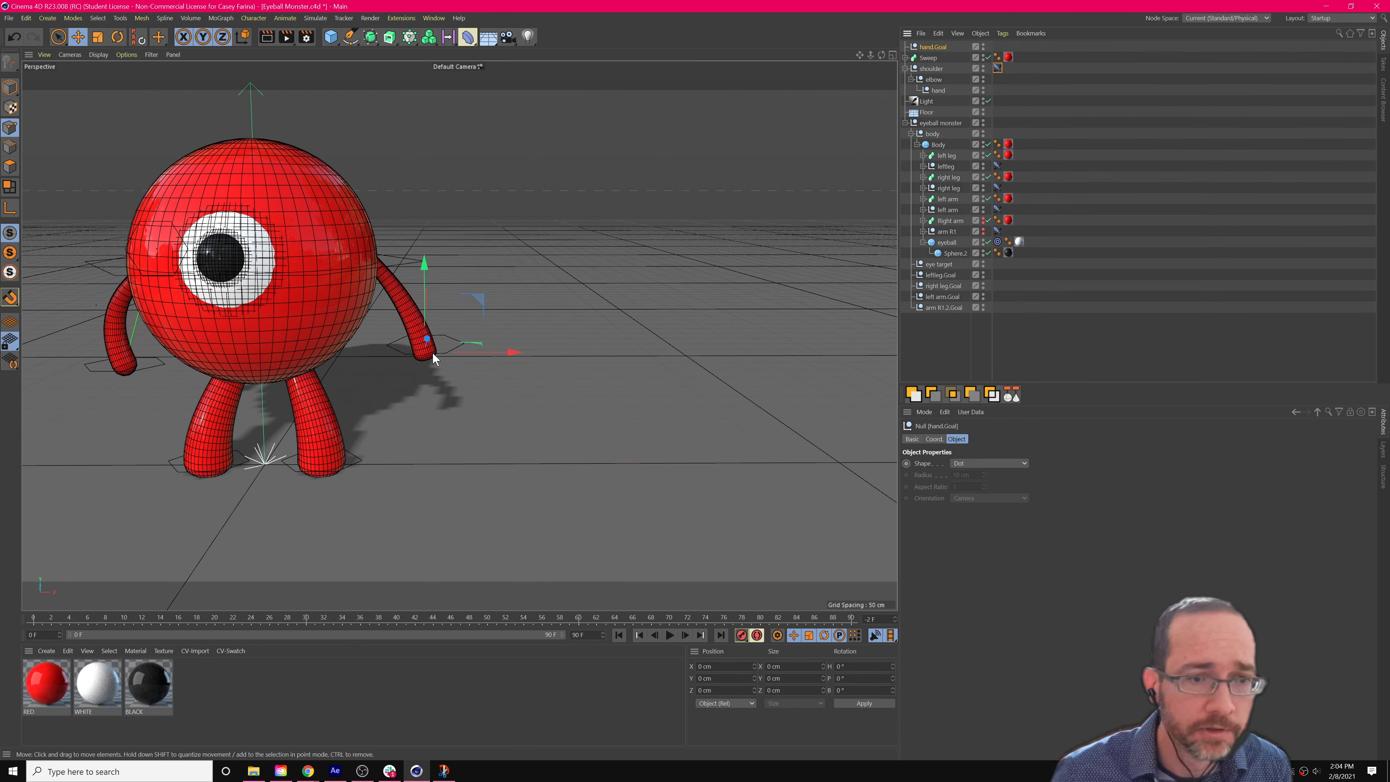
drag(565, 223, 713, 301)
key(ctrl+z)
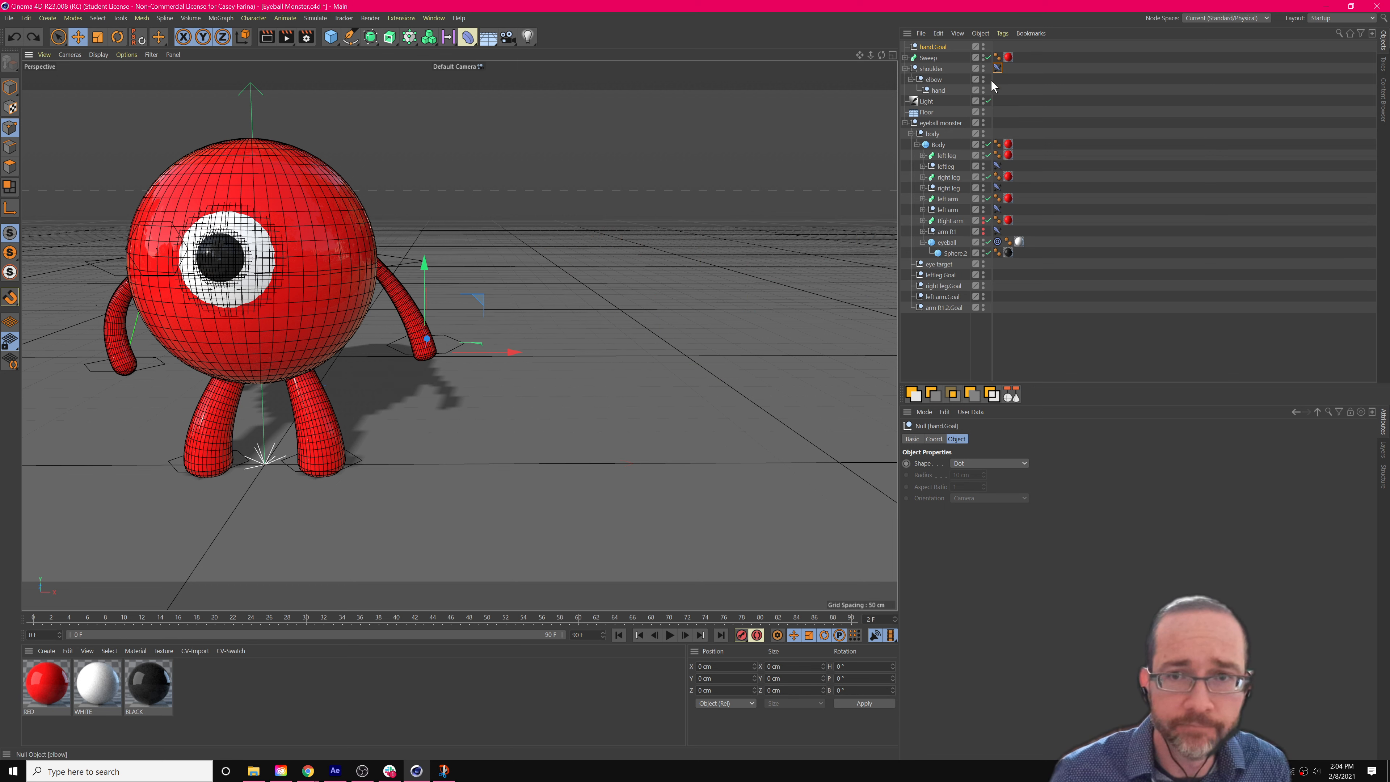
Adjust the Stretch of the shoulder's IK tag, try moving the arm's goal again, and undo the test move.
click(998, 67)
click(1019, 614)
drag(479, 295, 497, 253)
key(ctrl+z)
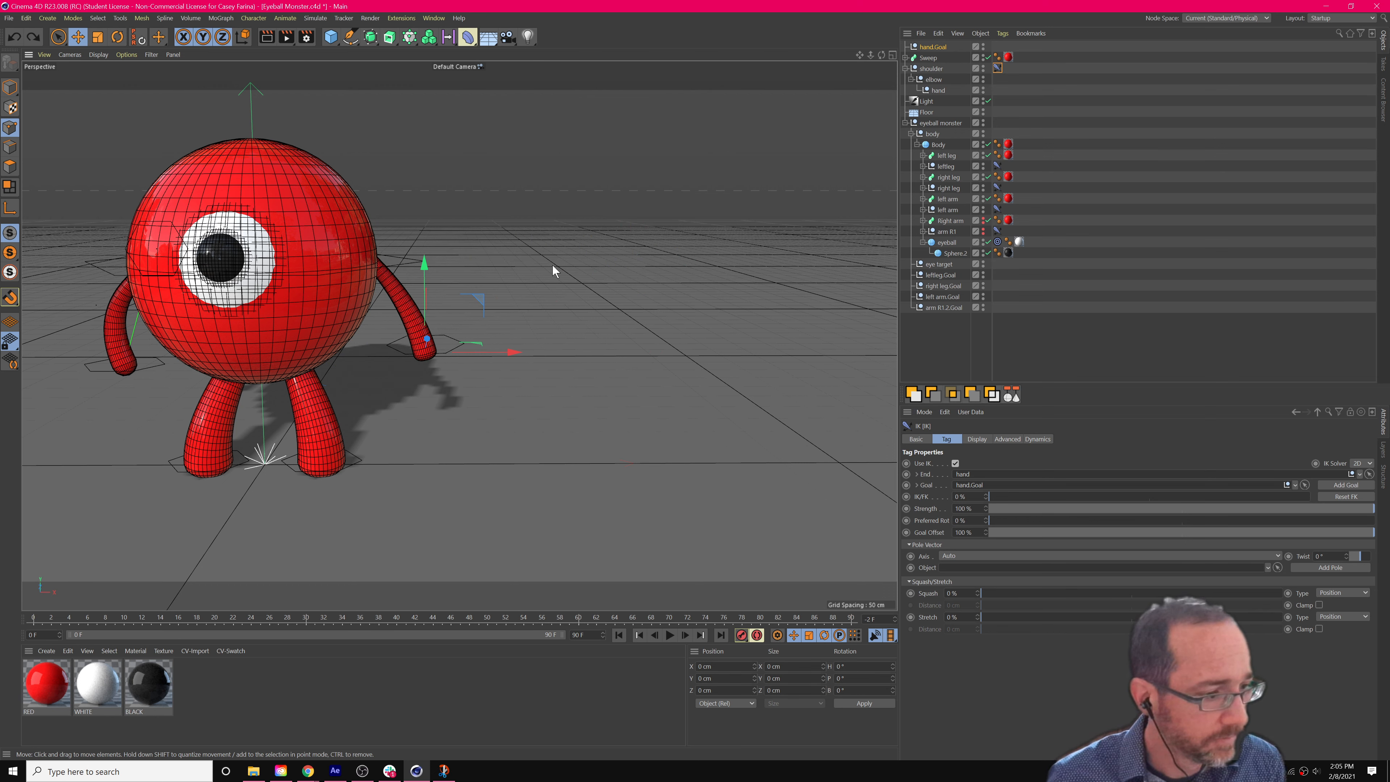
Delete the demonstration arm: the hand.Goal null, the Sweep object and the shoulder hierarchy.
ctrl+click(926, 56)
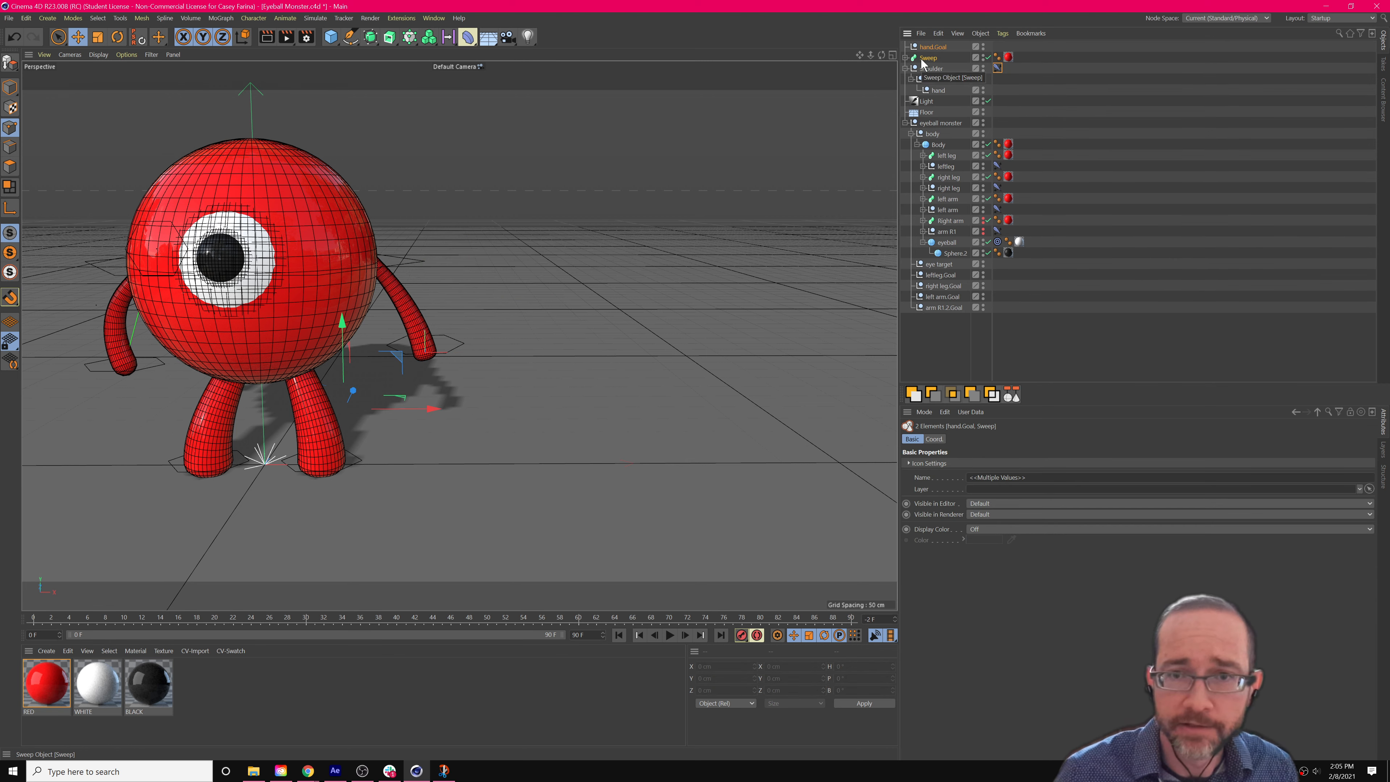
key(Delete)
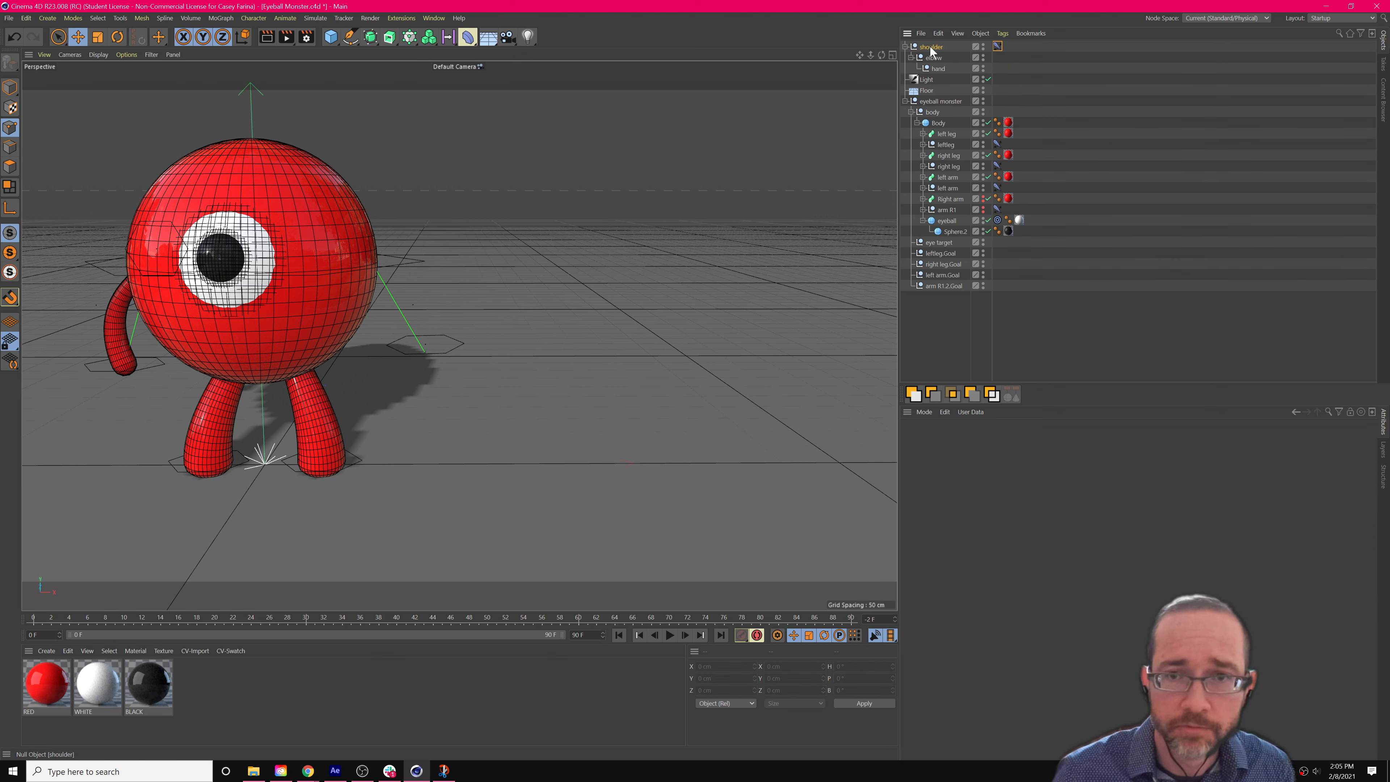
key(Delete)
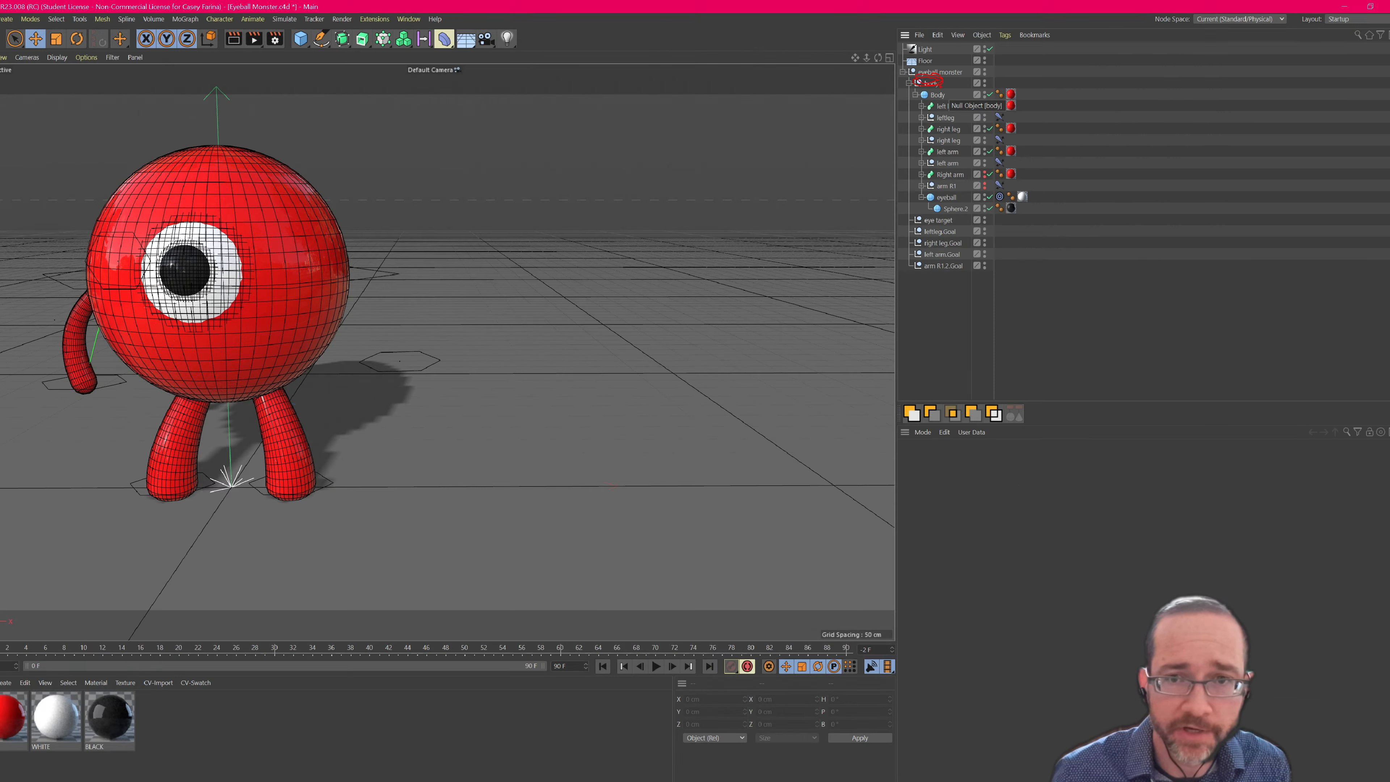
Examine the Body sphere and the body null with their limb hierarchy, and collapse the body null.
click(923, 140)
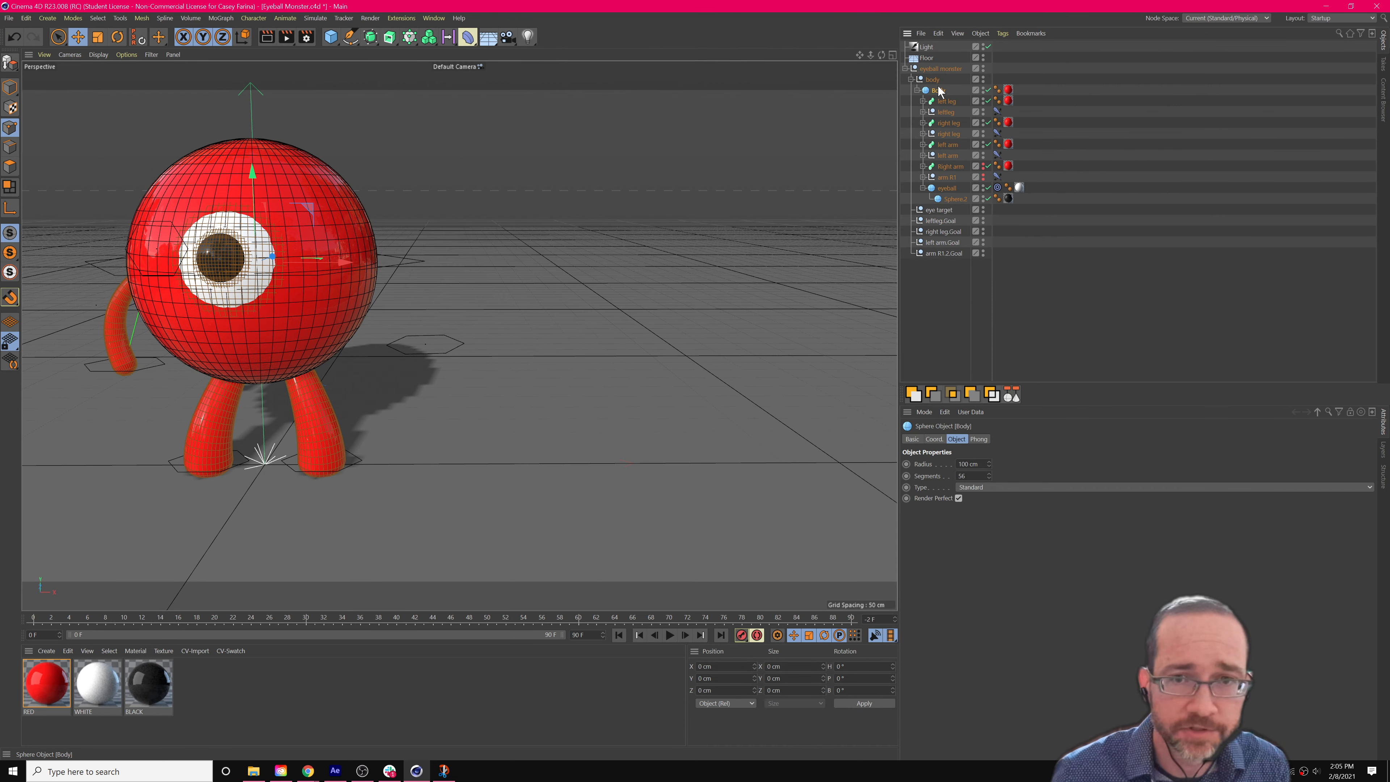
click(932, 79)
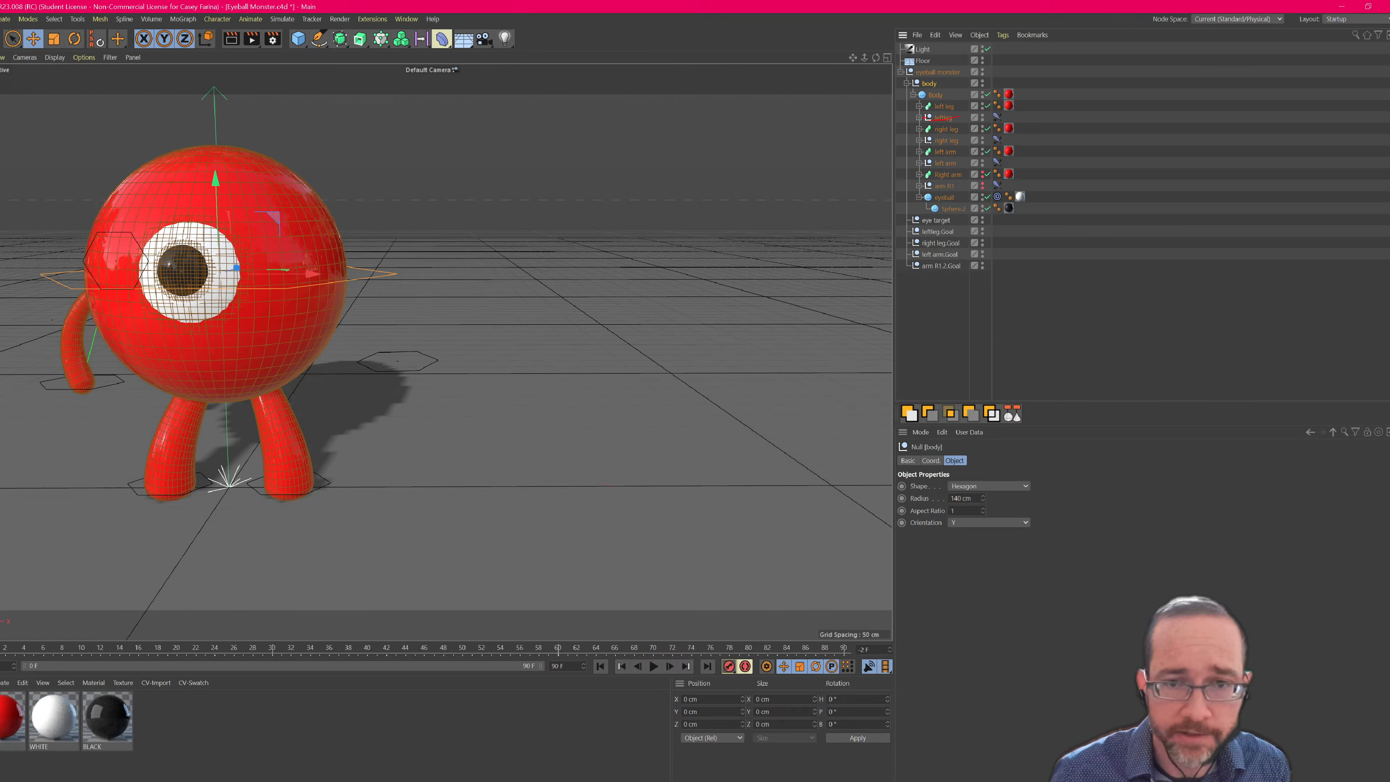
click(704, 302)
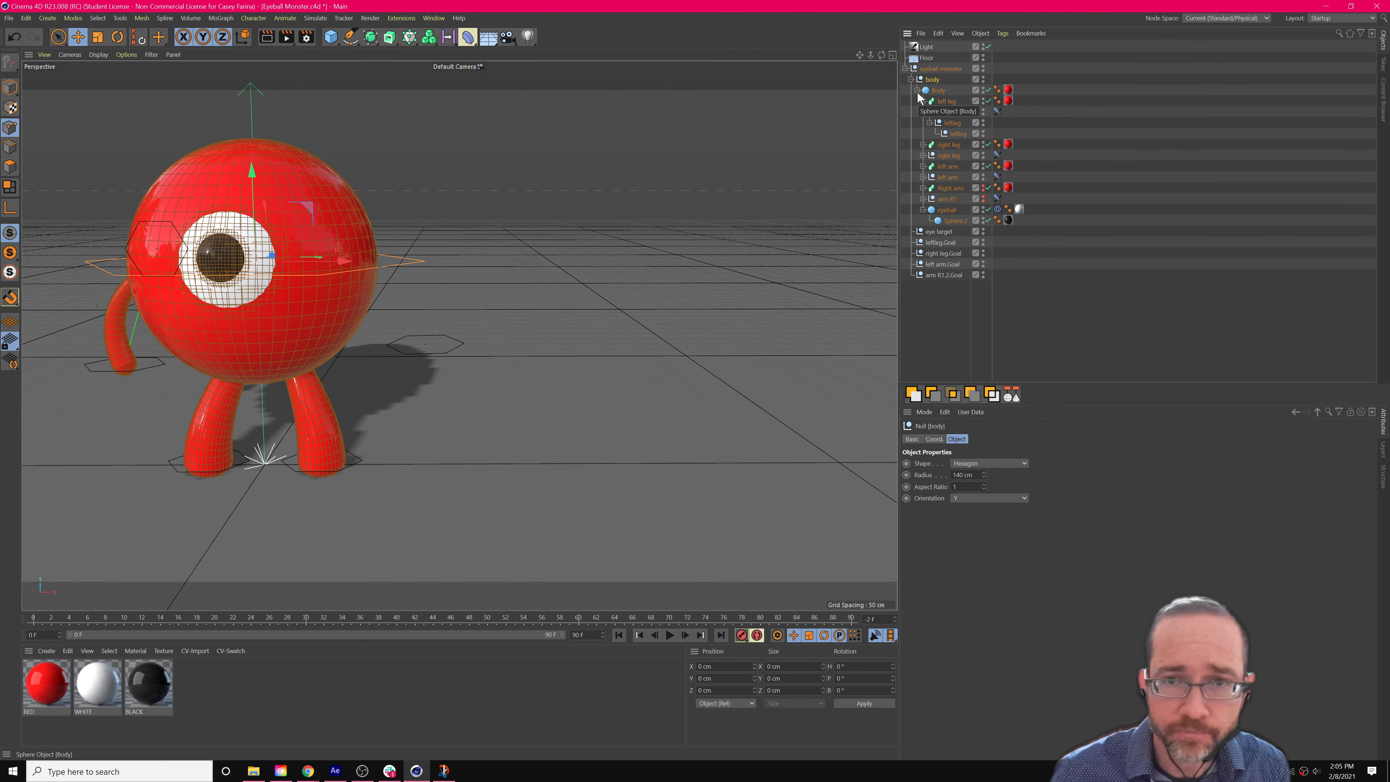
click(834, 77)
click(911, 79)
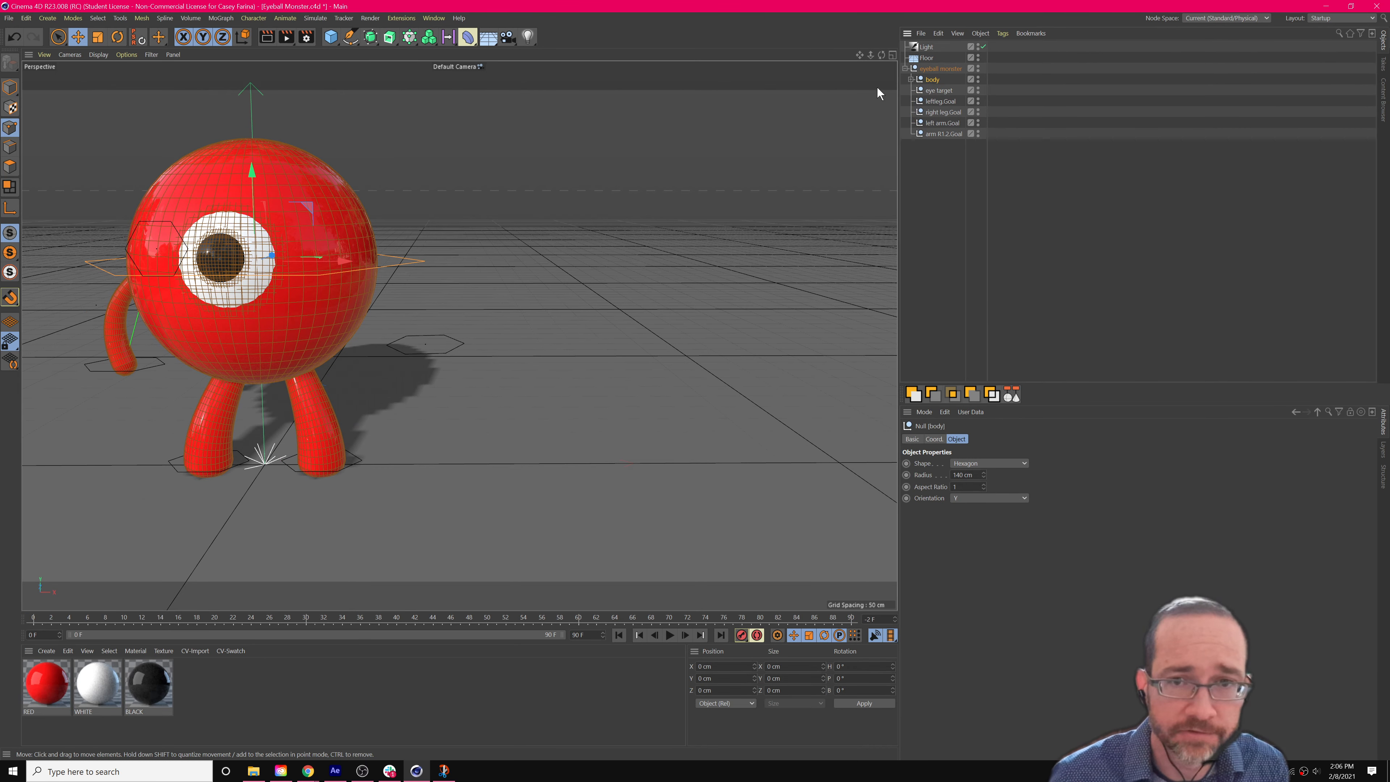
Try rotating the body null while the eye target sits outside its hierarchy, and undo the rotation.
click(949, 90)
alt+drag(257, 277, 361, 404)
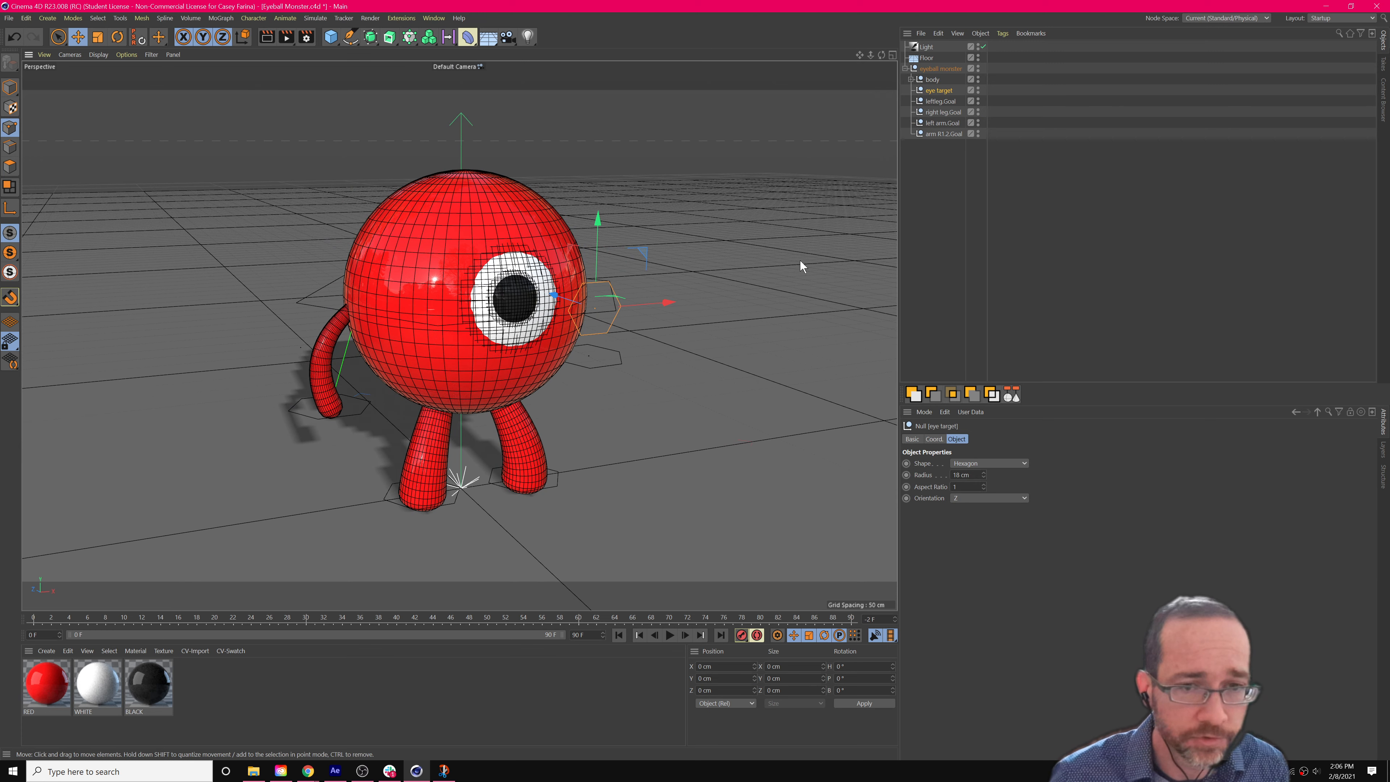
click(936, 79)
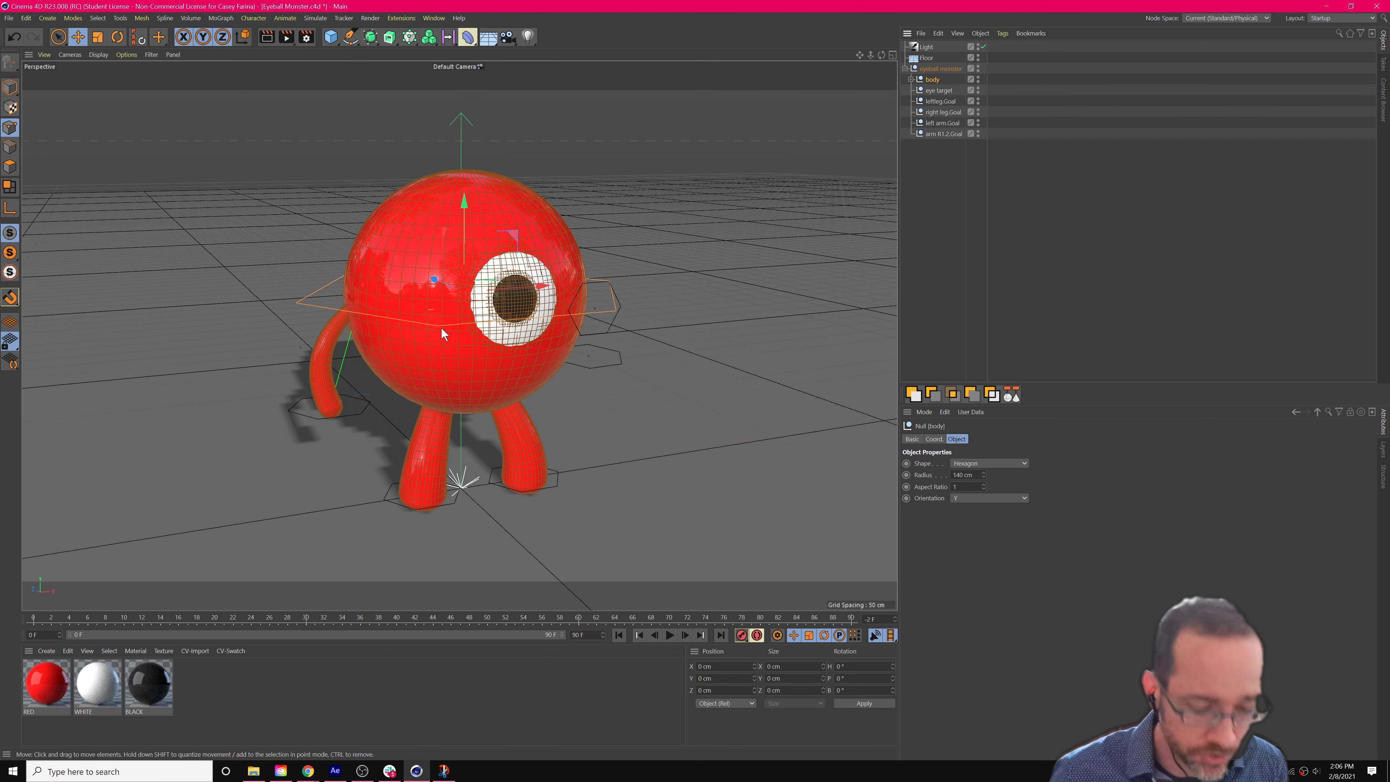
key(r)
mouse_move(453, 313)
mouse_down()
mouse_move(441, 315)
mouse_move(471, 315)
mouse_move(433, 315)
mouse_move(489, 303)
mouse_move(458, 309)
mouse_up()
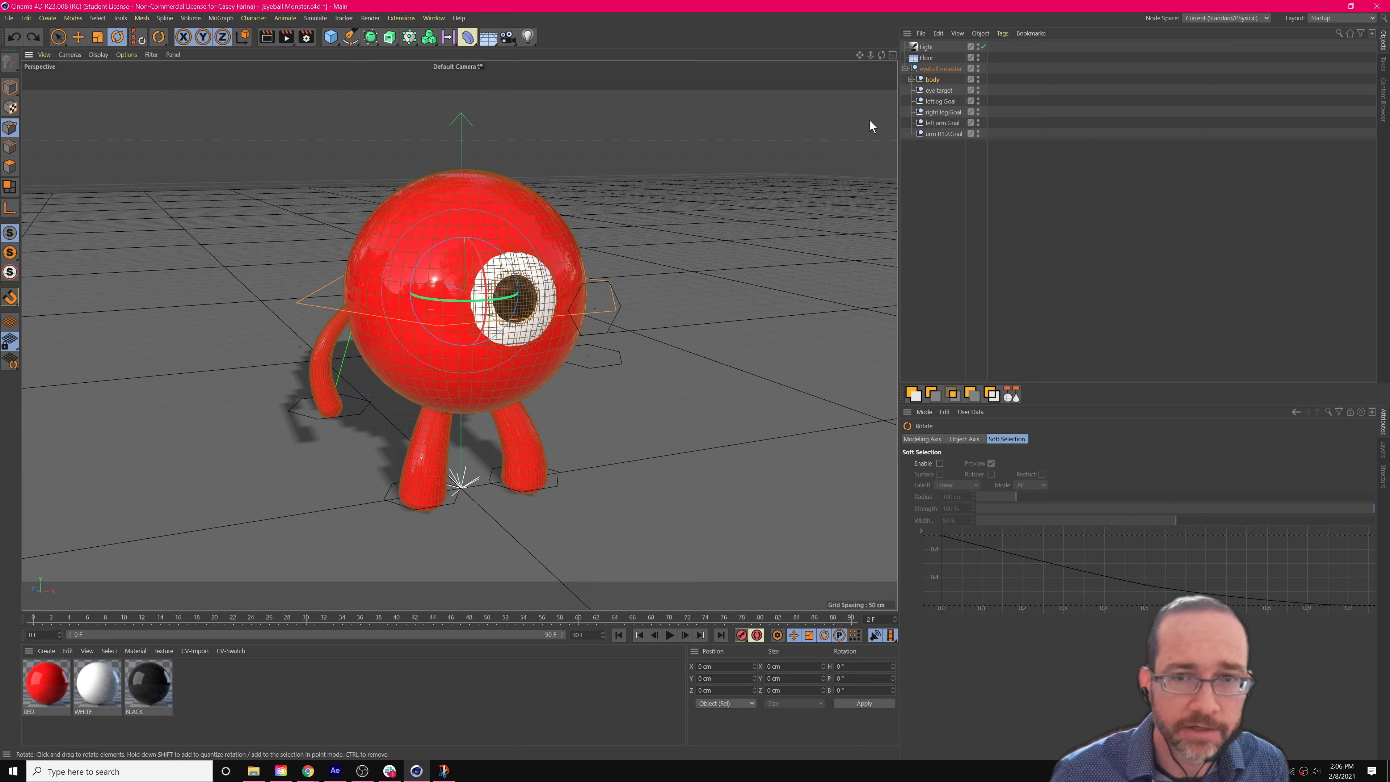
mouse_move(485, 301)
mouse_down()
mouse_move(547, 299)
mouse_move(416, 301)
mouse_move(547, 300)
mouse_move(473, 309)
mouse_move(503, 307)
mouse_up()
key(ctrl+z)
Make the eye target null a child of the body null and test it by rotating the body.
drag(930, 91, 934, 80)
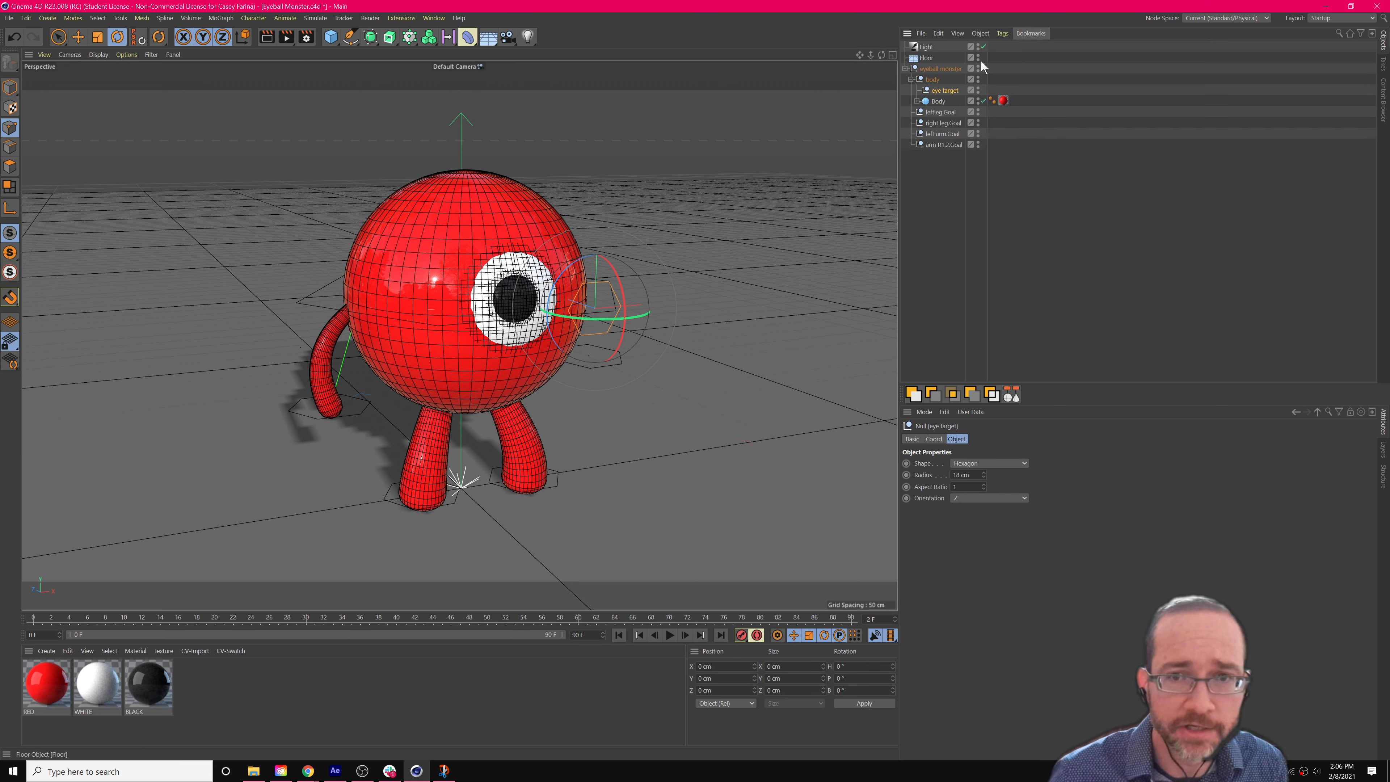
click(933, 80)
drag(496, 310, 385, 303)
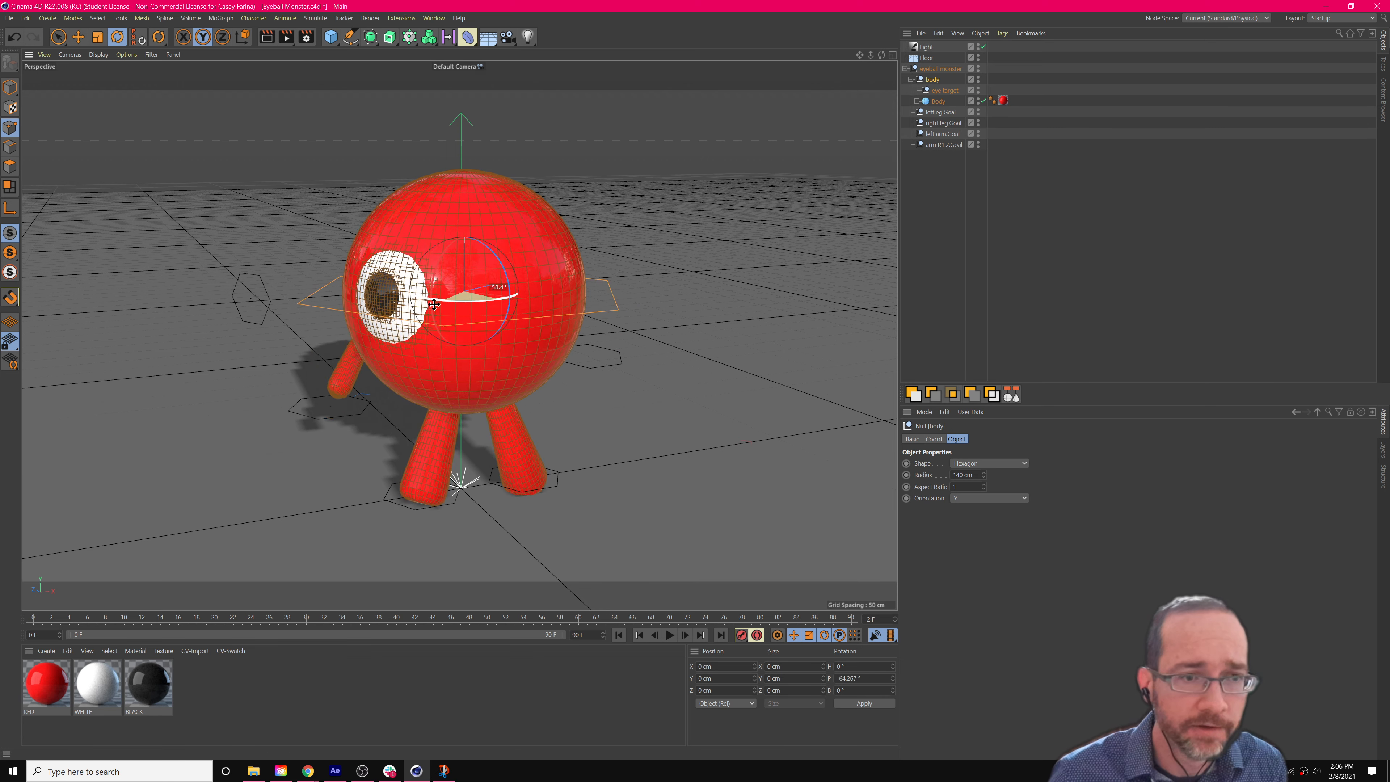
key(ctrl+z)
Try moving the eye target null in front of the eyeball, and undo the test move and the body rotation.
click(937, 91)
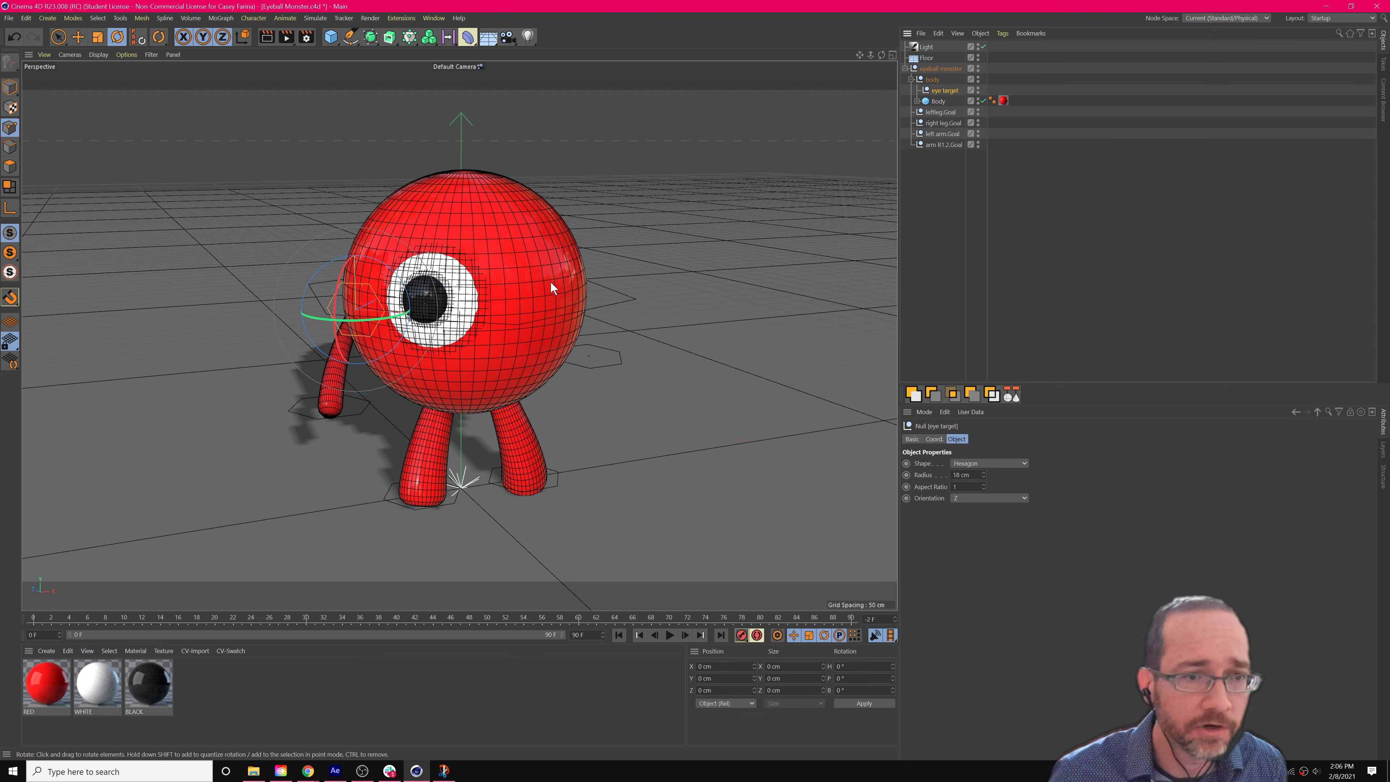
key(e)
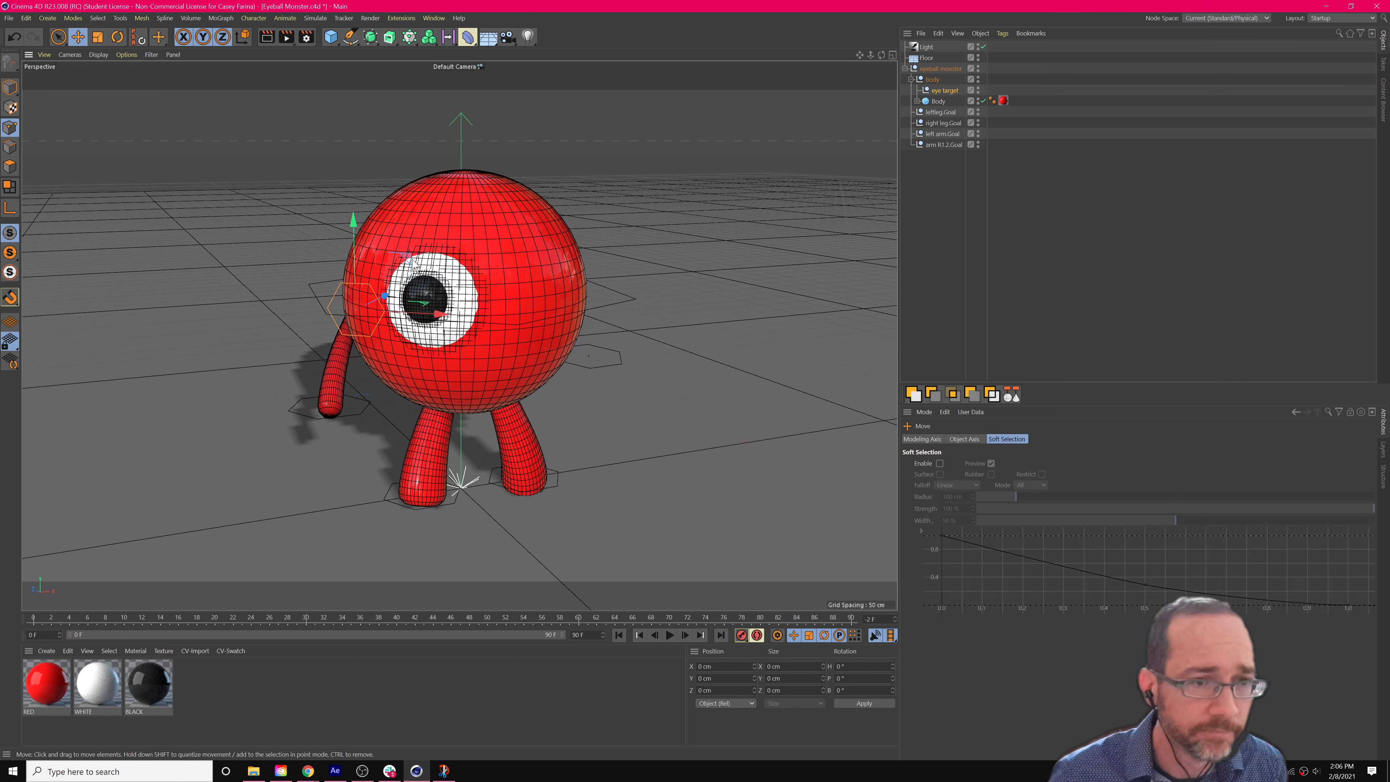
drag(415, 264, 409, 230)
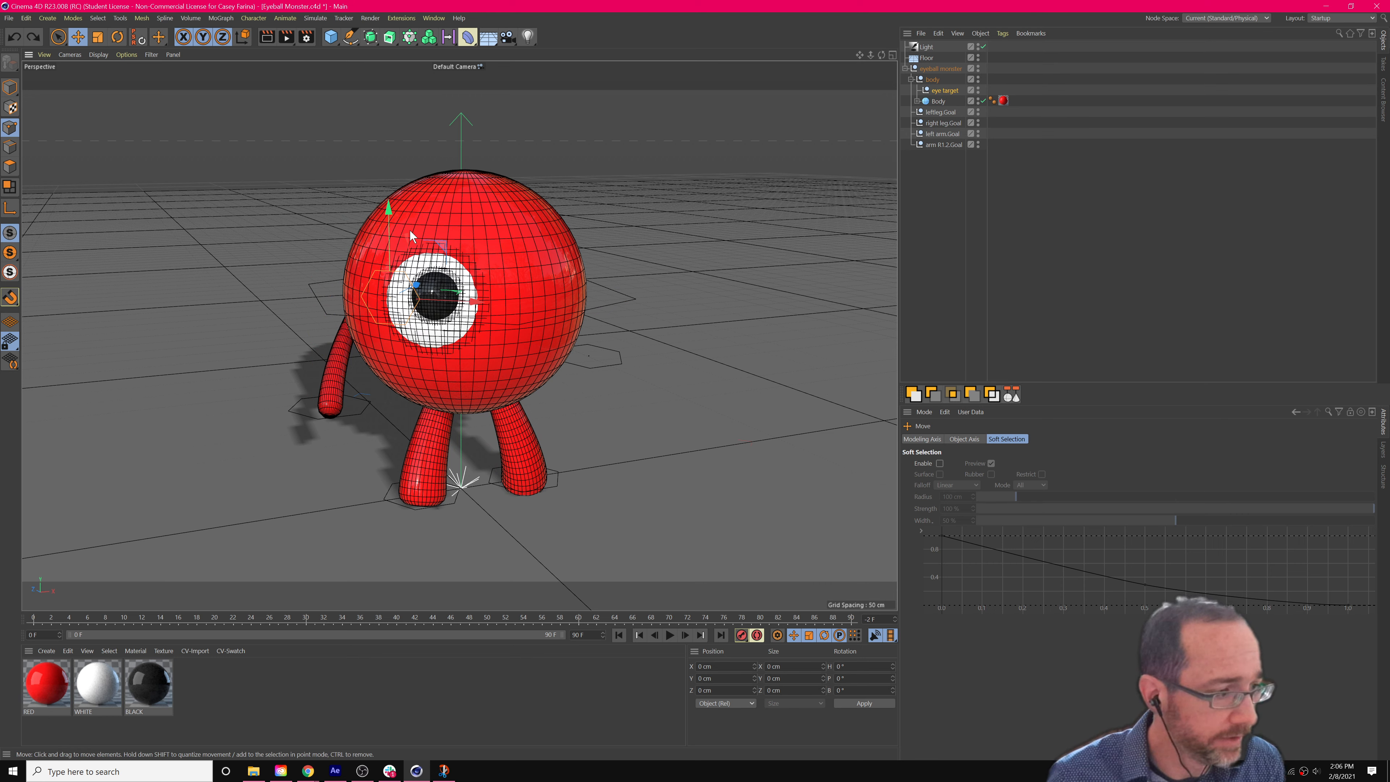
key(ctrl+z)
key(ctrl+z)
key(ctrl+z)
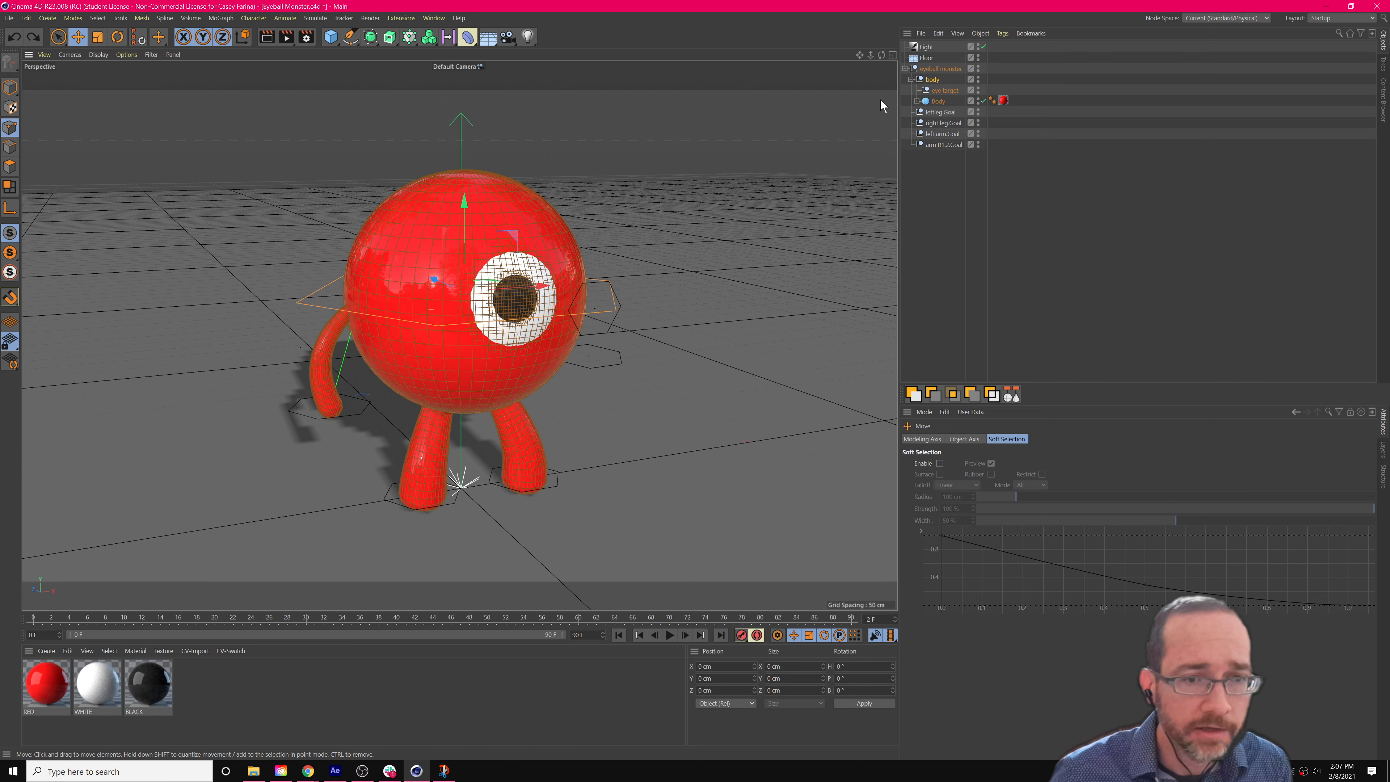
Make the monster's hidden Right arm sweep and arm R1 null visible again inside the Body hierarchy.
mouse_move(752, 330)
alt+mouse_down()
mouse_move(714, 337)
mouse_move(730, 334)
alt+mouse_up()
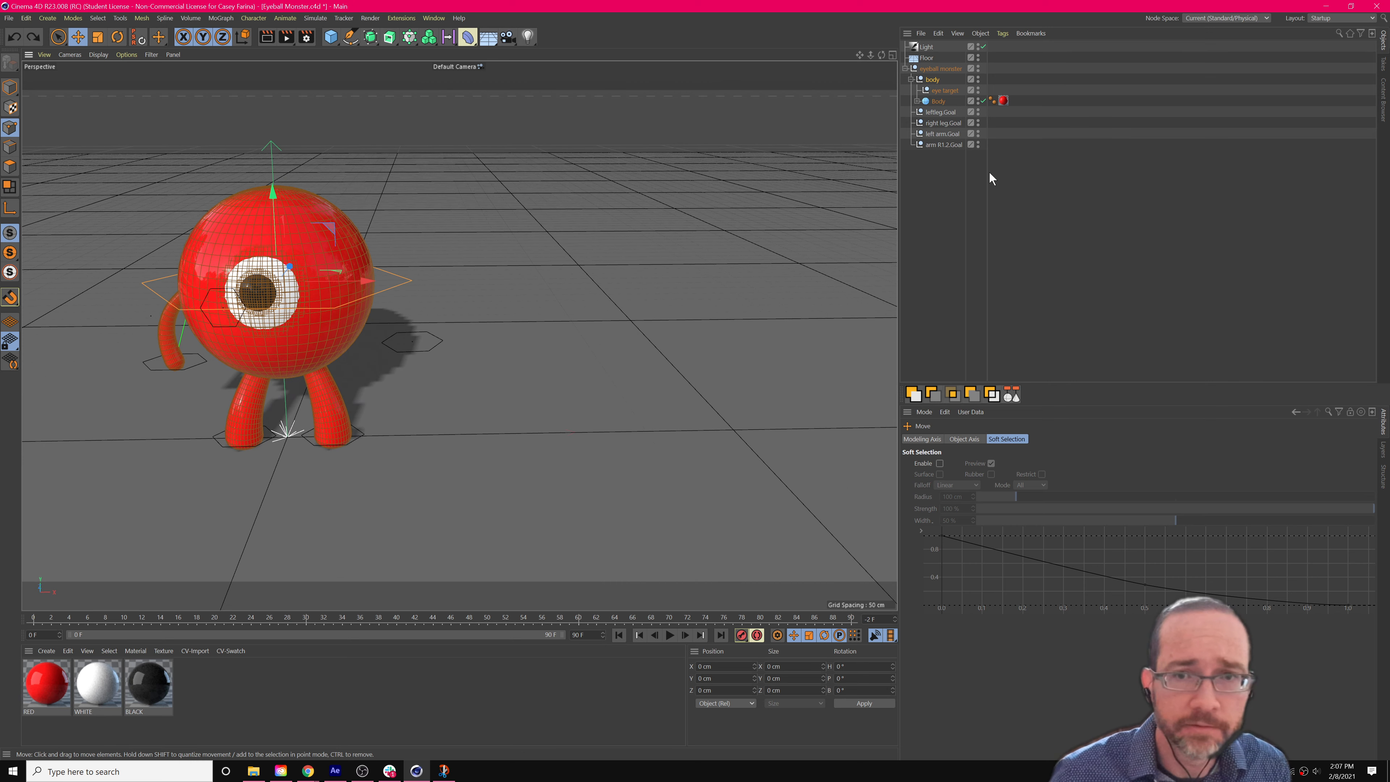
click(916, 102)
click(983, 198)
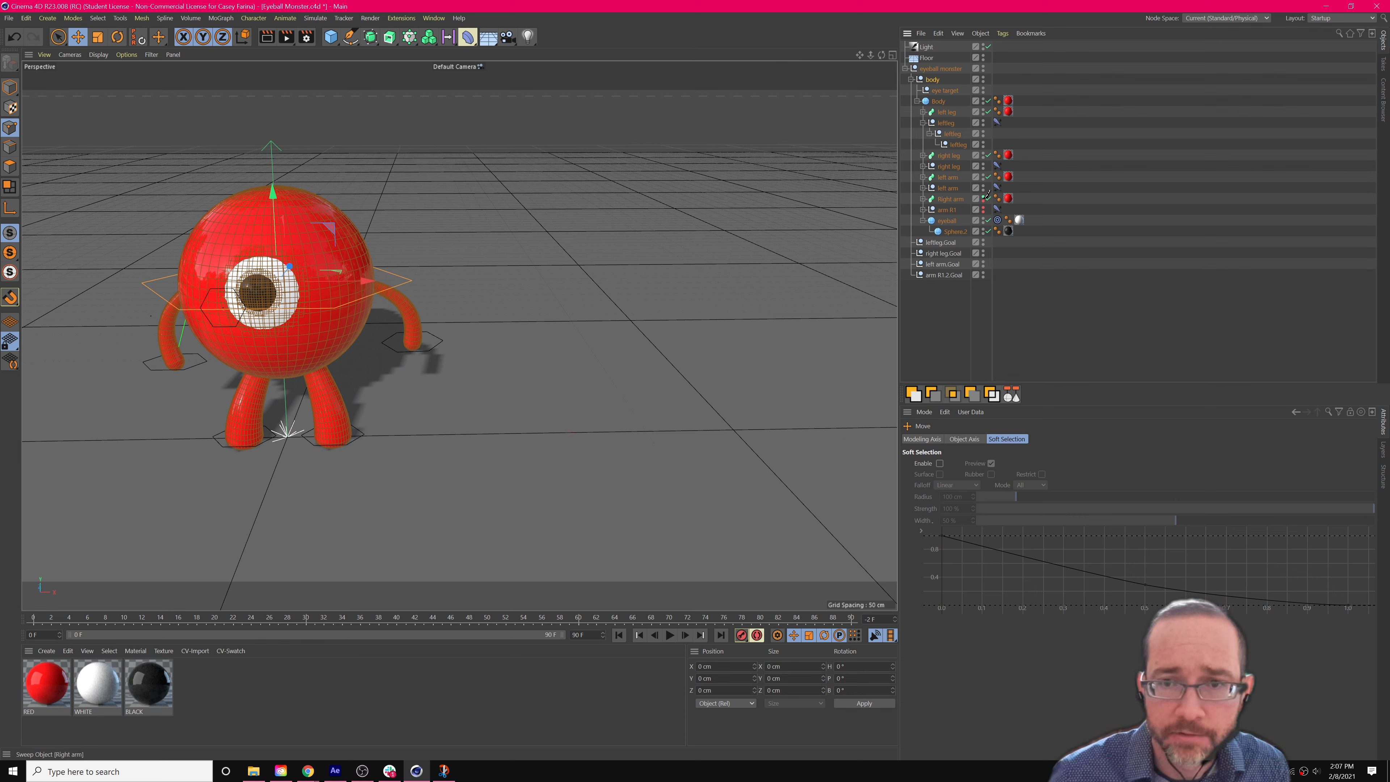
drag(982, 207, 983, 208)
click(983, 198)
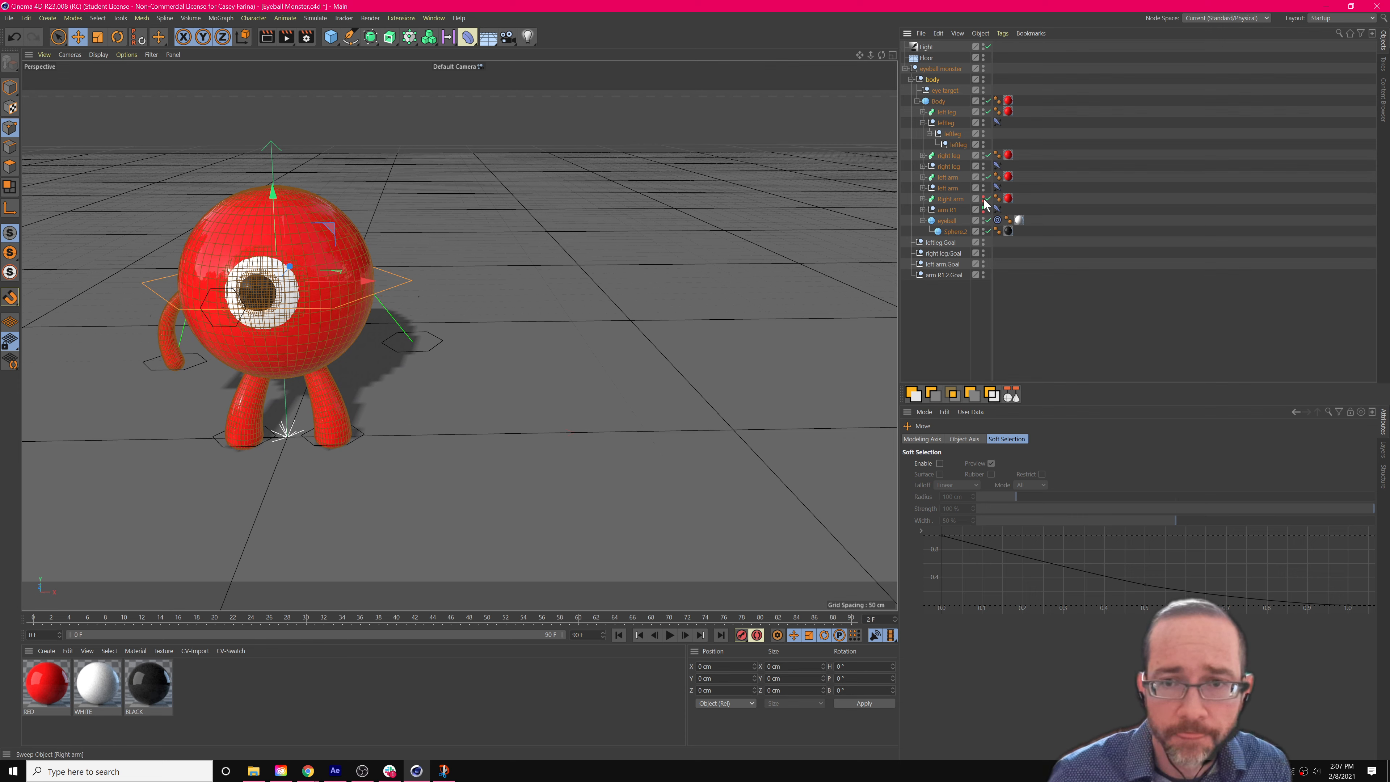
click(984, 199)
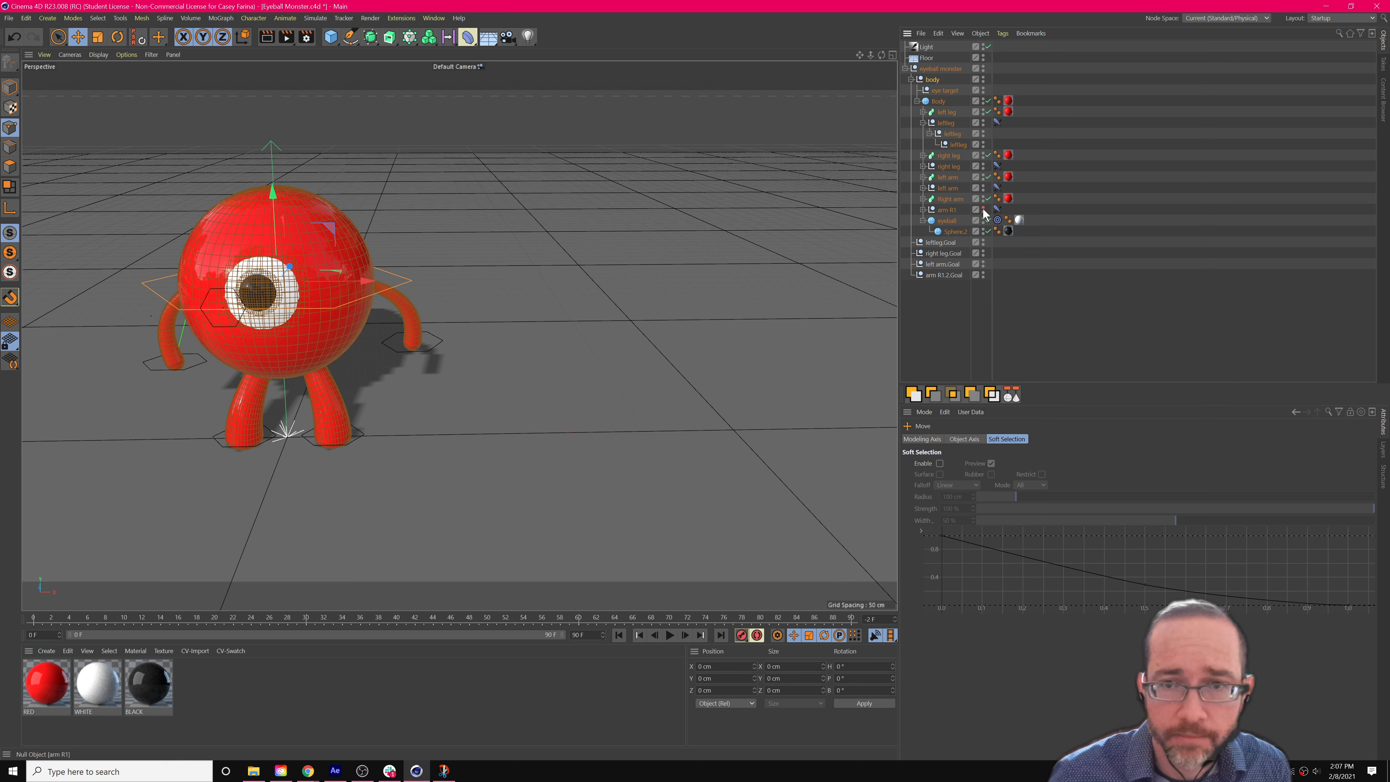
alt+drag(491, 309, 520, 310)
scroll(468, 324, down, 3)
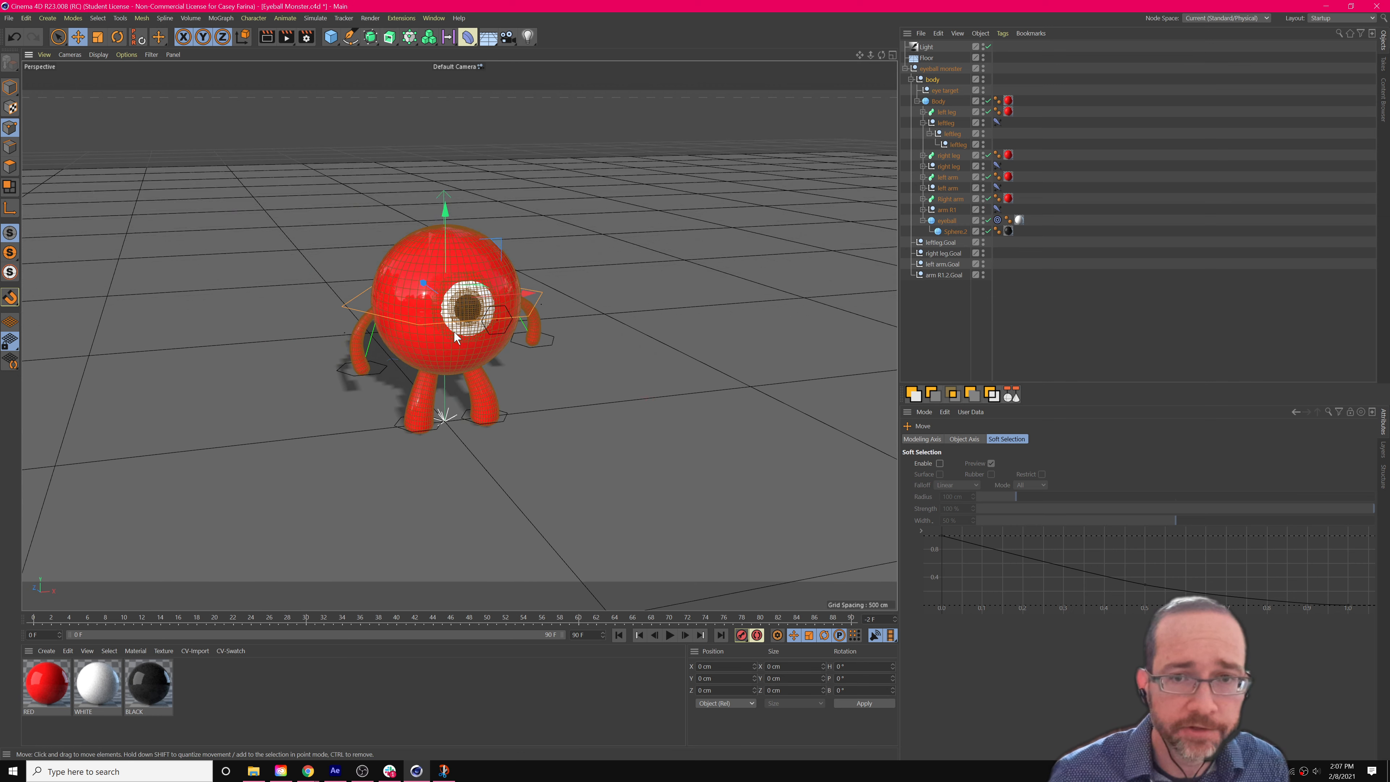
scroll(430, 336, up, 5)
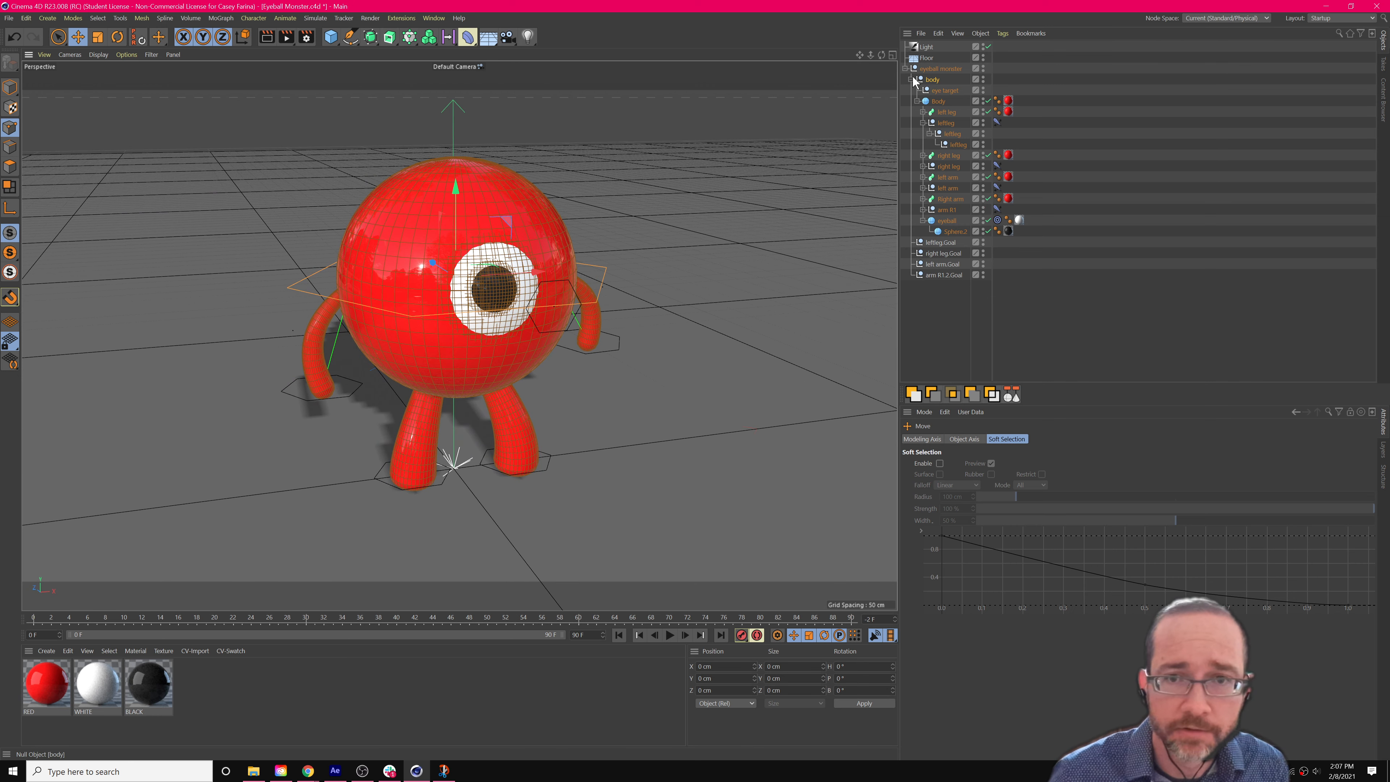
Move the eye target null out of the body null to sit directly under eyeball monster, and collapse the body hierarchy.
drag(942, 91, 938, 80)
click(911, 91)
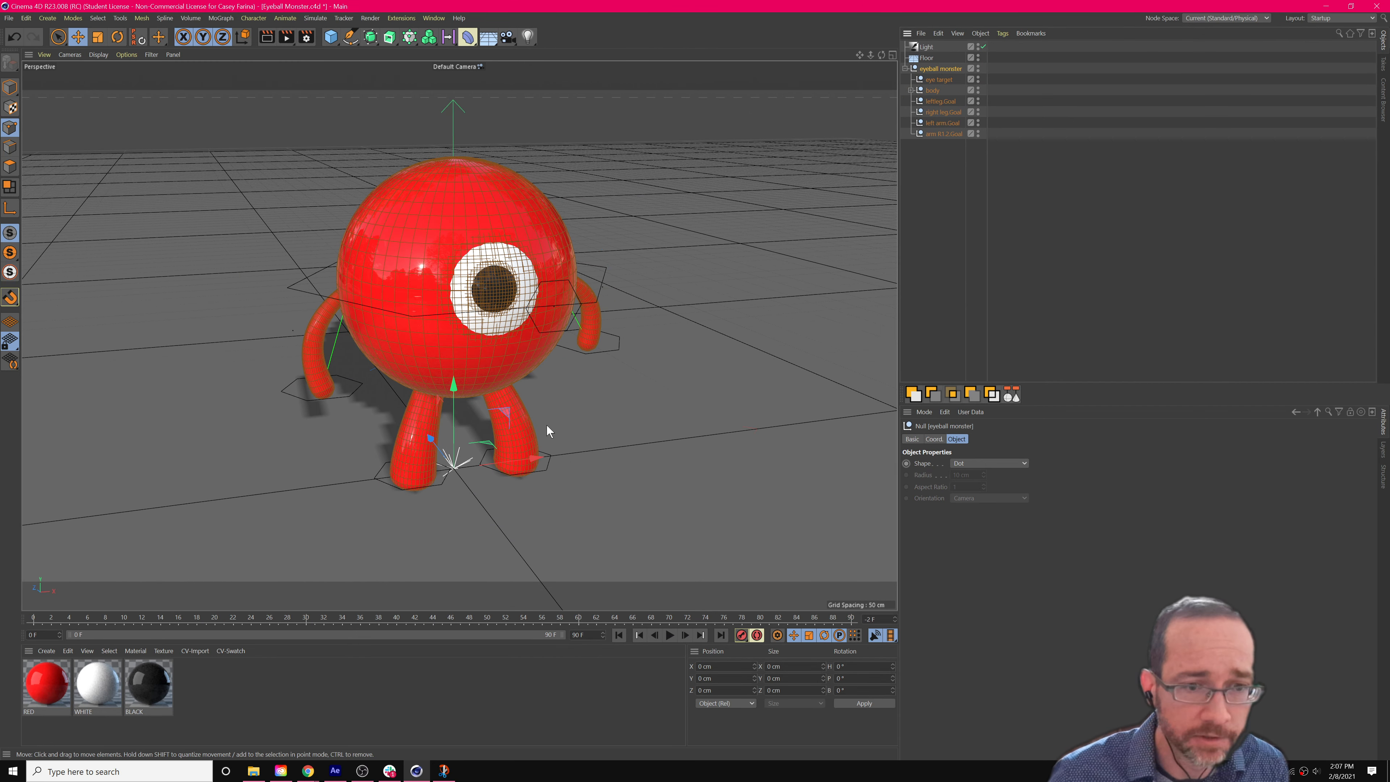
click(931, 154)
Try moving the whole character with the eyeball monster null, and undo the last move.
click(943, 69)
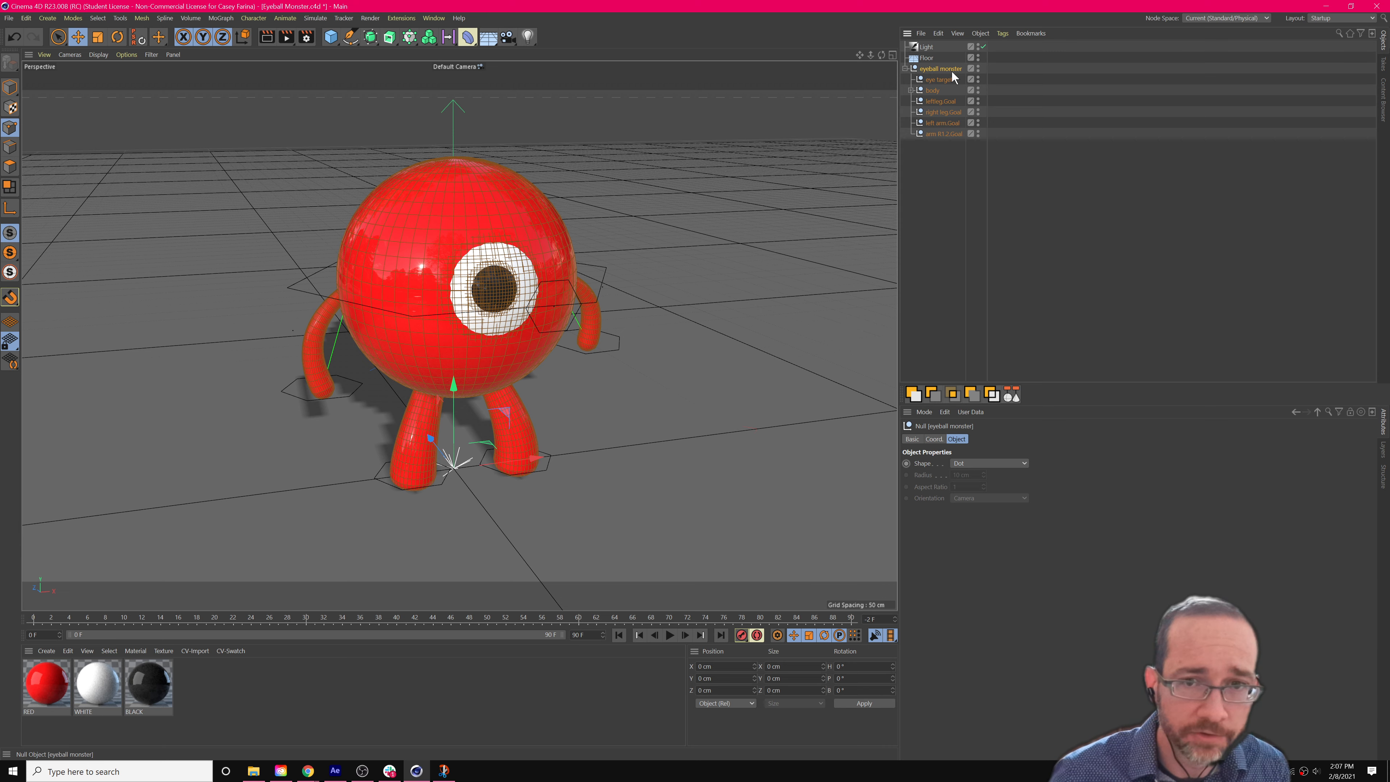
drag(535, 460, 435, 303)
key(ctrl+z)
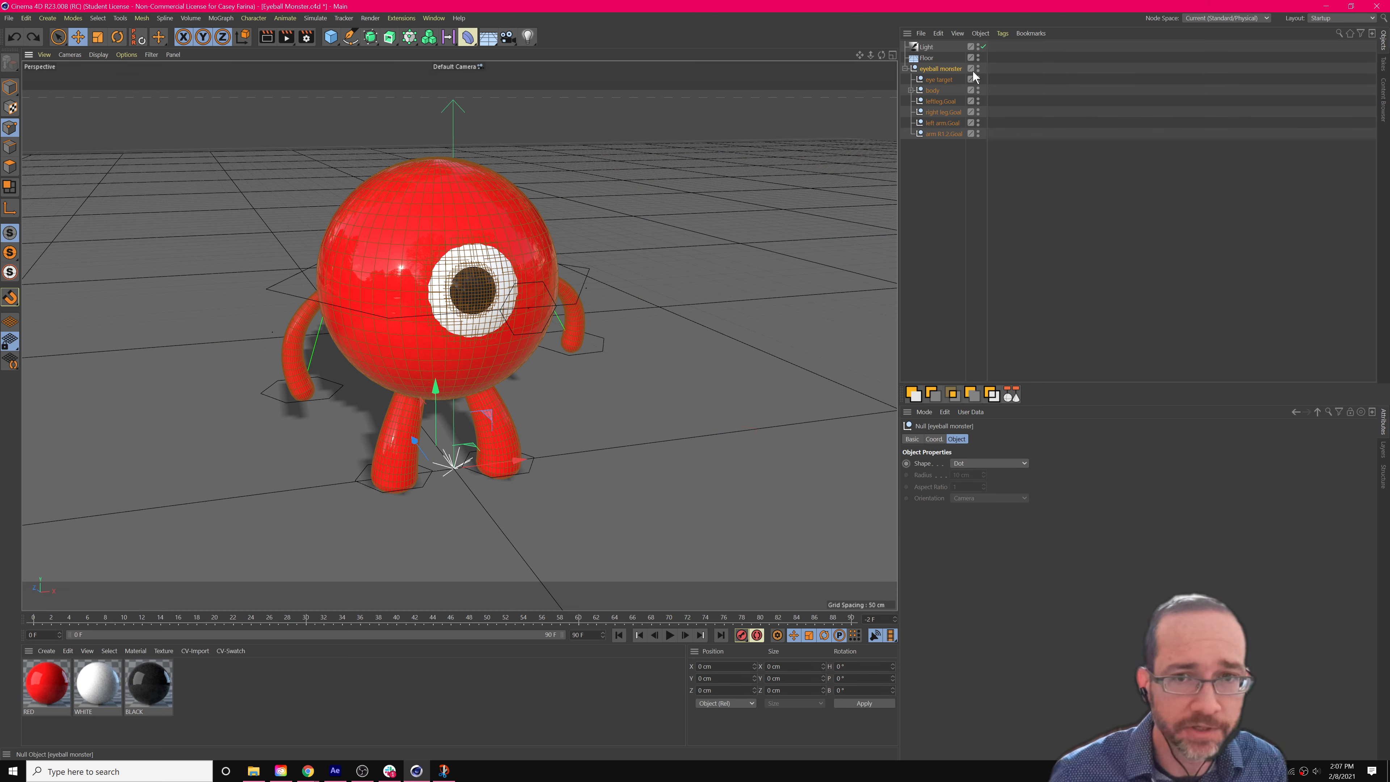
Examine the eyeball monster null, its child control nulls and their placement relative to the world origin from several angles.
drag(937, 73, 936, 134)
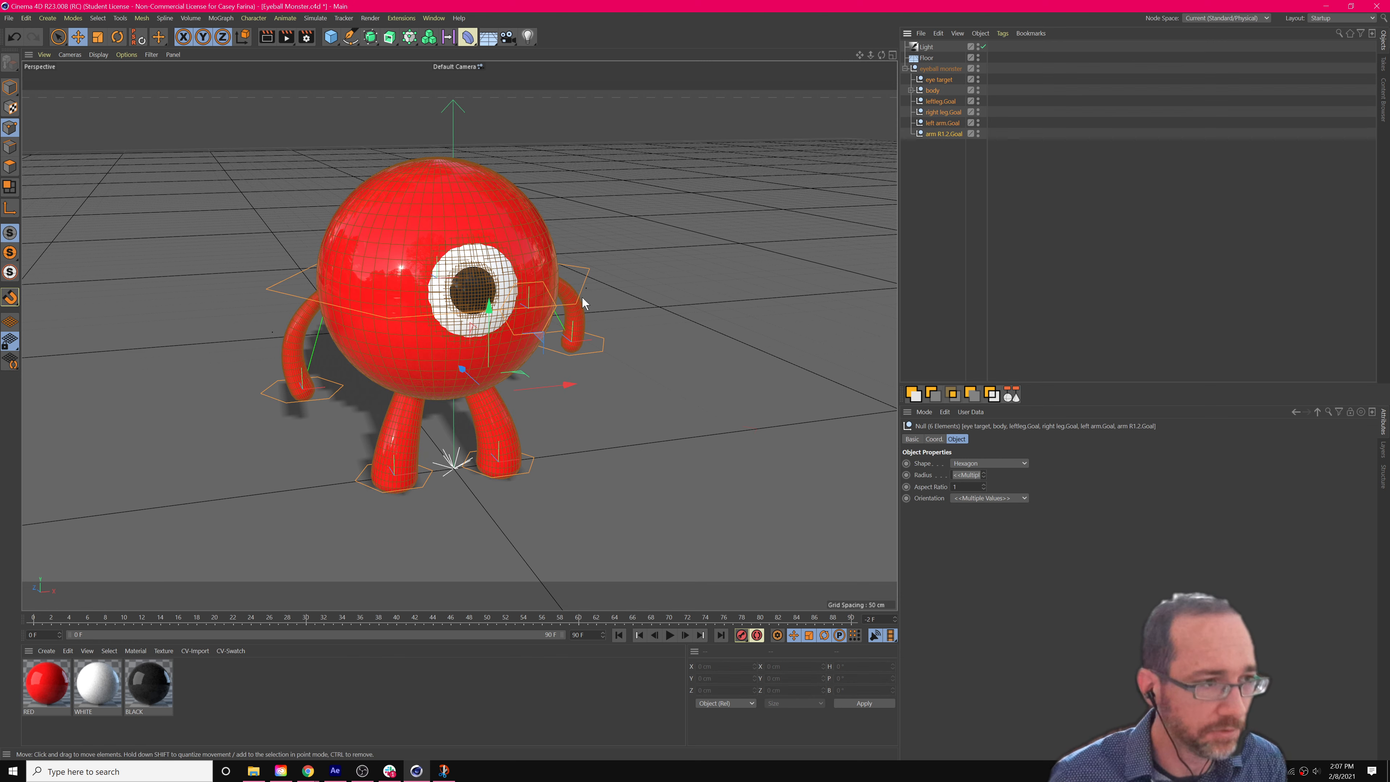
click(936, 68)
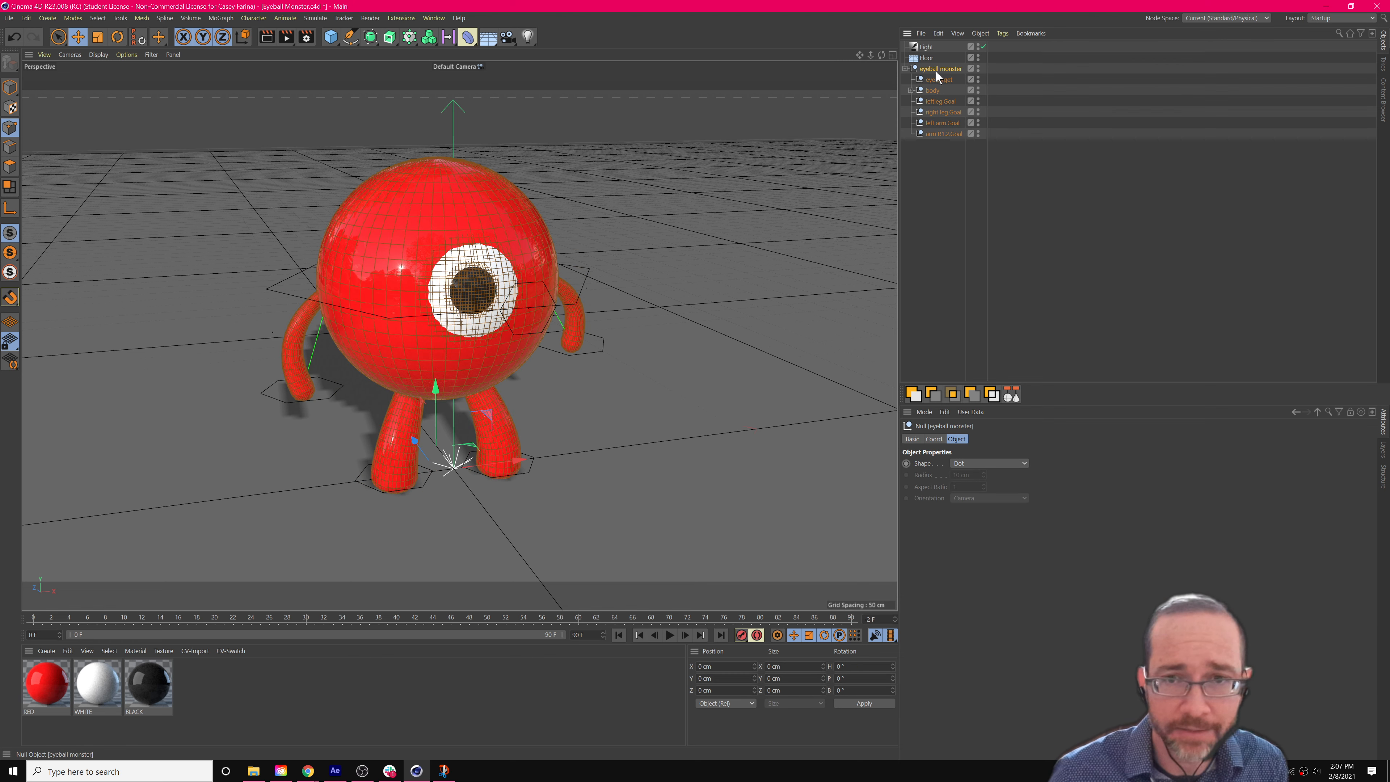
alt+drag(487, 496, 430, 496)
scroll(432, 495, up, 6)
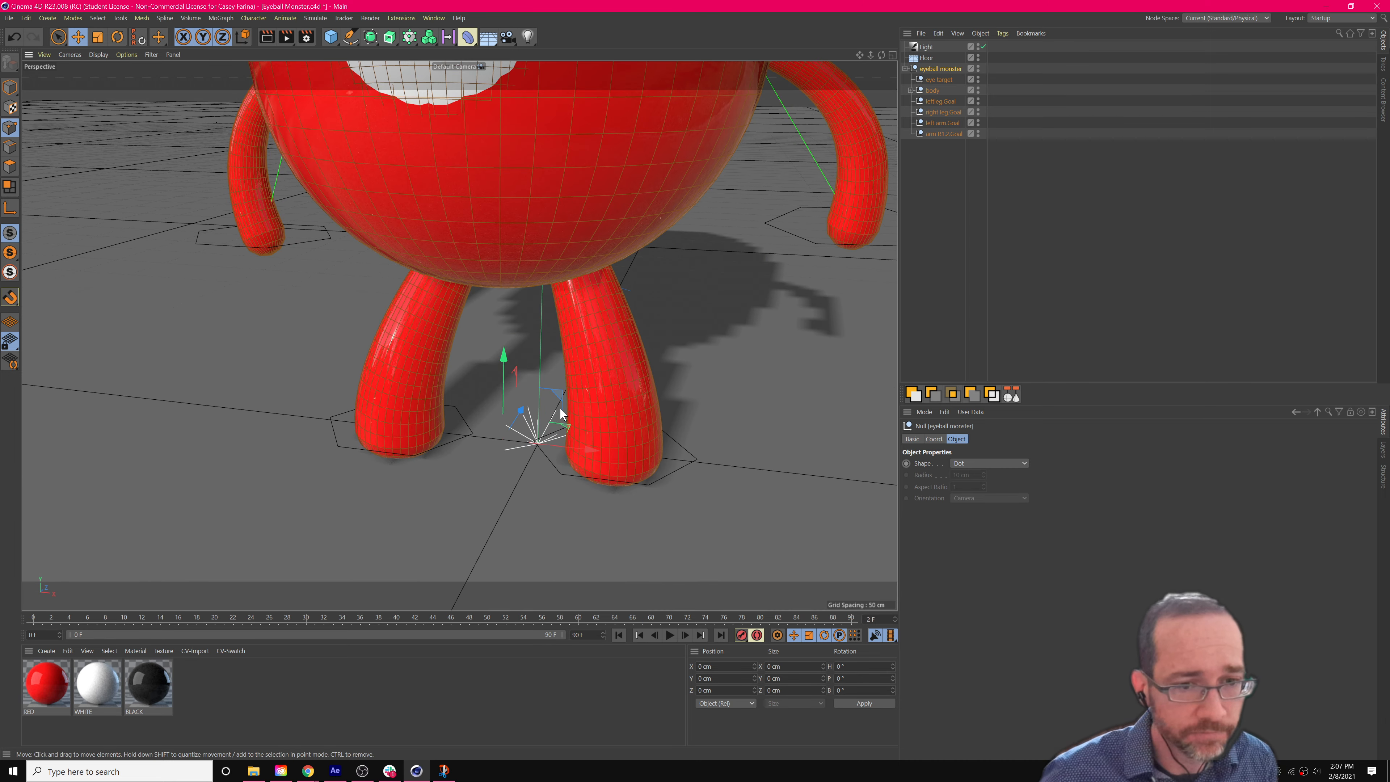
alt+drag(420, 439, 486, 443)
alt+drag(615, 298, 619, 326)
scroll(612, 322, down, 10)
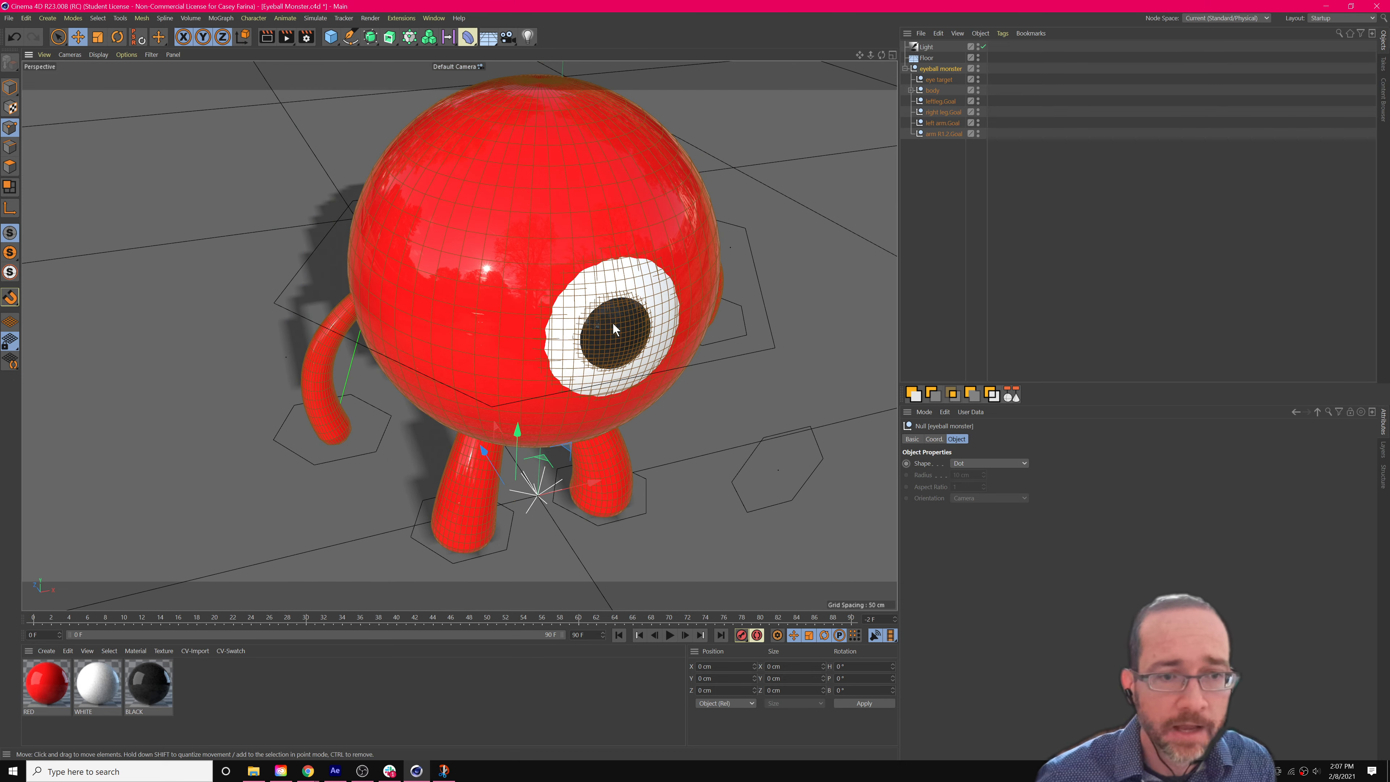
alt+drag(602, 299, 589, 338)
alt+middle_drag(589, 338, 574, 305)
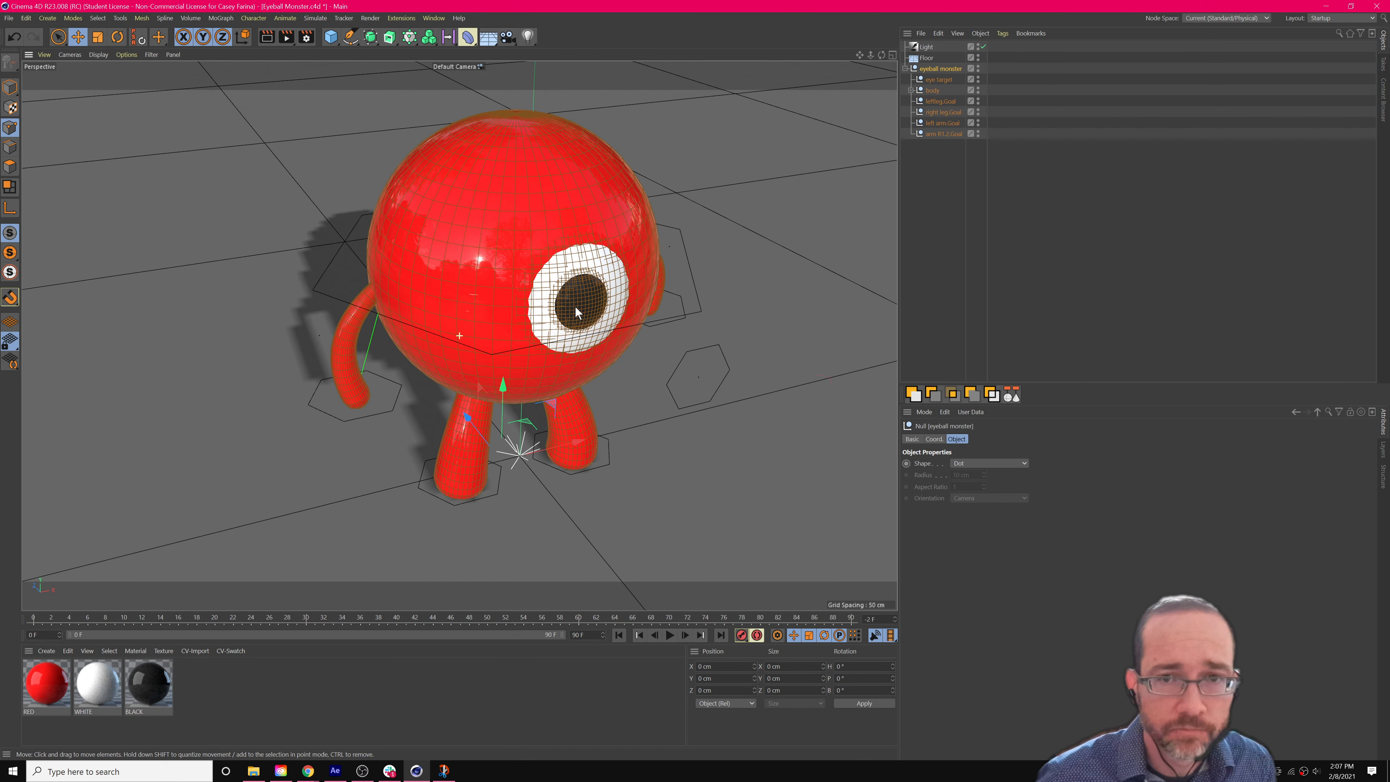
alt+drag(497, 320, 514, 302)
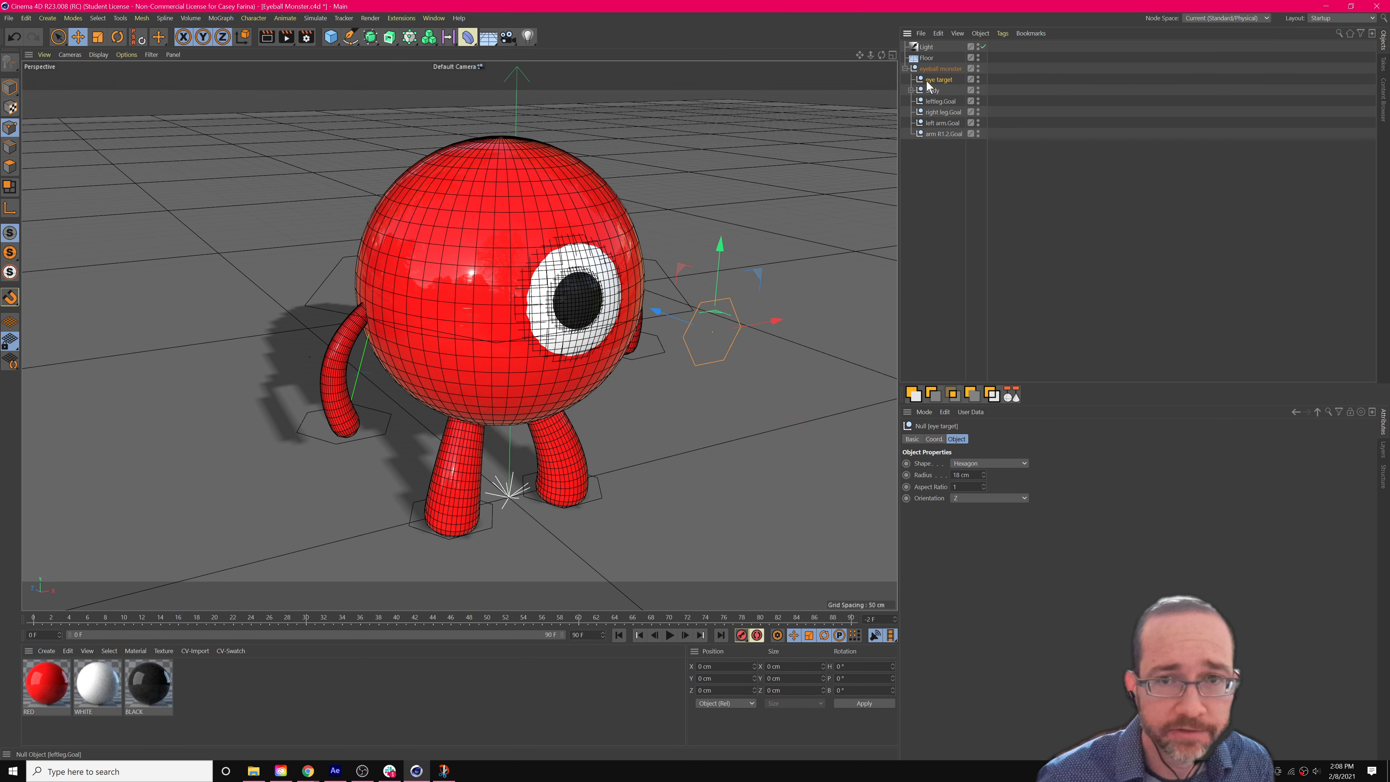
click(945, 133)
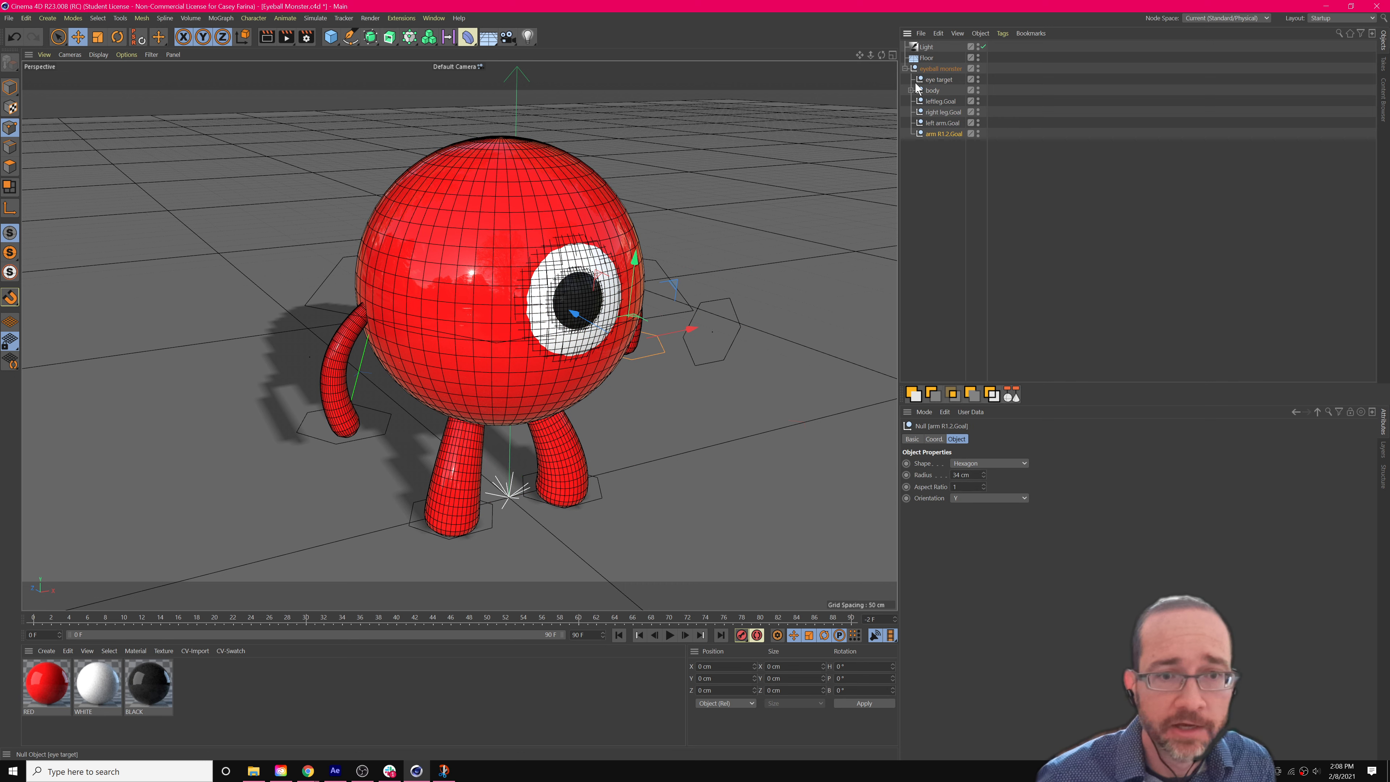
alt+drag(596, 445, 534, 485)
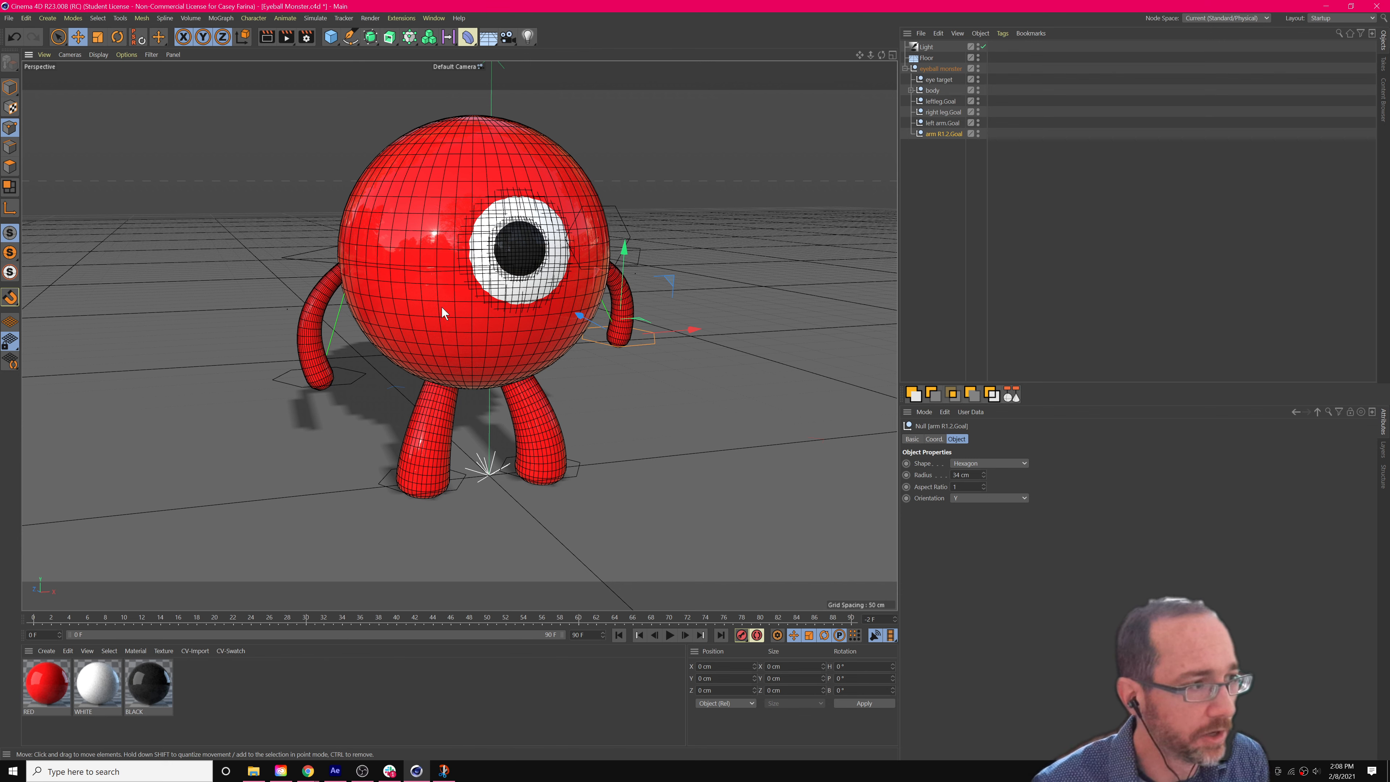
alt+drag(362, 424, 352, 436)
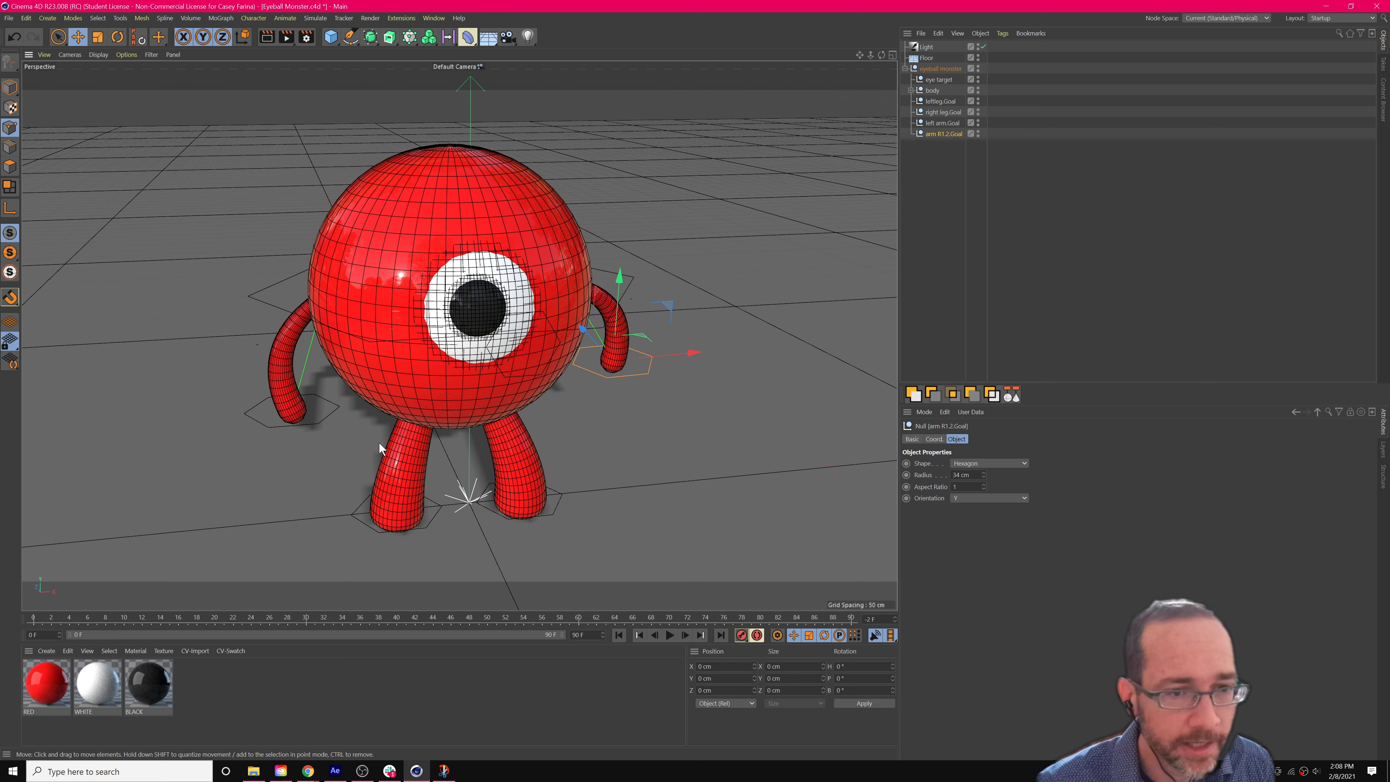
alt+drag(359, 475, 394, 474)
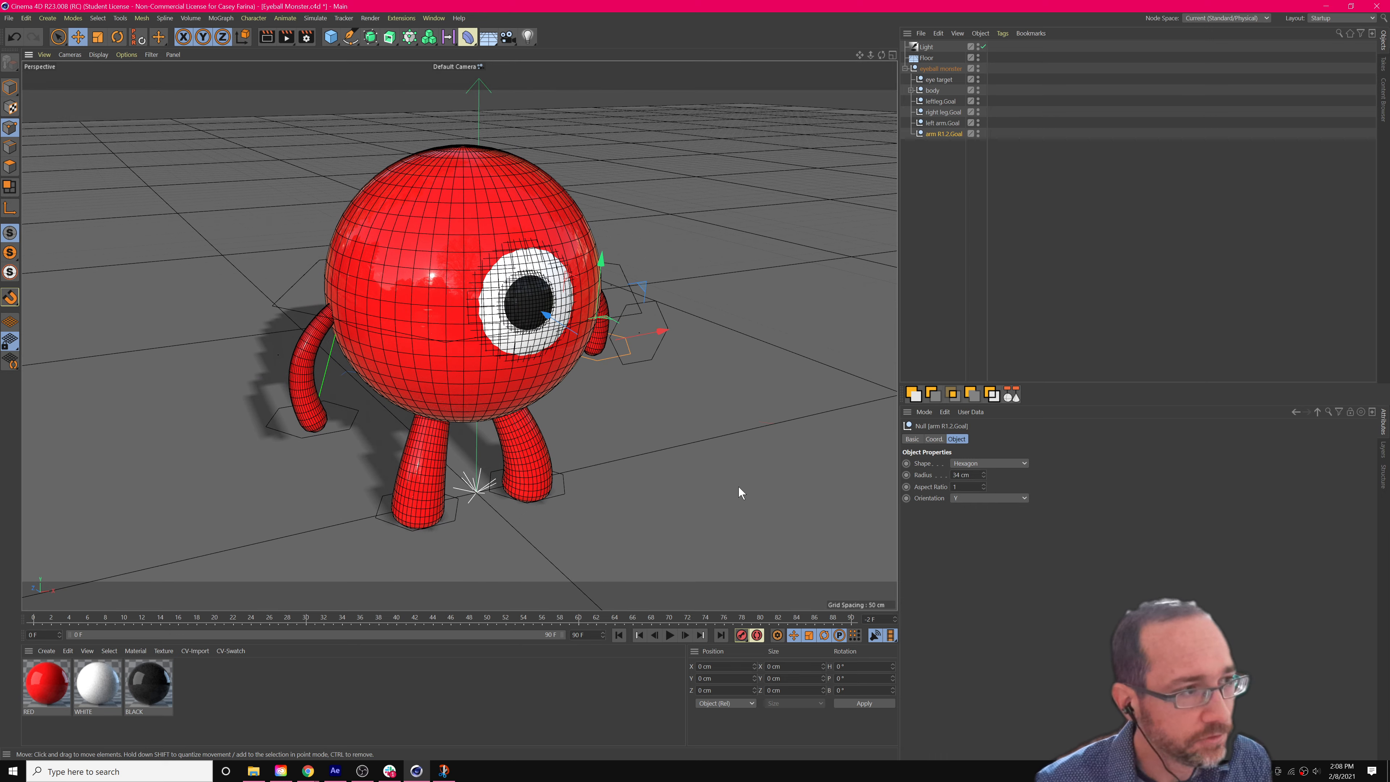
alt+drag(501, 404, 445, 386)
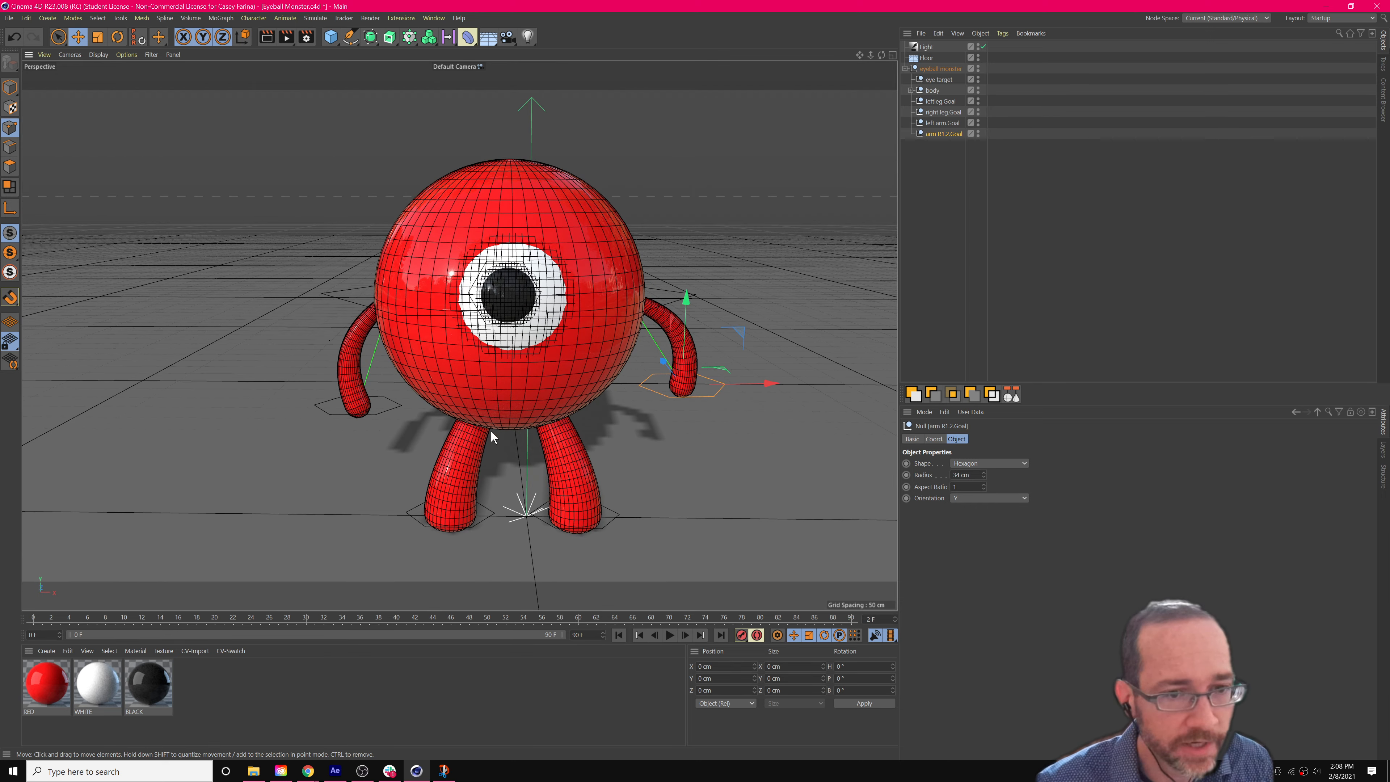
Try setting the X, Y and Z position of the arm R1.2.Goal null to 0, and undo the changes.
scroll(641, 418, up, 5)
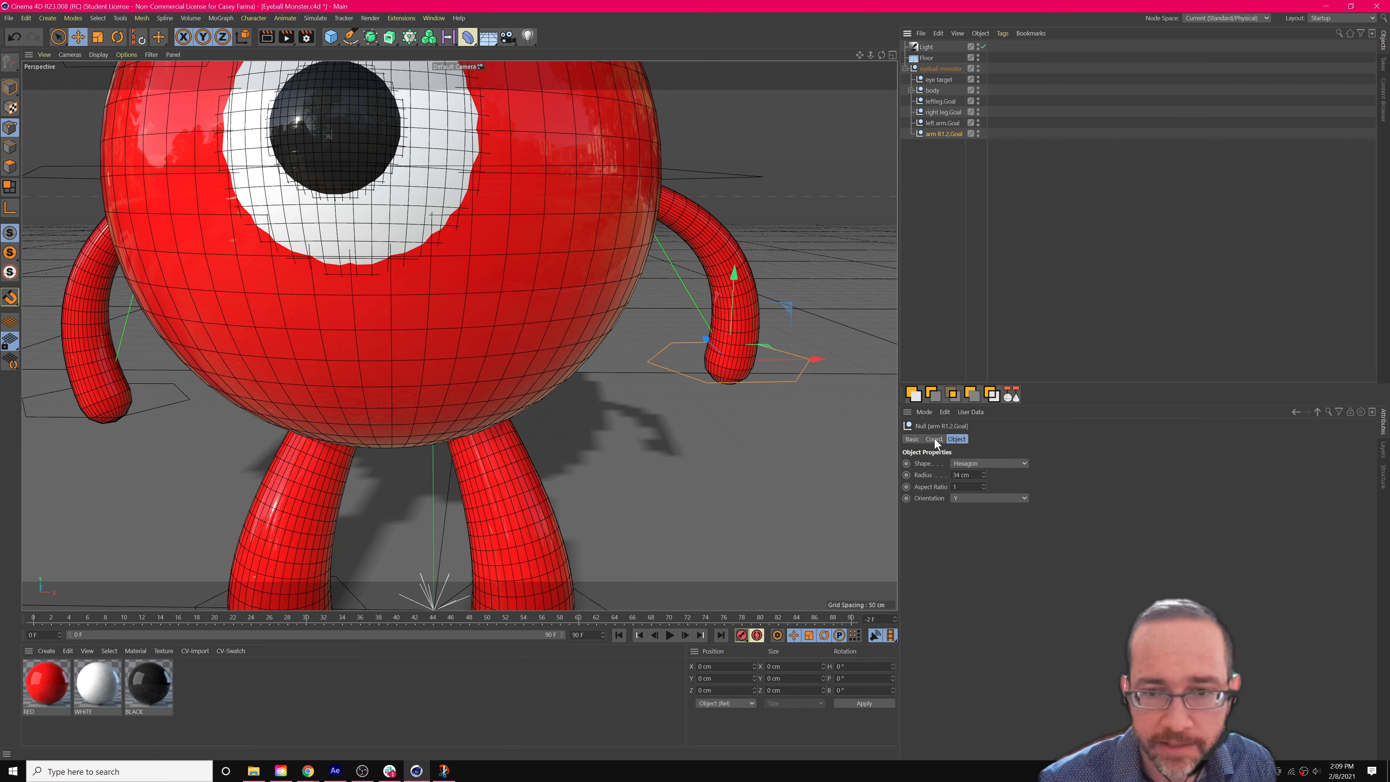
click(934, 439)
double_click(945, 464)
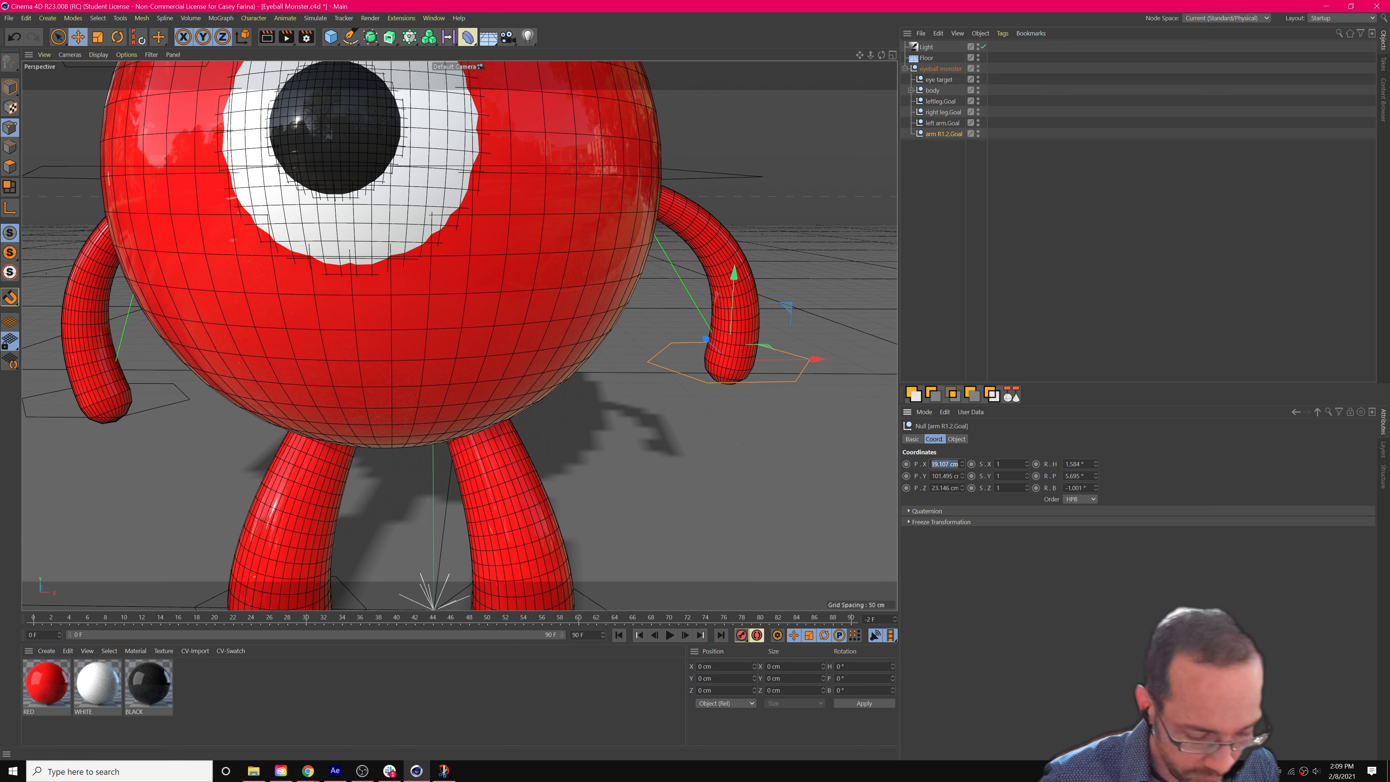
text(0)
key(Tab)
text(0)
key(Tab)
text(0)
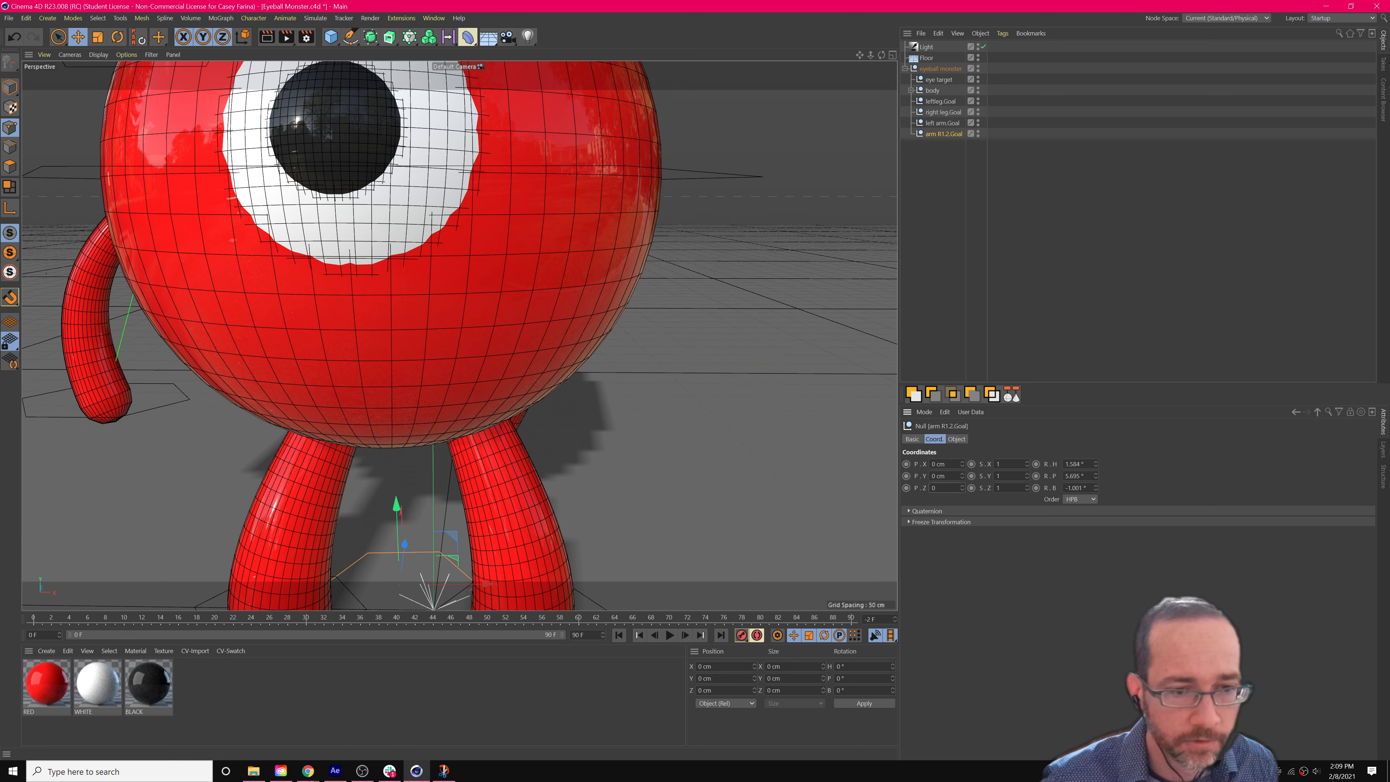
alt+drag(699, 499, 505, 494)
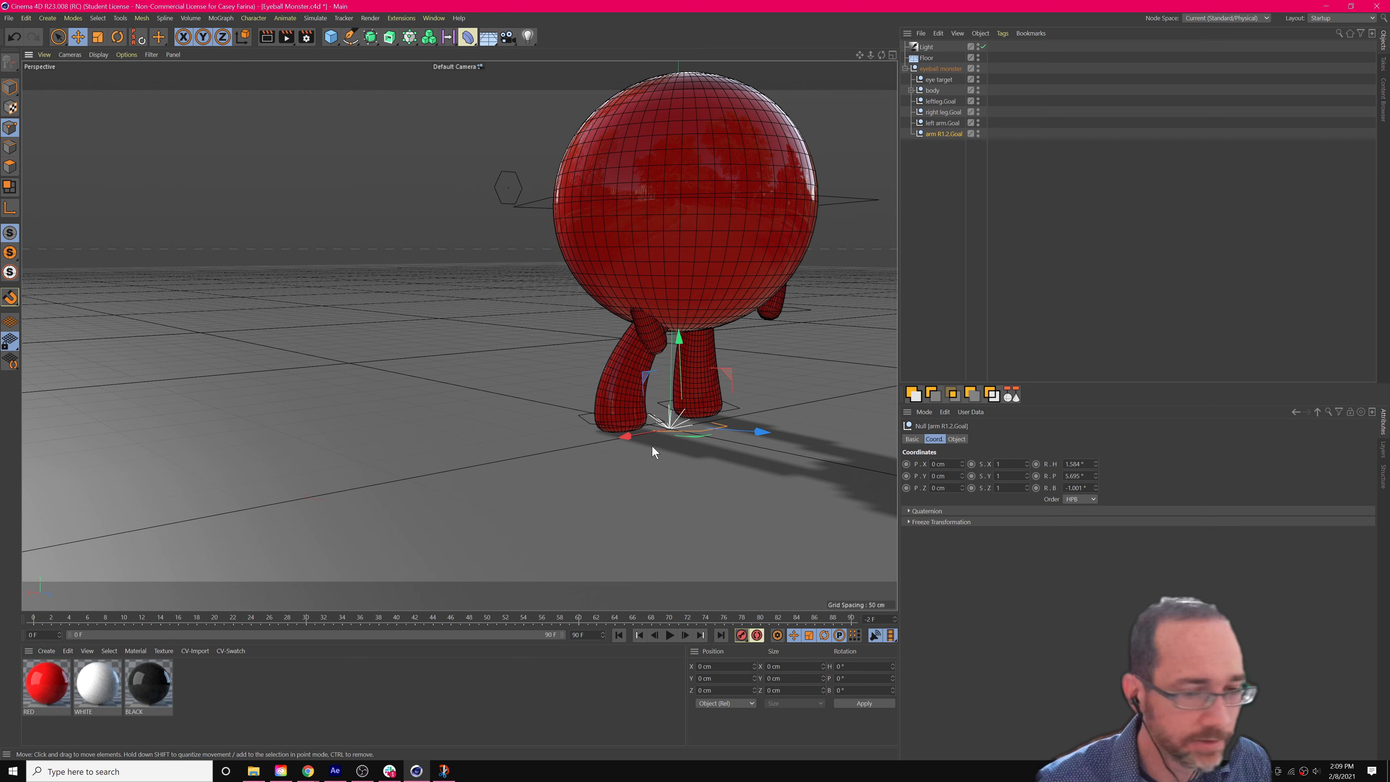
mouse_move(652, 446)
alt+mouse_down()
mouse_move(712, 438)
mouse_move(702, 463)
mouse_move(637, 432)
mouse_move(685, 450)
alt+mouse_up()
key(ctrl+z)
key(ctrl+z)
key(ctrl+z)
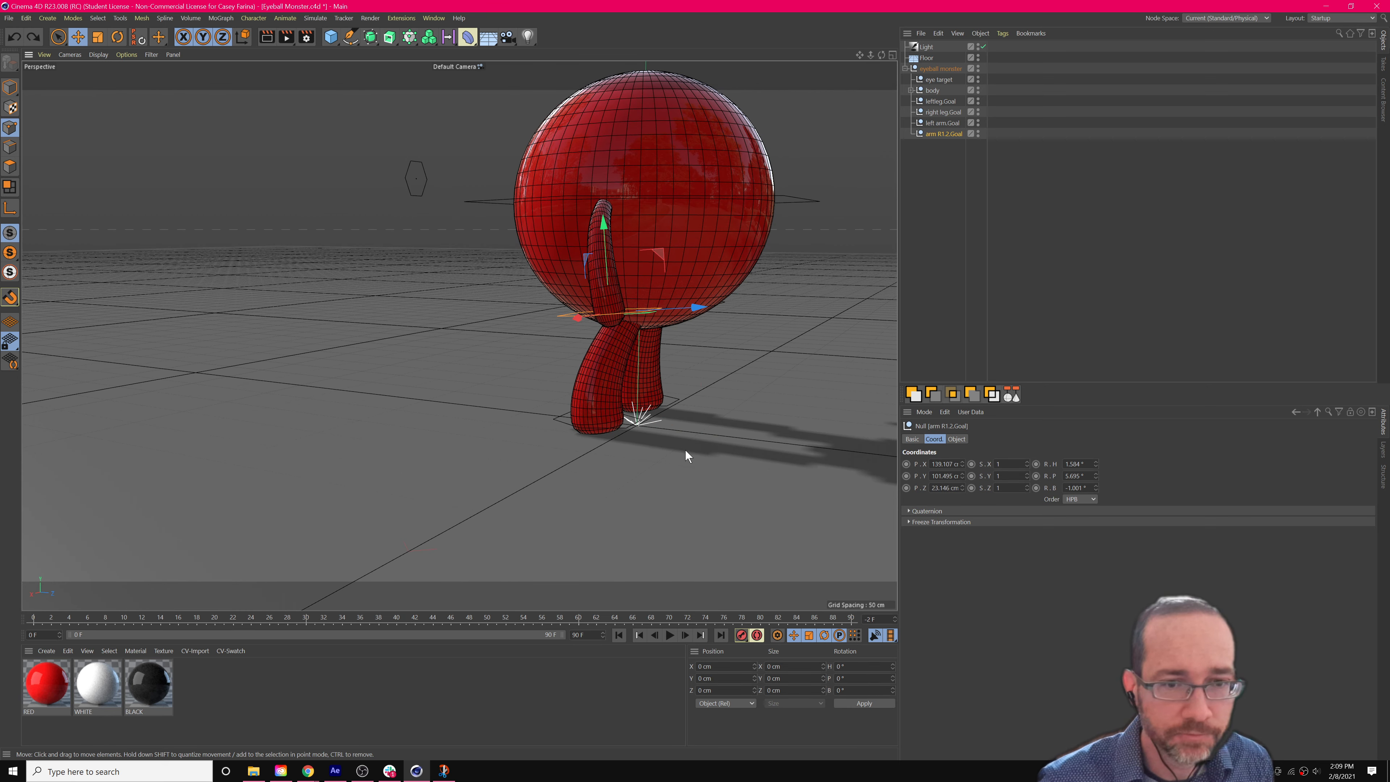
alt+drag(494, 432, 330, 337)
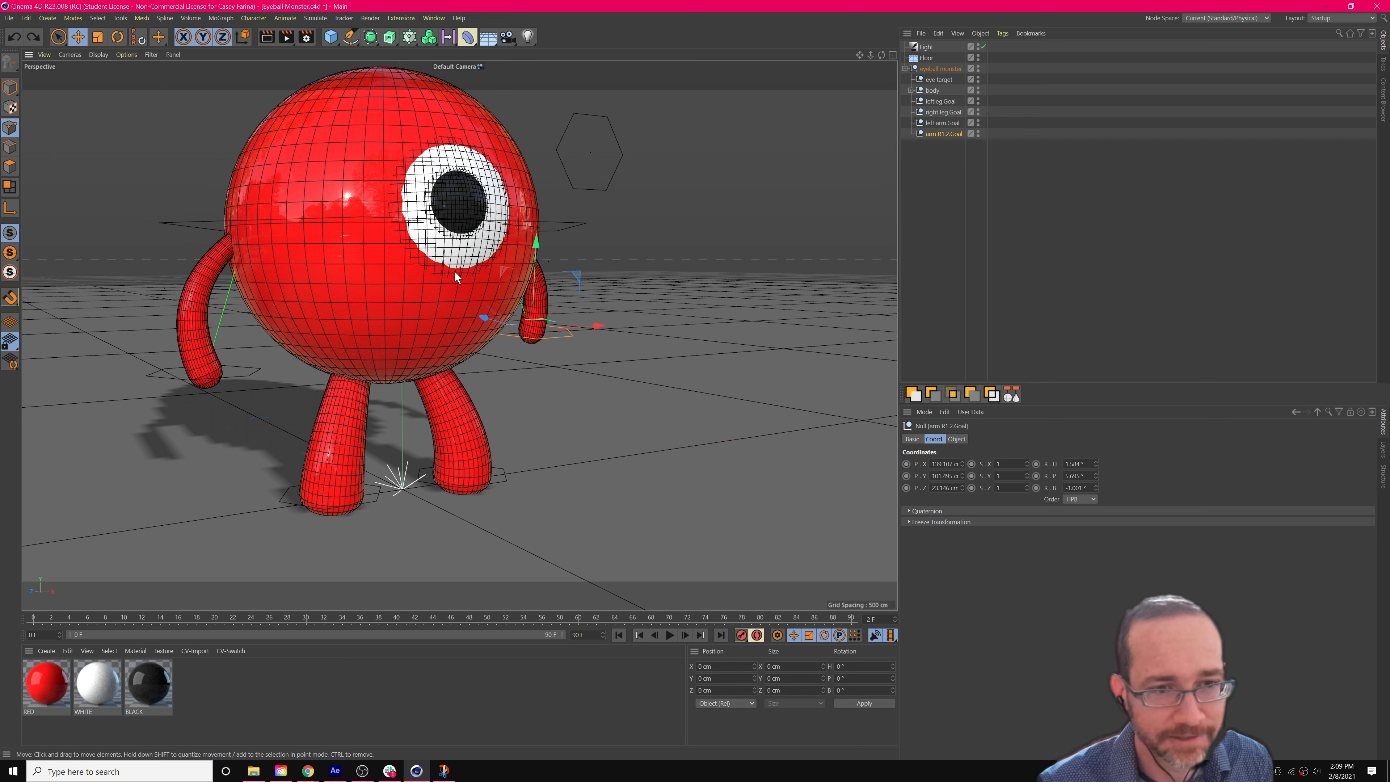
scroll(454, 270, up, 3)
scroll(442, 300, up, 3)
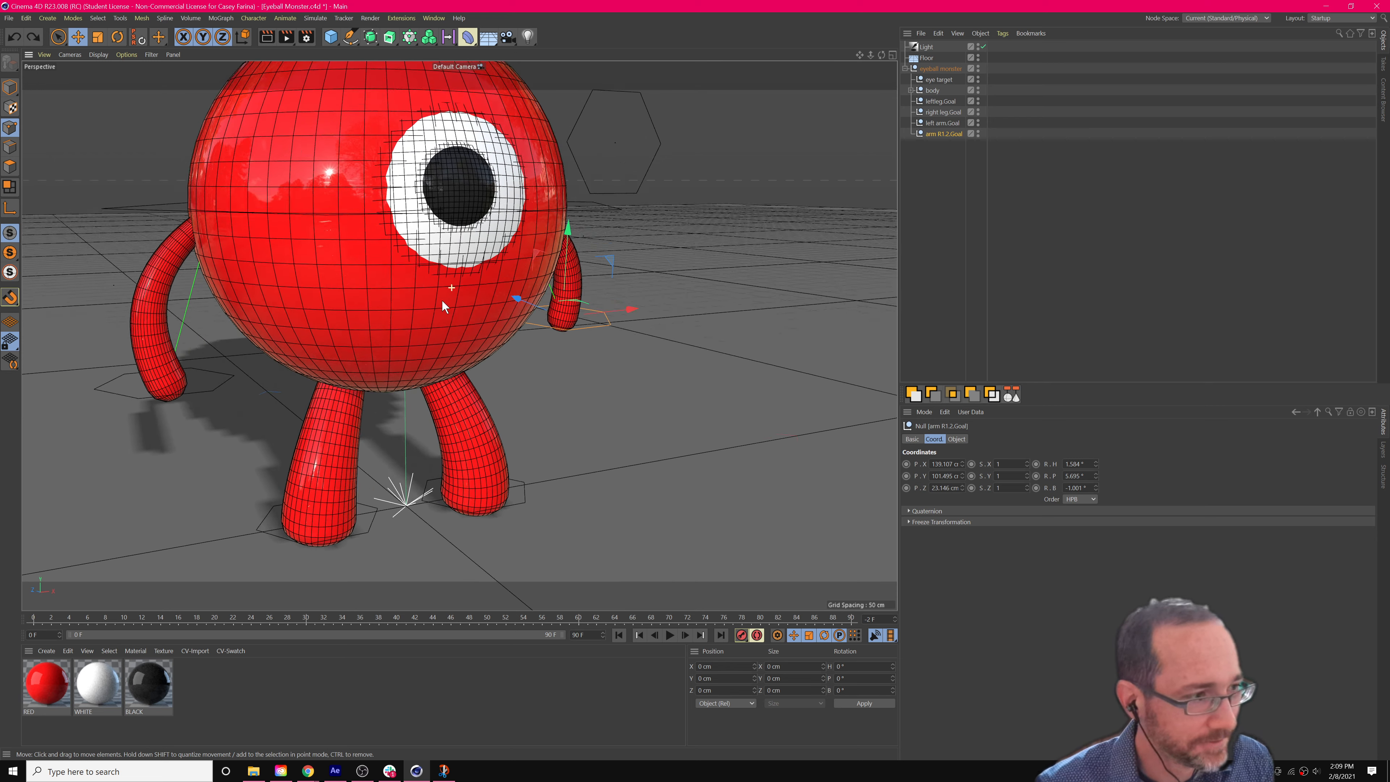
alt+middle_drag(453, 295, 537, 327)
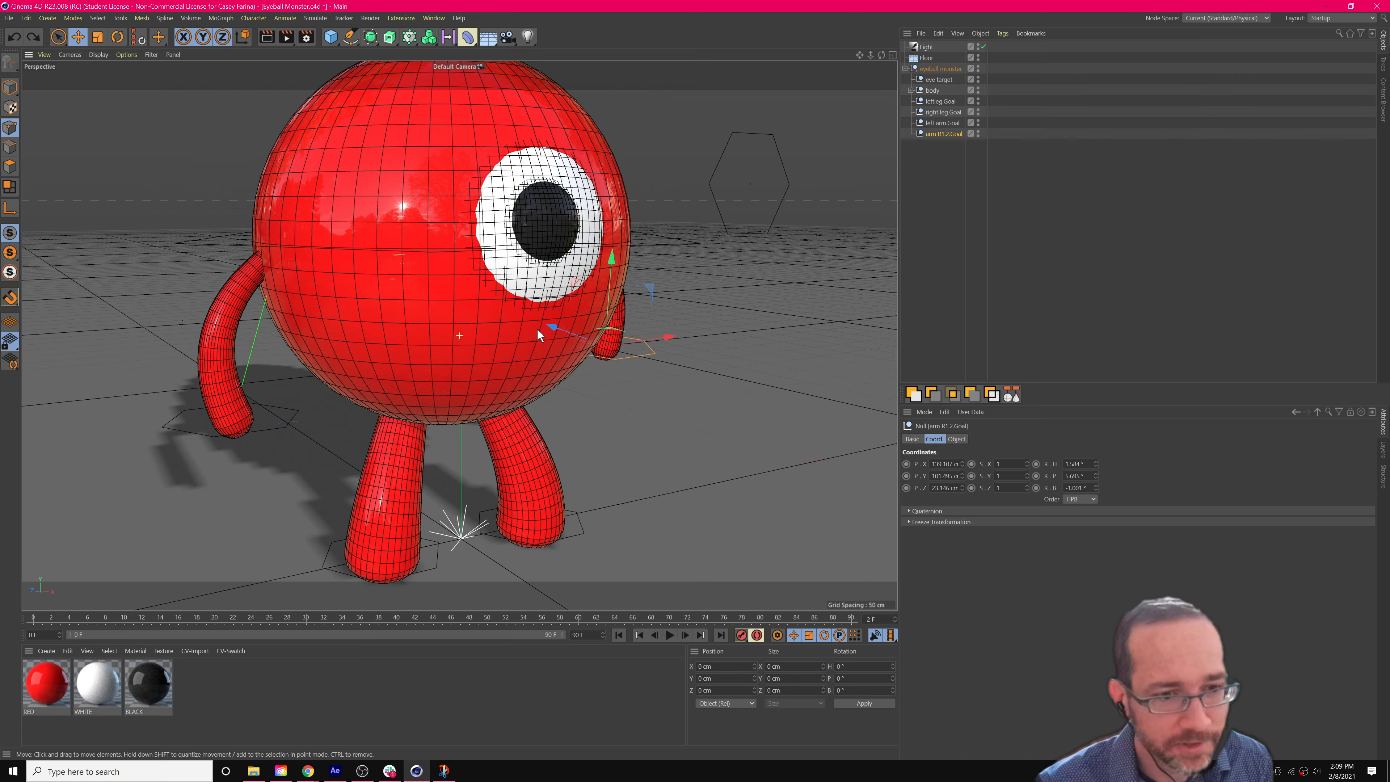
alt+drag(533, 356, 525, 388)
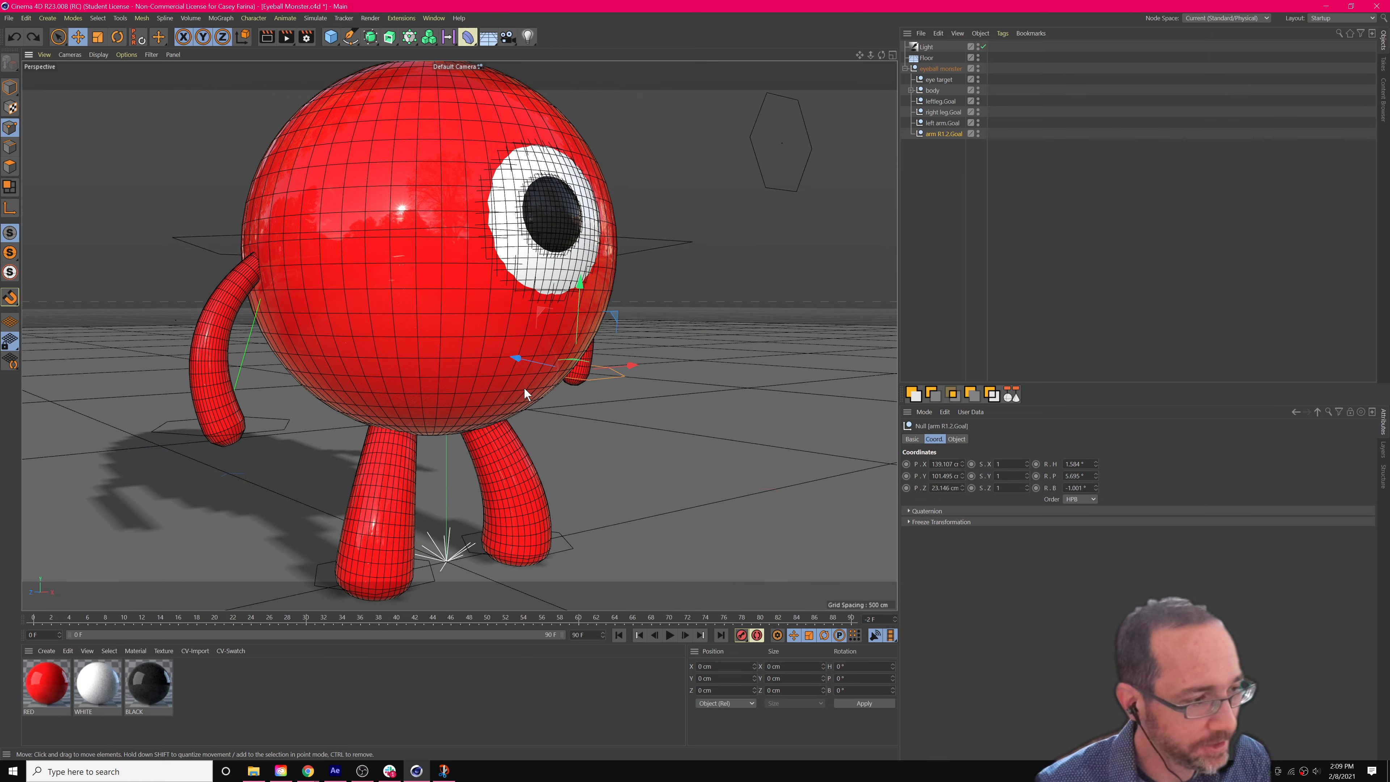
alt+drag(588, 271, 643, 338)
scroll(644, 338, down, 5)
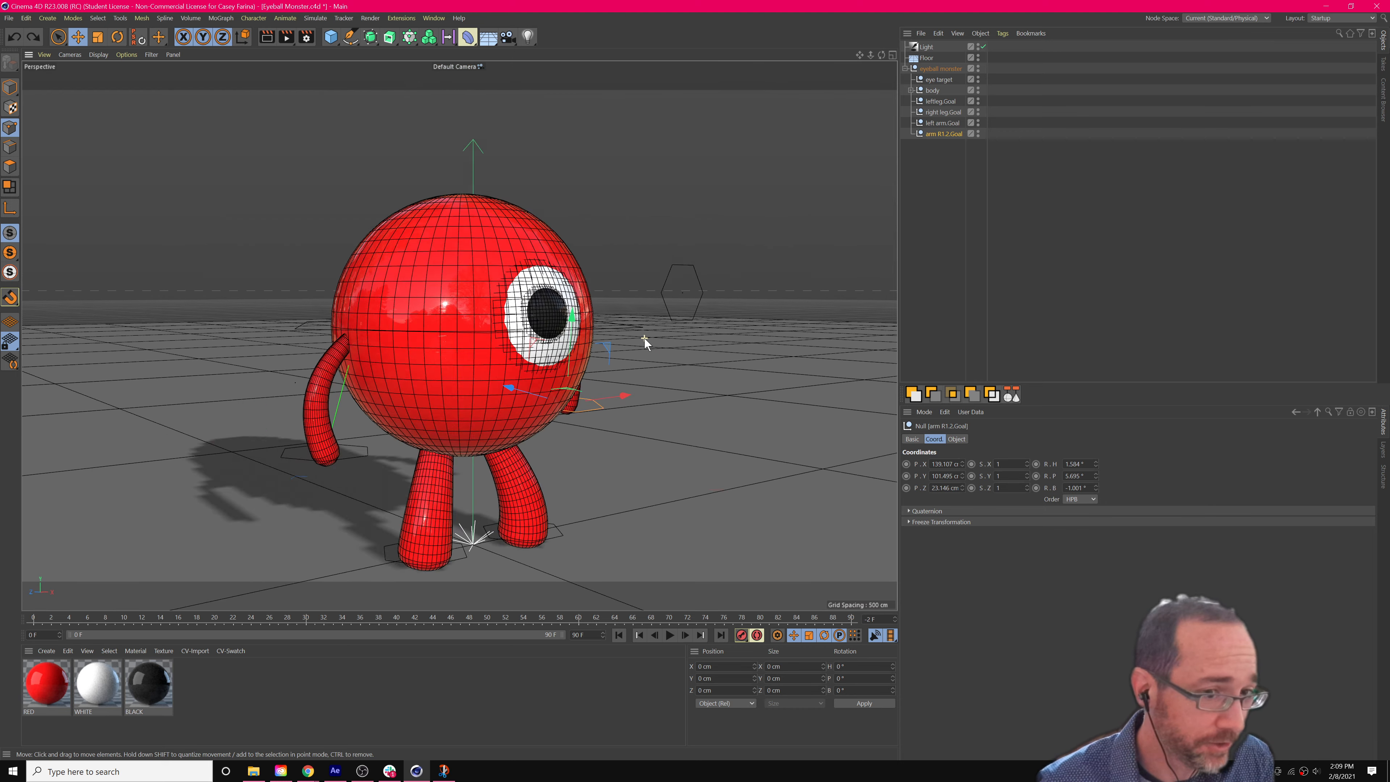
scroll(630, 356, up, 2)
scroll(526, 484, up, 3)
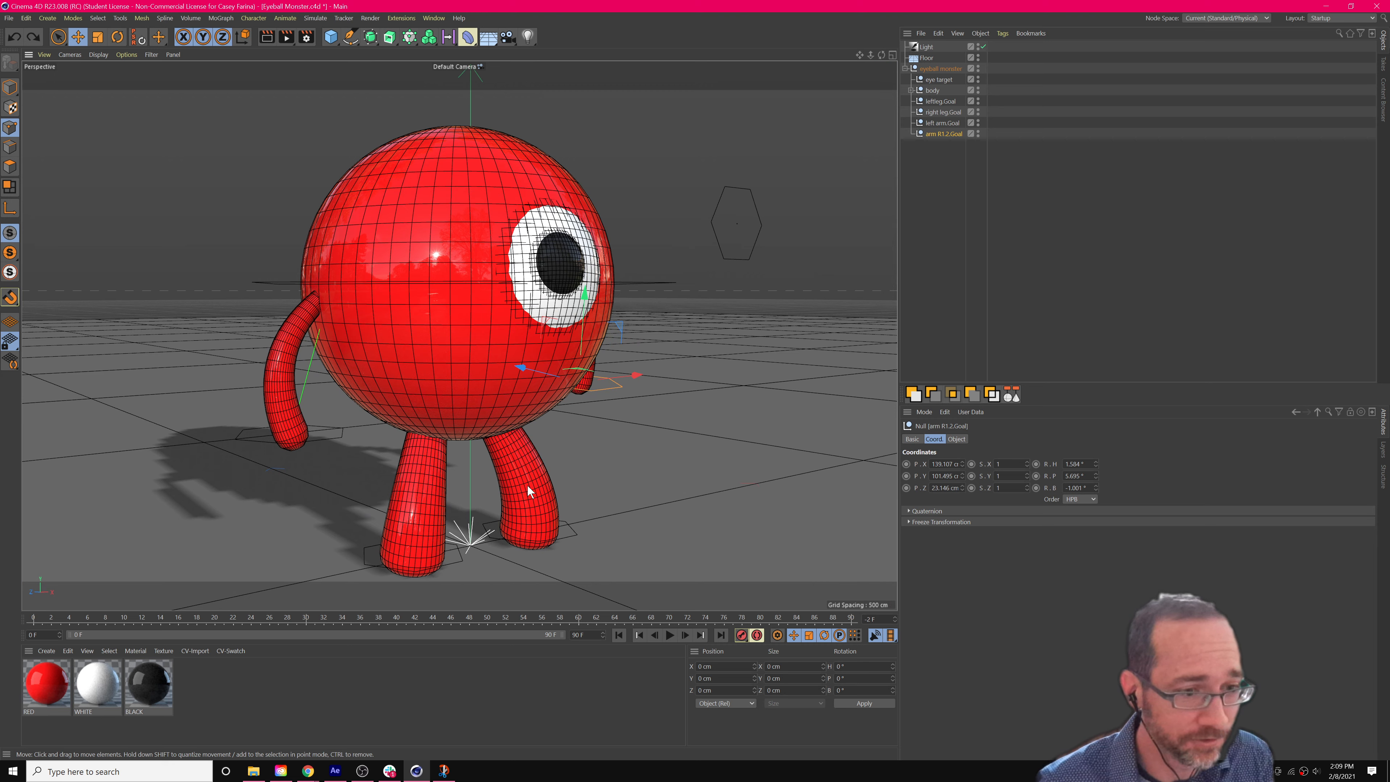
alt+drag(487, 543, 475, 545)
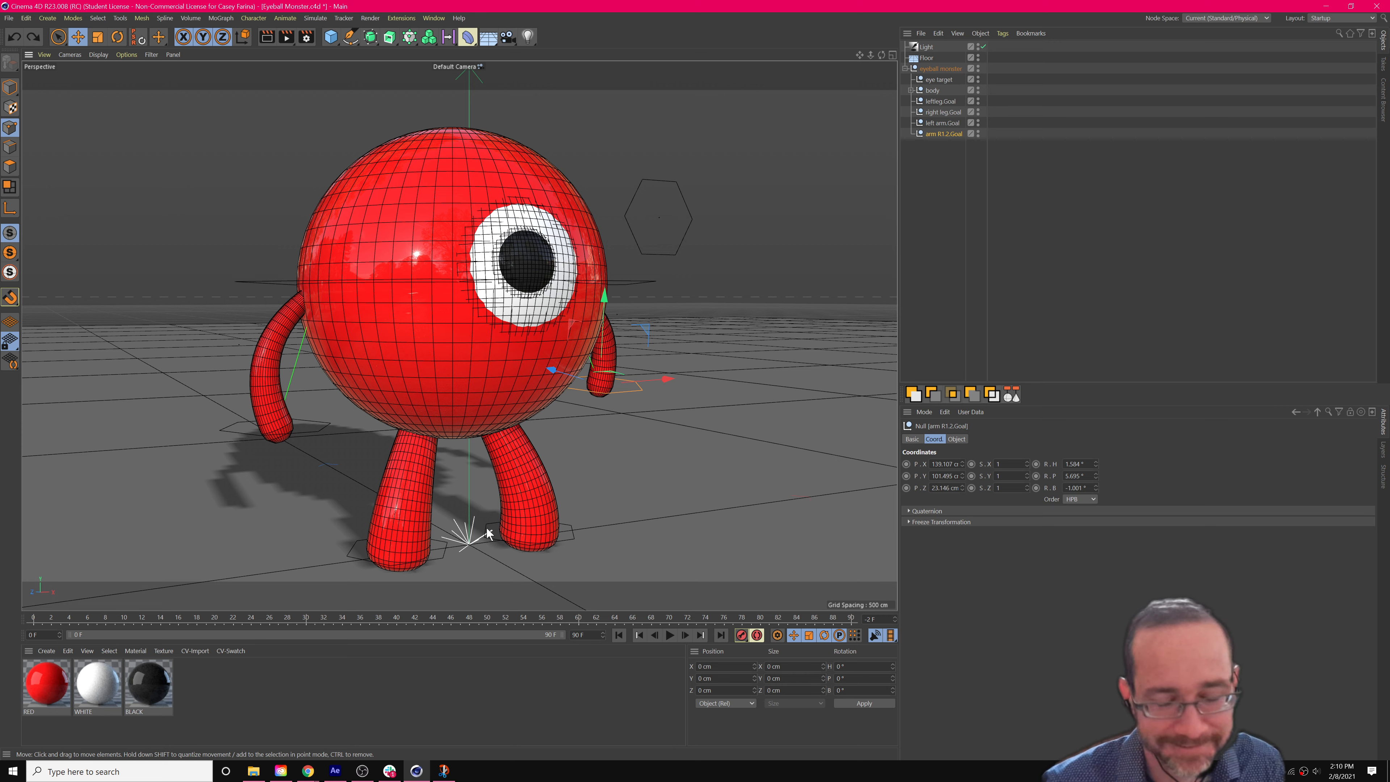
alt+drag(431, 516, 440, 513)
alt+drag(597, 366, 603, 415)
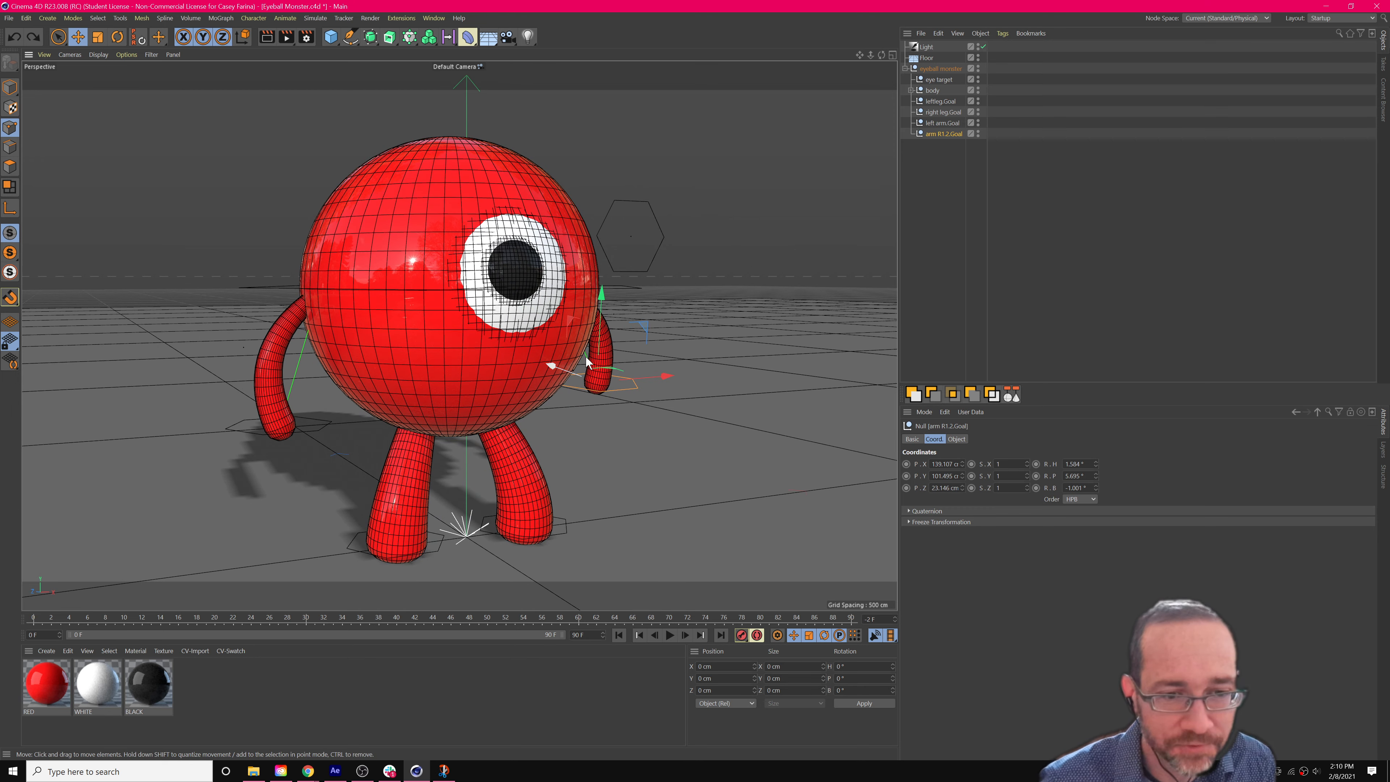
alt+drag(448, 529, 427, 541)
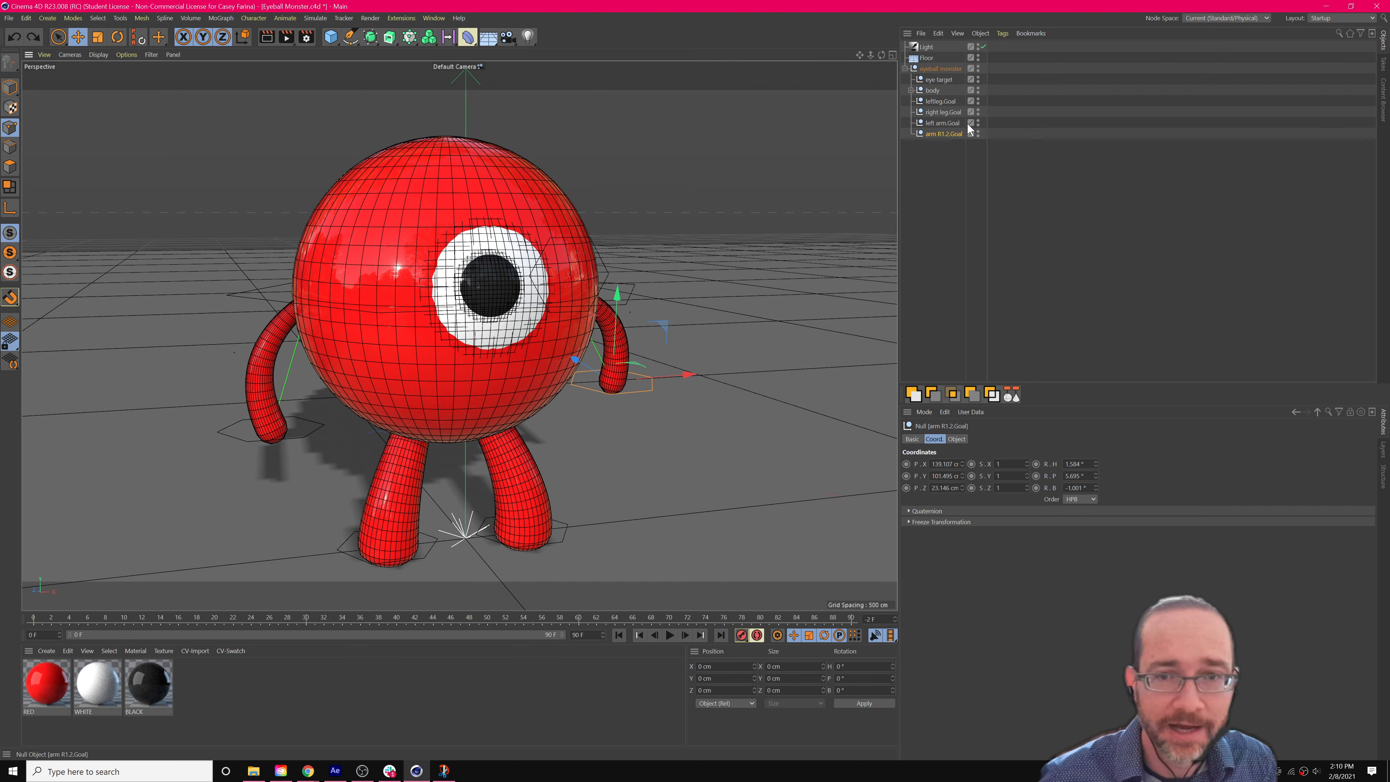
Freeze all transformations of the seven nulls from eyeball monster through arm R1.2.Goal together.
click(937, 69)
shift+click(938, 134)
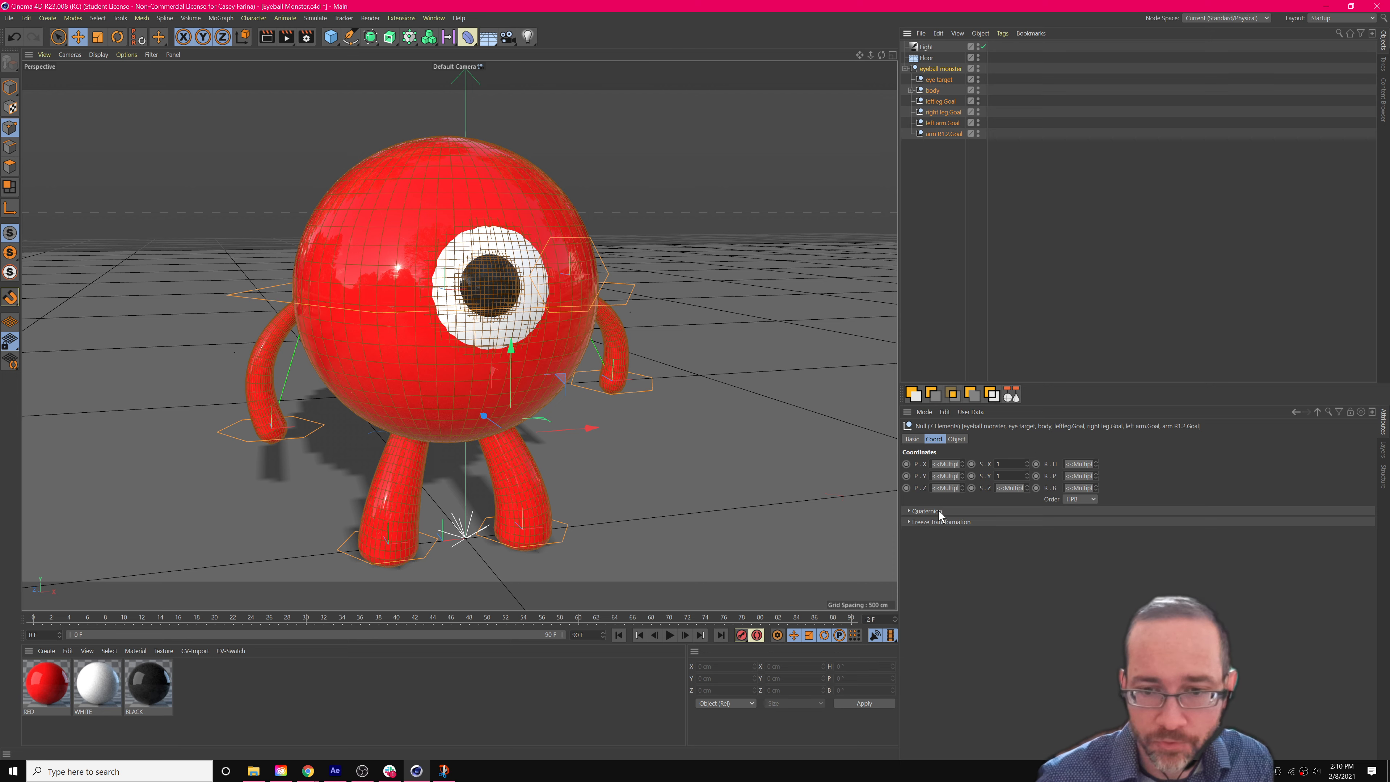
click(936, 521)
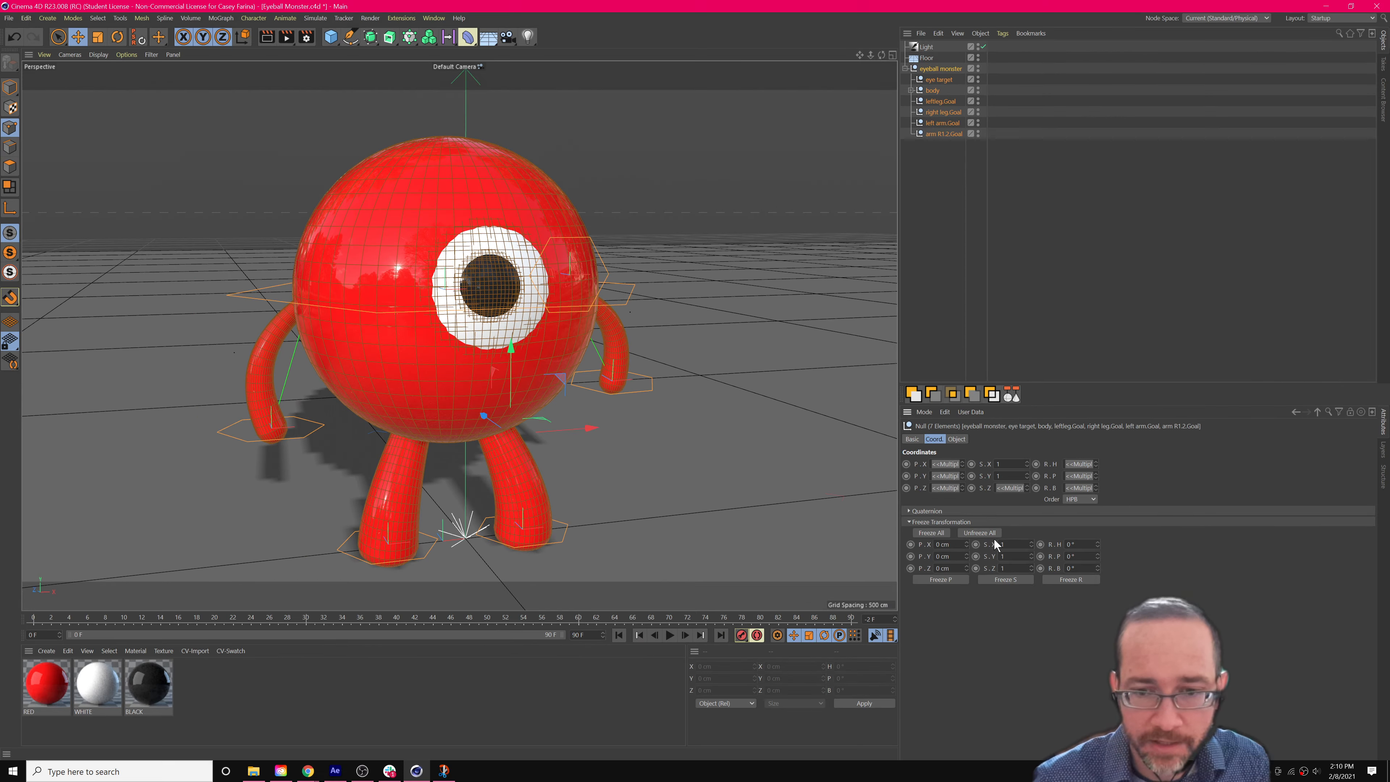
click(938, 533)
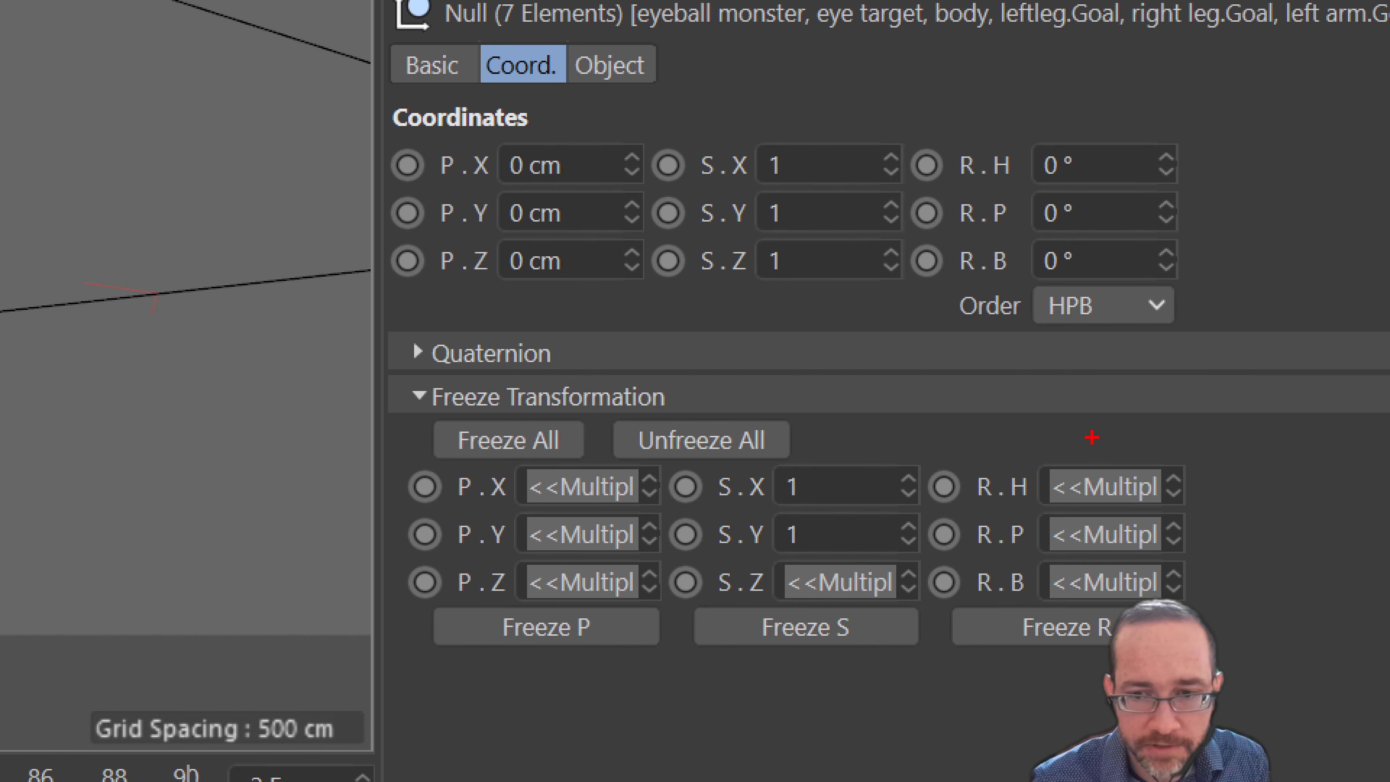
mouse_move(1091, 437)
mouse_down()
mouse_move(322, 386)
mouse_move(340, 643)
mouse_move(1110, 575)
mouse_move(969, 379)
mouse_move(588, 442)
mouse_up()
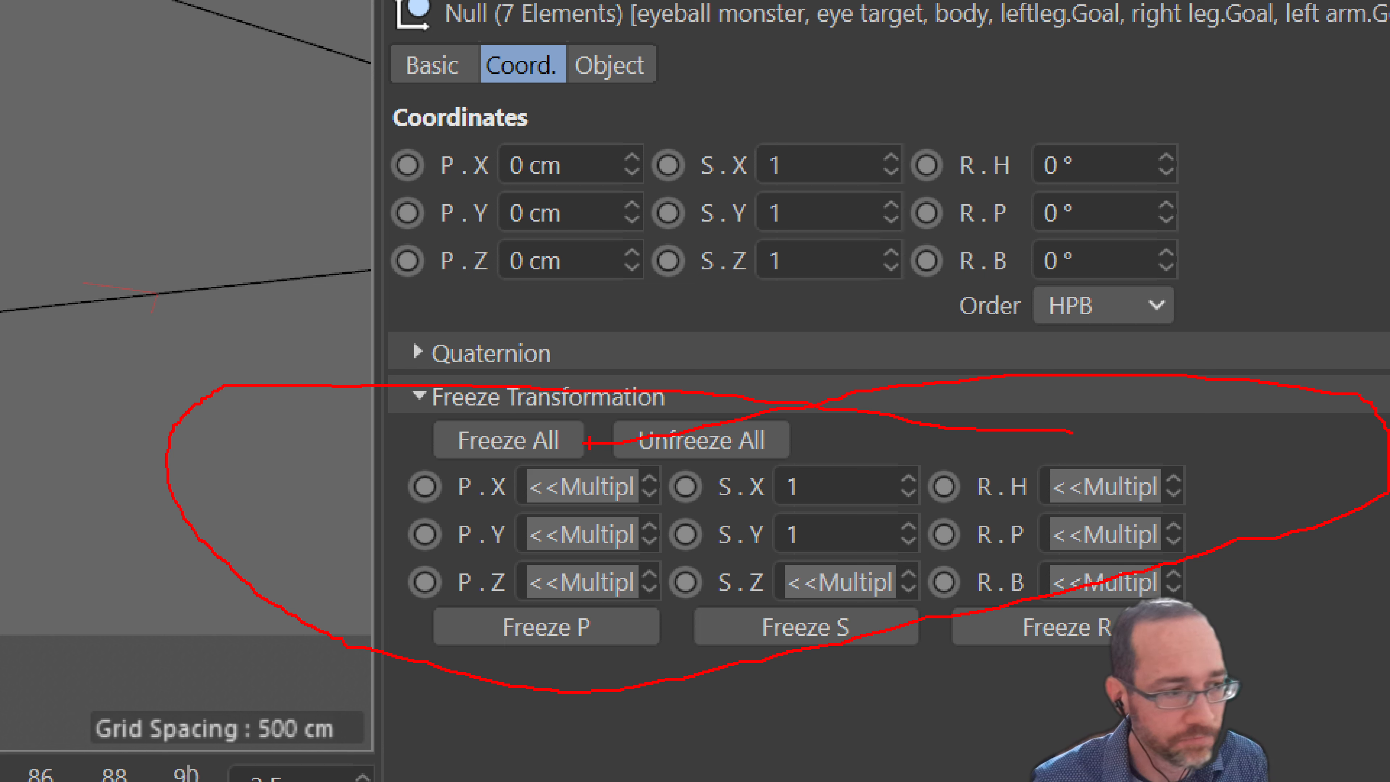
mouse_move(440, 68)
mouse_down()
mouse_move(404, 77)
mouse_move(361, 282)
mouse_move(697, 313)
mouse_move(1299, 184)
mouse_move(599, 97)
mouse_move(392, 116)
mouse_up()
key(Escape)
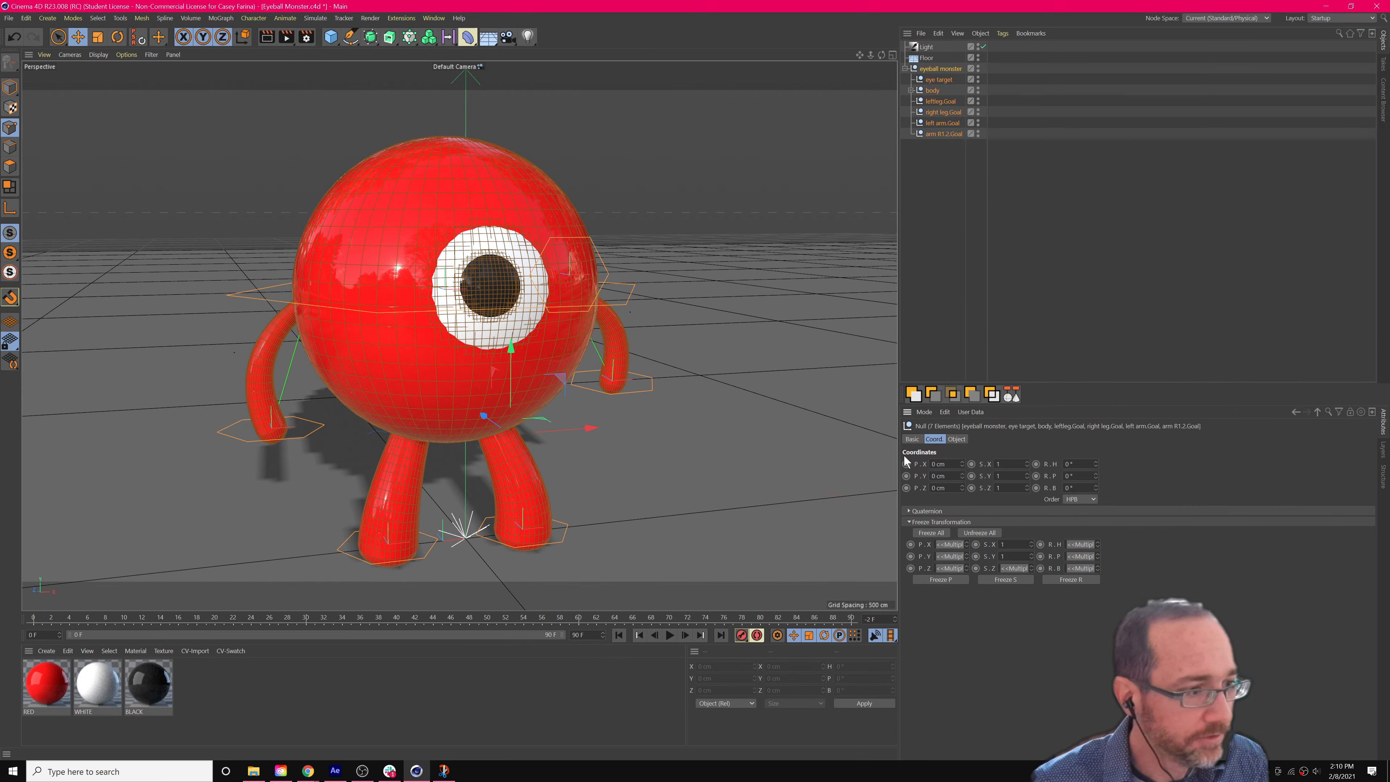
Try moving the left arm.Goal null up and away from the body, to about X -207 cm and Y 201 cm.
mouse_move(583, 452)
alt+mouse_down()
mouse_move(609, 456)
mouse_move(565, 484)
mouse_move(721, 427)
alt+mouse_up()
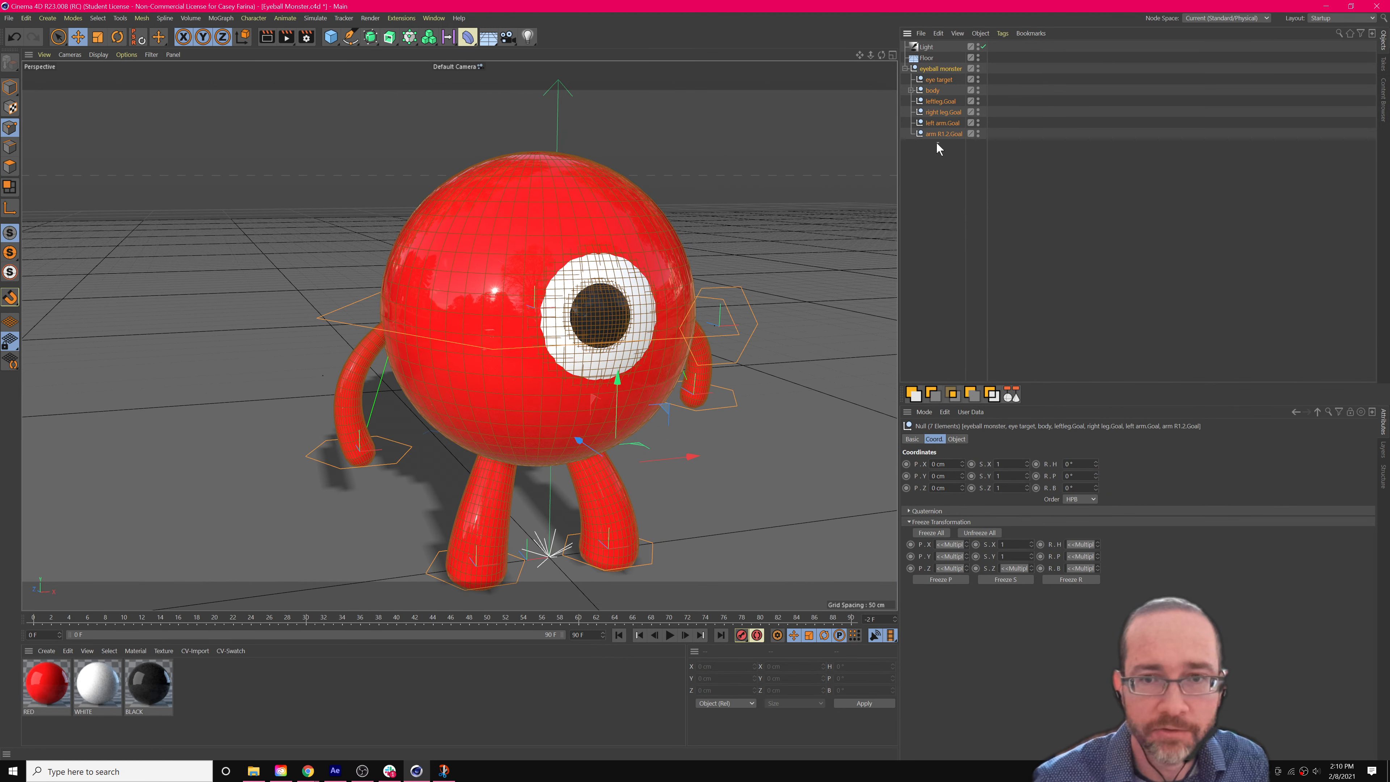
click(938, 122)
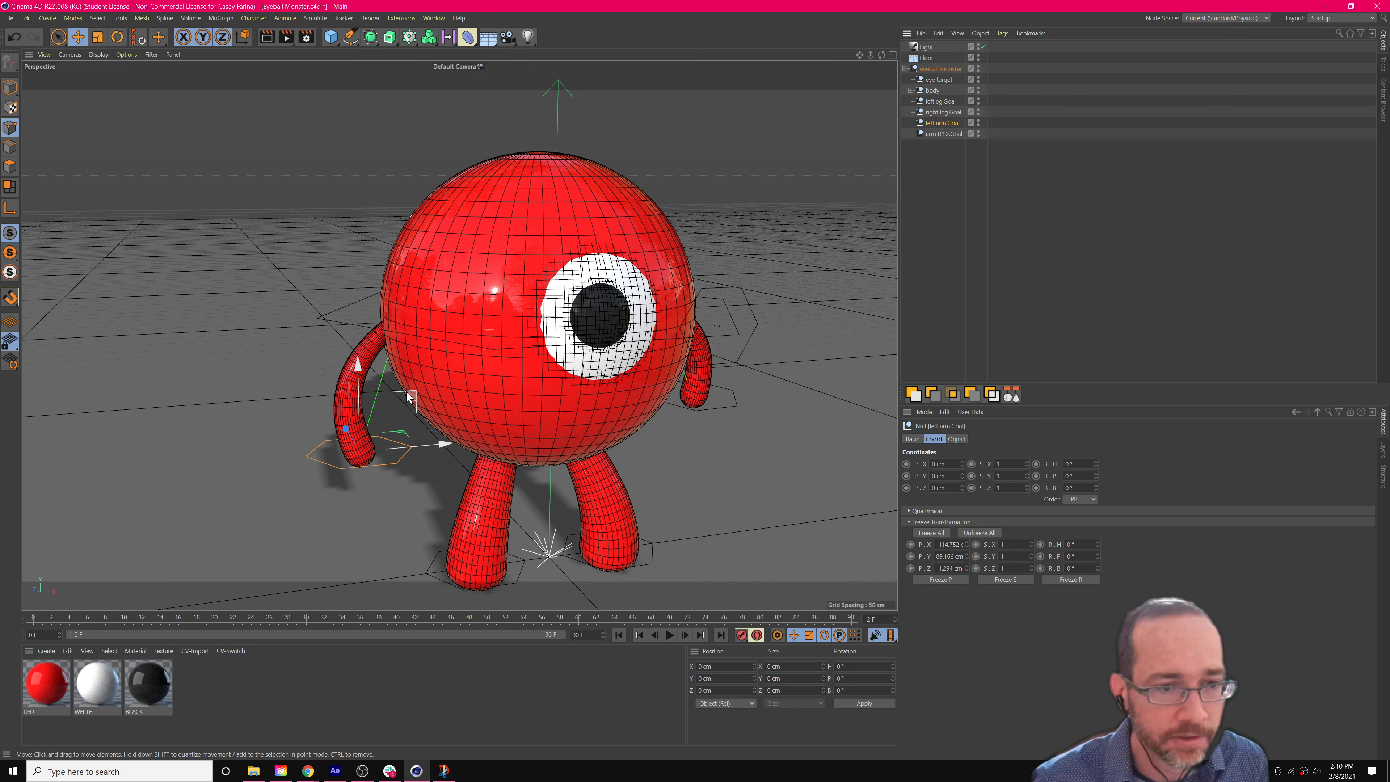
drag(410, 396, 71, 46)
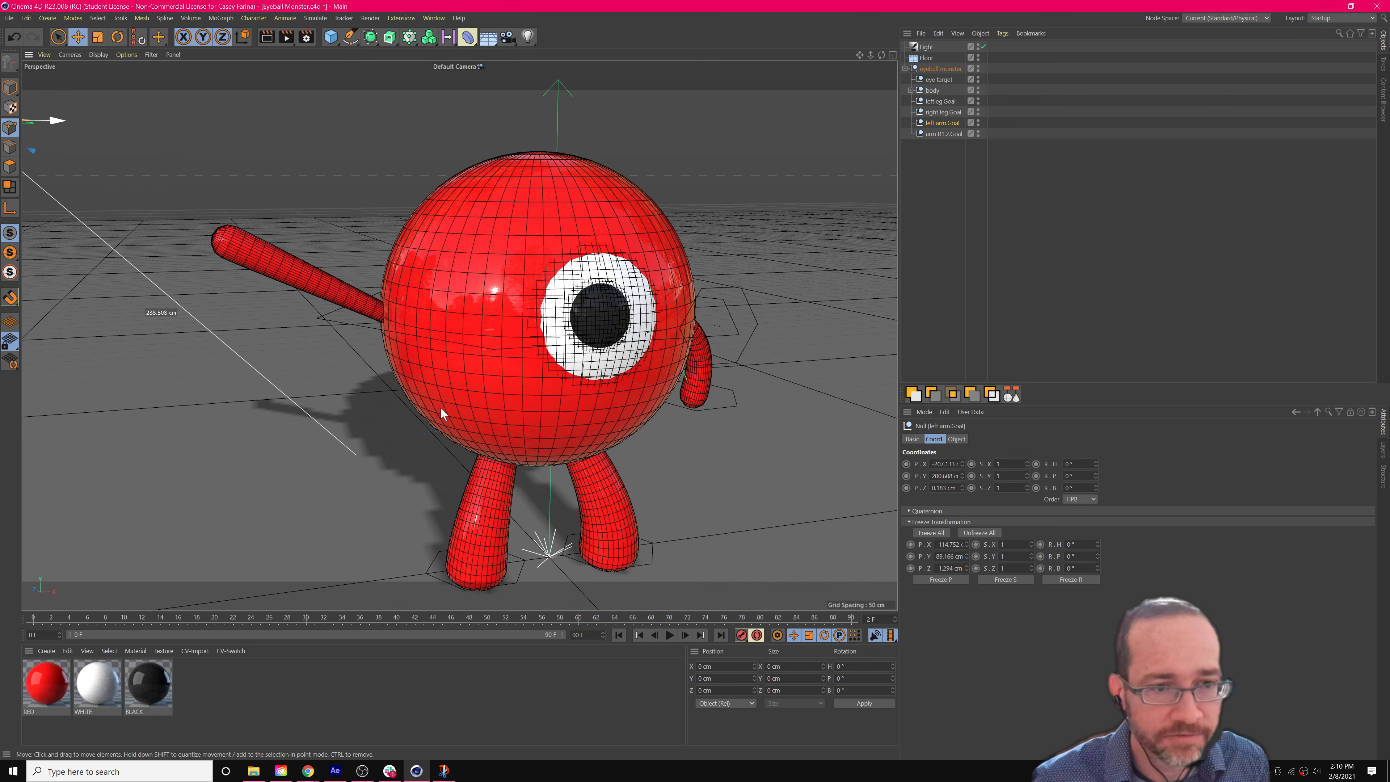
Try moving the body null forward along its Z axis, away from the goal nulls, to about -321 cm.
click(932, 91)
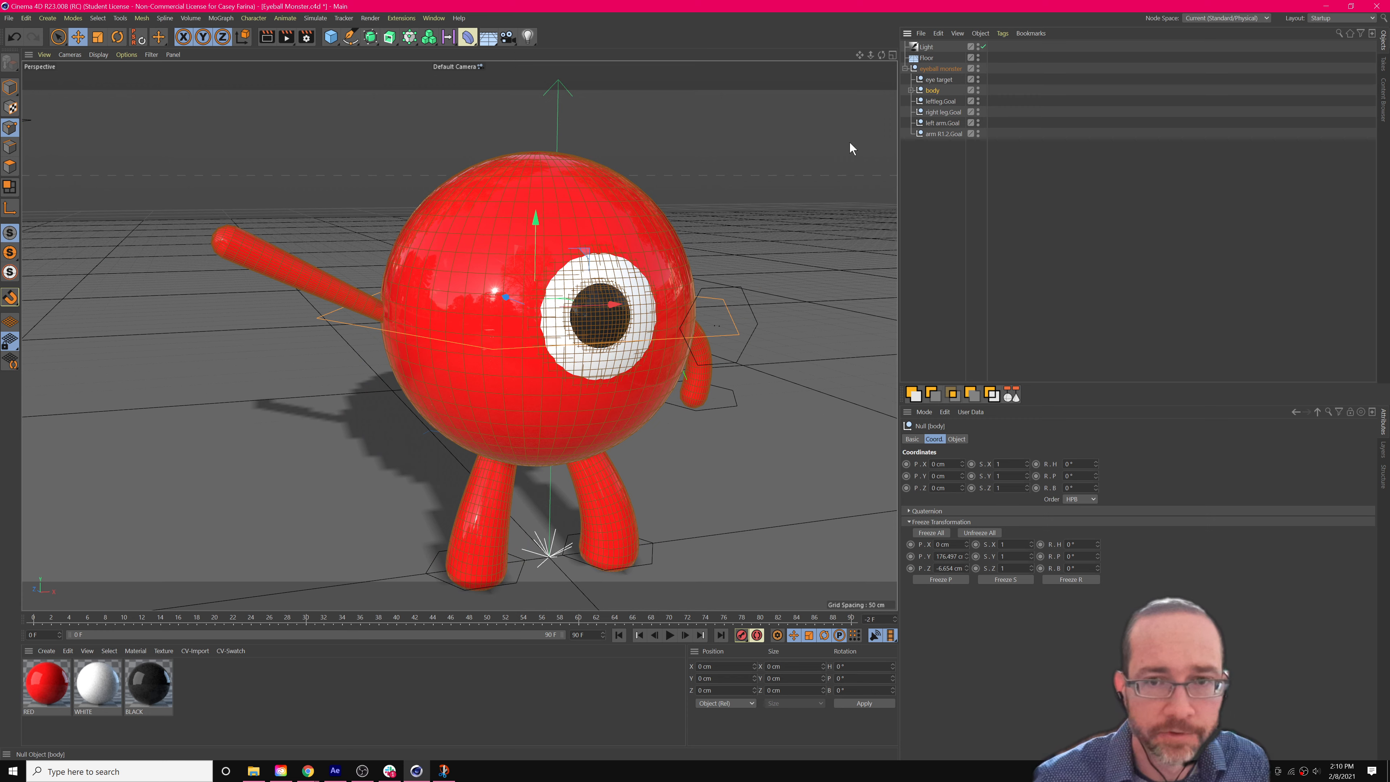
drag(505, 299, 580, 444)
scroll(546, 423, down, 8)
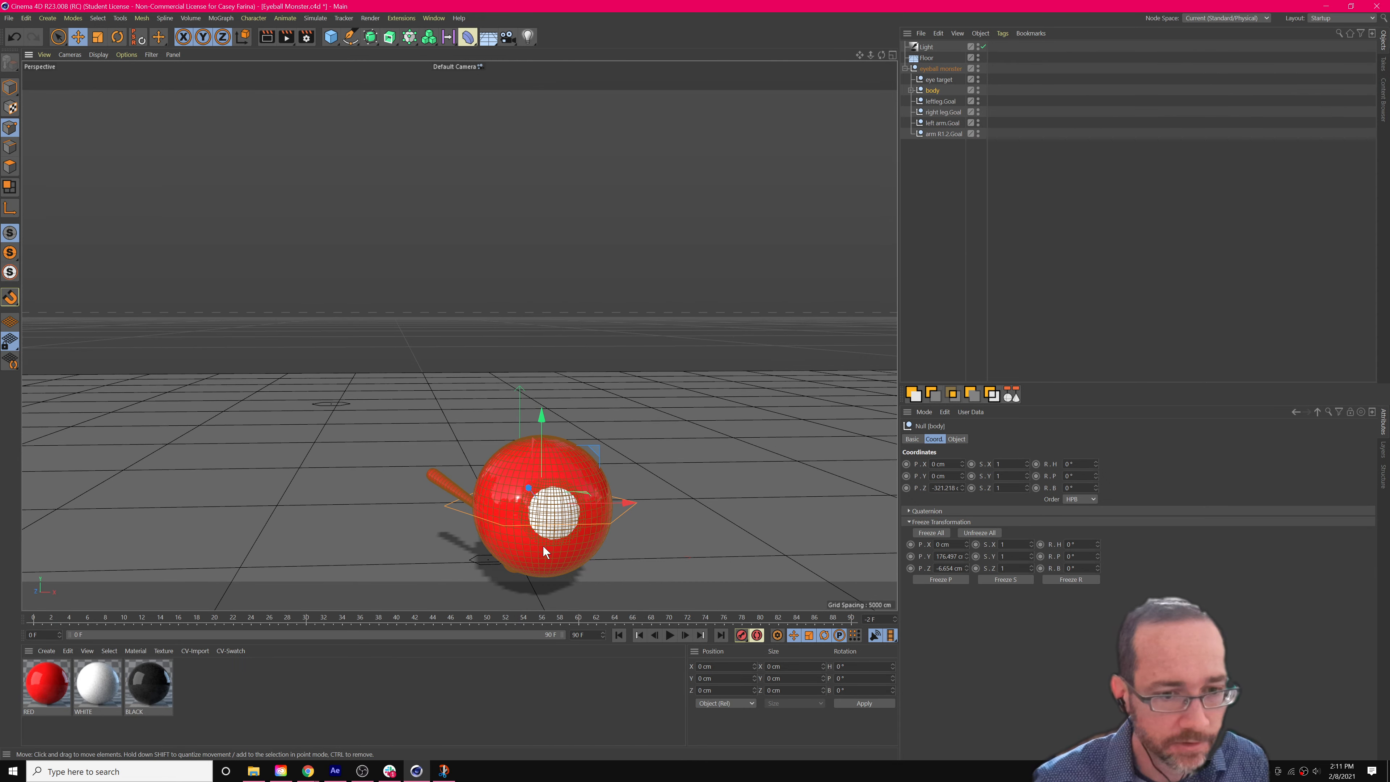
alt+drag(569, 511, 578, 532)
alt+middle_drag(577, 531, 596, 443)
scroll(530, 510, up, 5)
alt+drag(529, 509, 557, 496)
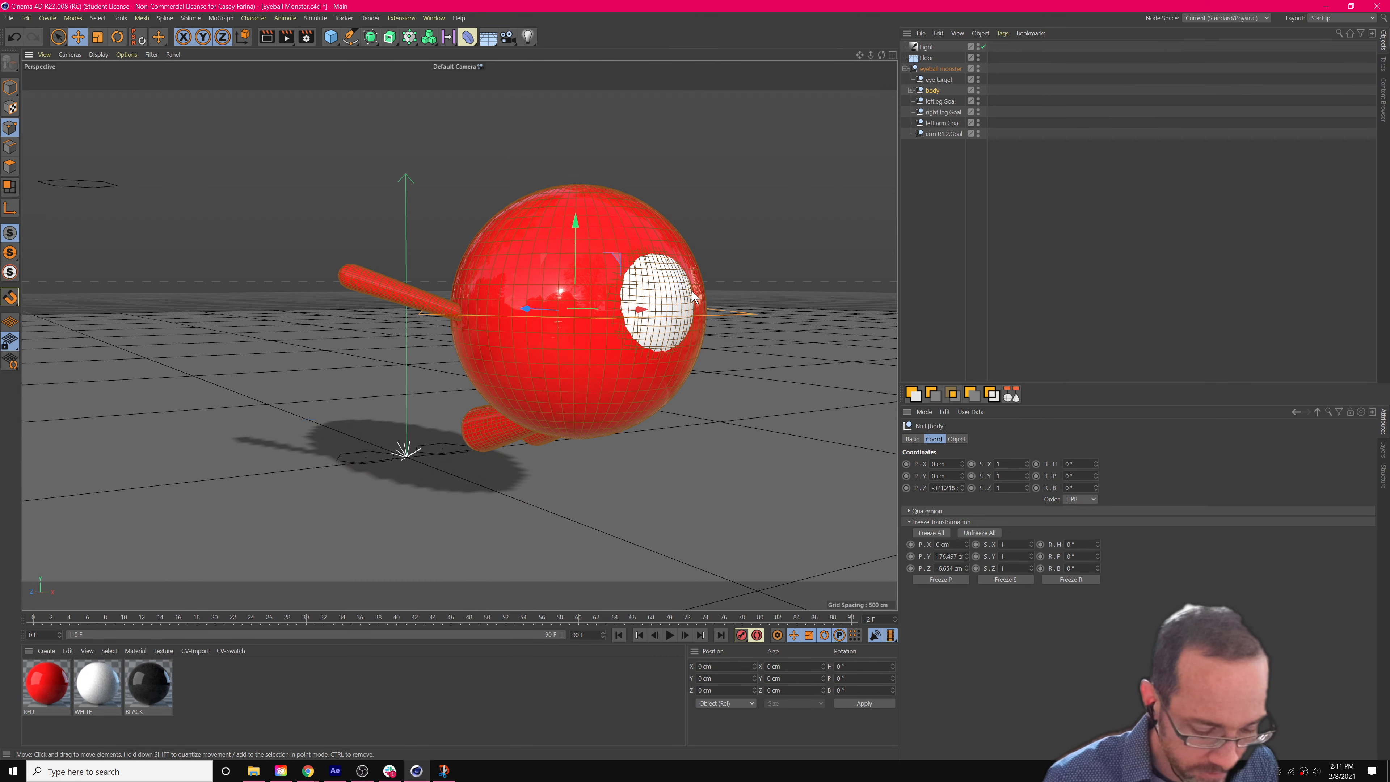
key(shift+c)
text(reset)
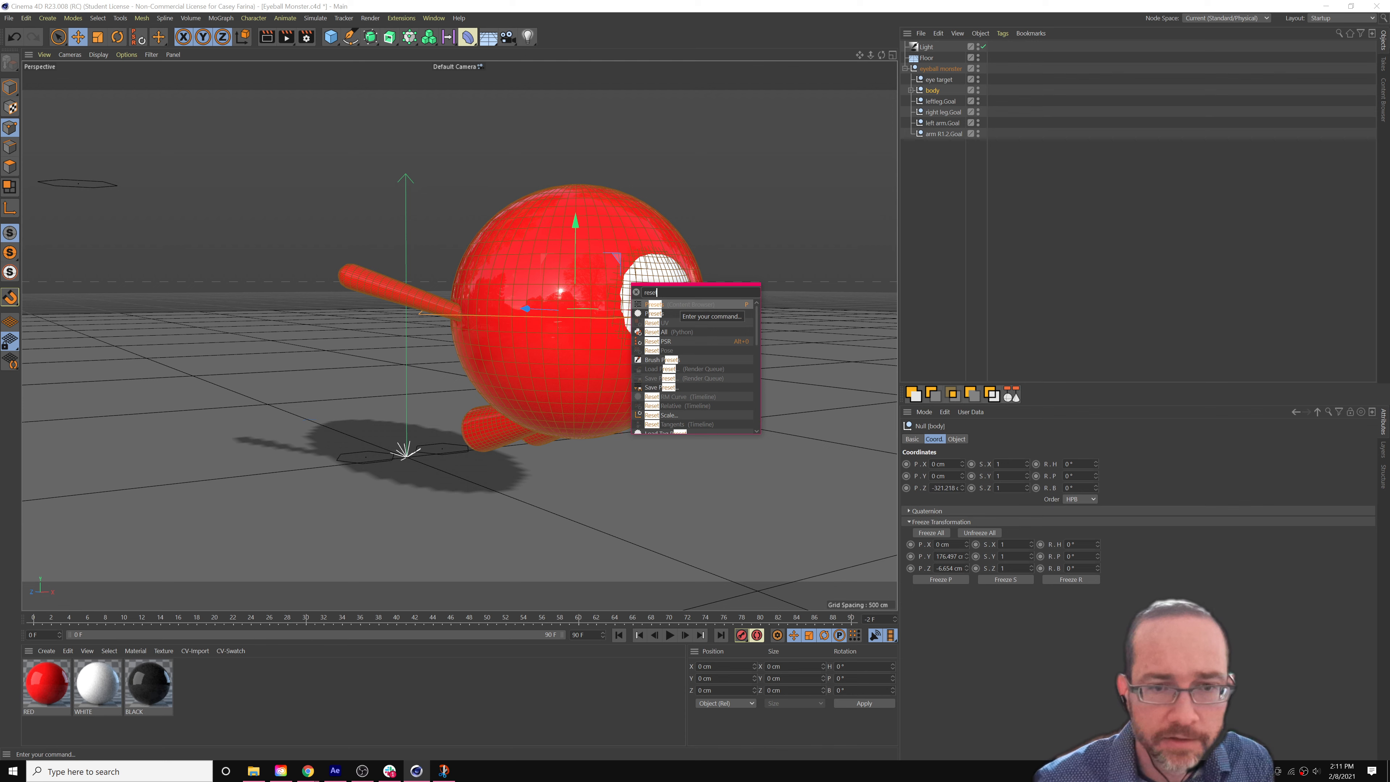
text( ps)
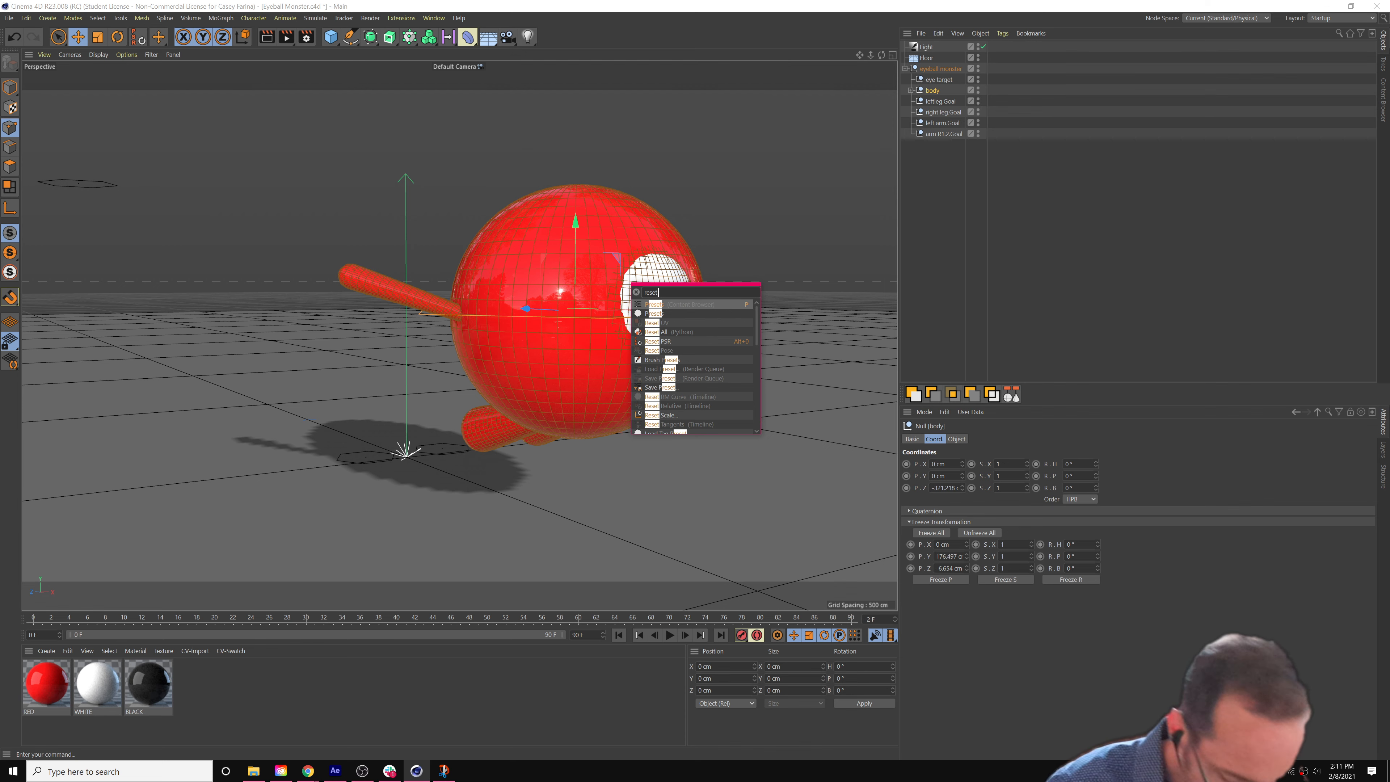
text(r)
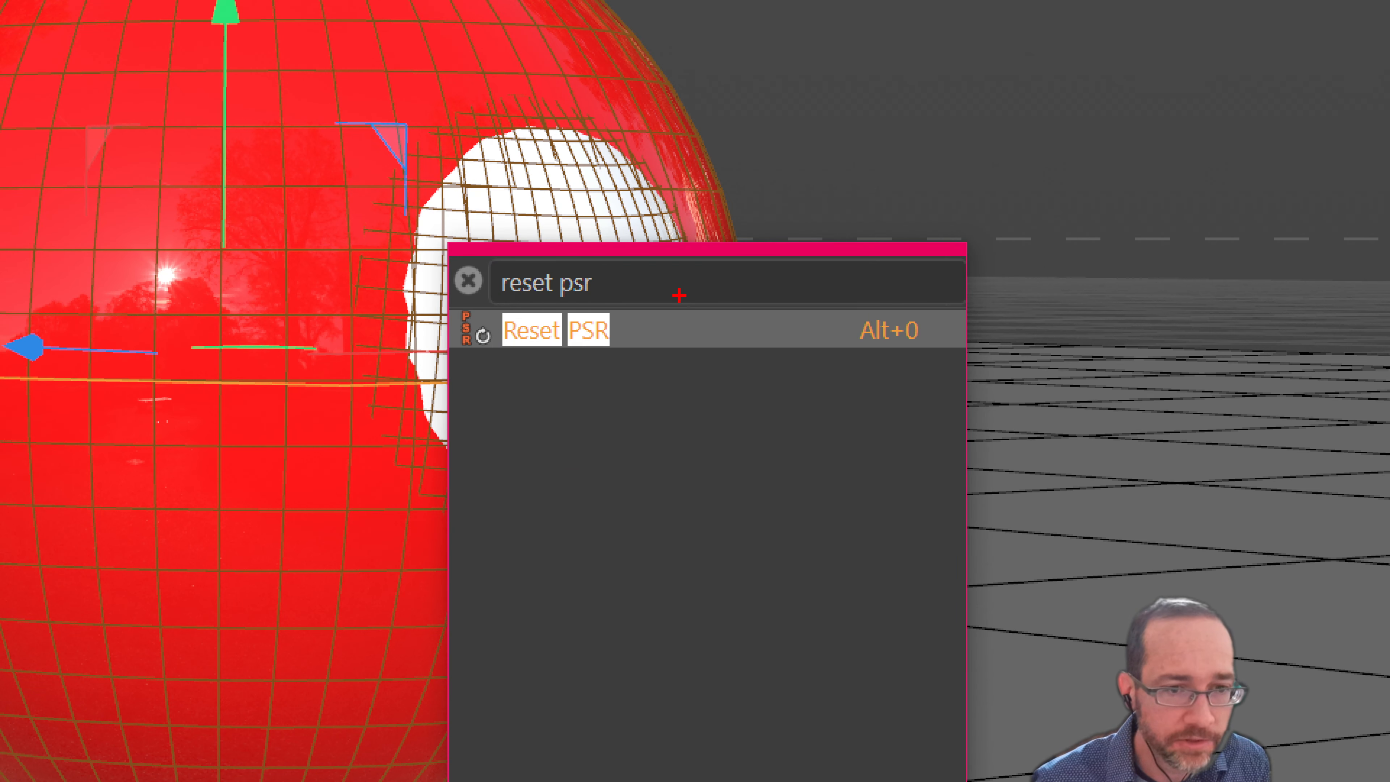
mouse_move(679, 295)
mouse_down()
mouse_move(677, 335)
mouse_move(631, 262)
mouse_up()
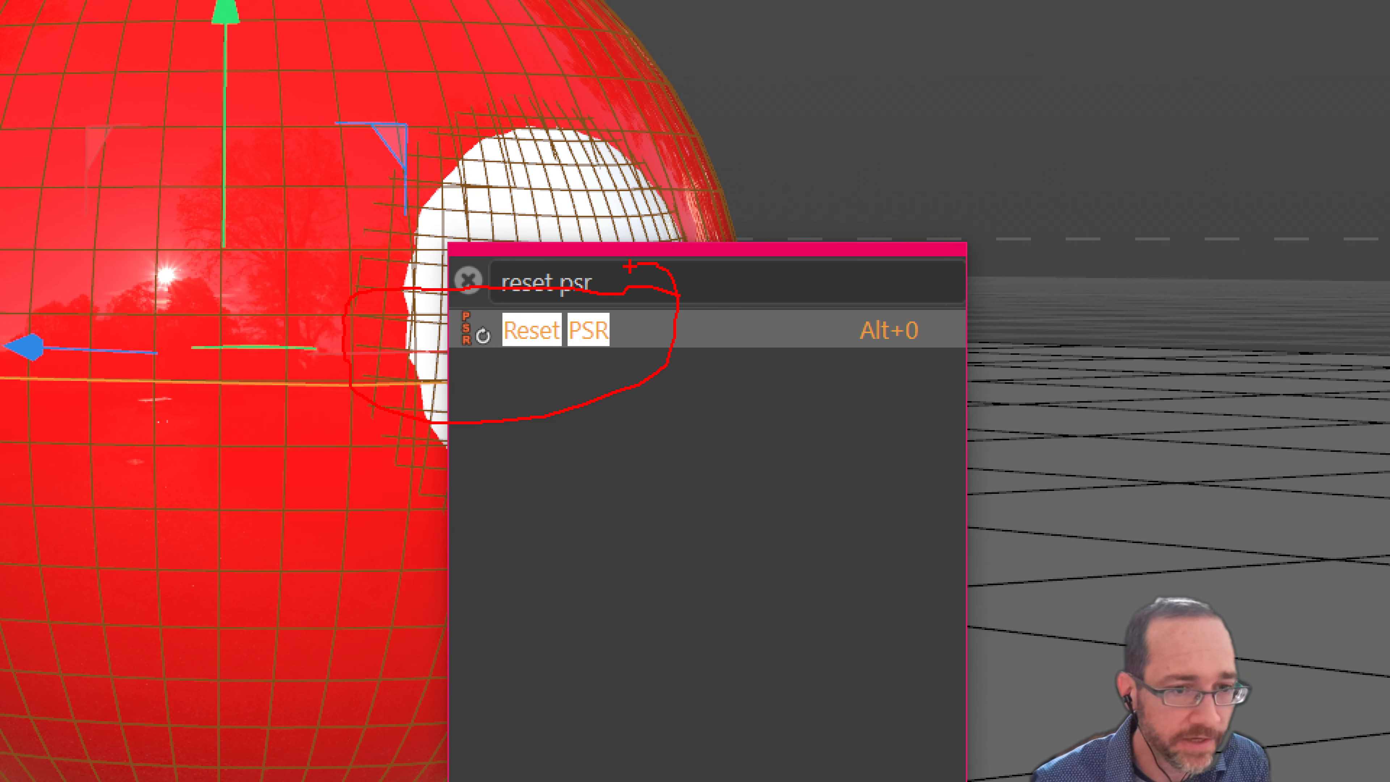
key(Escape)
Find the Reset PSR command and dock it as a permanent shortcut in the main tool row above the viewport.
key(shift+c)
text(rese)
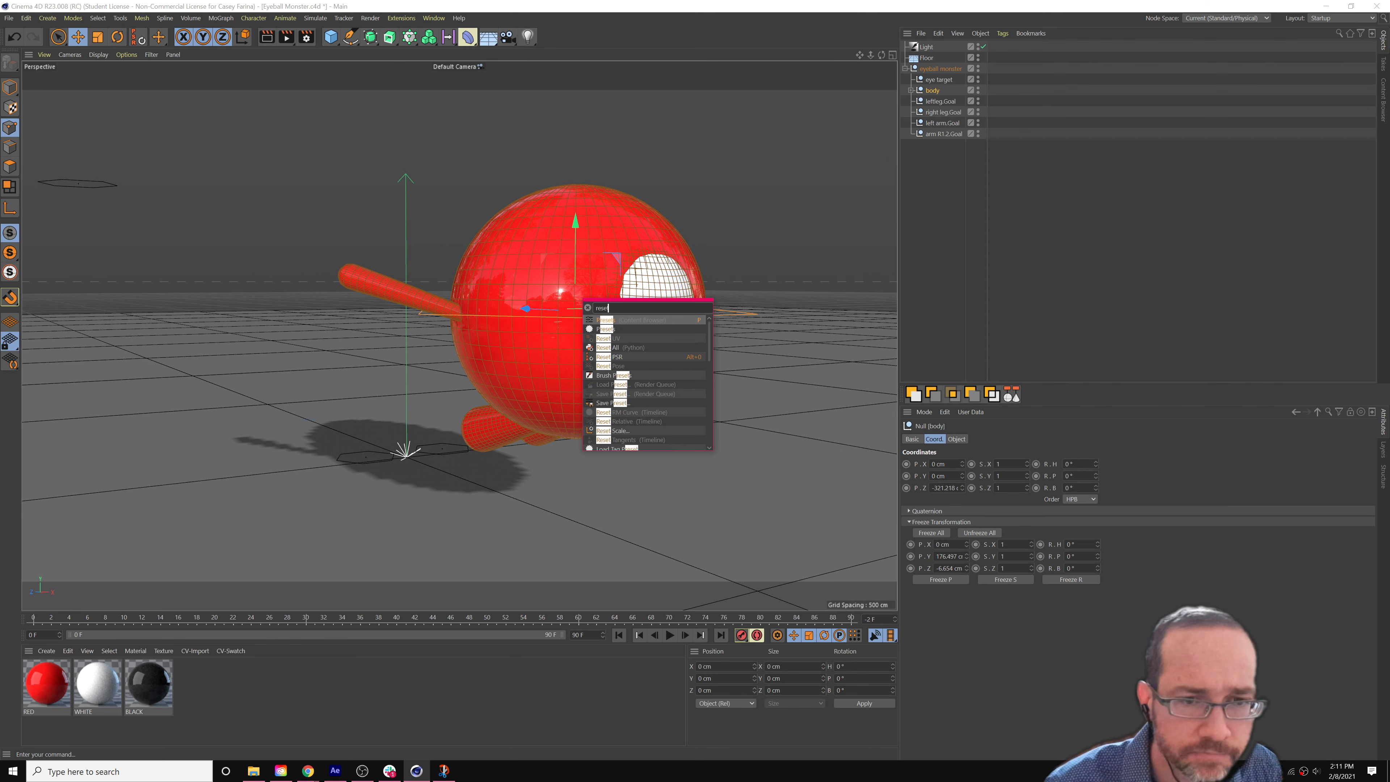
text(t ps)
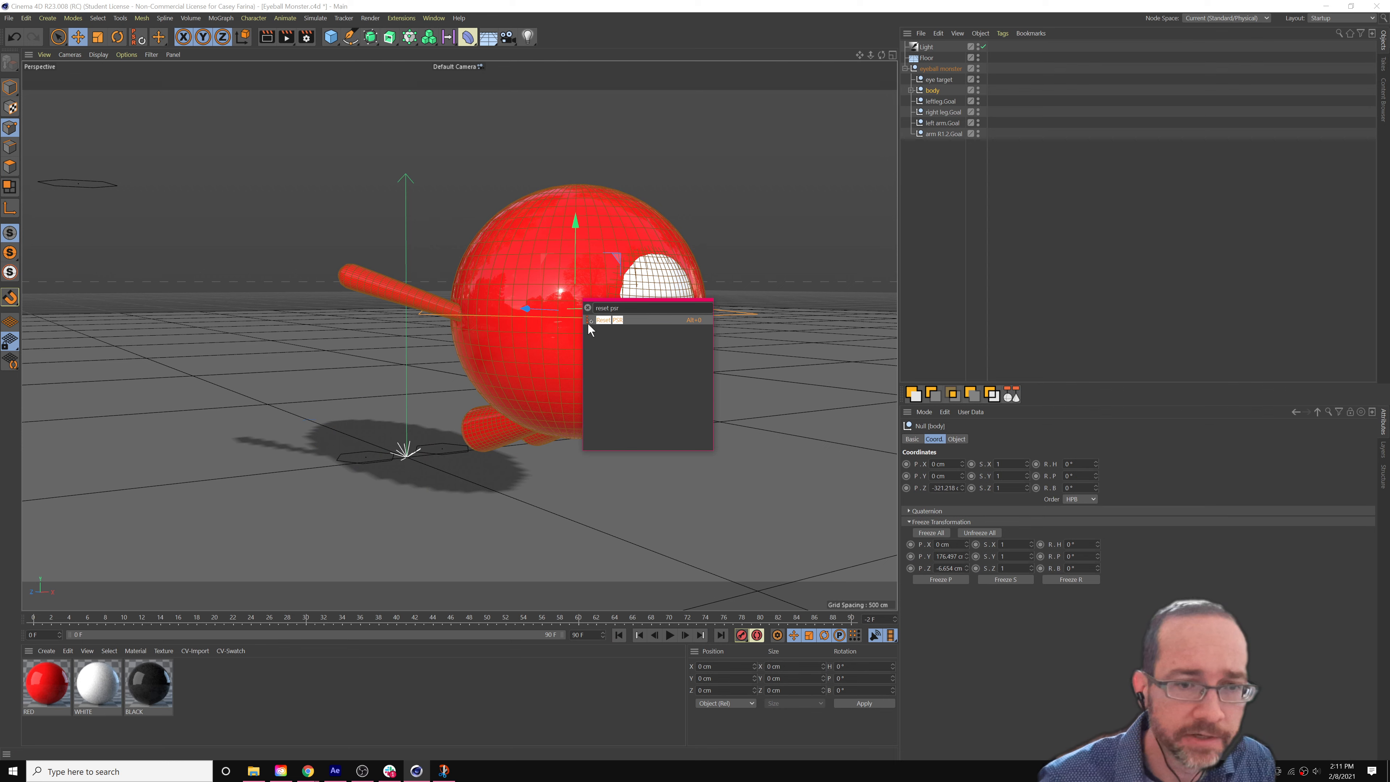
drag(864, 38, 865, 39)
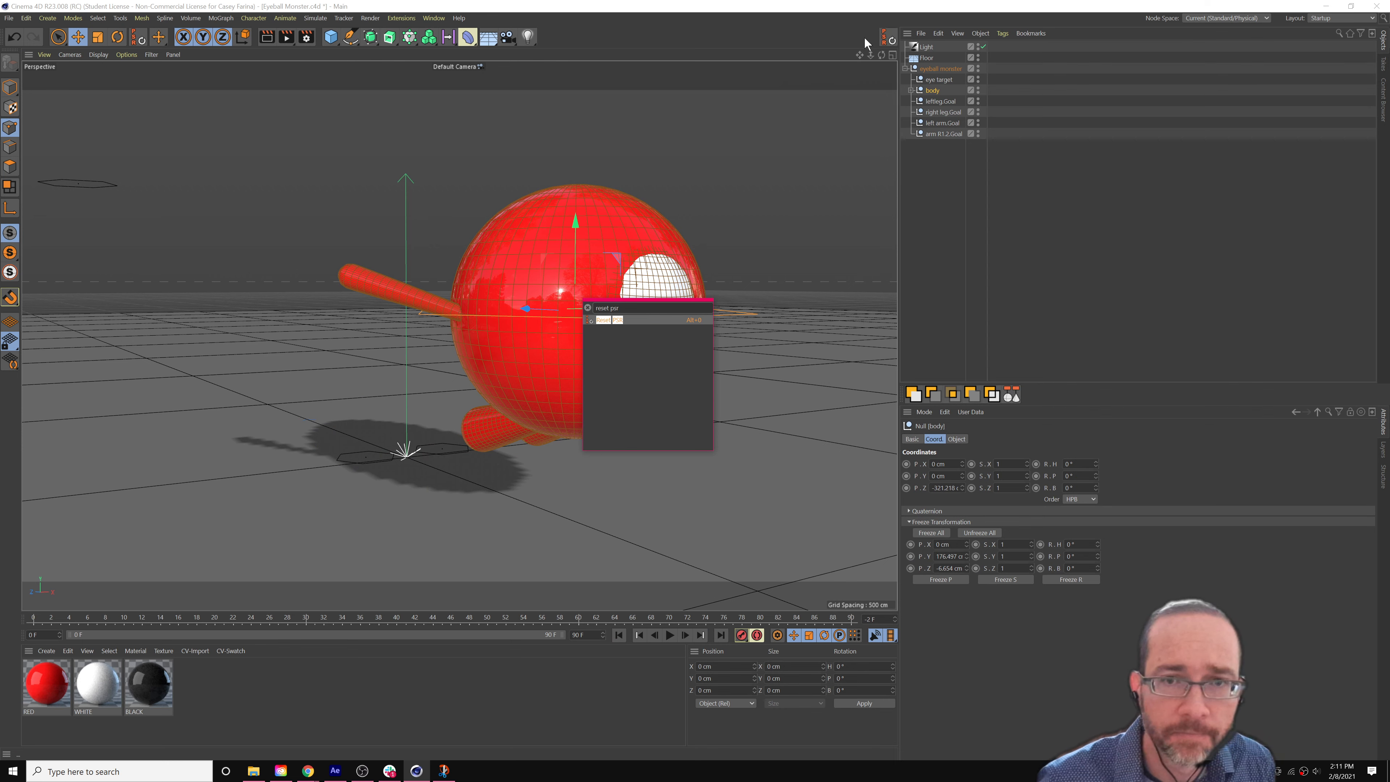
click(942, 169)
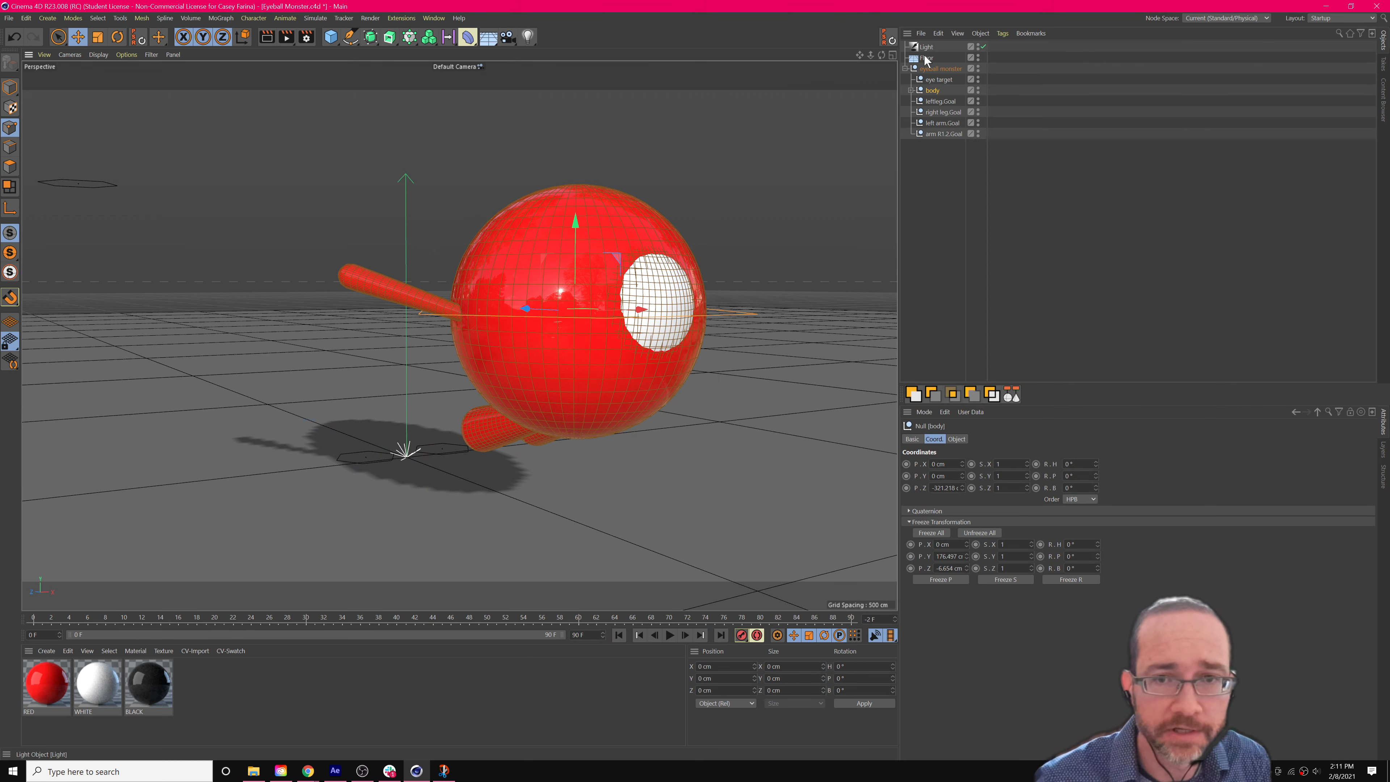
Apply Reset PSR to all seven nulls from eyeball monster through arm R1.2.Goal together.
click(940, 68)
shift+click(942, 134)
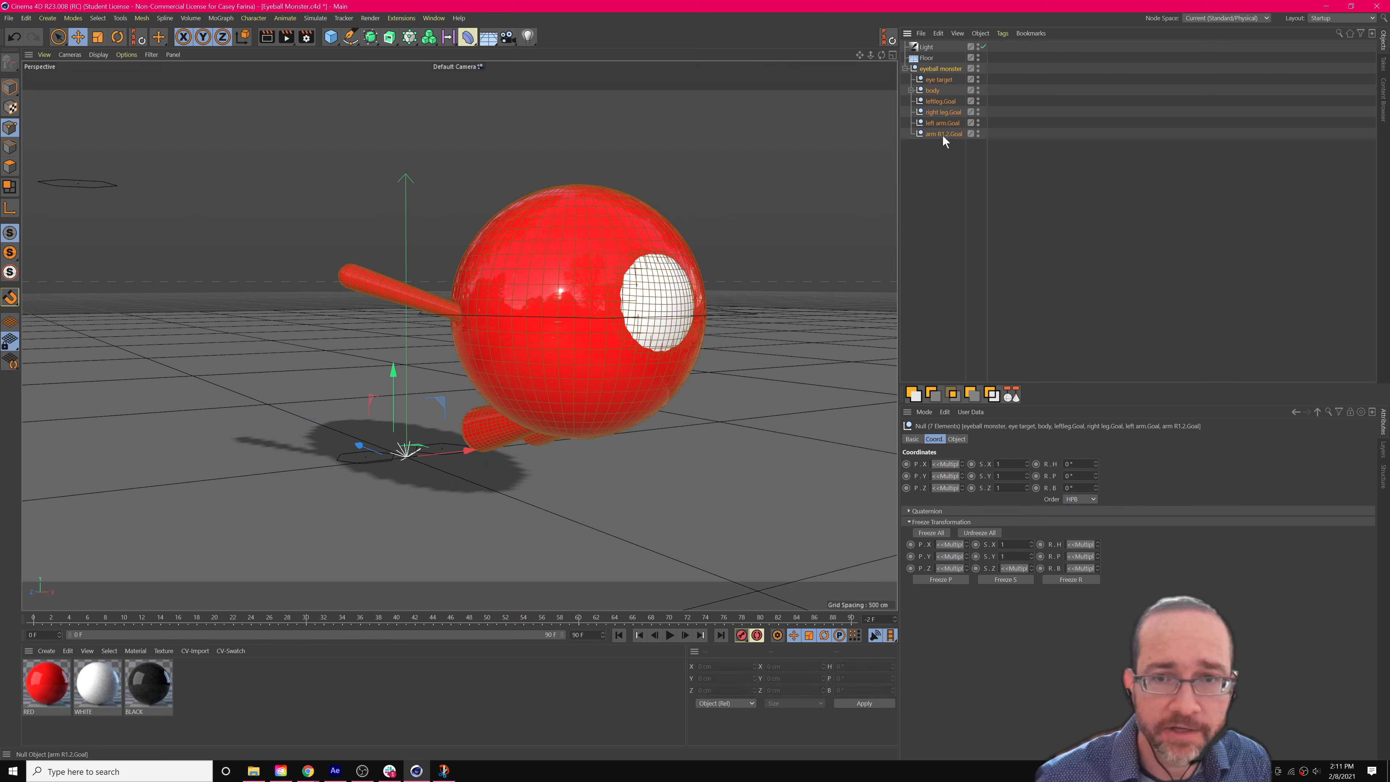
click(887, 41)
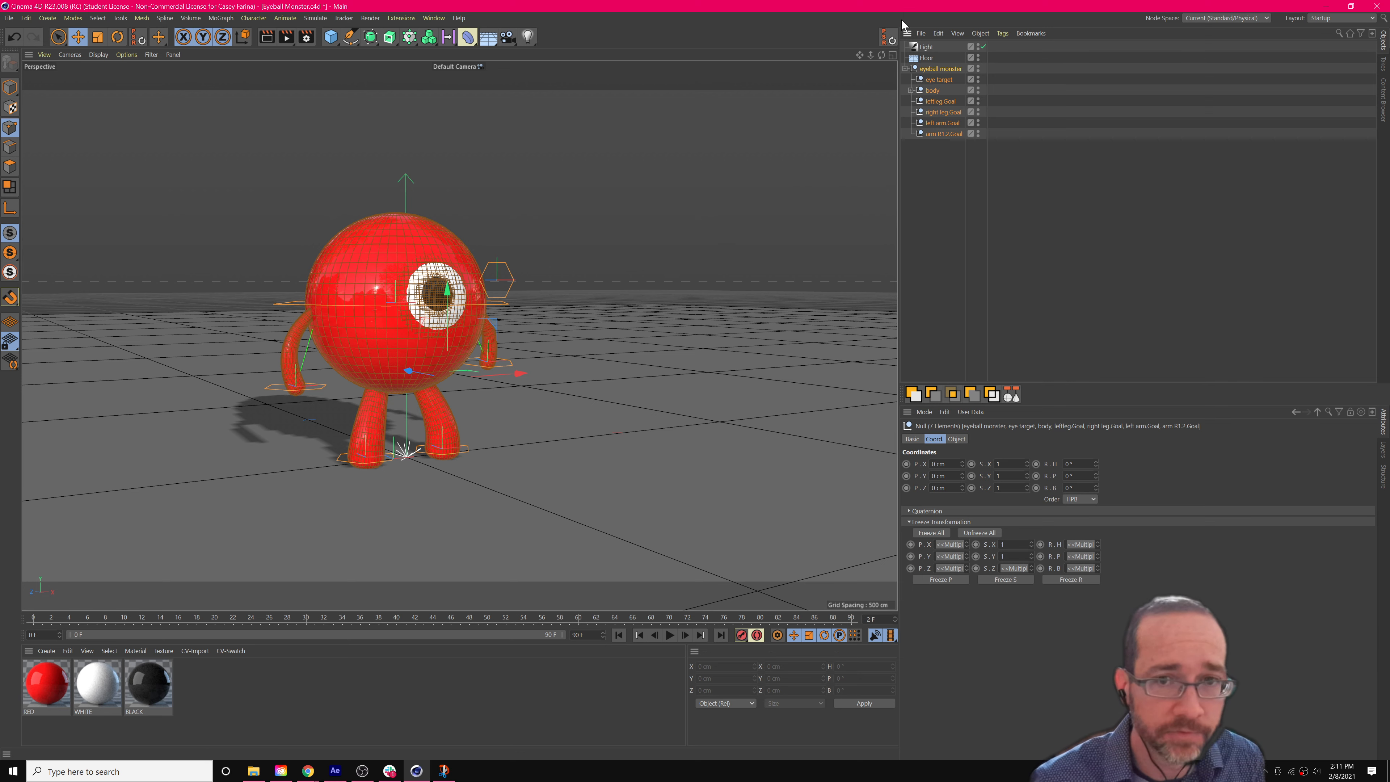
Examine the monster's default pose, its leg and arm controls around the origin, and the coordinates of the leftleg.Goal null.
scroll(321, 499, up, 2)
scroll(321, 500, up, 2)
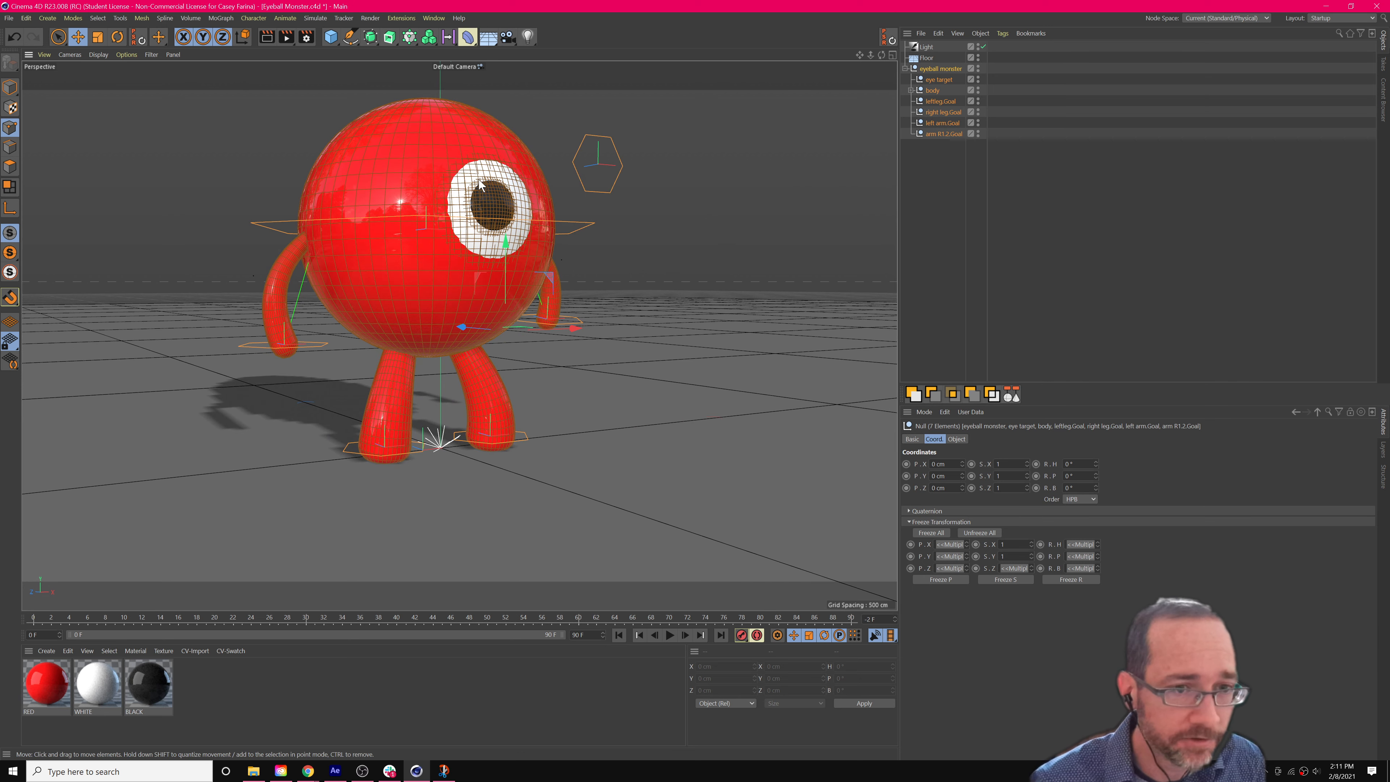
scroll(439, 454, up, 4)
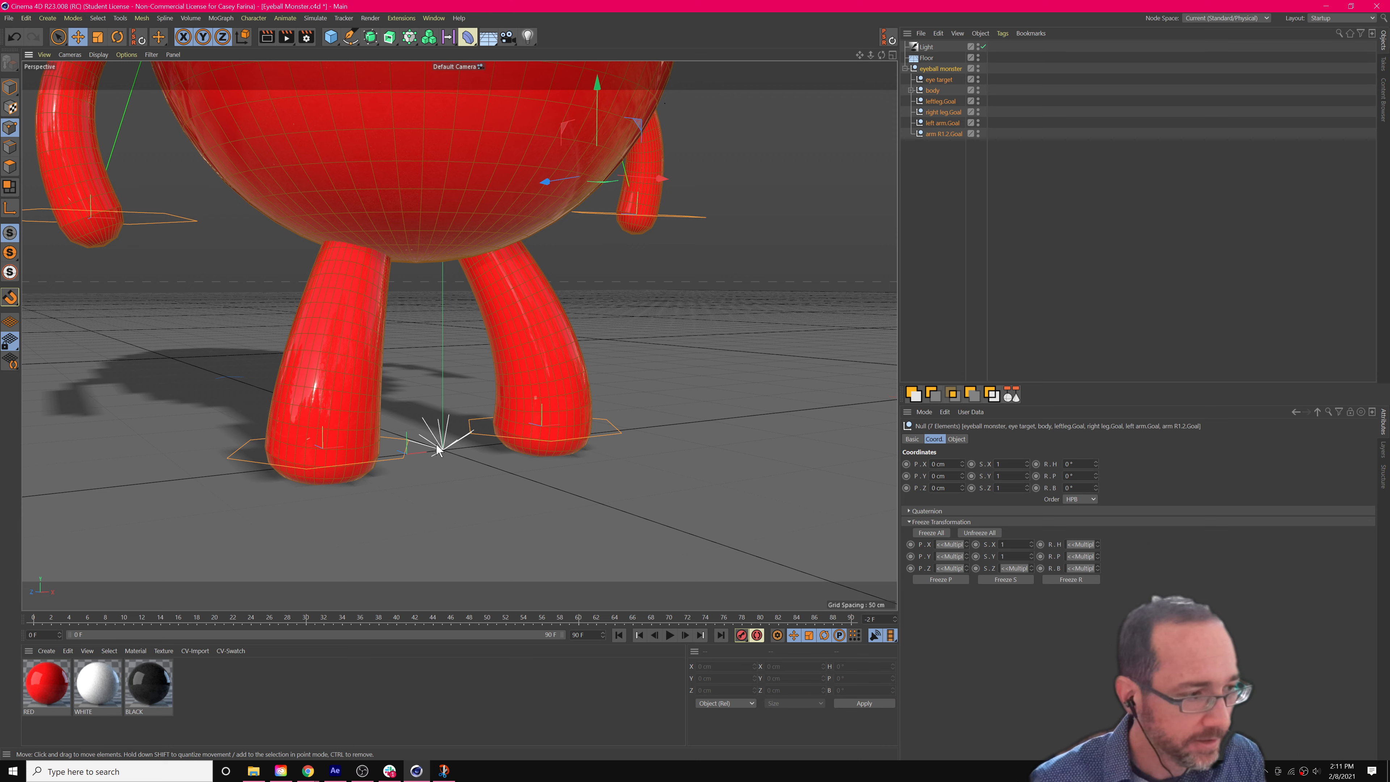
scroll(438, 450, down, 5)
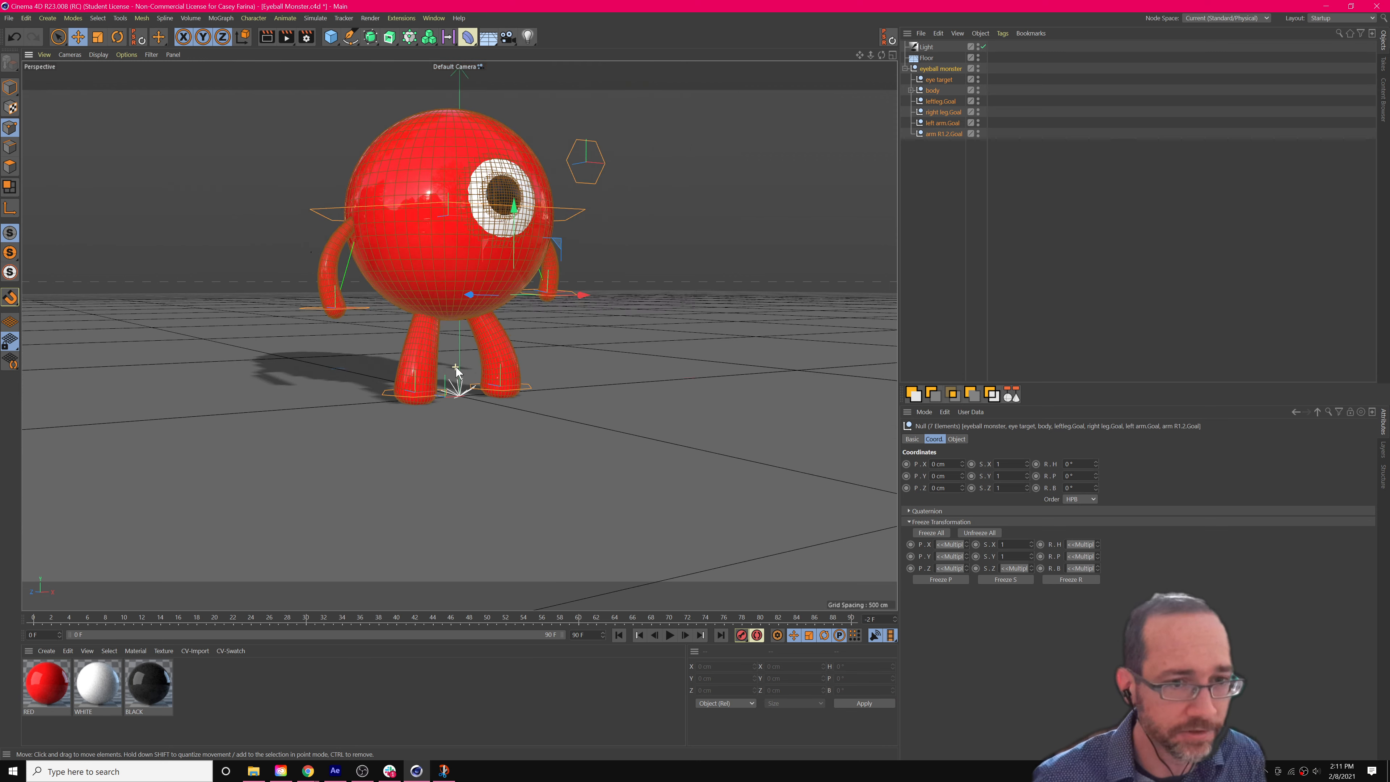
scroll(479, 356, up, 5)
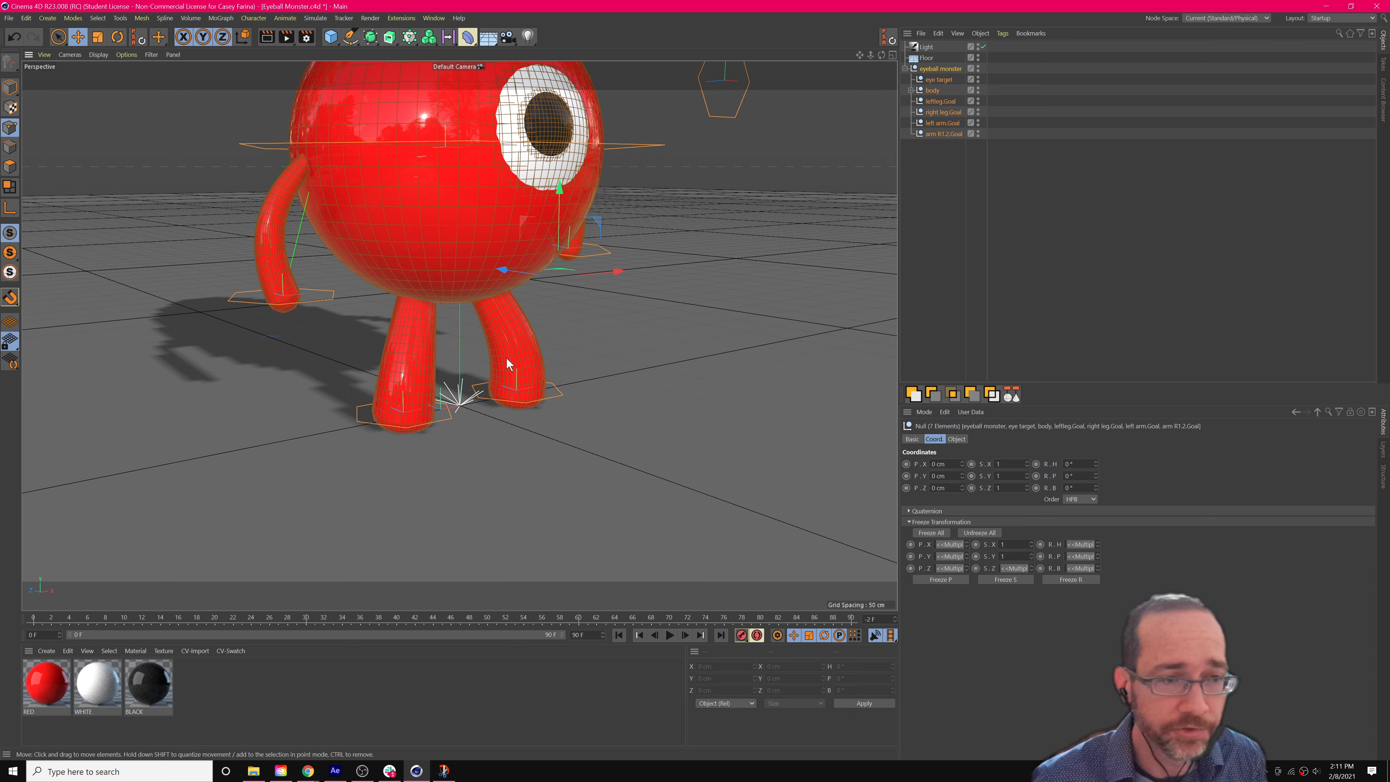
scroll(506, 358, down, 3)
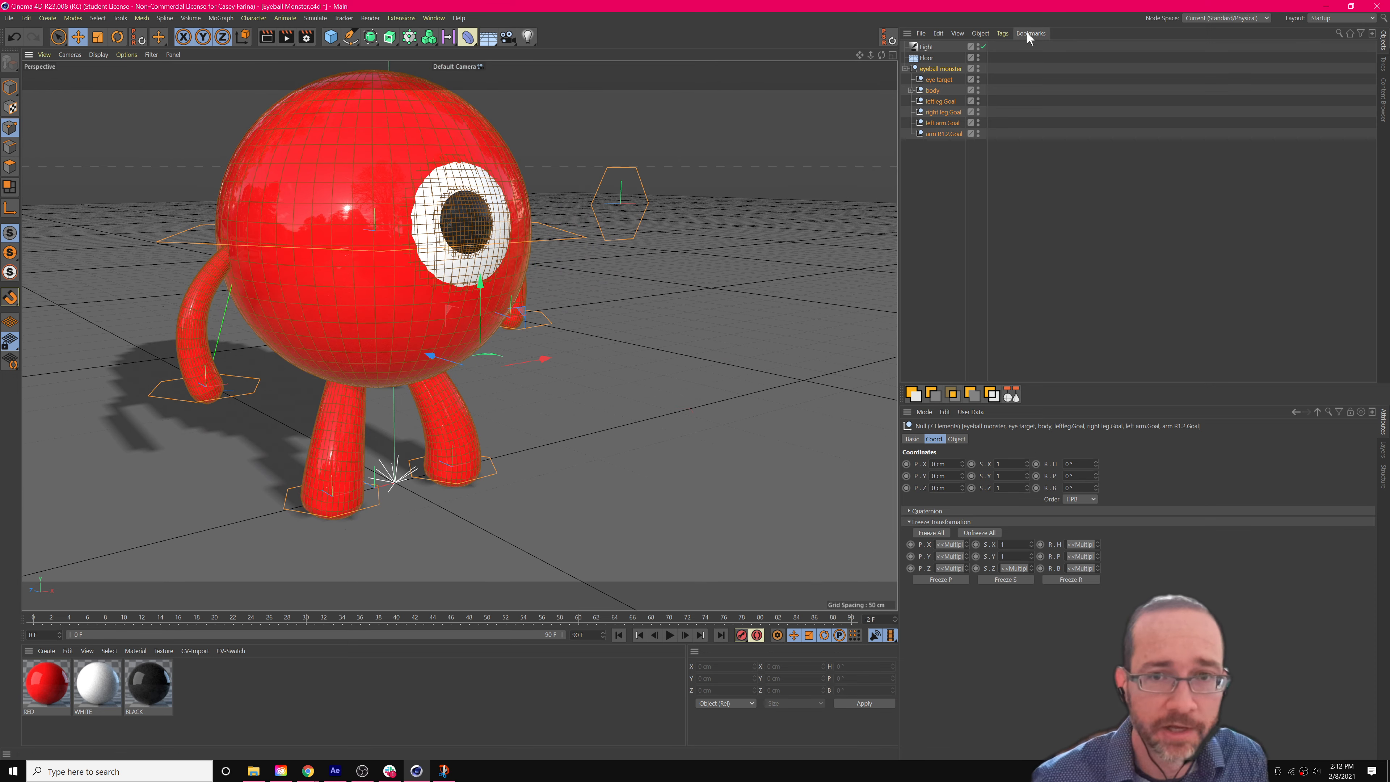
mouse_move(465, 399)
alt+mouse_down()
mouse_move(507, 408)
mouse_move(472, 400)
alt+mouse_up()
click(958, 93)
click(948, 116)
click(938, 102)
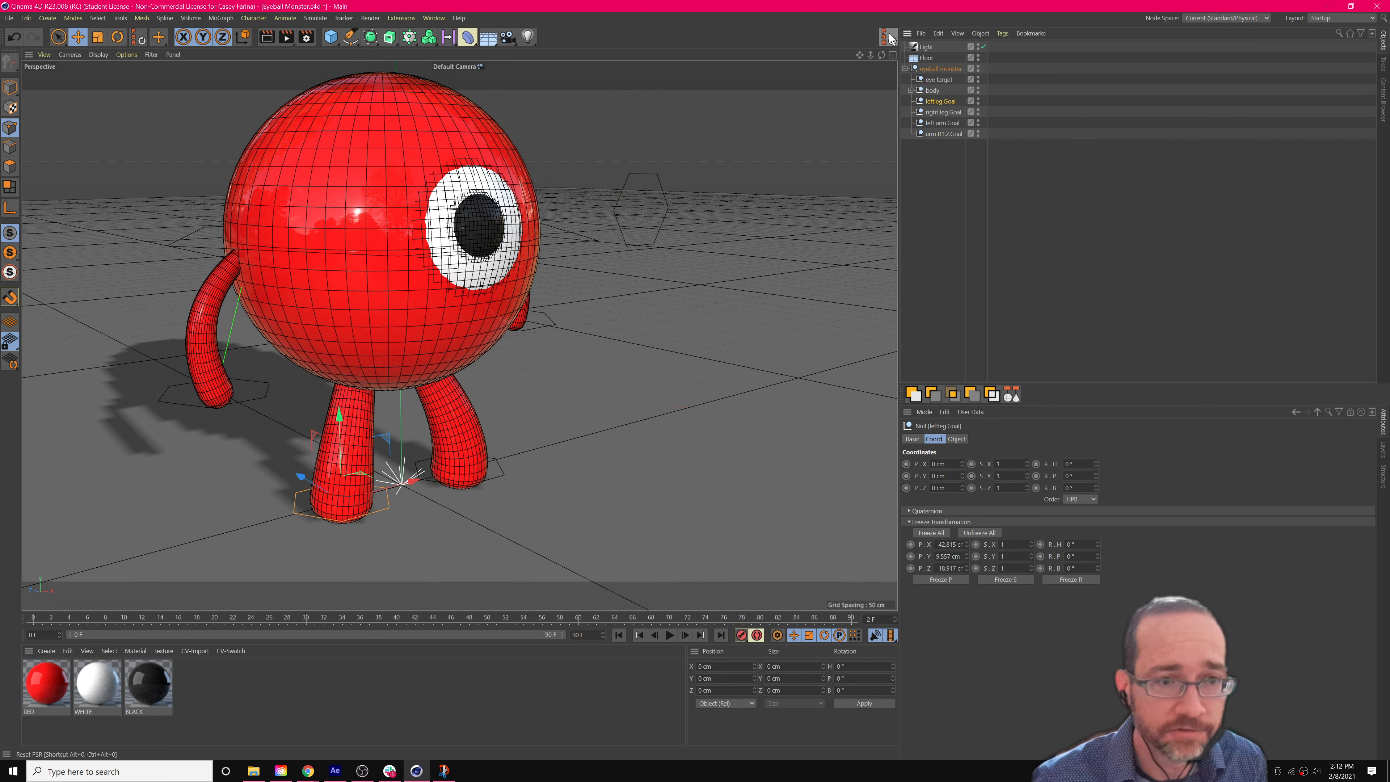
alt+drag(617, 261, 494, 419)
scroll(494, 419, up, 12)
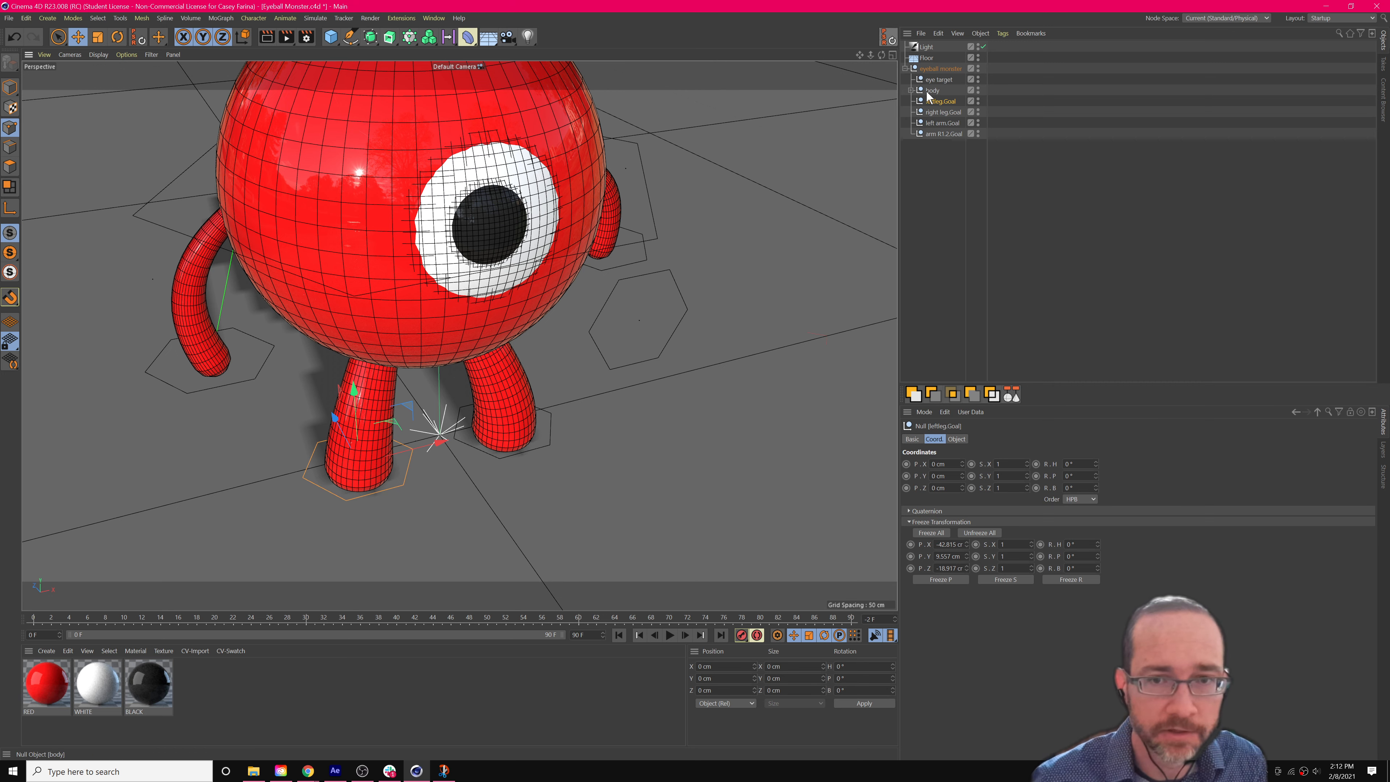
Try moving the body null far off to the side and below the floor, and return it with Reset PSR.
click(480, 215)
drag(459, 118, 825, 261)
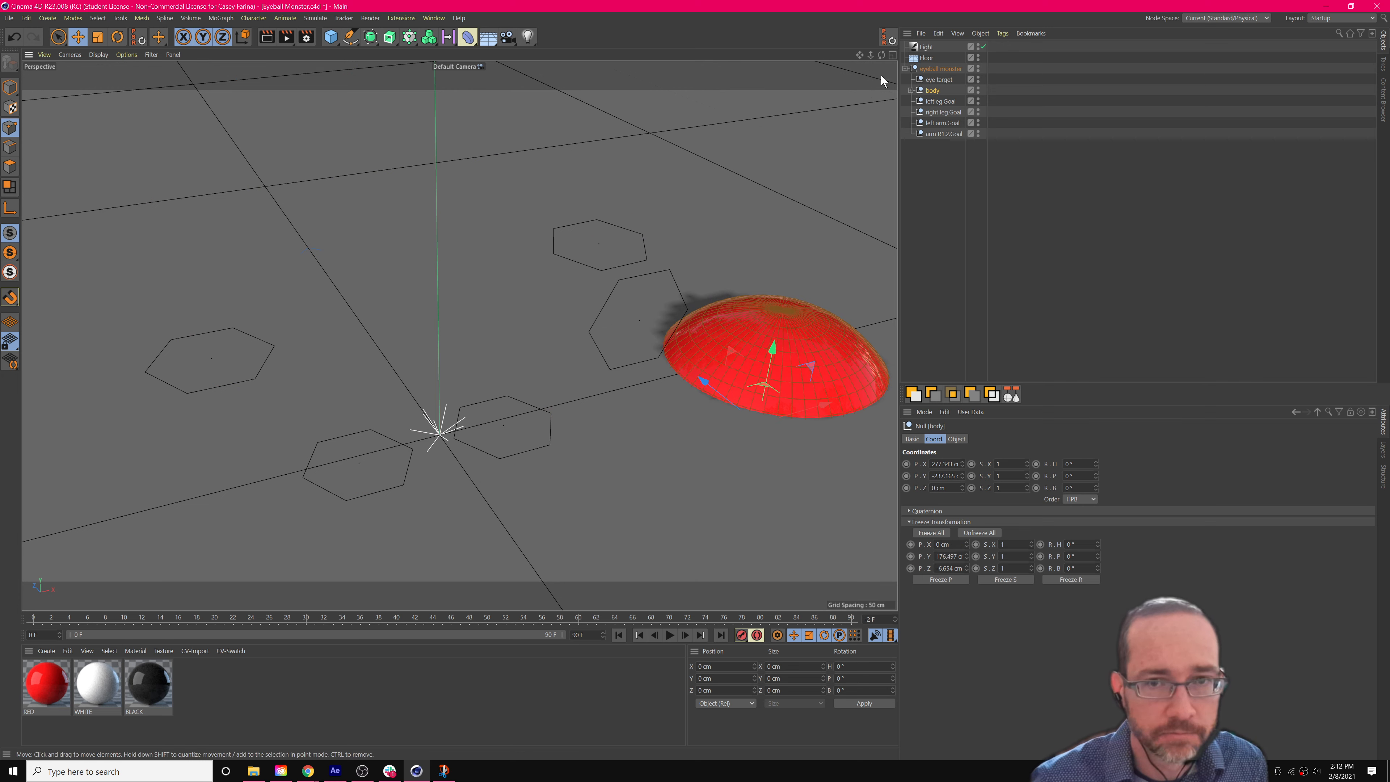
click(887, 38)
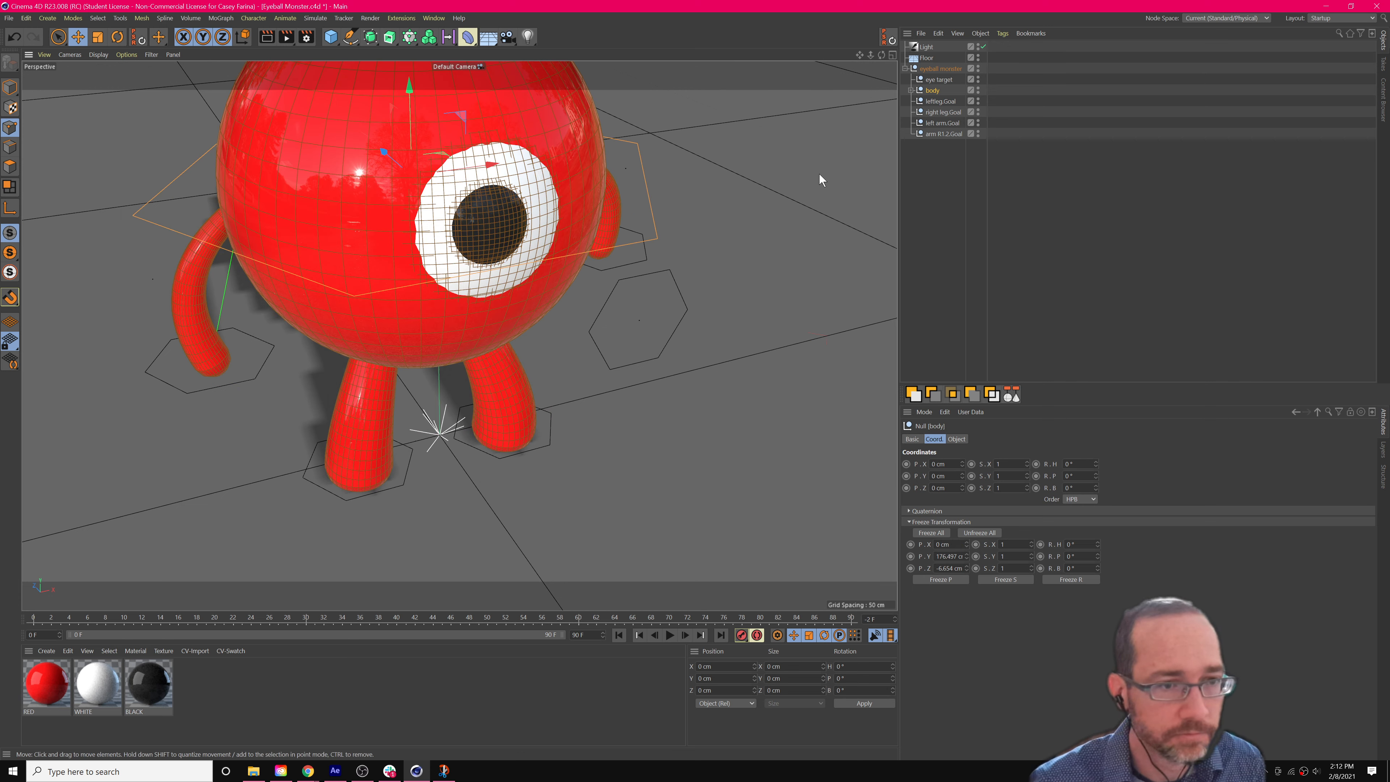
Scrub through the animation range and park the current time at frame 0.
alt+drag(748, 245, 671, 294)
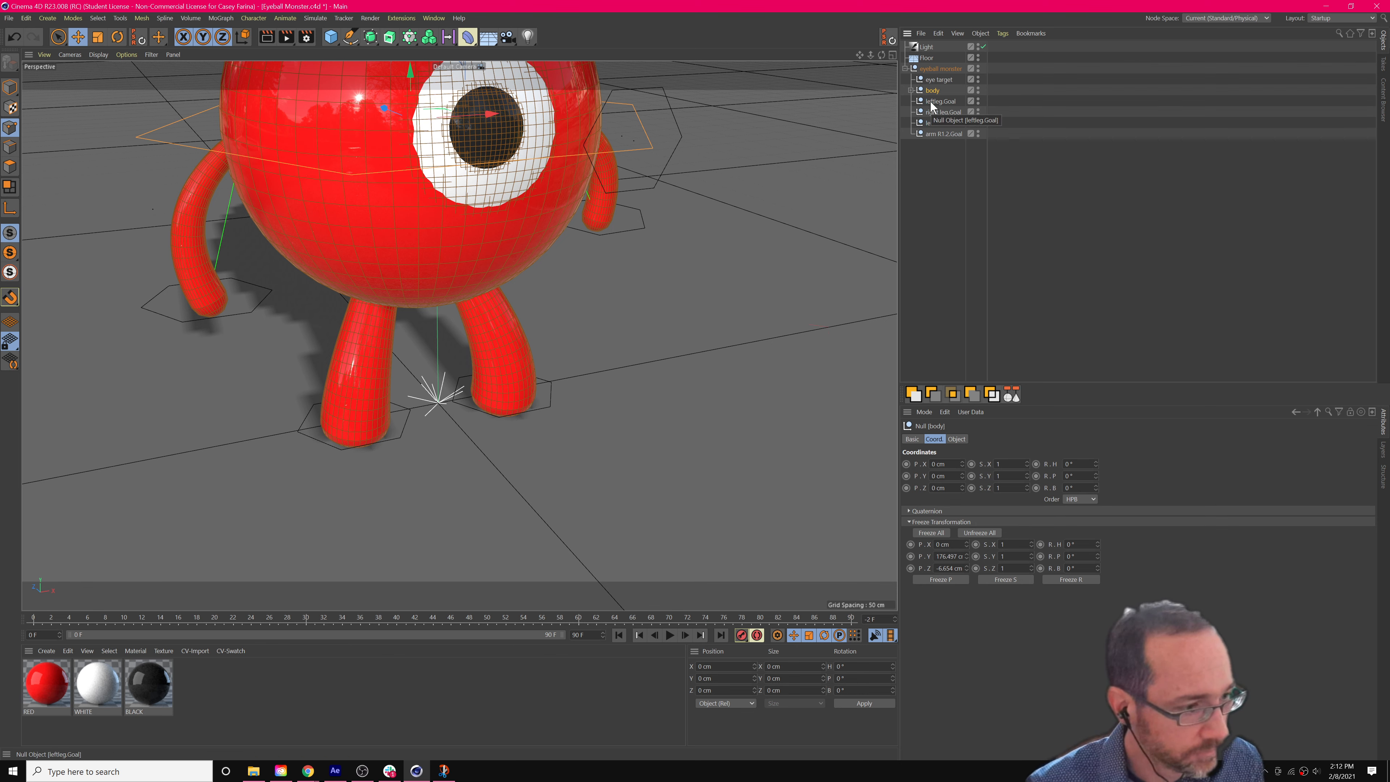
scroll(448, 344, down, 3)
scroll(448, 344, up, 3)
alt+middle_drag(428, 328, 465, 401)
alt+drag(465, 400, 453, 427)
drag(355, 617, 100, 618)
drag(16, 621, 305, 612)
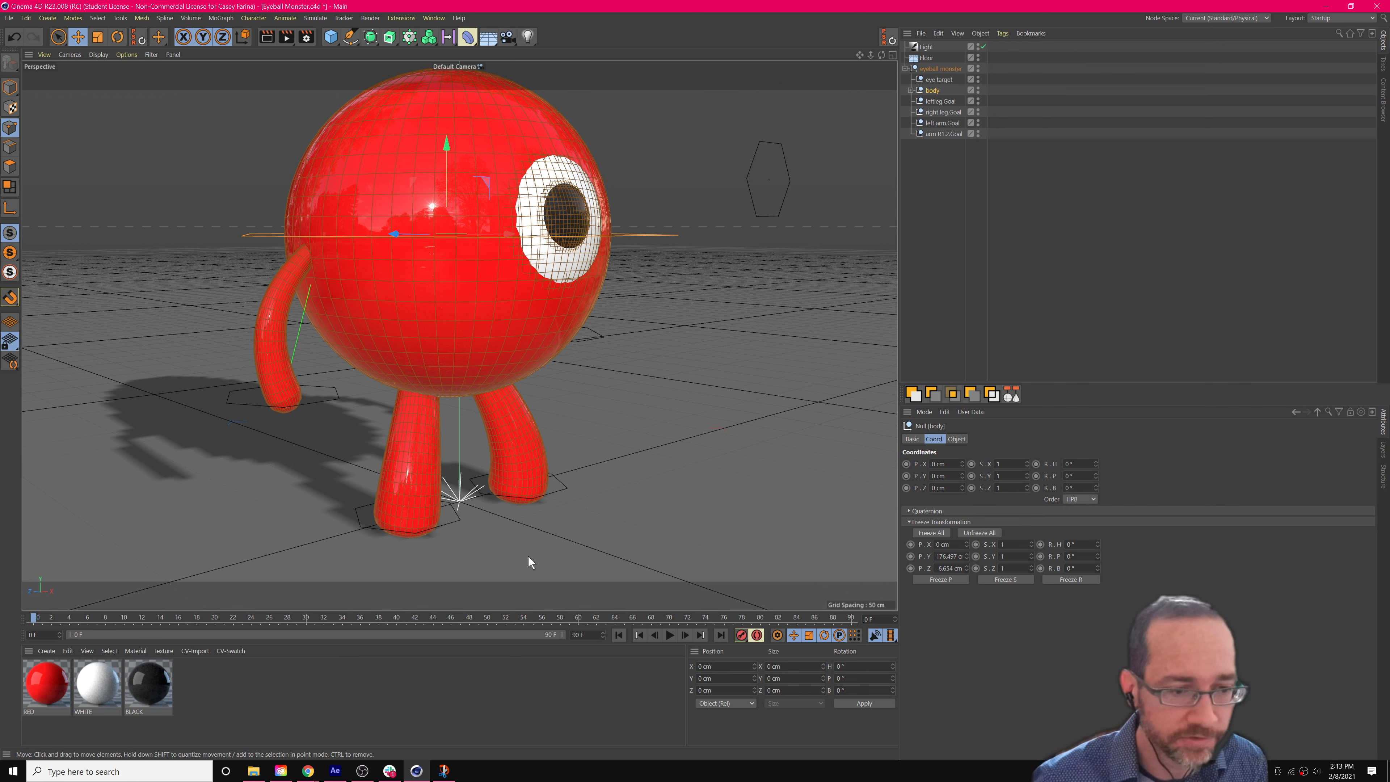
drag(341, 623, 15, 602)
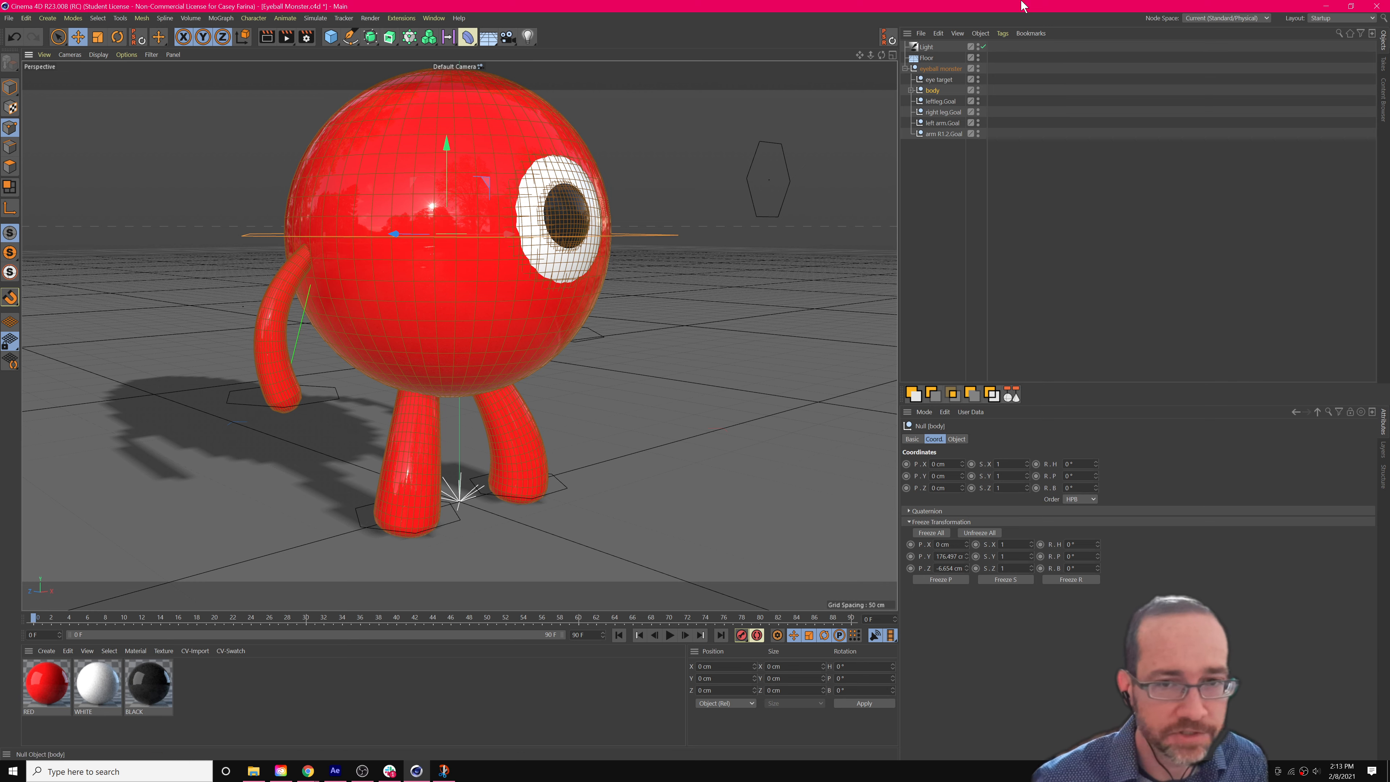
Lower the body null to about -11.2 cm in Y and keyframe its Y position at frame 0.
mouse_move(552, 455)
alt+mouse_down()
mouse_move(510, 458)
mouse_move(530, 452)
alt+mouse_up()
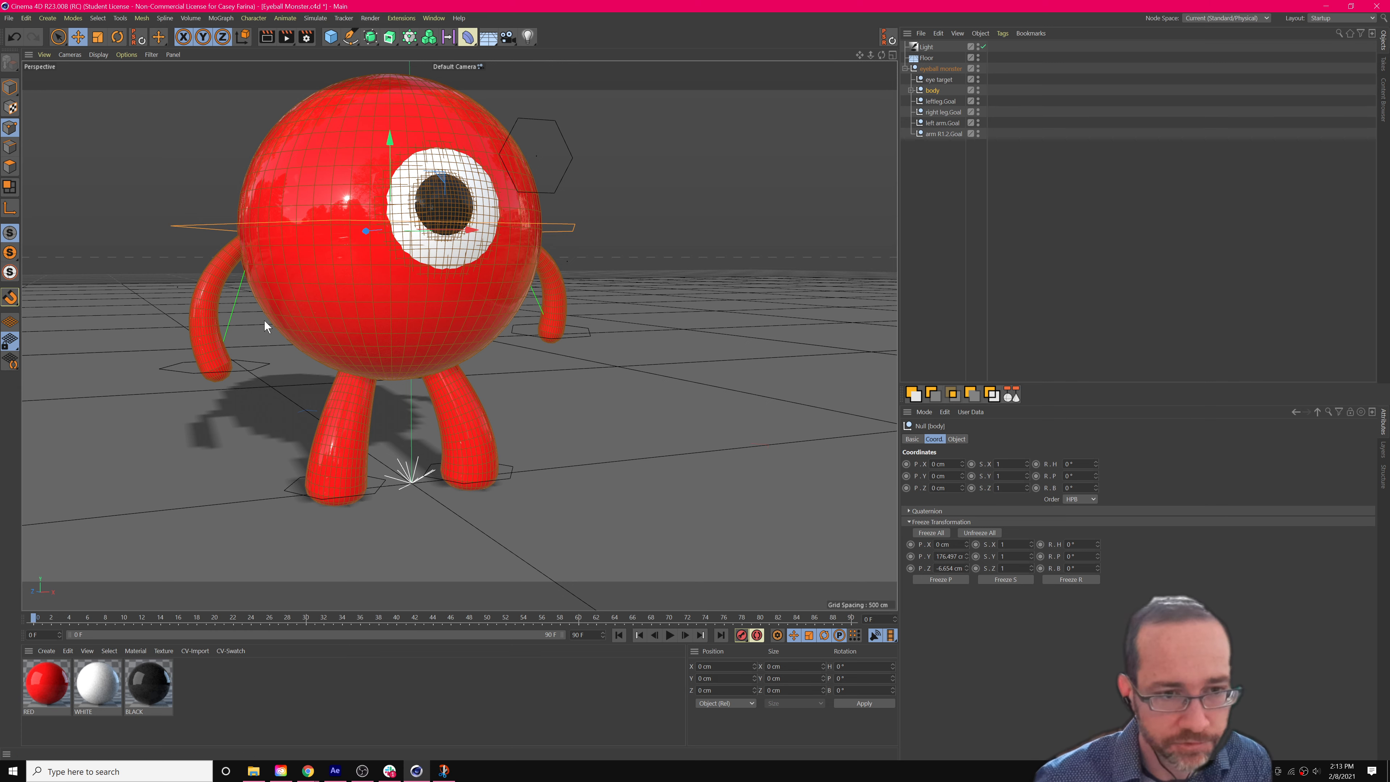
alt+middle_drag(489, 368, 494, 370)
alt+drag(493, 370, 642, 426)
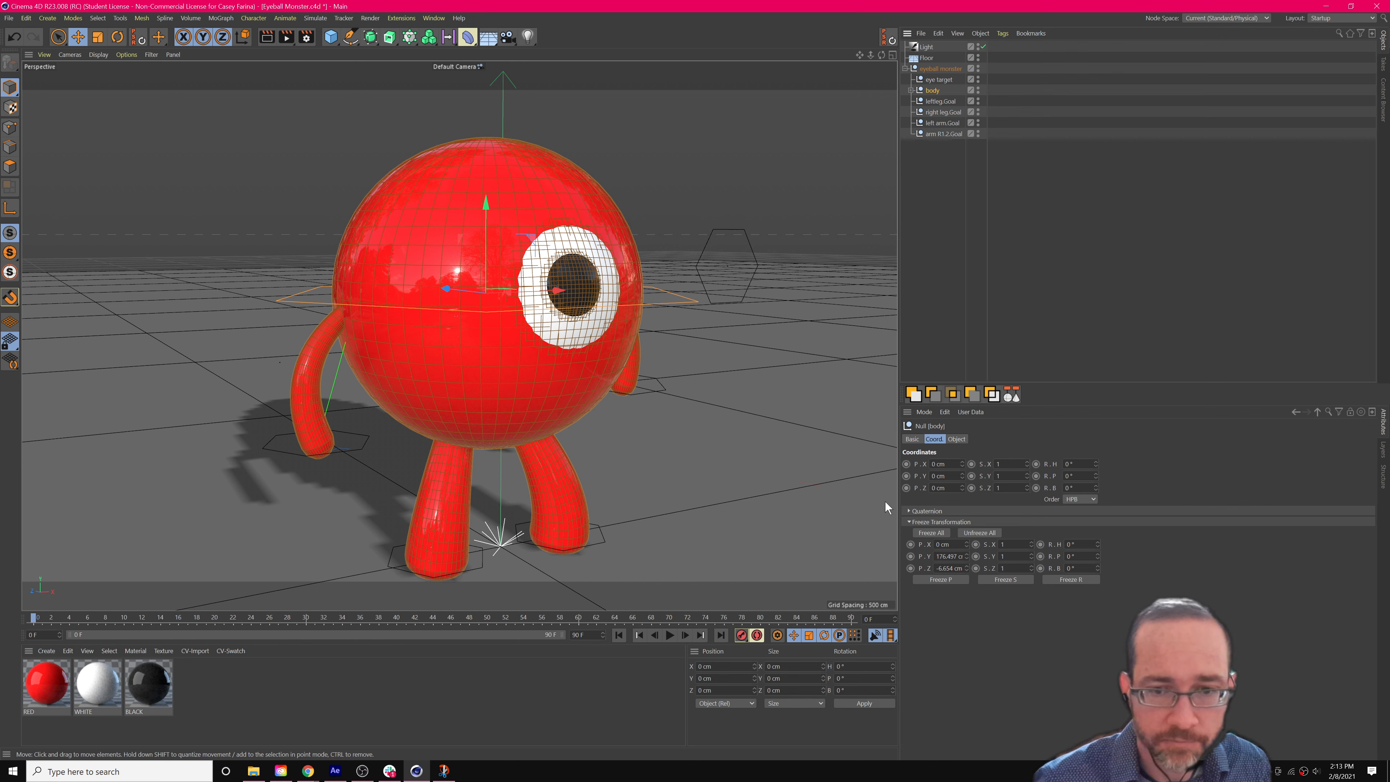
drag(485, 227, 485, 252)
ctrl+click(906, 476)
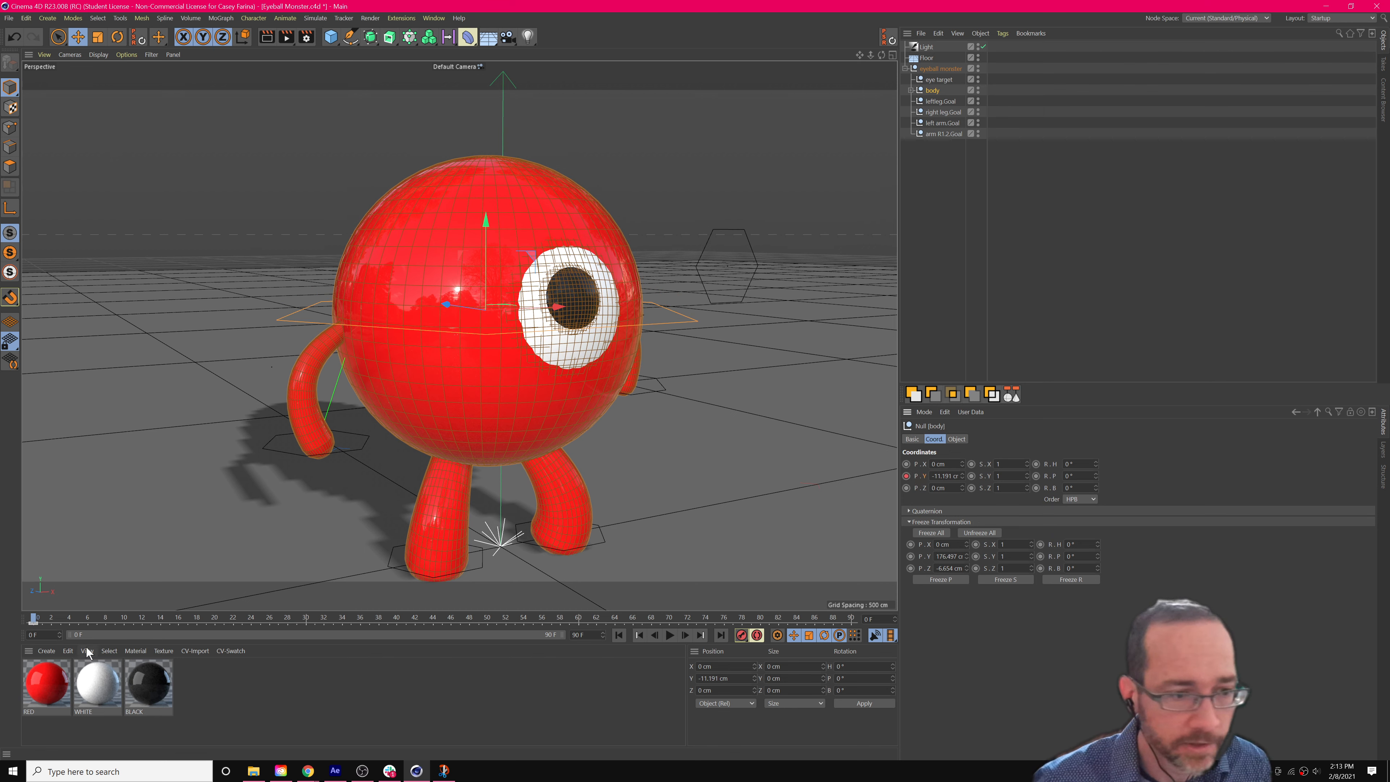
Raise the body null to about -4.2 cm in Y at frame 25 and keyframe its Y position.
drag(112, 613, 261, 615)
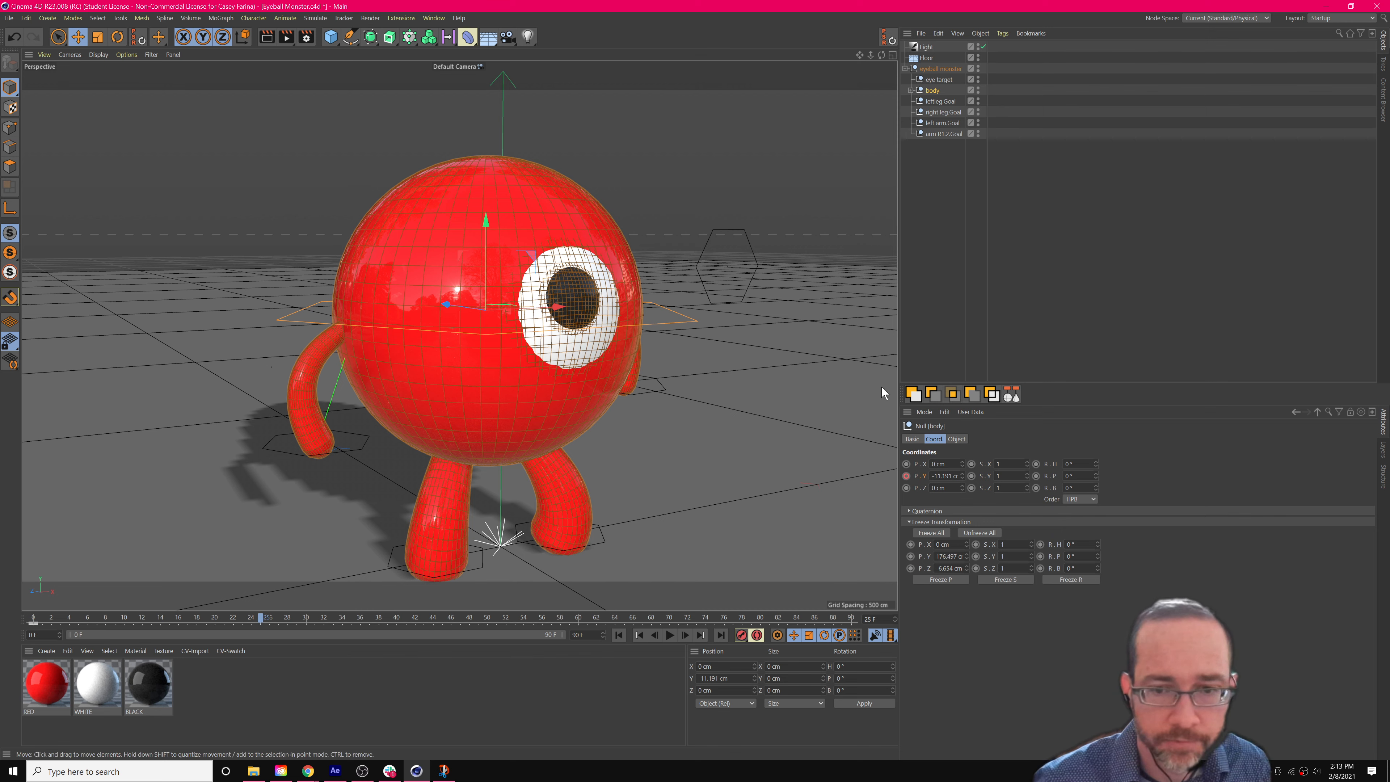
drag(962, 476, 964, 460)
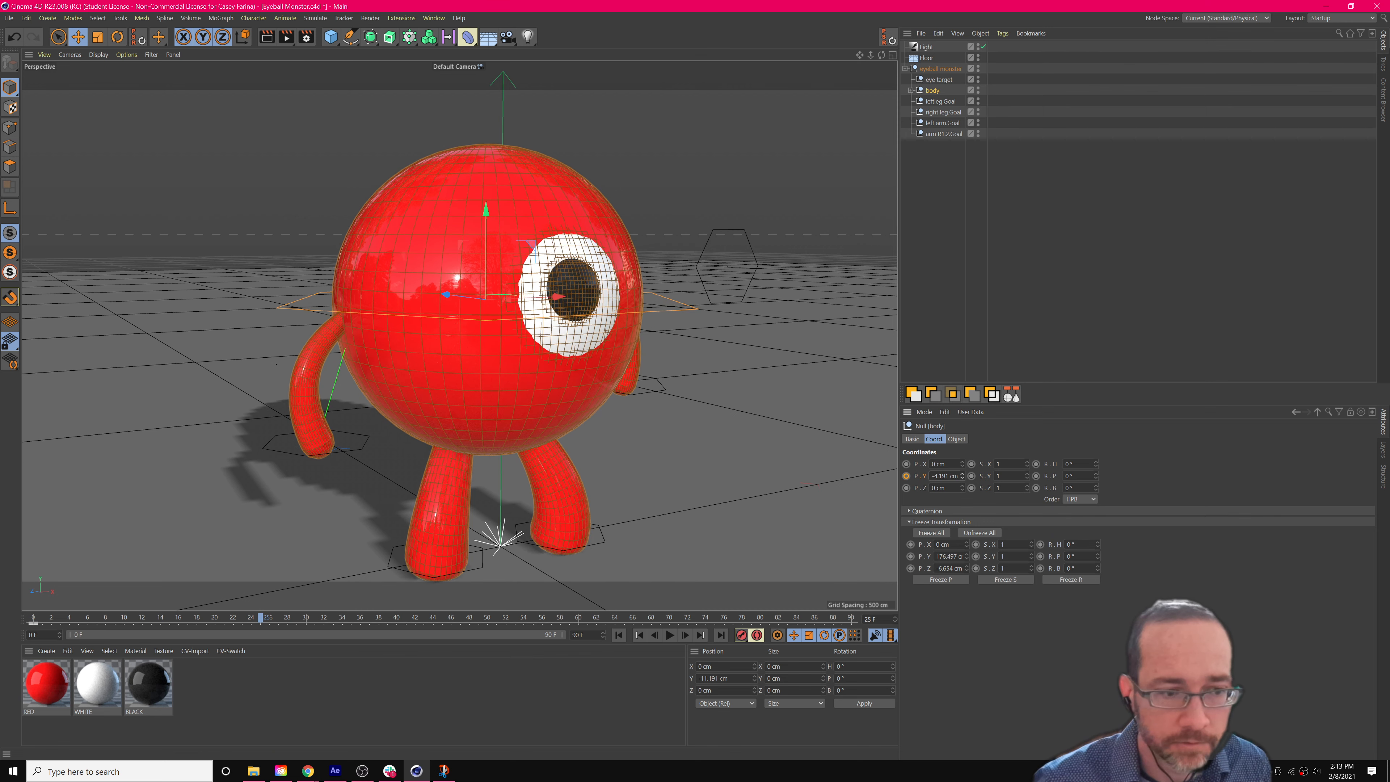
click(905, 477)
Lower the body null to about -10.2 cm in Y at frame 57 and keyframe its Y position.
drag(423, 613, 551, 617)
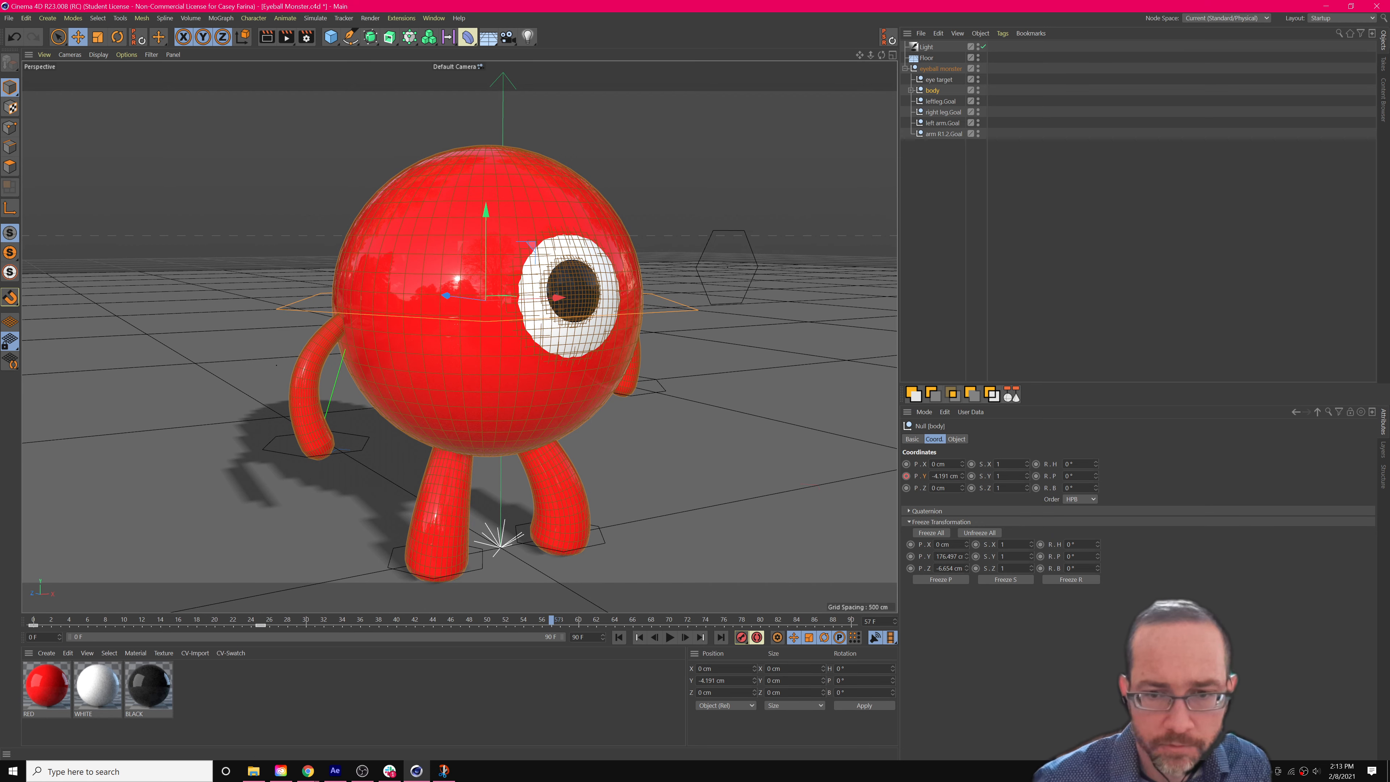
drag(961, 475, 962, 487)
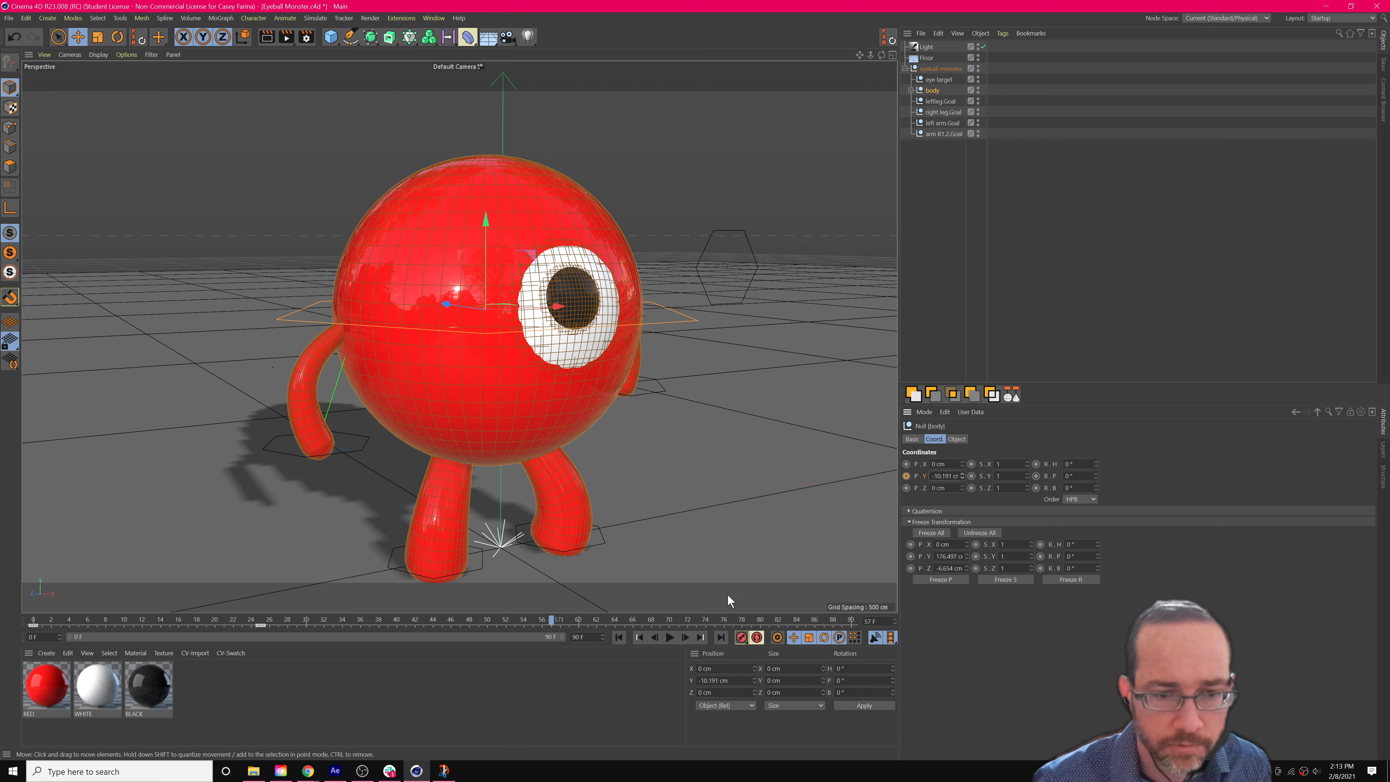
click(905, 476)
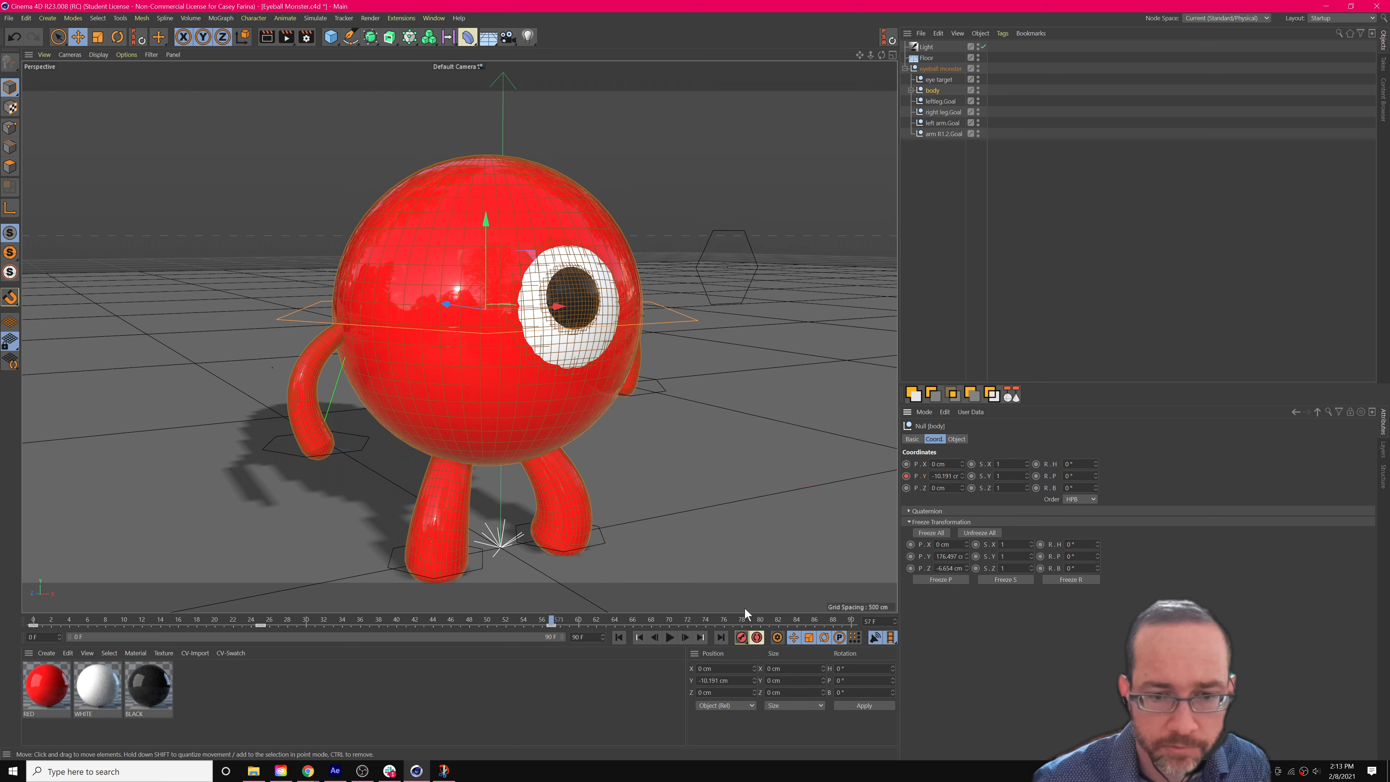
Raise the body null to about -5.2 cm in Y at frame 78 and keyframe its Y position.
click(743, 621)
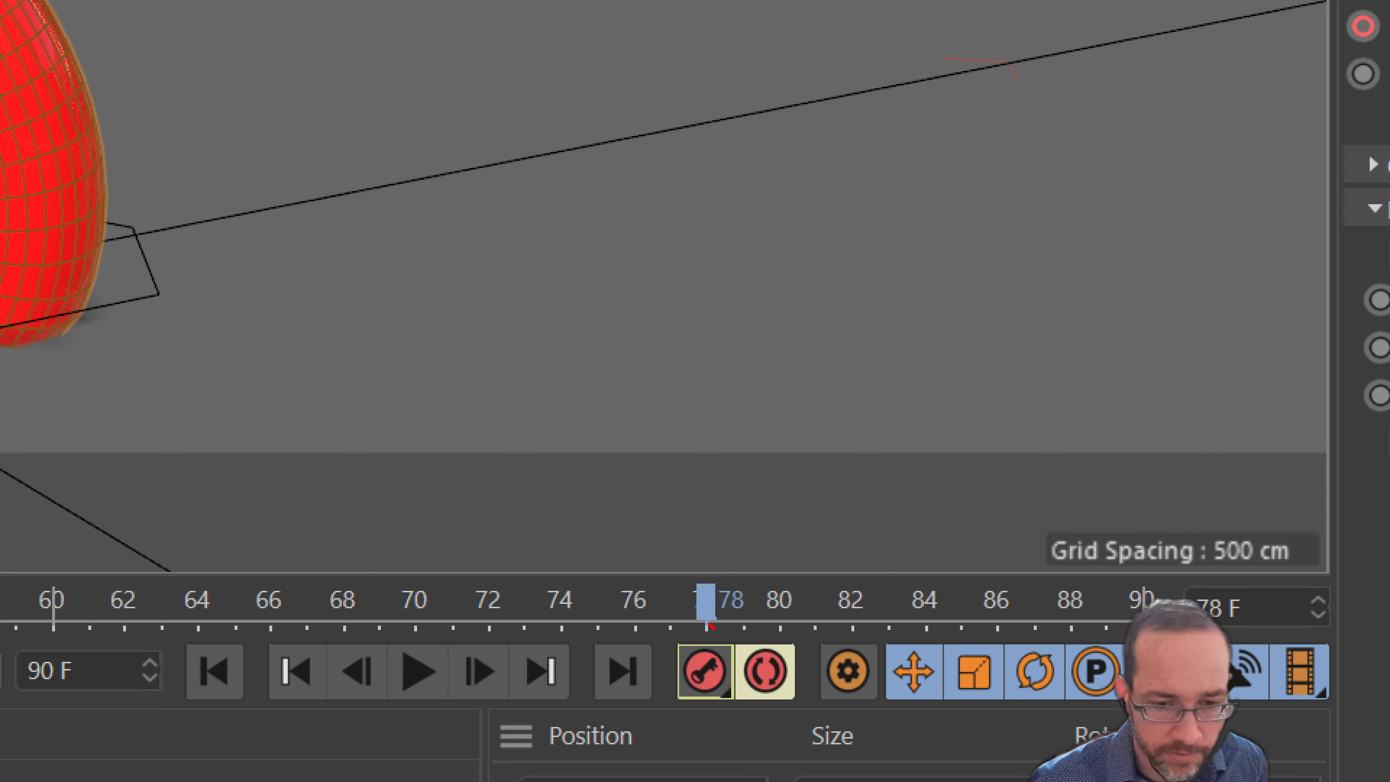
drag(710, 625, 733, 659)
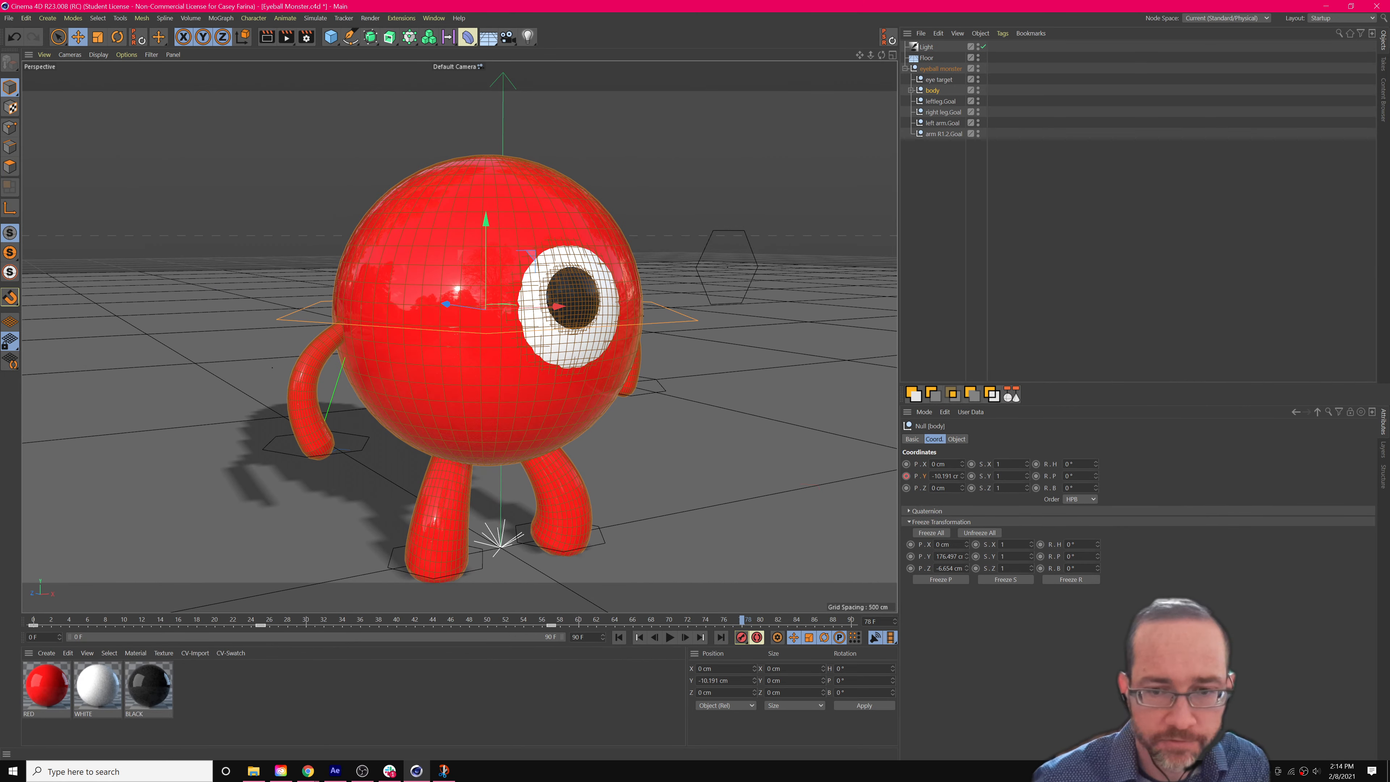
drag(964, 478, 731, 522)
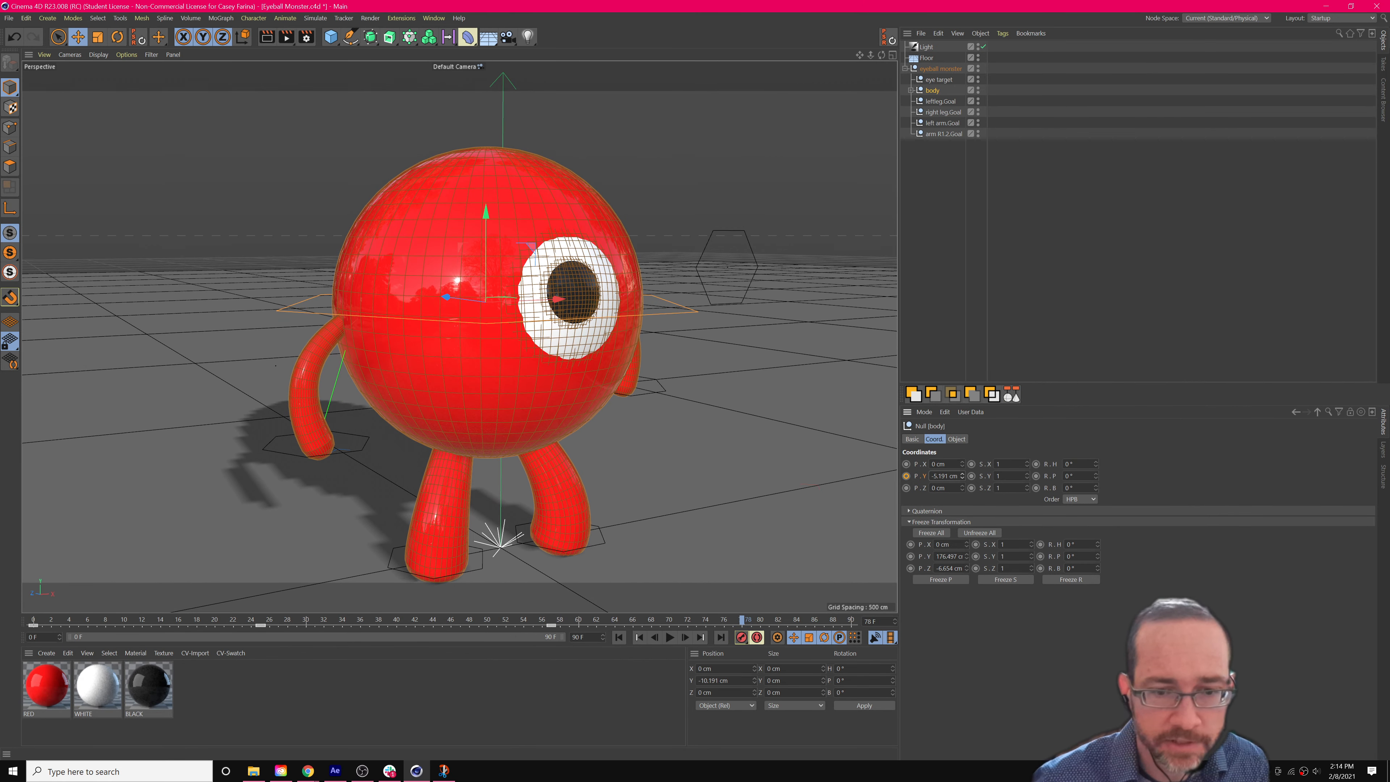
click(906, 475)
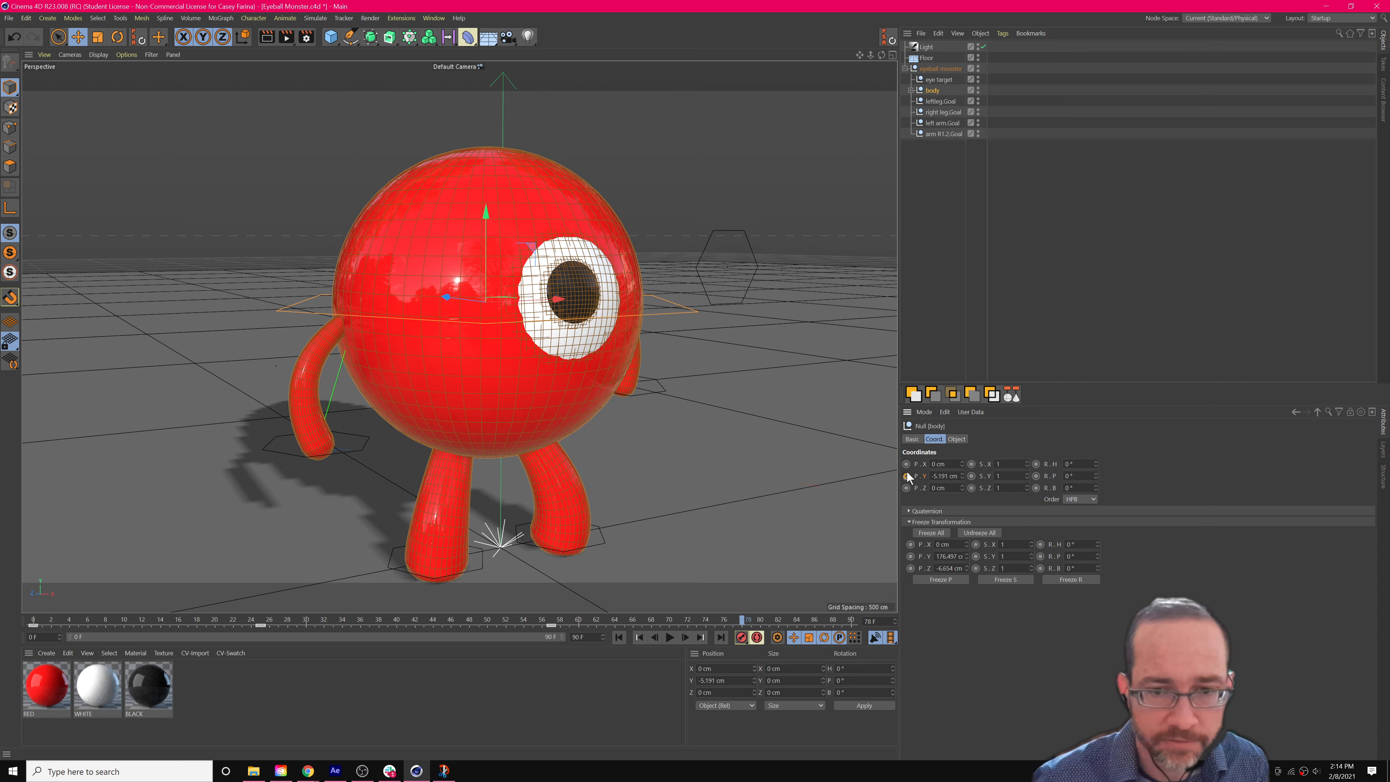
Copy the body null's frame 0 key to frame 90 and play back the looping motion.
drag(799, 615, 798, 620)
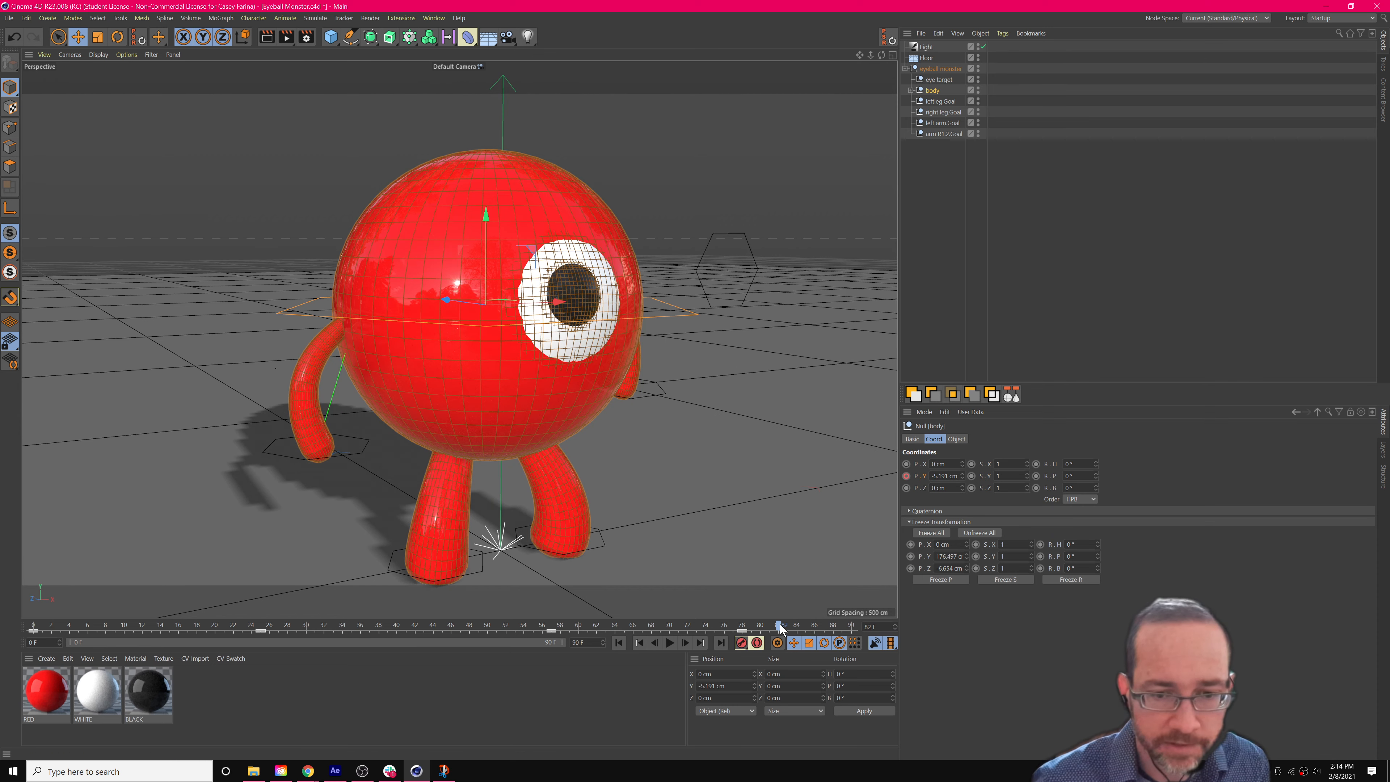
click(33, 621)
mouse_move(33, 622)
mouse_down()
mouse_move(572, 621)
mouse_move(208, 597)
mouse_move(37, 631)
mouse_up()
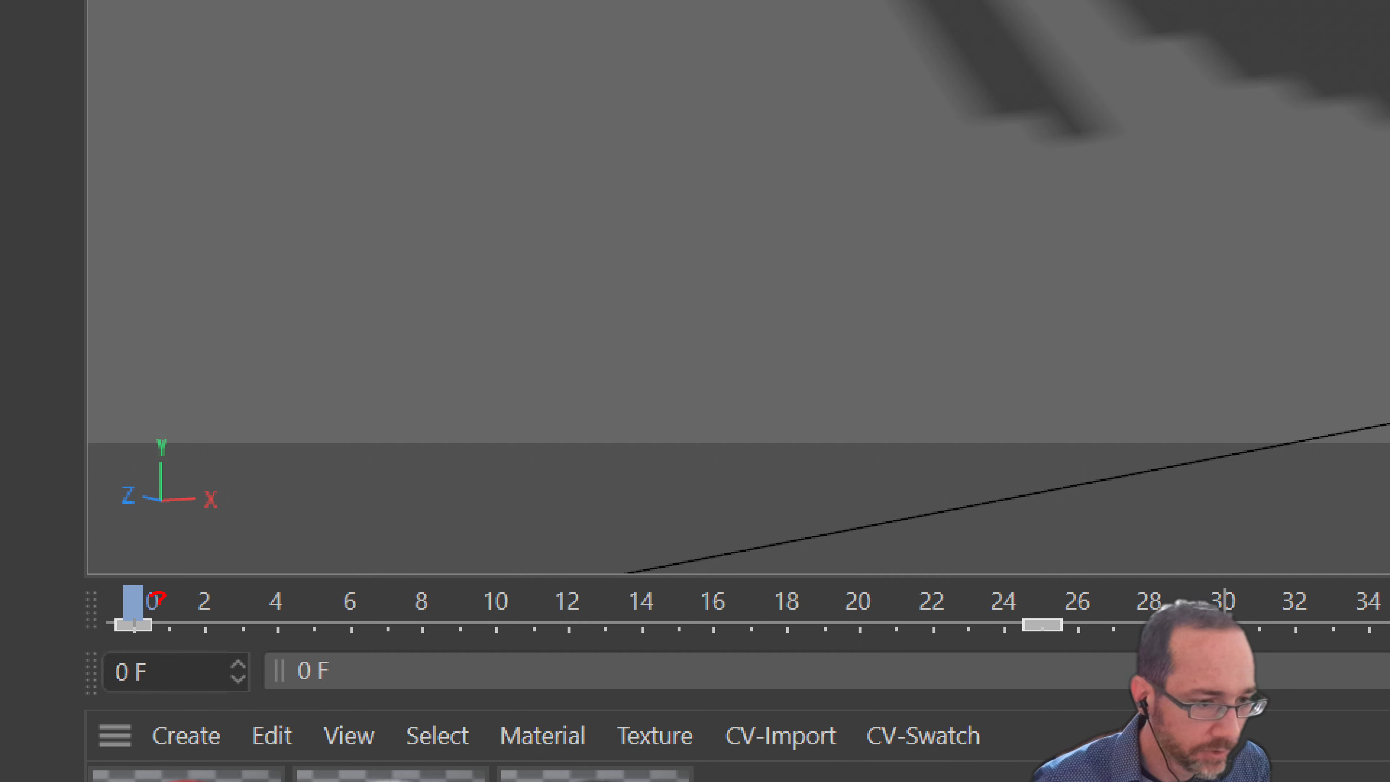
drag(151, 596, 189, 604)
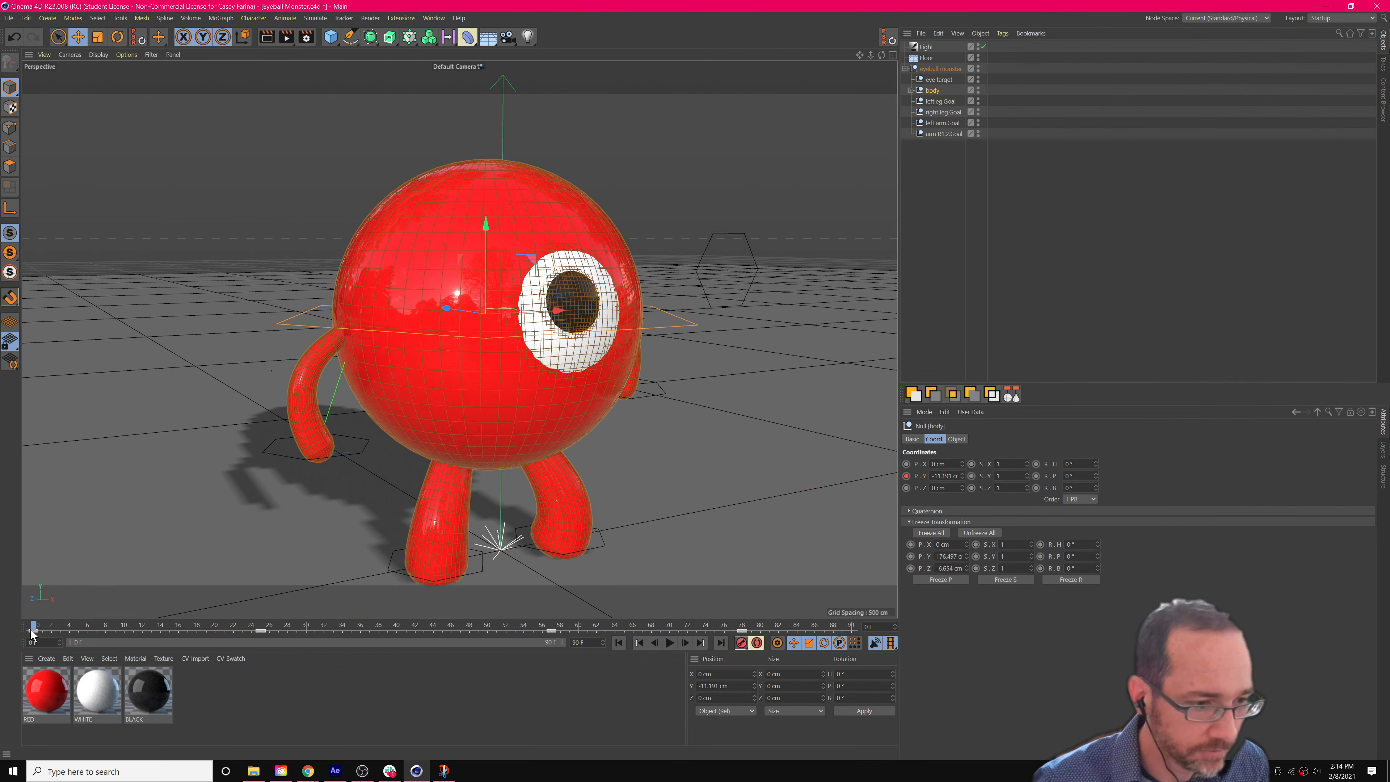
click(31, 632)
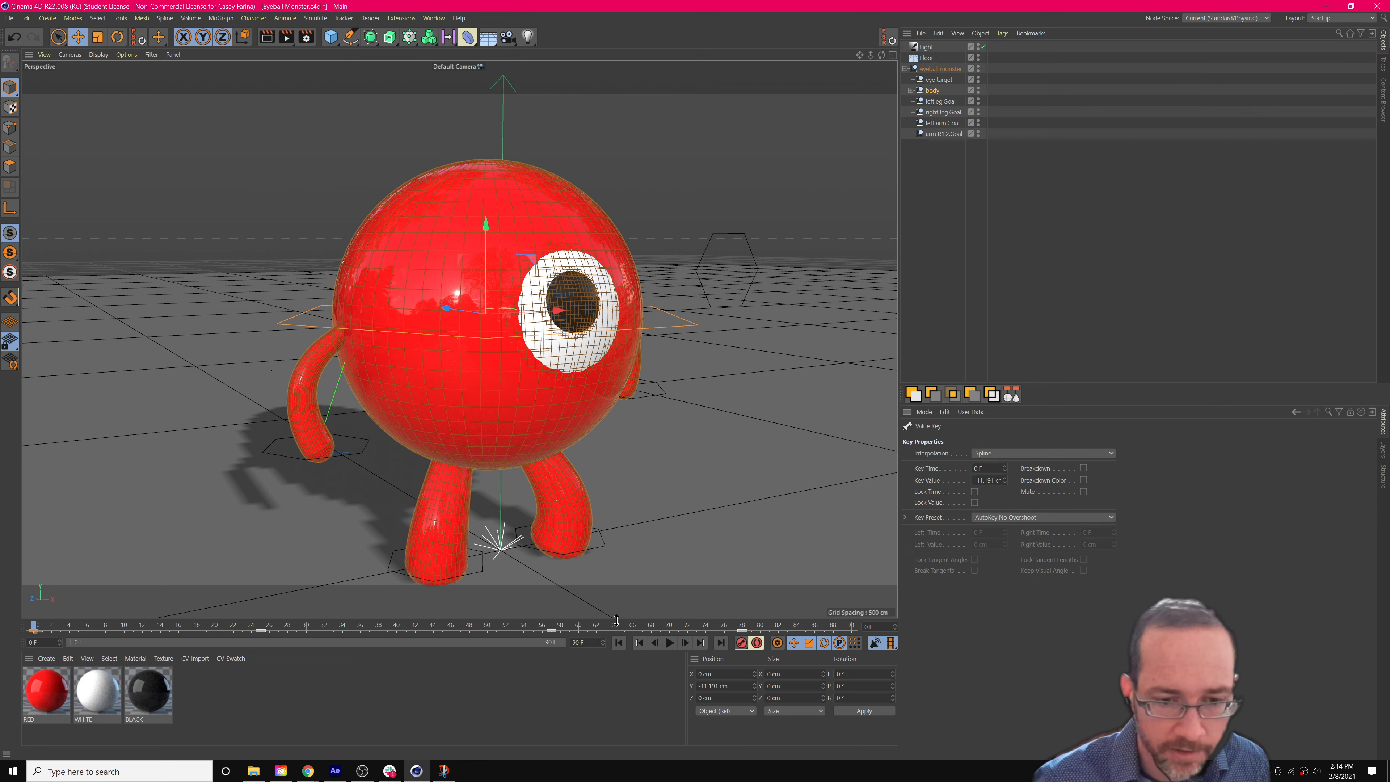
drag(736, 626, 938, 601)
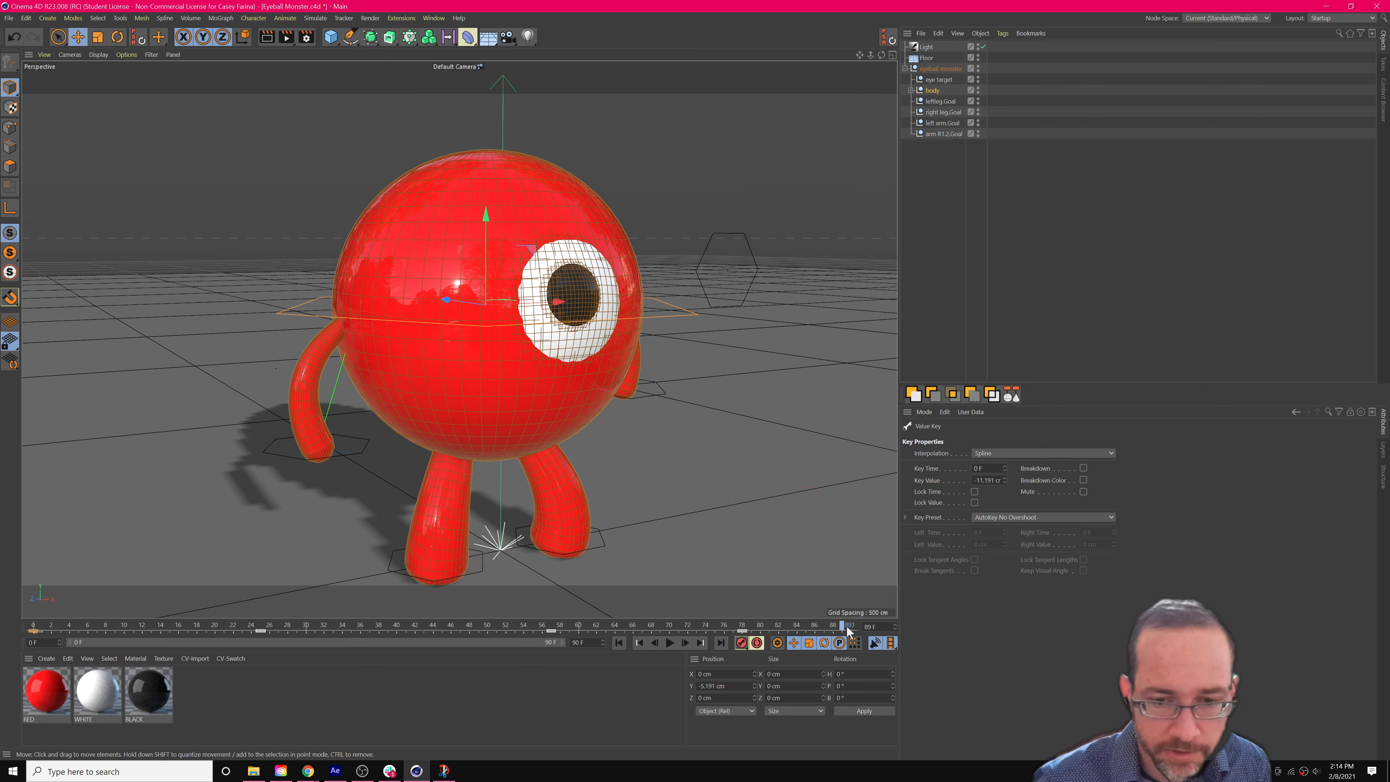
click(32, 627)
drag(33, 631, 125, 629)
drag(549, 641, 853, 636)
key(F8)
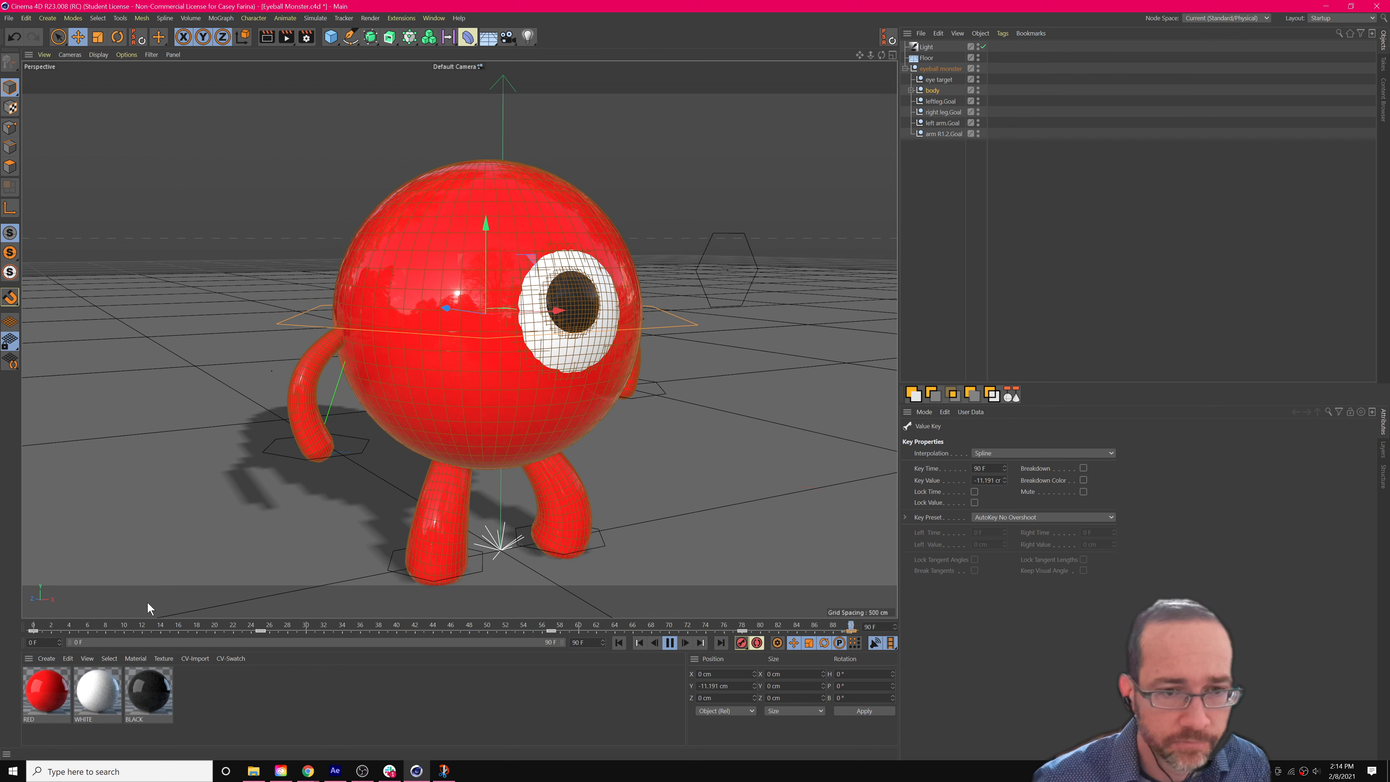
key(space)
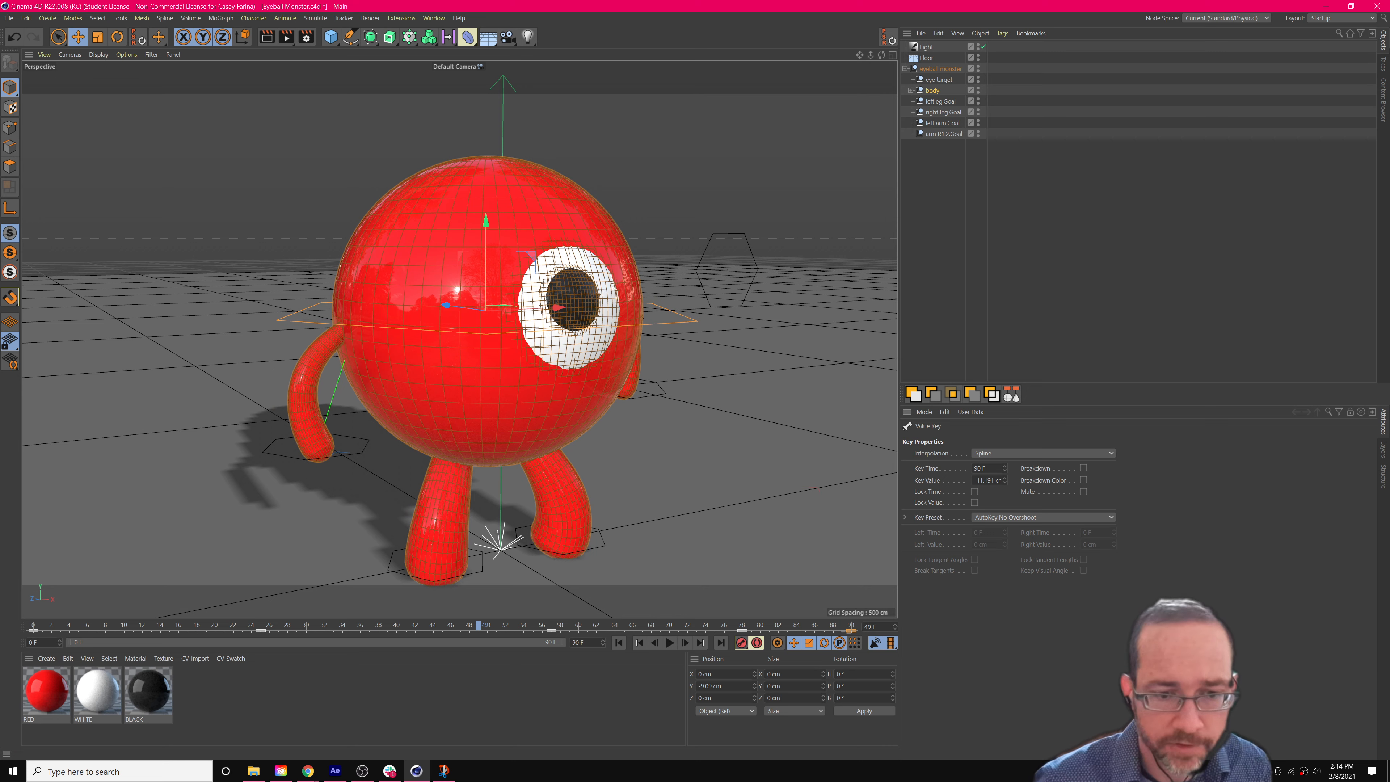
In the Animate layout's Dope Sheet, select all body keys and scale them to span frames 0 to 60.
click(1352, 19)
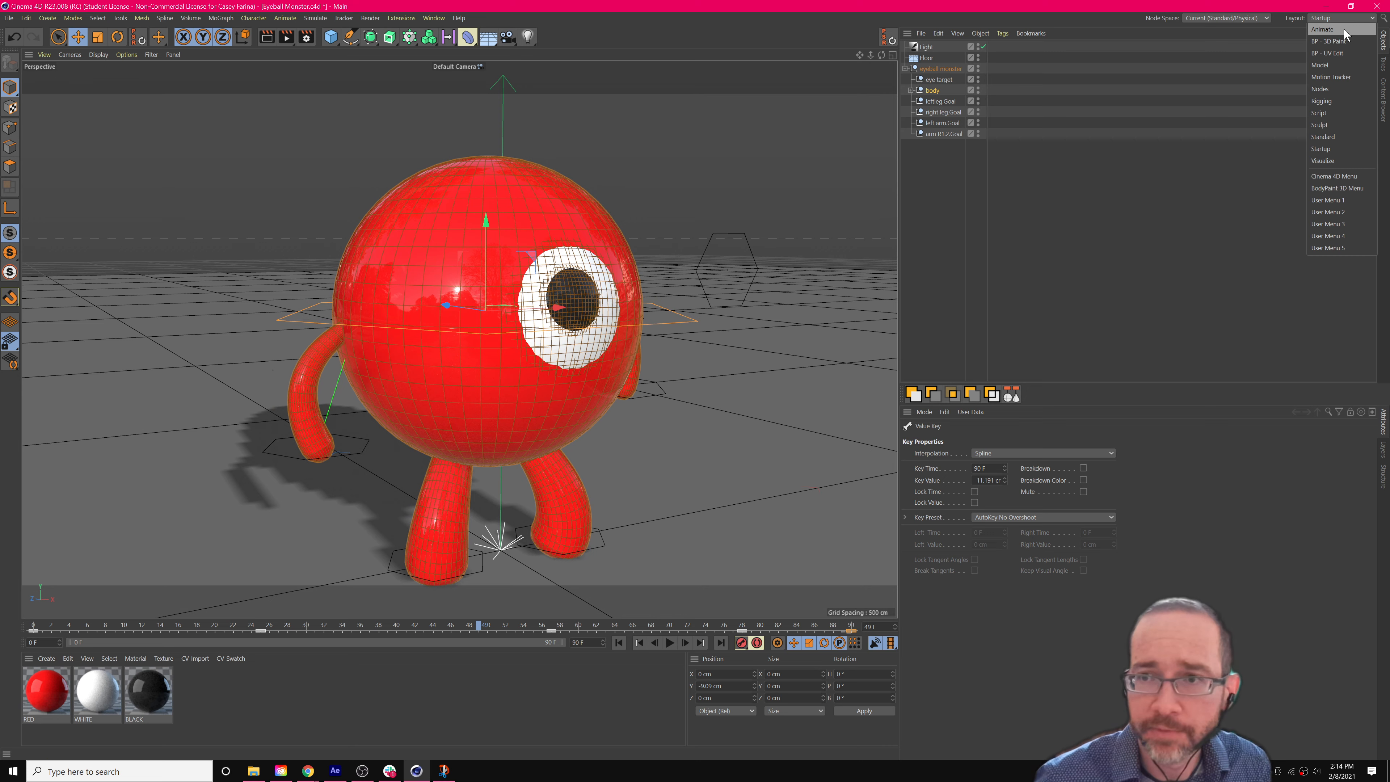
click(1344, 32)
drag(1341, 560, 1186, 523)
drag(1376, 570, 79, 523)
drag(1350, 520, 936, 549)
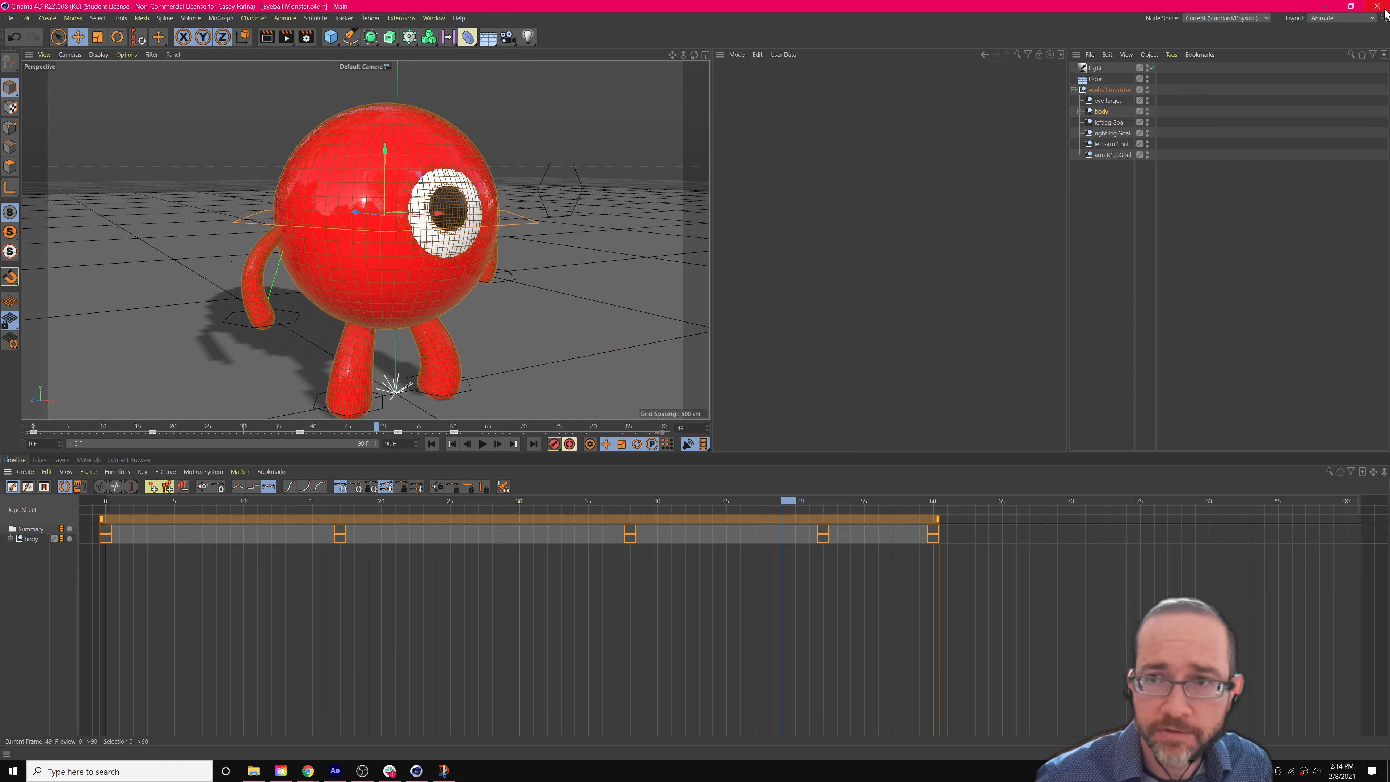
Return to the Standard layout and set the project's frame rate to 24 FPS and project time to frame 48.
click(1329, 18)
click(1326, 136)
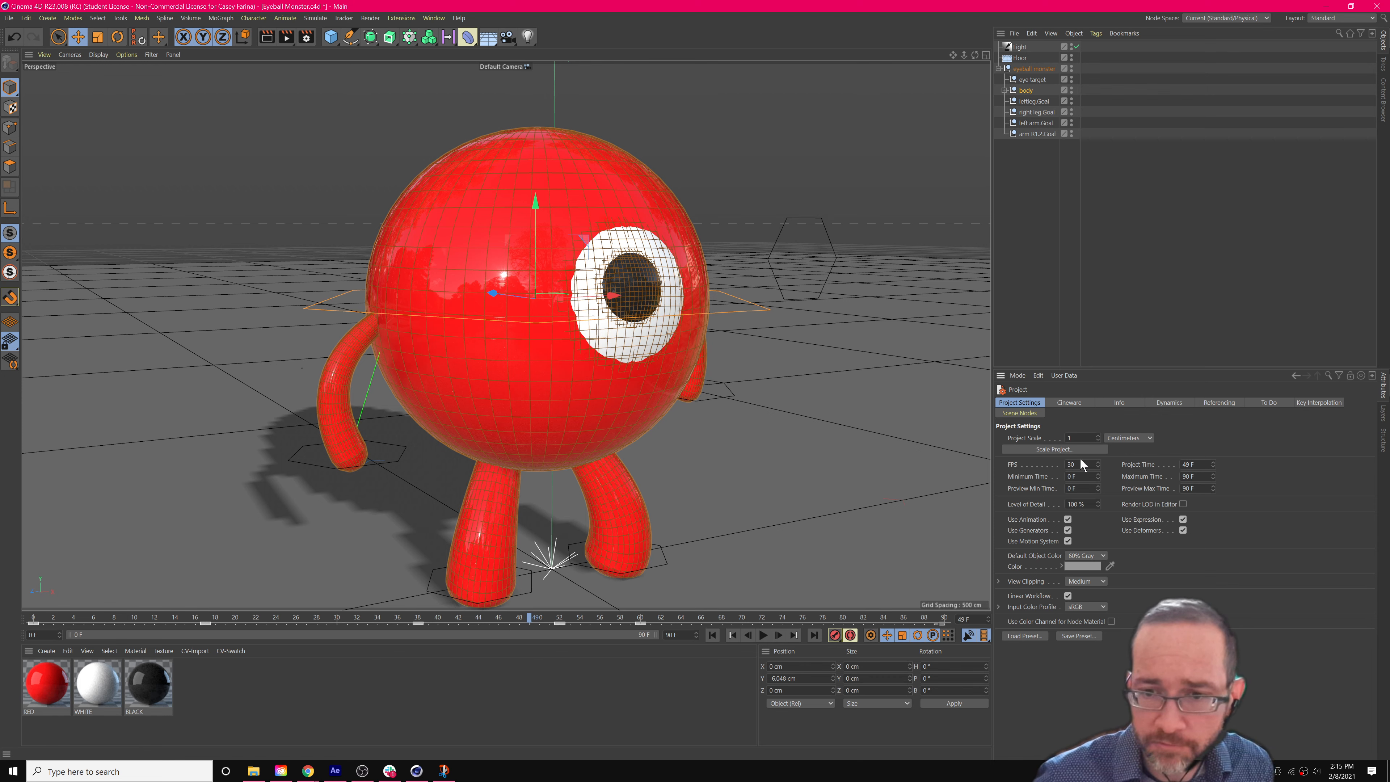
drag(1073, 464, 986, 458)
text(24)
key(Return)
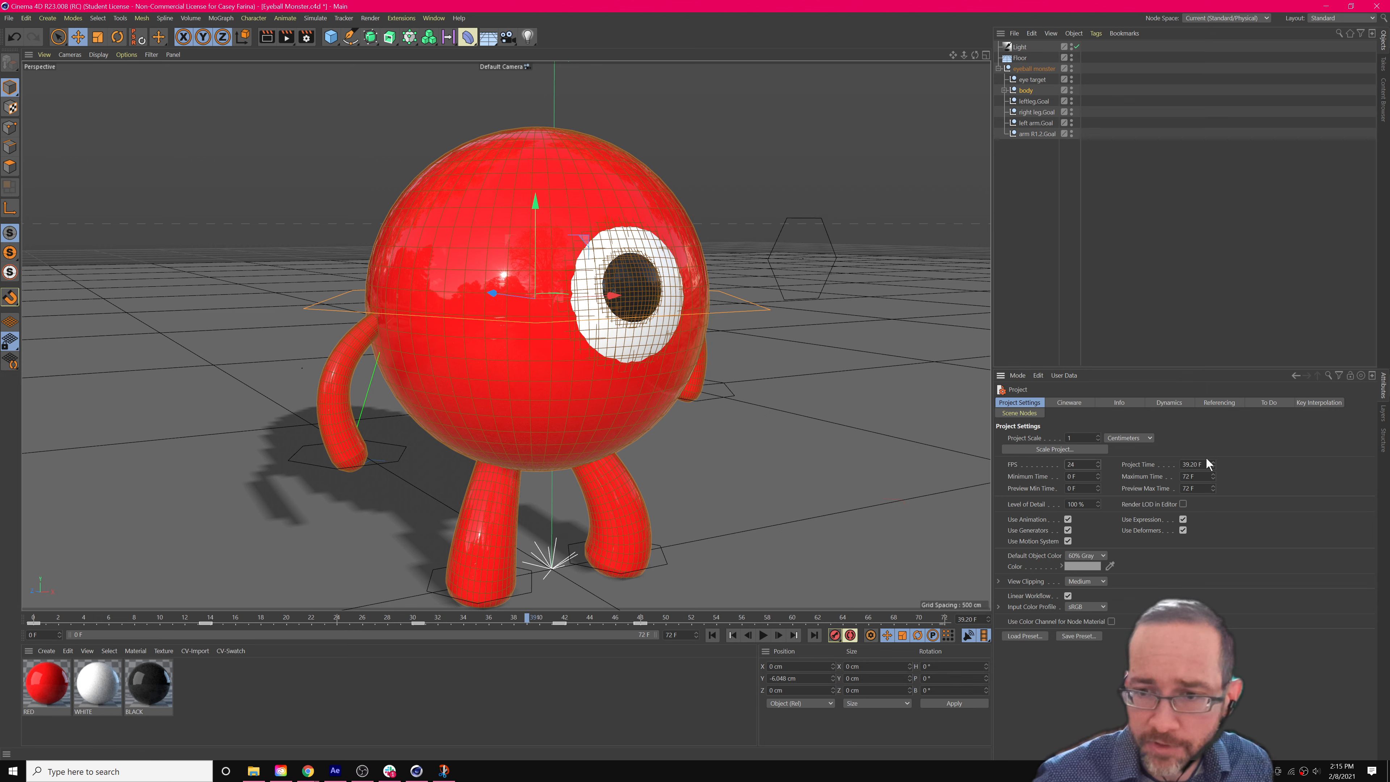
text(4)
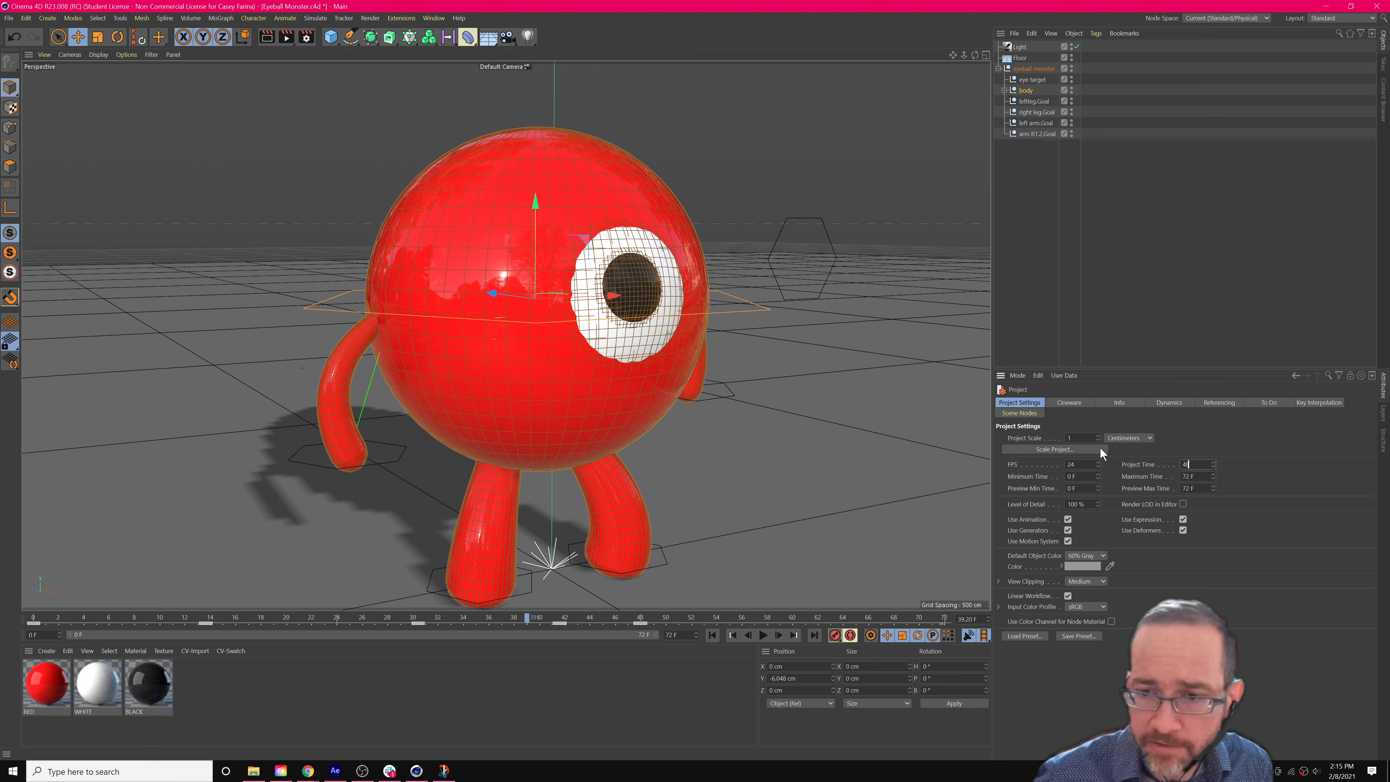
text(8)
key(Return)
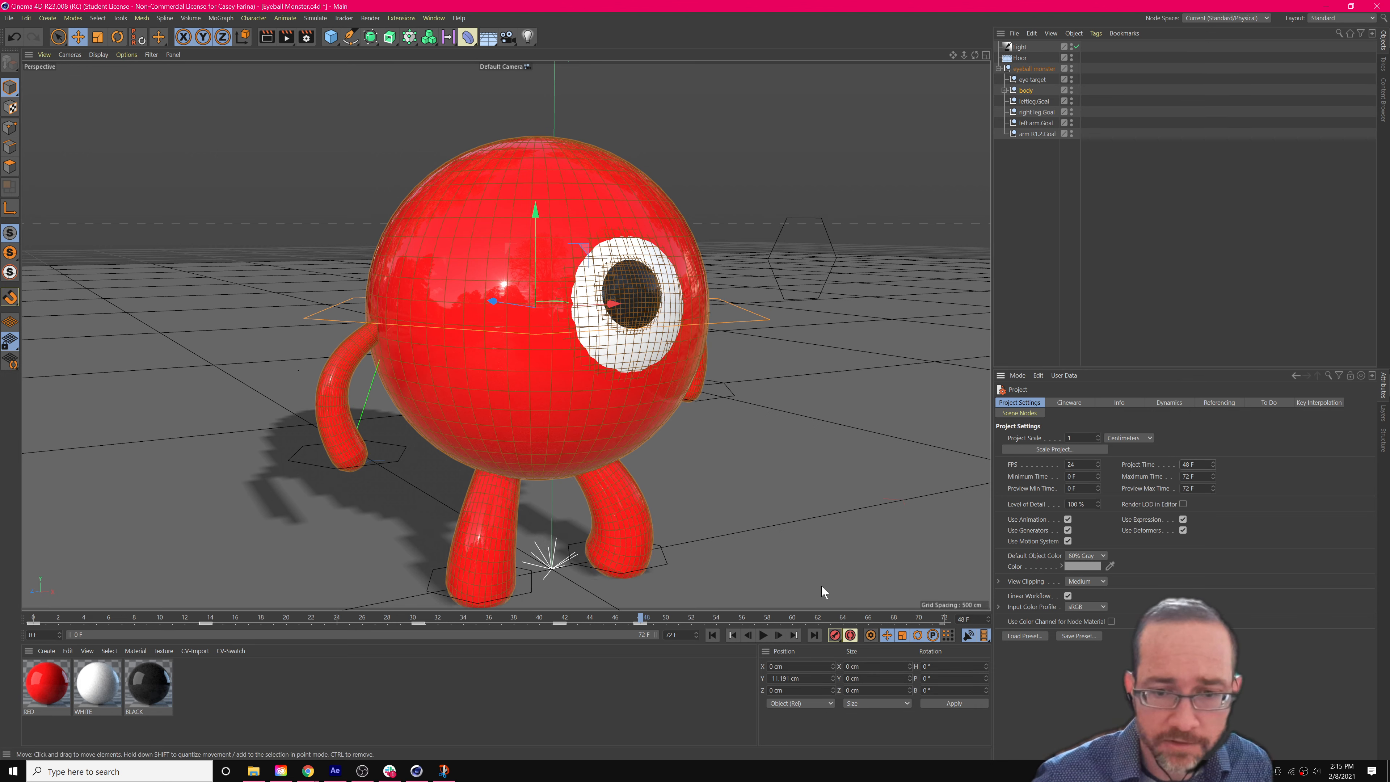
In the Animate layout's Dope Sheet, rescale the body keys onto whole frames, keeping the last key at frame 48.
click(1337, 18)
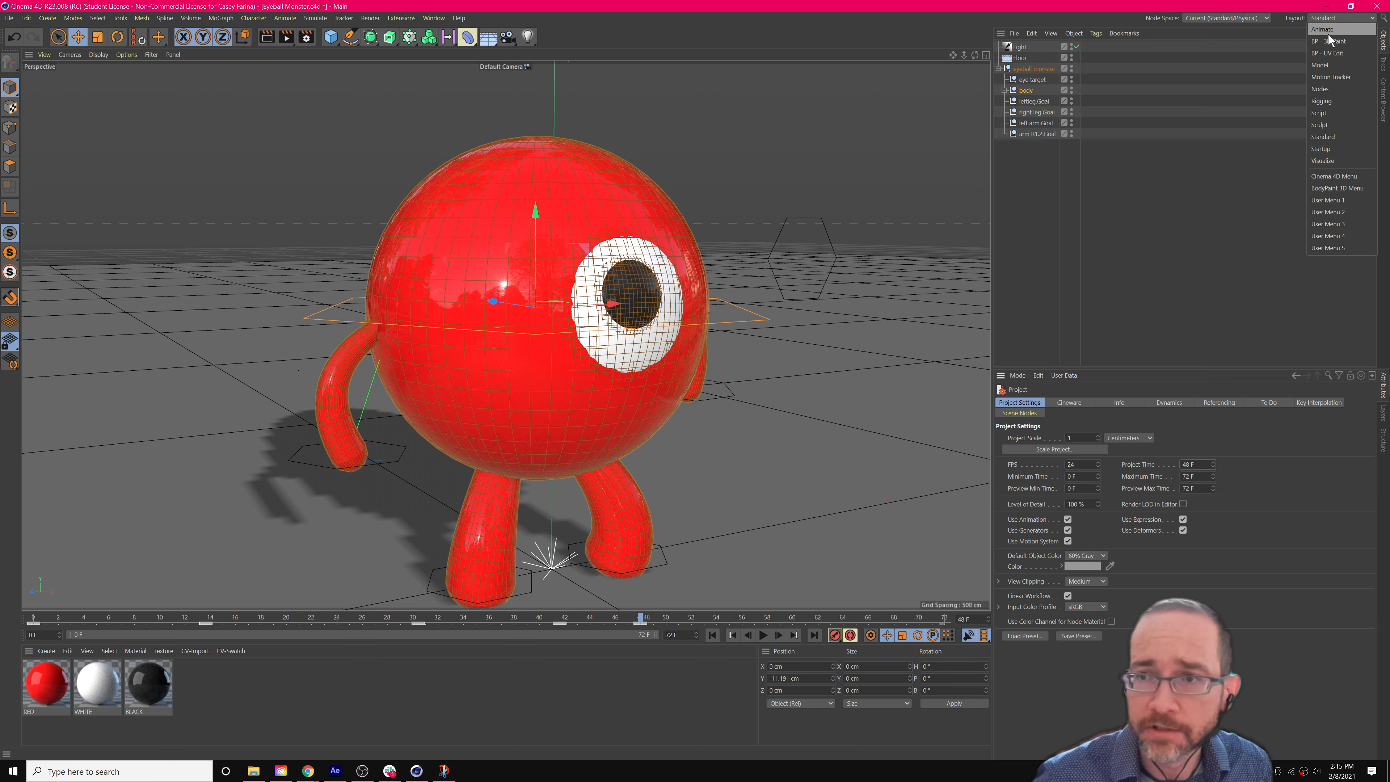
click(1335, 29)
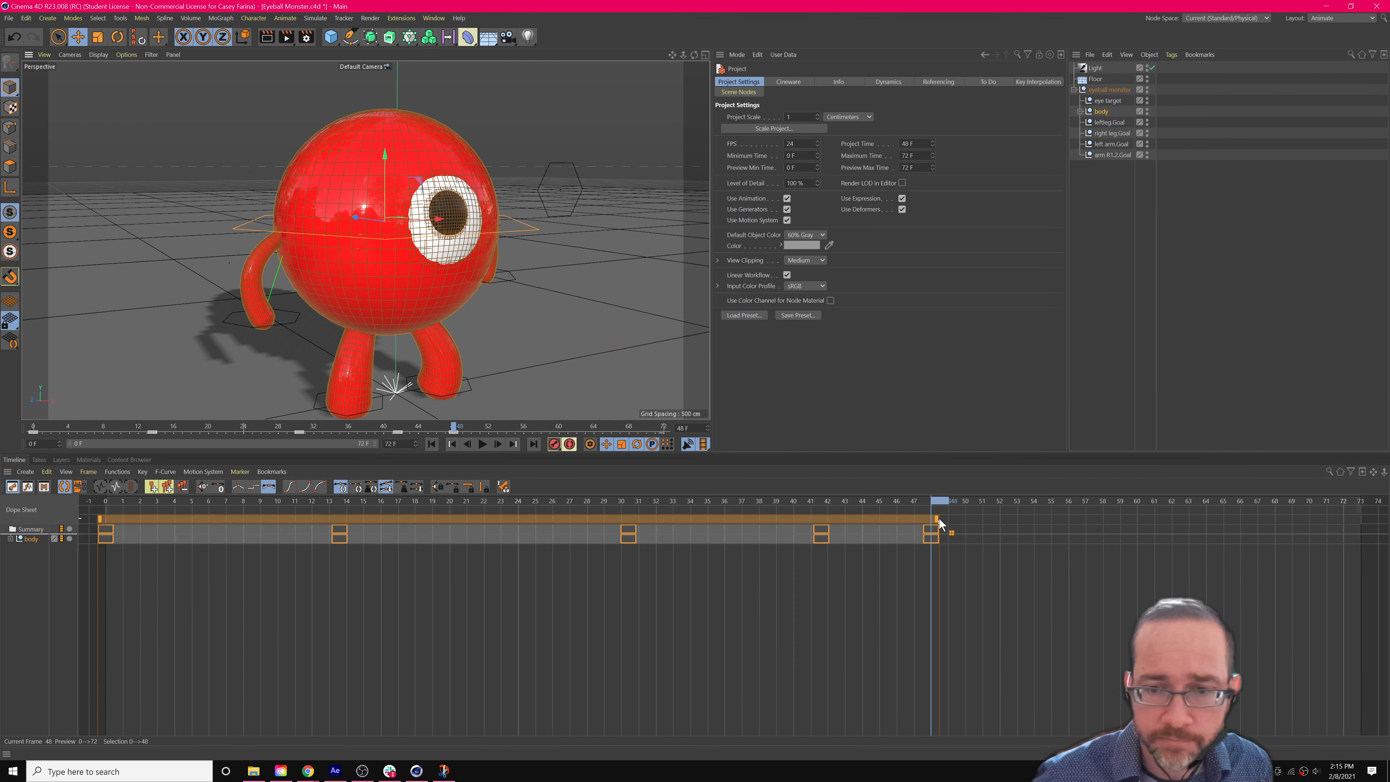
drag(969, 528, 928, 535)
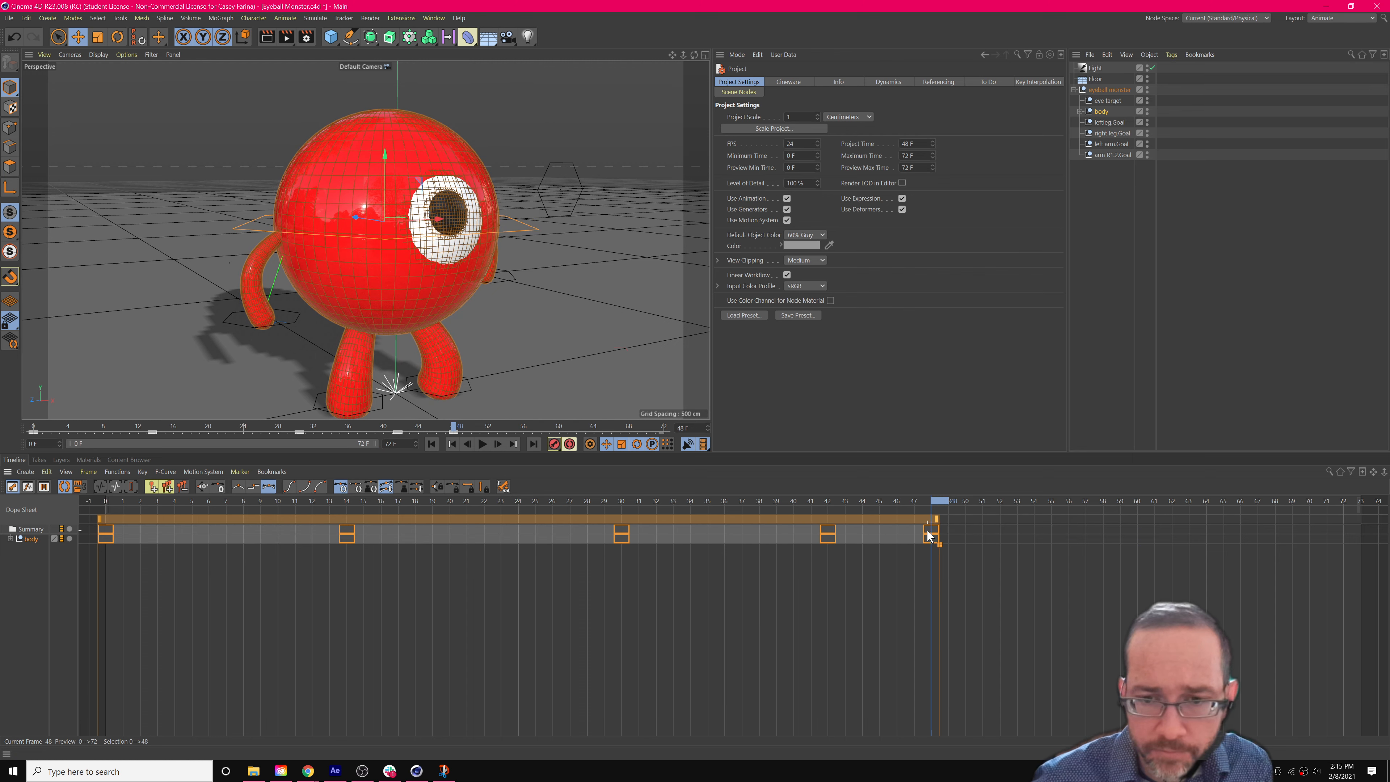
In the Standard layout, set the project's maximum time to 48 frames and play the animation.
click(1333, 20)
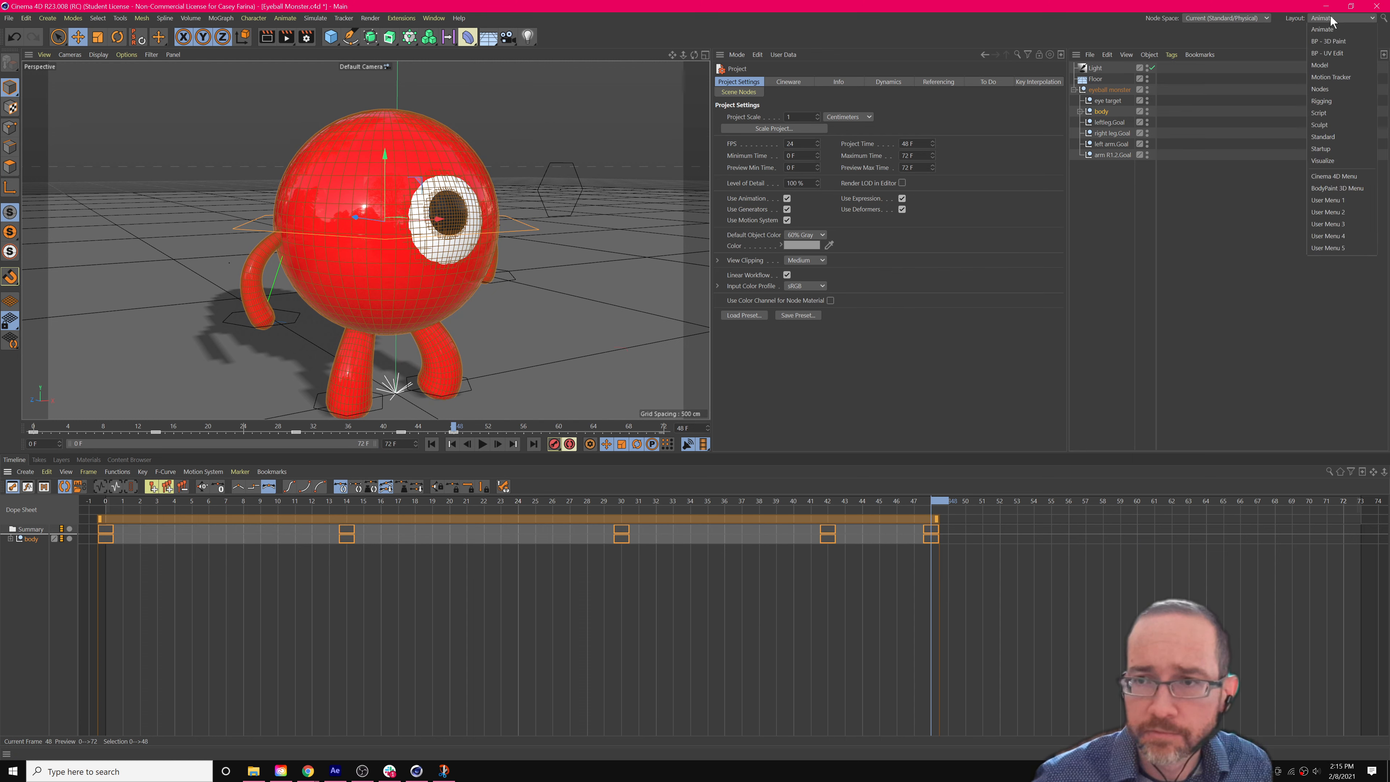
click(1334, 148)
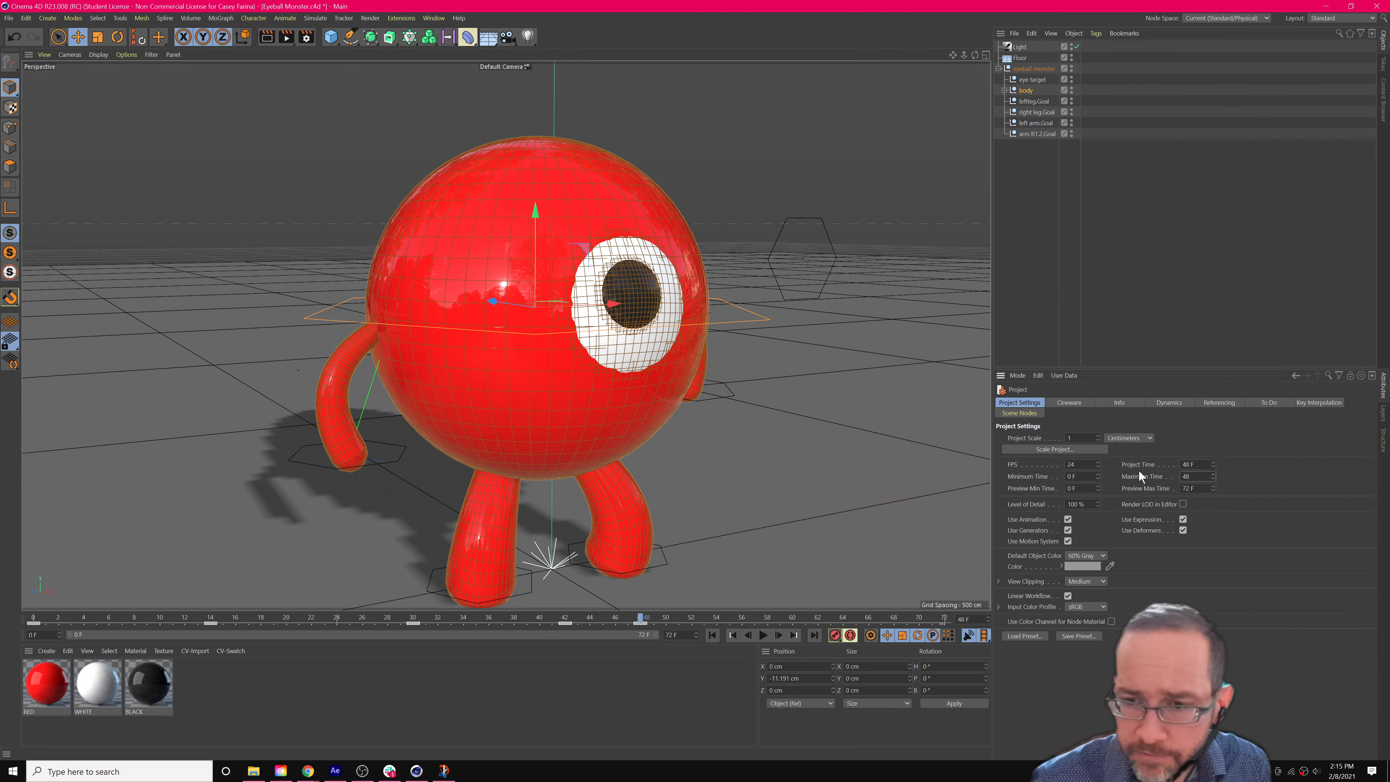
key(Return)
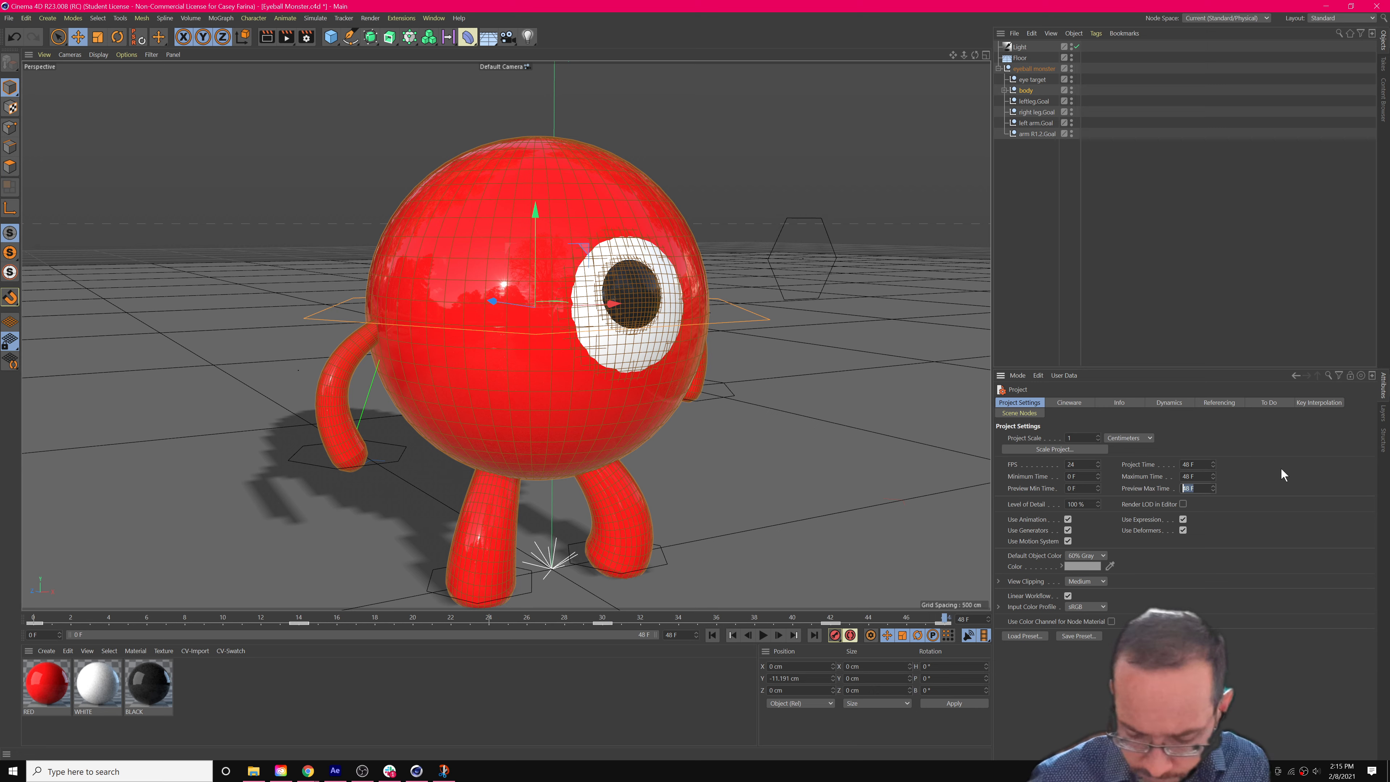
drag(609, 617, 432, 580)
click(763, 636)
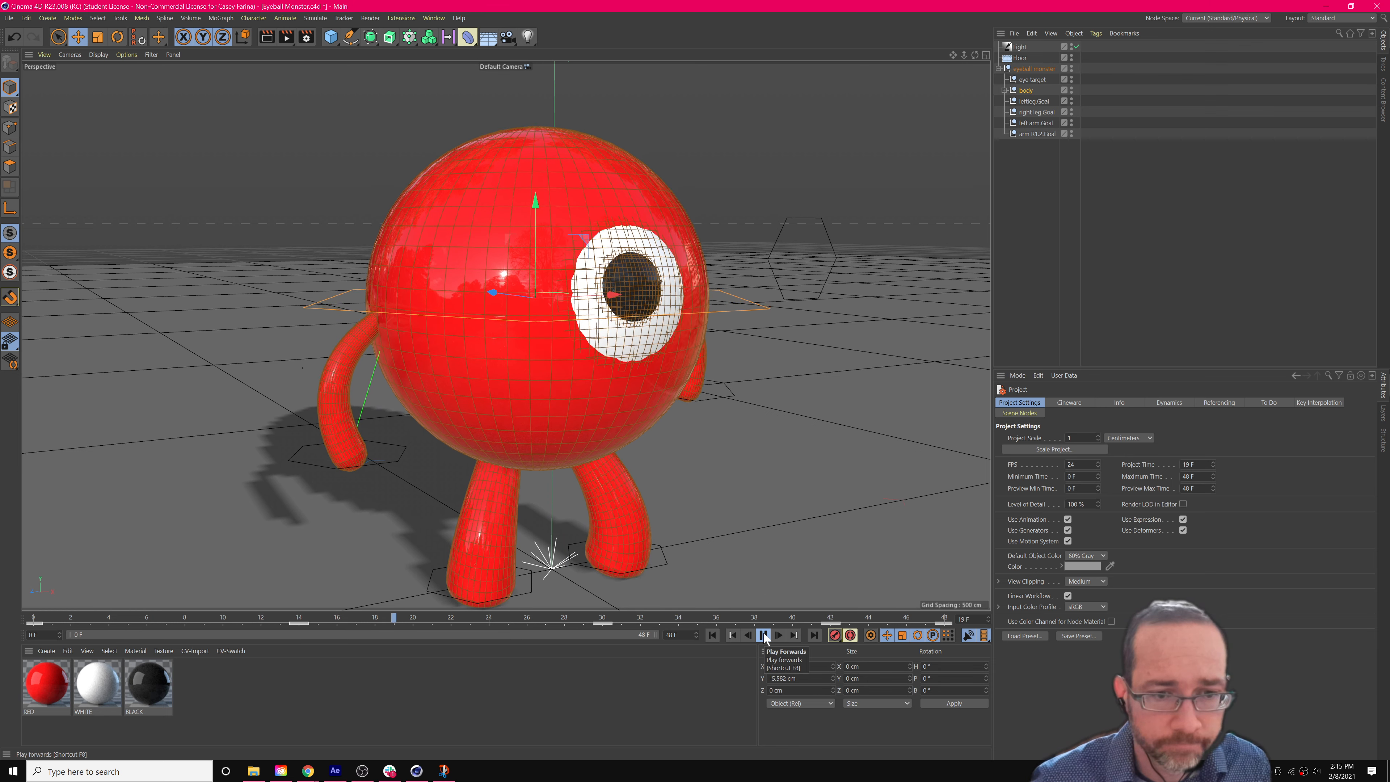
click(763, 635)
Retime the body null's three middle keys to frames 9, 22 and 36.
drag(297, 624, 203, 624)
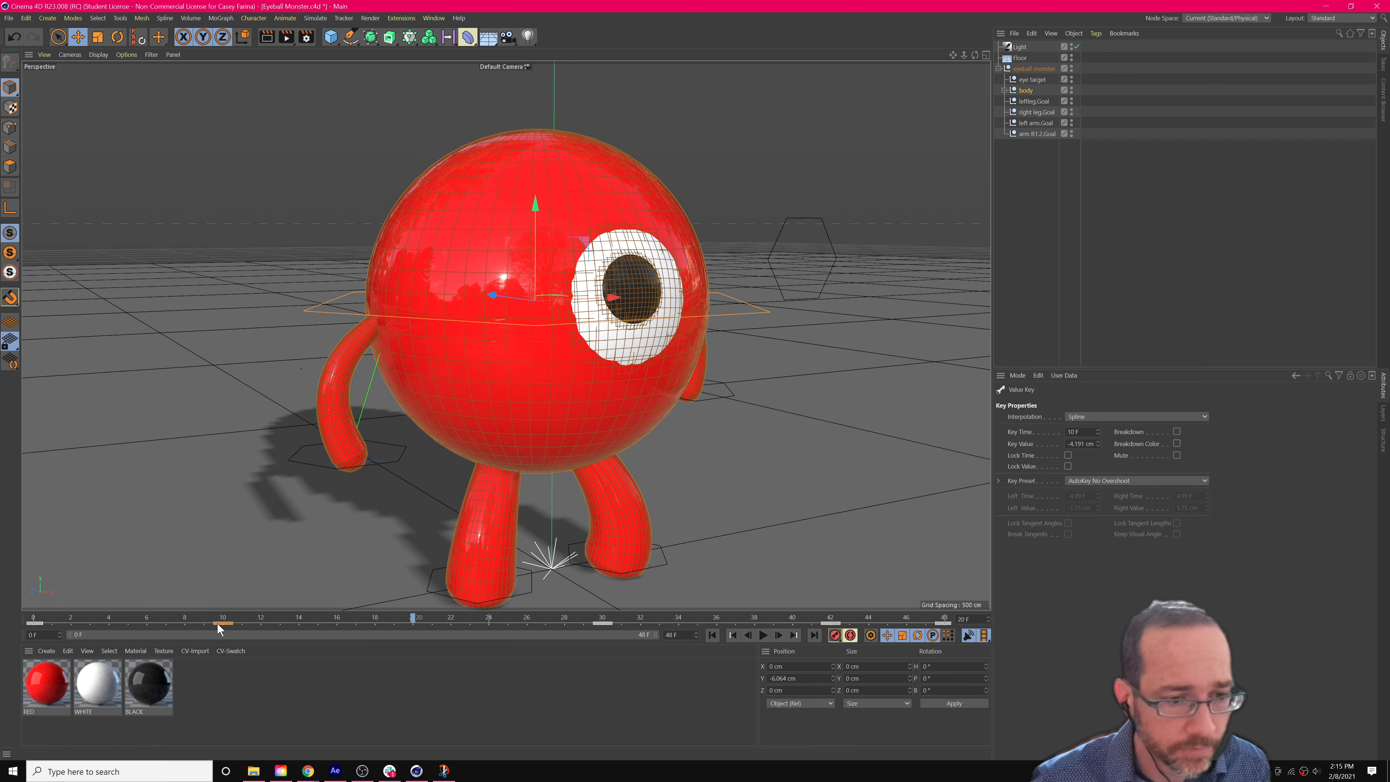
drag(595, 623, 439, 629)
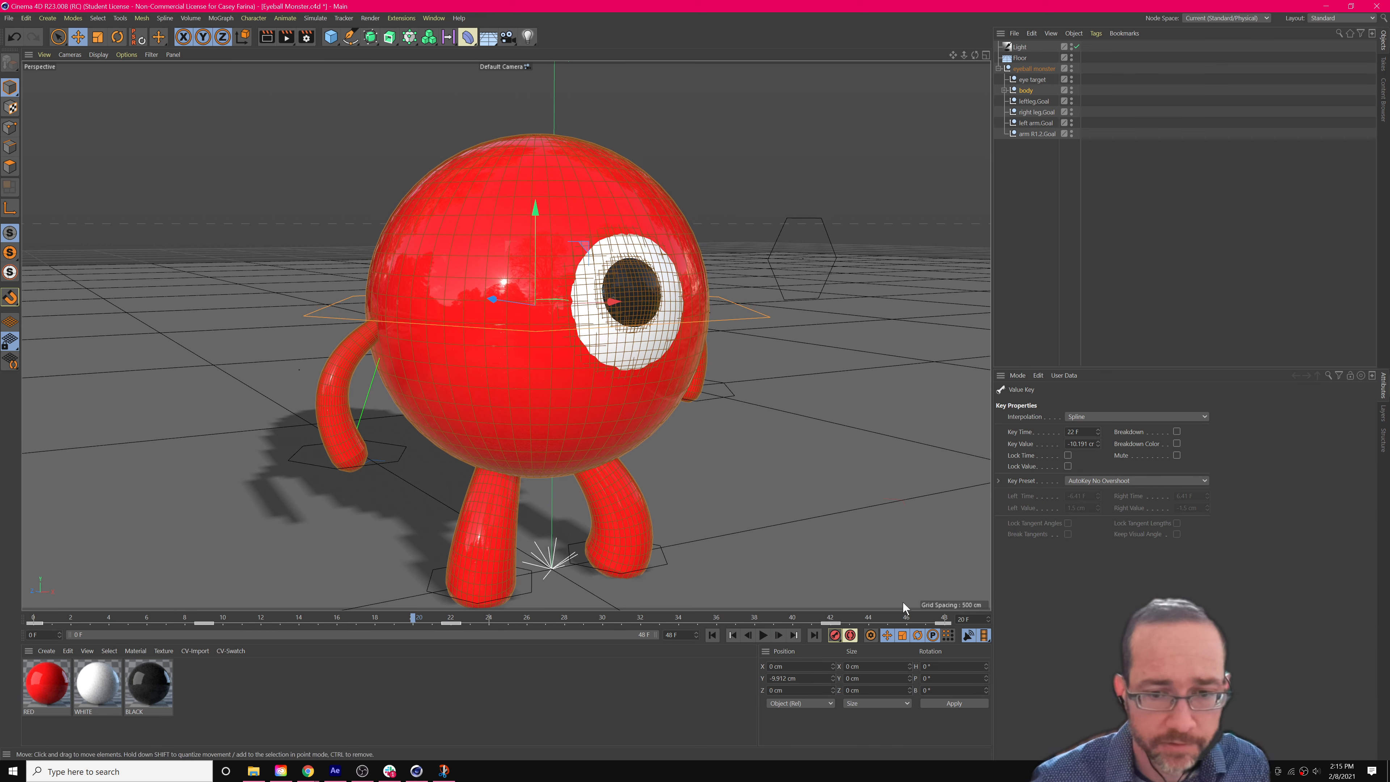
drag(831, 623, 716, 624)
scroll(554, 422, down, 3)
scroll(553, 423, down, 3)
alt+drag(565, 461, 529, 521)
scroll(567, 480, up, 4)
scroll(568, 480, up, 2)
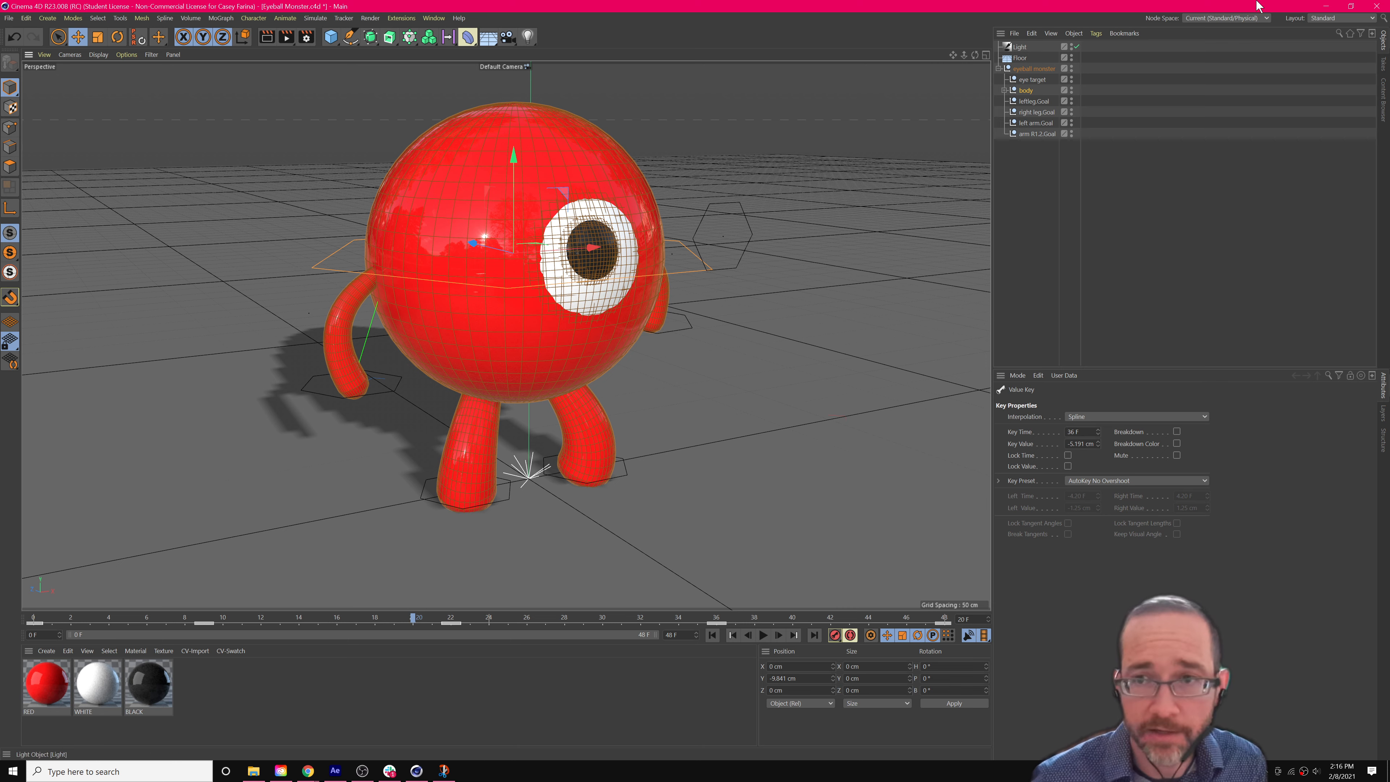
In the Animate layout's Dope Sheet, select all body keys, shift them one frame earlier and move them back to span frames 0 to 48.
click(1349, 20)
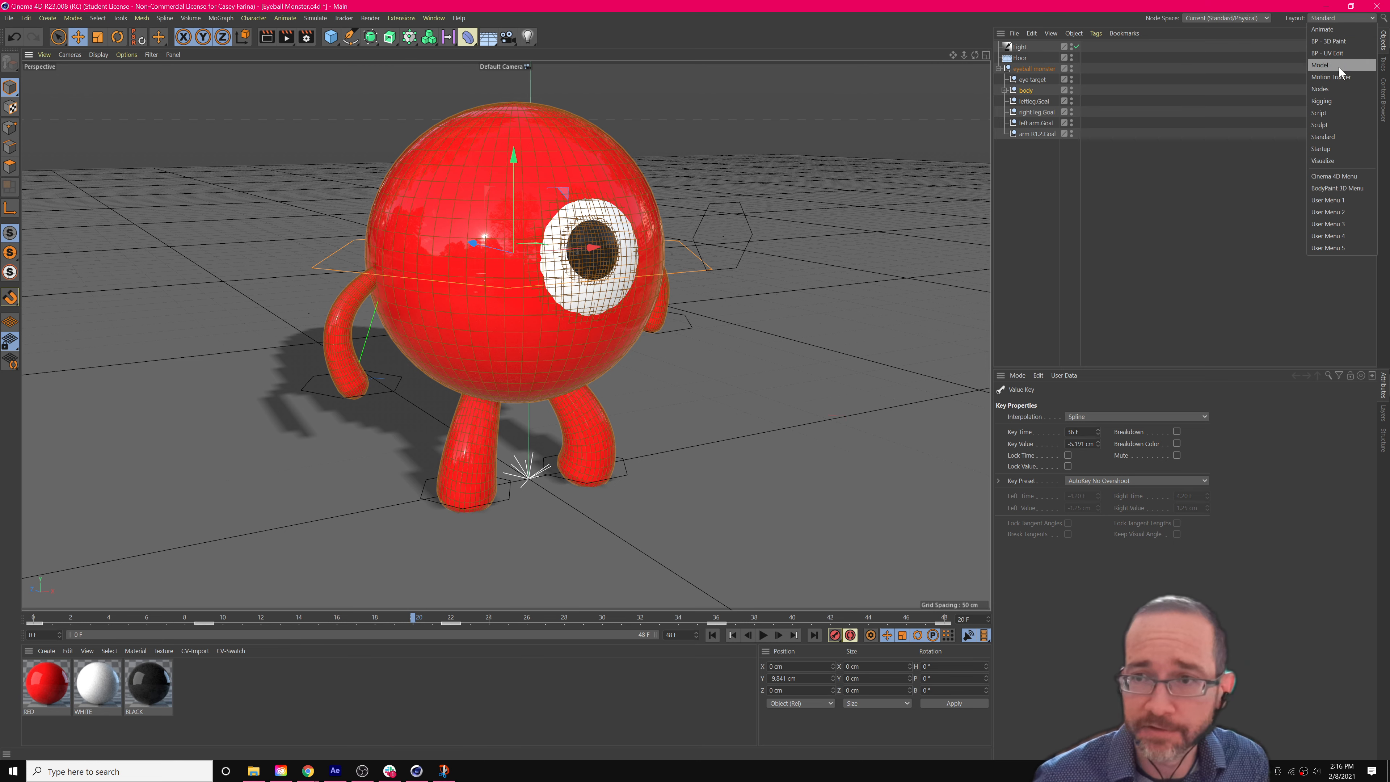
click(1322, 29)
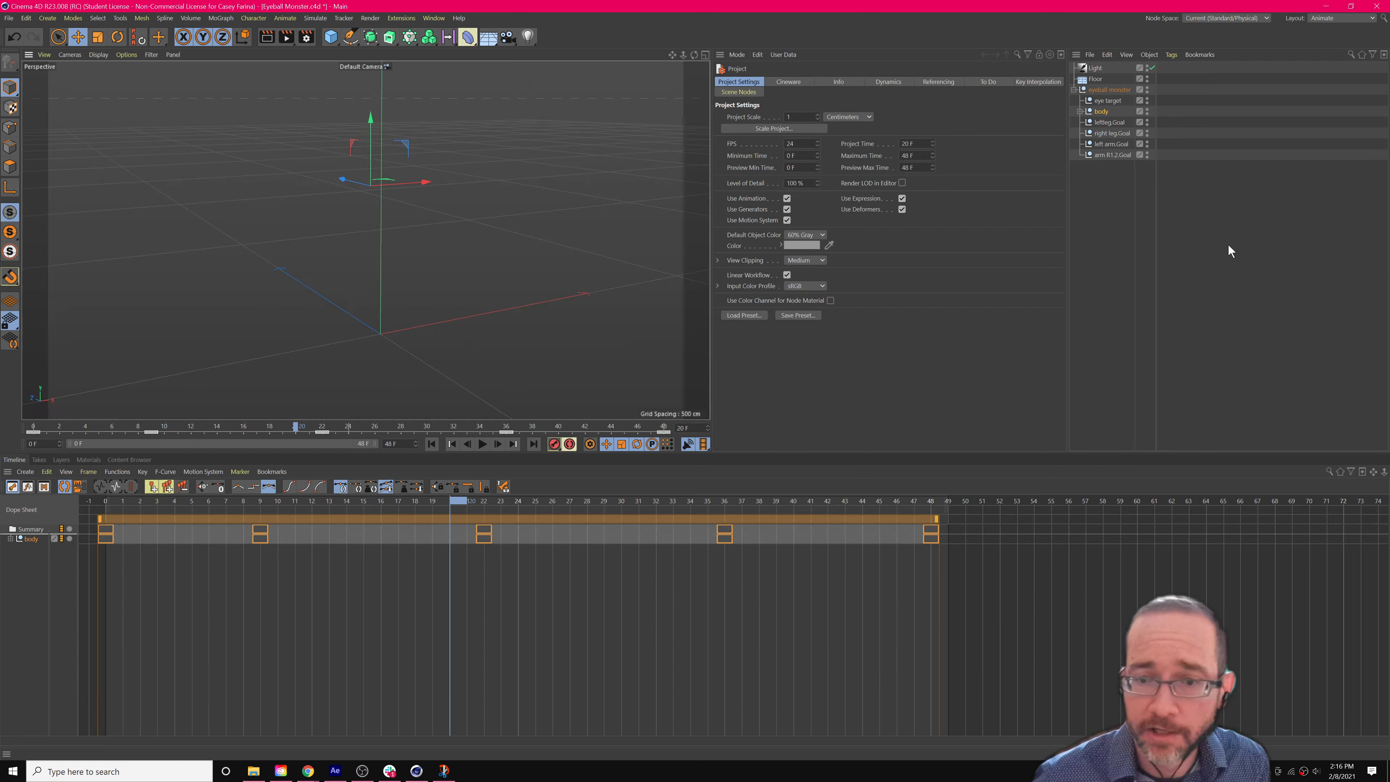
drag(1014, 584, 115, 521)
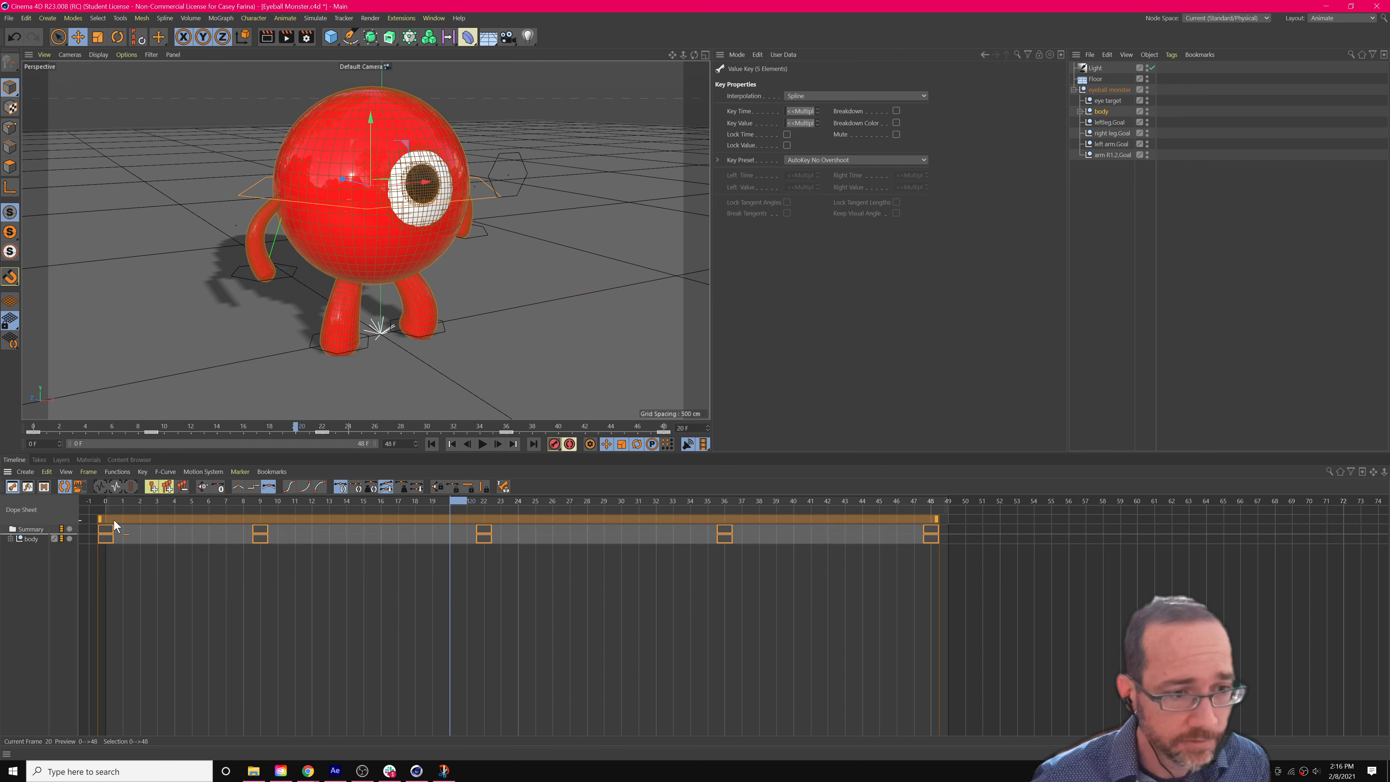
mouse_move(506, 521)
mouse_down()
mouse_move(530, 527)
mouse_move(489, 520)
mouse_up()
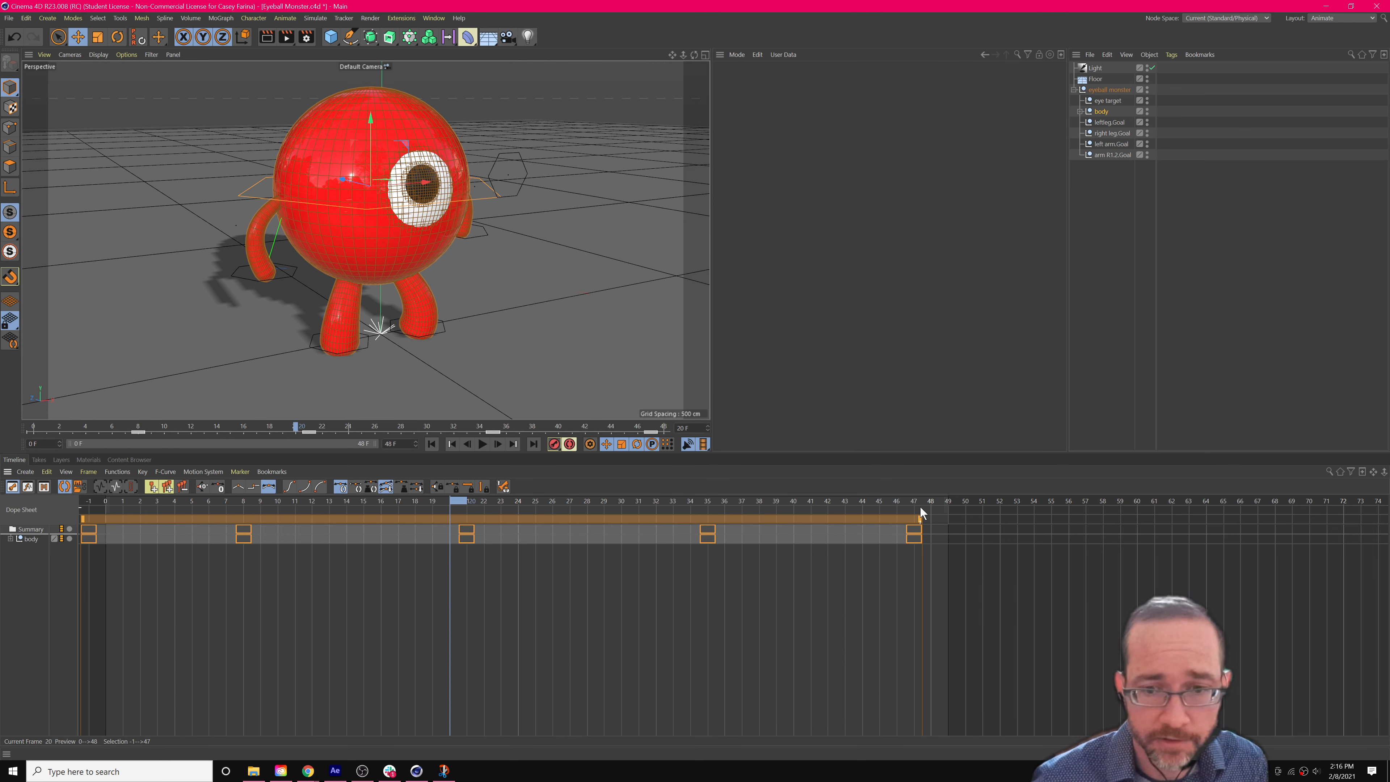
drag(921, 516, 939, 514)
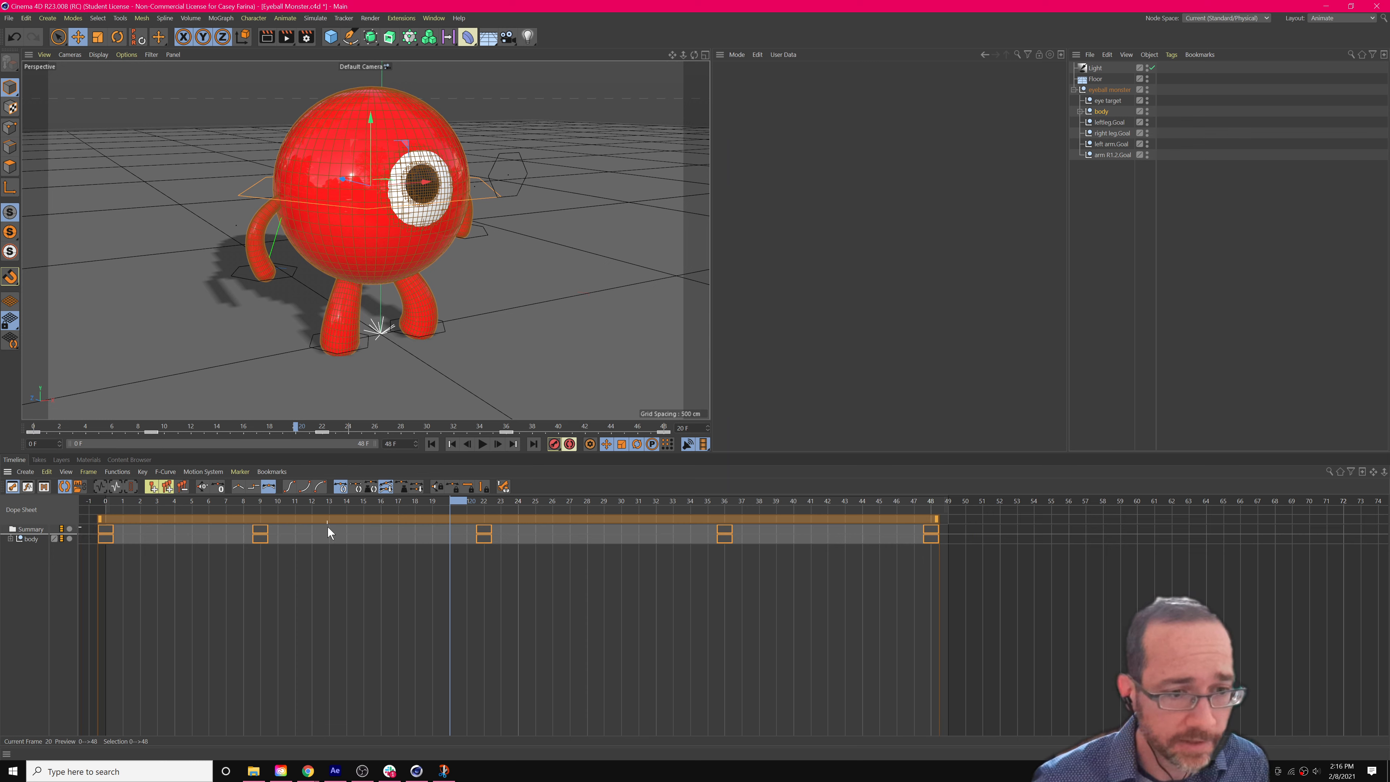
Switch to the Standard layout and run Reset PSR on the eyeball monster null together with all its child nulls.
mouse_move(329, 518)
mouse_down()
mouse_move(318, 520)
mouse_move(333, 520)
mouse_up()
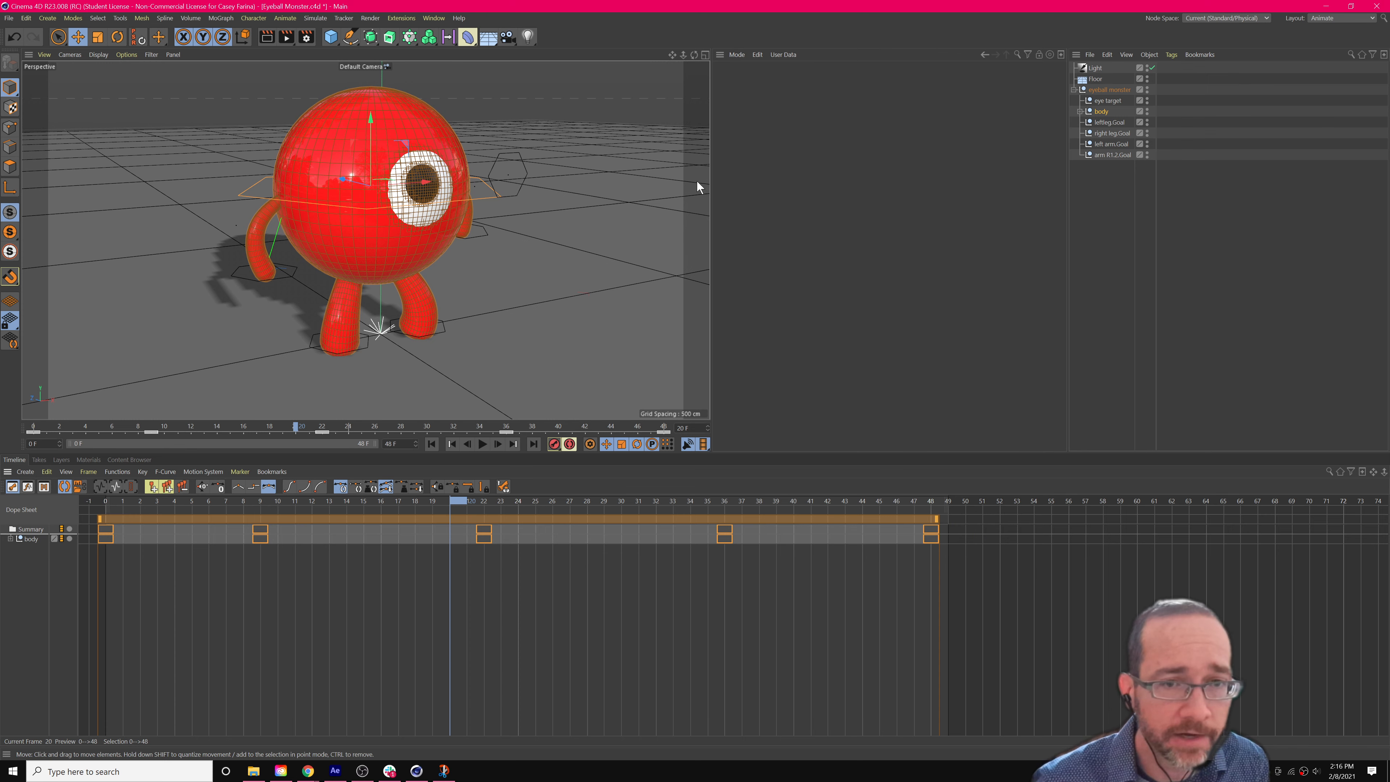
click(1331, 18)
click(1335, 137)
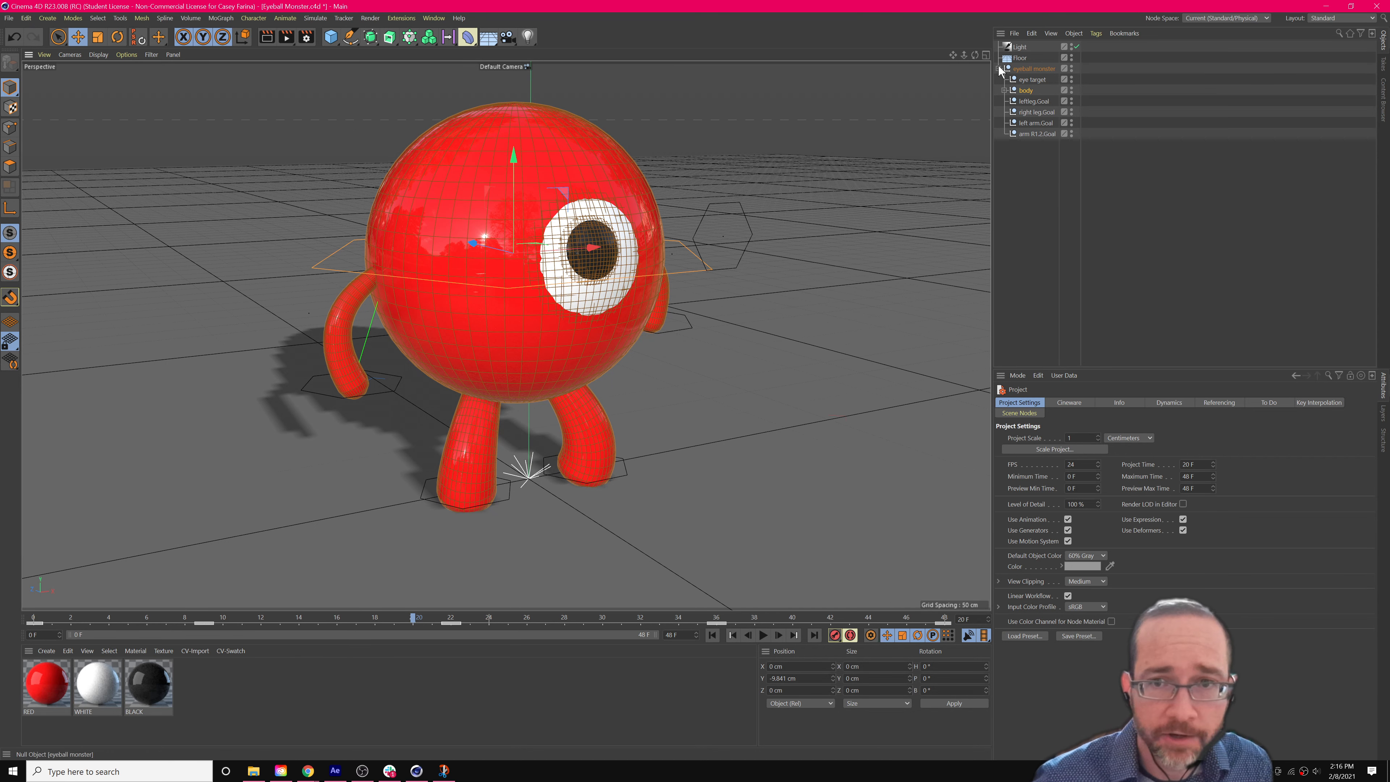
drag(1027, 165, 1015, 66)
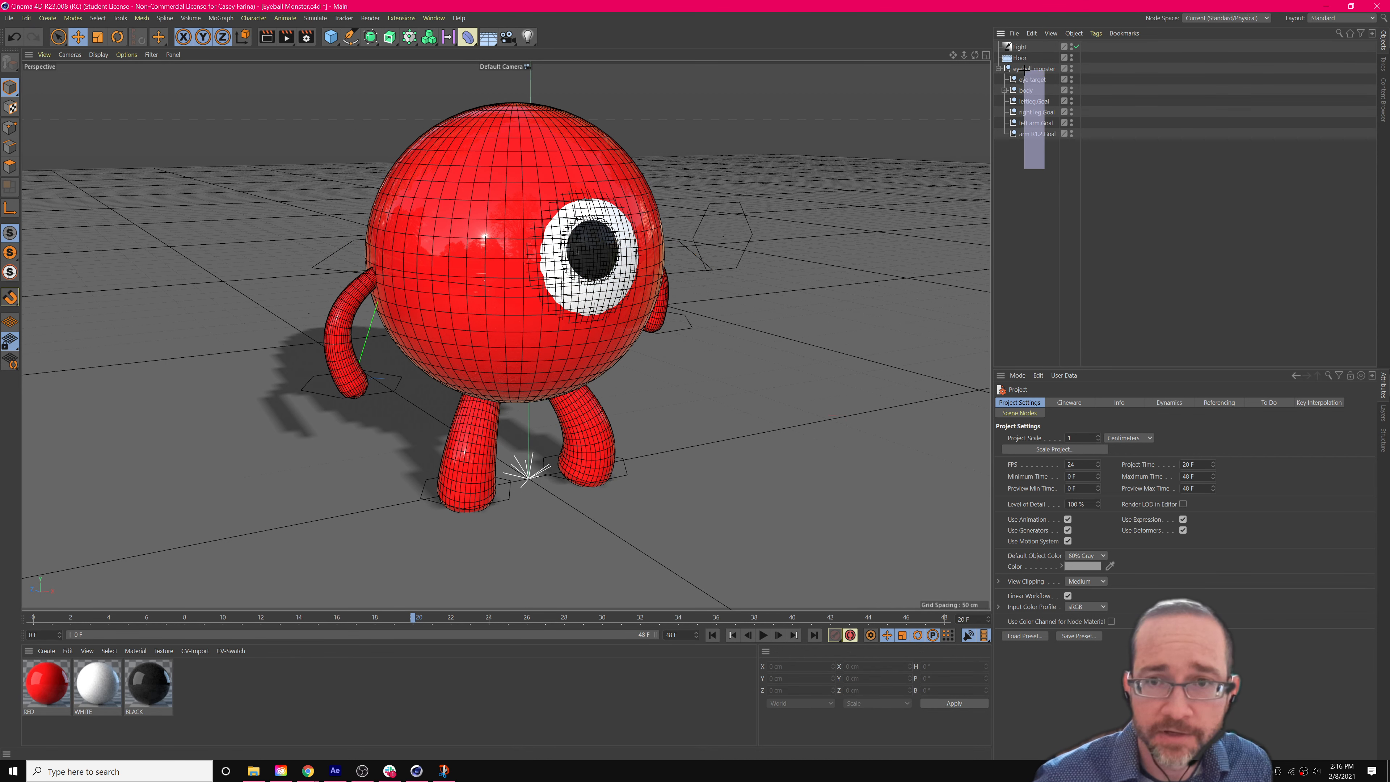
key(shift+c)
text(reset)
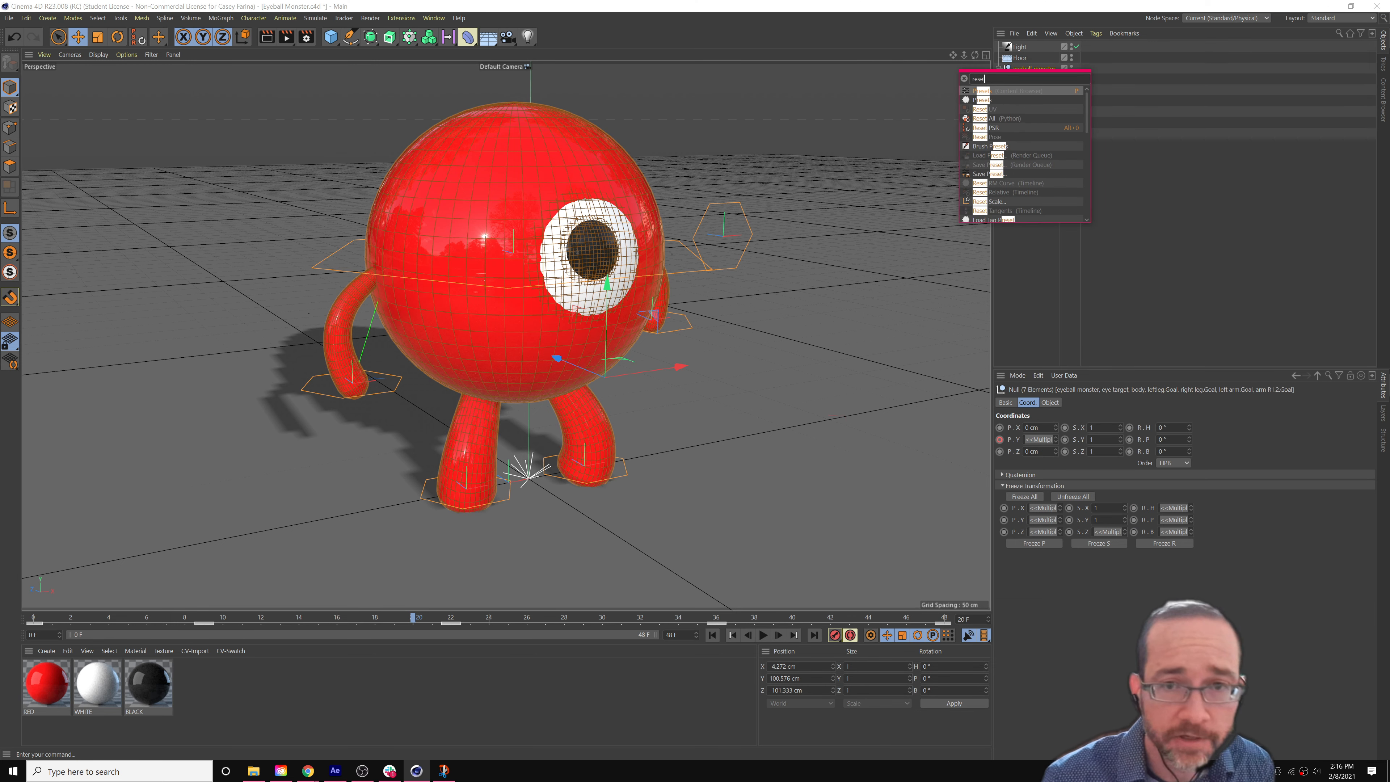
text( psr)
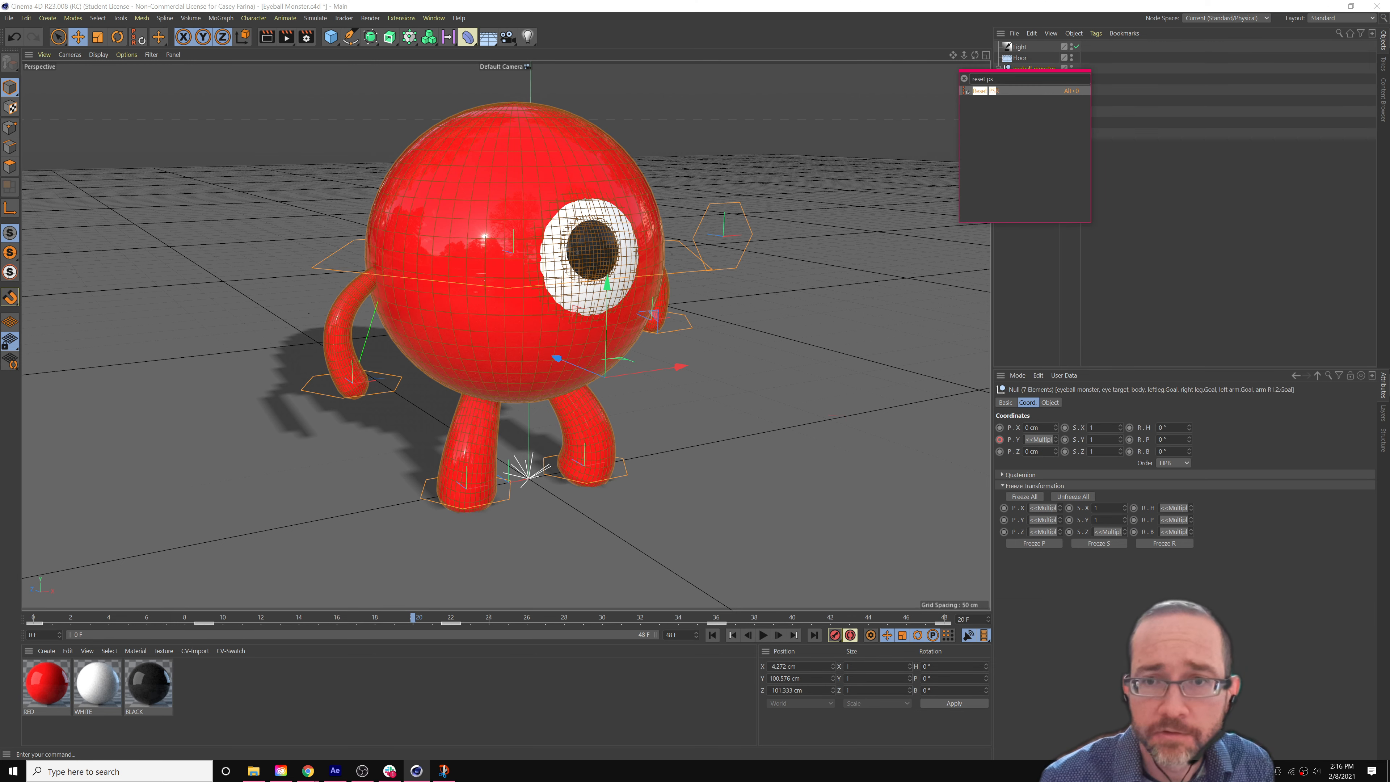
key(Return)
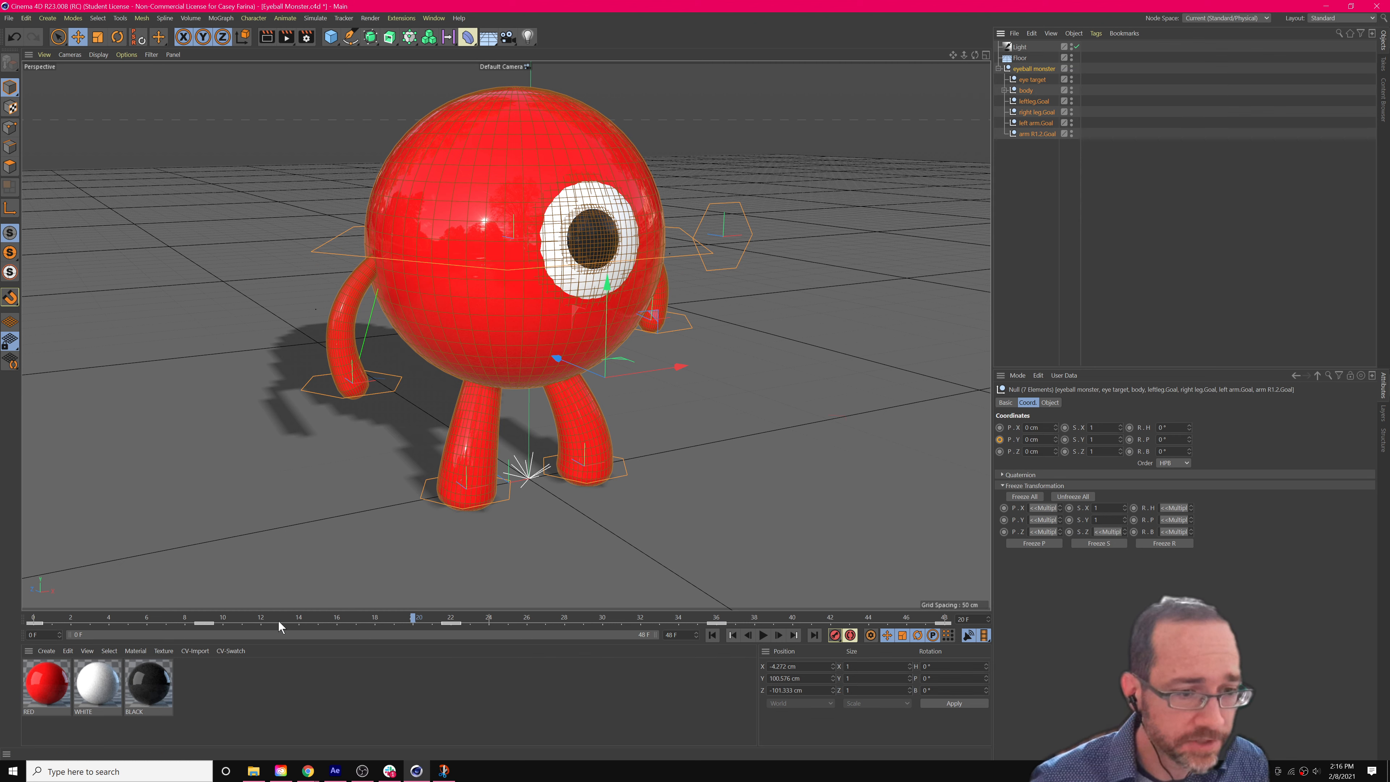
Record keyframes for the eye target null in its rest position at frames 0 and 19.
drag(50, 617, 533, 586)
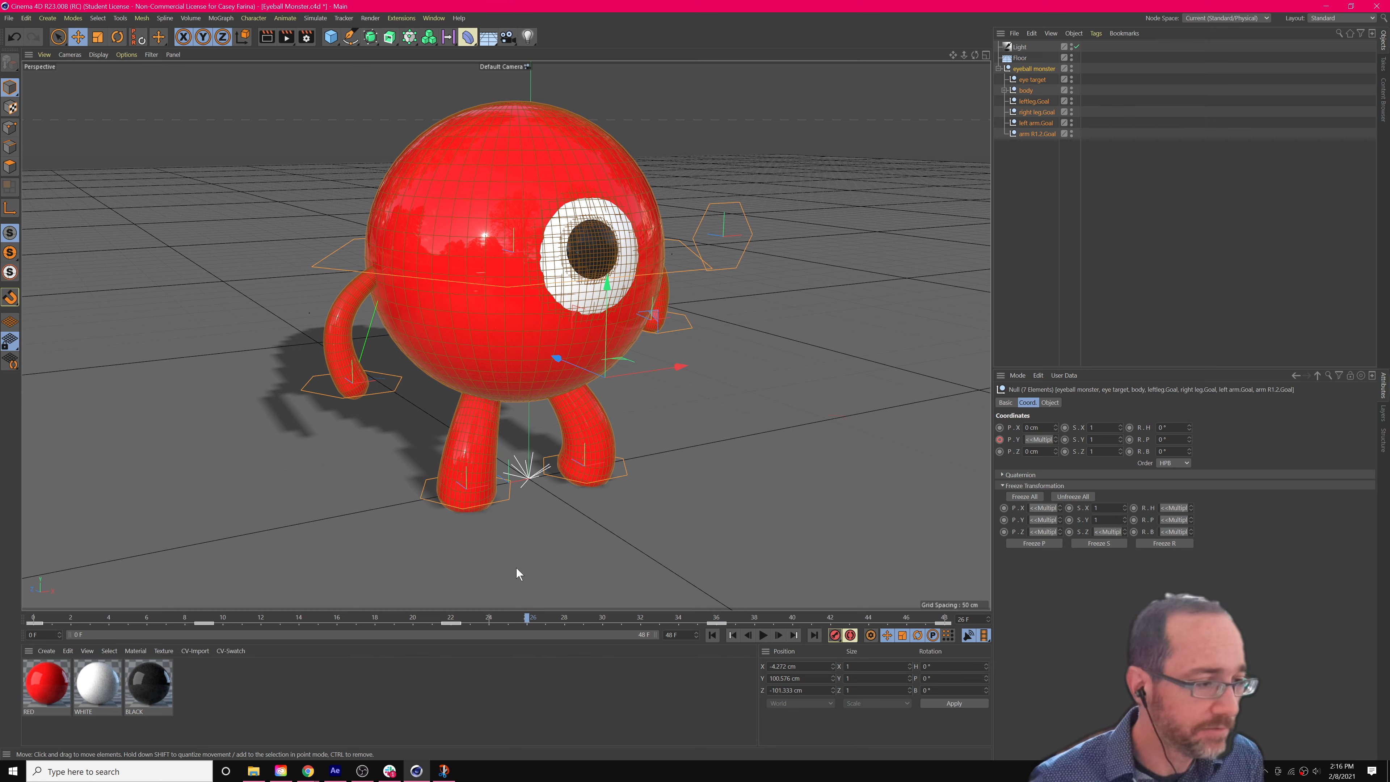
mouse_move(197, 617)
mouse_down()
mouse_move(352, 610)
mouse_move(57, 609)
mouse_move(212, 598)
mouse_up()
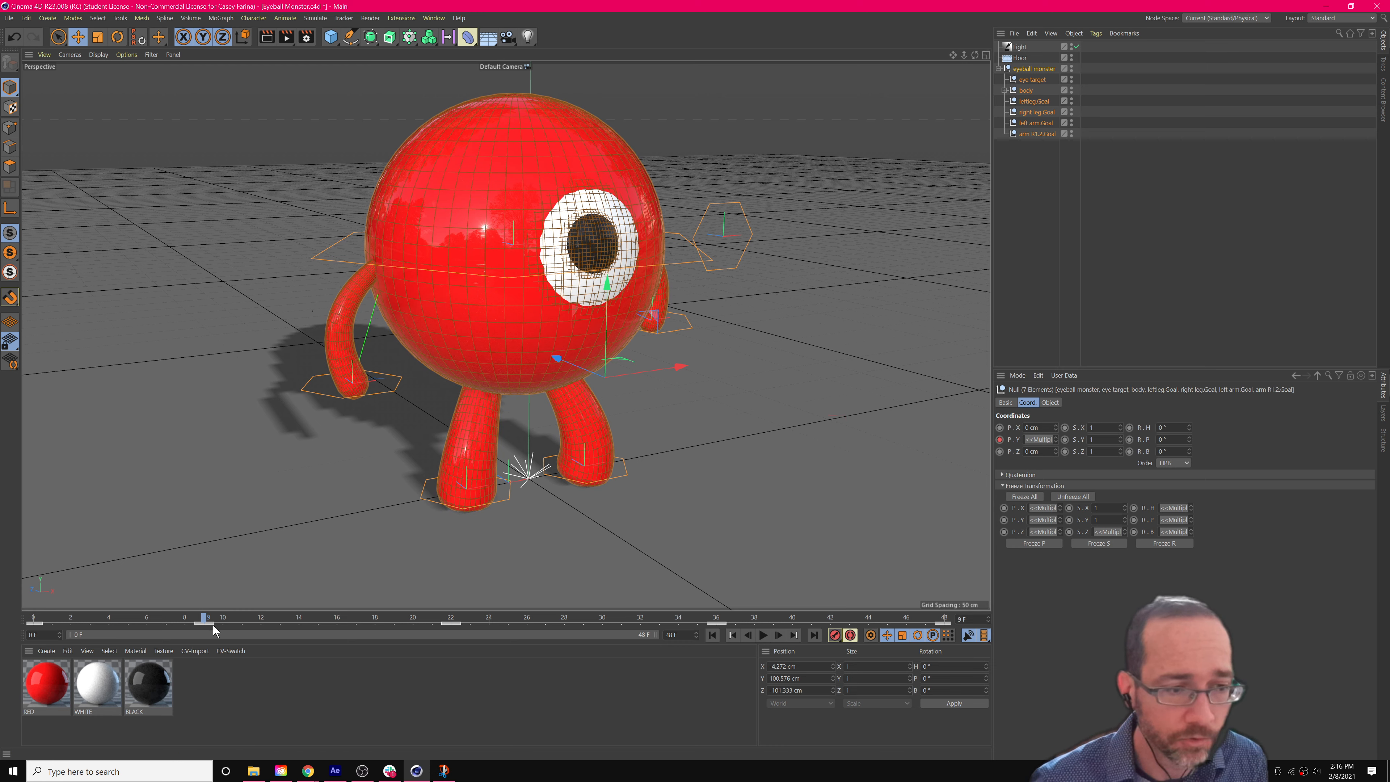
drag(204, 619, 25, 550)
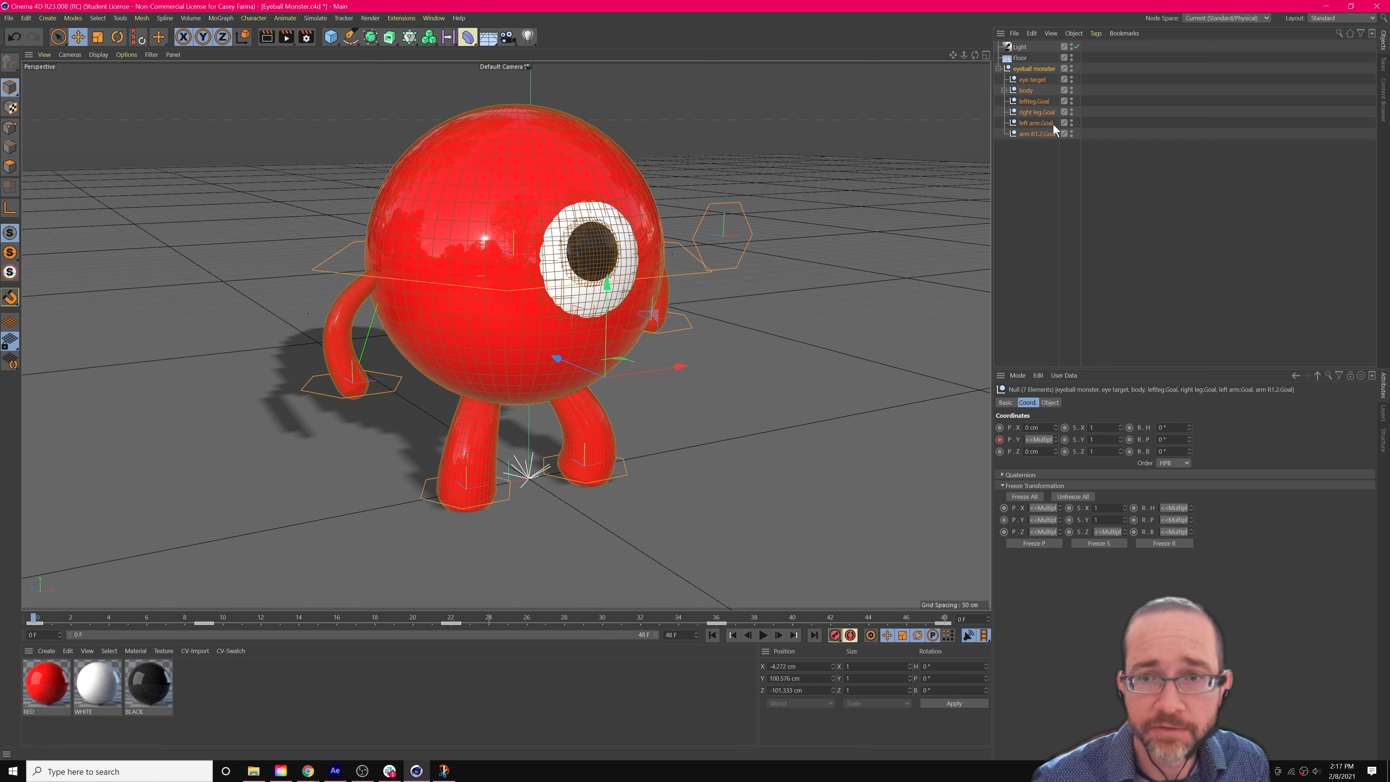
click(1029, 81)
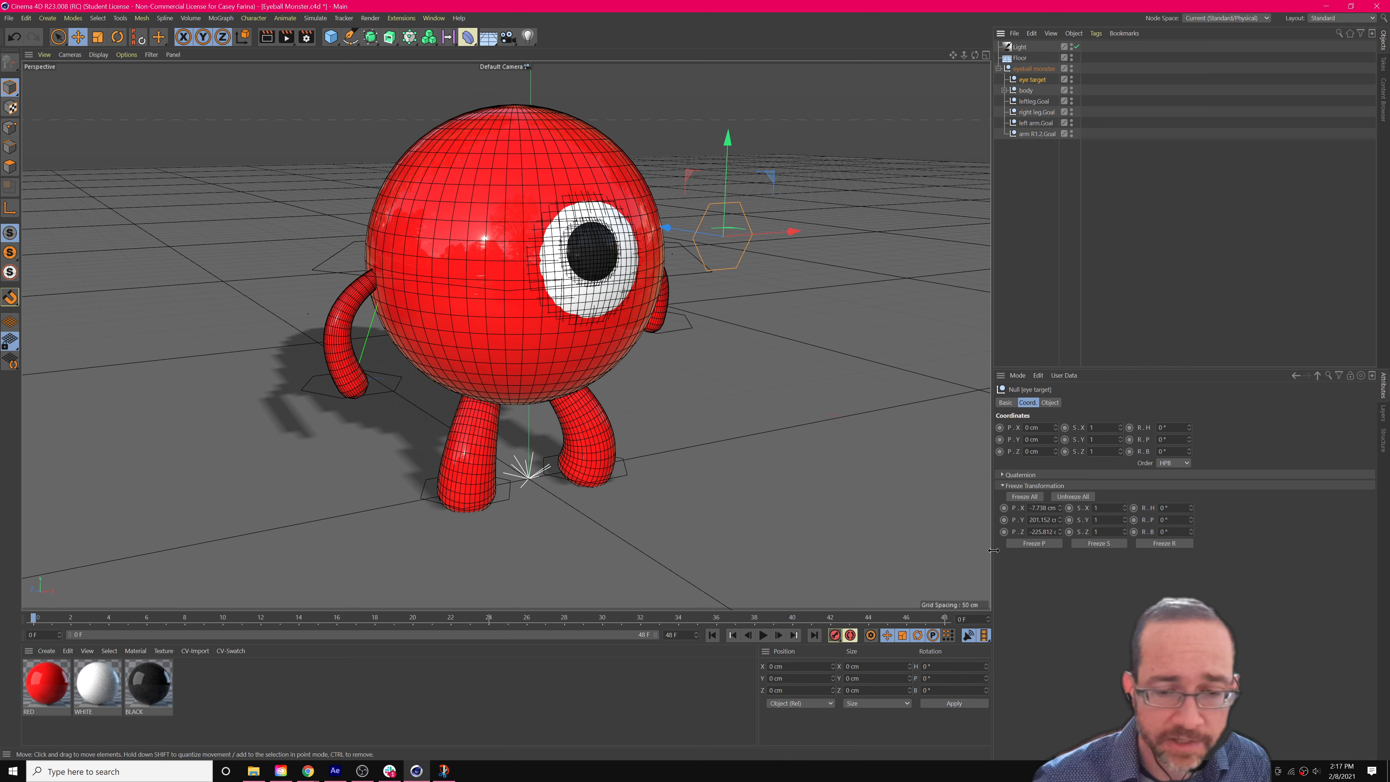
click(835, 635)
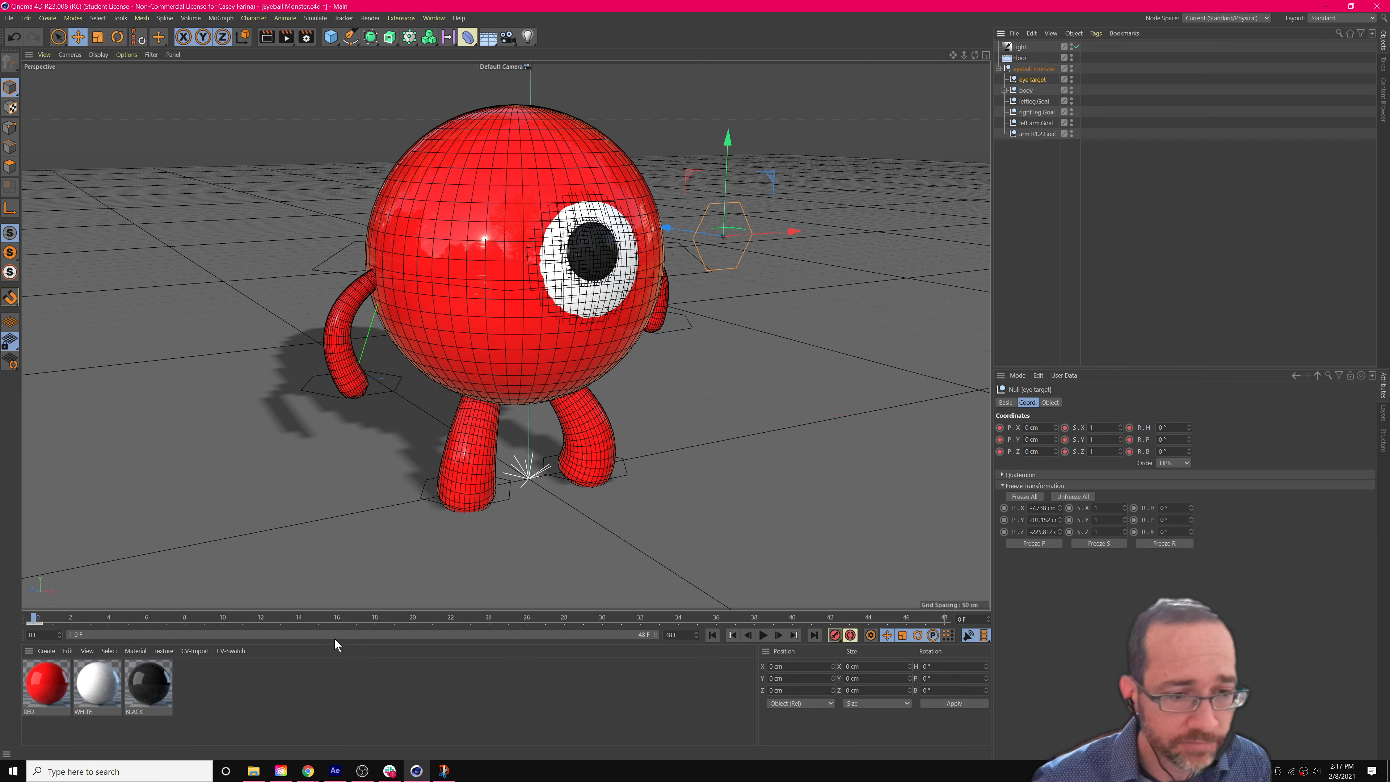
drag(345, 620, 386, 622)
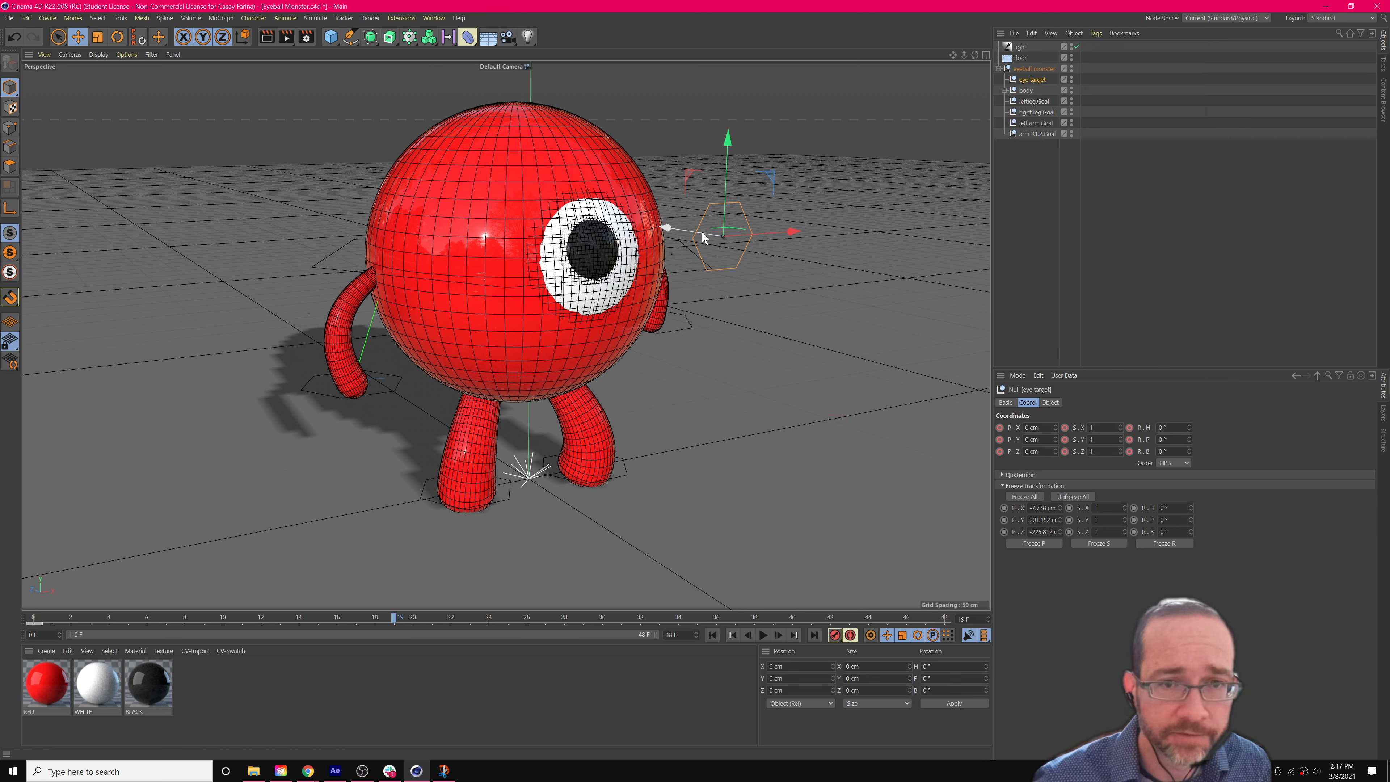
click(835, 636)
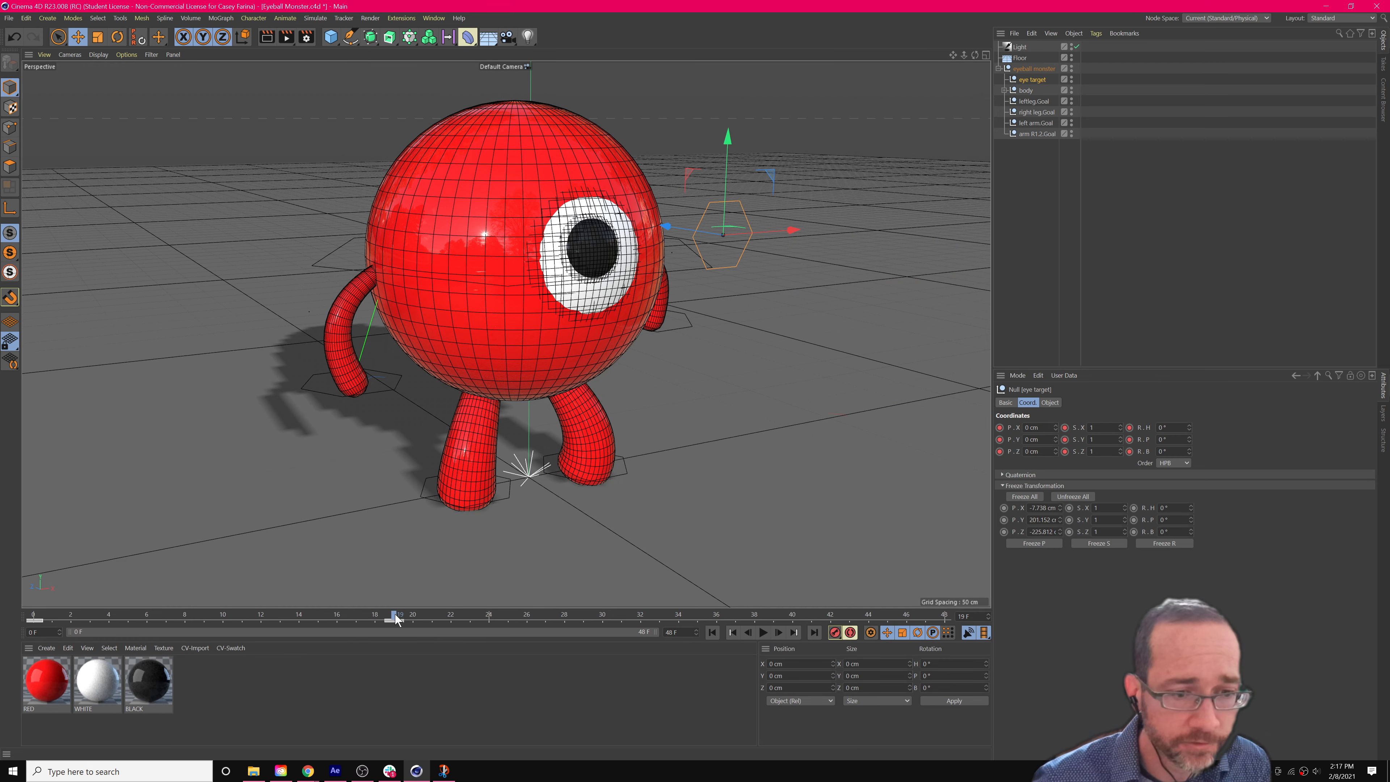
Raise the eye target null about 45 cm in Y at frame 21 and key that pose at frames 21 and 36.
drag(394, 613, 429, 616)
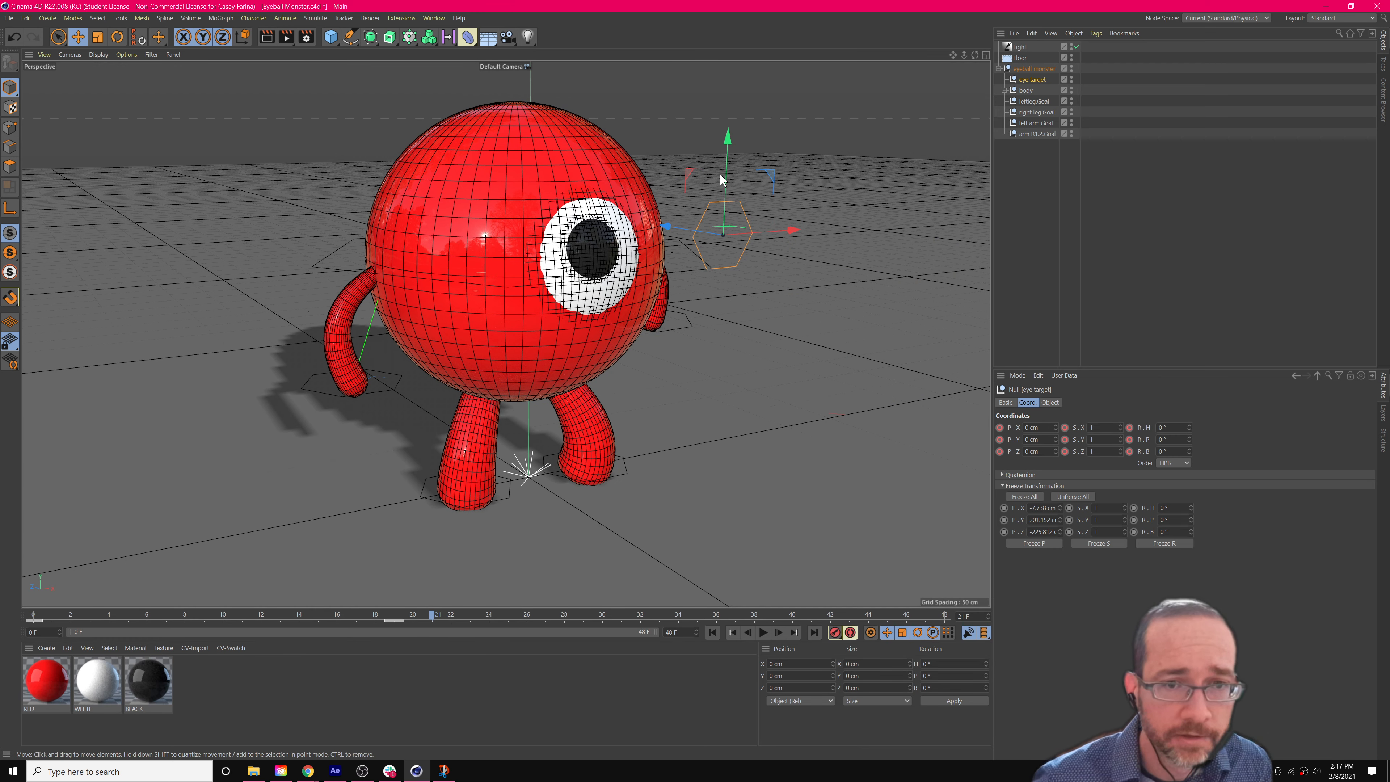
drag(722, 181, 724, 84)
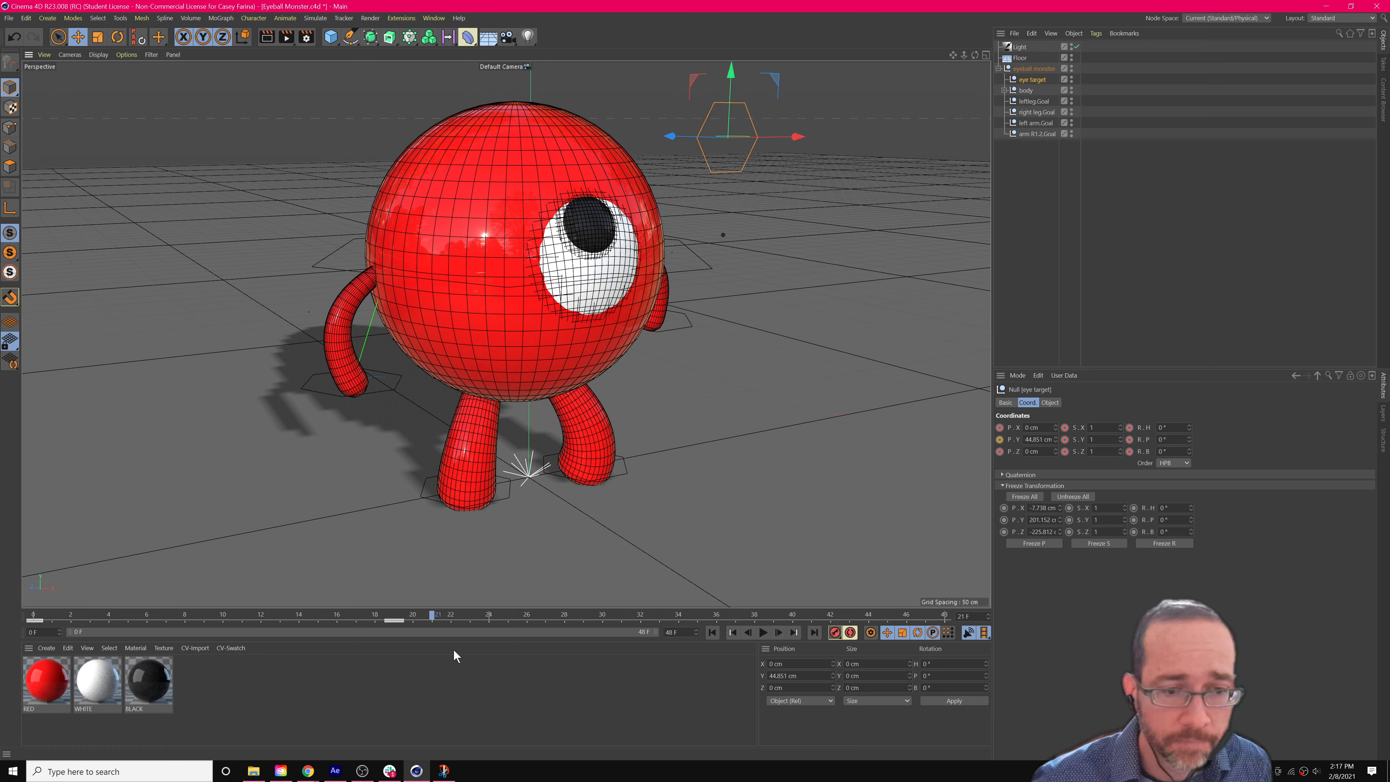
click(834, 632)
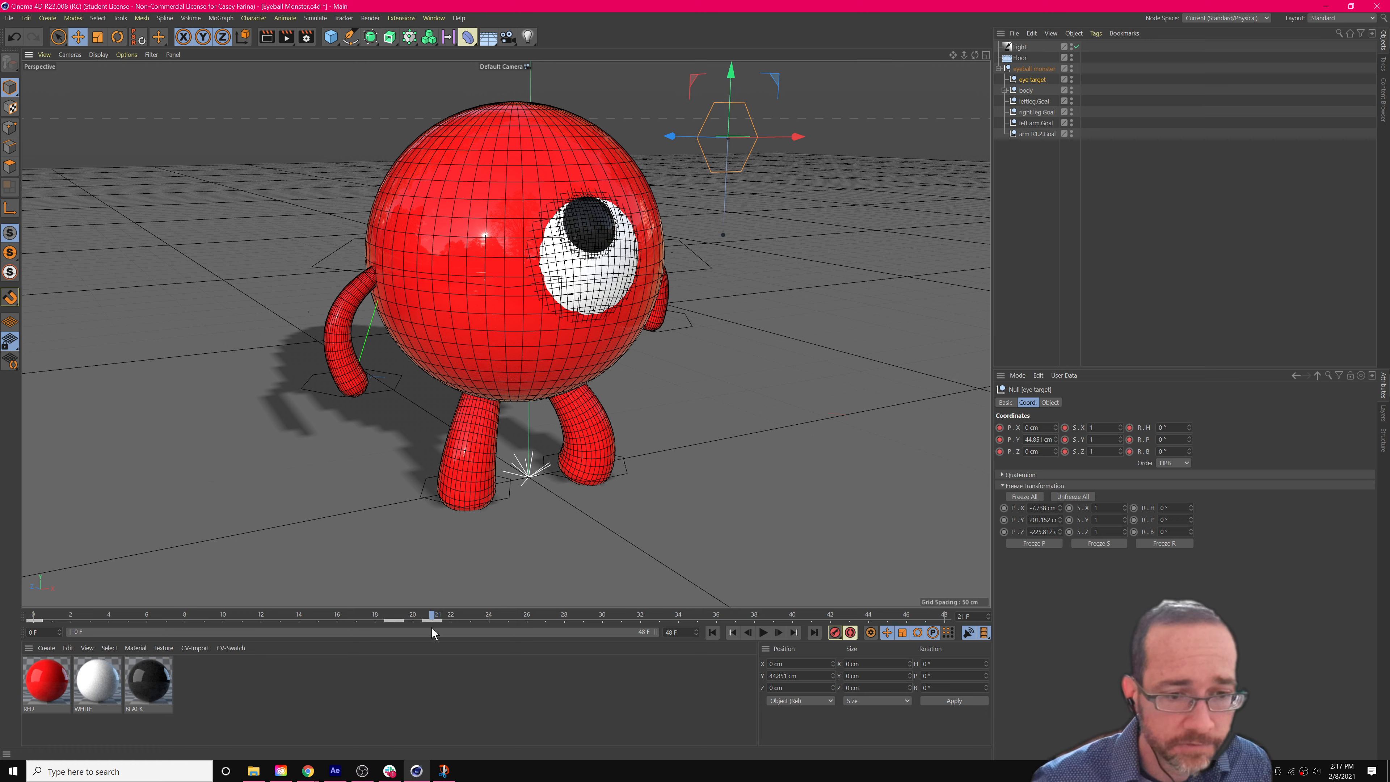
drag(432, 617, 716, 614)
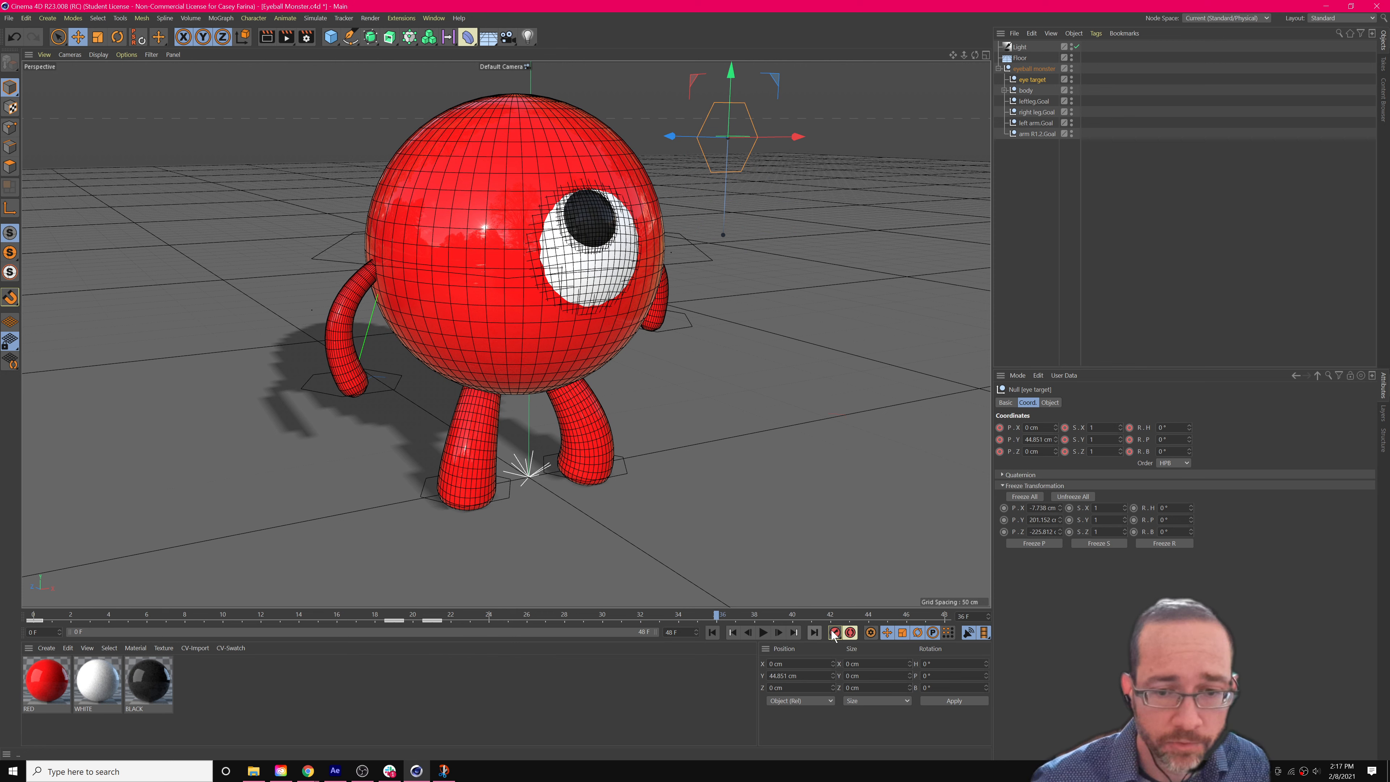
Bring the eye target back to rest by copying its frame 0 keys to frame 39, and play the animation.
click(759, 614)
click(776, 613)
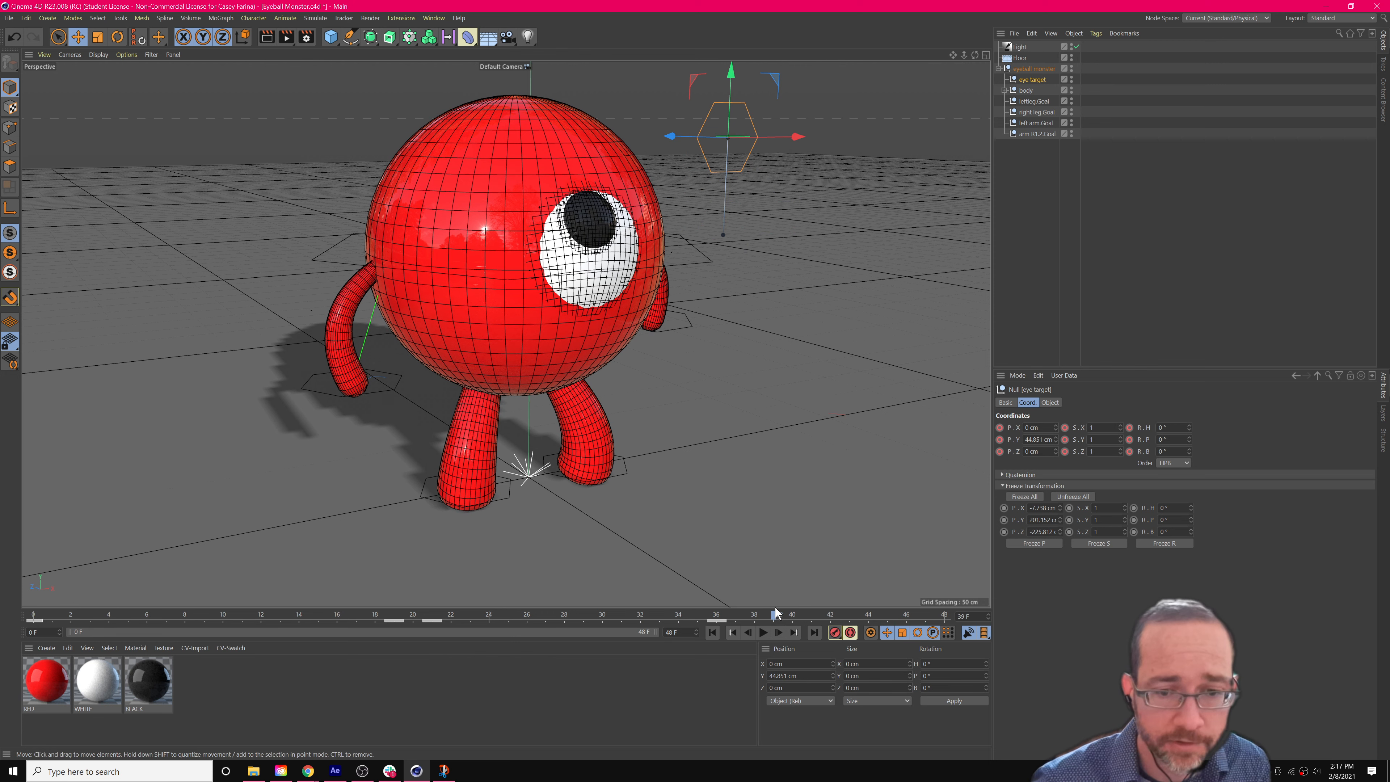
drag(729, 79, 723, 161)
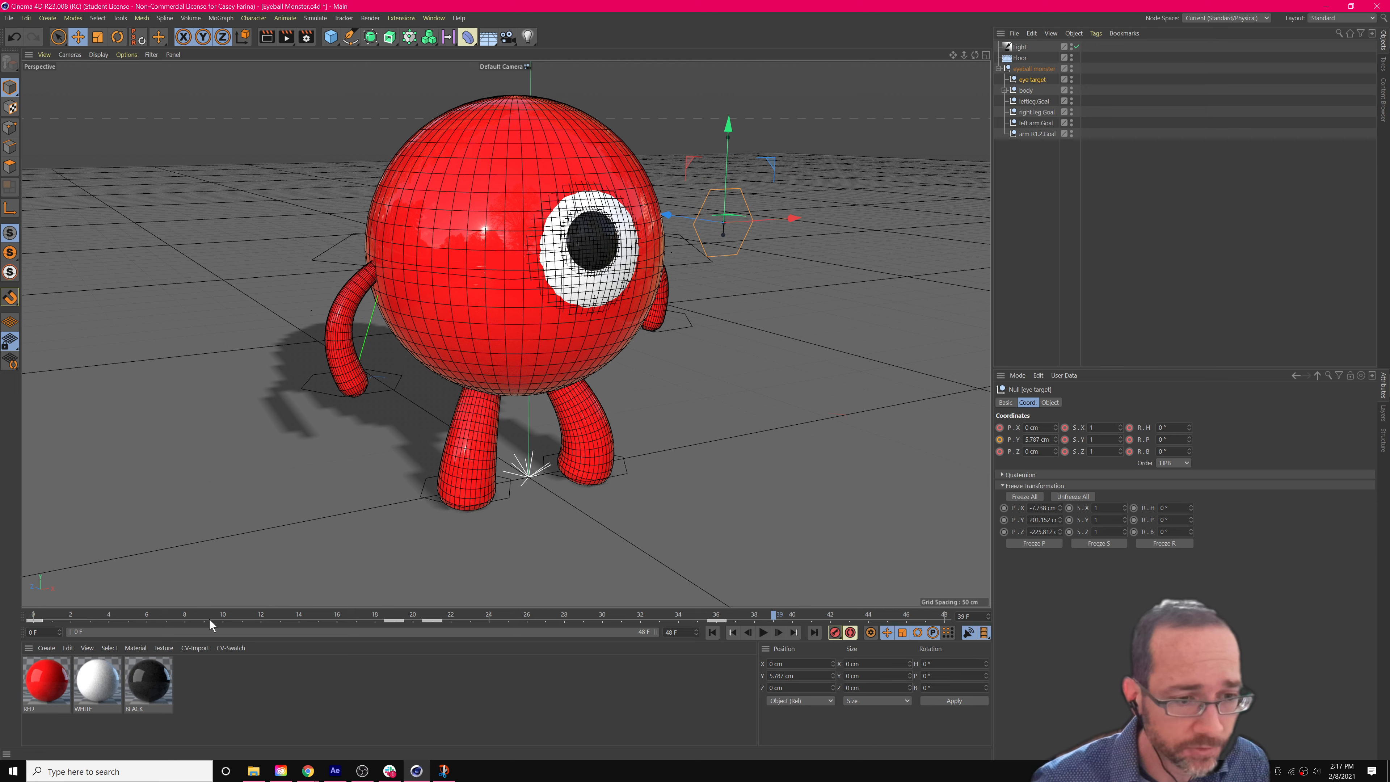
click(35, 620)
ctrl+drag(35, 619, 784, 628)
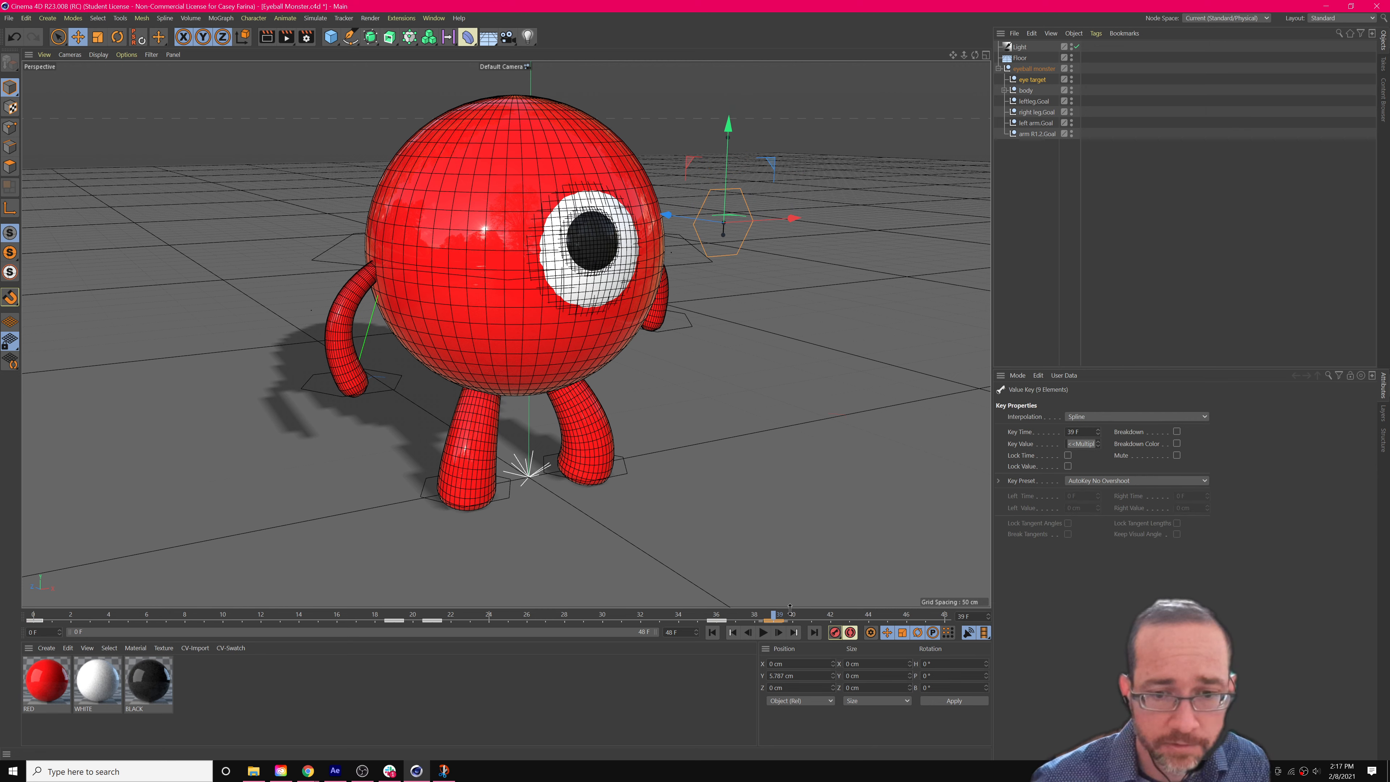
key(F8)
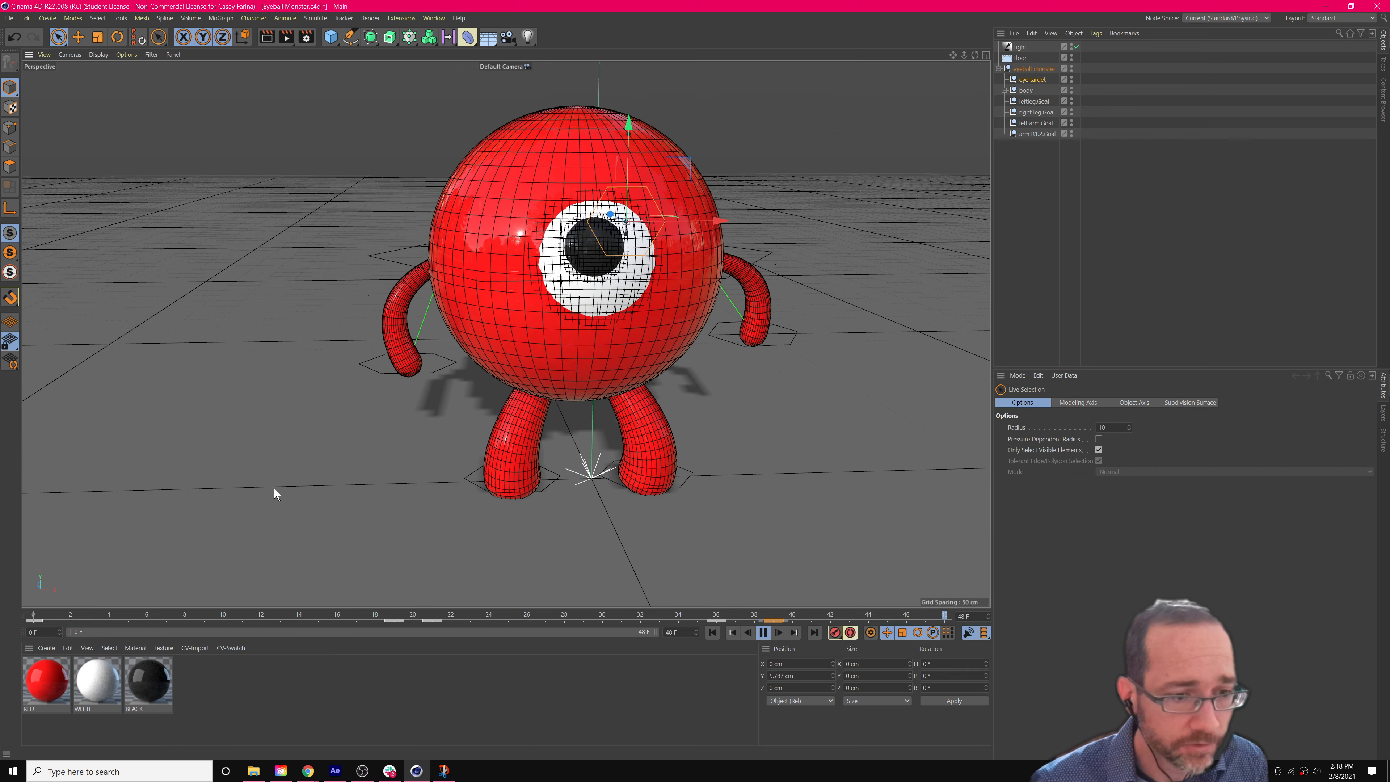
click(763, 633)
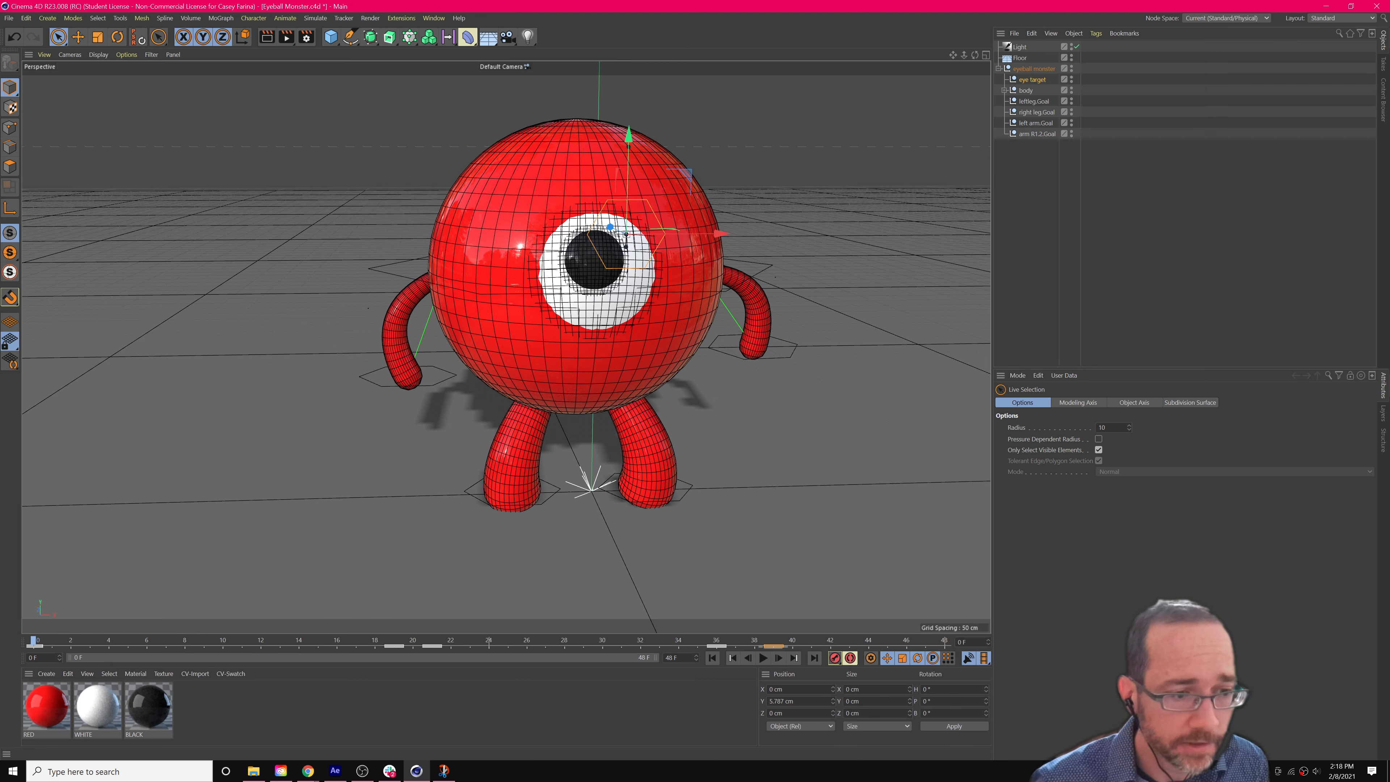
Animate a right leg lift: key right leg.Goal at frame 10, raise it about 9.6 cm in Y at frame 14, and copy the frame 10 keys to frame 20.
drag(33, 640, 219, 654)
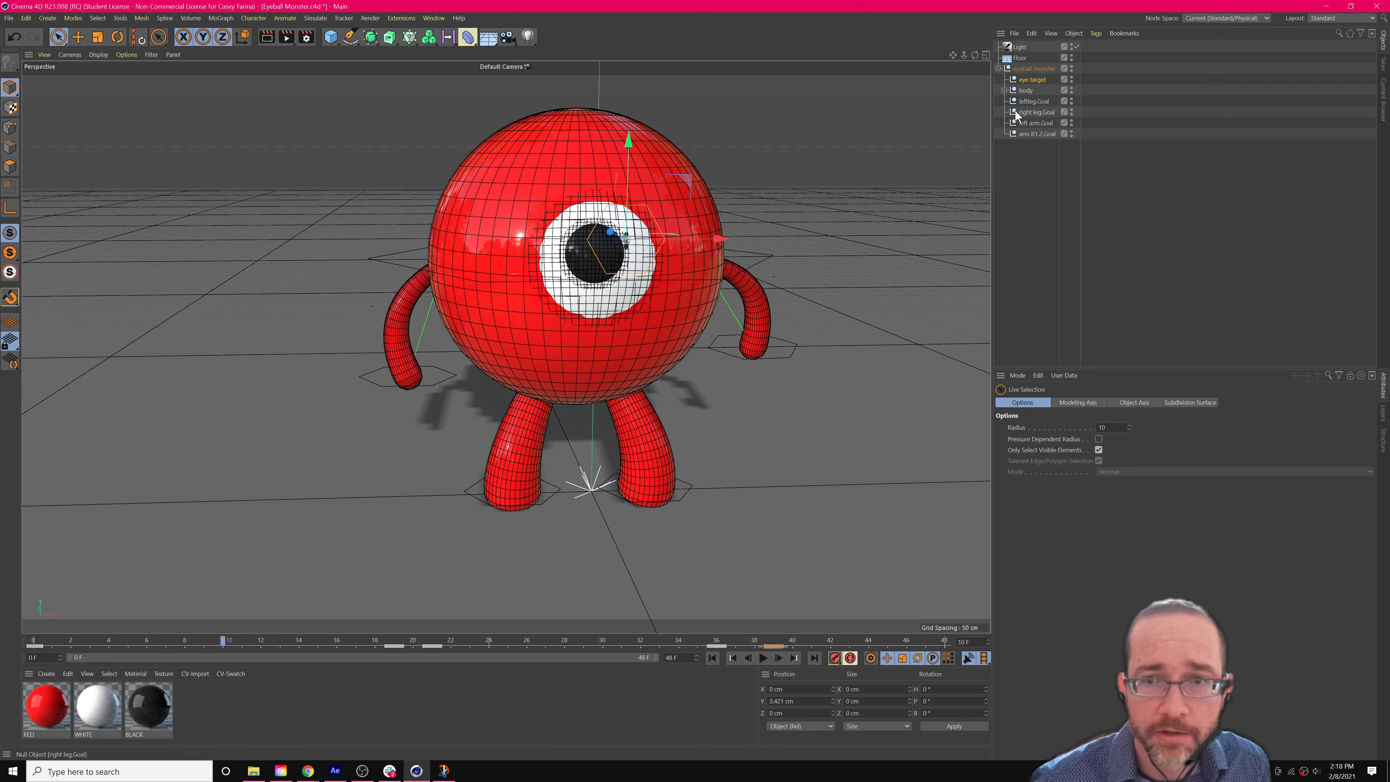
click(1030, 113)
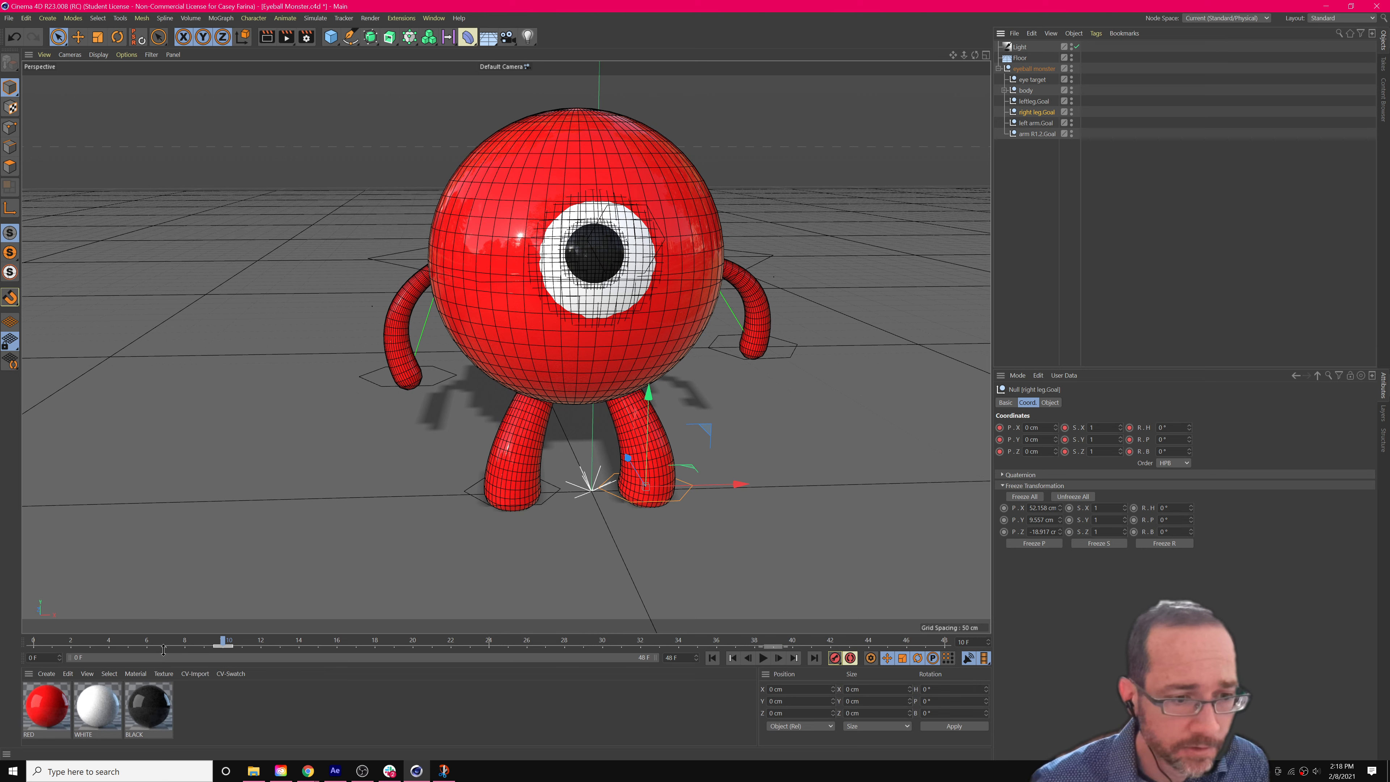
drag(230, 636, 320, 650)
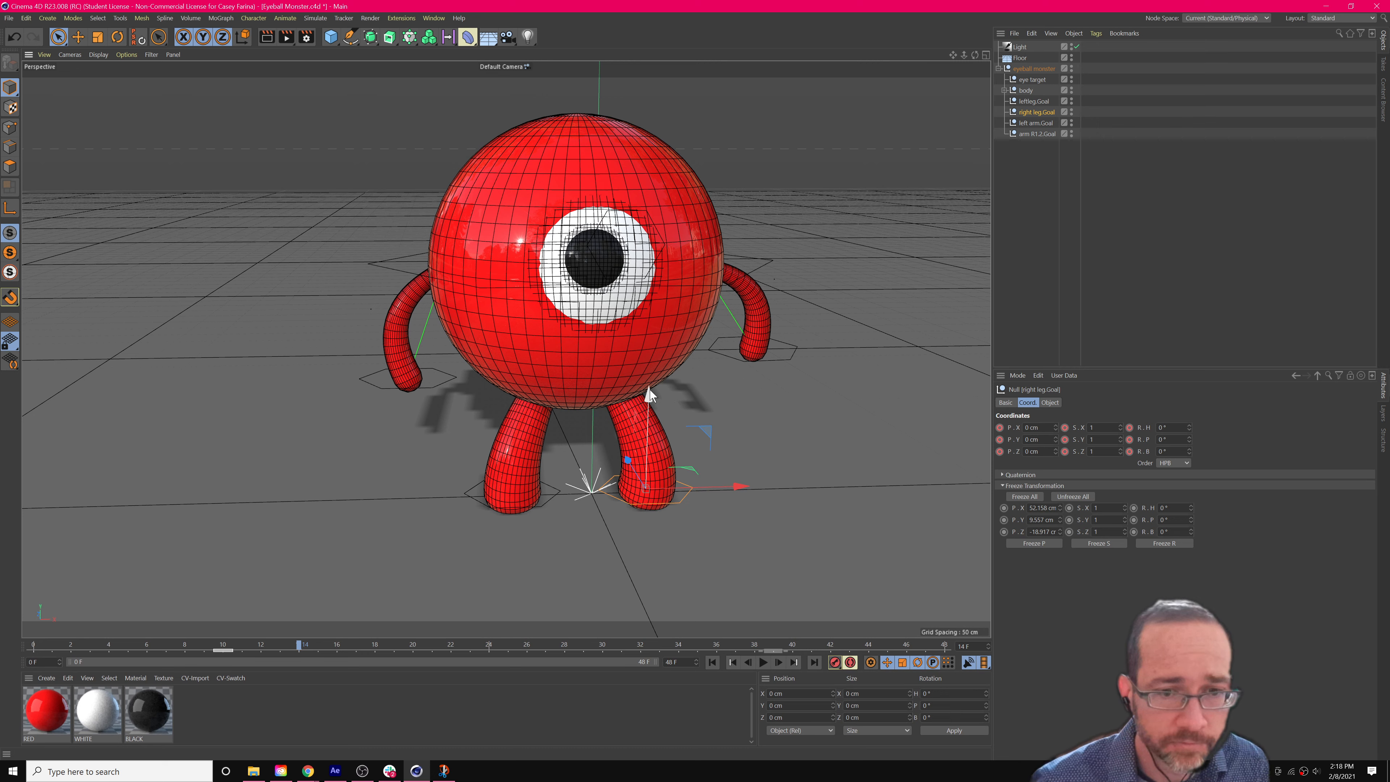
drag(651, 395, 653, 377)
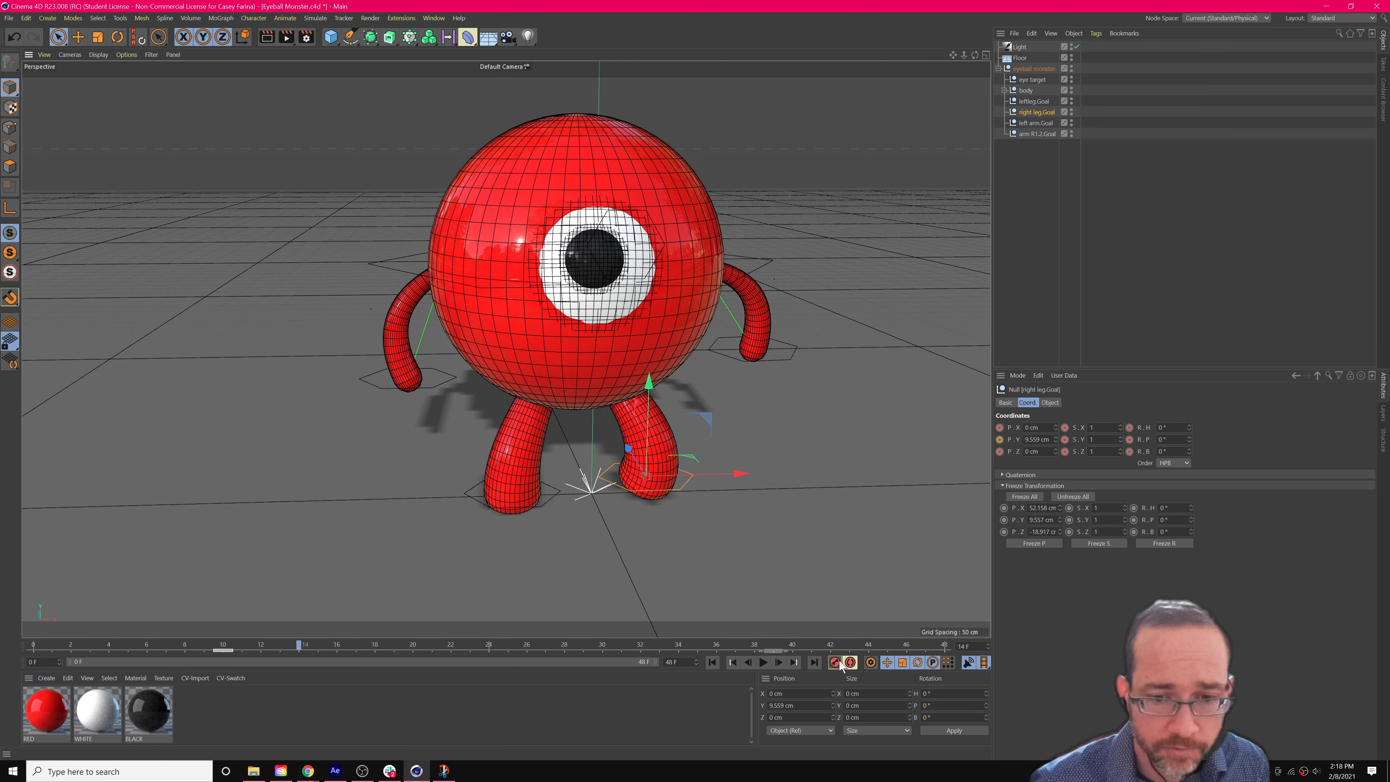
drag(344, 645, 414, 644)
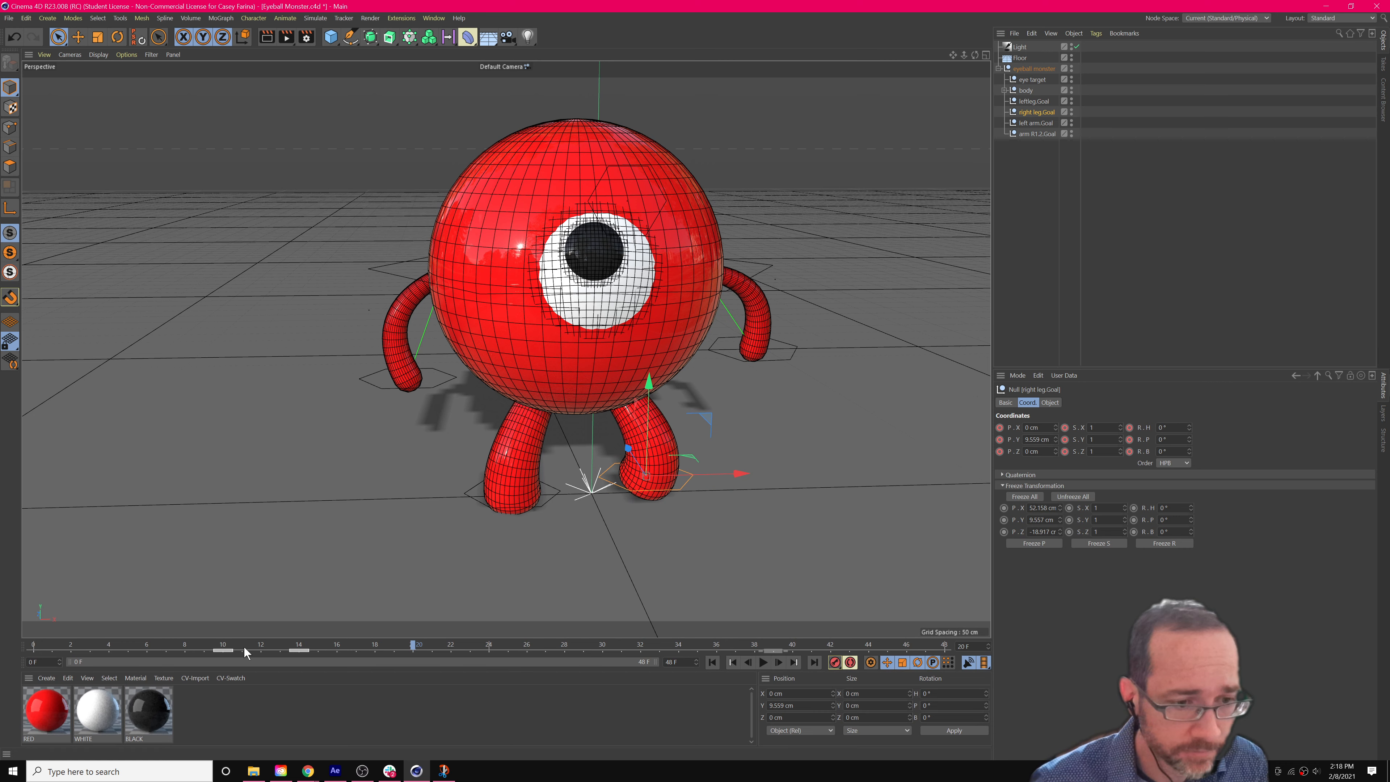
click(223, 650)
click(416, 650)
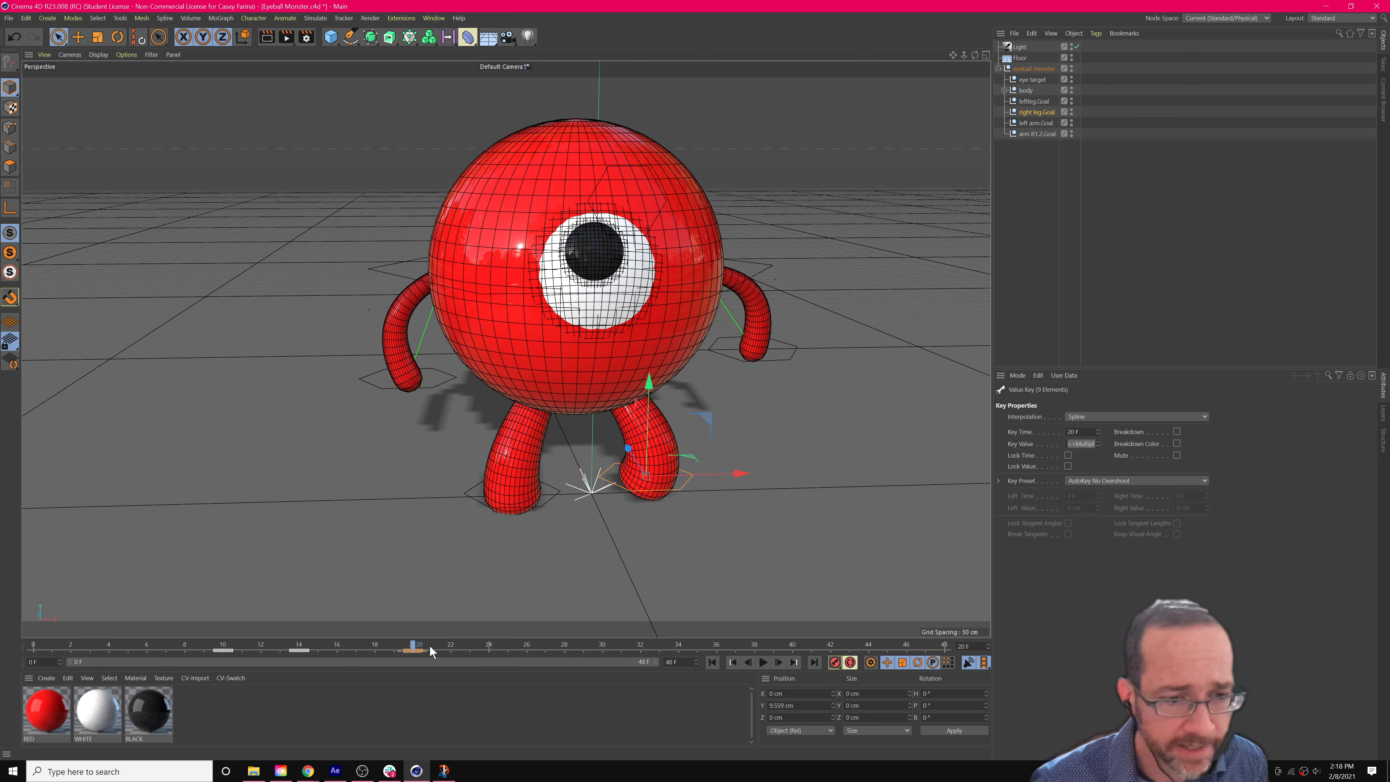
Delete all position, scale and rotation animation tracks from the right leg.Goal null.
drag(415, 639, 468, 641)
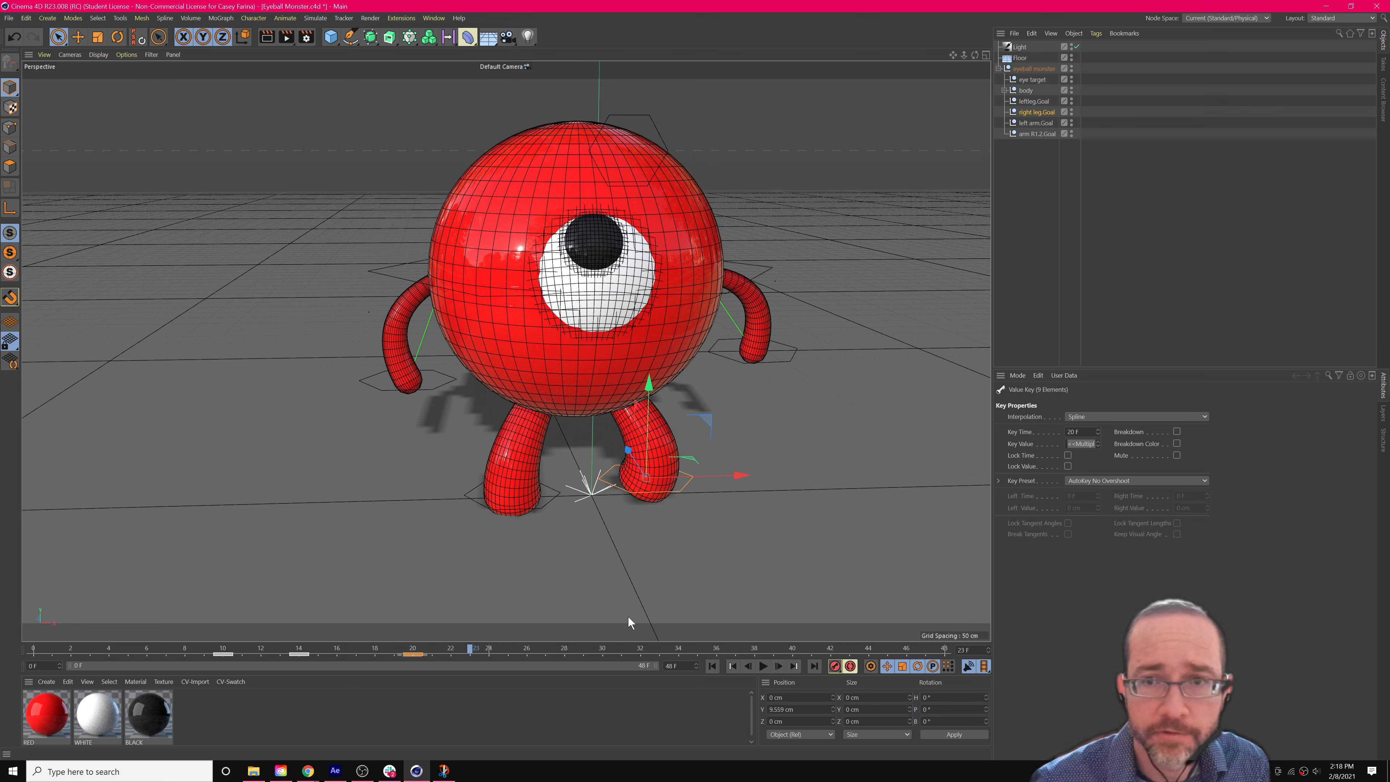
click(1044, 123)
click(1044, 134)
click(1042, 123)
click(1039, 112)
drag(372, 657, 337, 629)
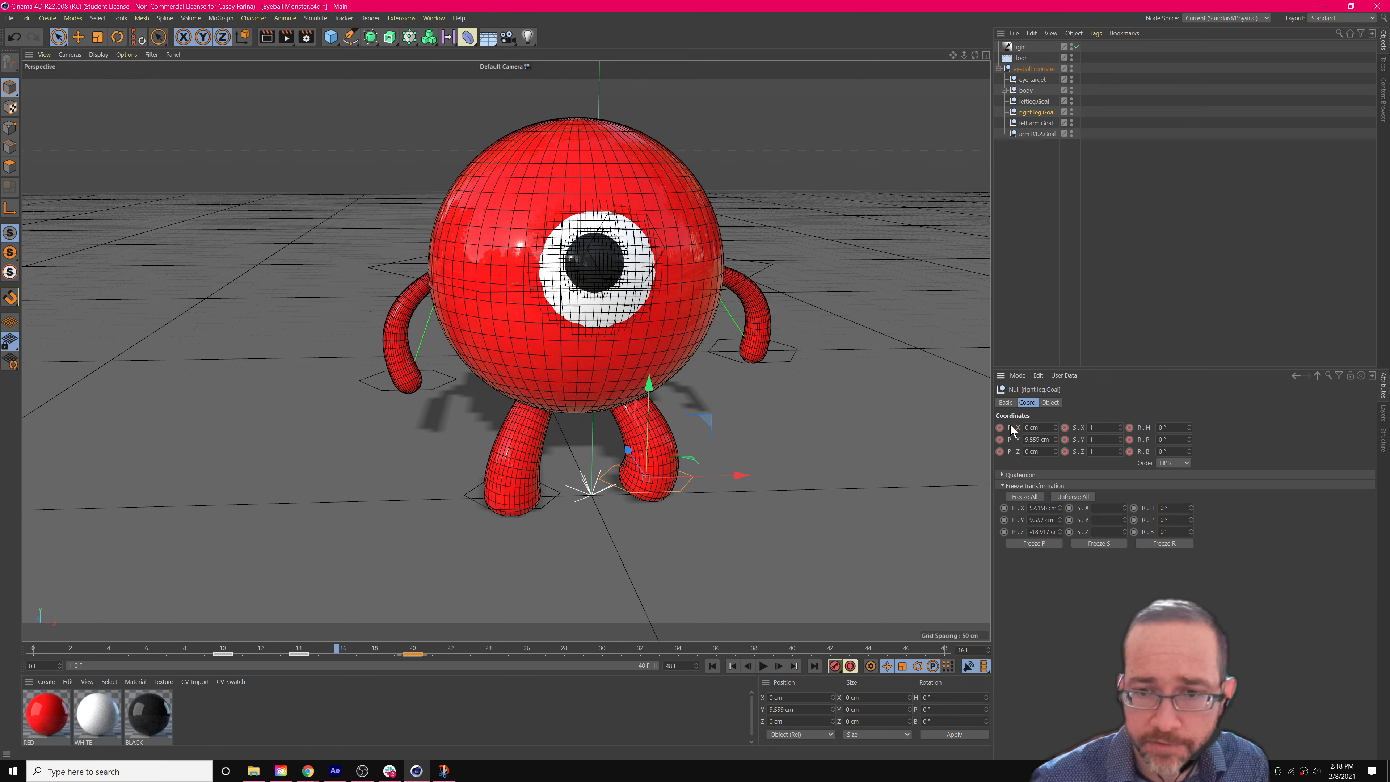
right_click(1147, 453)
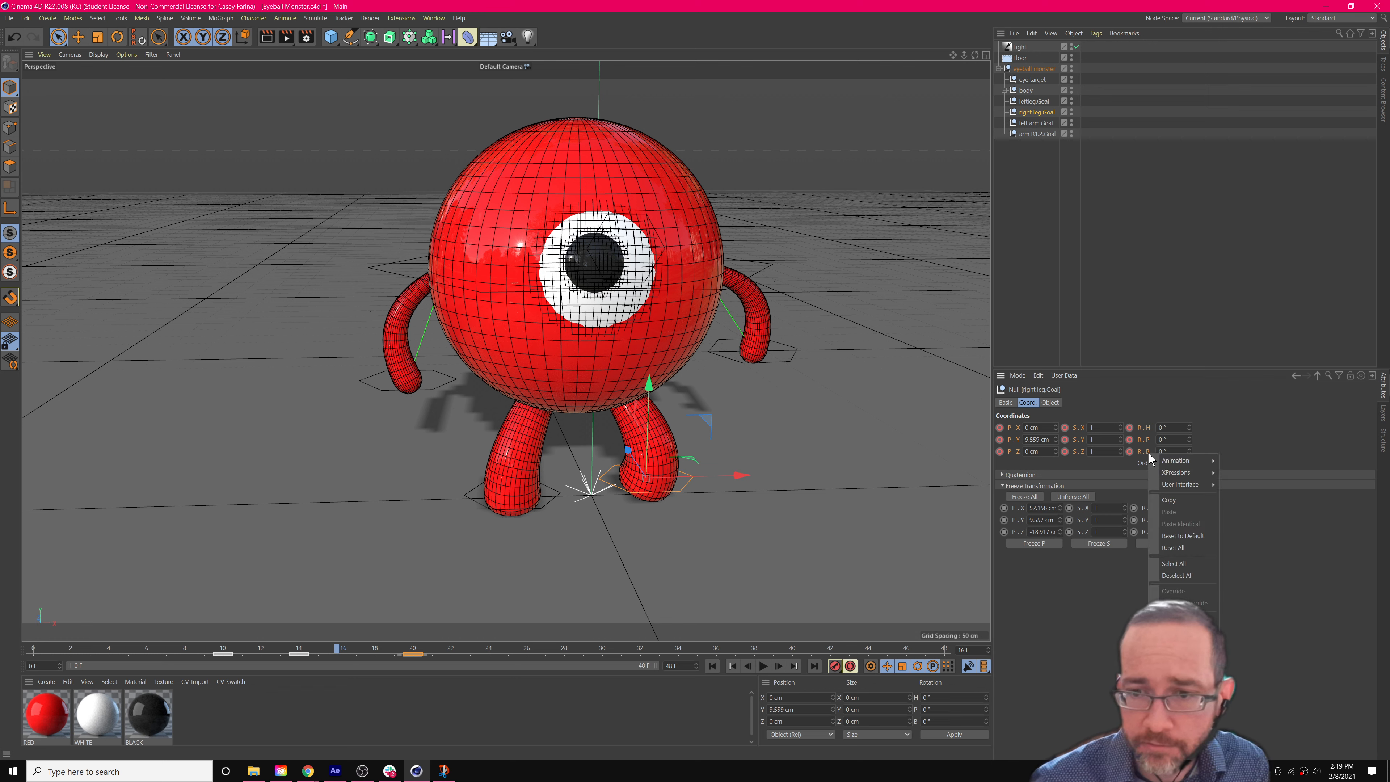
mouse_move(1199, 462)
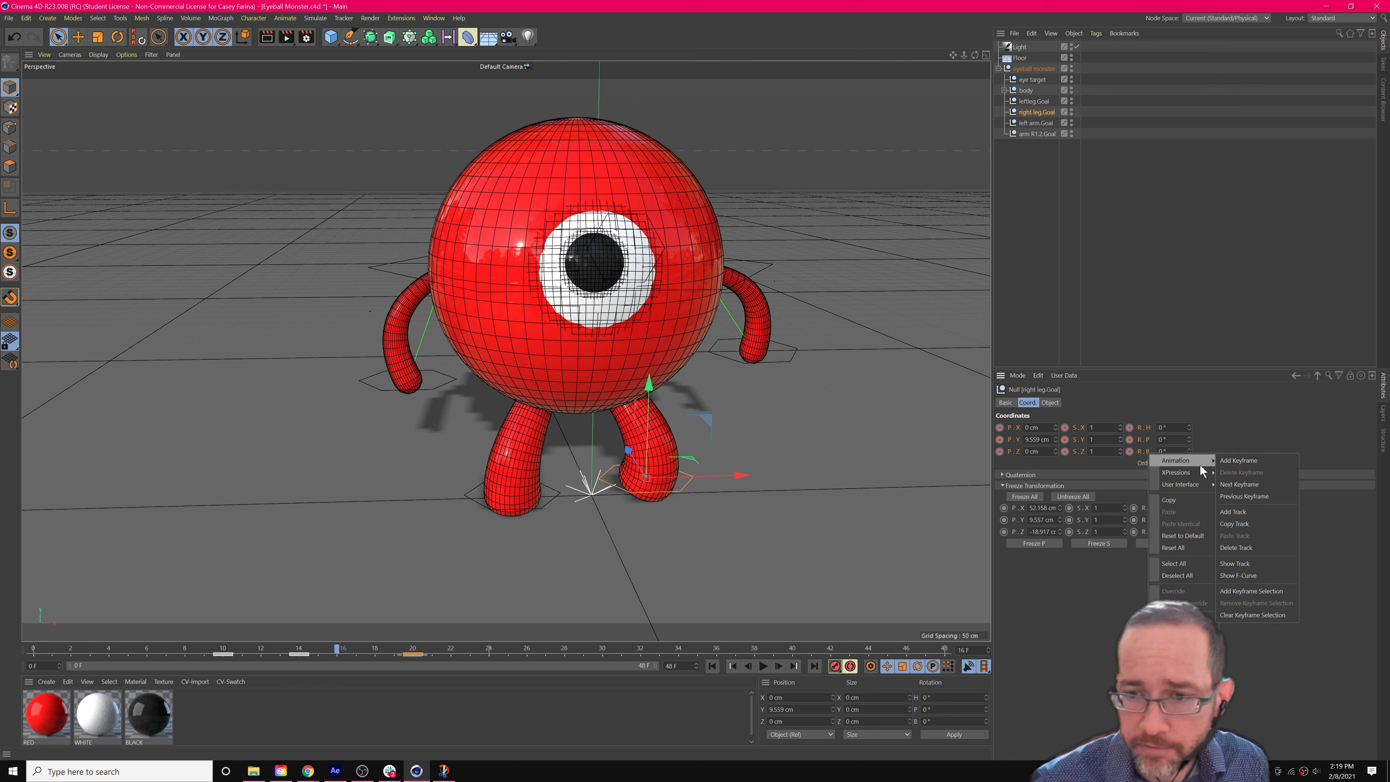
click(1260, 548)
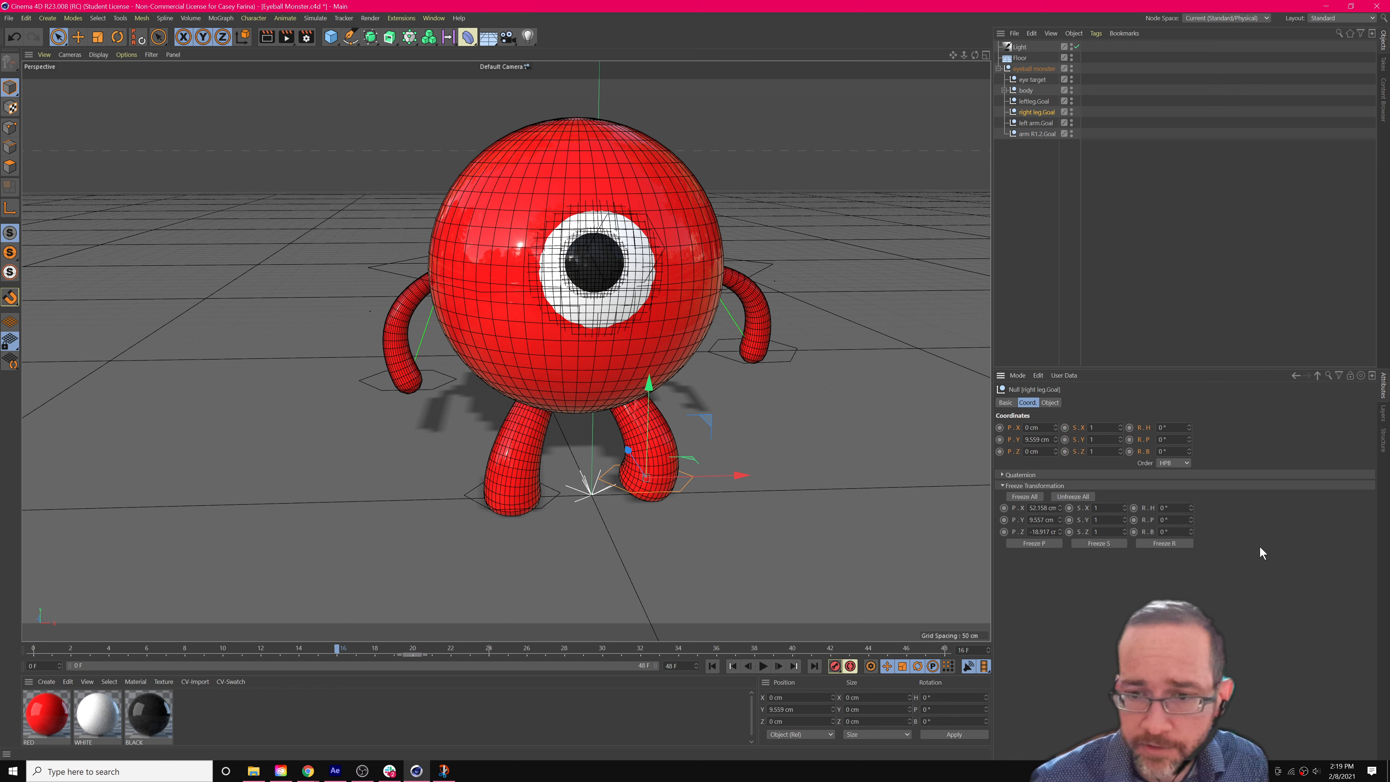
Add the Reset PSR command to the interface and apply it to the eyeball monster null and all its child nulls.
click(1035, 174)
click(1040, 64)
shift+click(1030, 140)
shift+click(1029, 134)
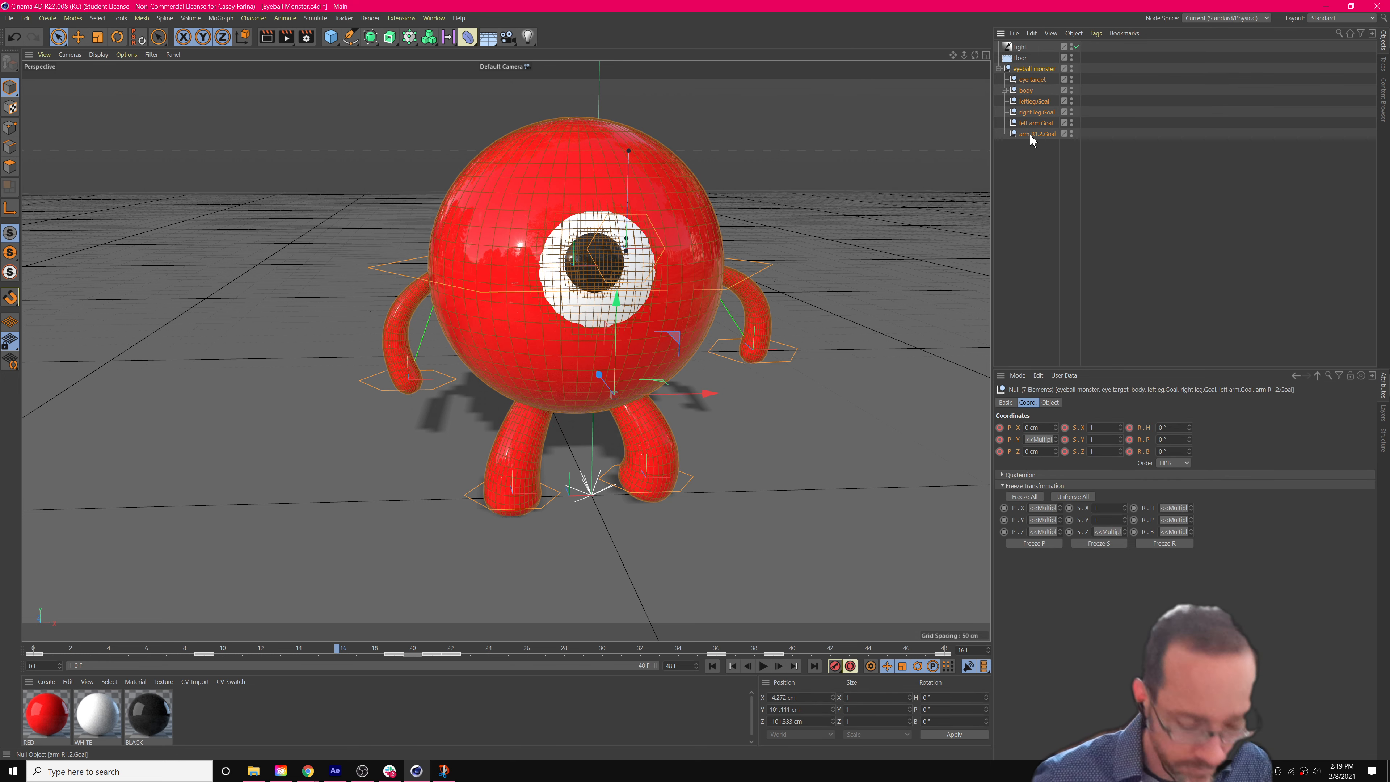
key(shift+c)
text(reset)
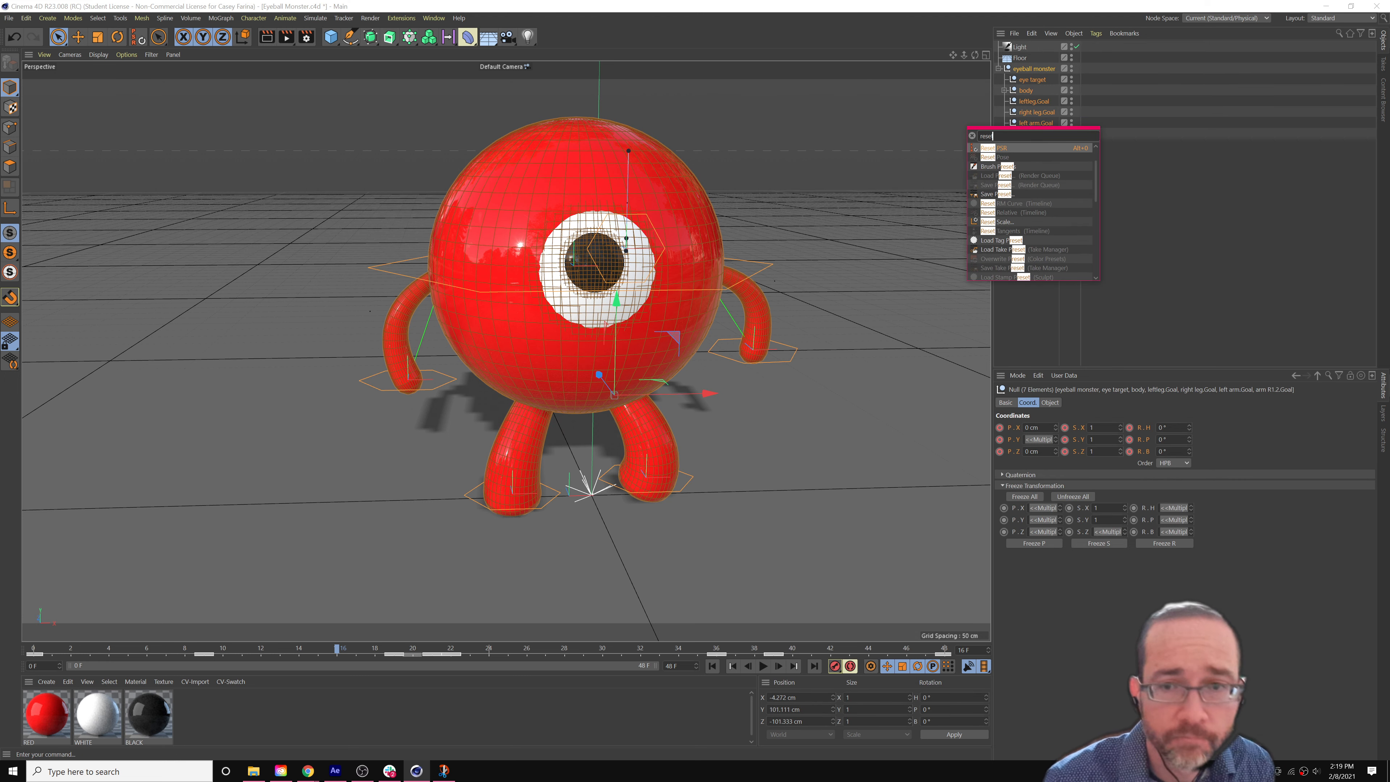
drag(1031, 154, 982, 38)
click(982, 38)
Key right leg.Goal in its rest position at frame 12.
click(1036, 112)
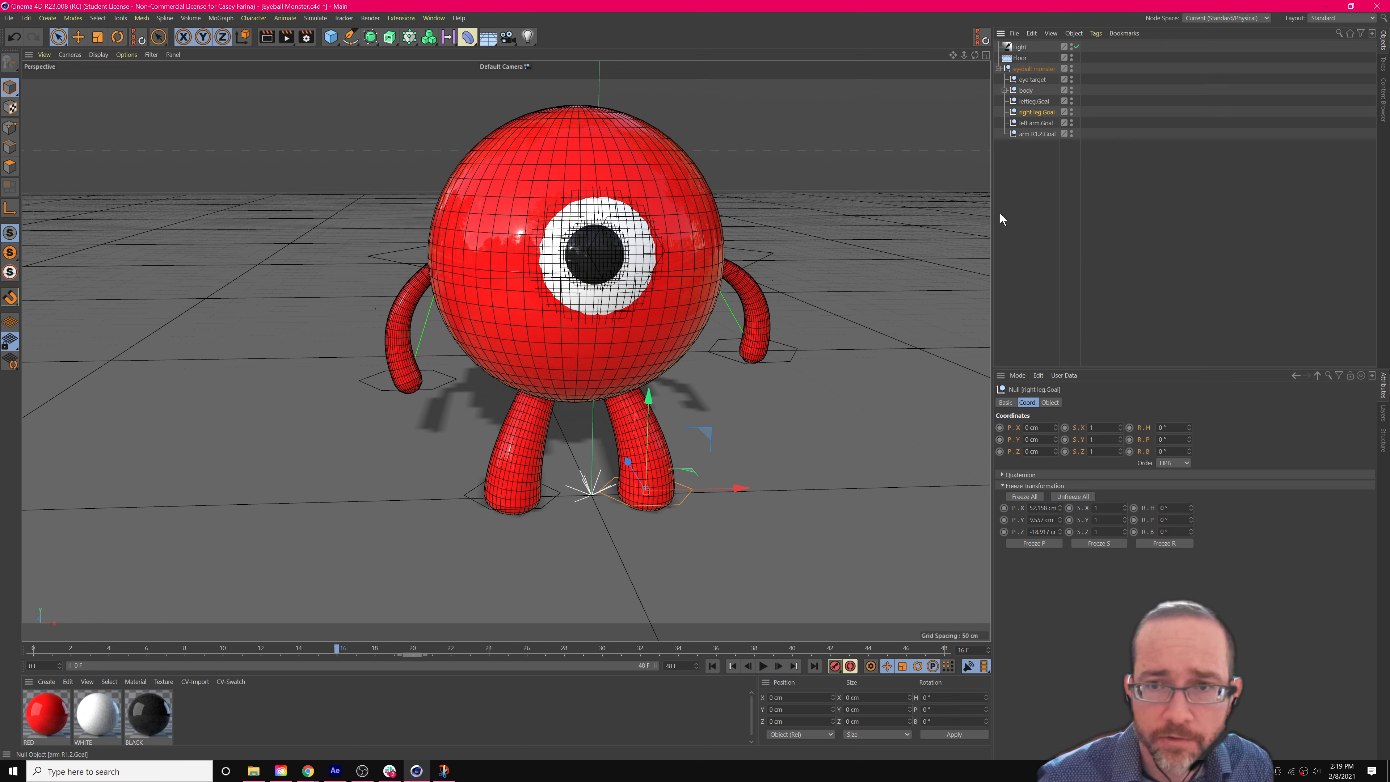
drag(325, 655, 261, 651)
click(1044, 156)
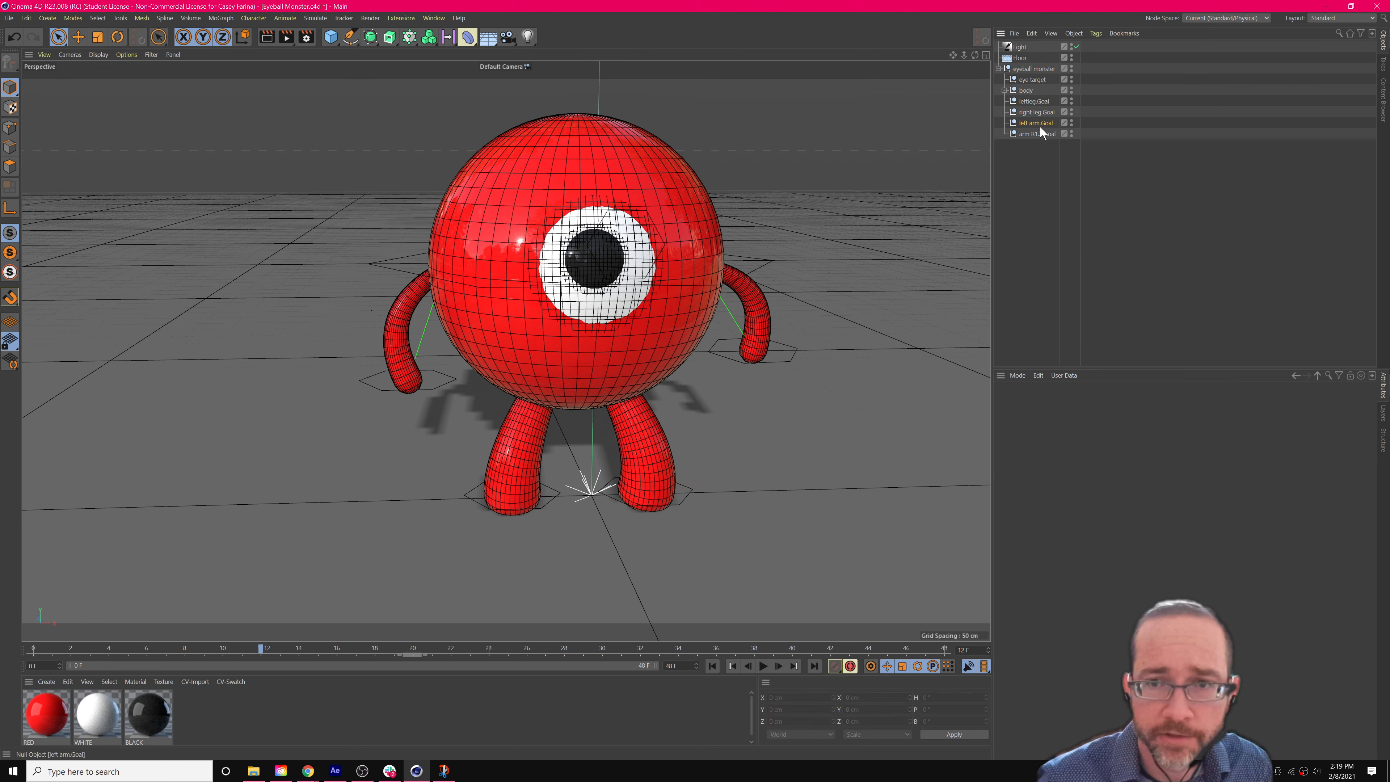
click(1037, 112)
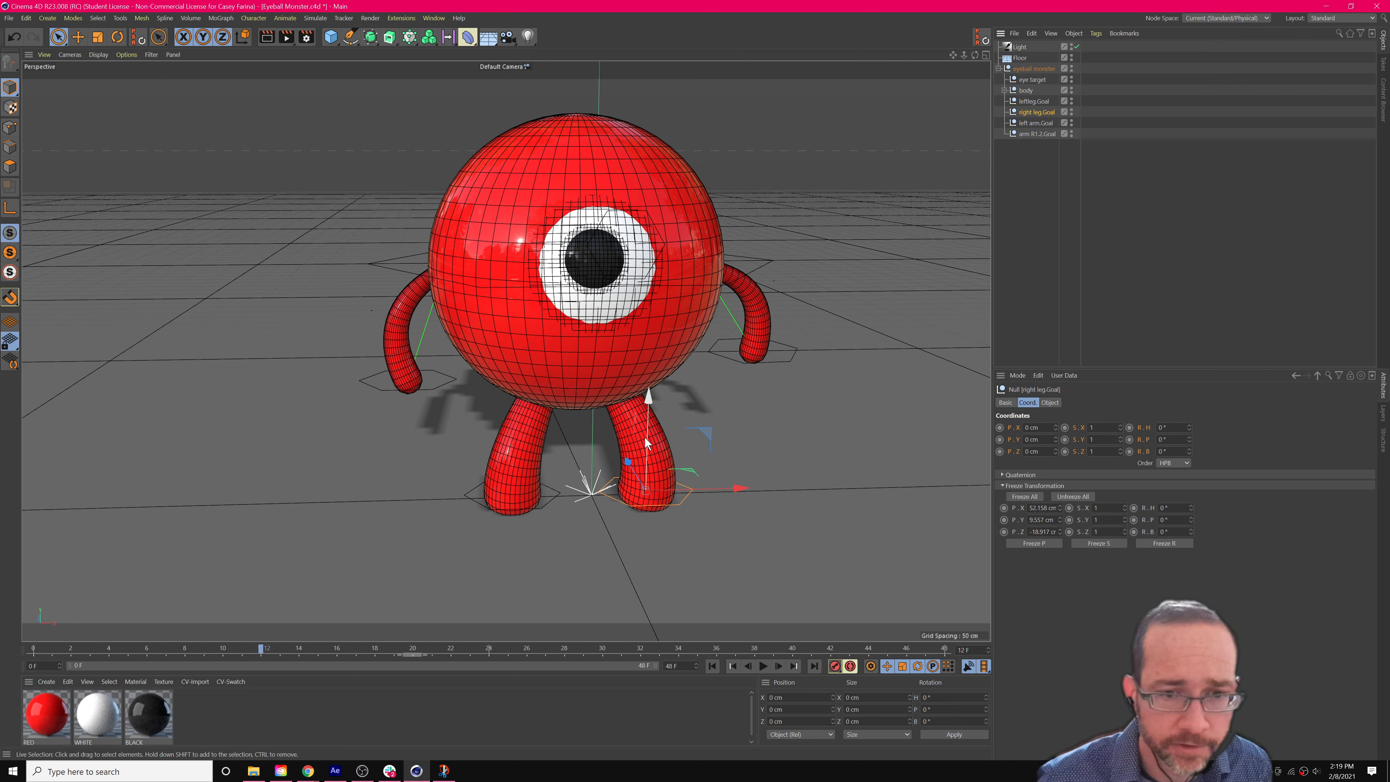
drag(647, 436, 673, 407)
key(ctrl+z)
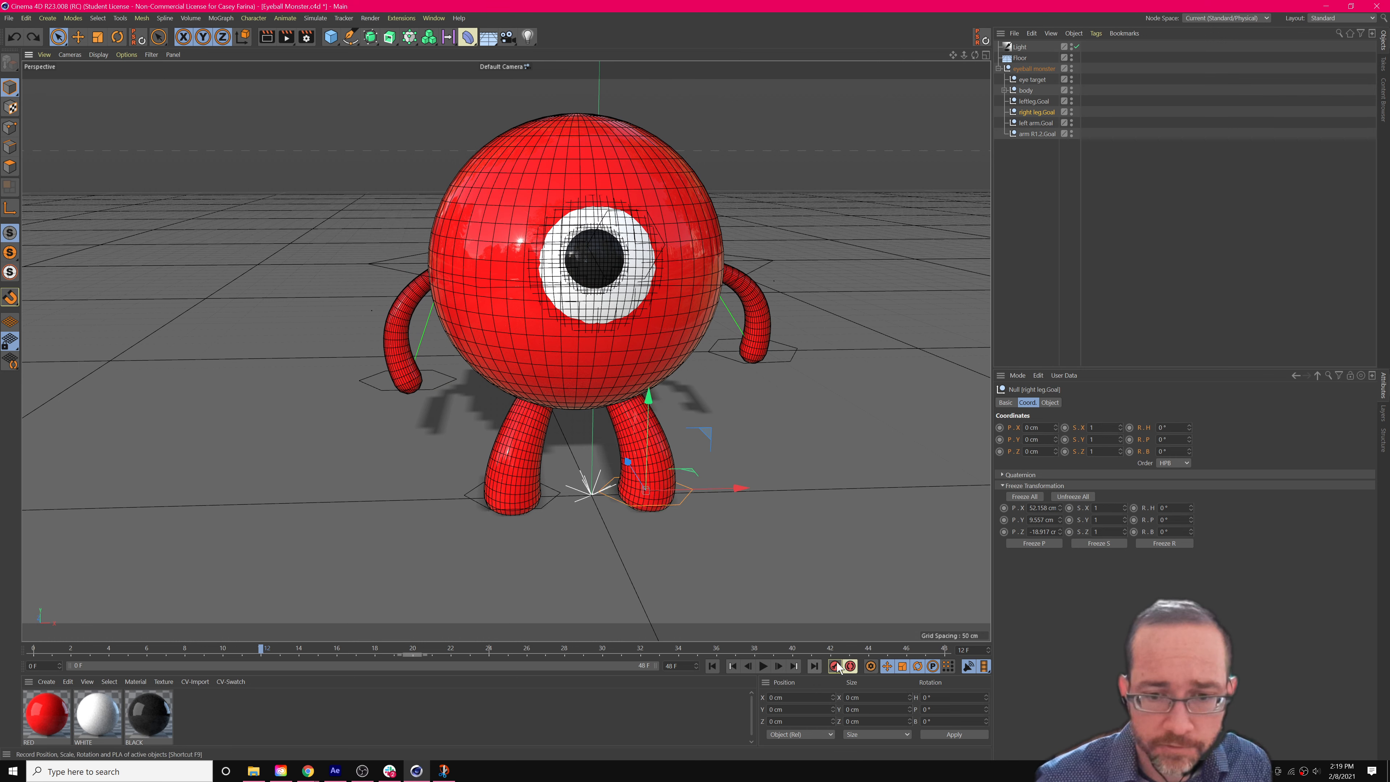
Raise right leg.Goal about 32 cm in Y at frame 18, and copy its frame 12 keys to frame 25.
drag(279, 655, 375, 650)
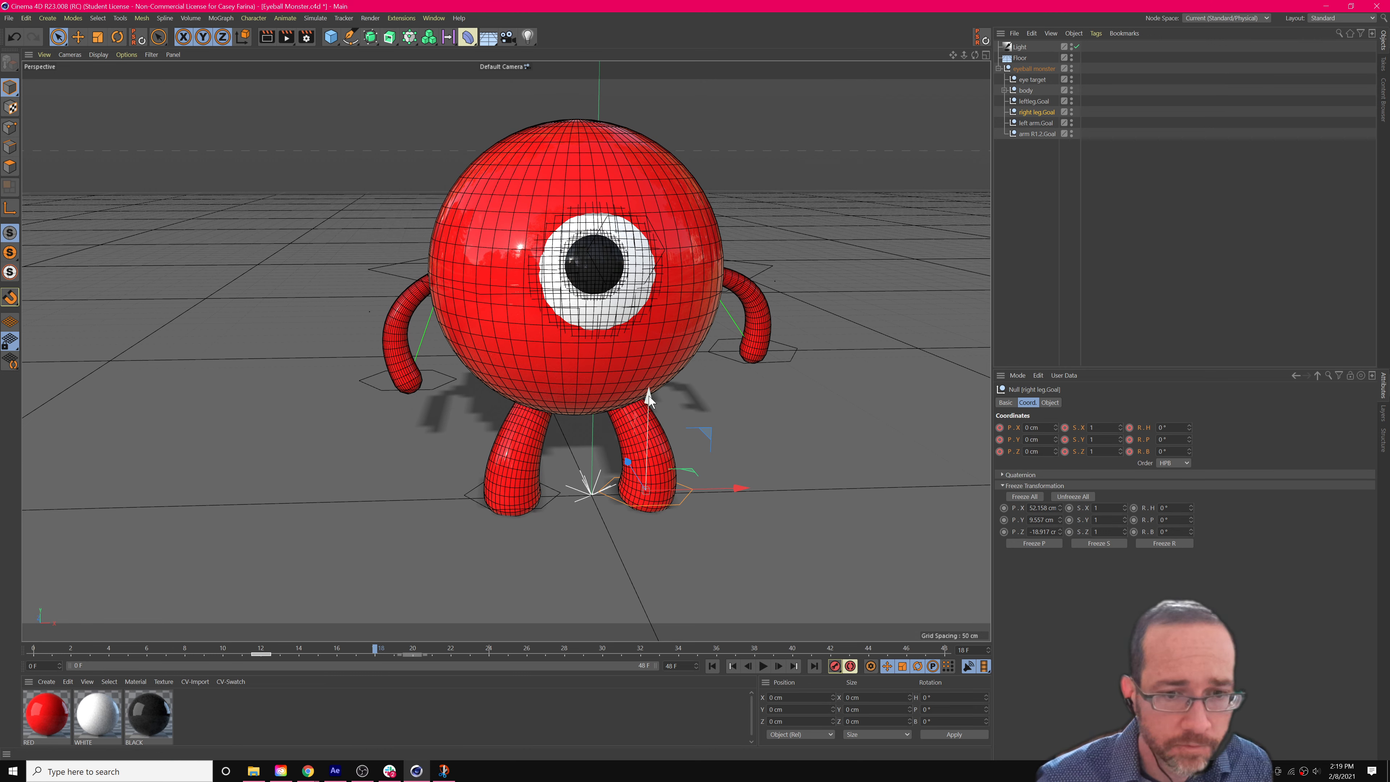
drag(649, 398, 651, 356)
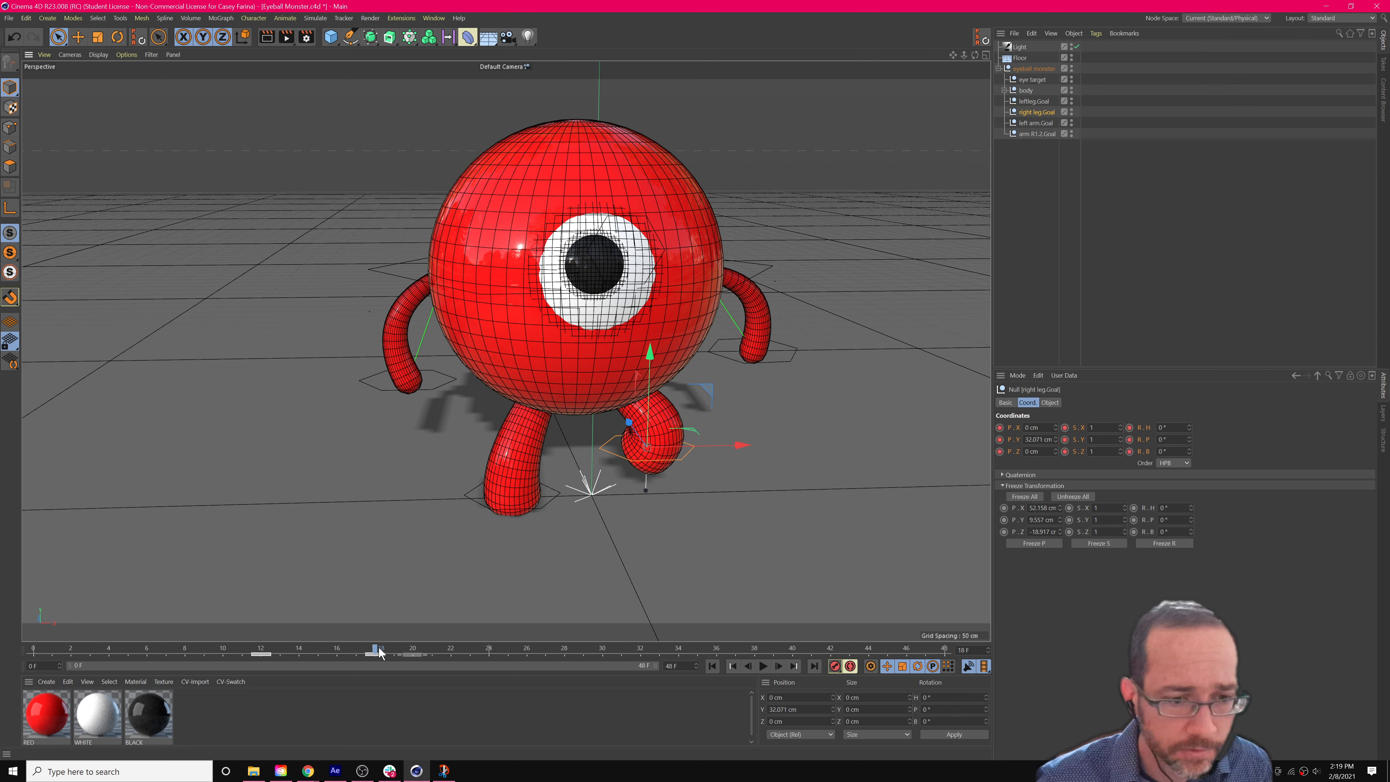
drag(382, 652, 509, 646)
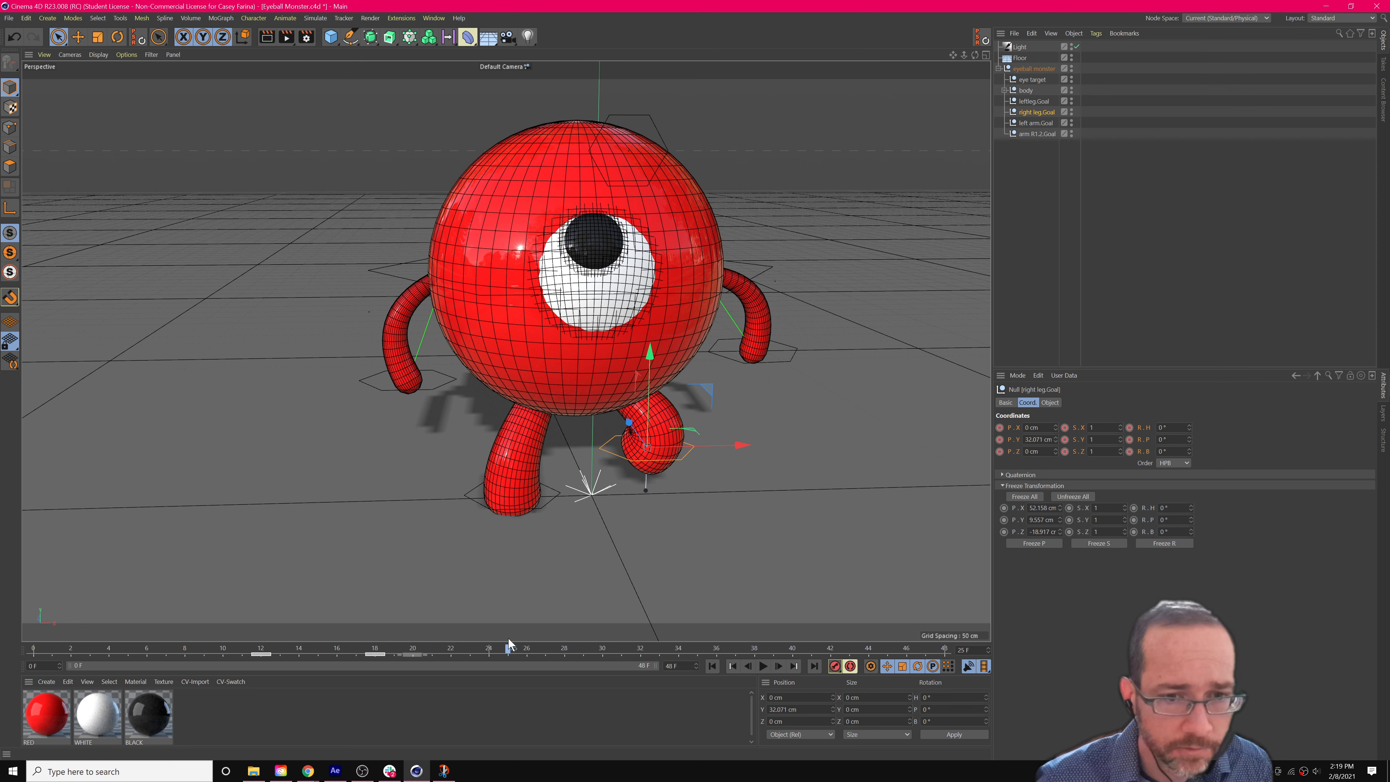
click(265, 655)
drag(265, 655, 506, 642)
Scrub and play the animation to review the right leg lift, and stop playback.
drag(403, 648, 147, 643)
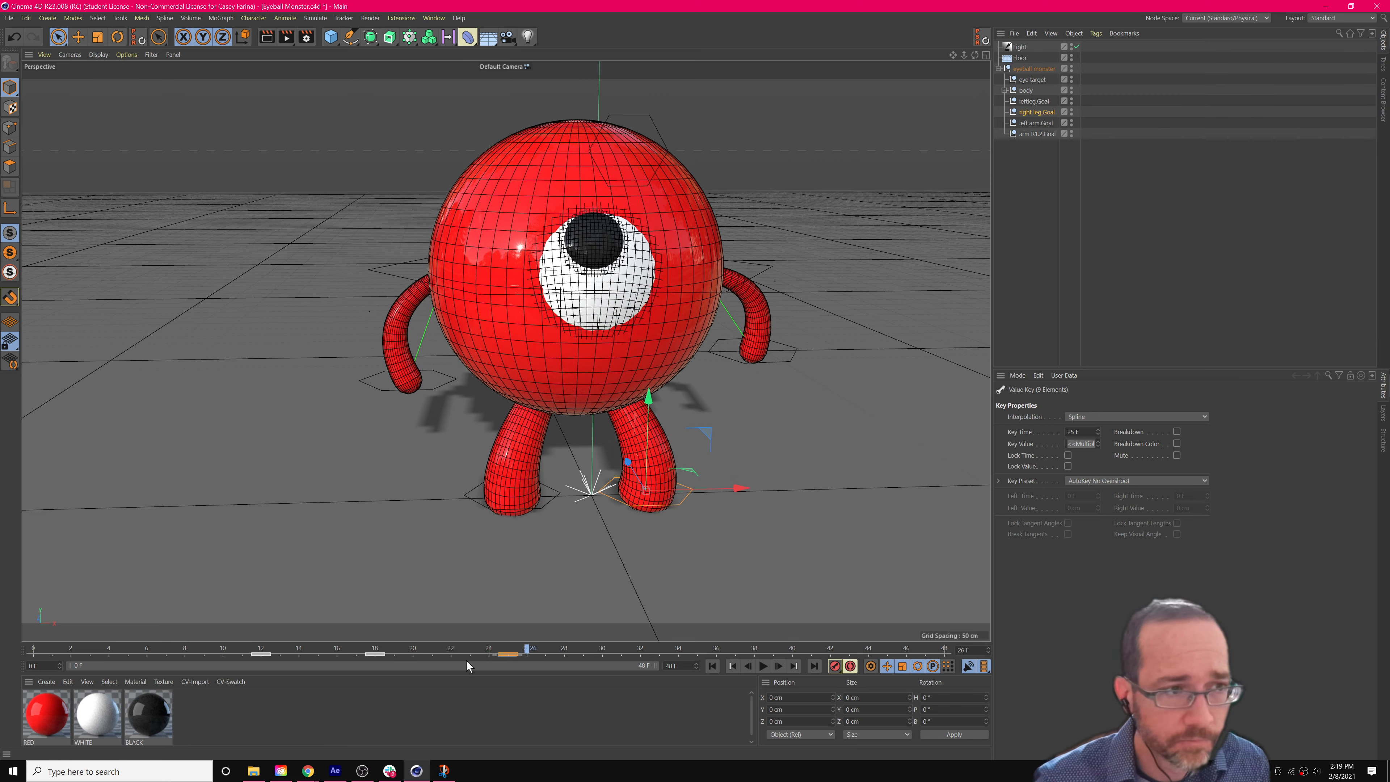
drag(728, 620, 140, 633)
key(F8)
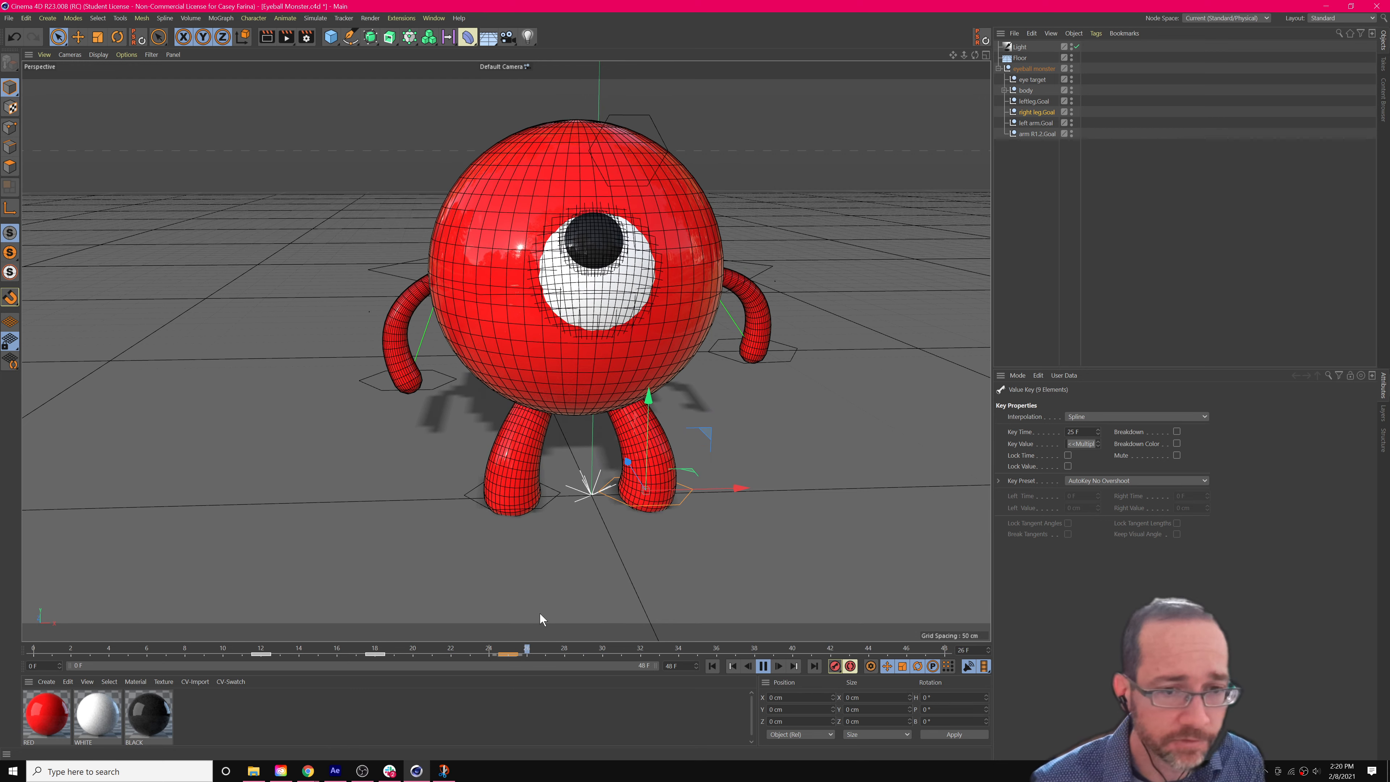
drag(521, 652, 806, 637)
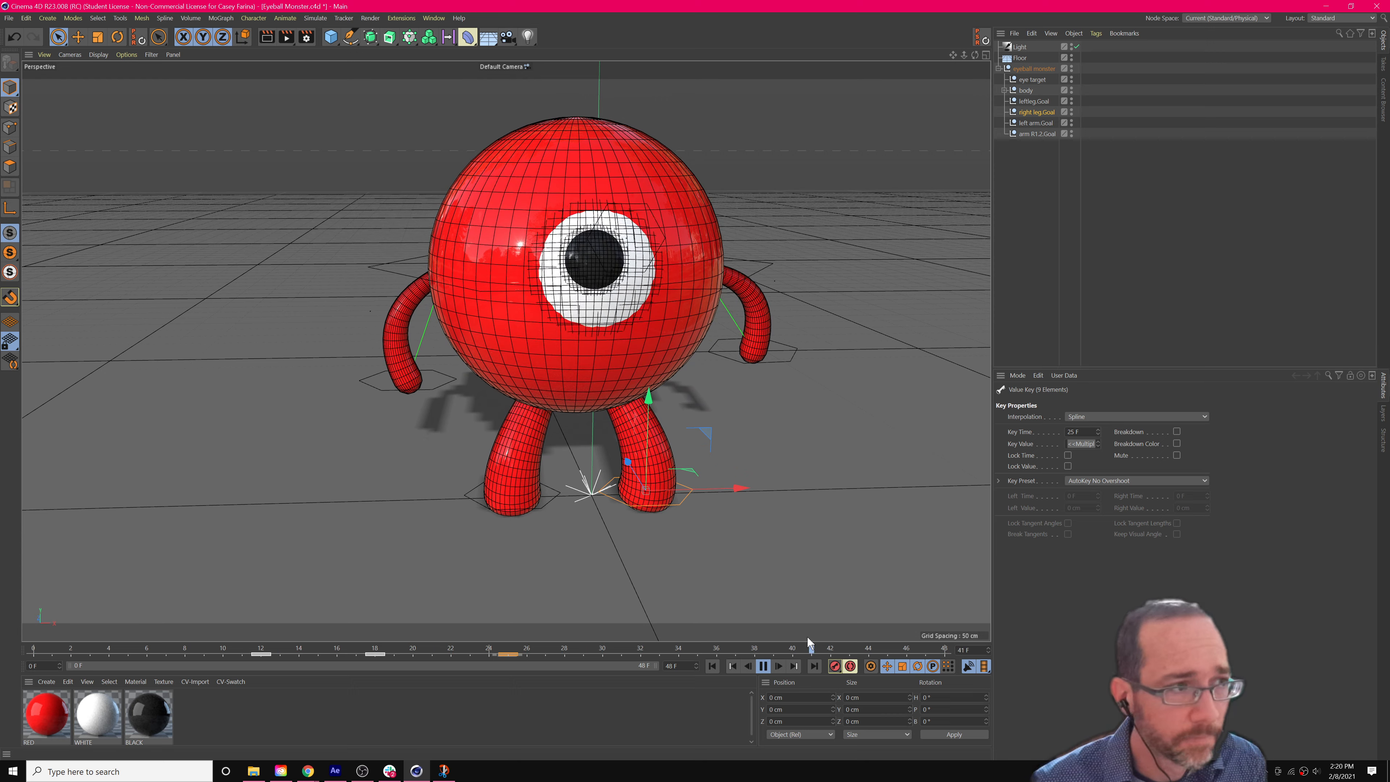
click(762, 665)
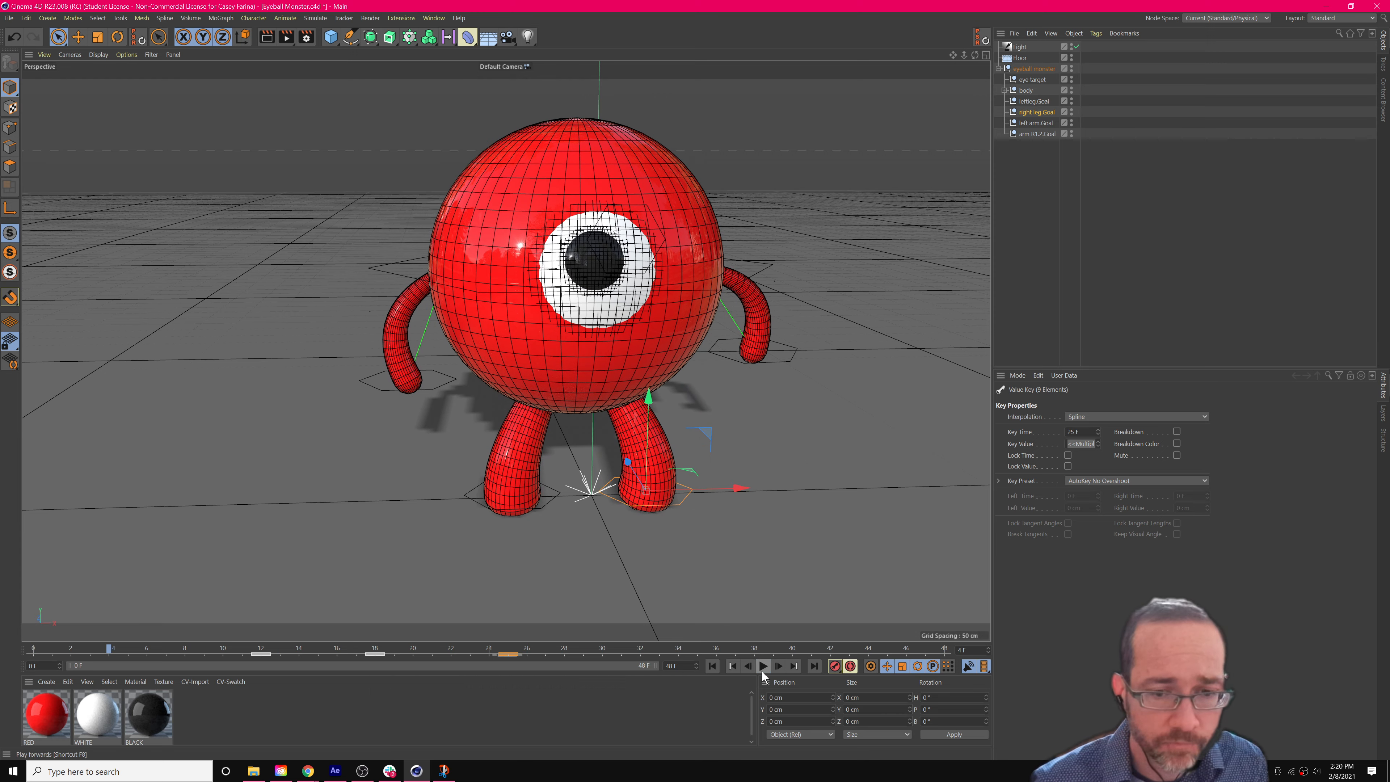
Examine the monster from low, high and three-quarter angles, both close up and at a distance.
alt+drag(562, 255, 531, 428)
alt+drag(429, 442, 496, 488)
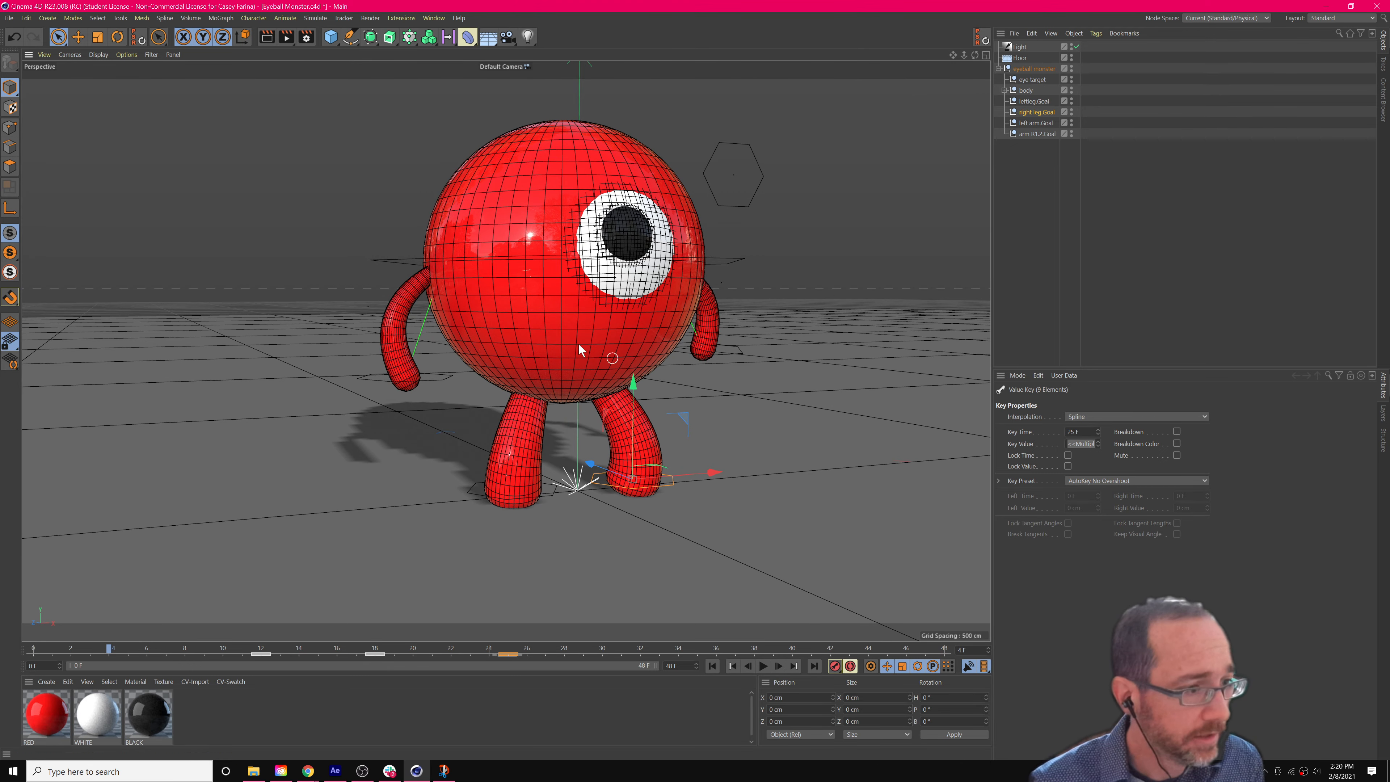
alt+drag(527, 369, 656, 404)
alt+drag(569, 424, 442, 490)
scroll(573, 407, down, 3)
scroll(572, 406, up, 4)
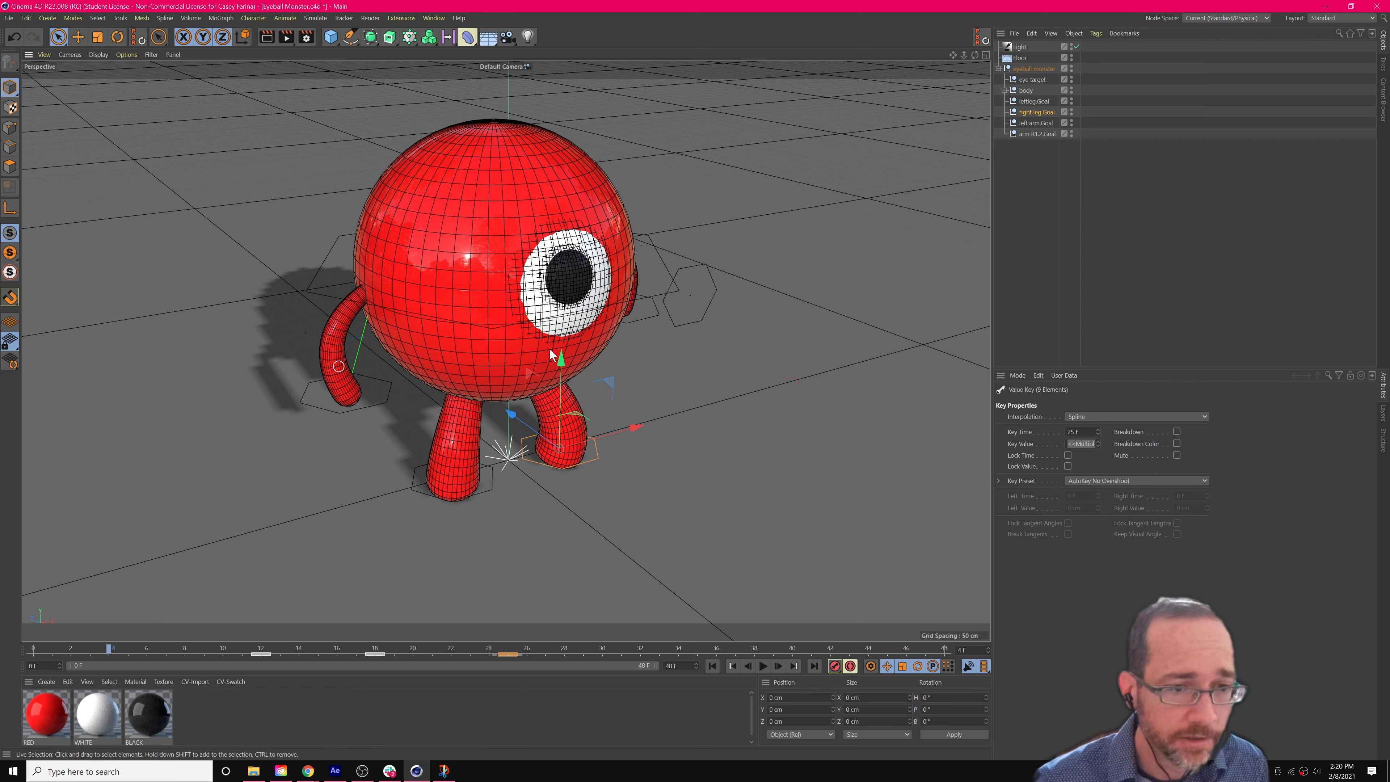
alt+drag(497, 458, 504, 448)
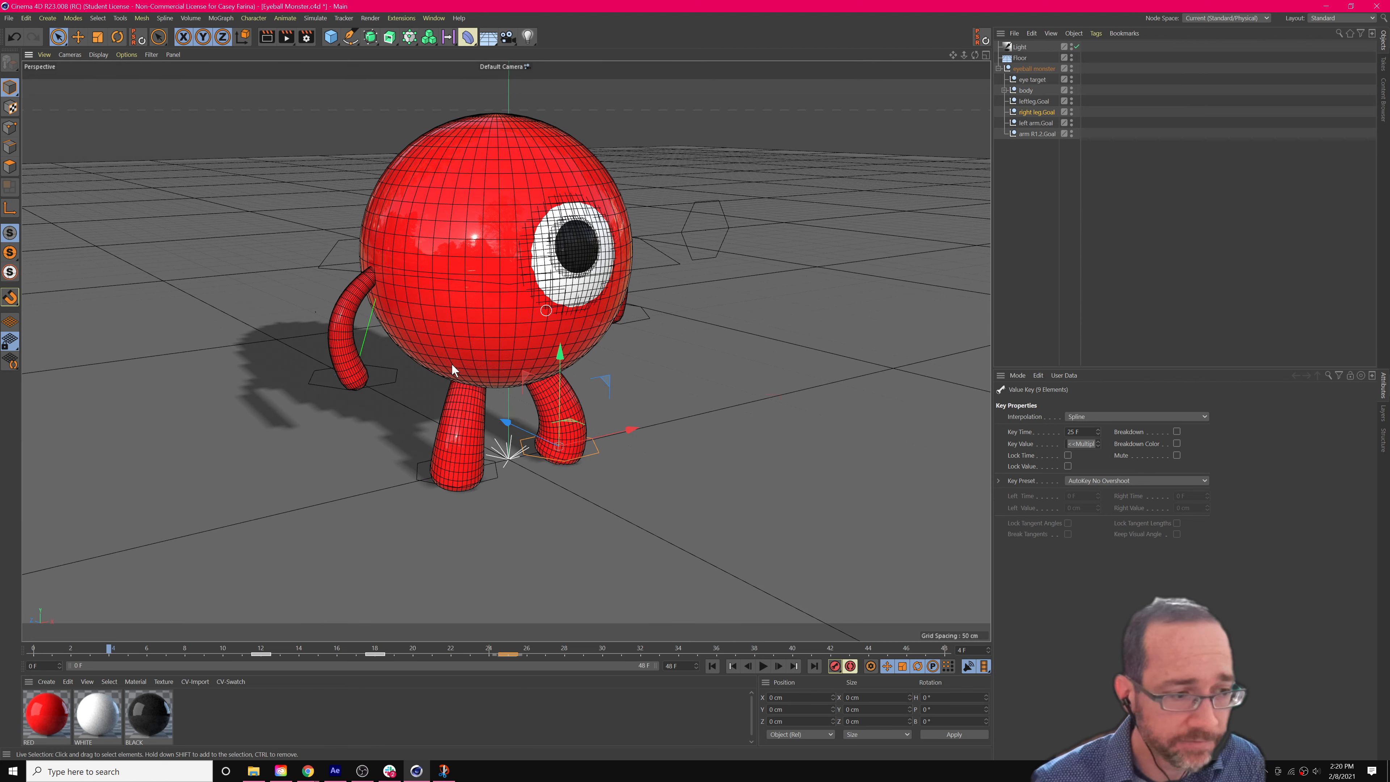
mouse_move(517, 446)
alt+mouse_down()
mouse_move(523, 459)
mouse_move(489, 482)
mouse_move(392, 480)
mouse_move(374, 527)
mouse_move(597, 454)
mouse_move(519, 470)
alt+mouse_up()
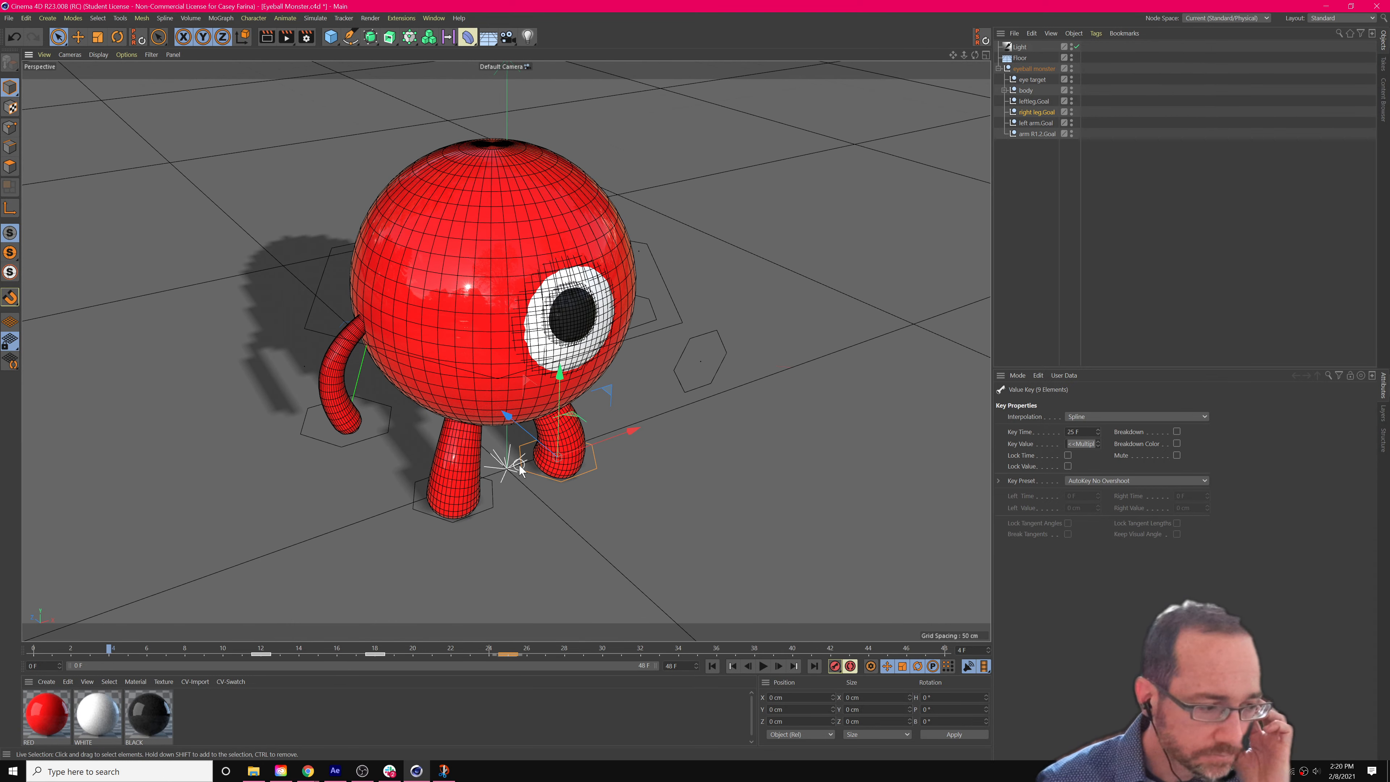
alt+drag(488, 493, 496, 498)
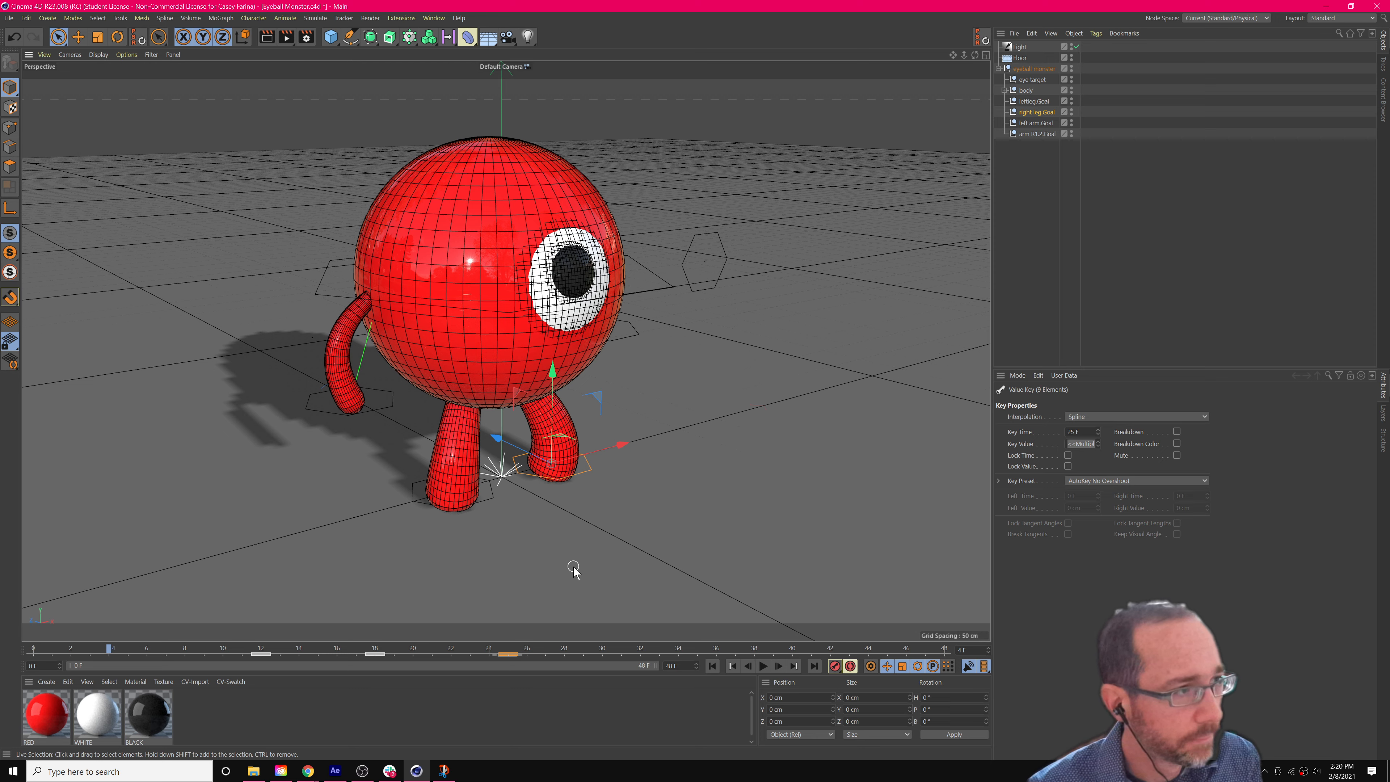
scroll(545, 492, up, 3)
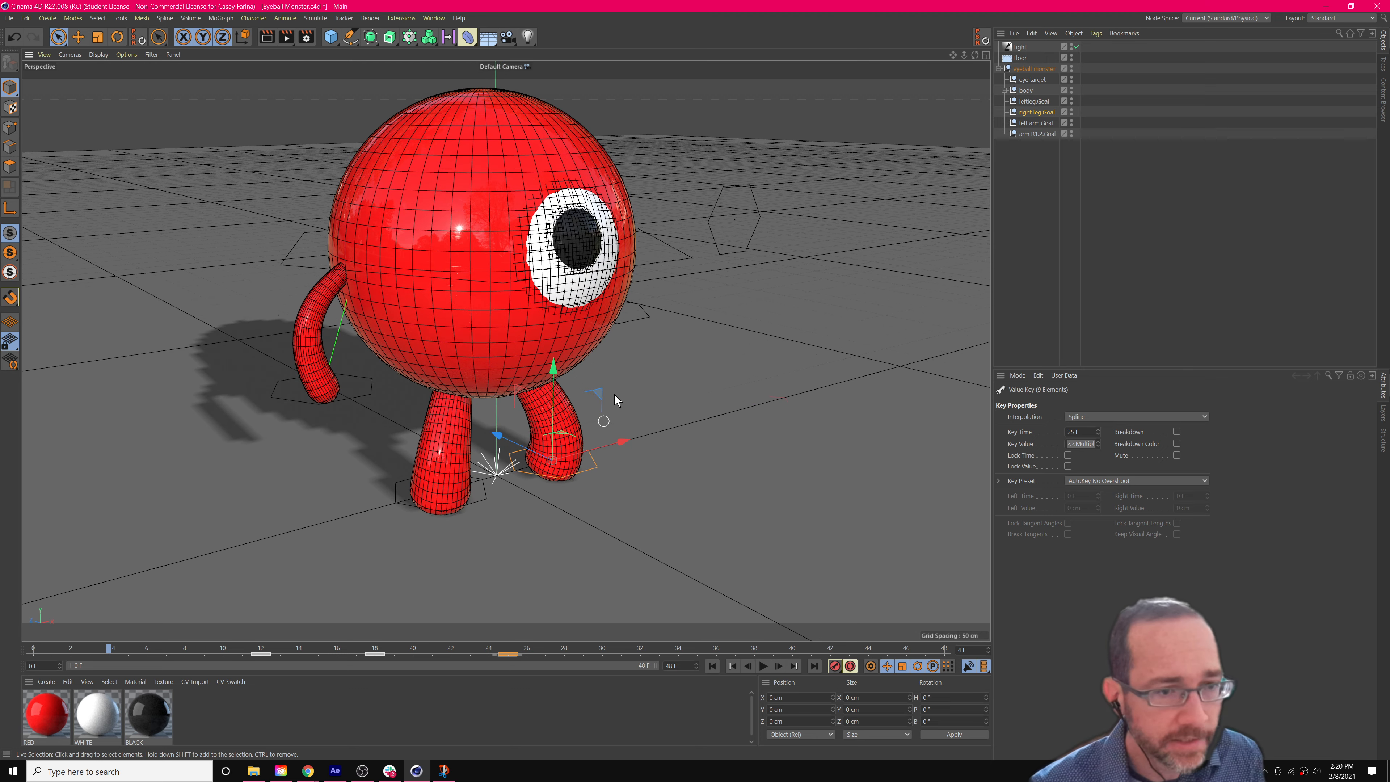
scroll(602, 383, up, 6)
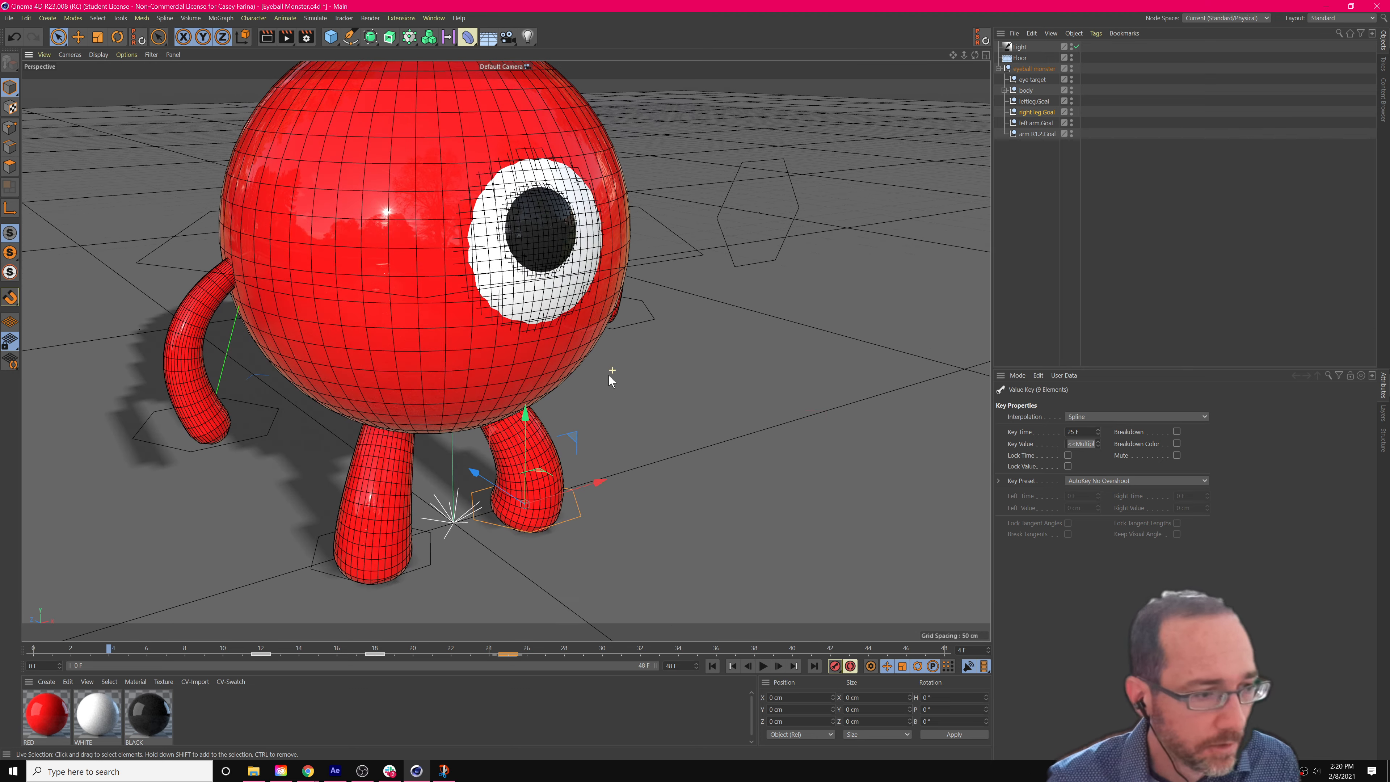
scroll(634, 394, down, 5)
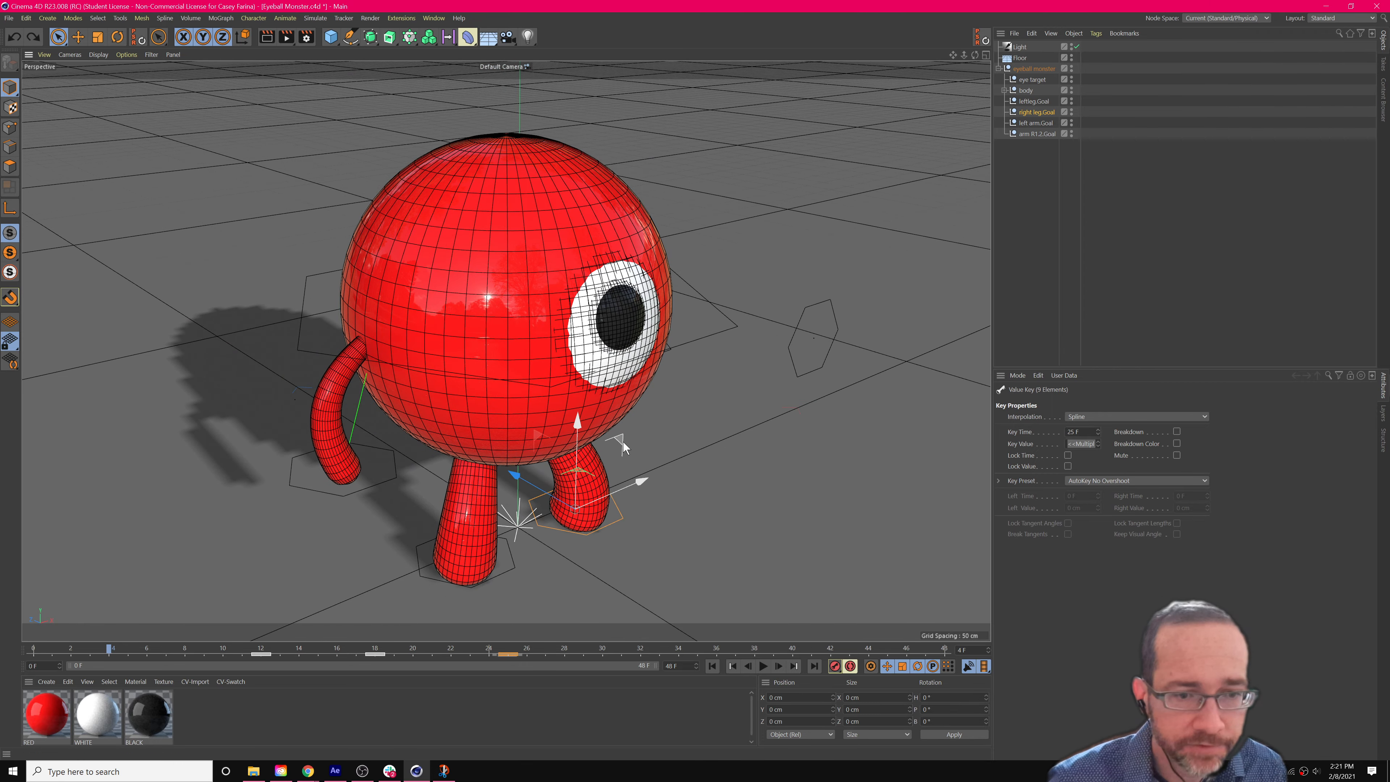
Render previews of the monster in the viewport from slightly different three-quarter angles.
alt+drag(746, 527, 745, 527)
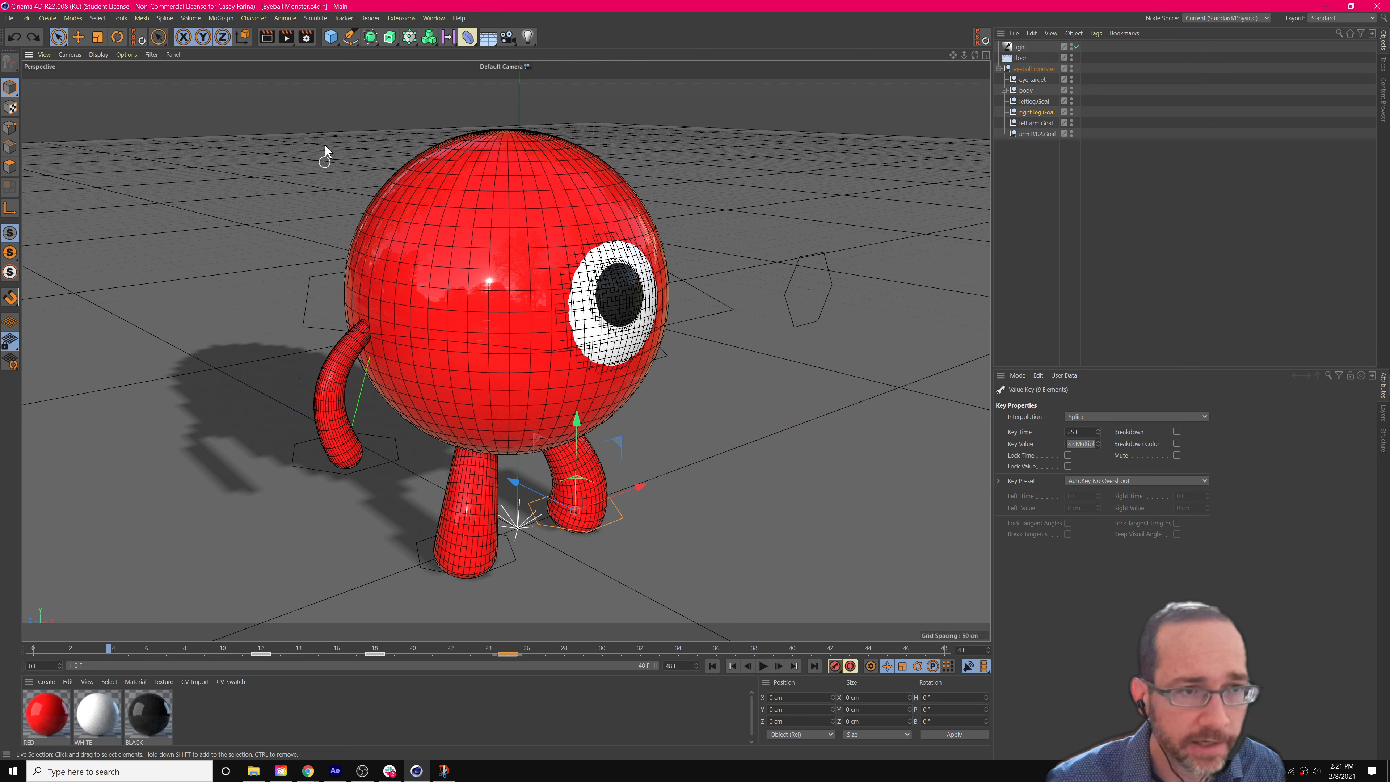
alt+drag(585, 371, 525, 379)
key(ctrl+r)
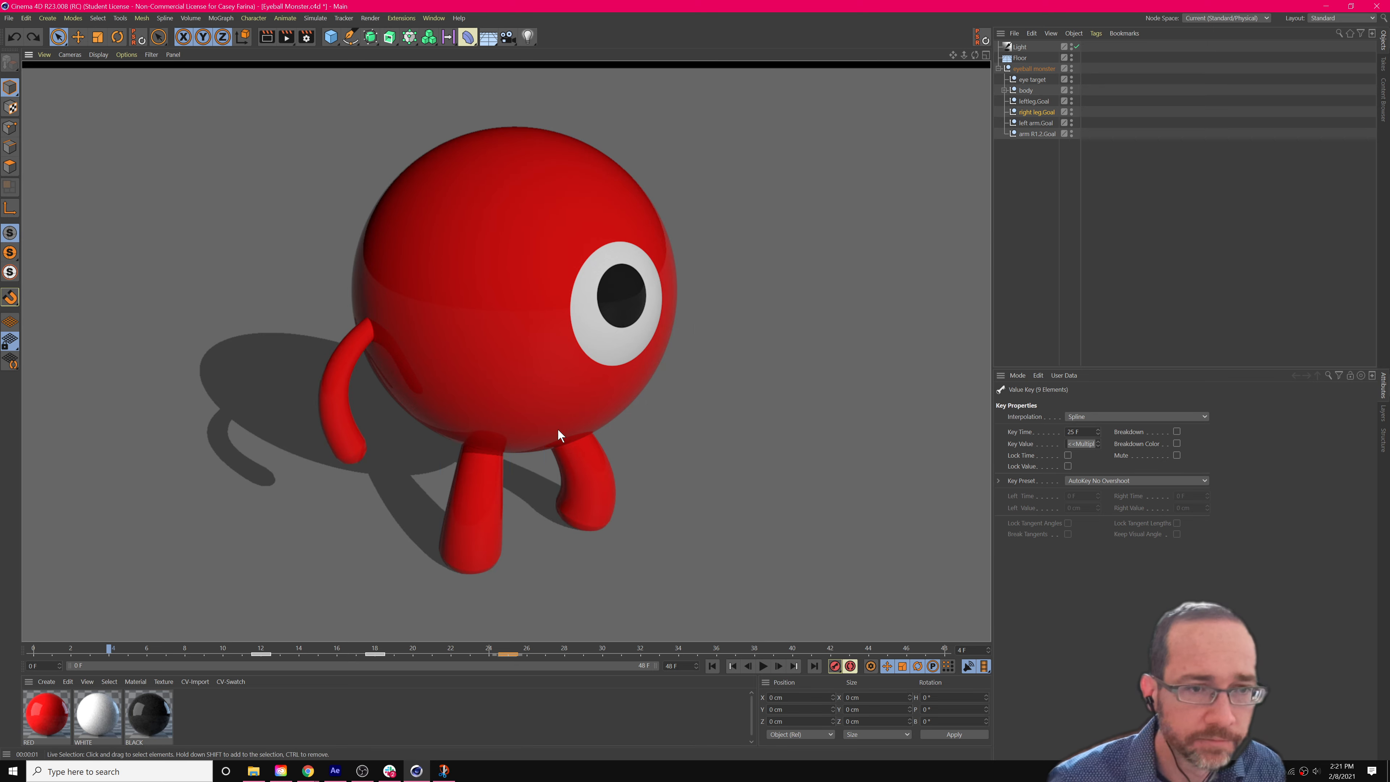
mouse_move(557, 428)
alt+mouse_down()
mouse_move(534, 430)
mouse_move(553, 434)
alt+mouse_up()
key(ctrl+r)
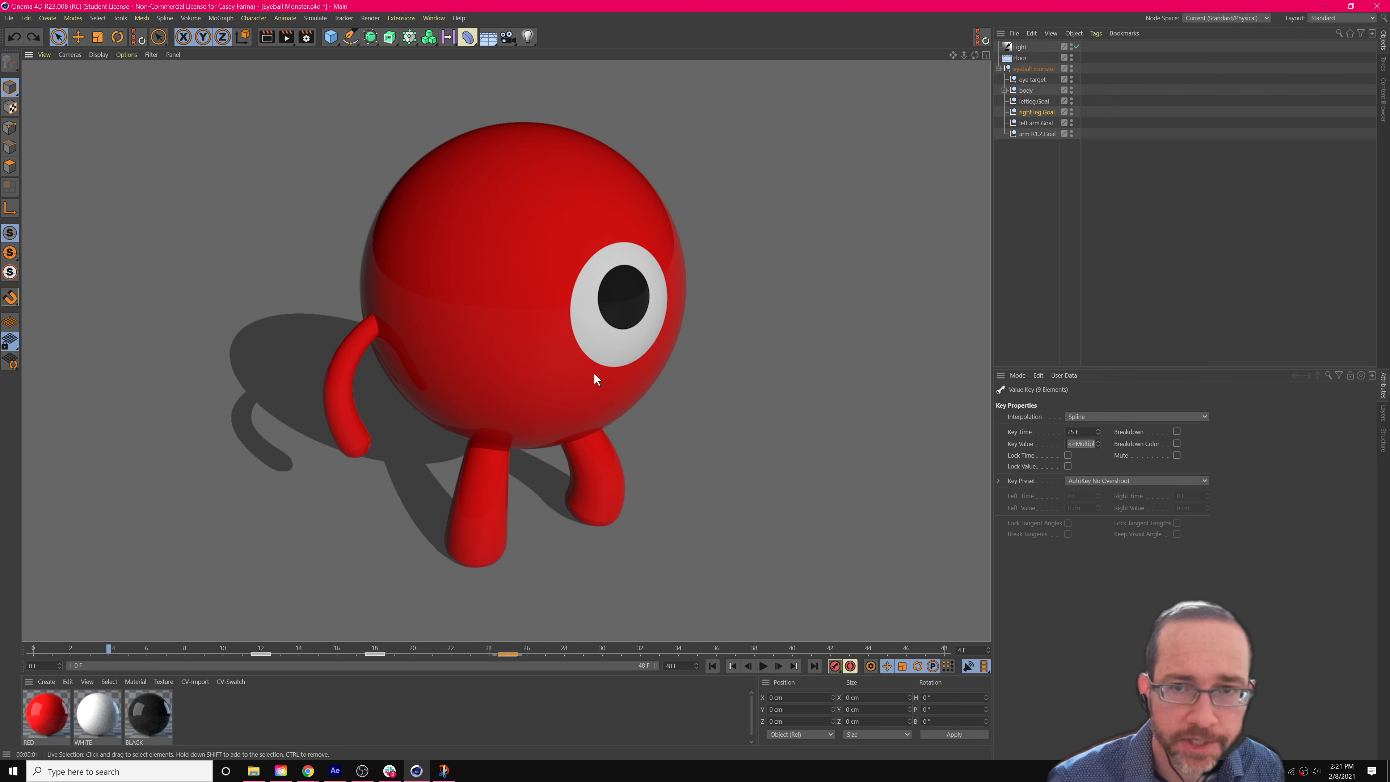
click(528, 37)
click(569, 52)
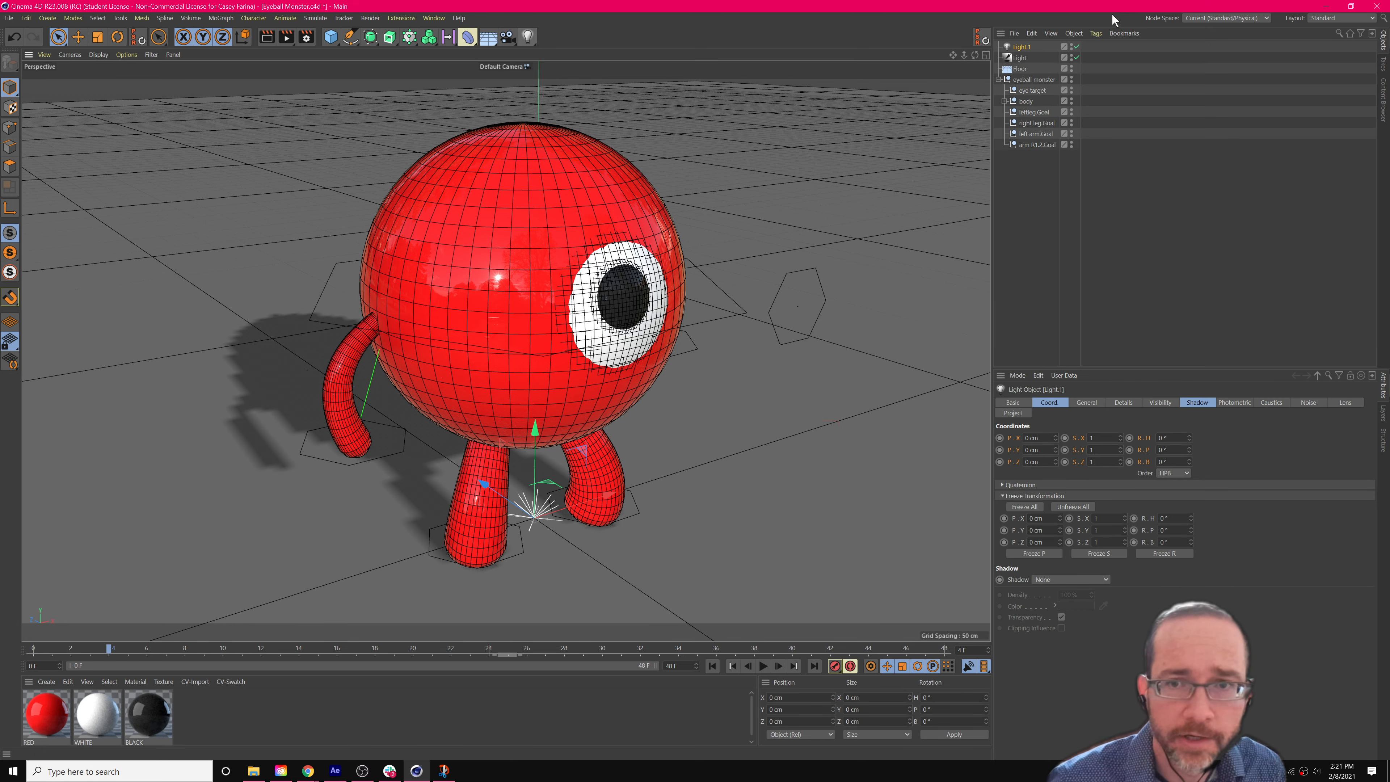
key(Delete)
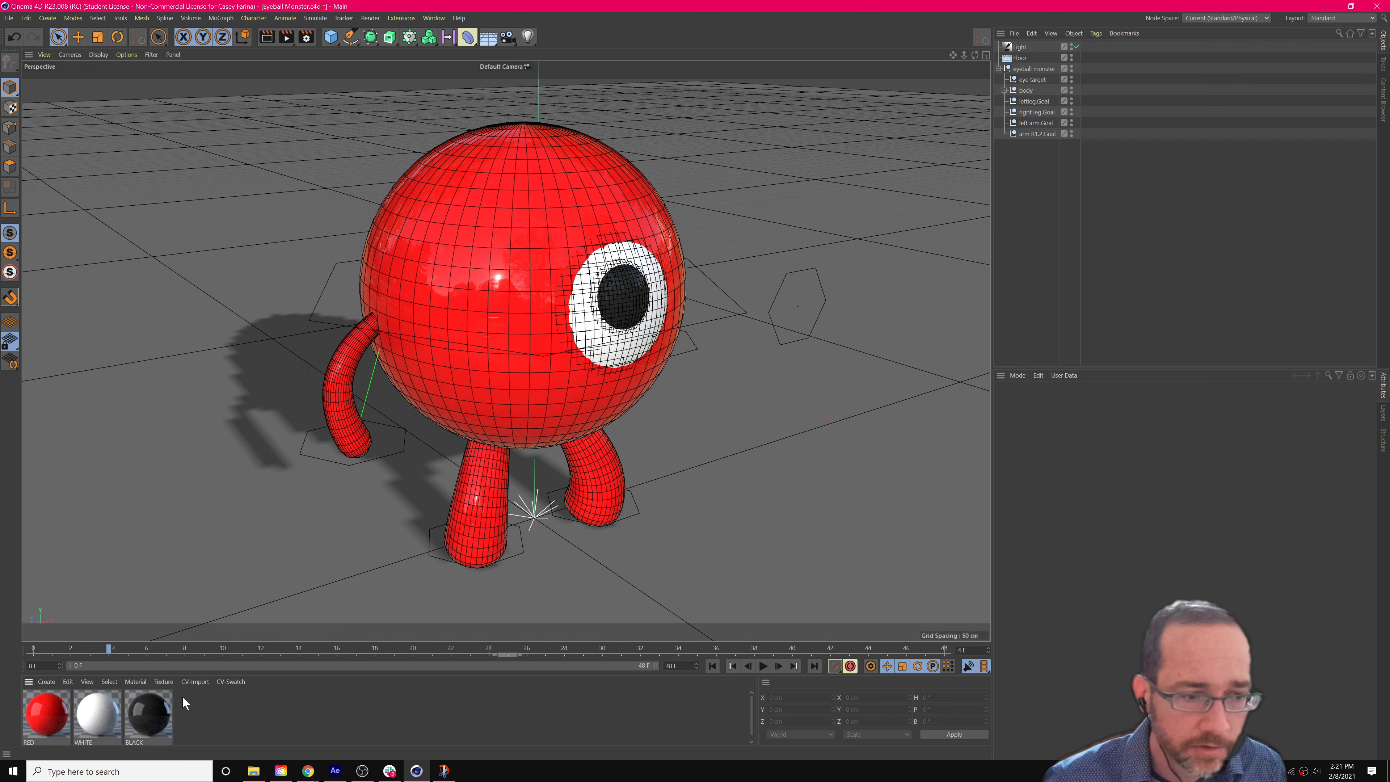
click(527, 36)
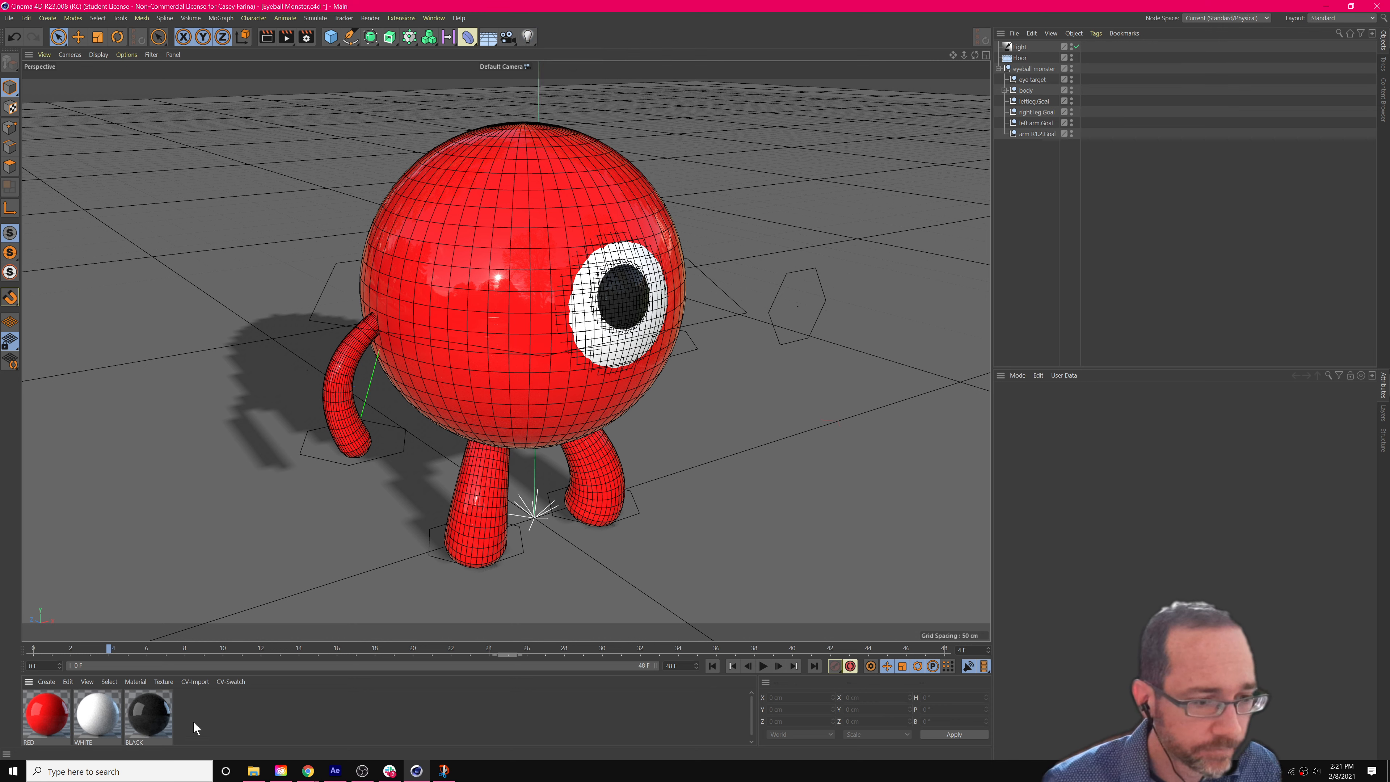
Create a new PBR material and open it in the Material Editor to examine its Reflectance layers.
click(46, 681)
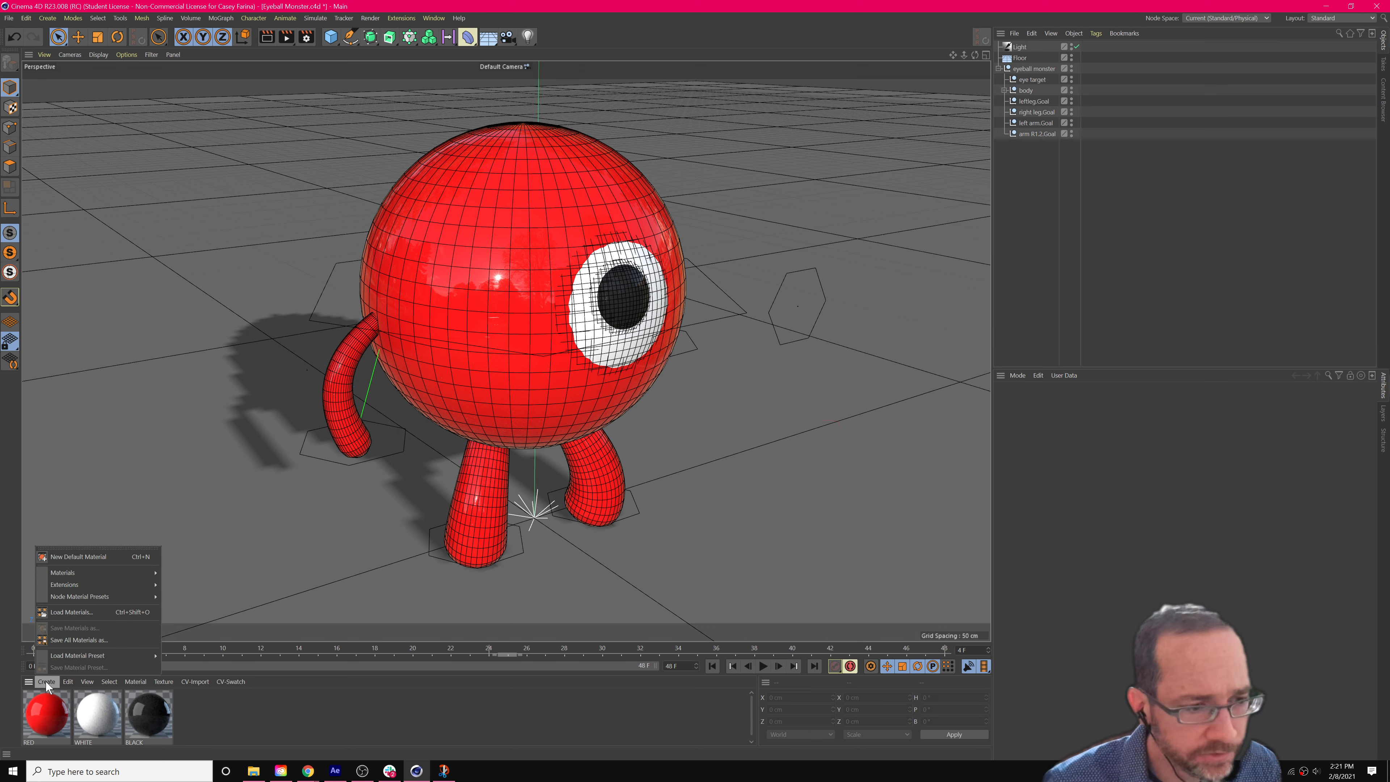
mouse_move(101, 573)
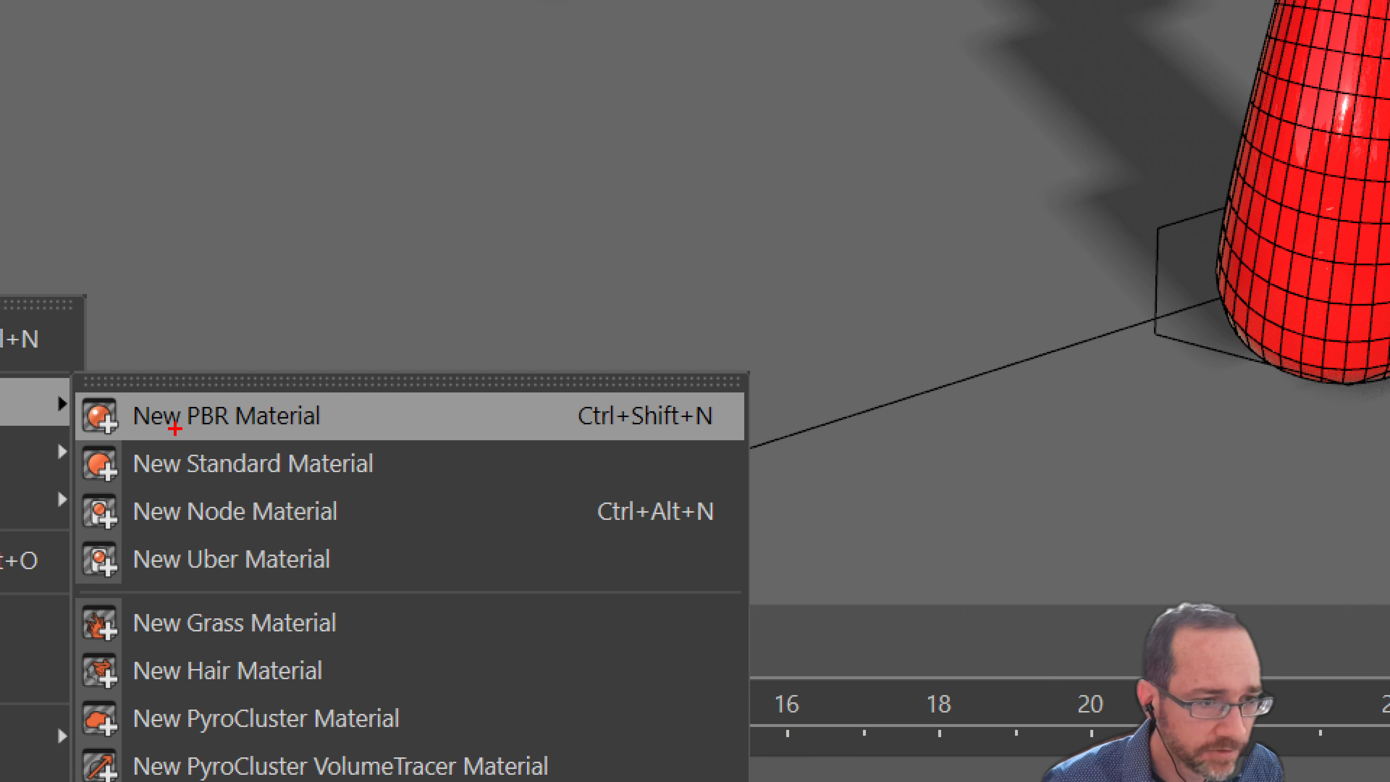
mouse_move(219, 378)
mouse_down()
mouse_move(104, 409)
mouse_move(303, 453)
mouse_move(258, 383)
mouse_up()
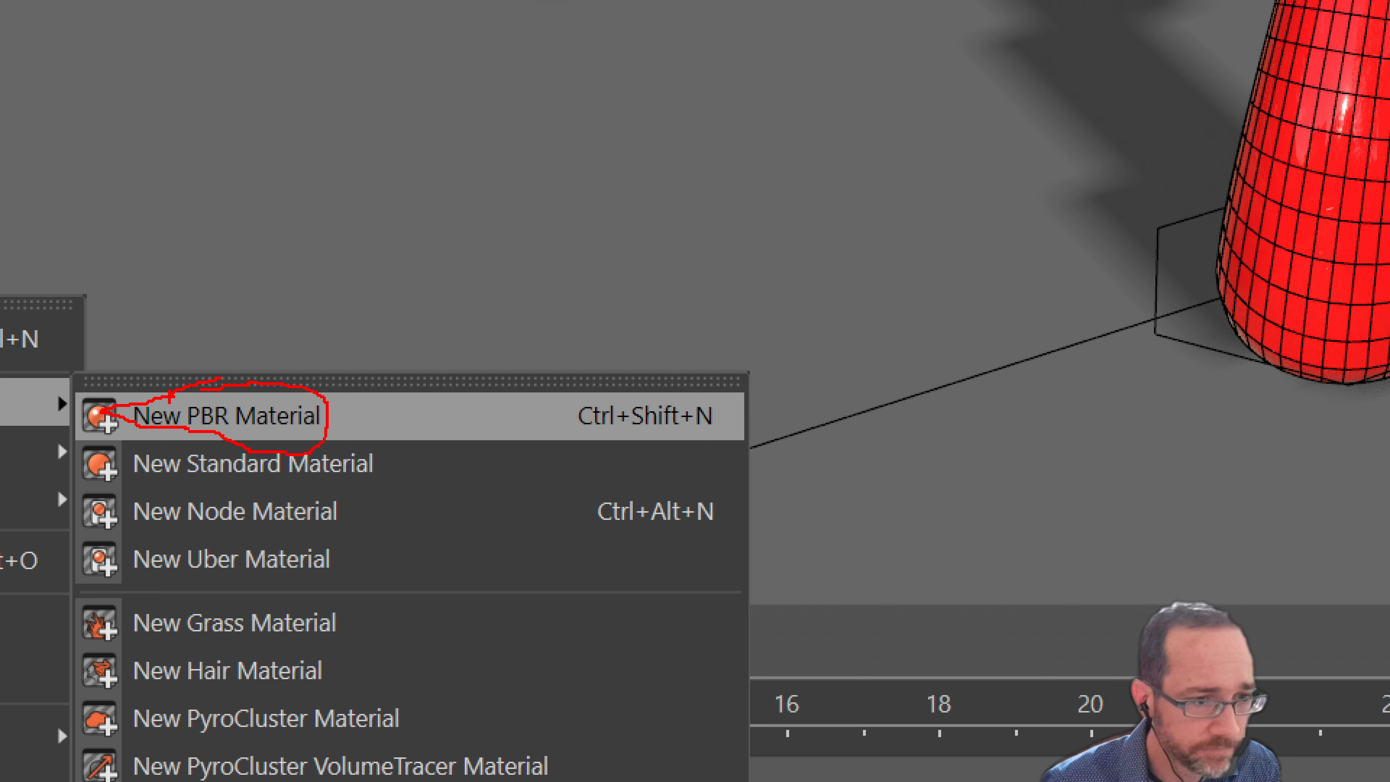
key(Escape)
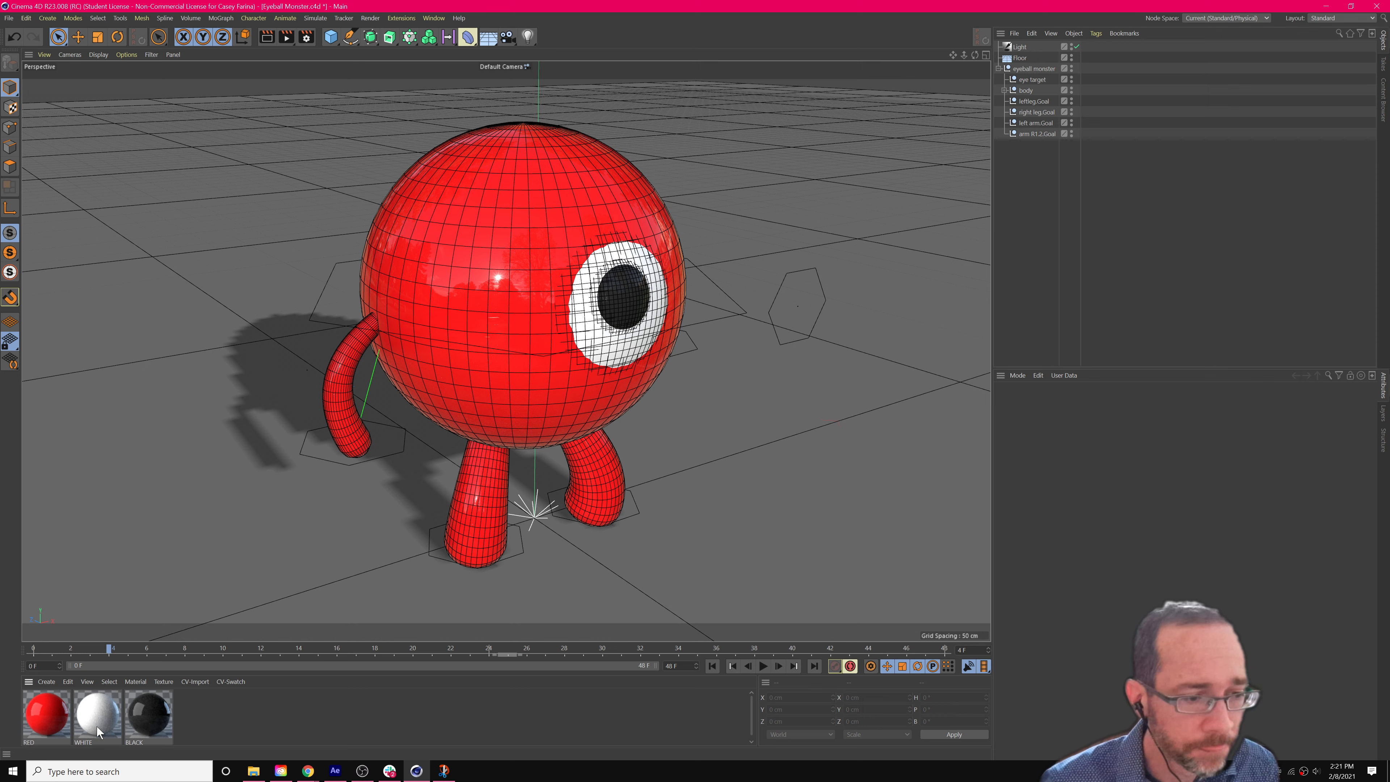
click(51, 680)
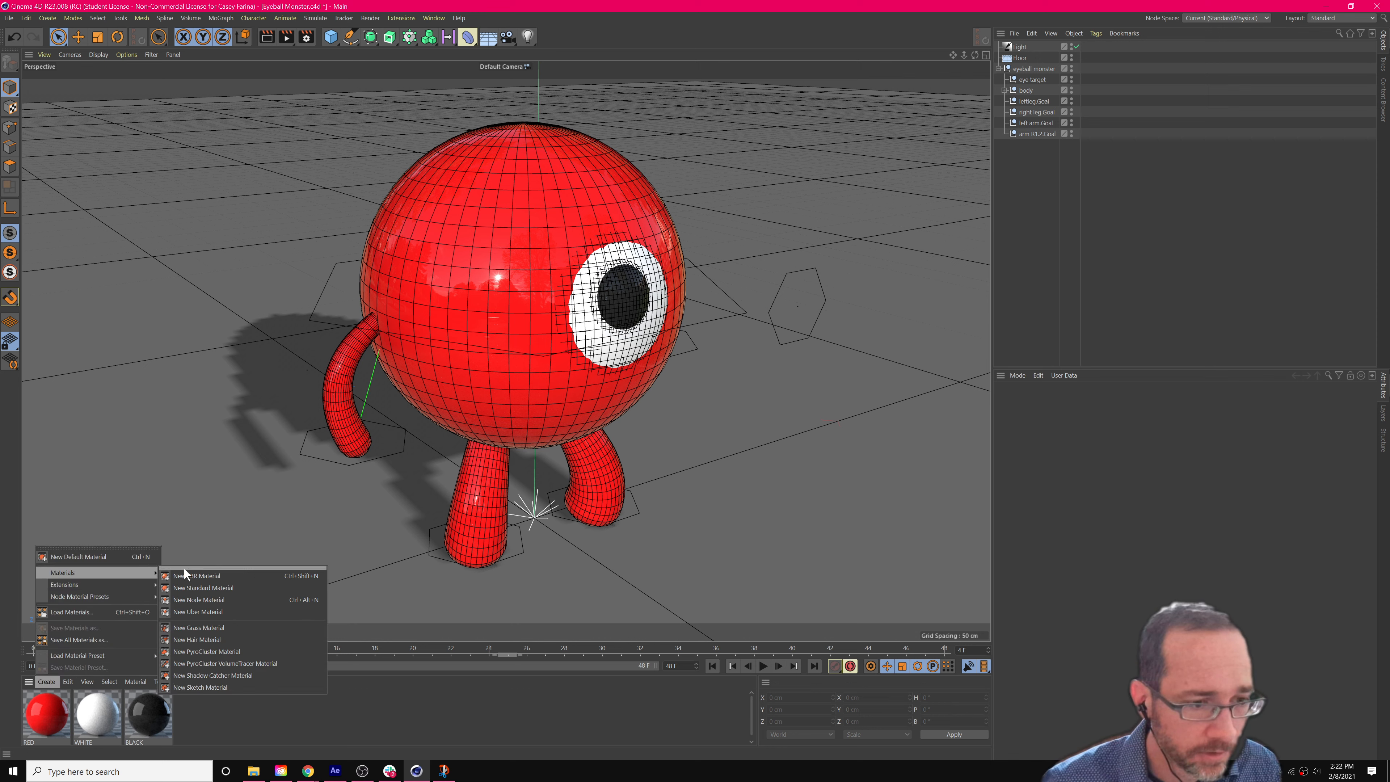
click(183, 575)
double_click(56, 713)
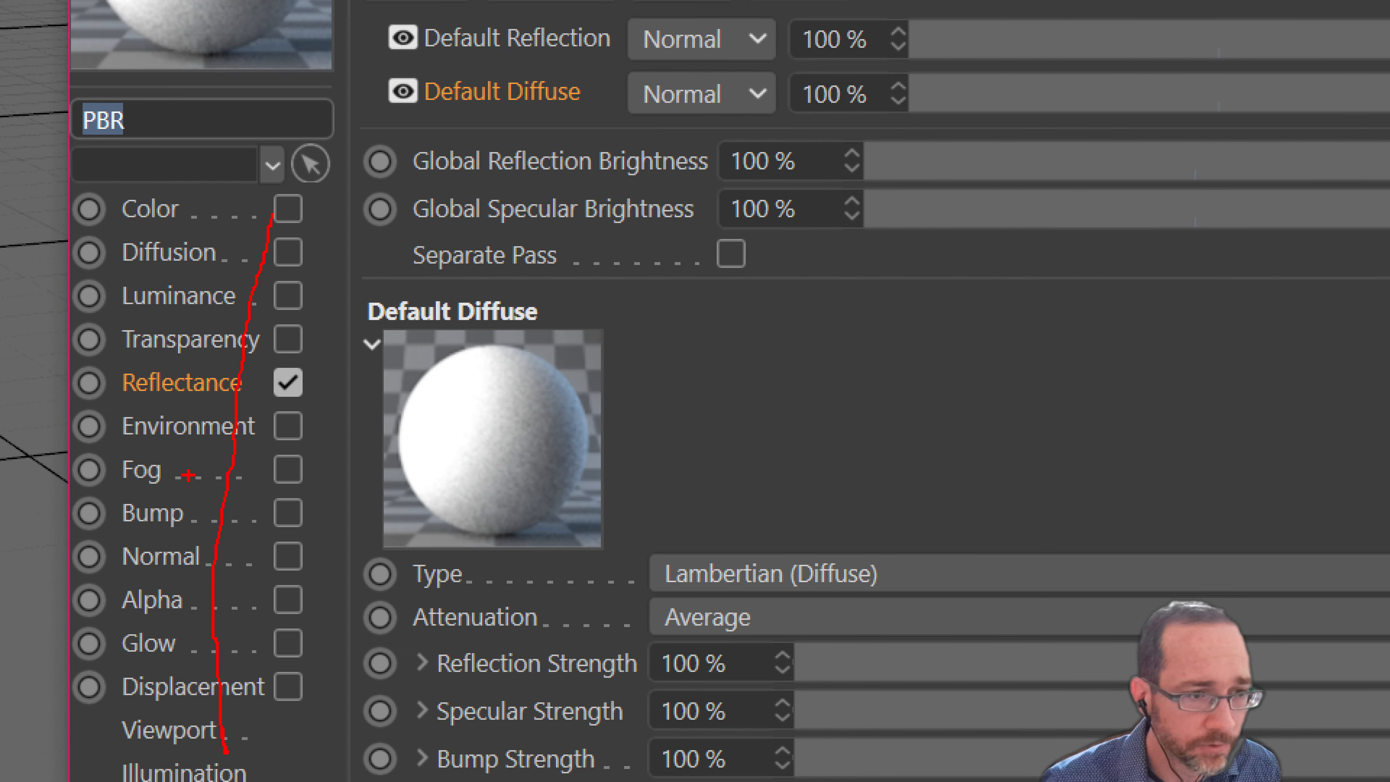
mouse_move(103, 365)
mouse_down()
mouse_move(139, 406)
mouse_move(334, 389)
mouse_up()
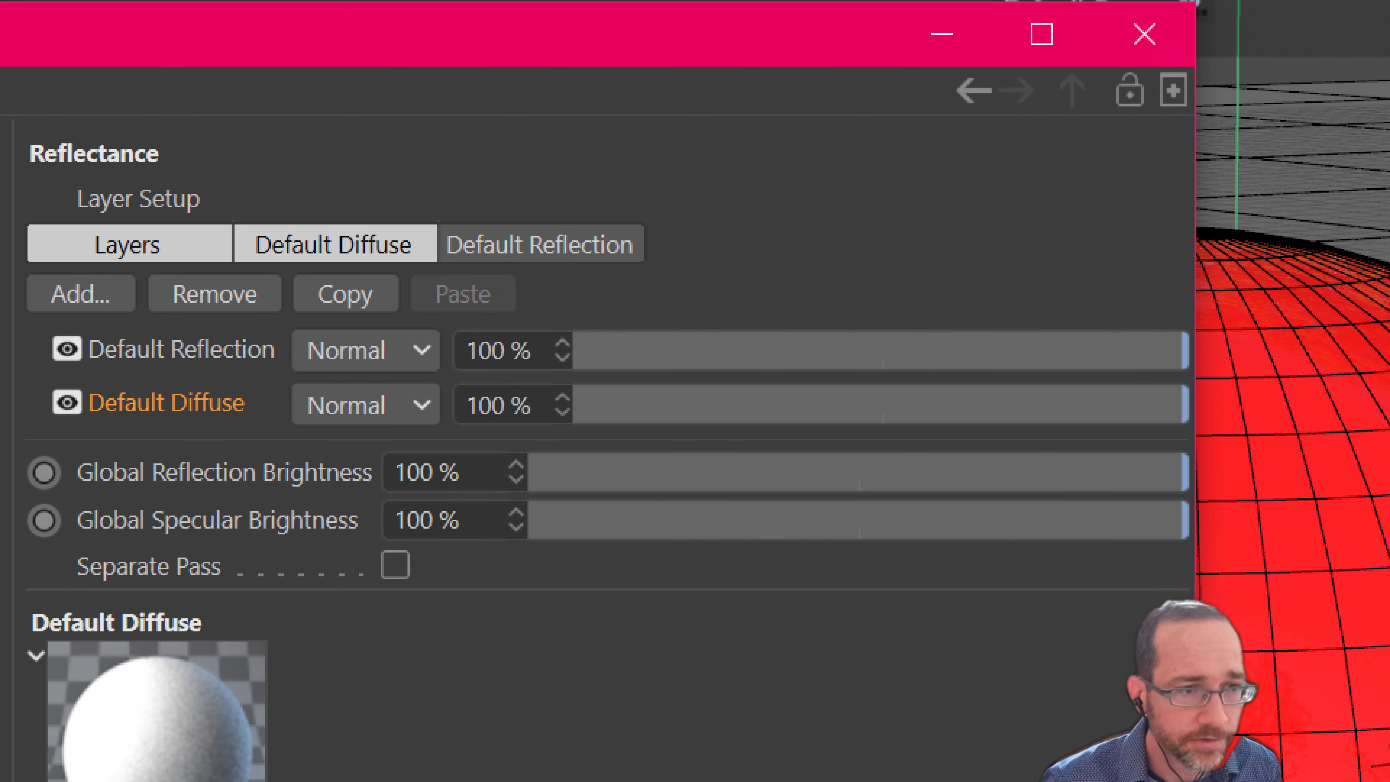
mouse_move(205, 315)
mouse_down()
mouse_move(58, 415)
mouse_move(174, 299)
mouse_up()
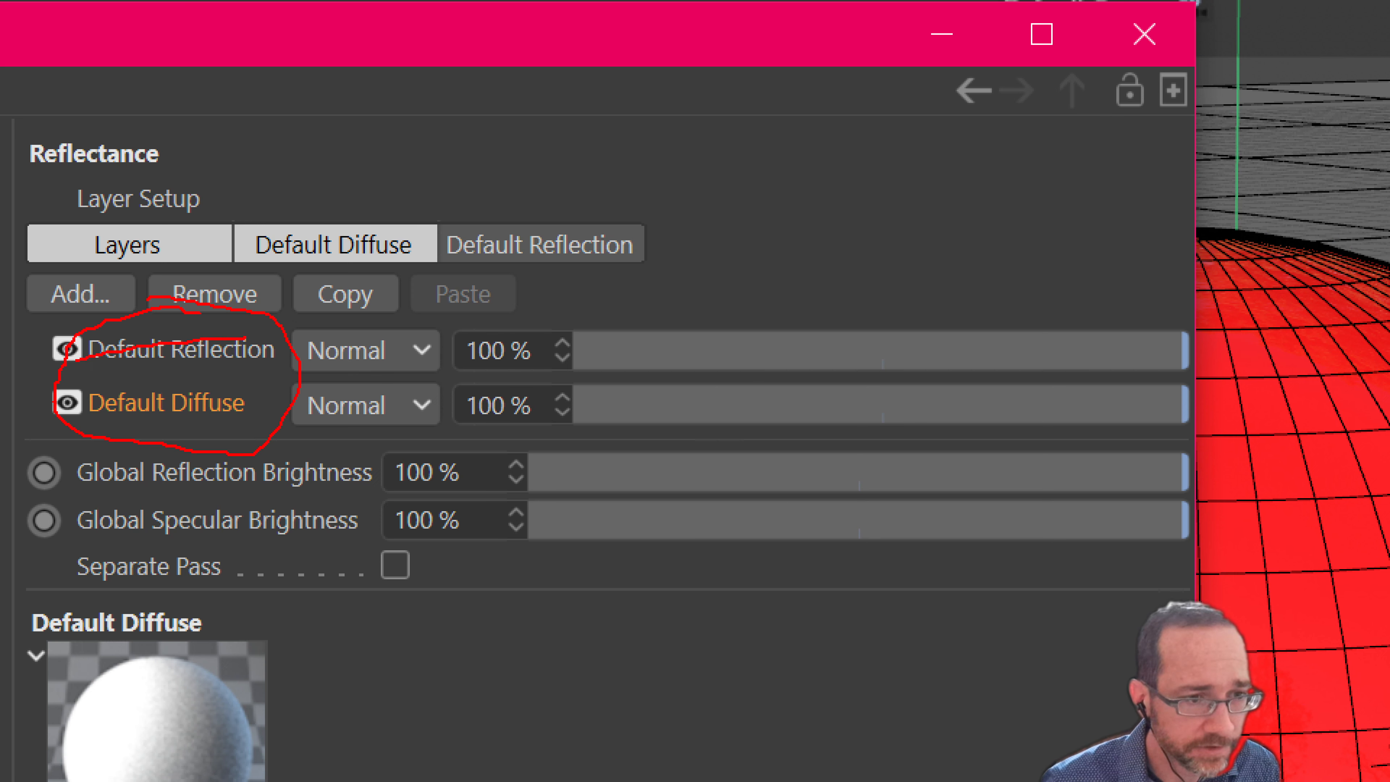
Set the layer colour of the PBR material's Default Diffuse layer to a teal green.
mouse_move(85, 373)
mouse_down()
mouse_move(290, 372)
mouse_move(61, 394)
mouse_up()
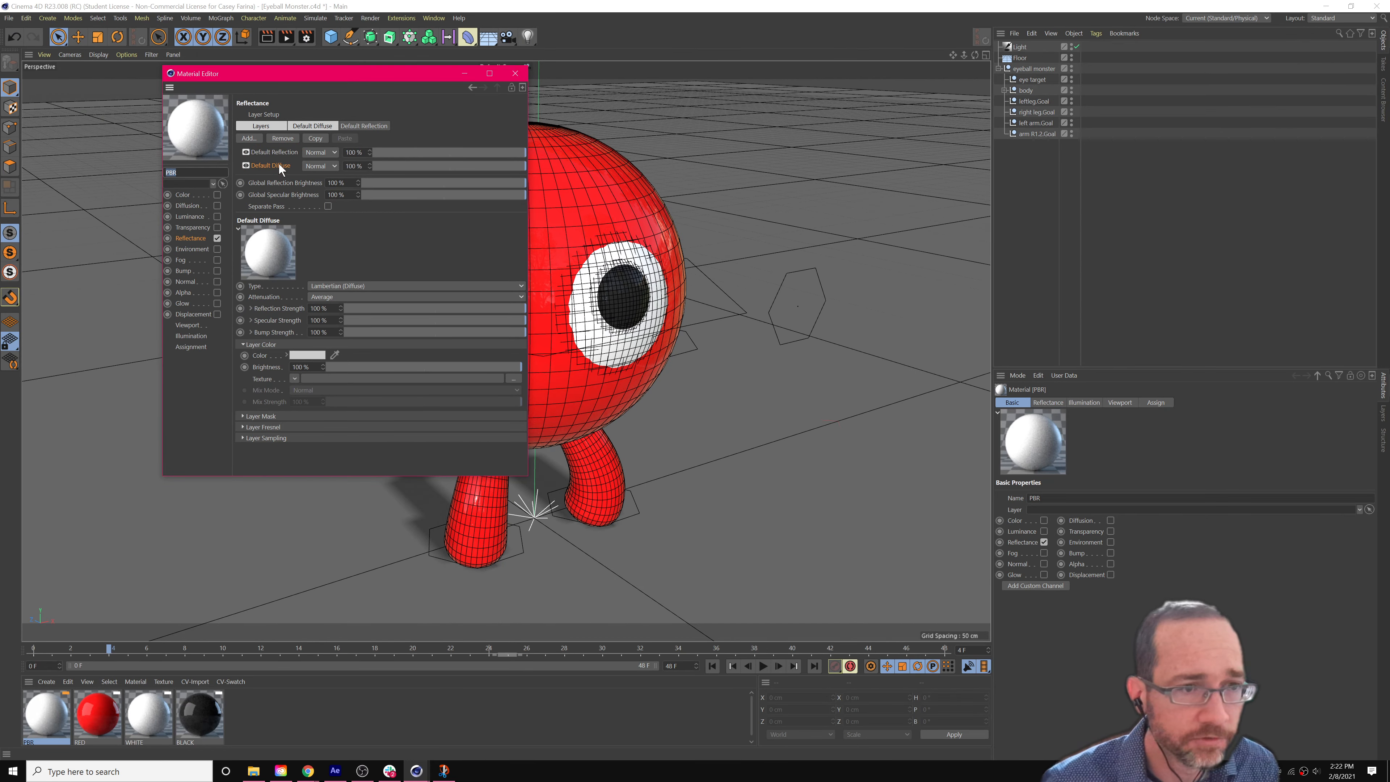
click(278, 157)
click(279, 161)
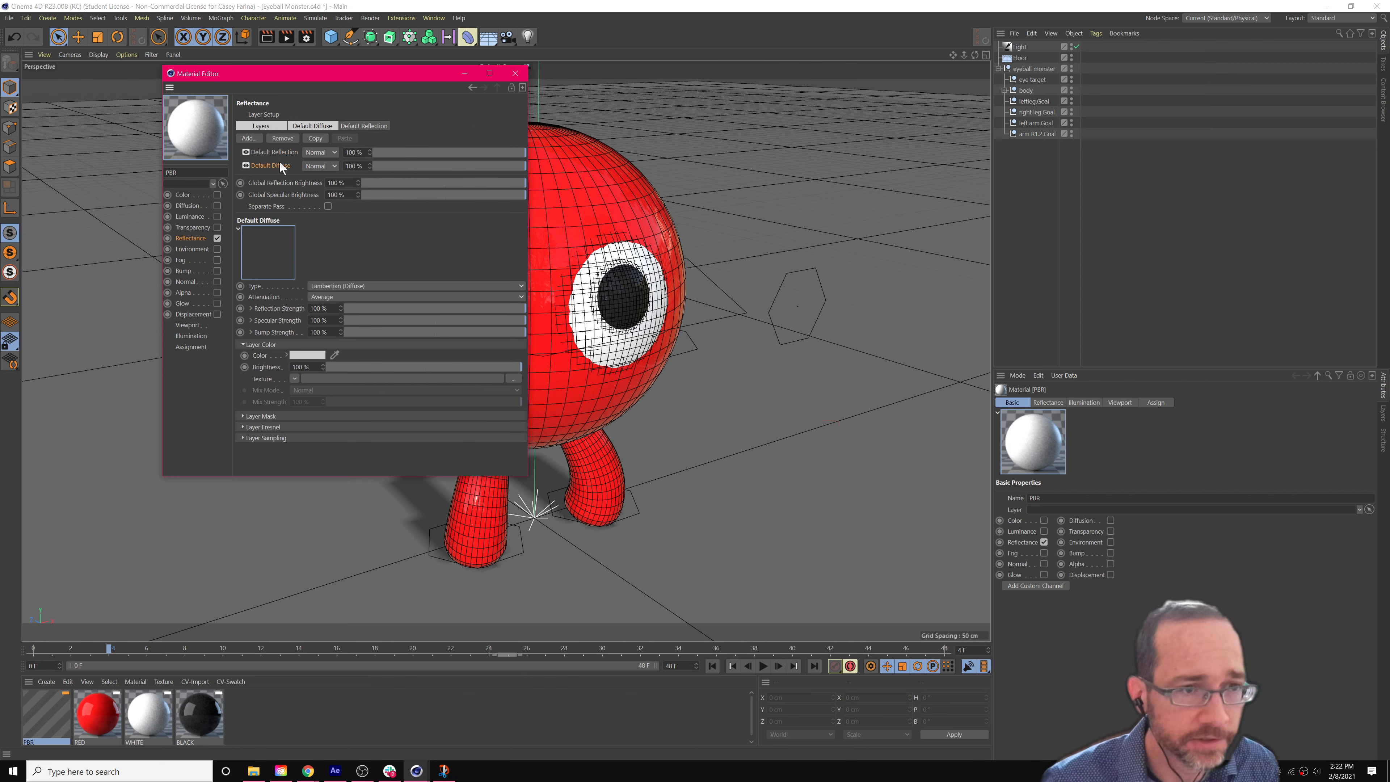
click(300, 353)
click(314, 348)
click(322, 361)
click(321, 374)
click(284, 389)
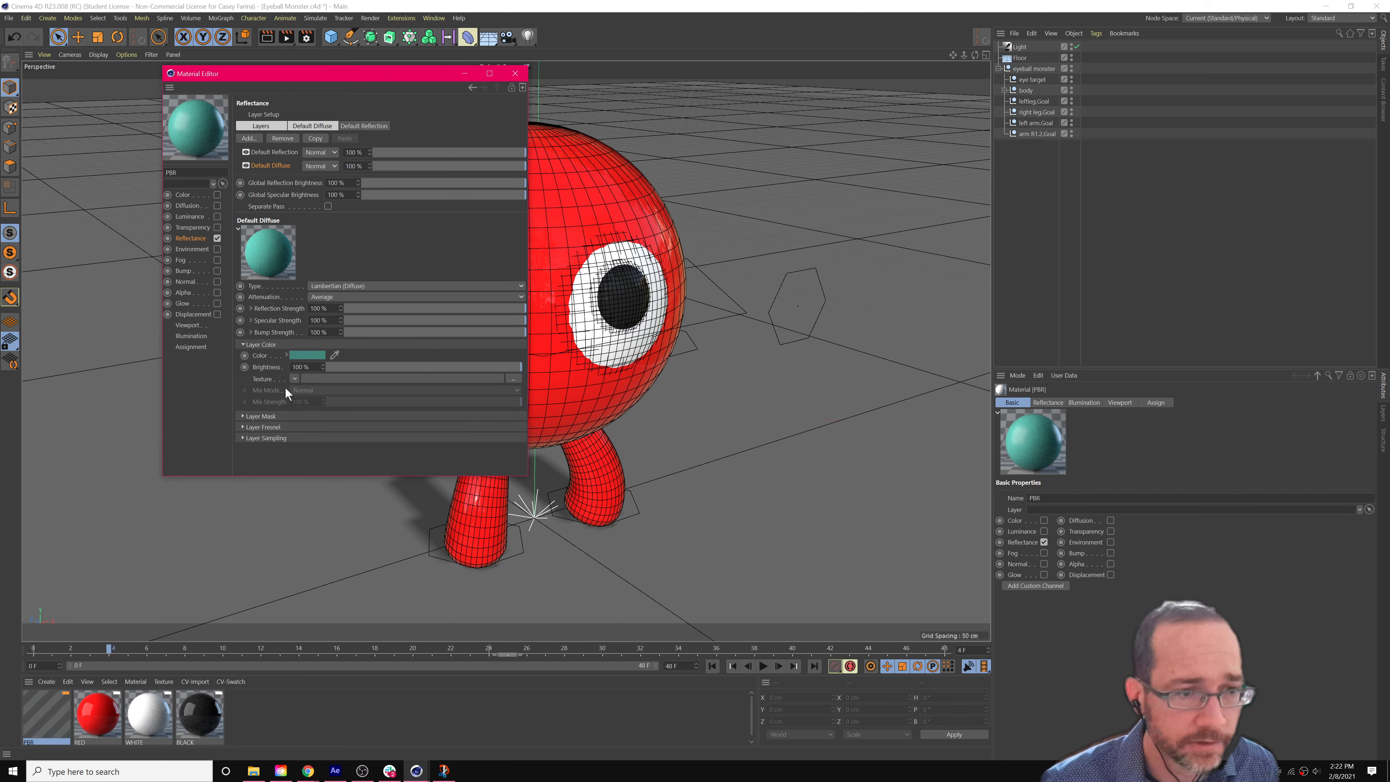
Review the available types for the PBR material's Default Reflection layer and set its Roughness to 0 %.
click(284, 154)
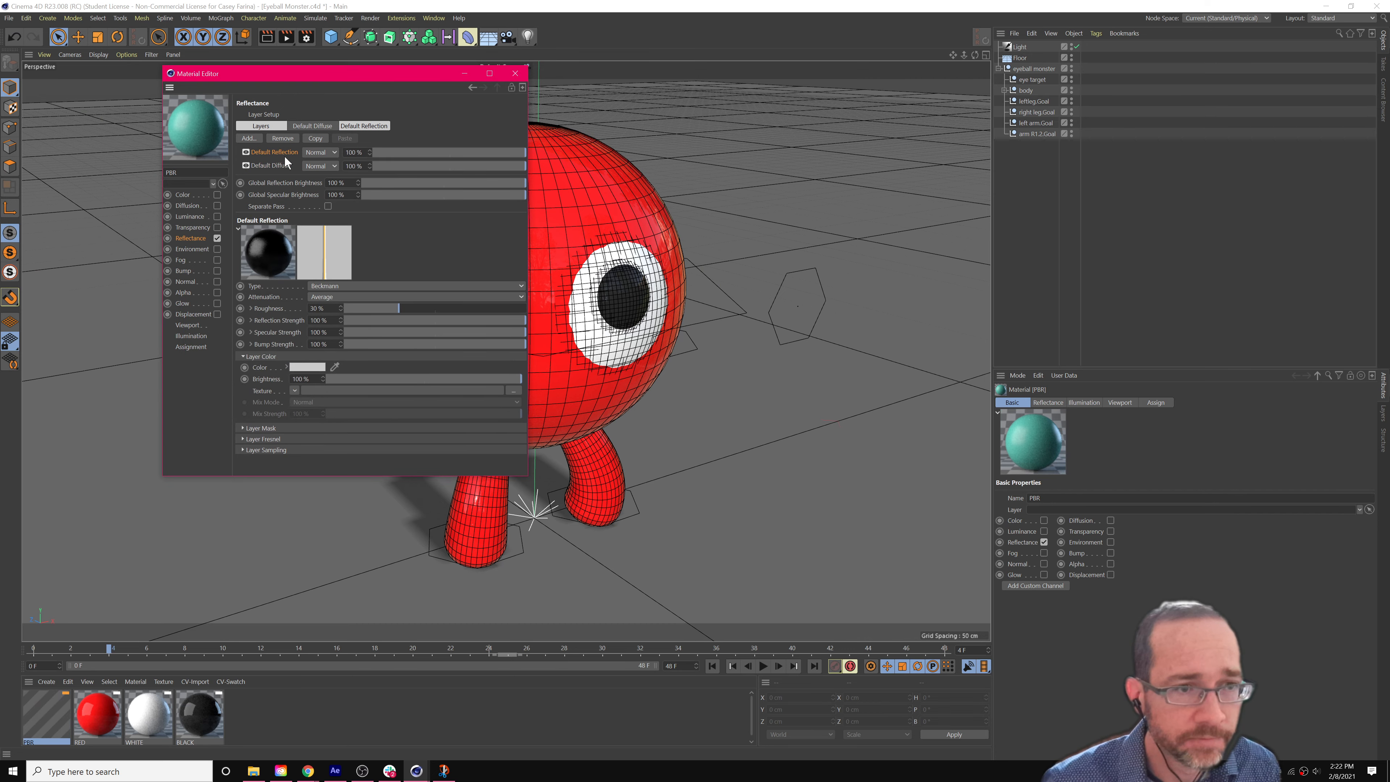
click(356, 286)
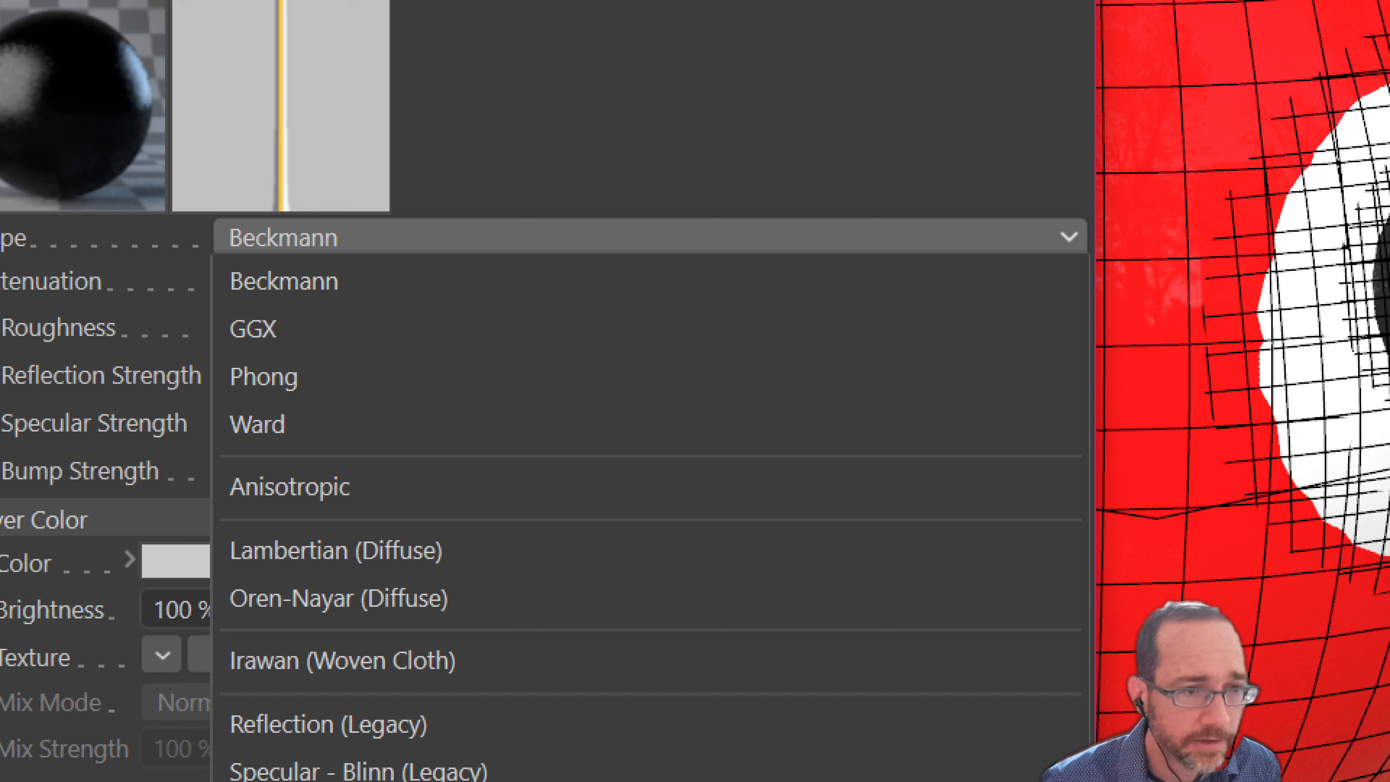
click(332, 304)
key(Escape)
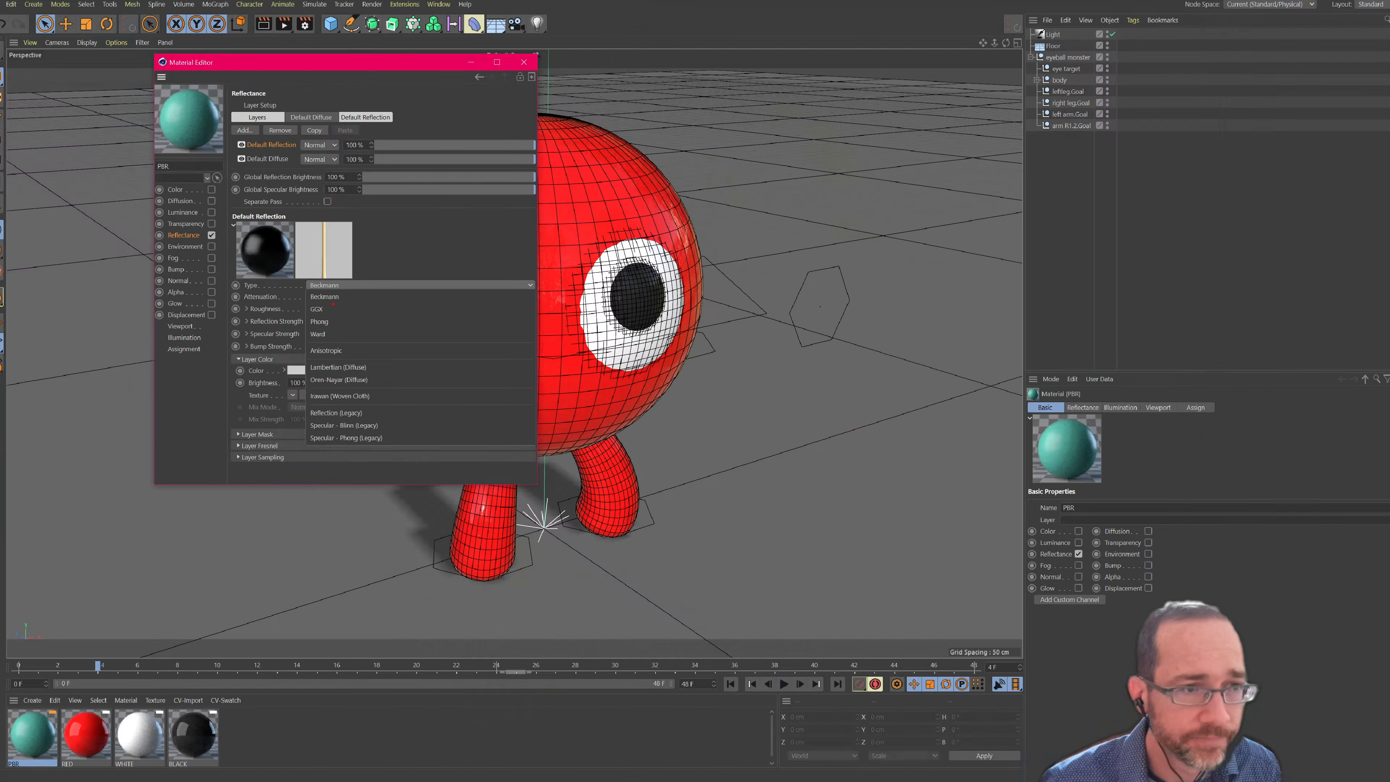
drag(374, 309, 340, 308)
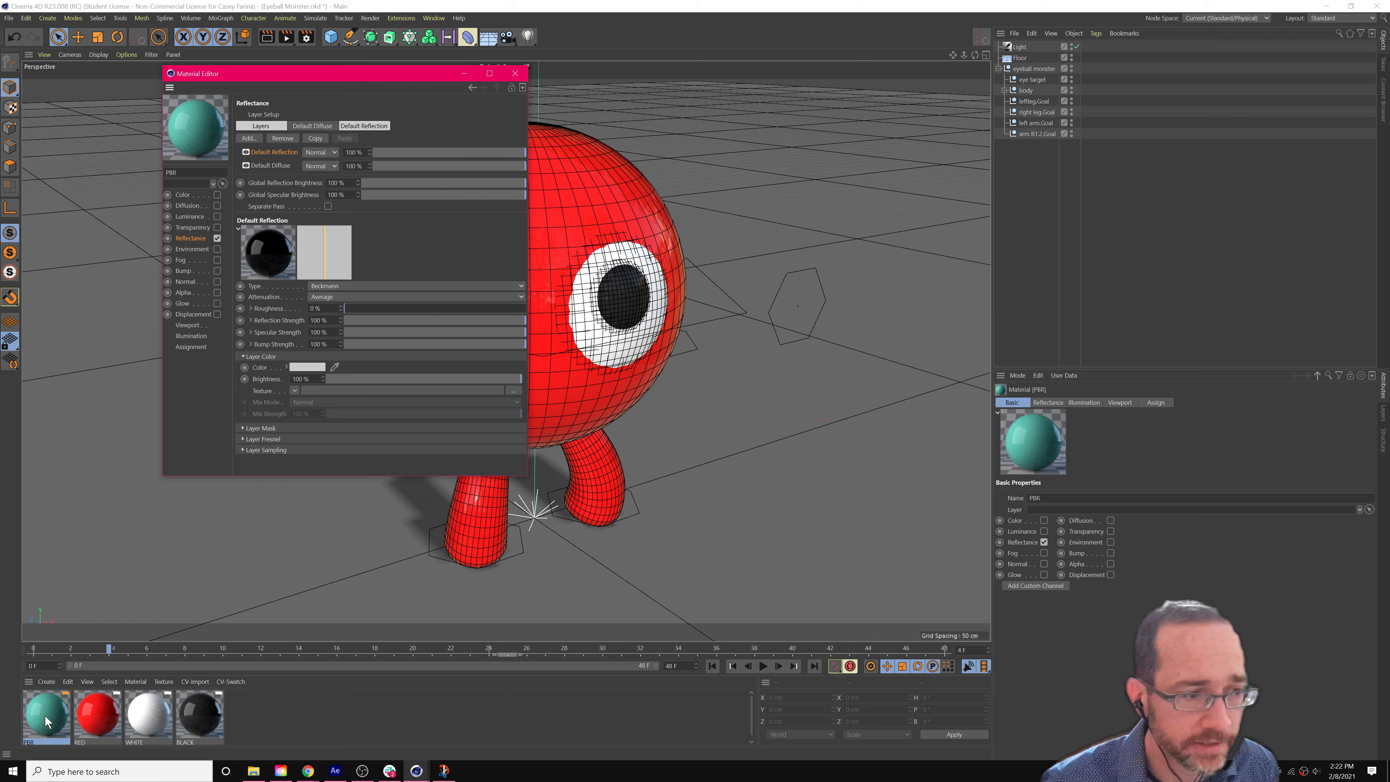
Return to the Default Diffuse layer, apply the teal PBR material to the floor, and close the Material Editor.
click(262, 164)
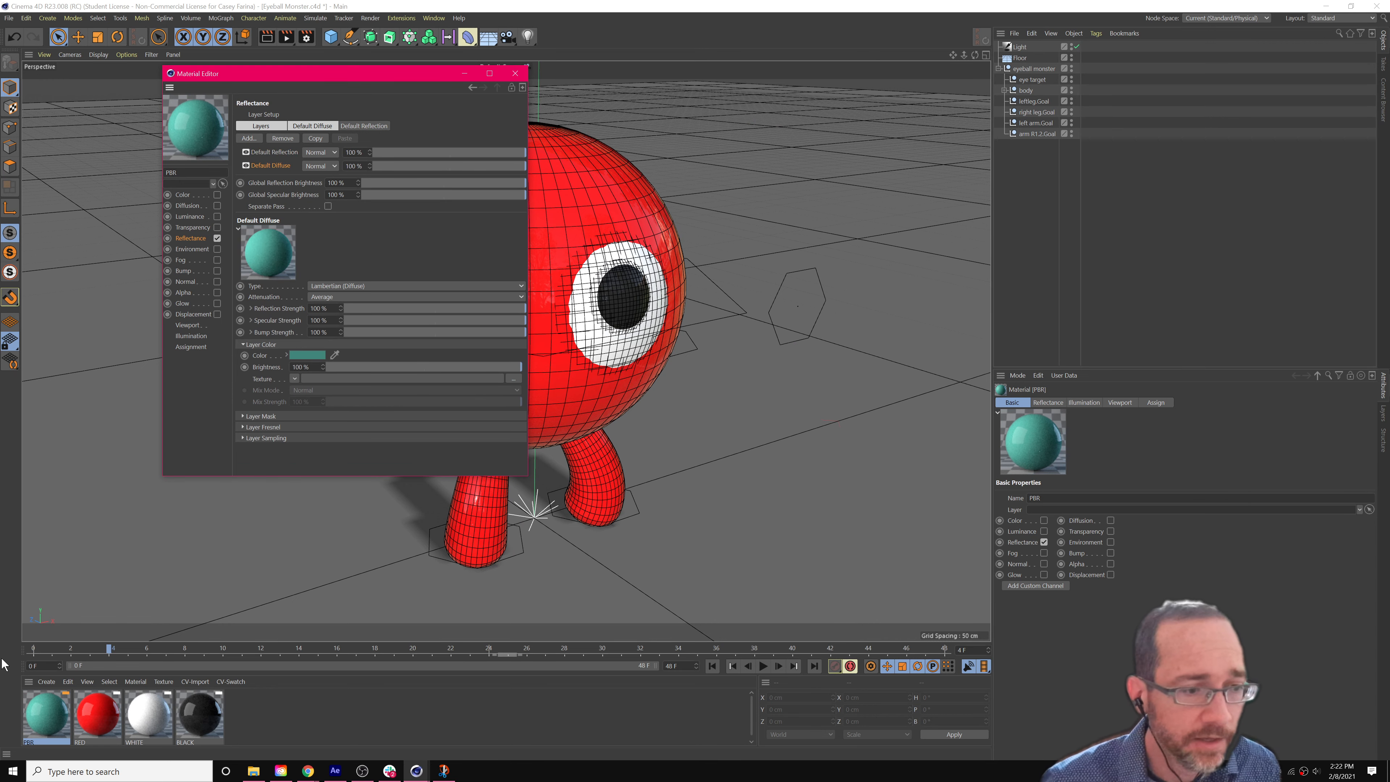
drag(46, 712, 153, 570)
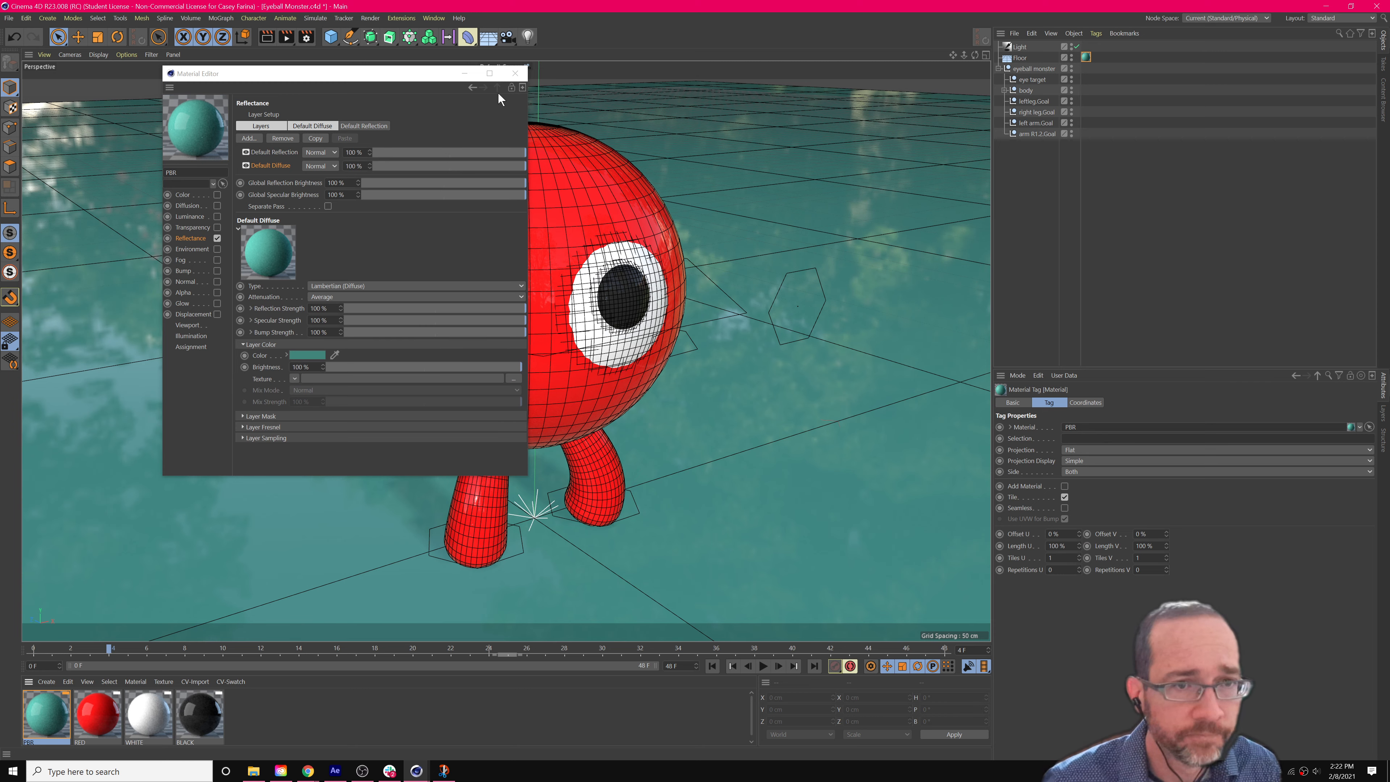
click(515, 73)
alt+drag(484, 362, 488, 383)
Open the Render Settings and change the renderer to Viewport Renderer, keeping the monster visible beside the settings window.
click(308, 41)
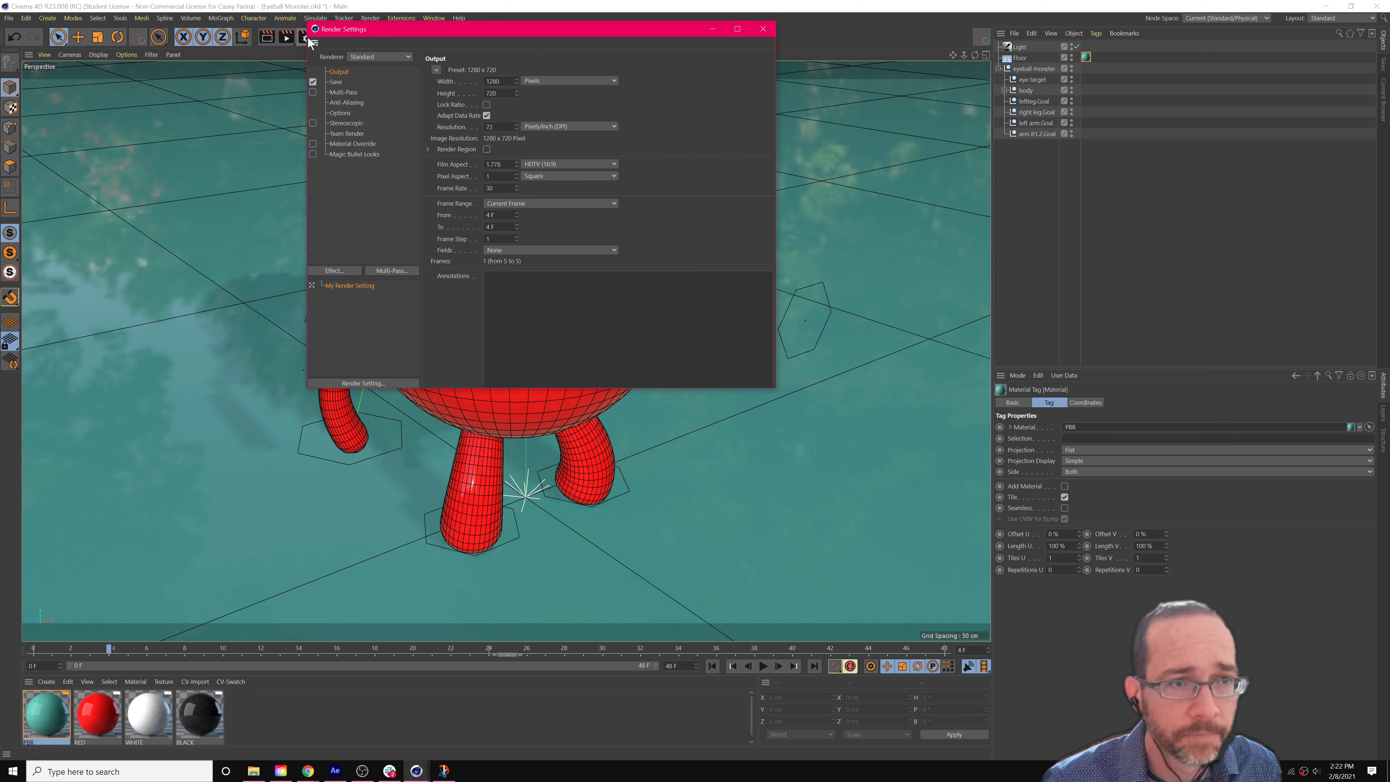
drag(553, 32, 916, 208)
mouse_move(498, 339)
alt+mouse_down()
mouse_move(485, 311)
mouse_move(563, 342)
mouse_move(506, 345)
mouse_move(519, 340)
alt+mouse_up()
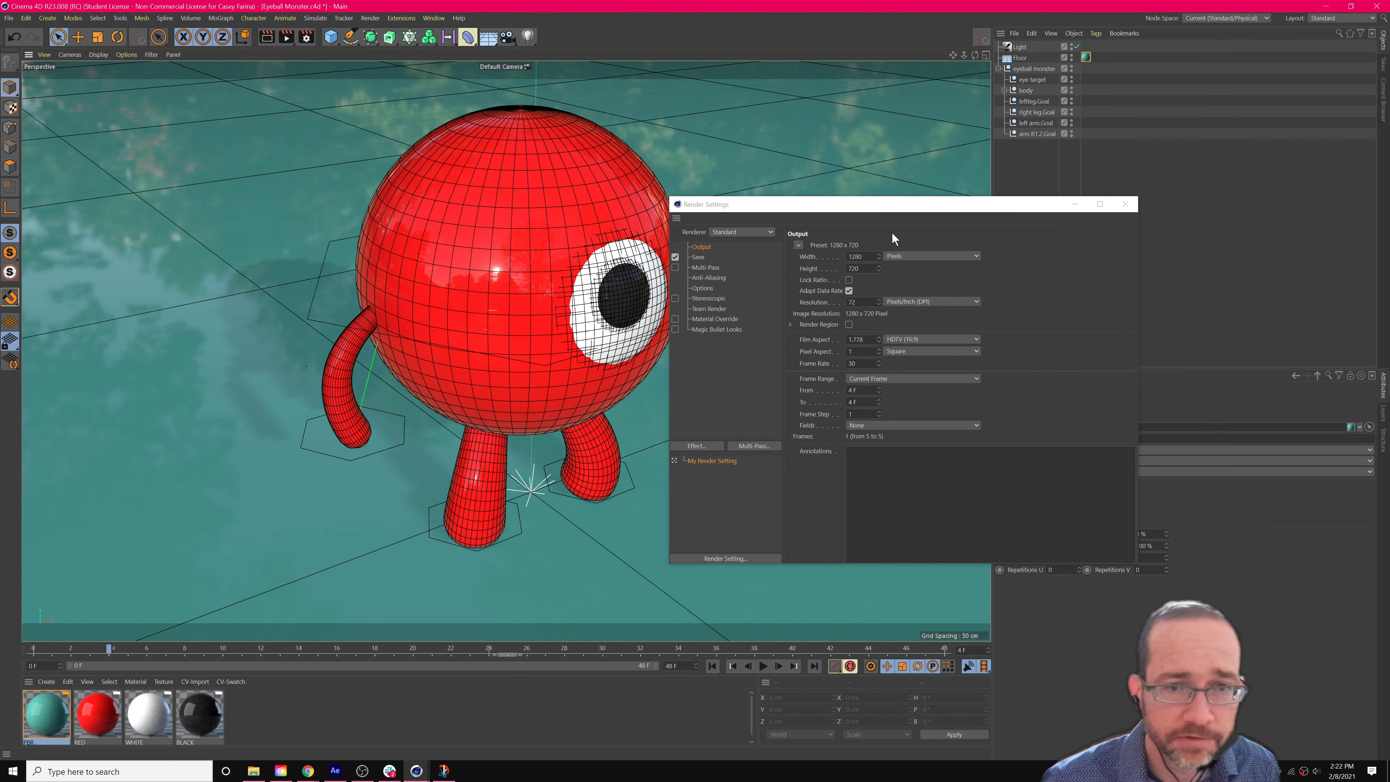
drag(879, 210, 941, 234)
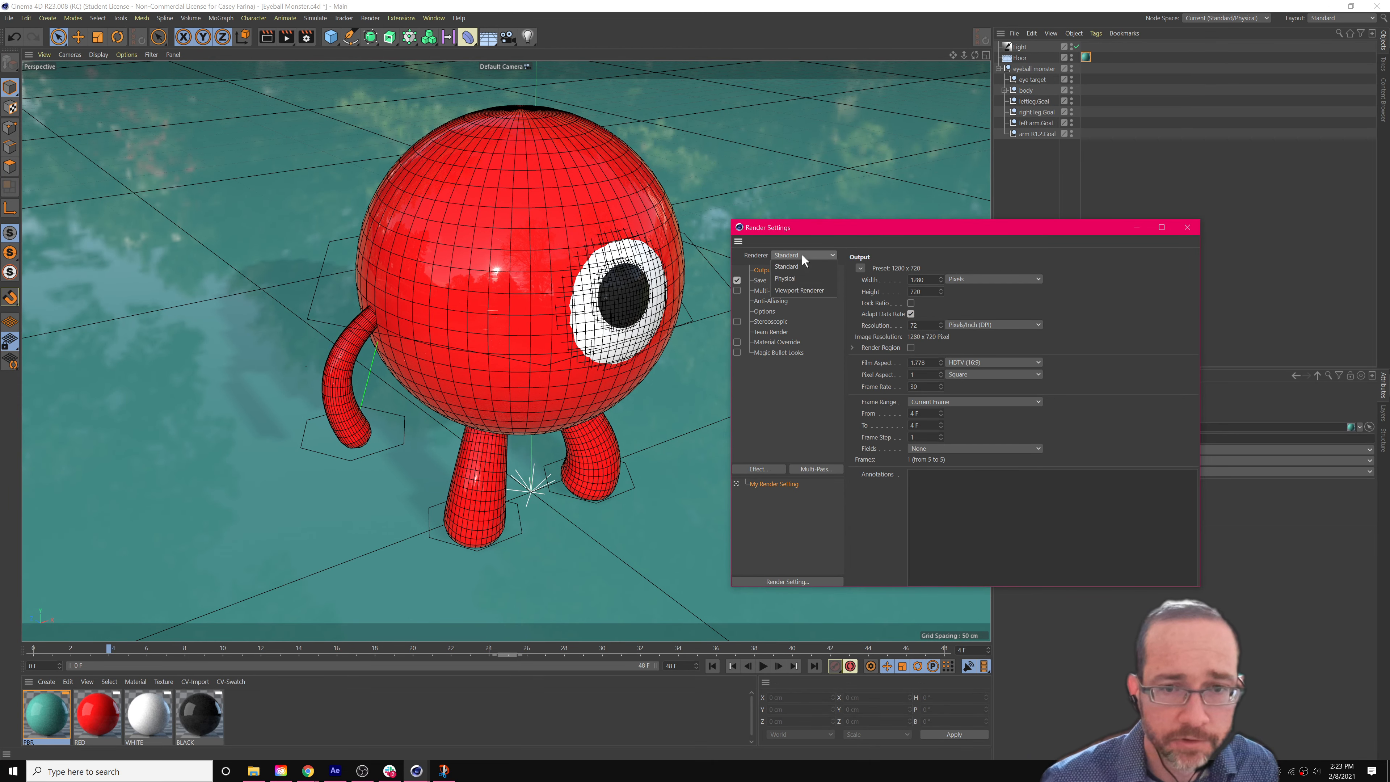
click(802, 291)
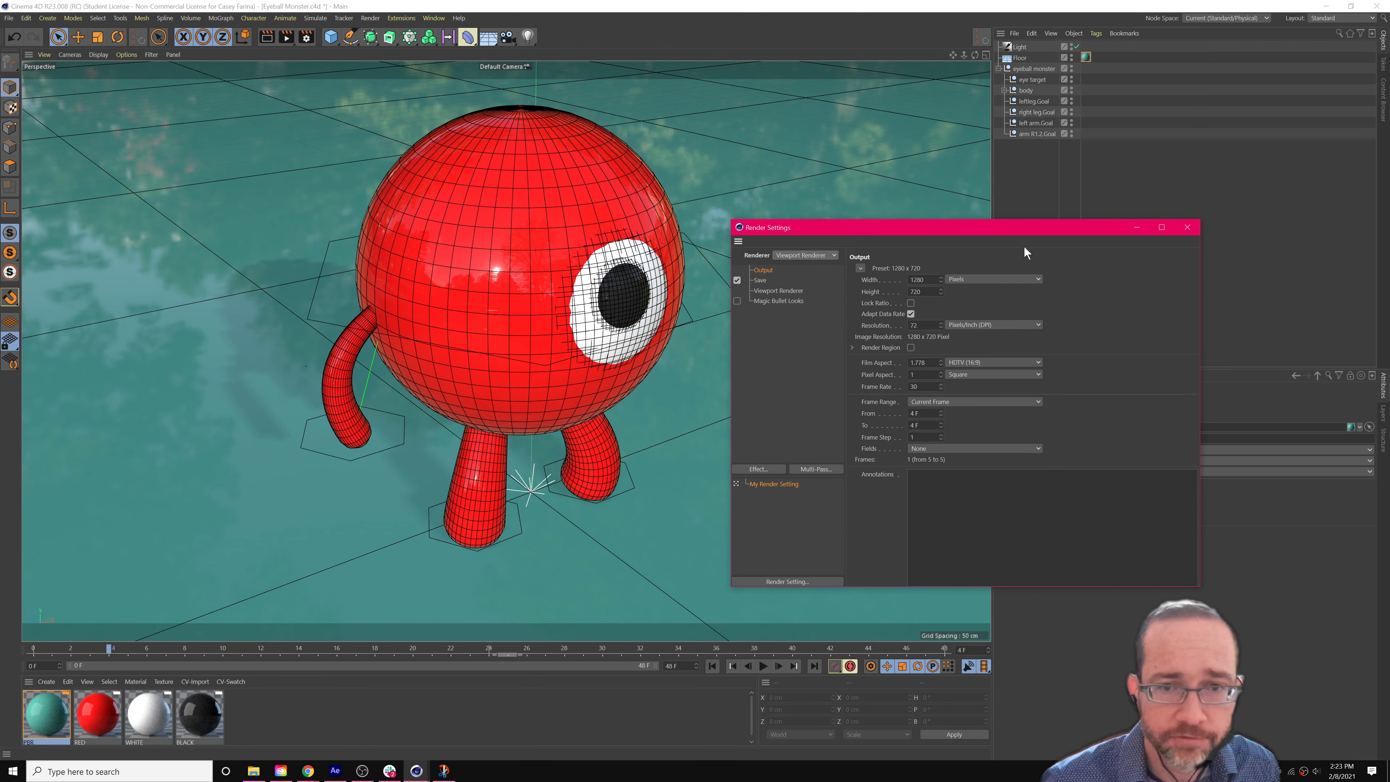
mouse_move(1023, 227)
mouse_down()
mouse_move(1182, 257)
mouse_move(1040, 235)
mouse_up()
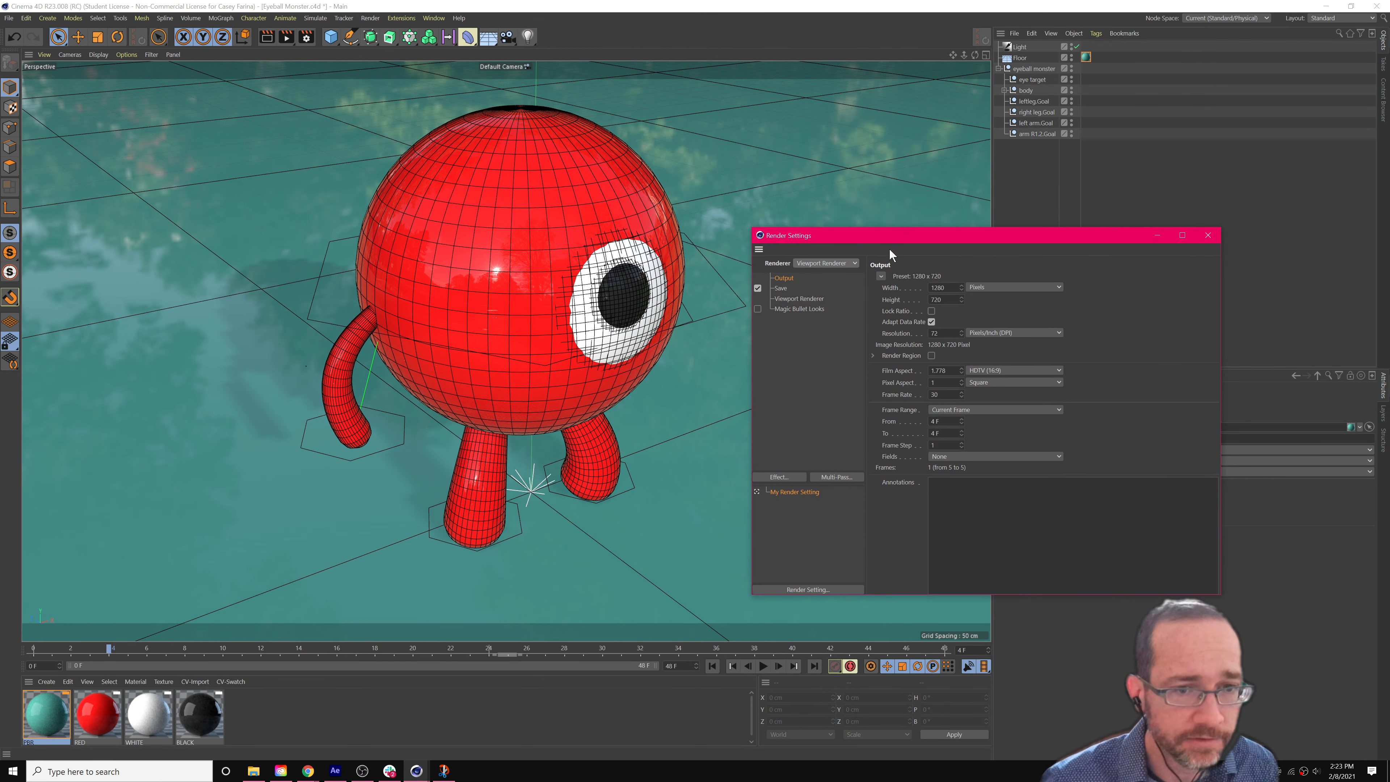
drag(911, 239, 878, 239)
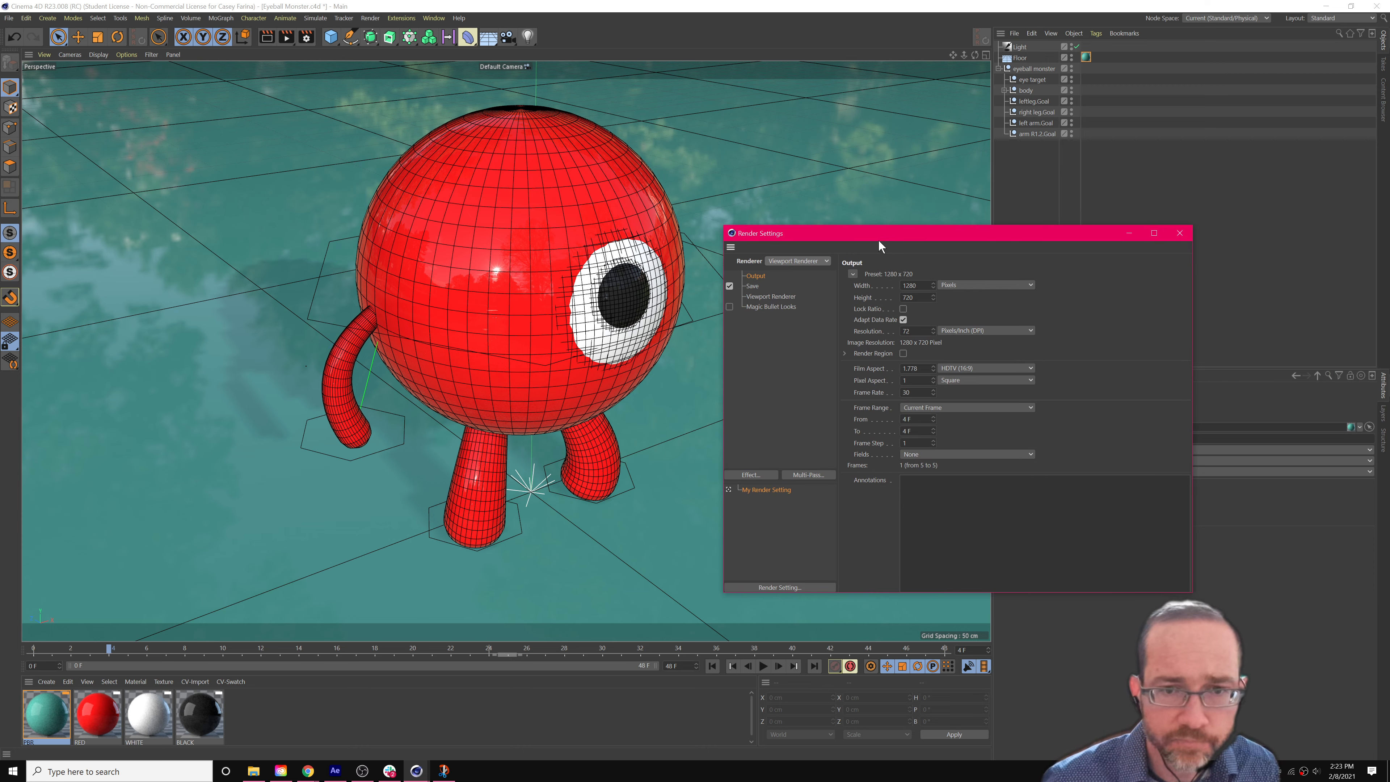
Enable Geometry Only in the Viewport Renderer's filter options.
click(784, 296)
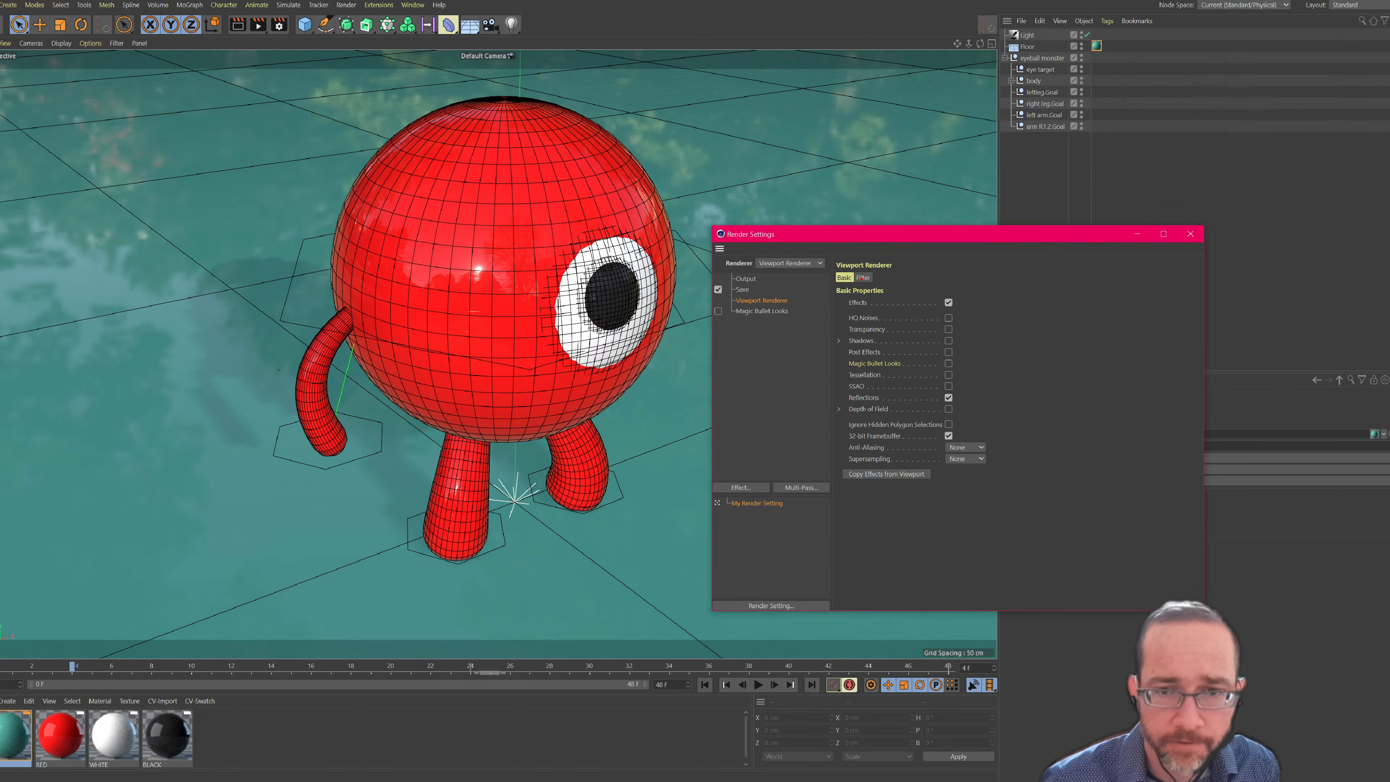
click(855, 270)
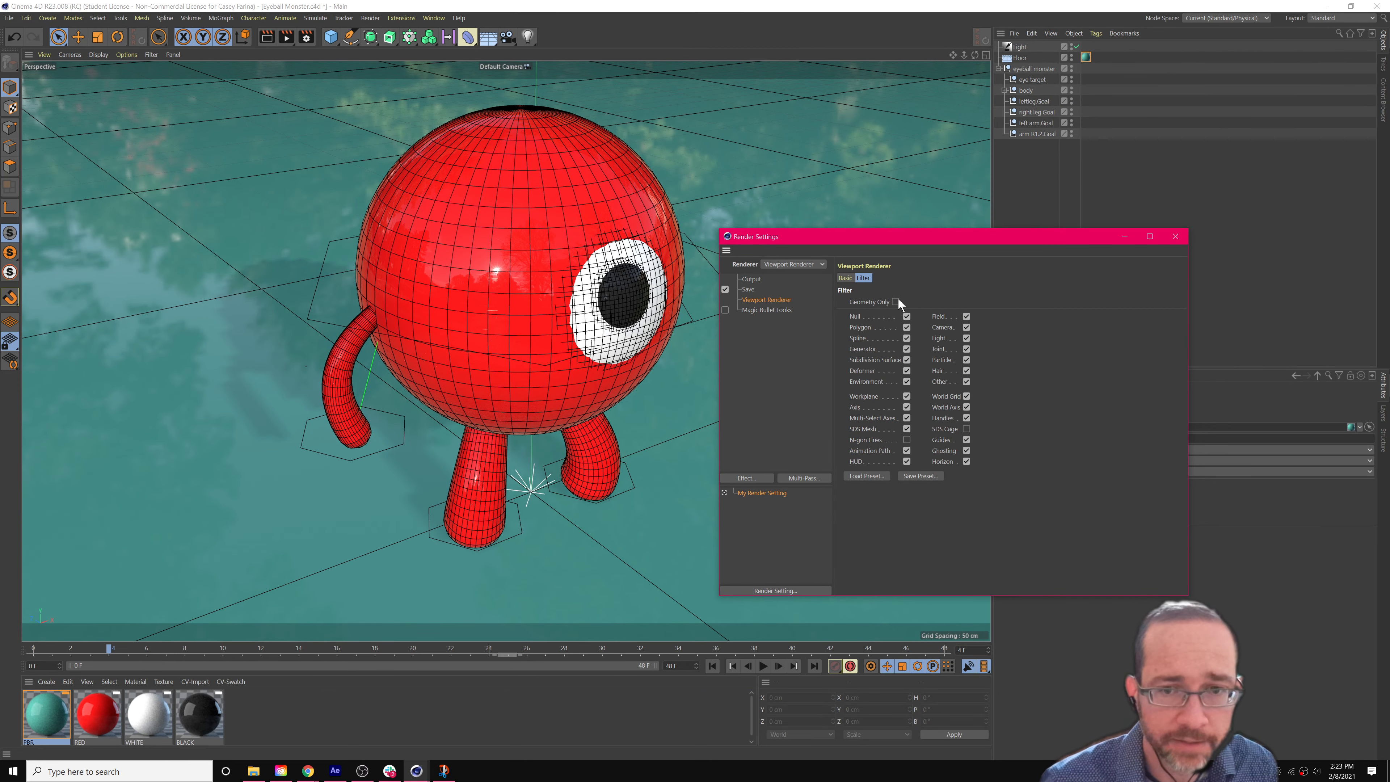
click(896, 301)
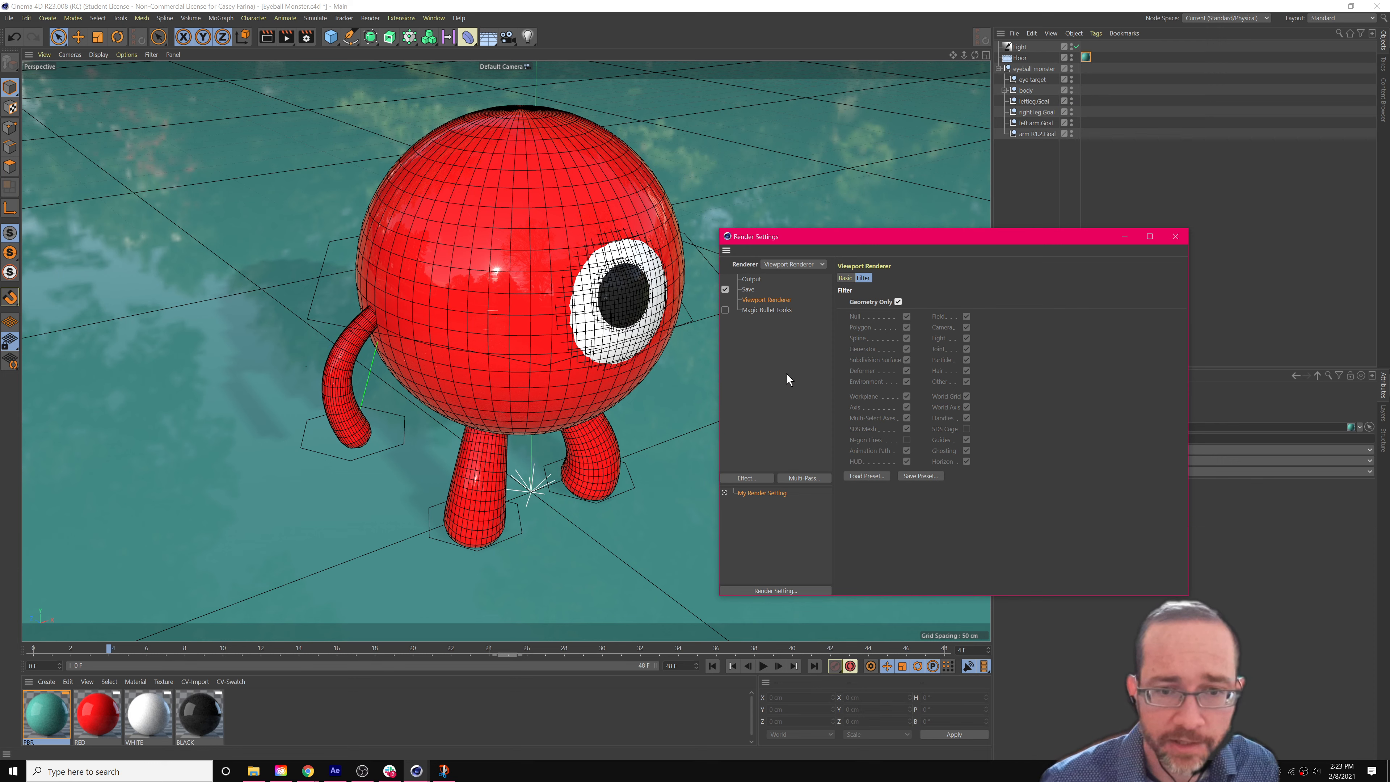
Turn off saving of the render output and set the output frame range to All Frames.
click(758, 279)
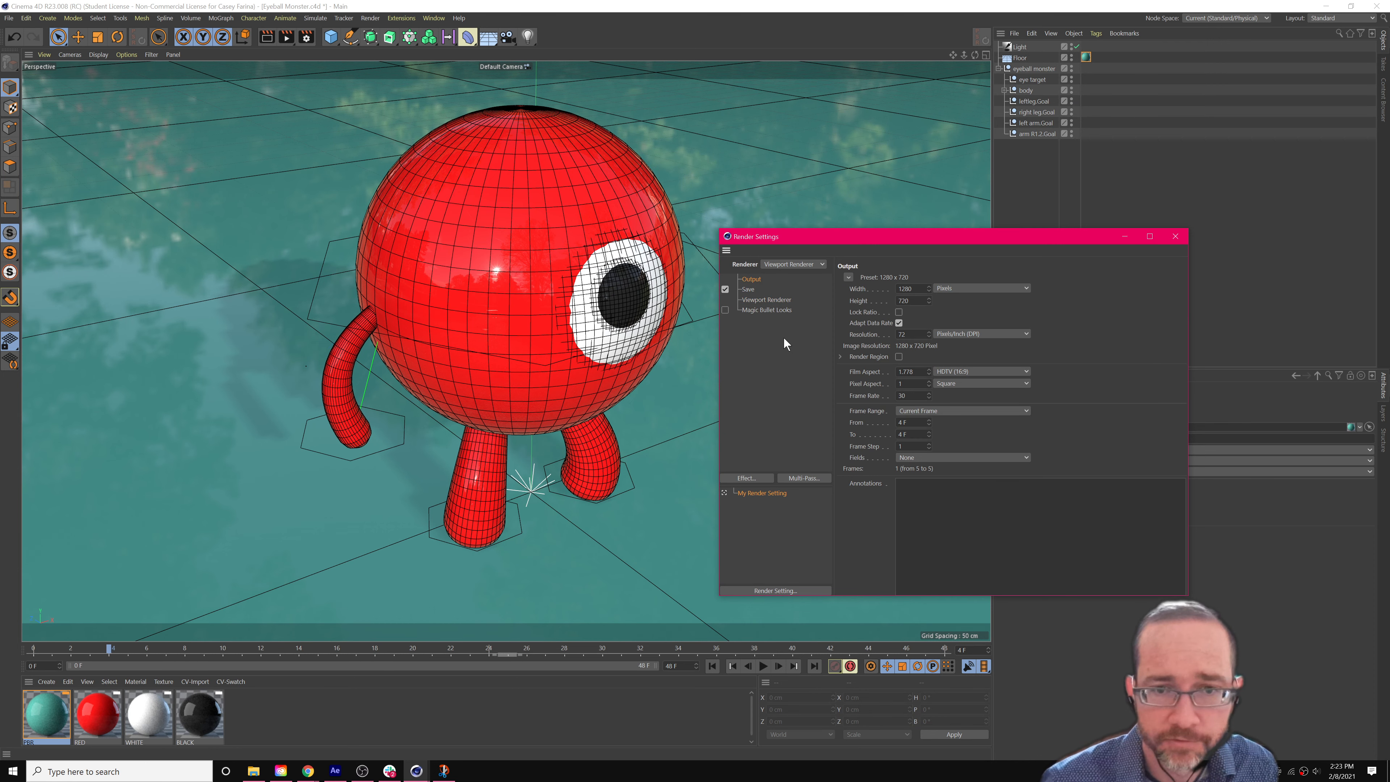
click(970, 410)
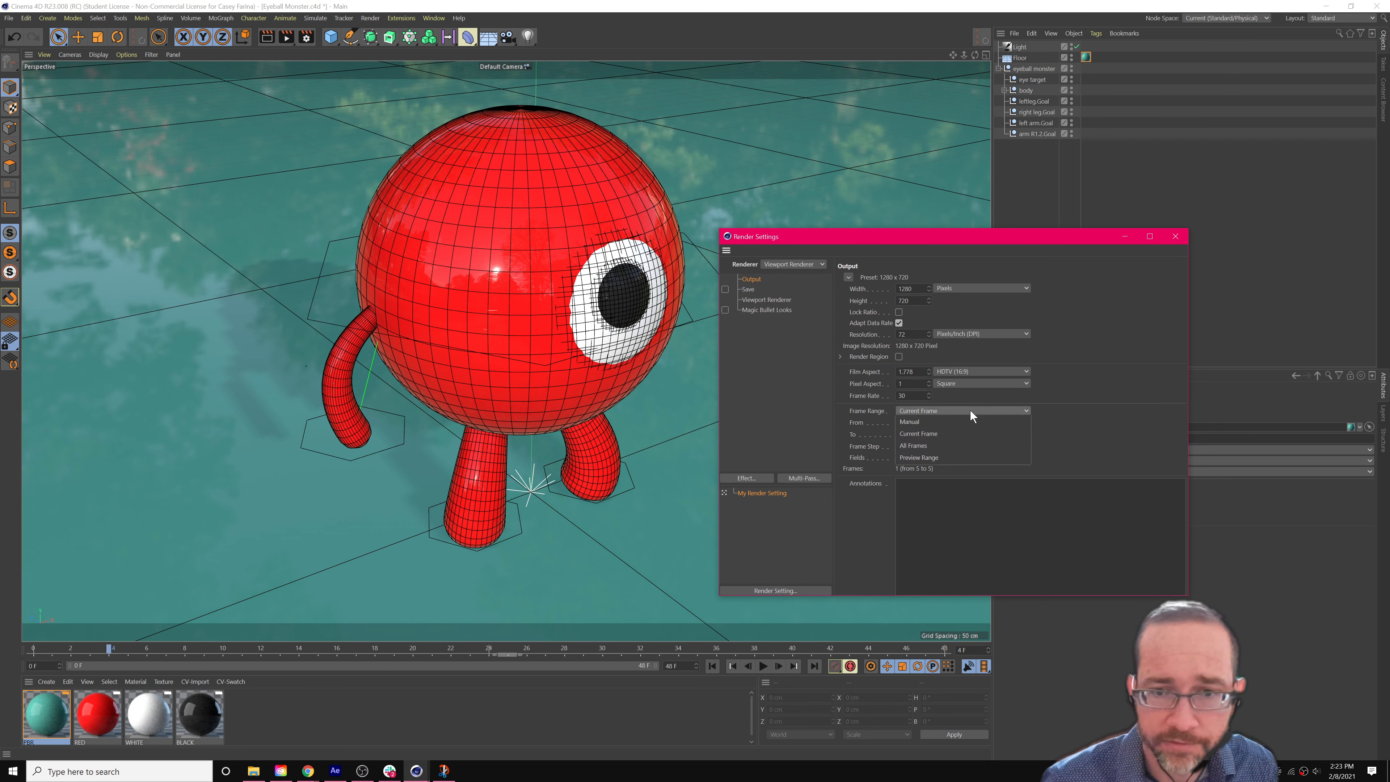
click(960, 442)
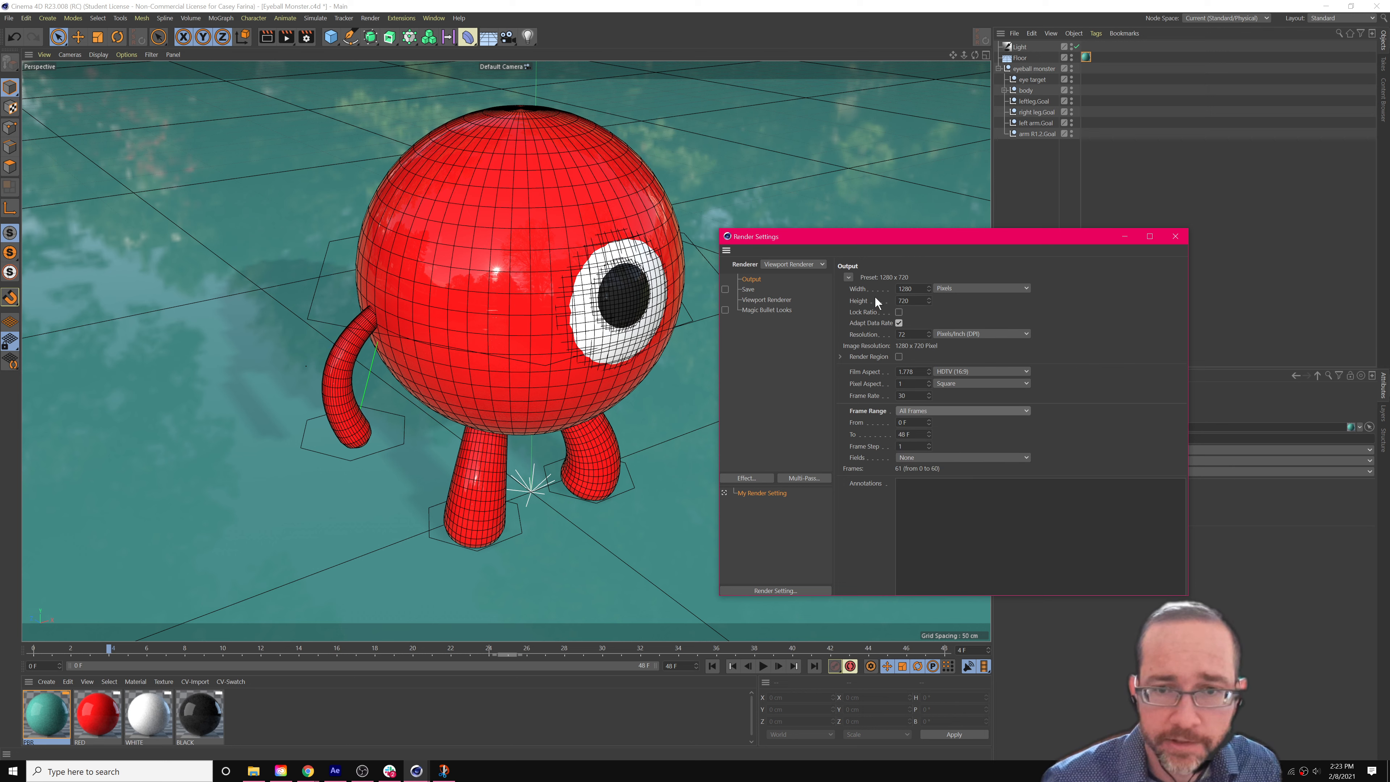
Try rendering all frames to the Picture Viewer without saving, and stop the render before it completes.
click(285, 38)
click(724, 425)
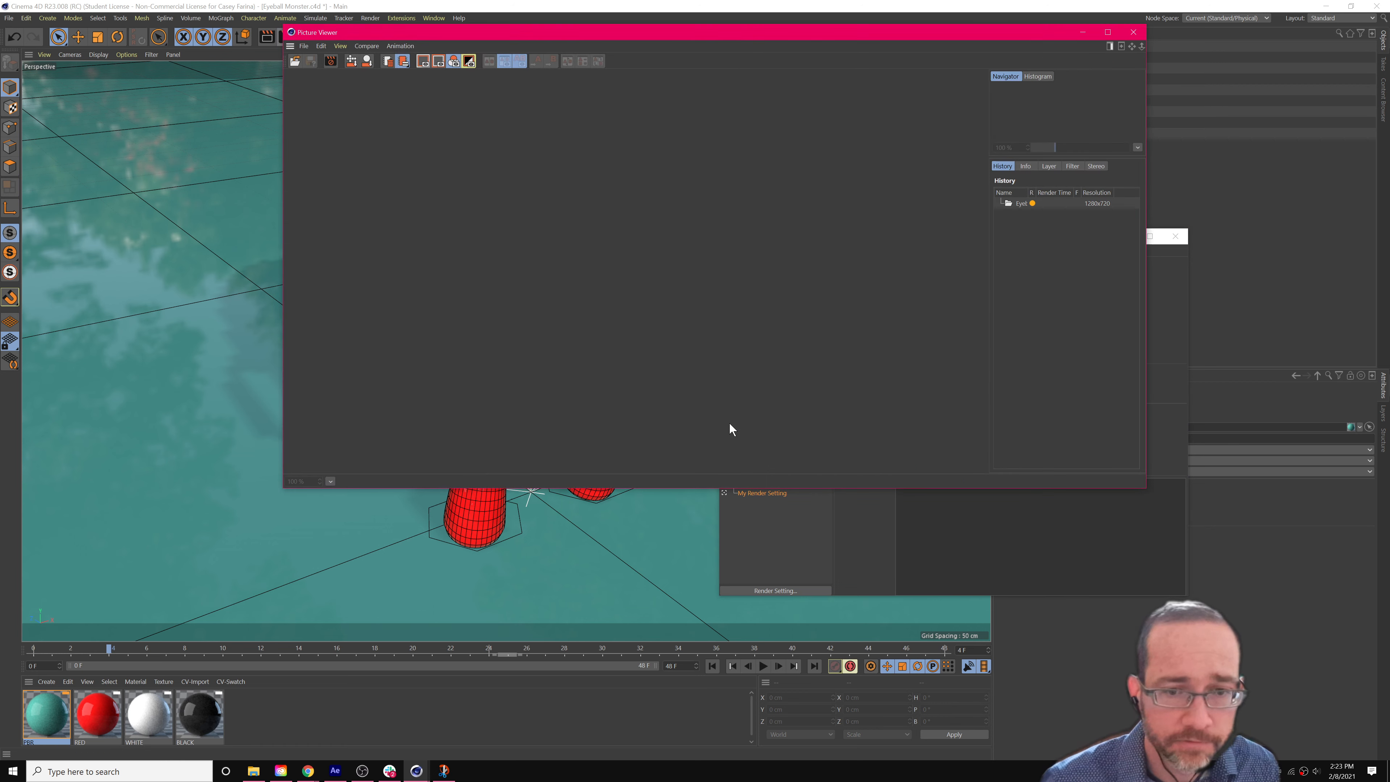
drag(700, 36, 688, 86)
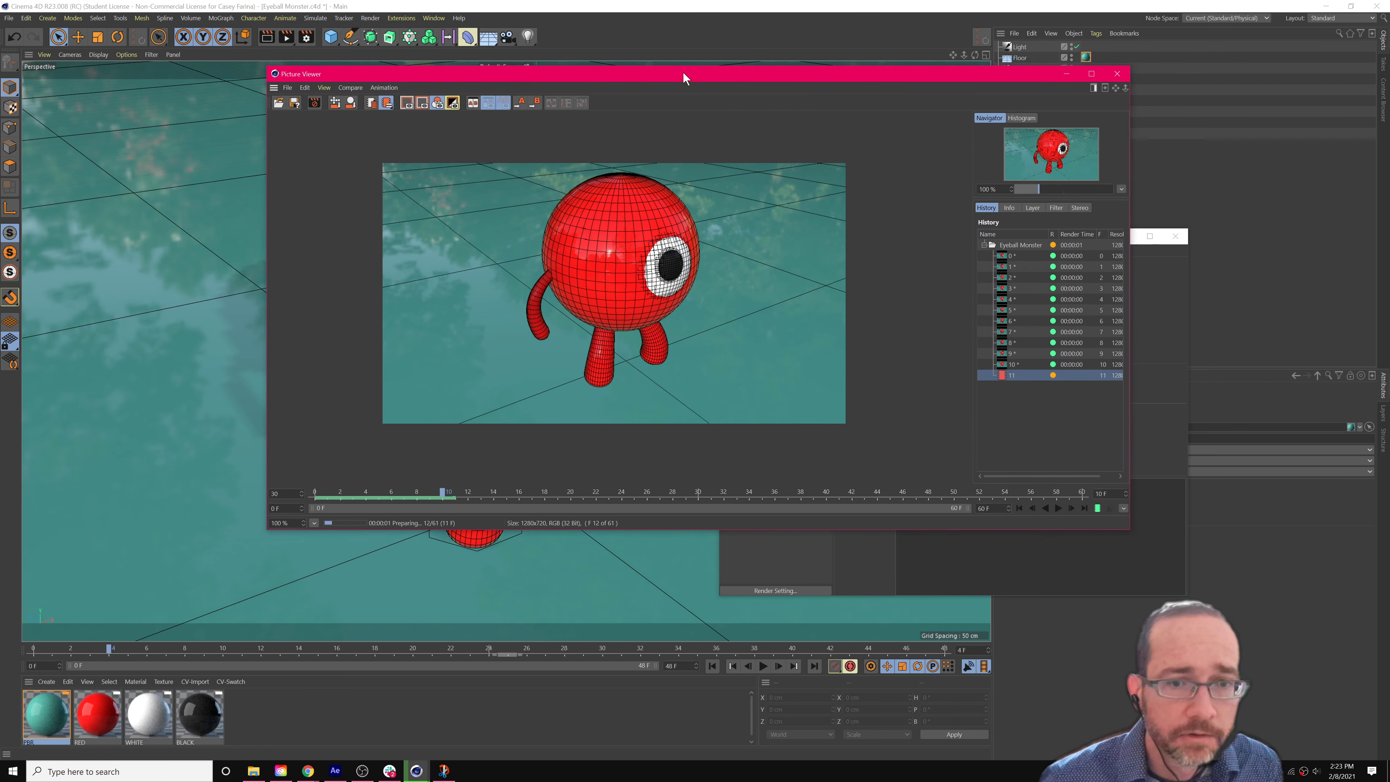
click(1121, 81)
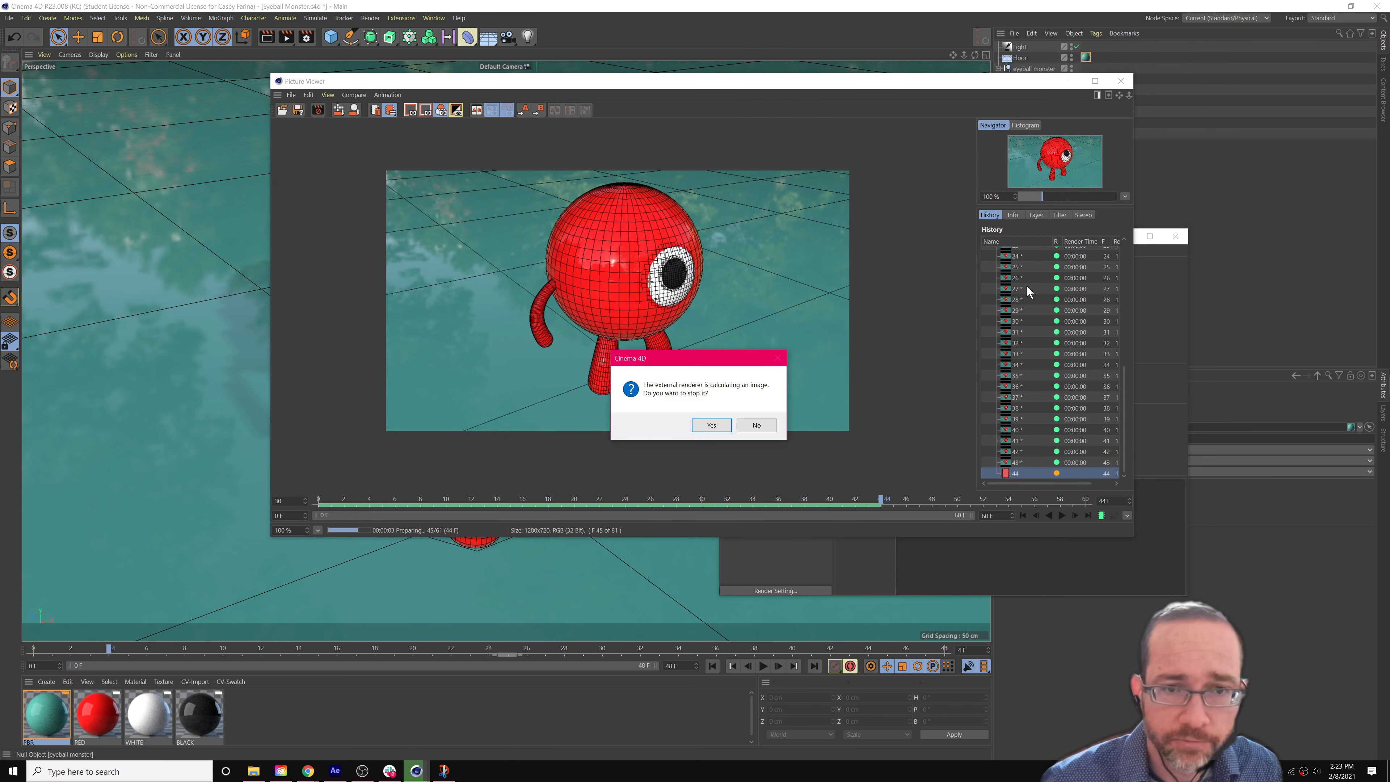
click(710, 431)
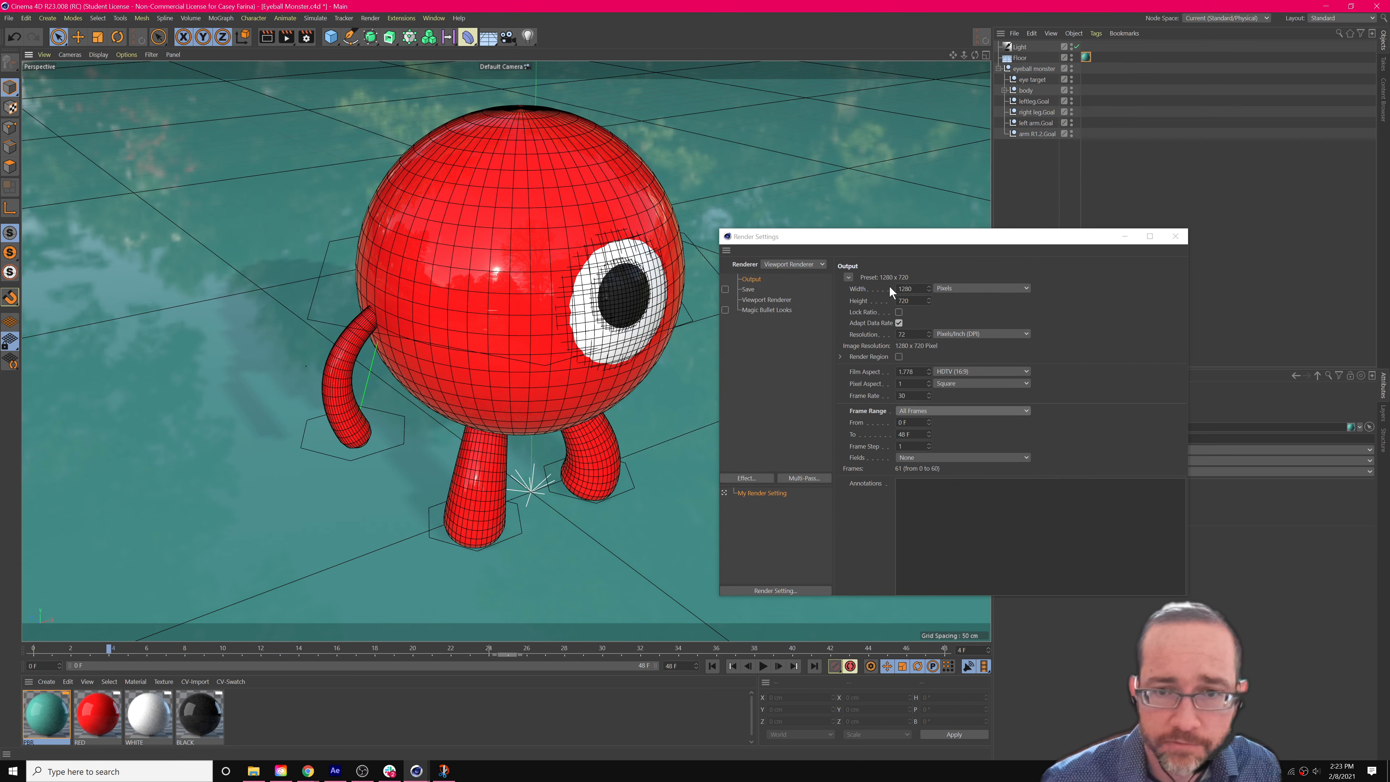
Recheck the Viewport Renderer filter options, minimise the Render Settings, and switch the viewport to Gouraud shading without wireframe lines.
click(752, 299)
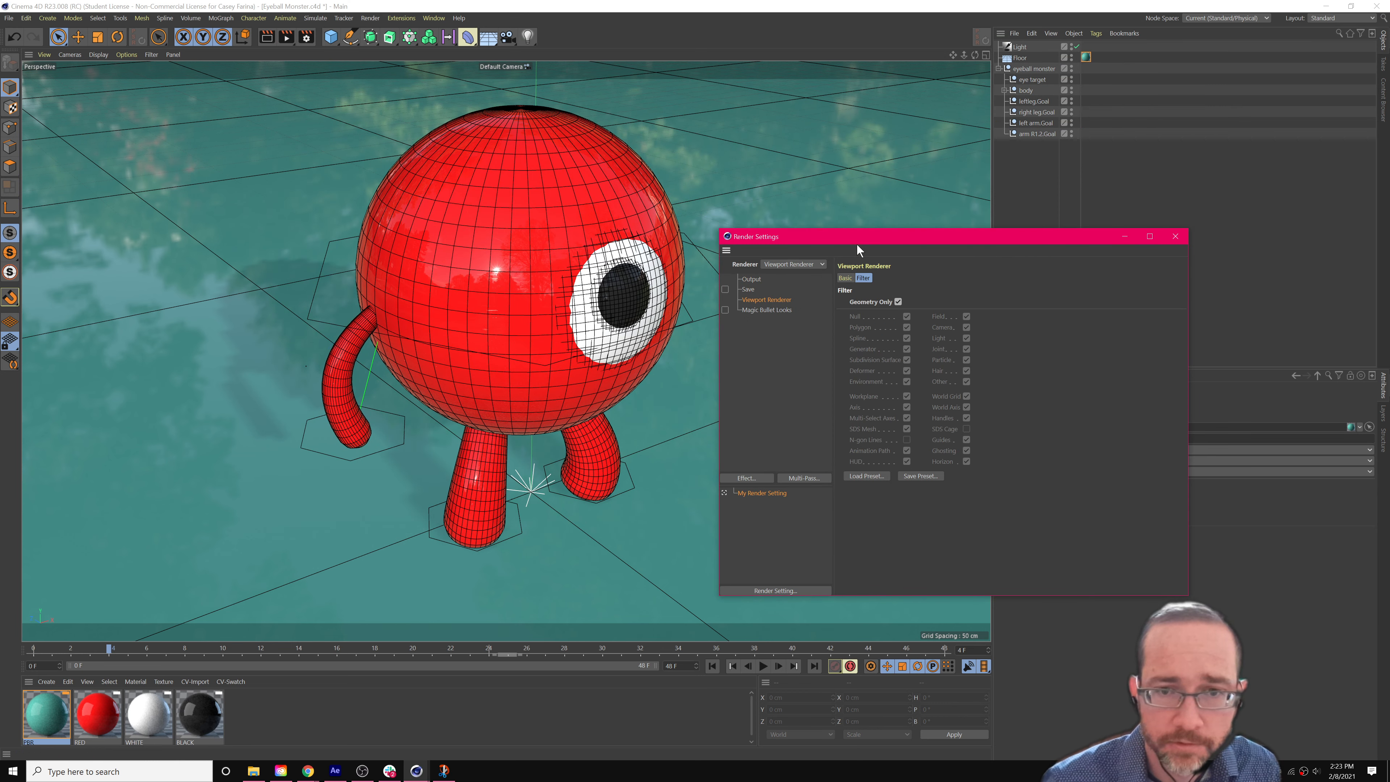
click(1123, 236)
key(e)
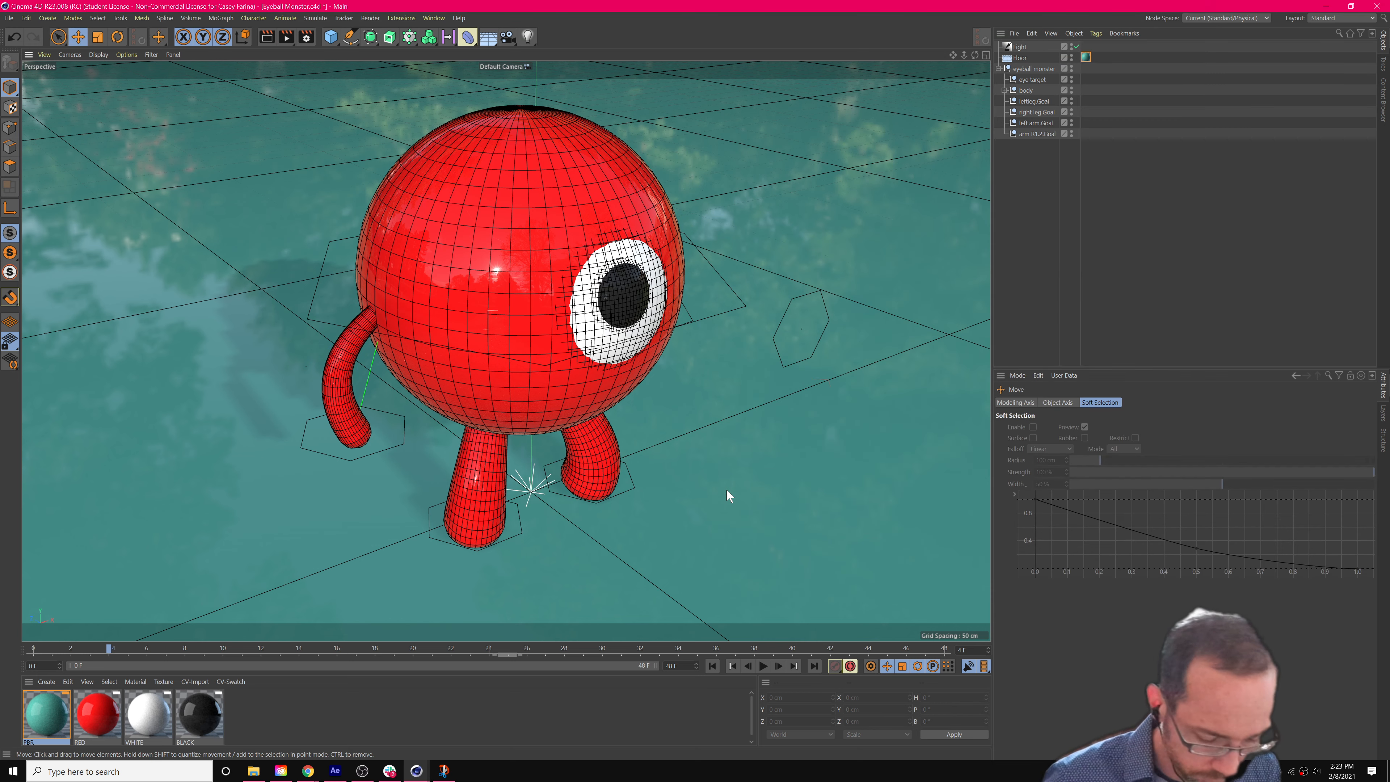
key(n)
key(a)
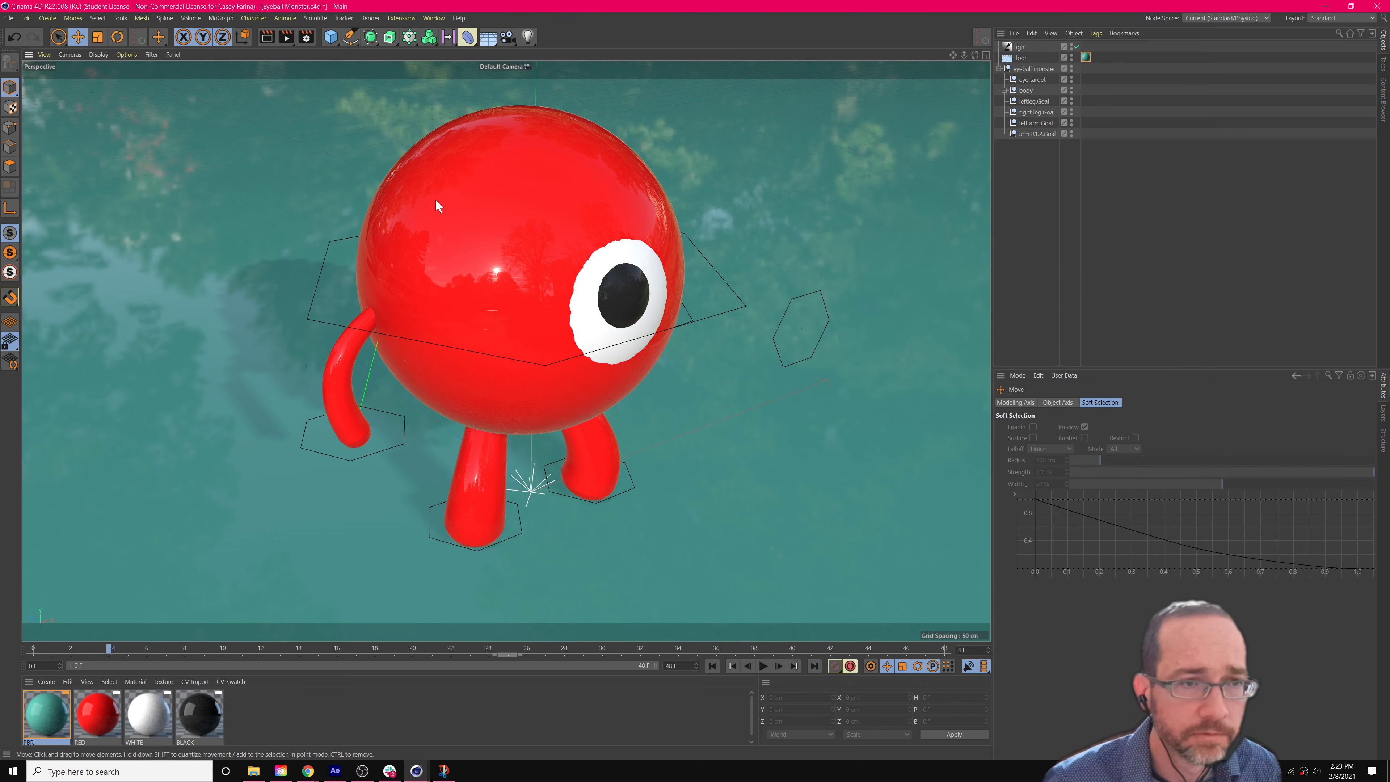
Render all frames of the animation to the Picture Viewer without saving, and minimise the viewer once the render is complete.
click(286, 37)
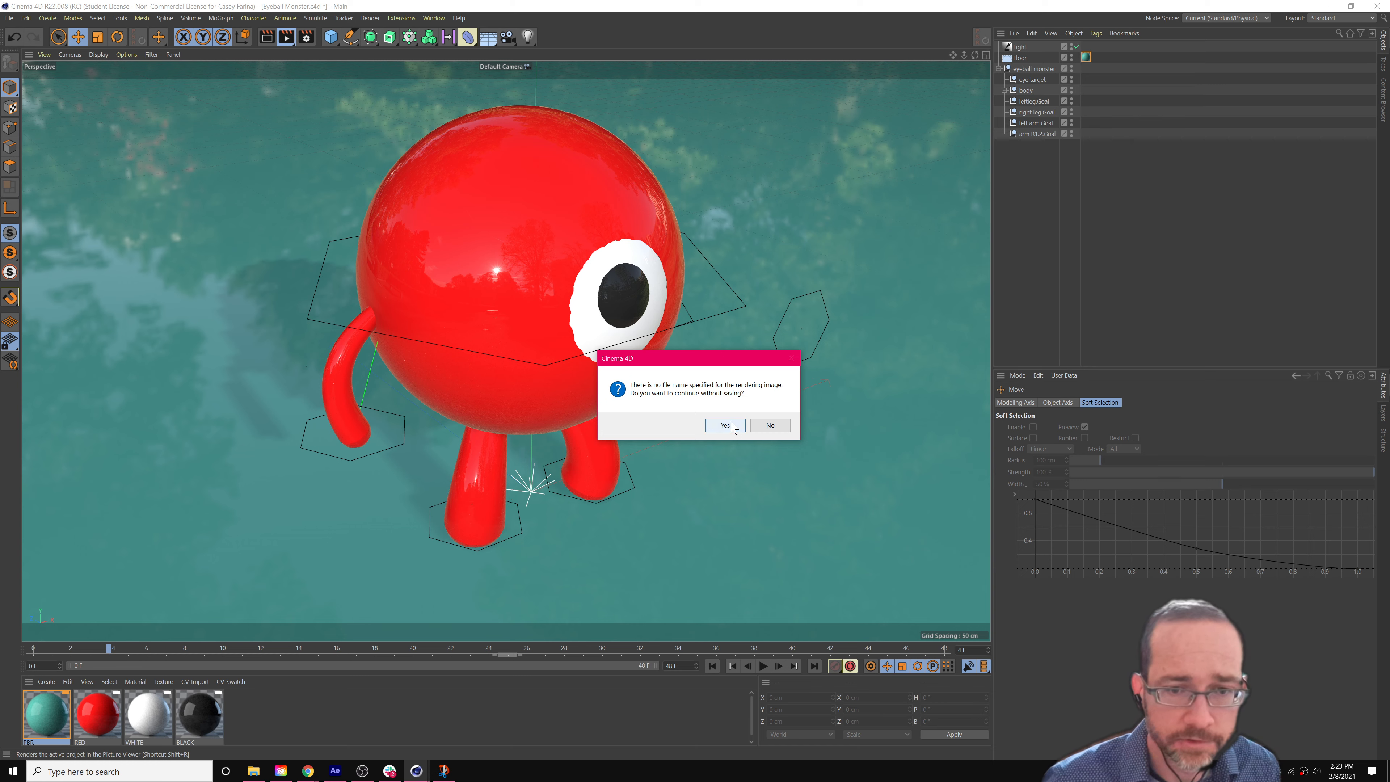
click(725, 425)
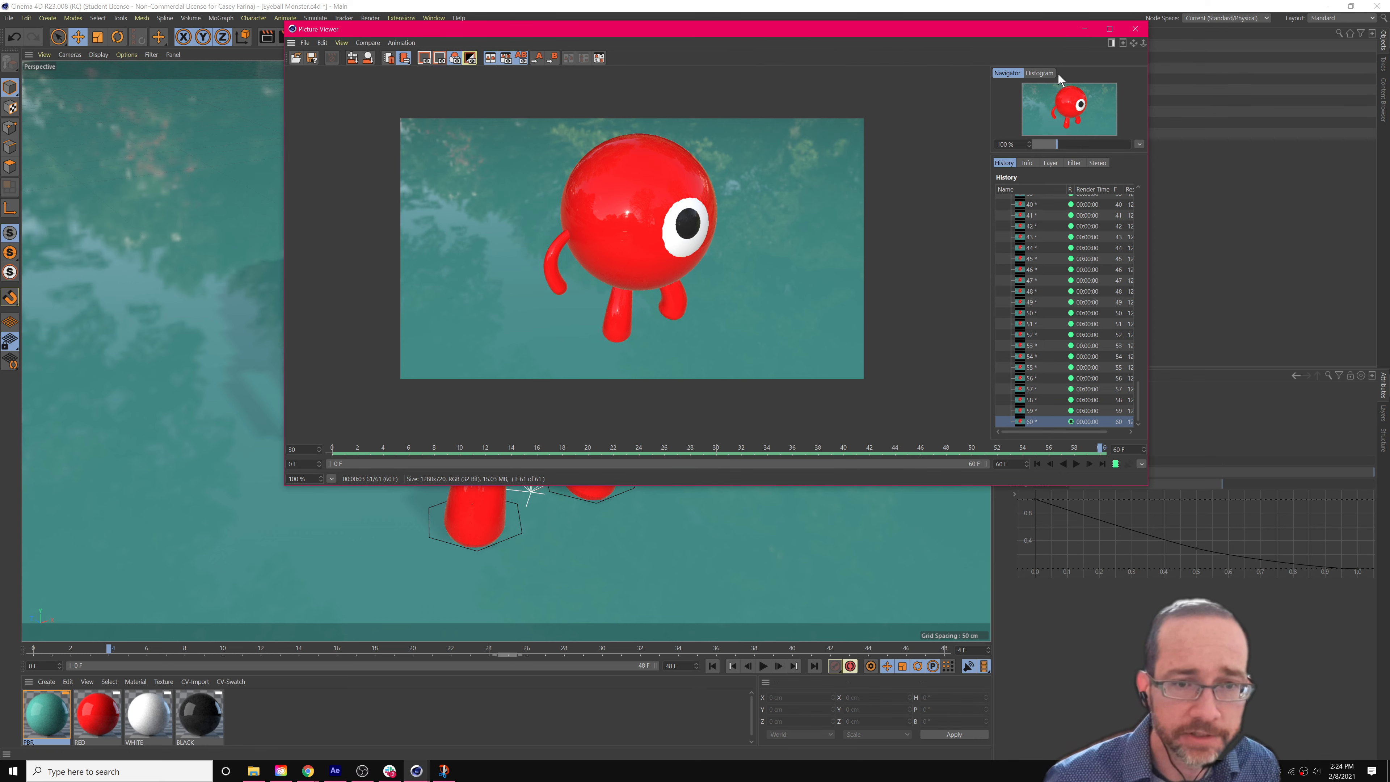
click(1084, 28)
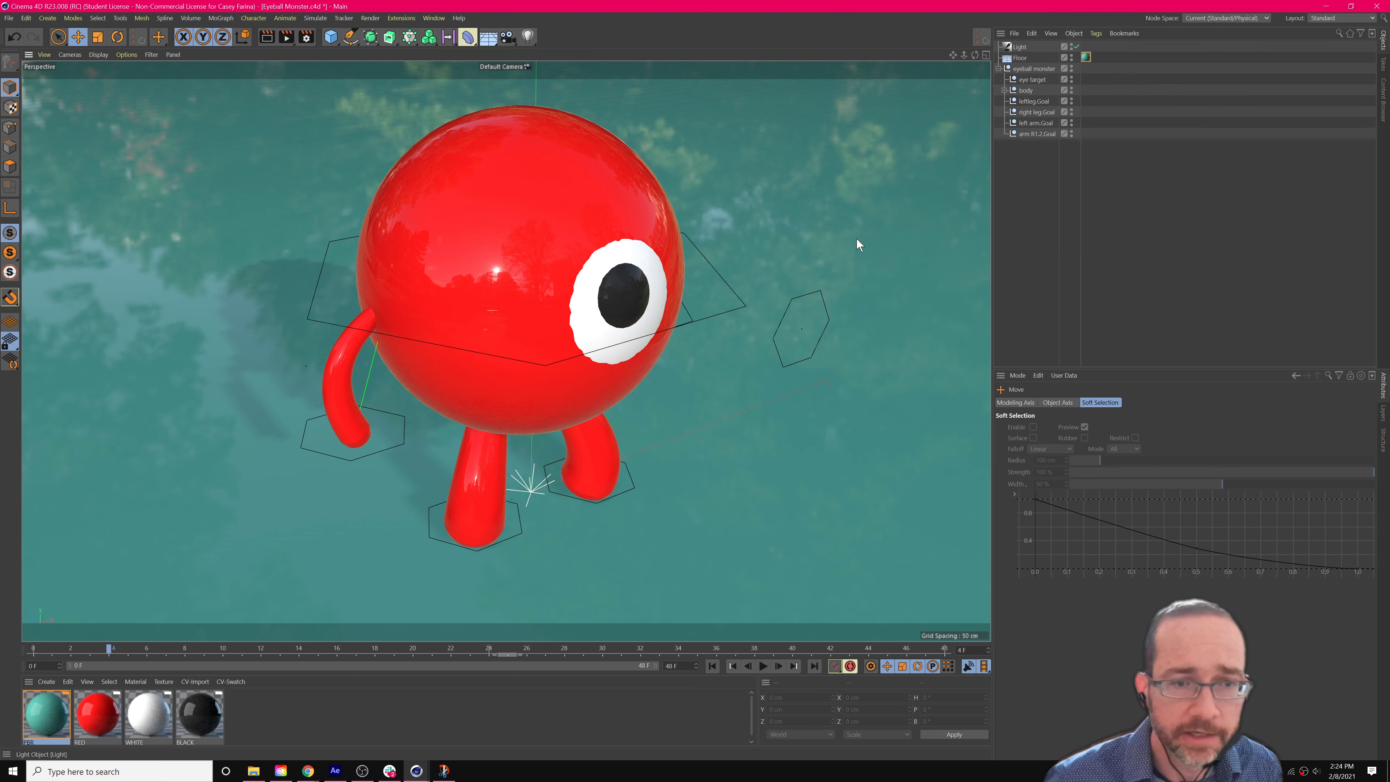
Reopen the floor's PBR material in the Material Editor and lower the Default Diffuse layer's Reflection Strength to 2 %.
click(1018, 48)
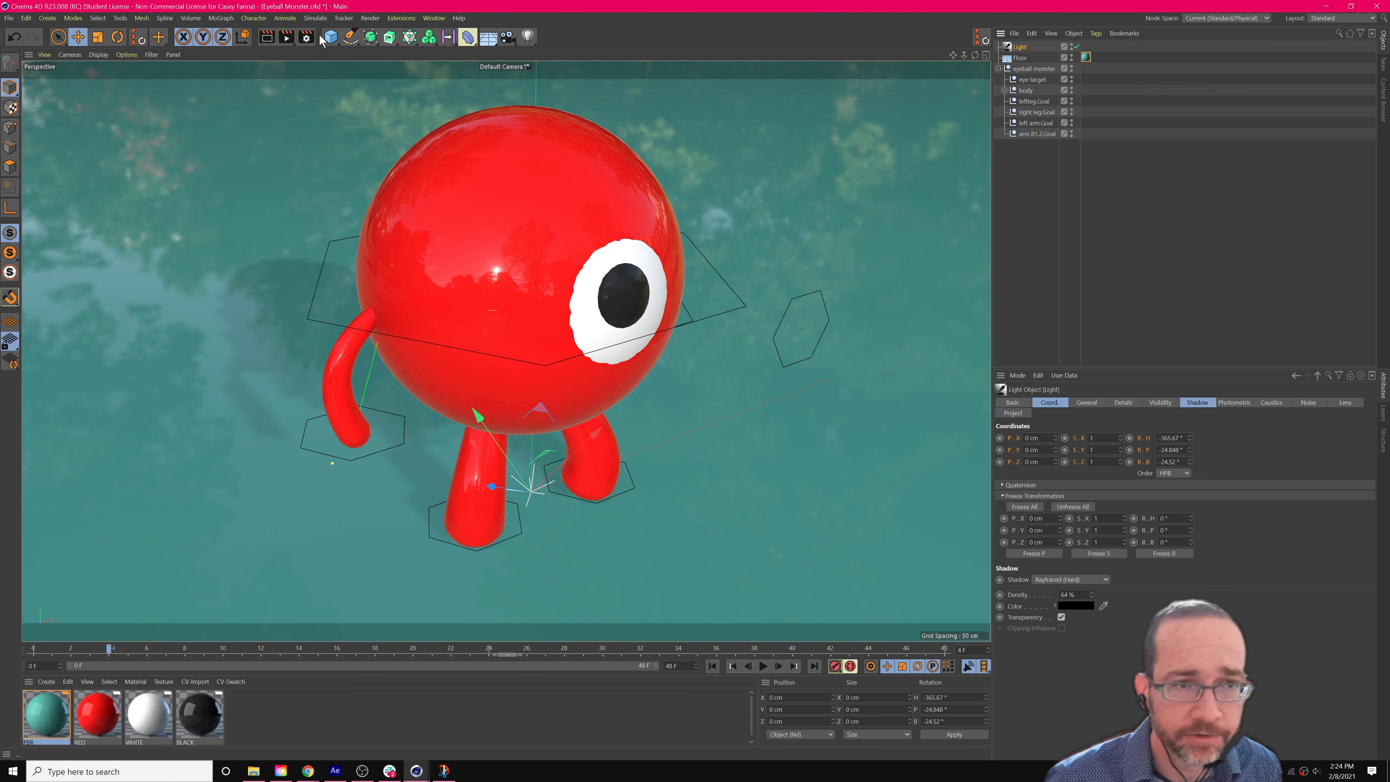
double_click(1085, 57)
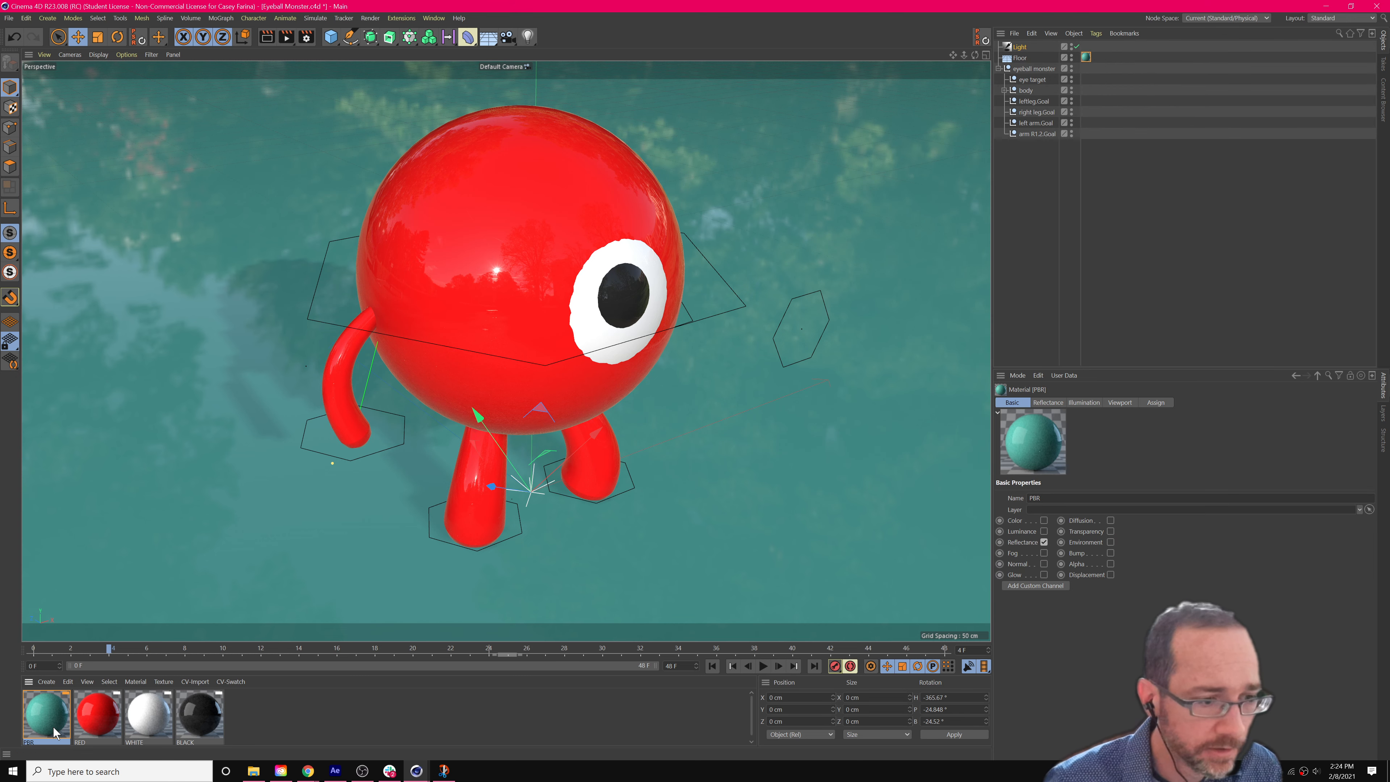
double_click(55, 731)
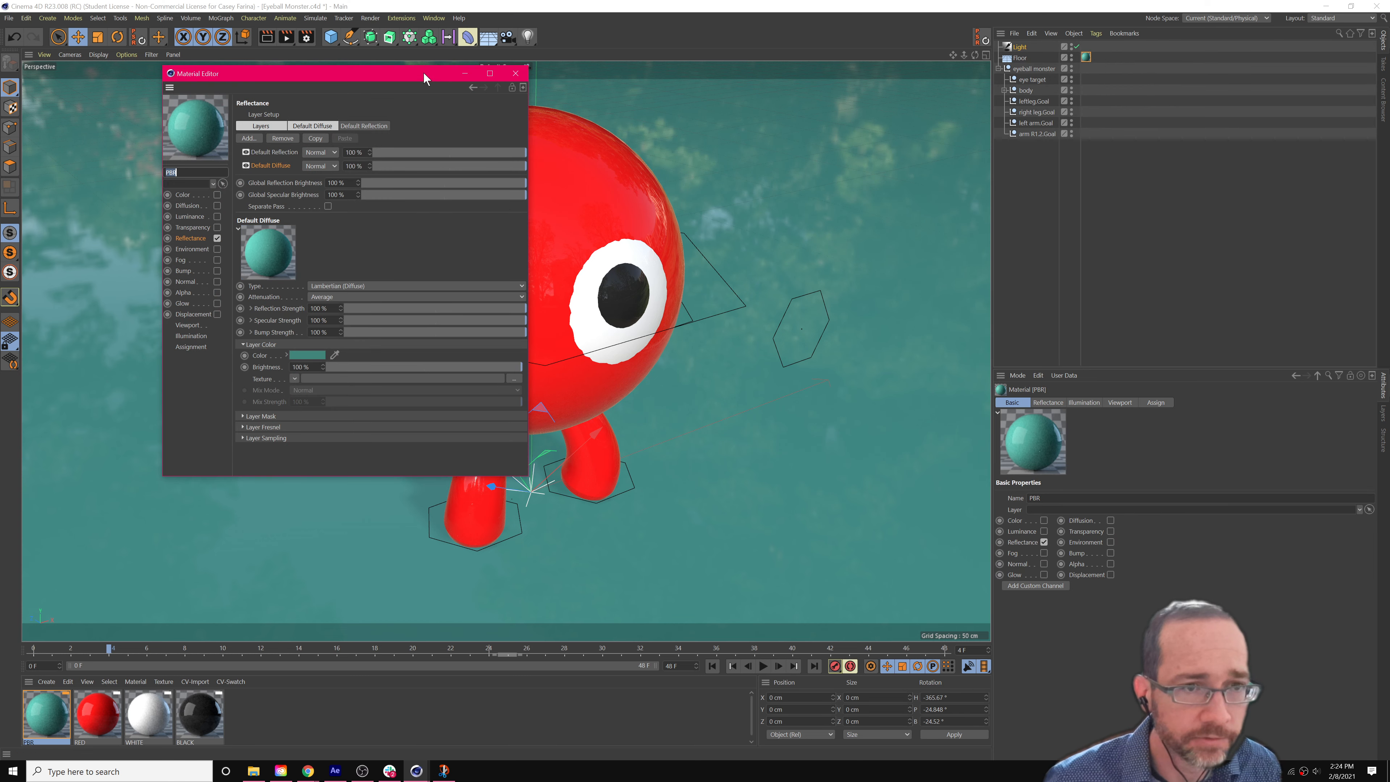
drag(425, 79, 869, 254)
click(724, 486)
mouse_move(801, 481)
mouse_down()
mouse_move(815, 484)
mouse_move(791, 488)
mouse_up()
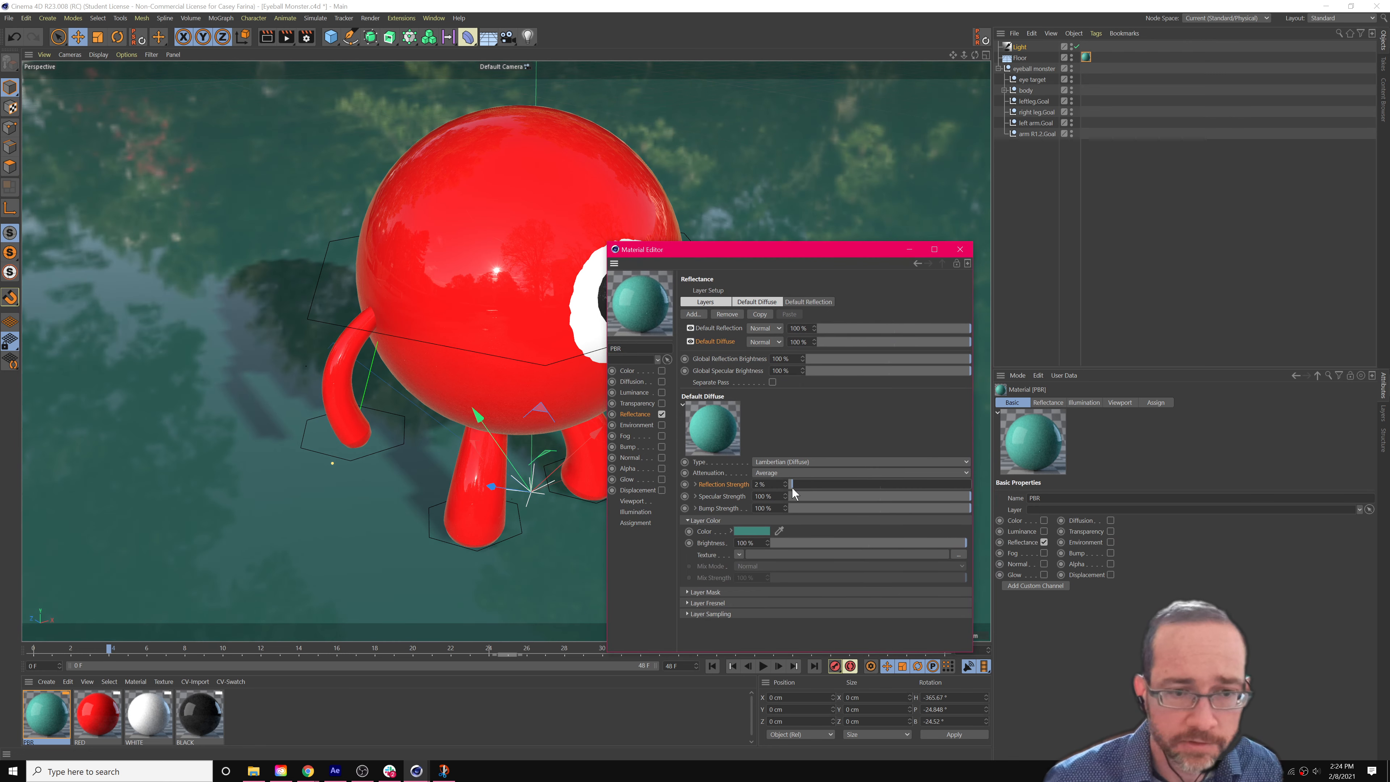
Minimise the Material Editor, then start a test render of the animation to the Picture Viewer without saving and stop it partway.
click(908, 250)
mouse_move(431, 451)
alt+mouse_down()
mouse_move(437, 434)
mouse_move(427, 453)
alt+mouse_up()
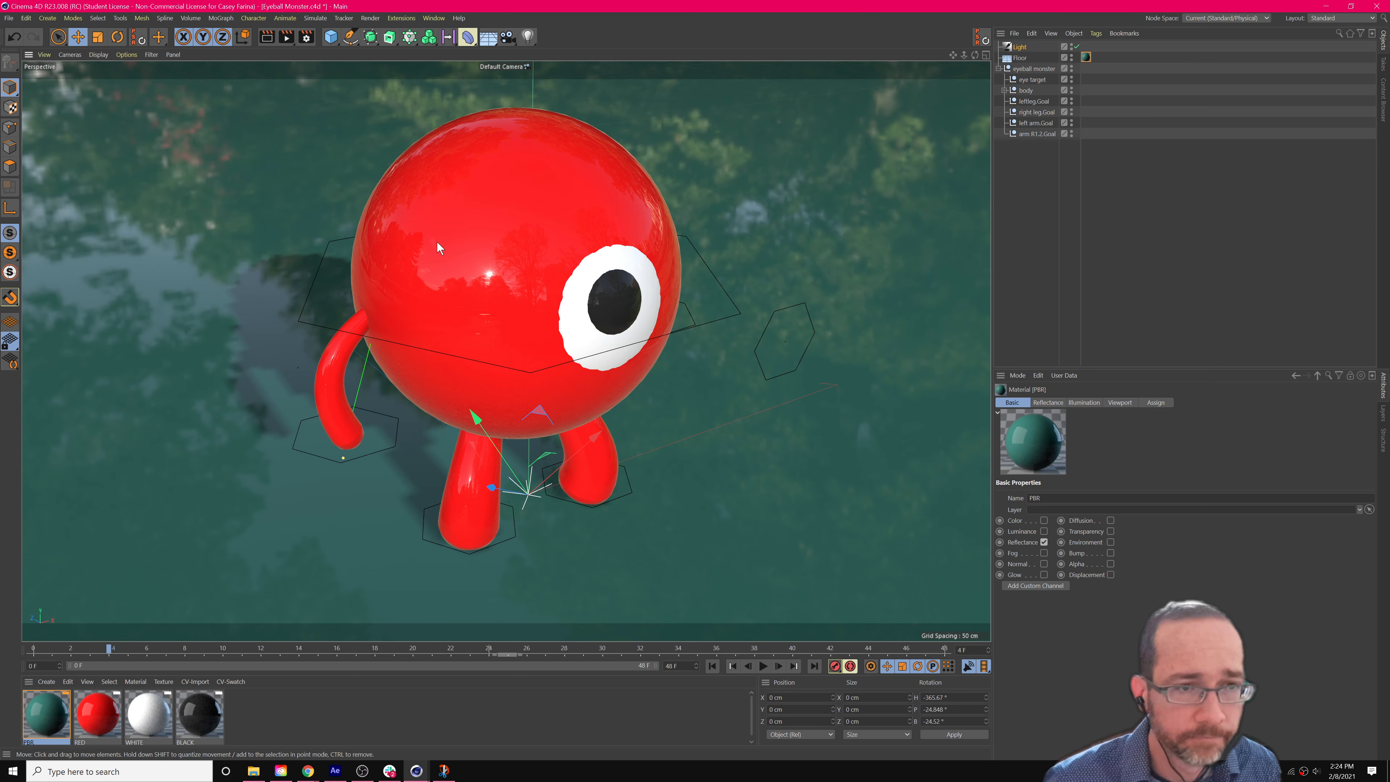
click(286, 36)
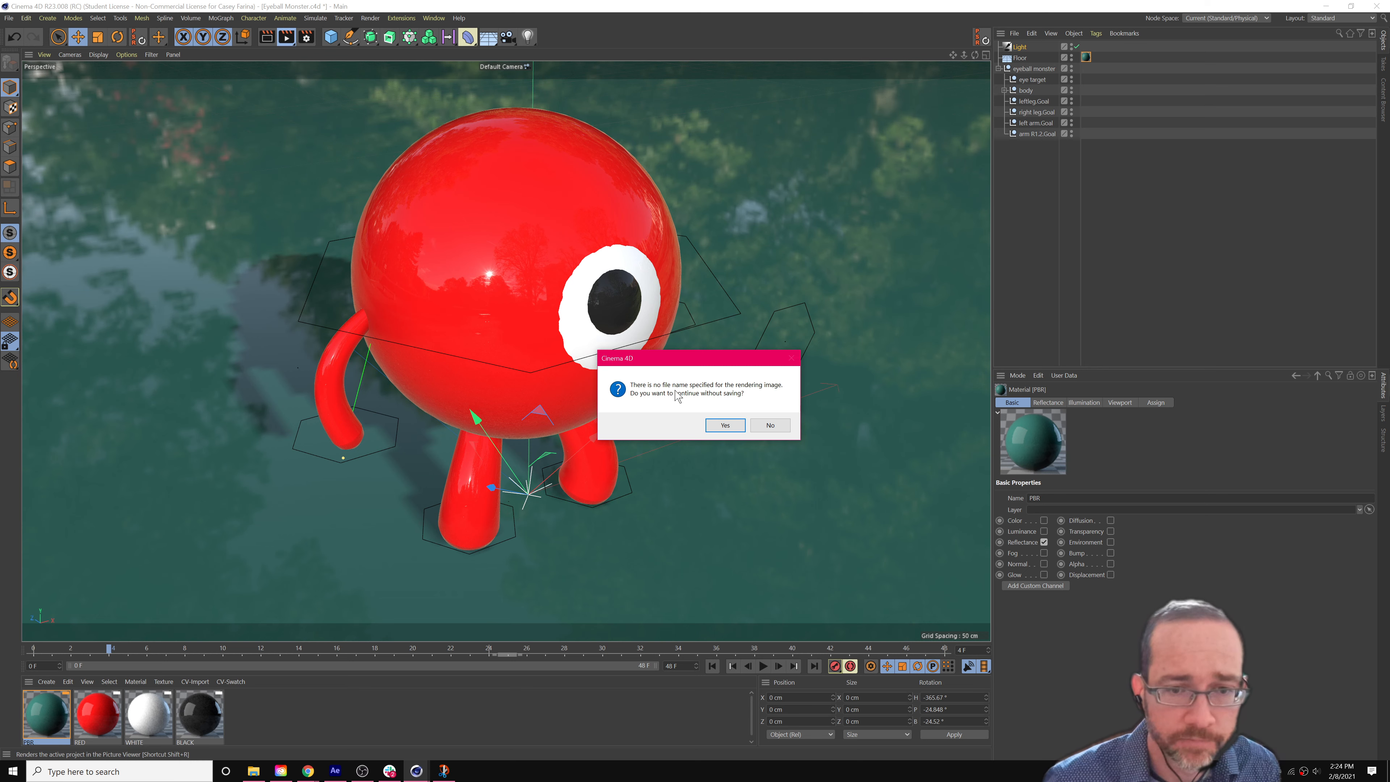
click(725, 423)
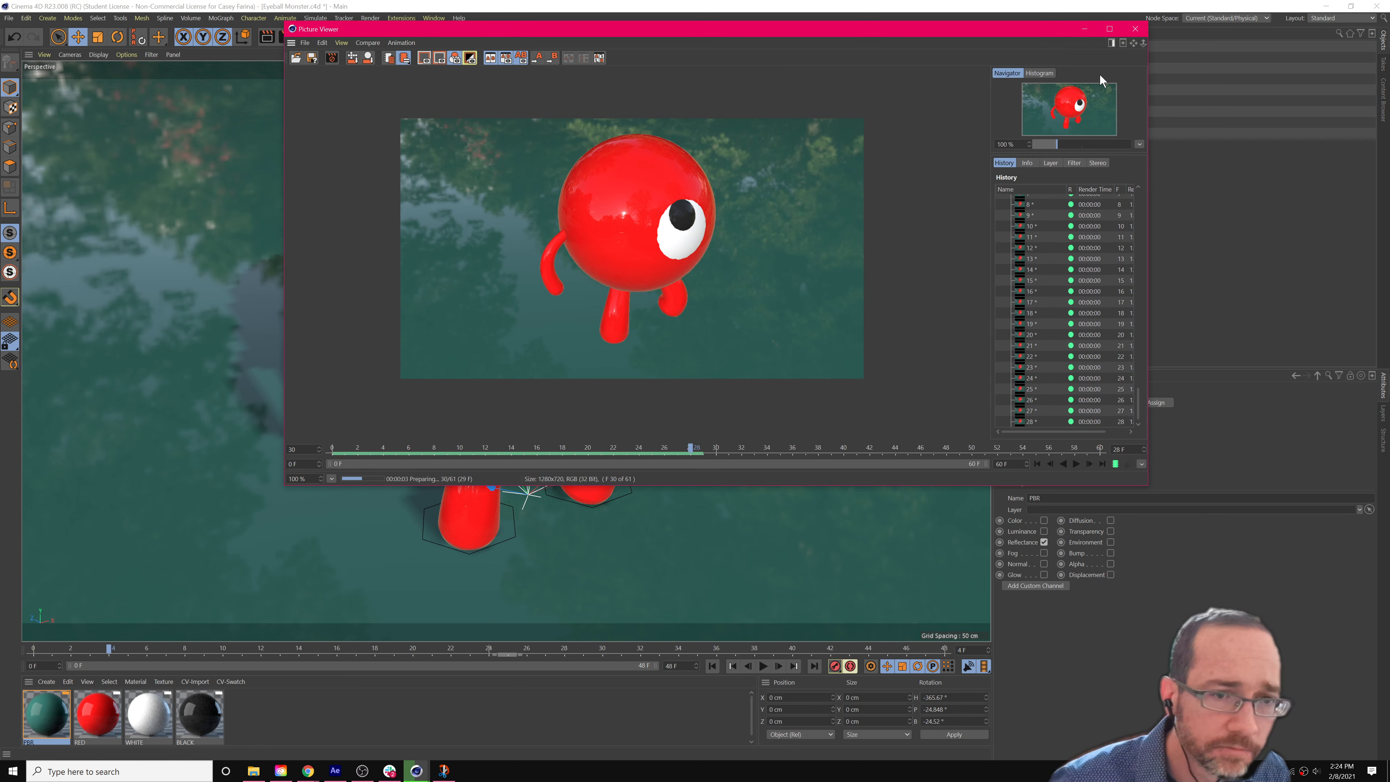
click(1135, 29)
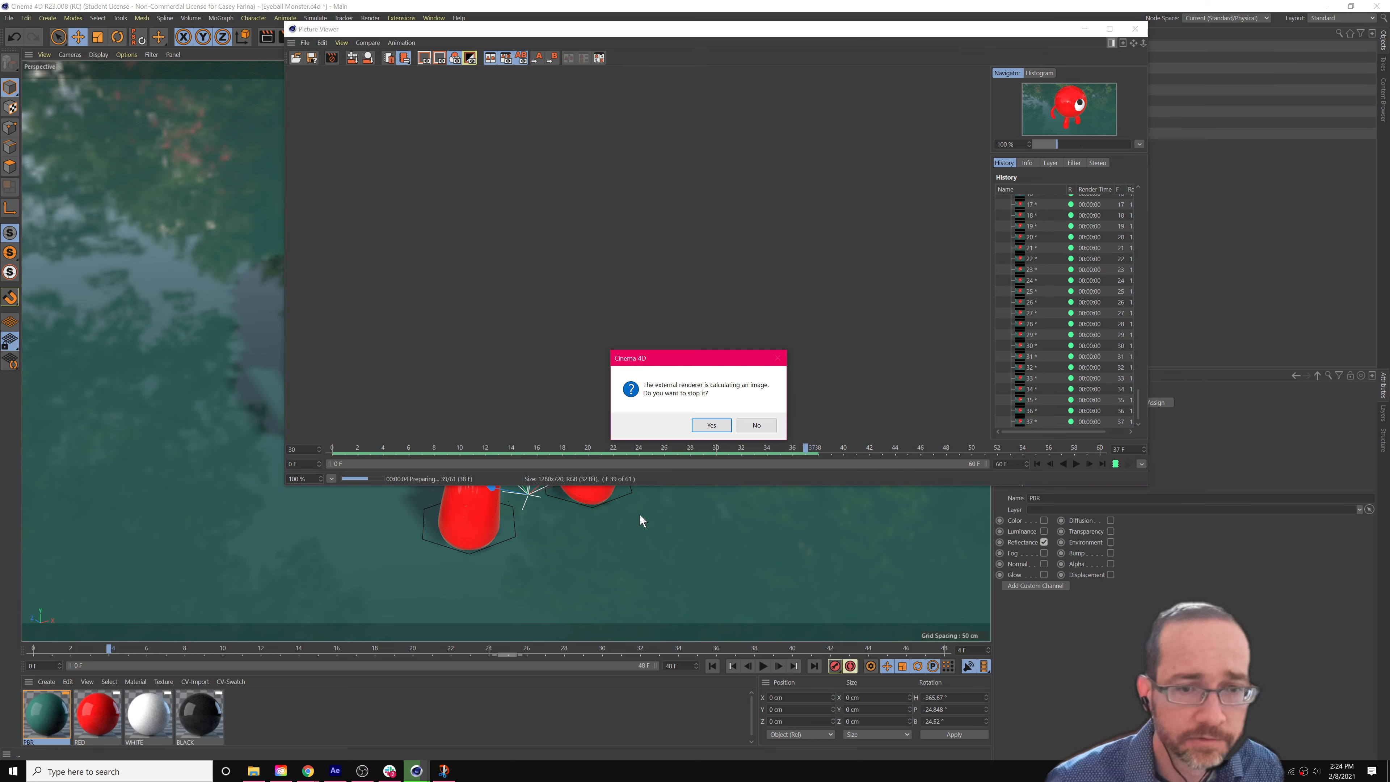
click(720, 425)
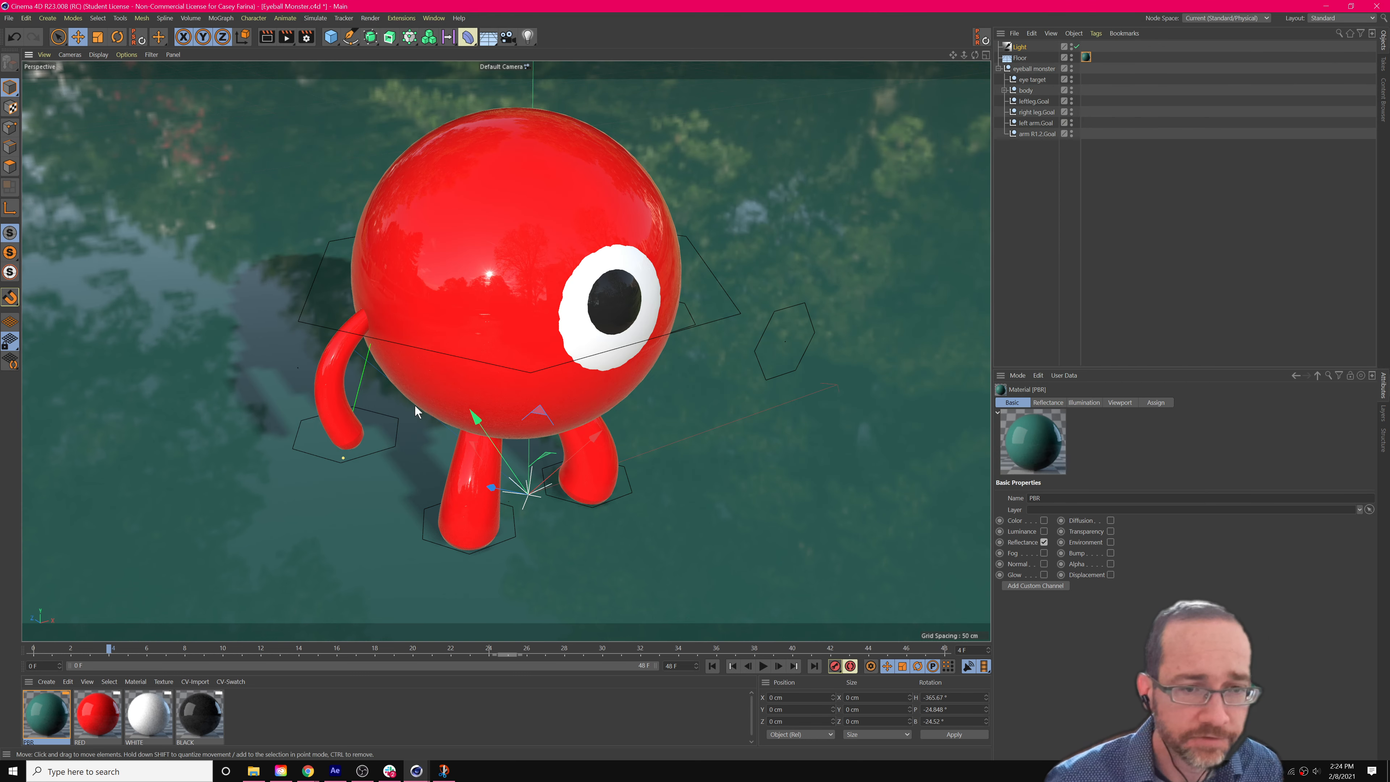
Render the current frame in the viewport from two slightly different angles to compare it with the Viewport Renderer look.
key(ctrl+r)
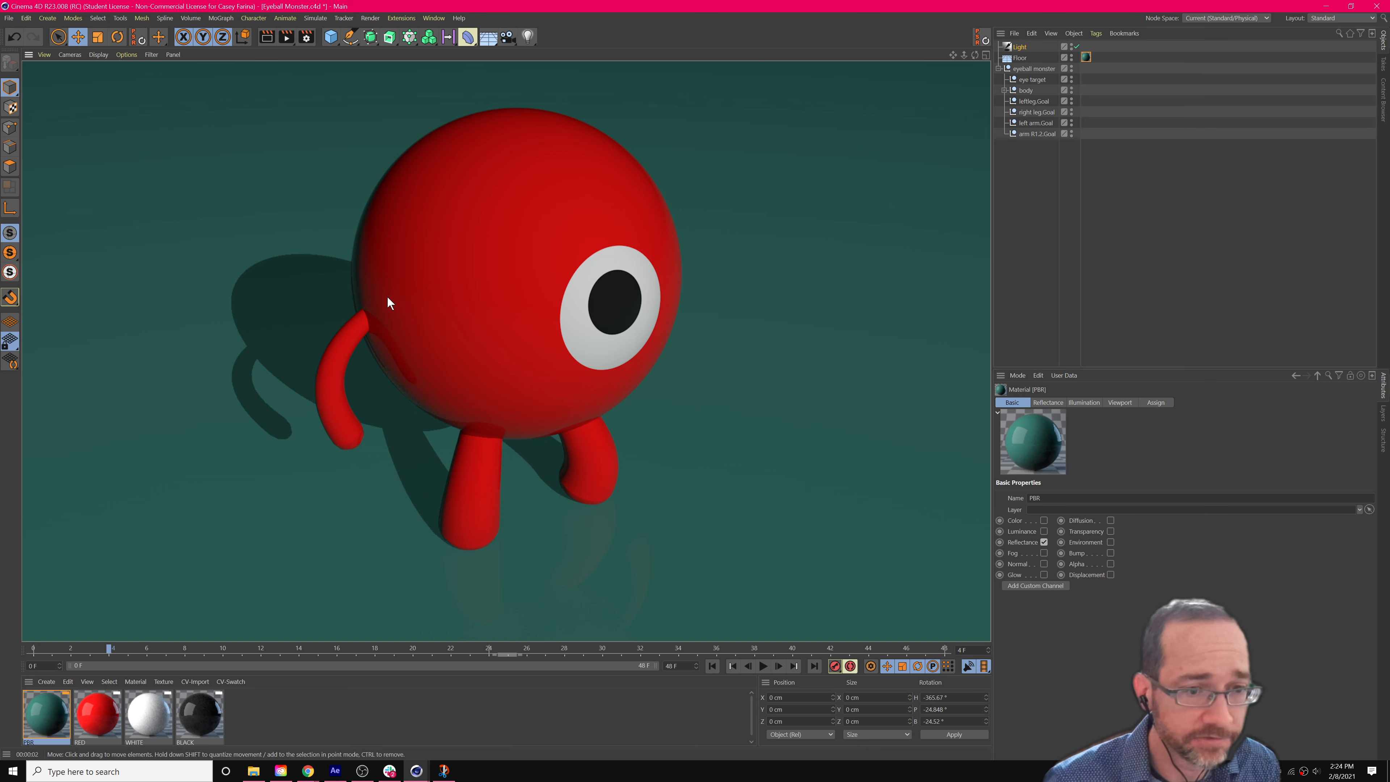
mouse_move(479, 406)
alt+mouse_down()
mouse_move(496, 407)
mouse_move(479, 405)
alt+mouse_up()
key(ctrl+r)
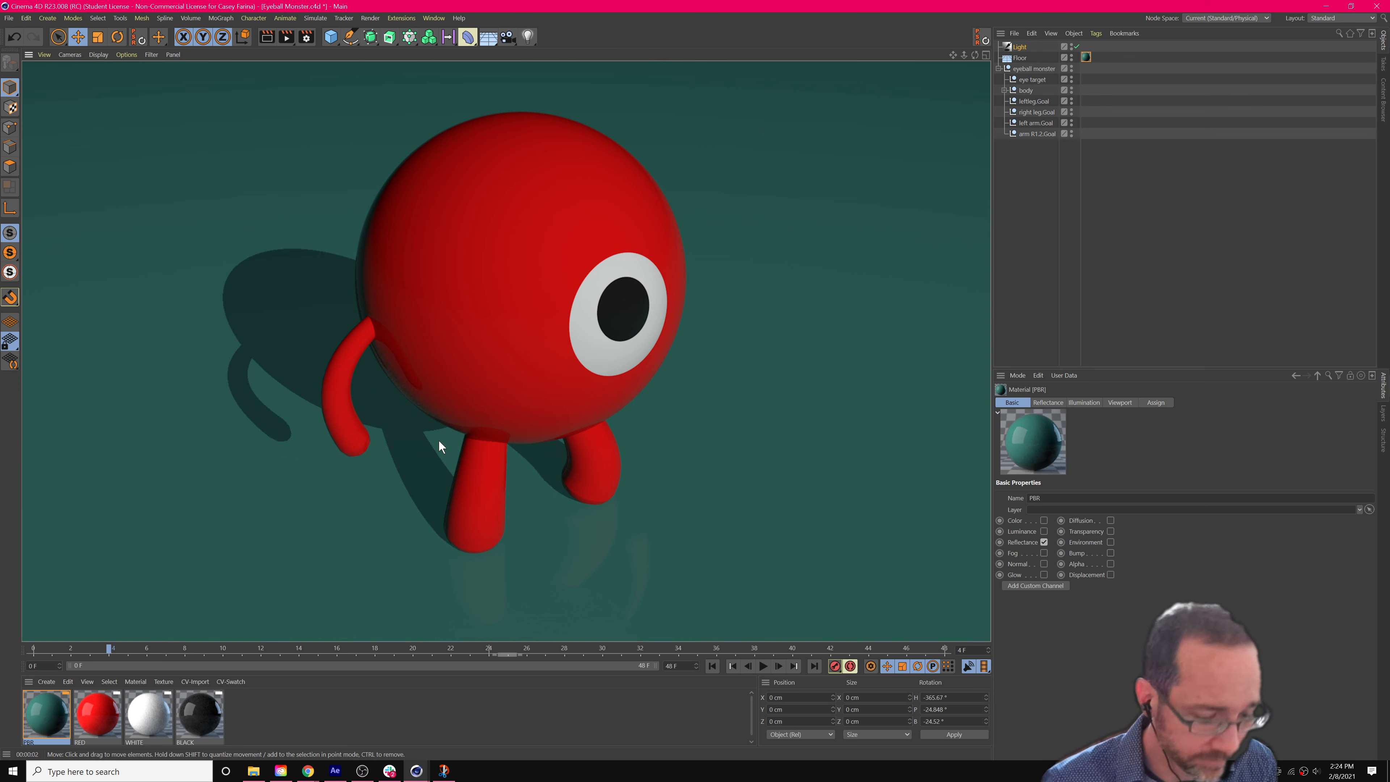
alt+drag(542, 360, 539, 360)
scroll(540, 359, up, 5)
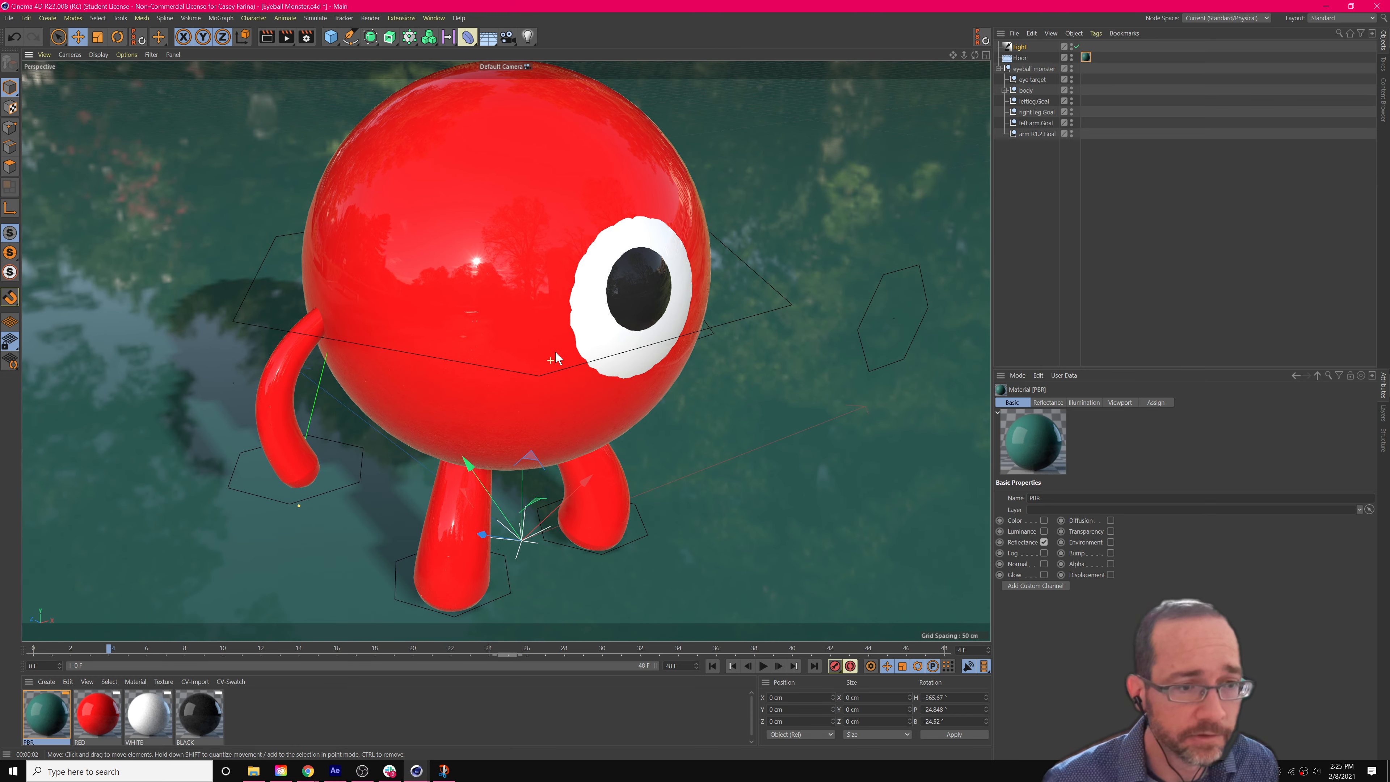
scroll(536, 378, down, 3)
scroll(535, 377, up, 3)
mouse_move(553, 380)
alt+mouse_down()
mouse_move(540, 381)
mouse_move(567, 354)
mouse_move(563, 391)
alt+mouse_up()
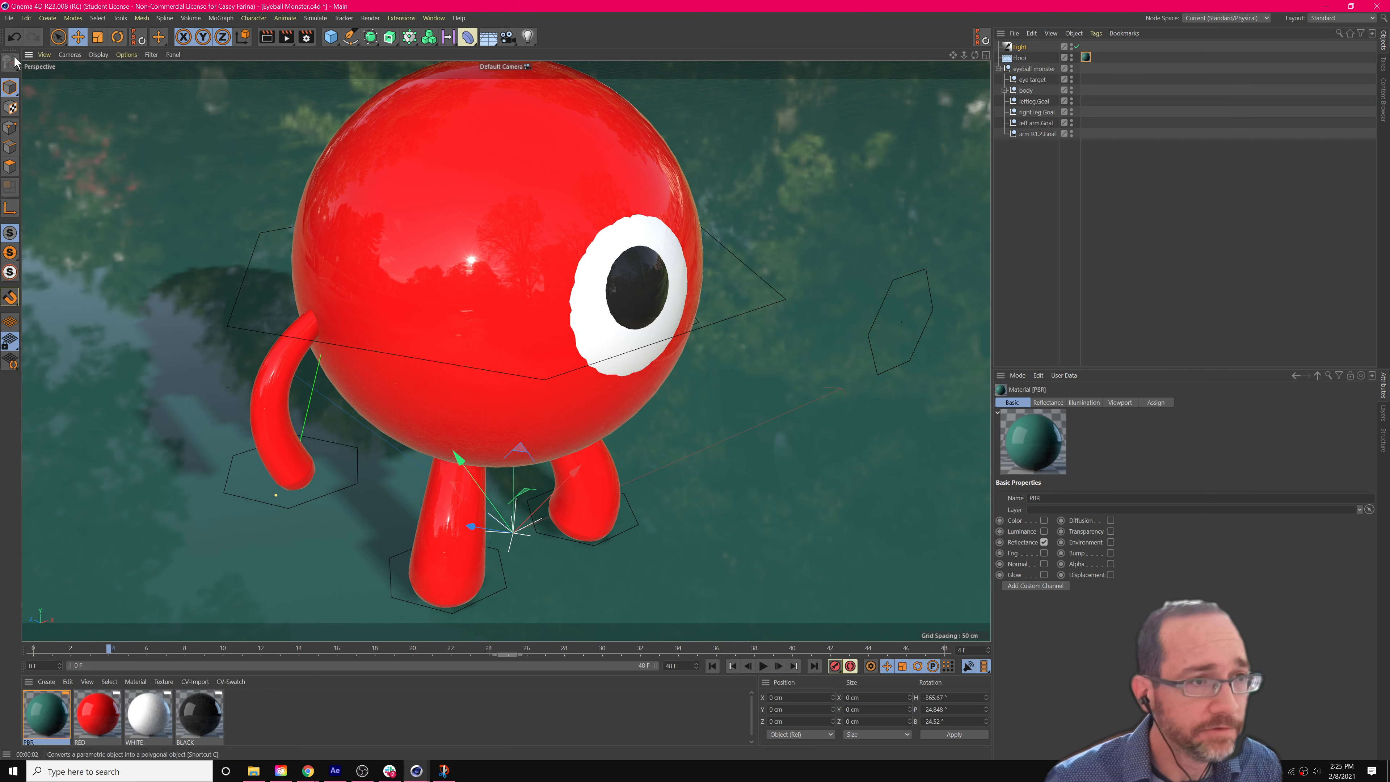
Save the eyeball monster project as a new incremental version.
click(9, 17)
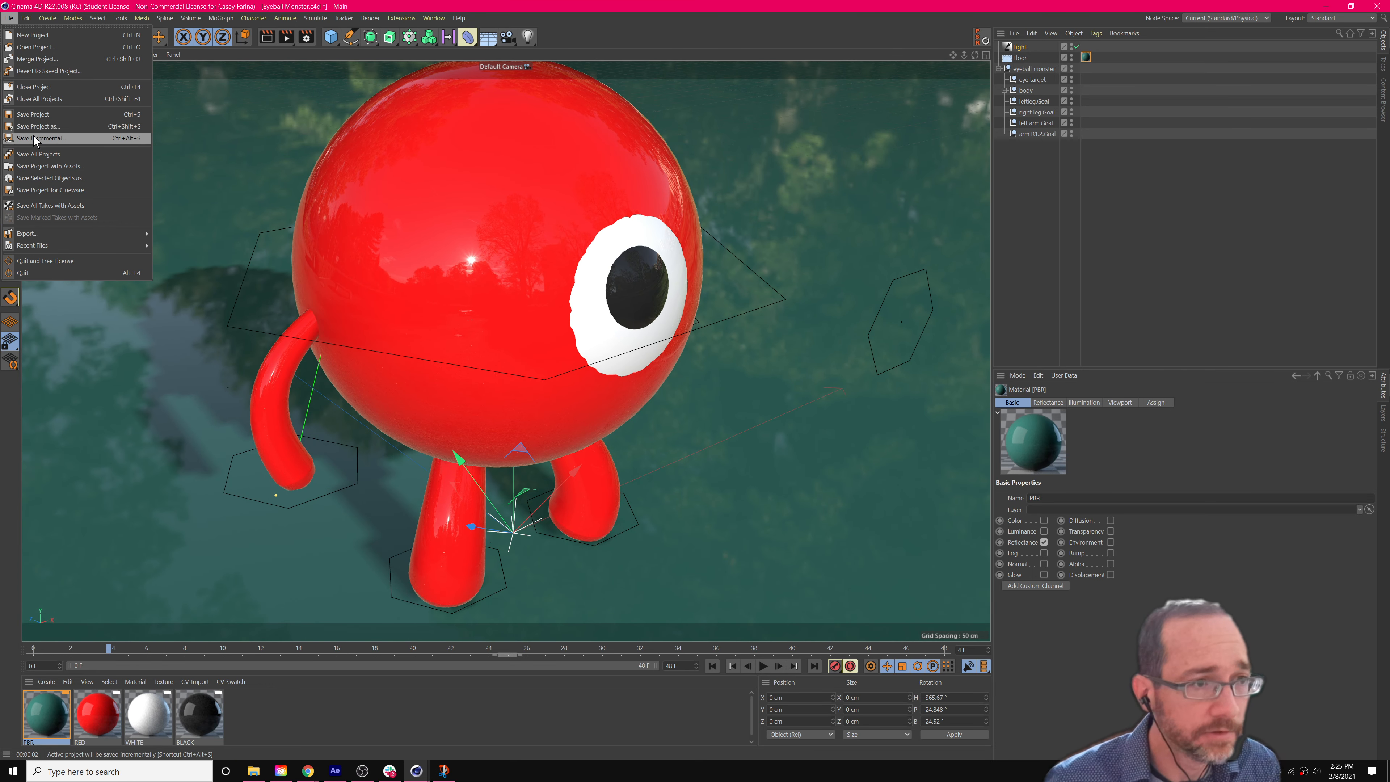
click(34, 136)
click(11, 18)
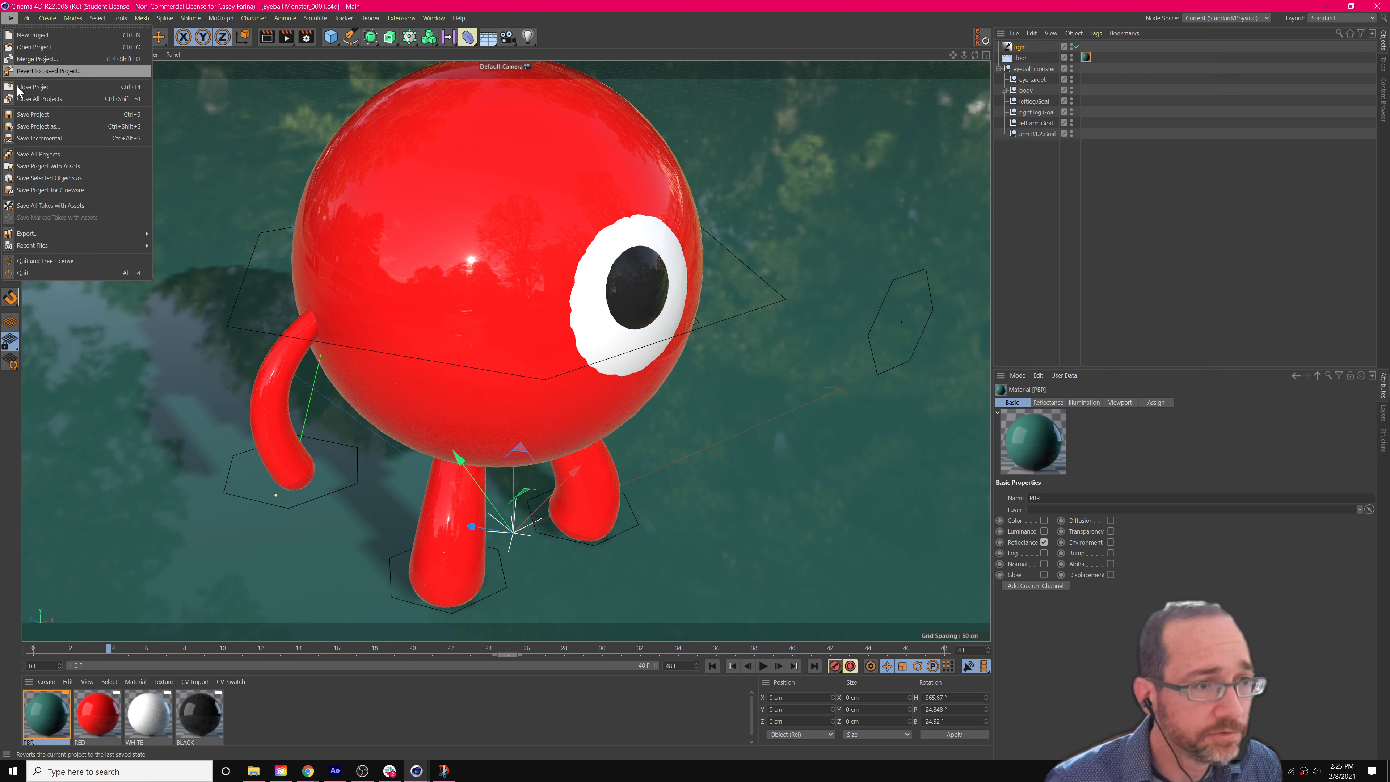
mouse_move(39, 239)
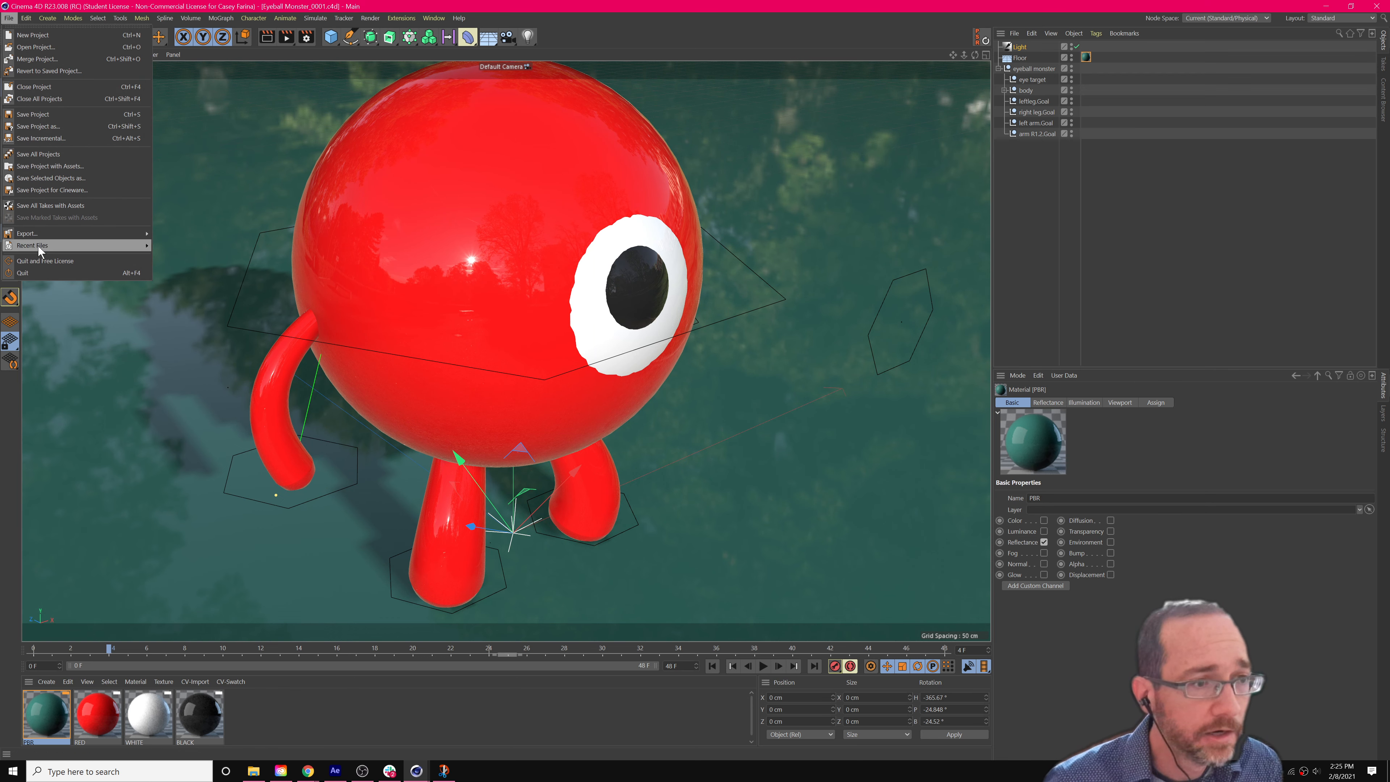
Open the Preferences, examine the Auto-Save settings under Files, and minimise the Preferences window.
mouse_move(26, 18)
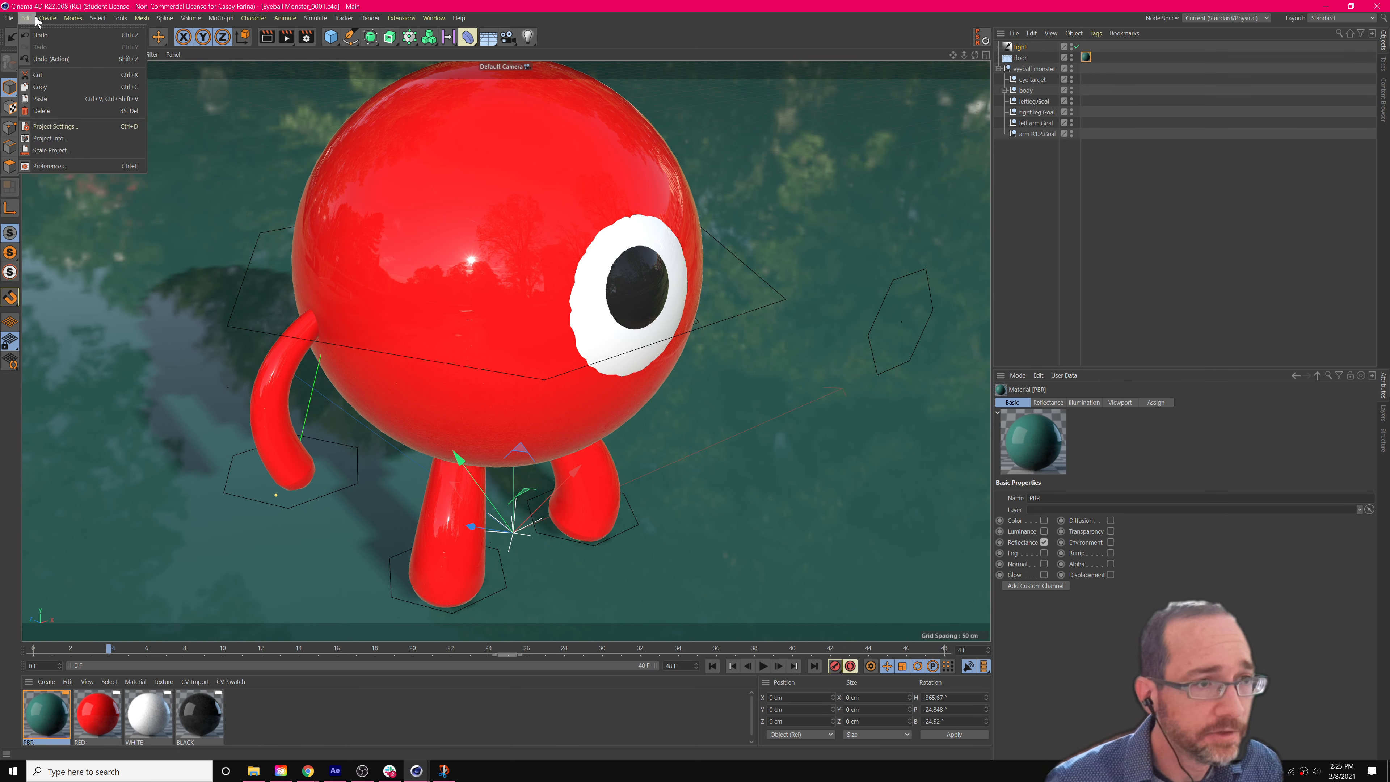
click(48, 167)
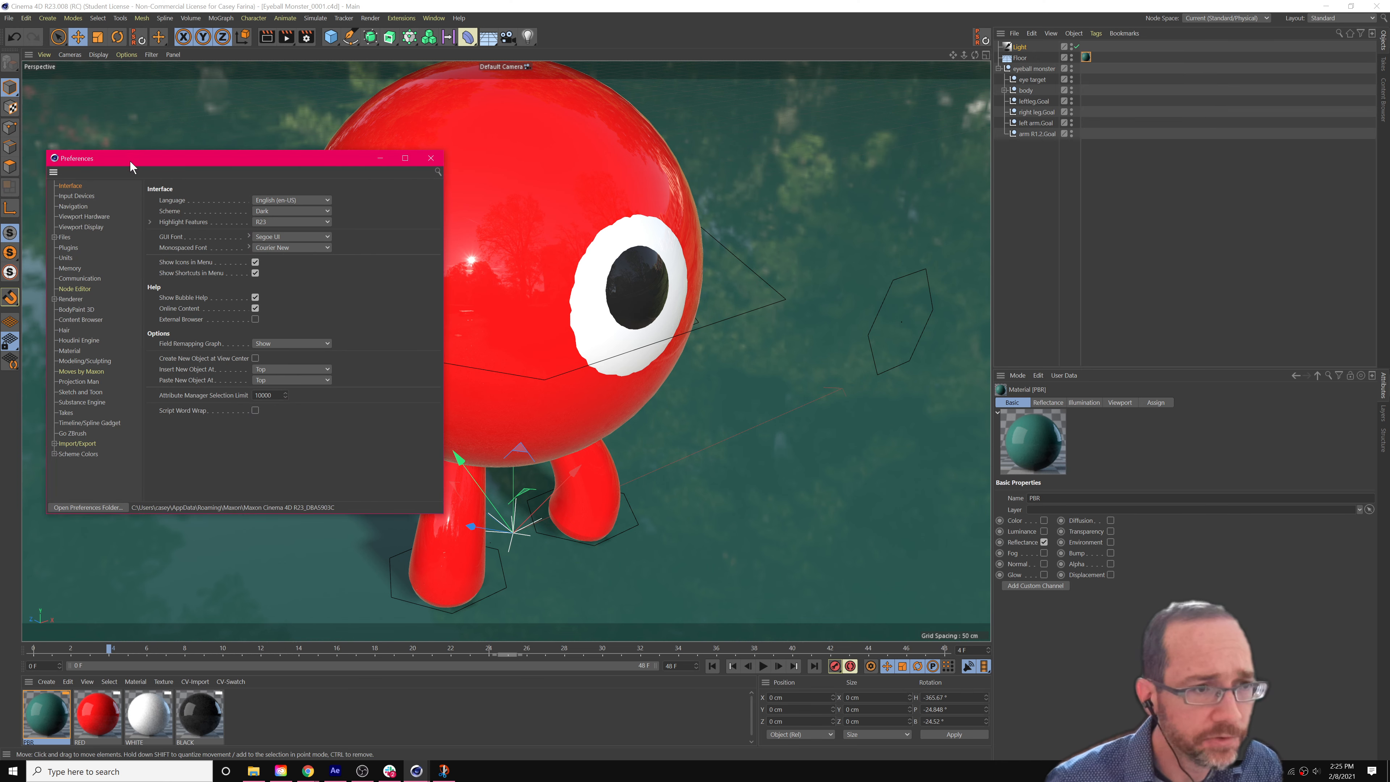
drag(129, 160, 347, 203)
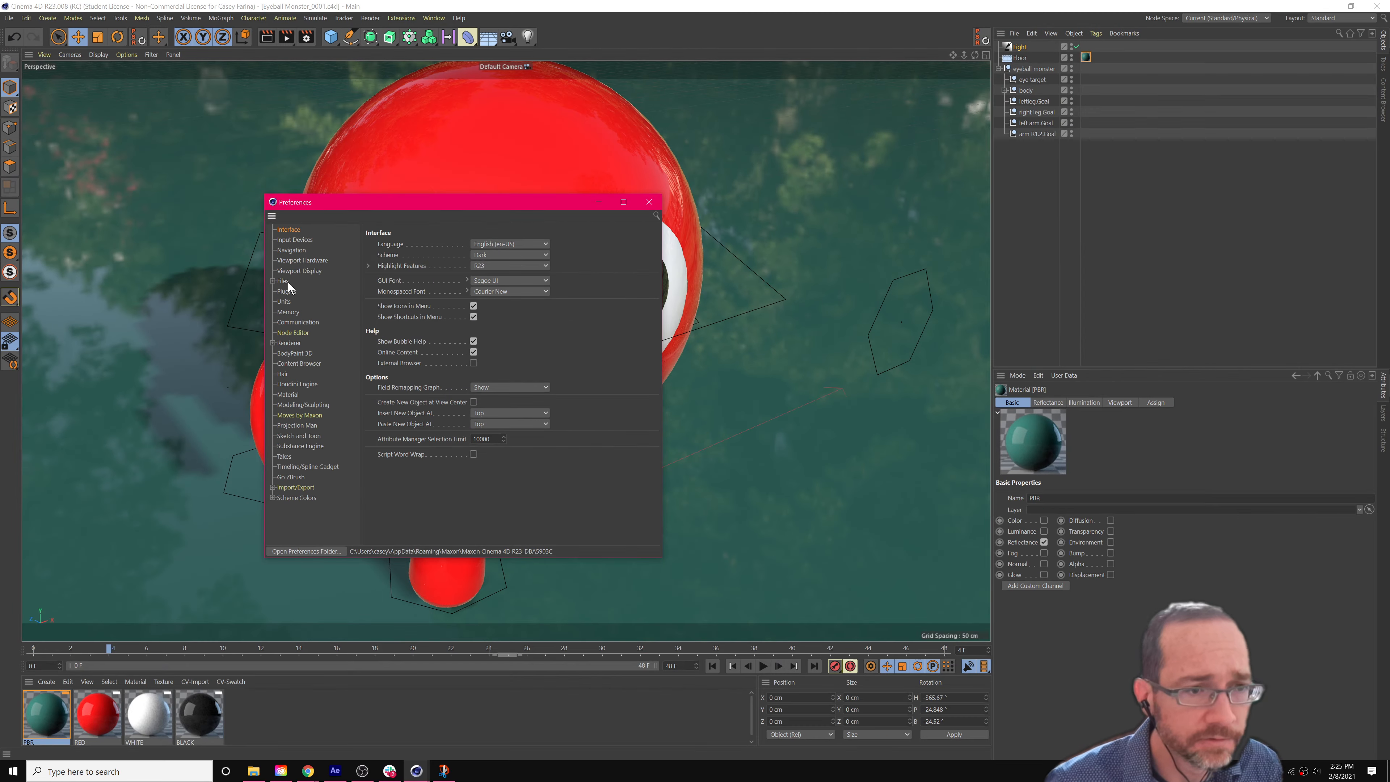
click(262, 343)
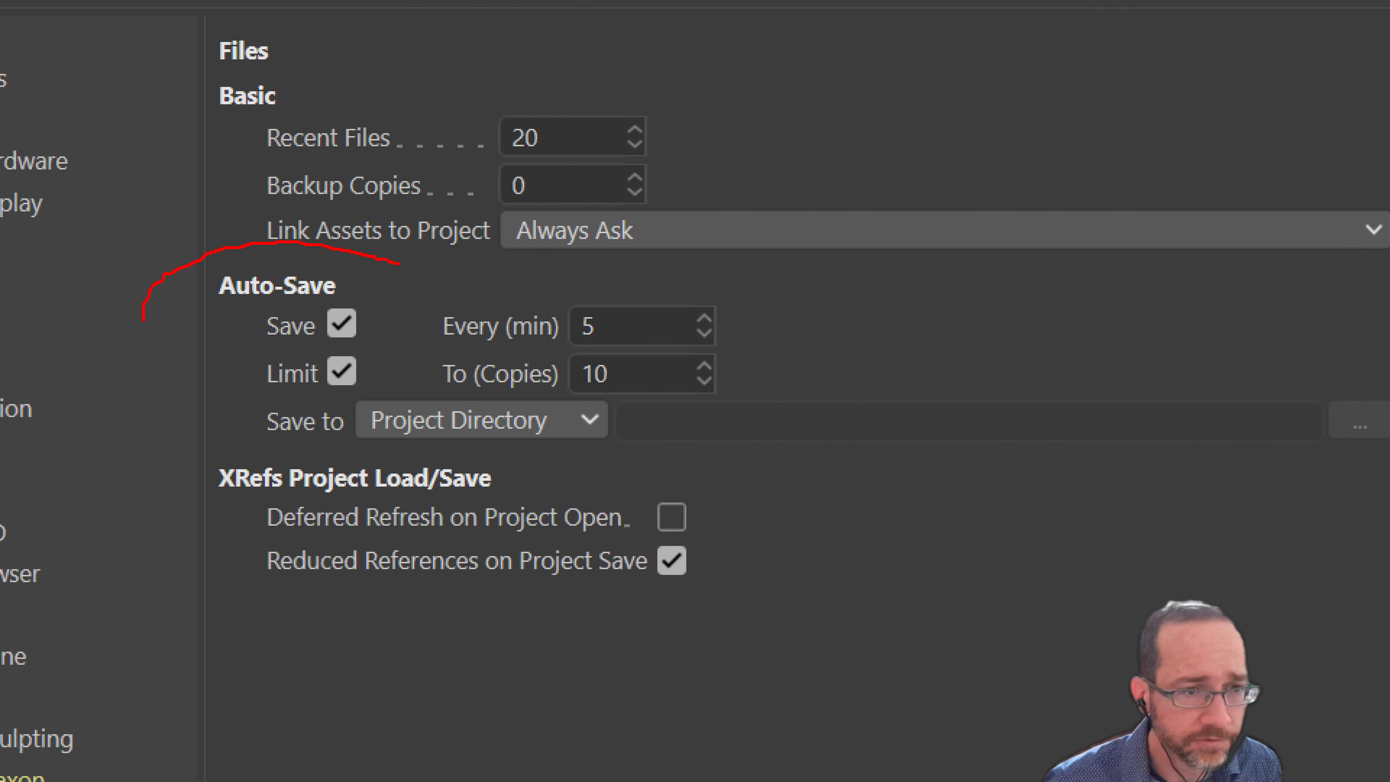
mouse_move(143, 320)
mouse_down()
mouse_move(463, 326)
mouse_move(328, 432)
mouse_move(439, 299)
mouse_up()
key(Escape)
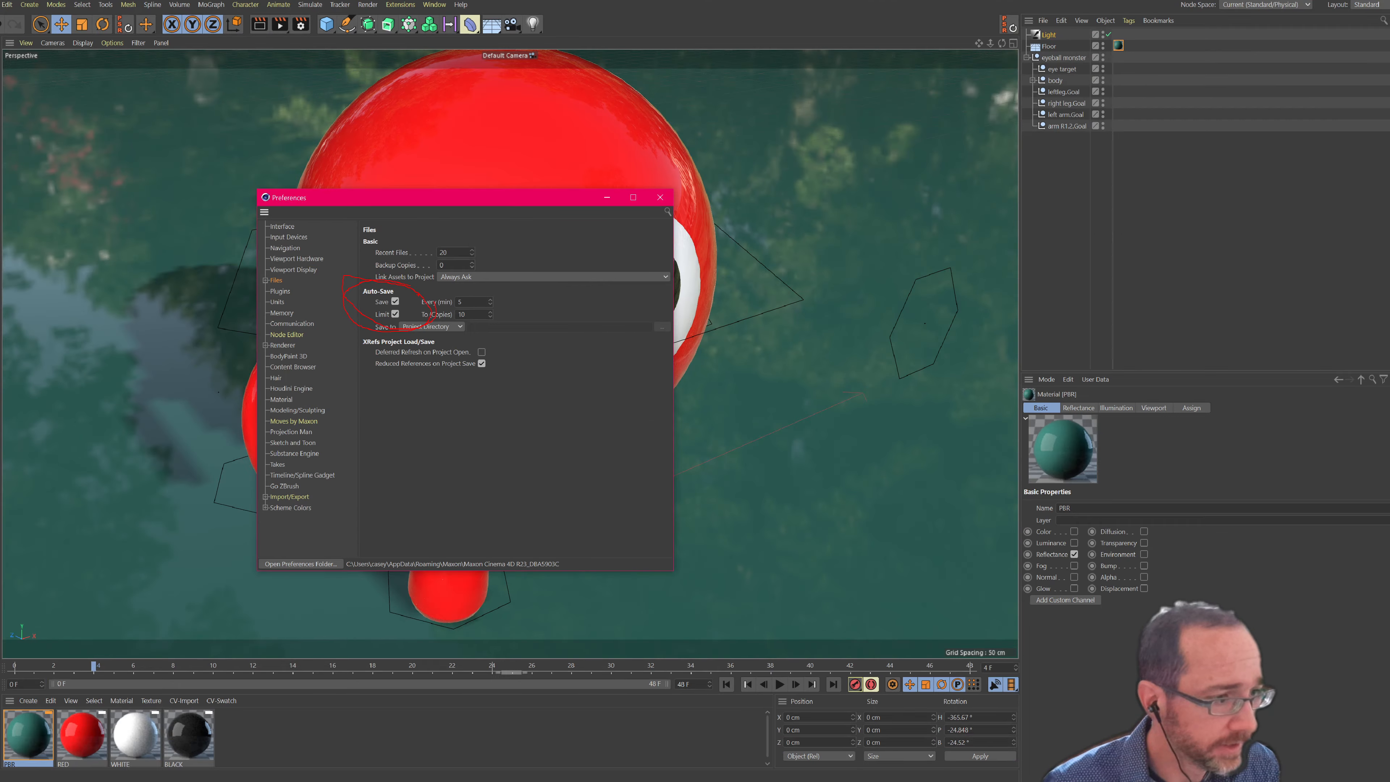
click(598, 203)
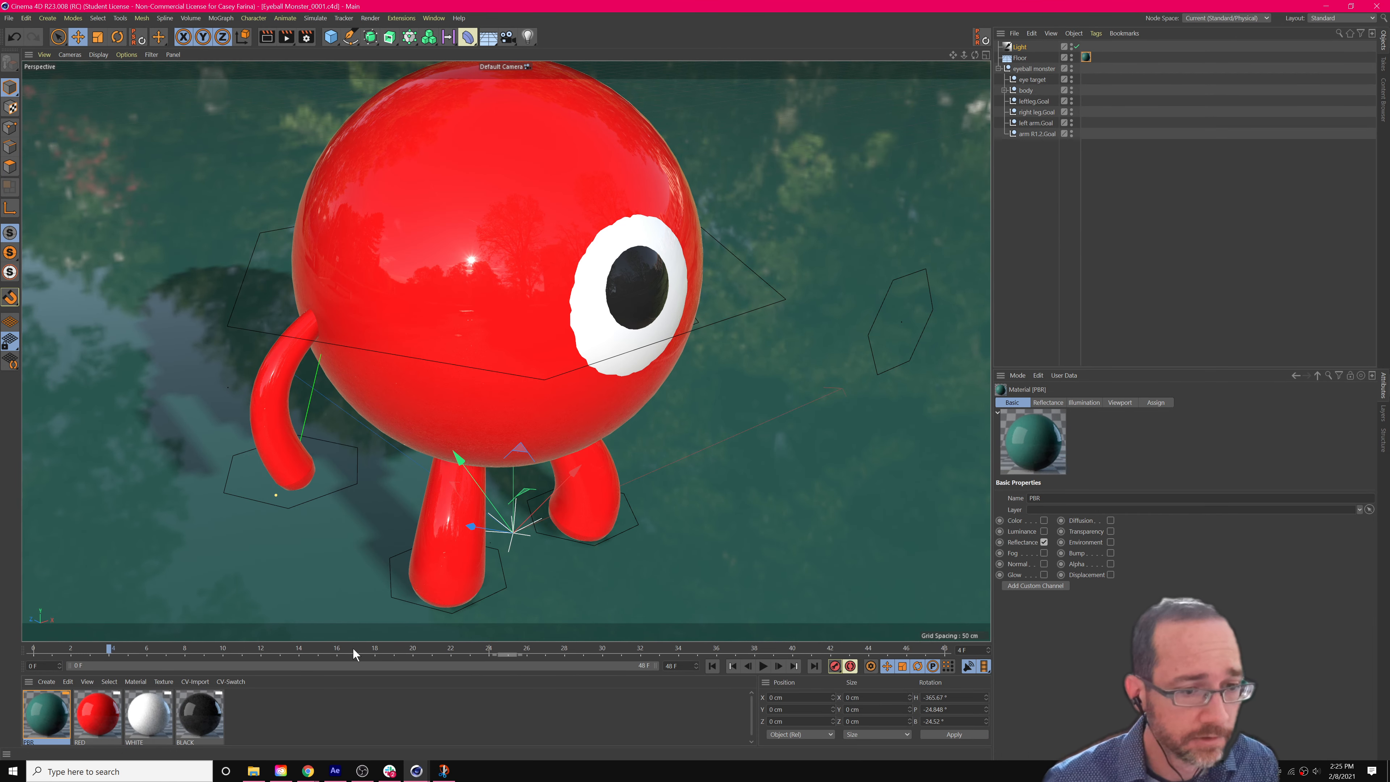
Scrub through the timeline to review the monster's idle animation.
click(564, 649)
drag(672, 647, 868, 655)
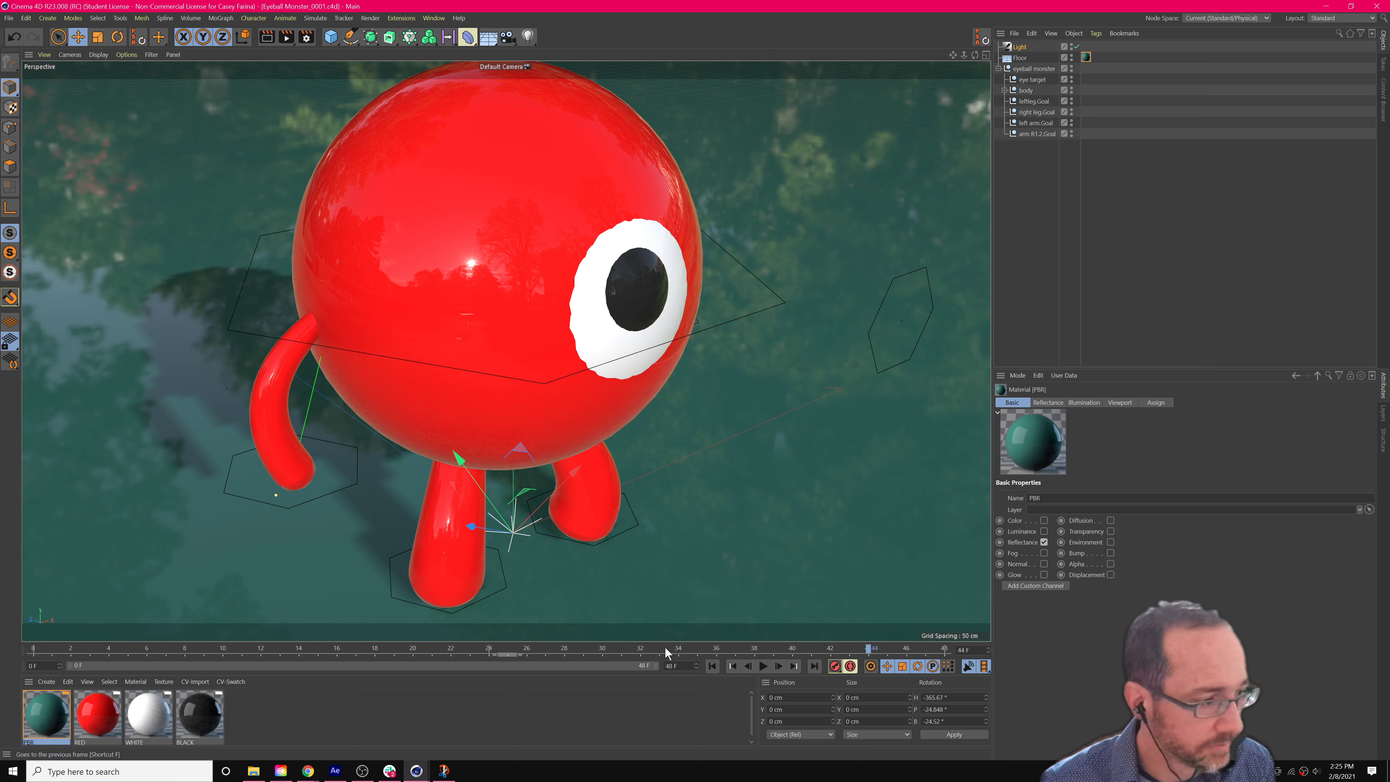
drag(393, 650, 348, 627)
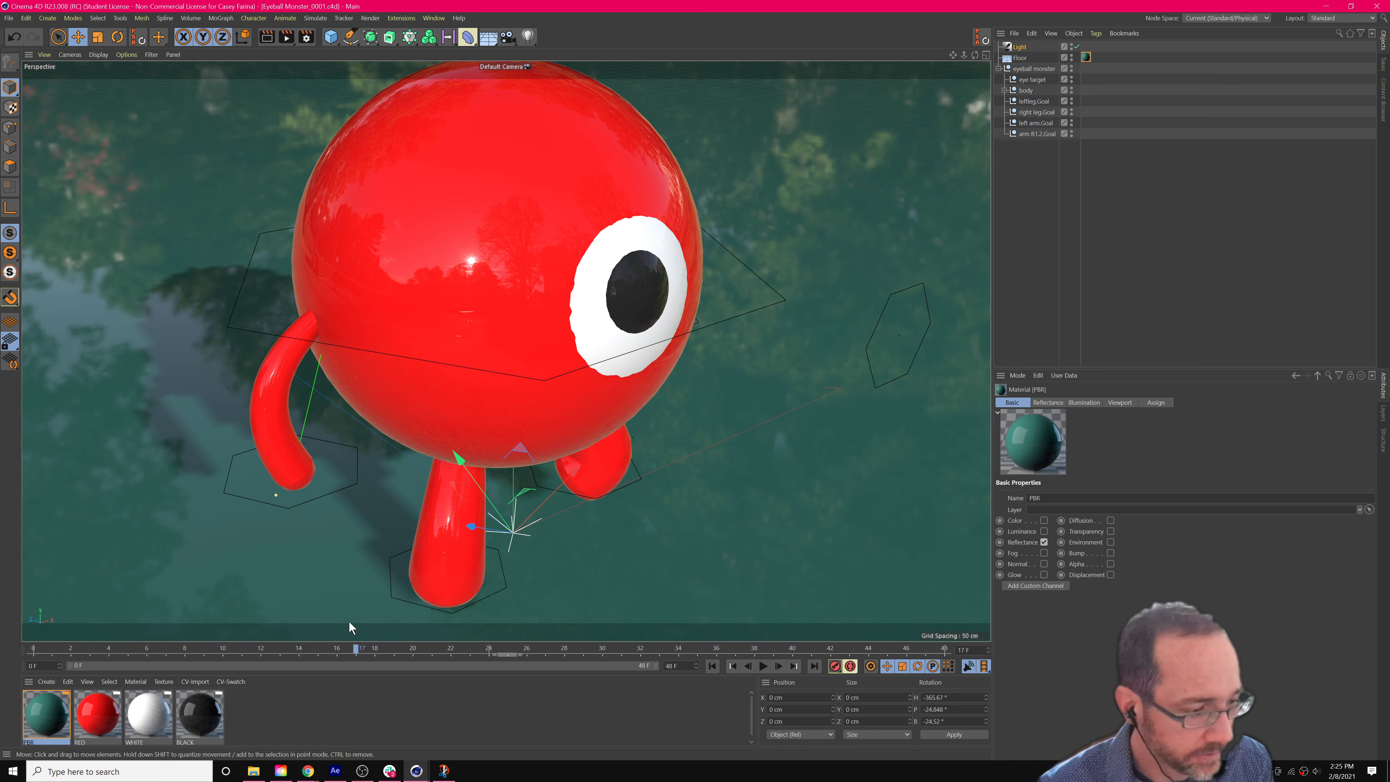